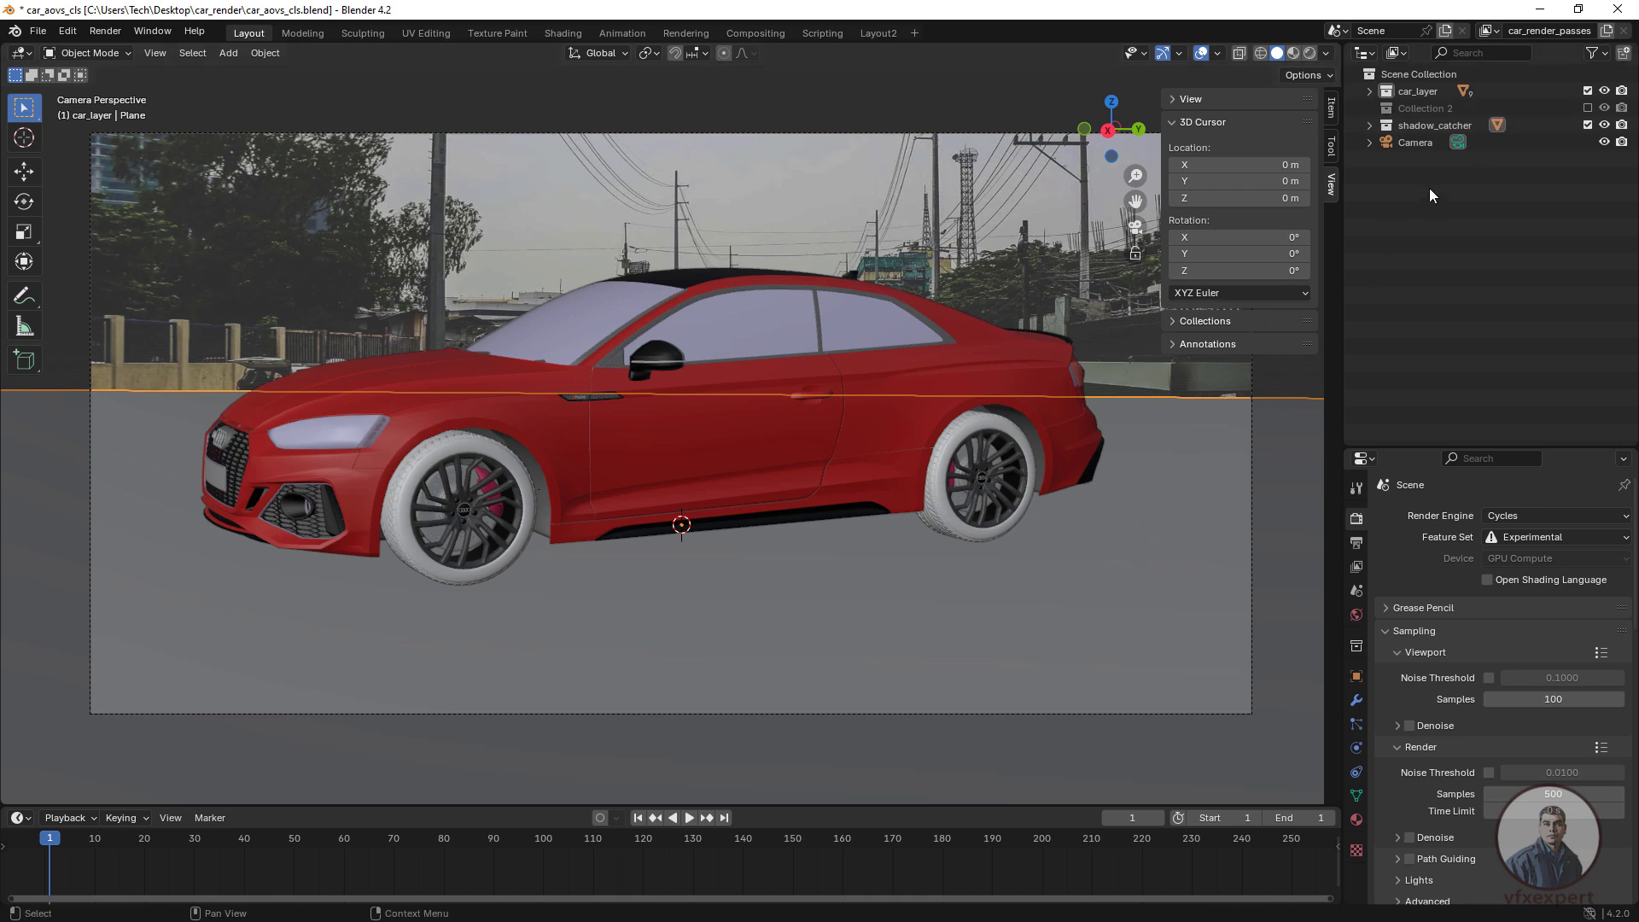
Open the Visibility settings of the Plane in the shadow_catcher collection and preview the scene in rendered viewport shading
left_click(1370, 125)
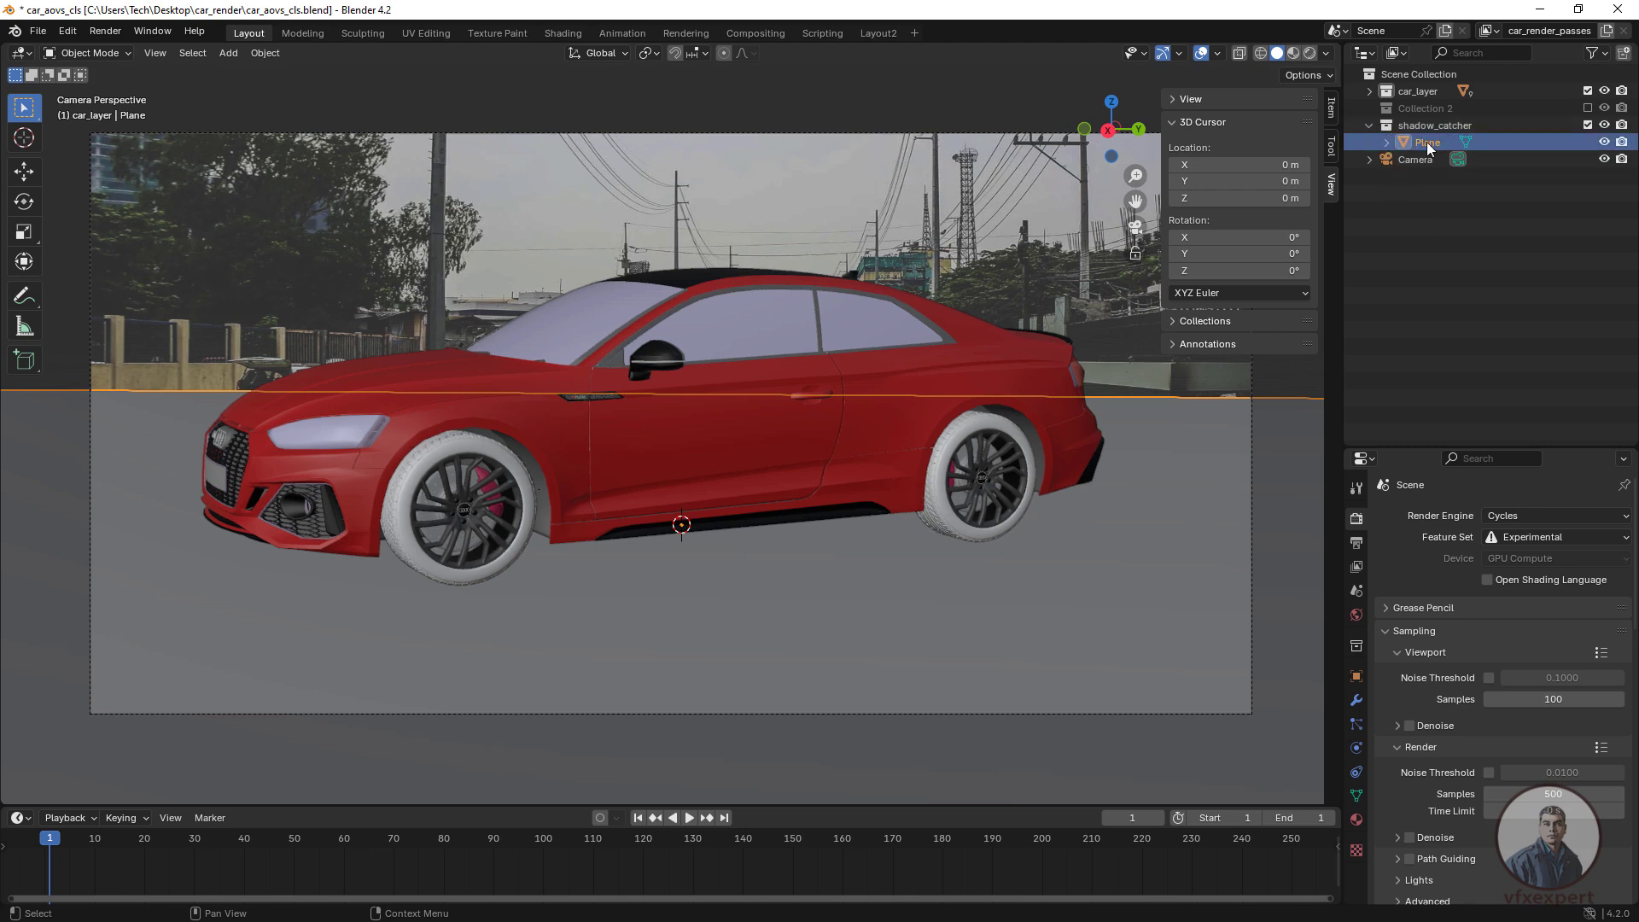
left_click(1352, 678)
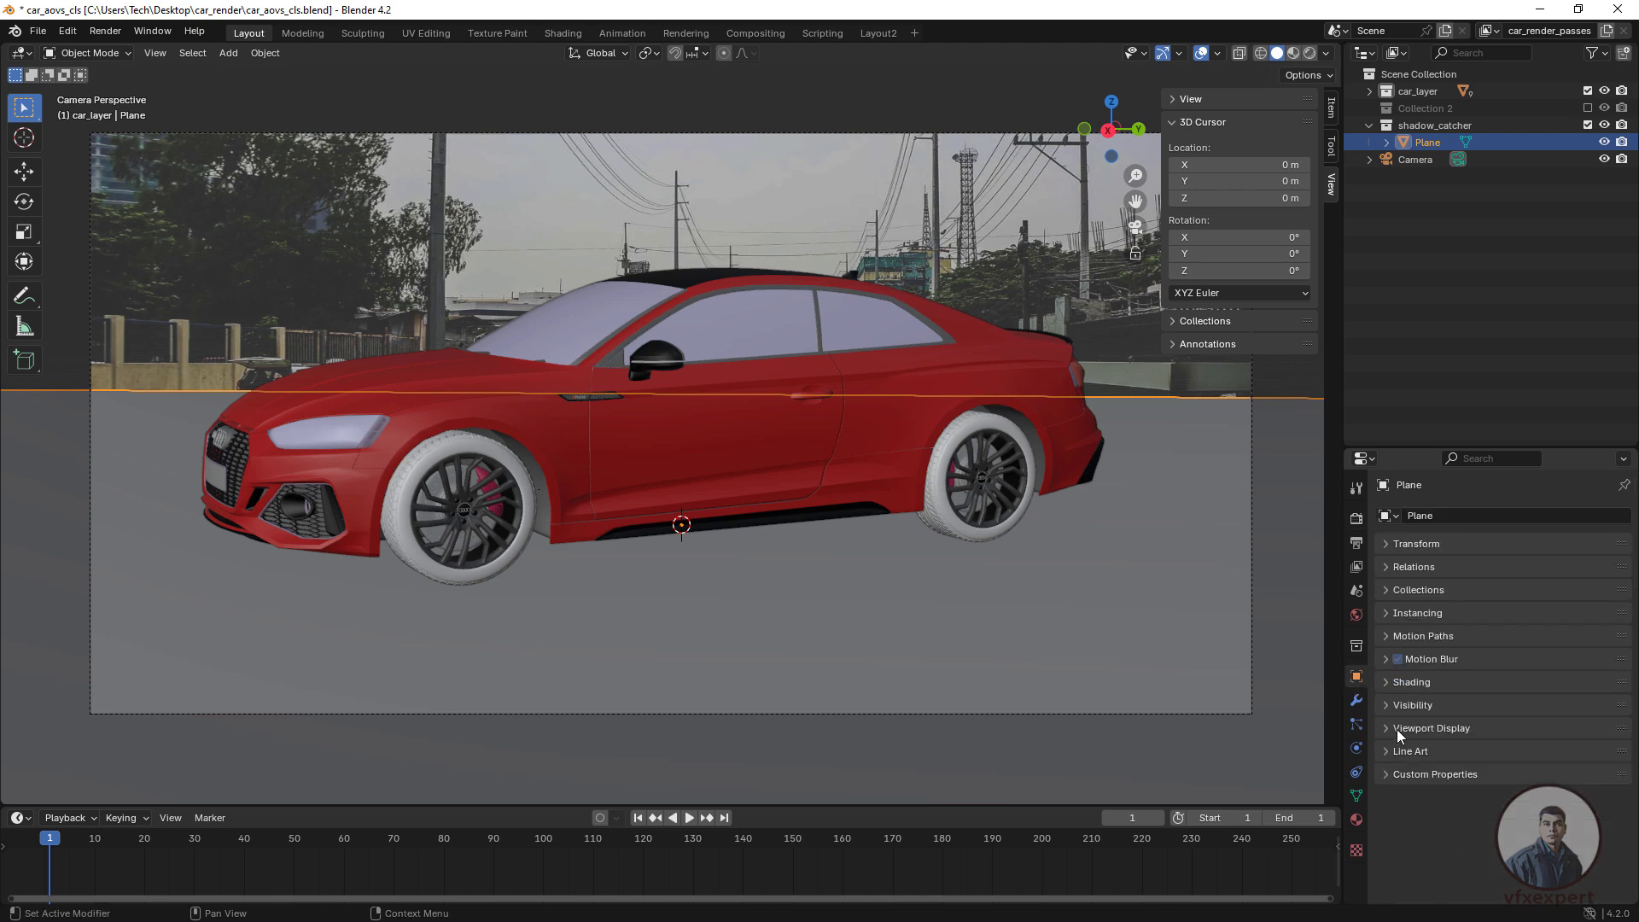
left_click(1388, 706)
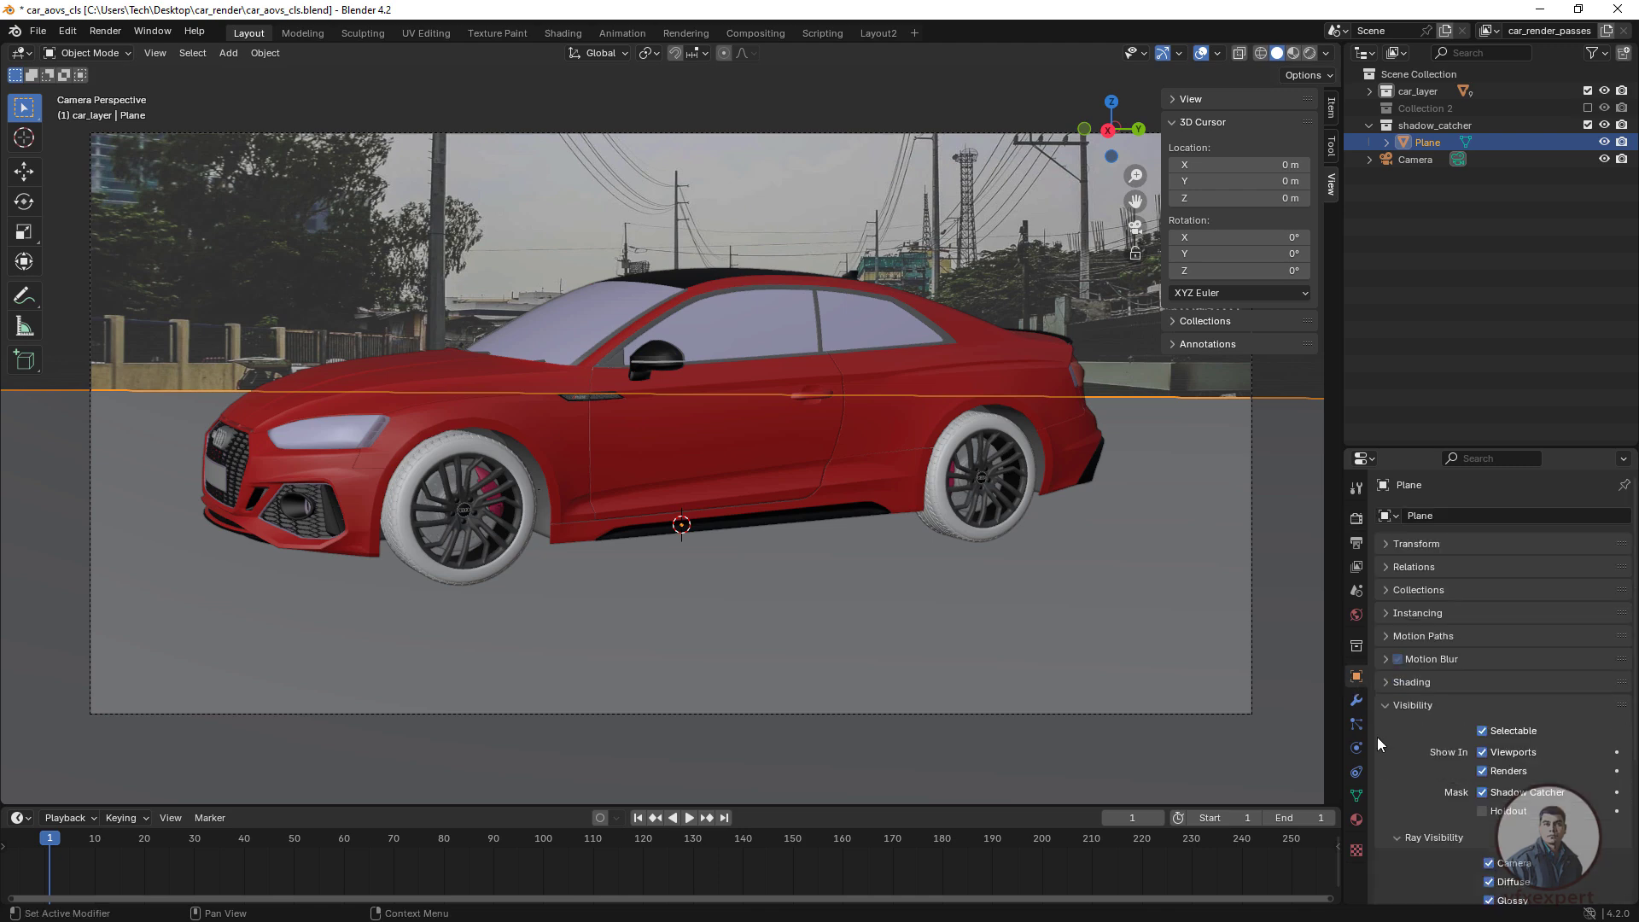
scroll(1409, 760, "down", 5)
left_click(1424, 776)
scroll(1524, 689, "up", 3)
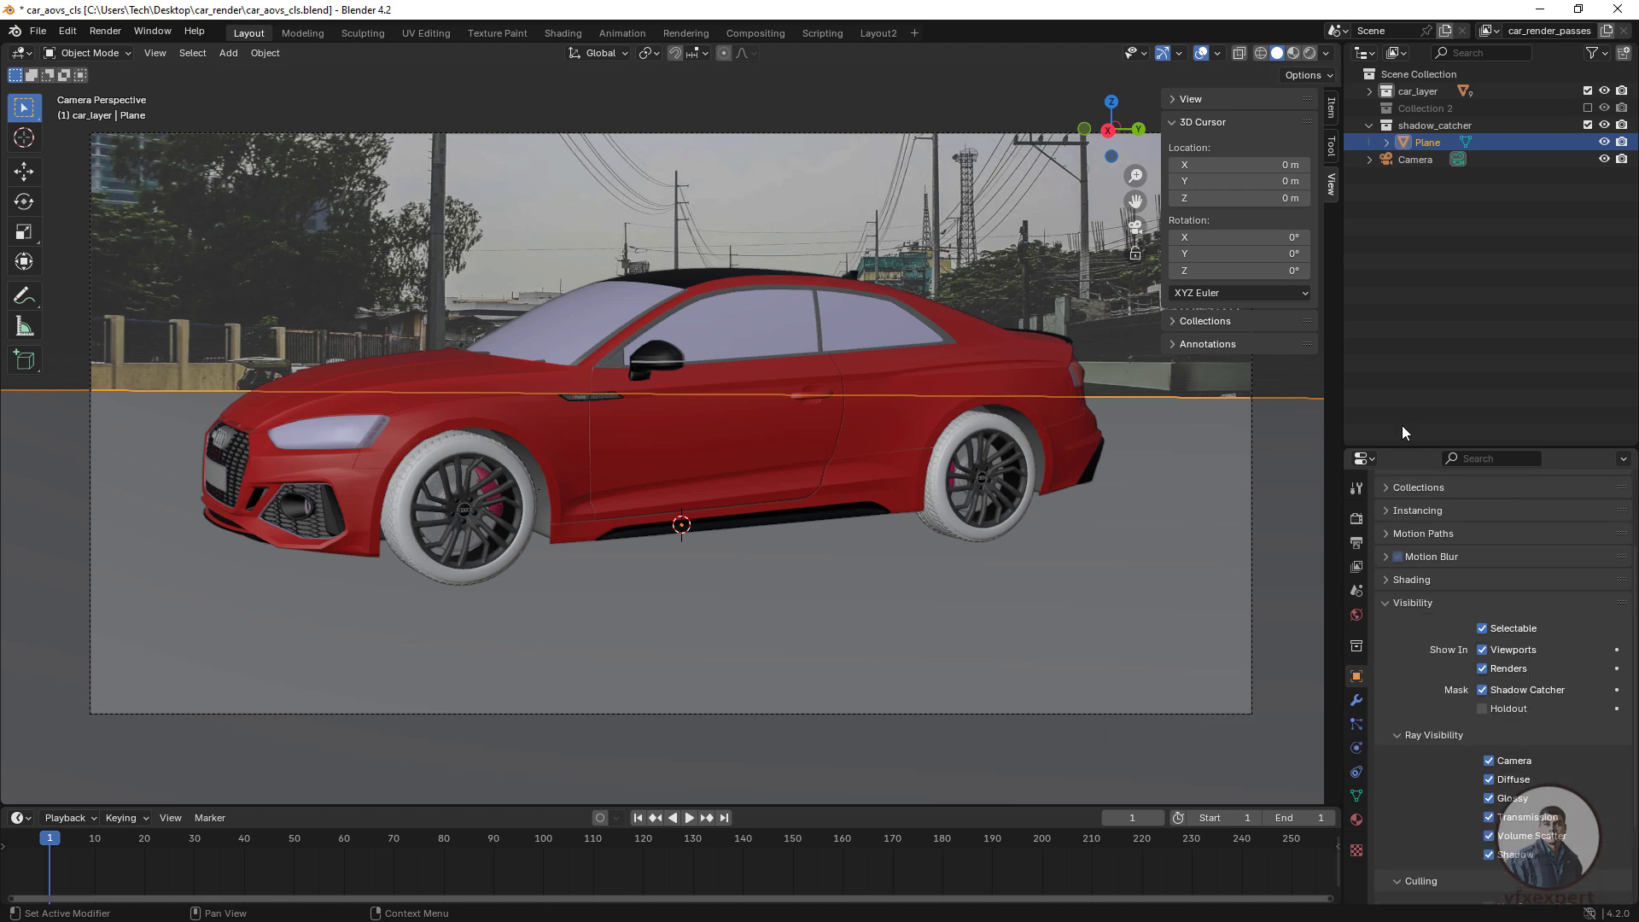
left_click(1309, 54)
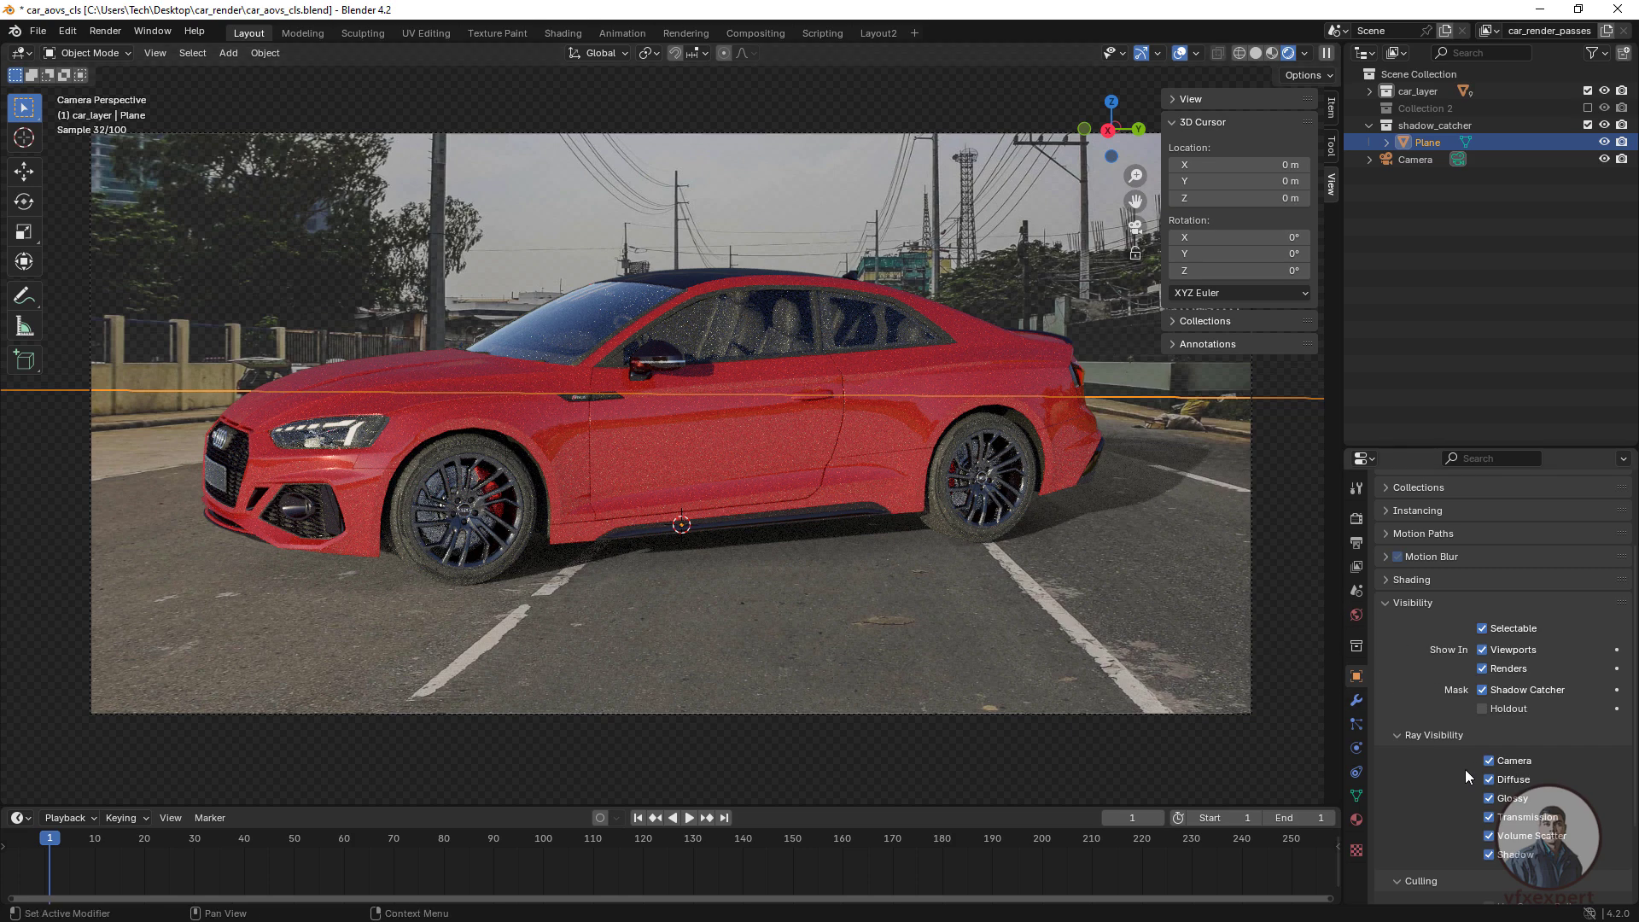
Turn the plane's Shadow Catcher mask off and back on to compare the ground in the rendered preview
left_click(1482, 690)
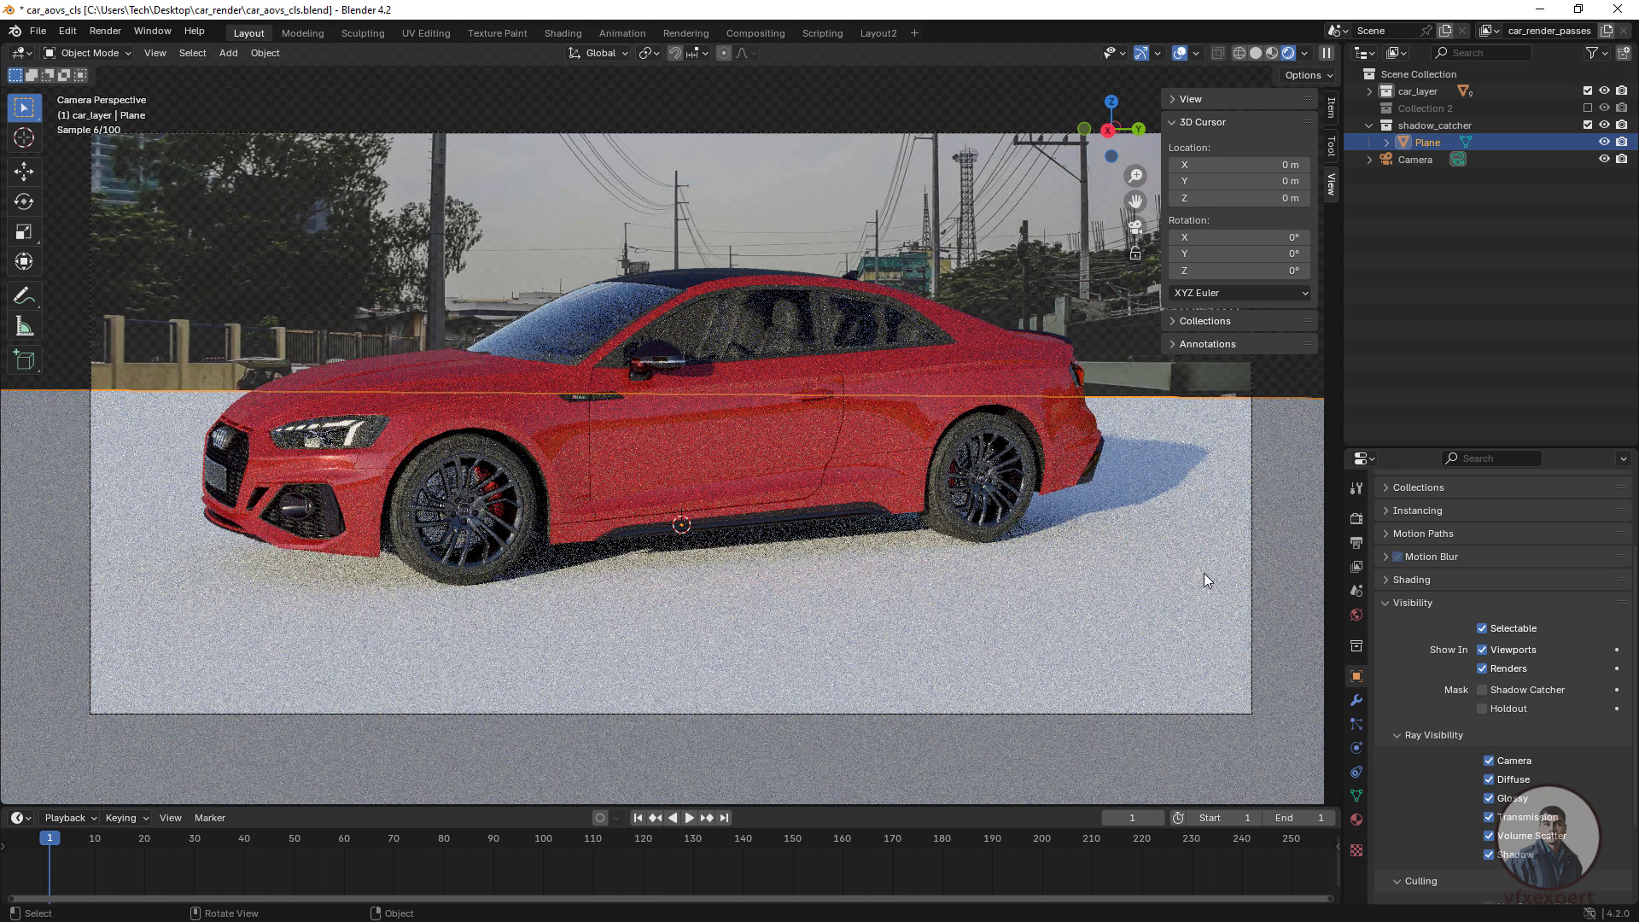
left_click(1483, 690)
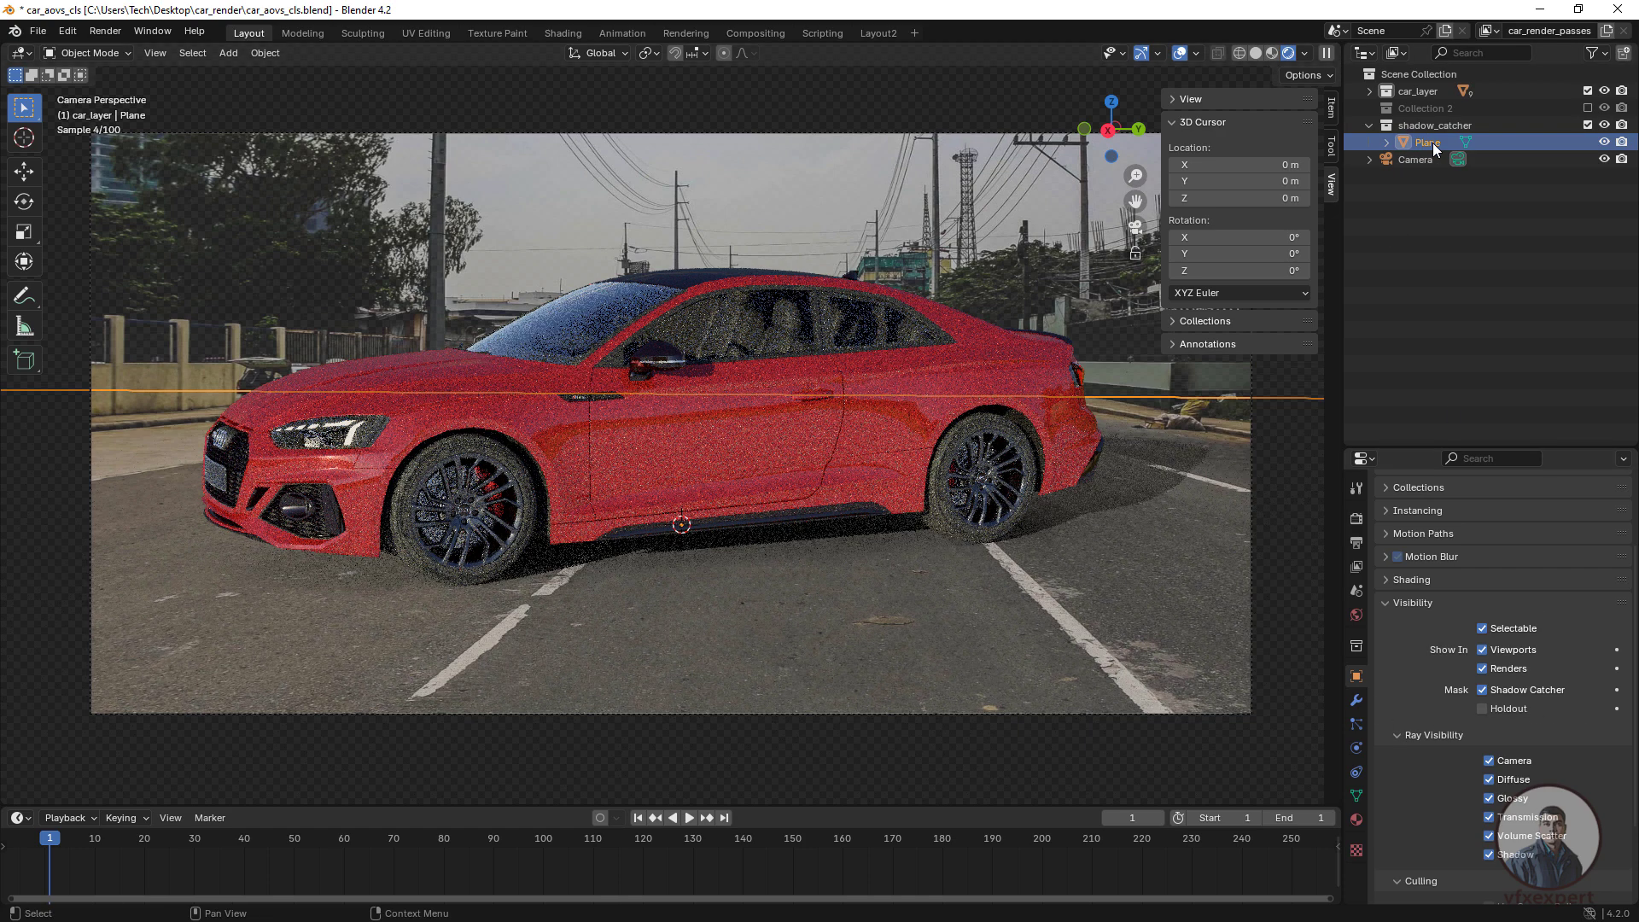
left_click(1368, 125)
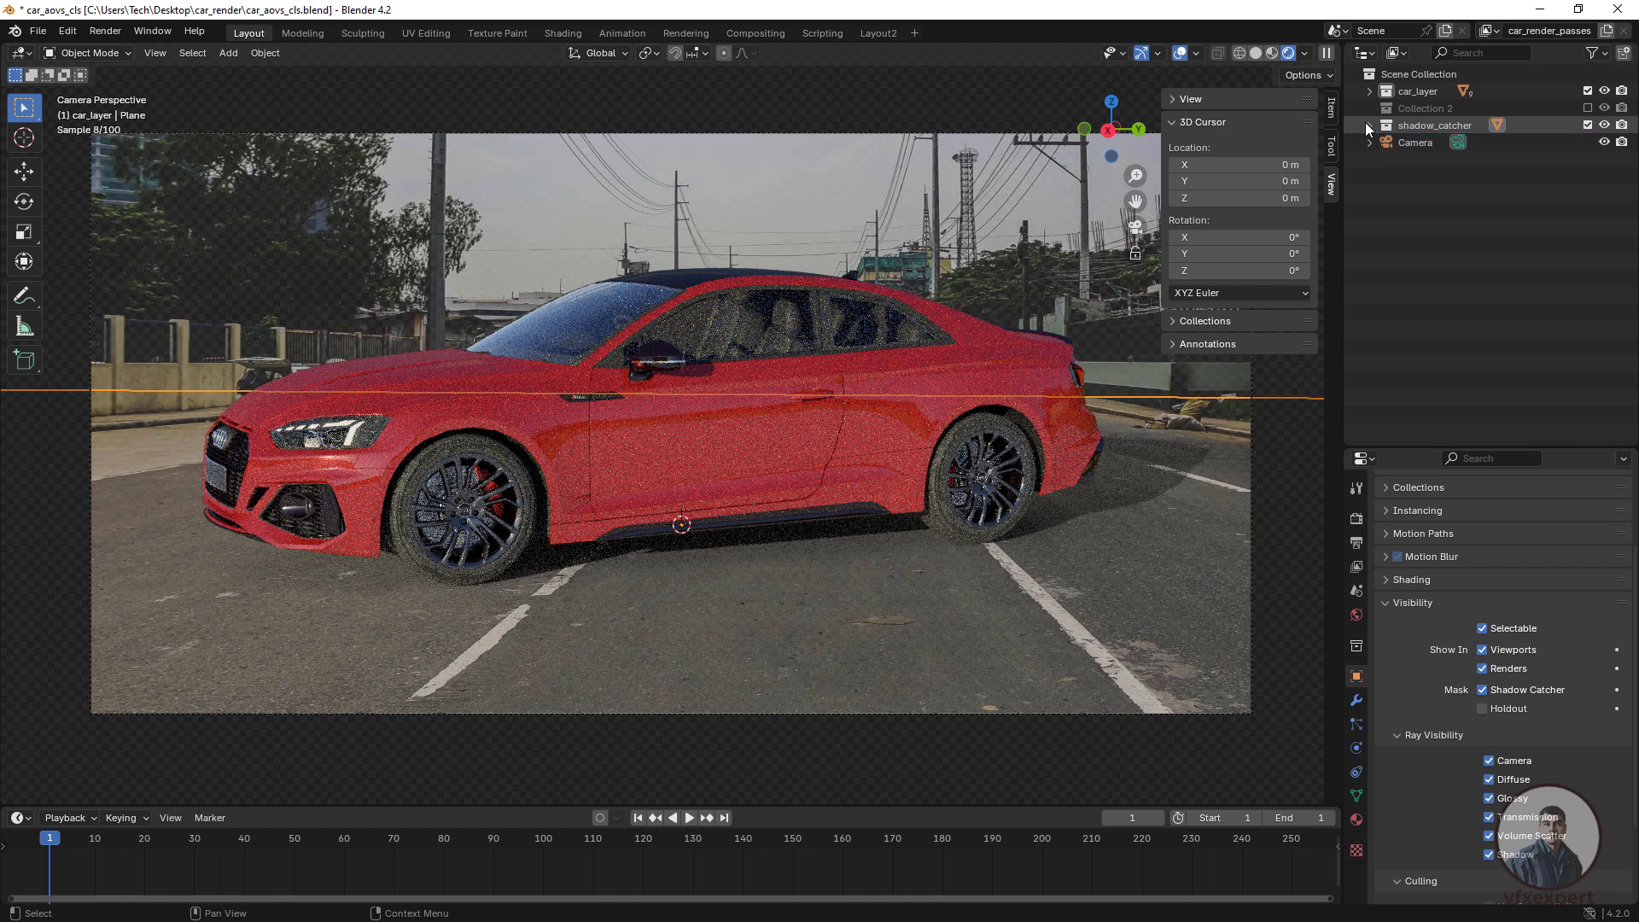
Review the render sampling settings and enable the Cryptomatte Asset pass in the car_render_passes view layer
left_click(1353, 518)
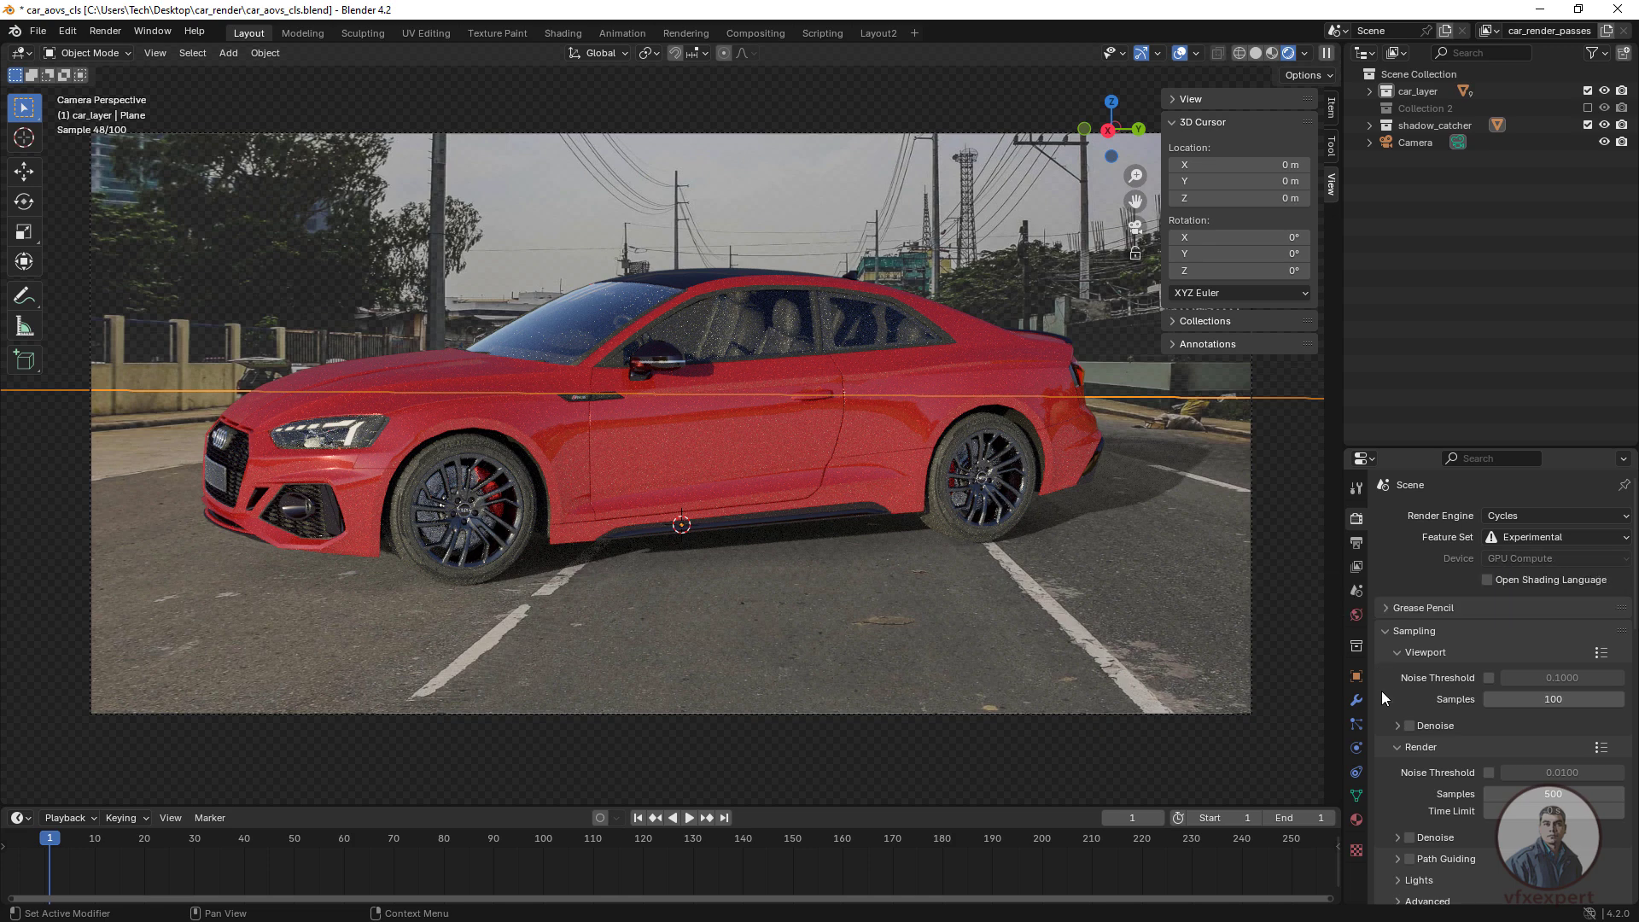
scroll(1396, 659, "down", 2)
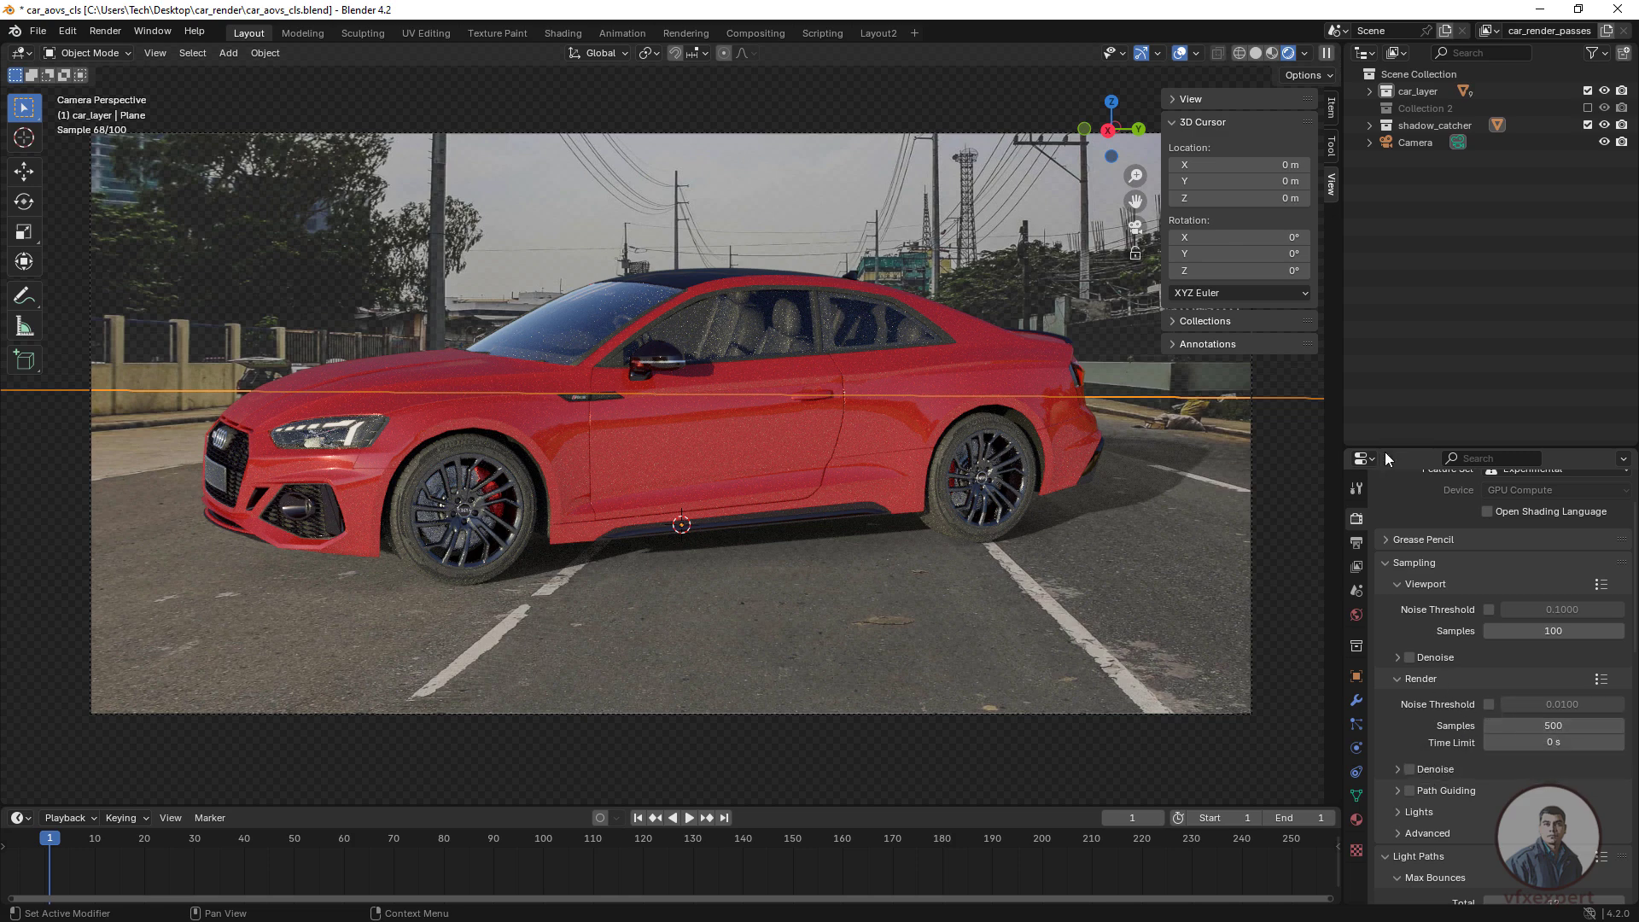
left_click(1357, 567)
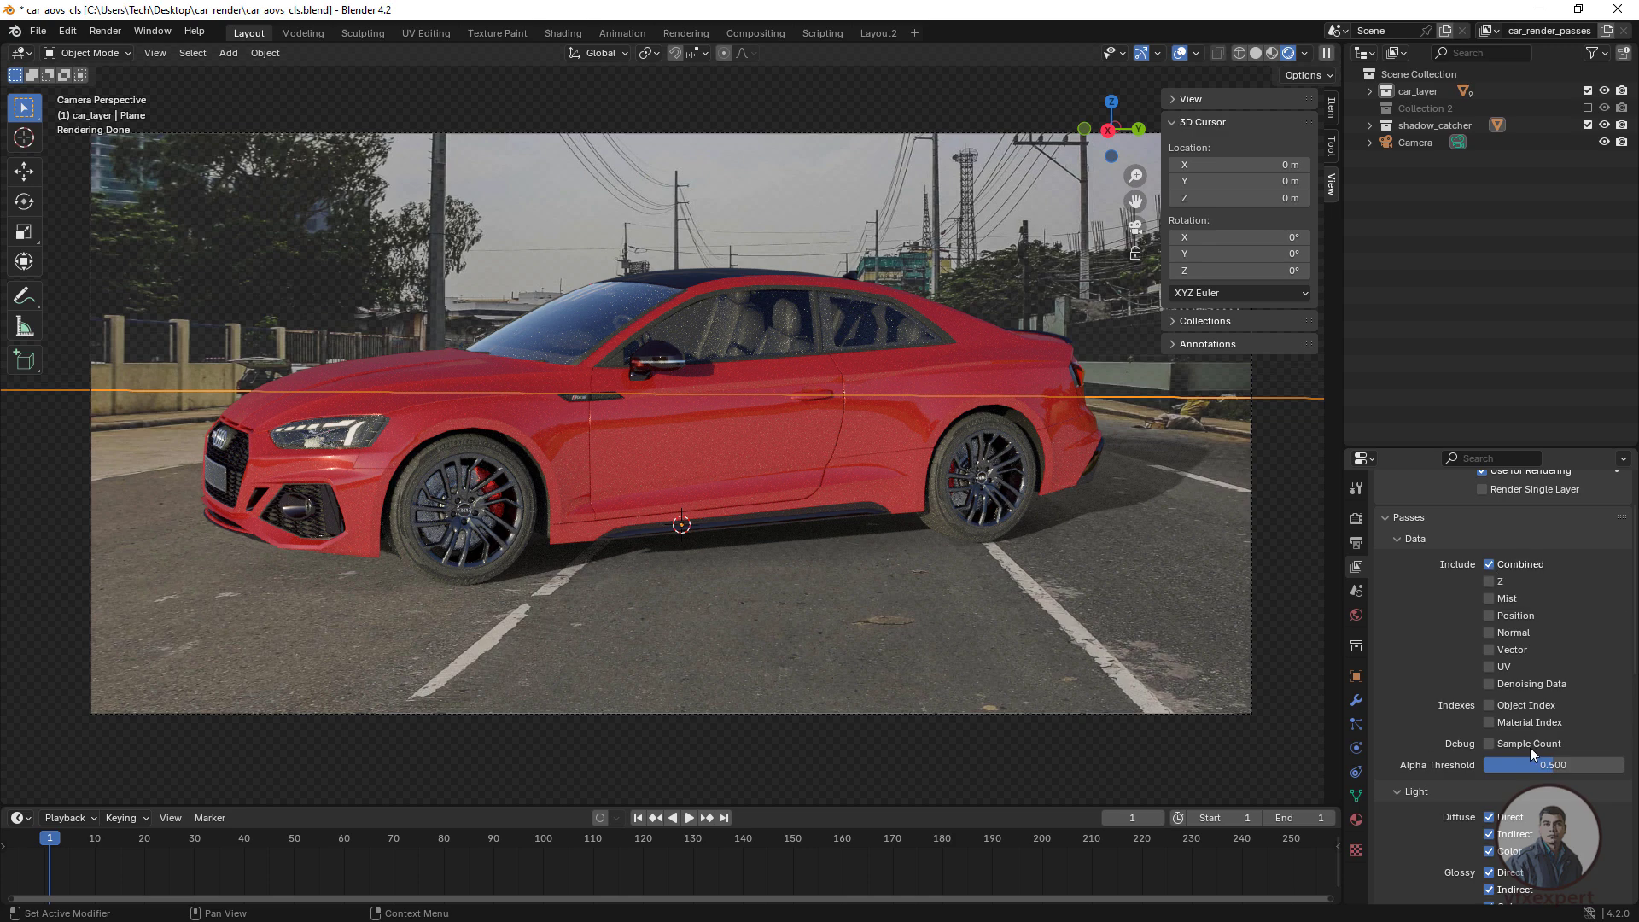
scroll(1440, 698, "down", 5)
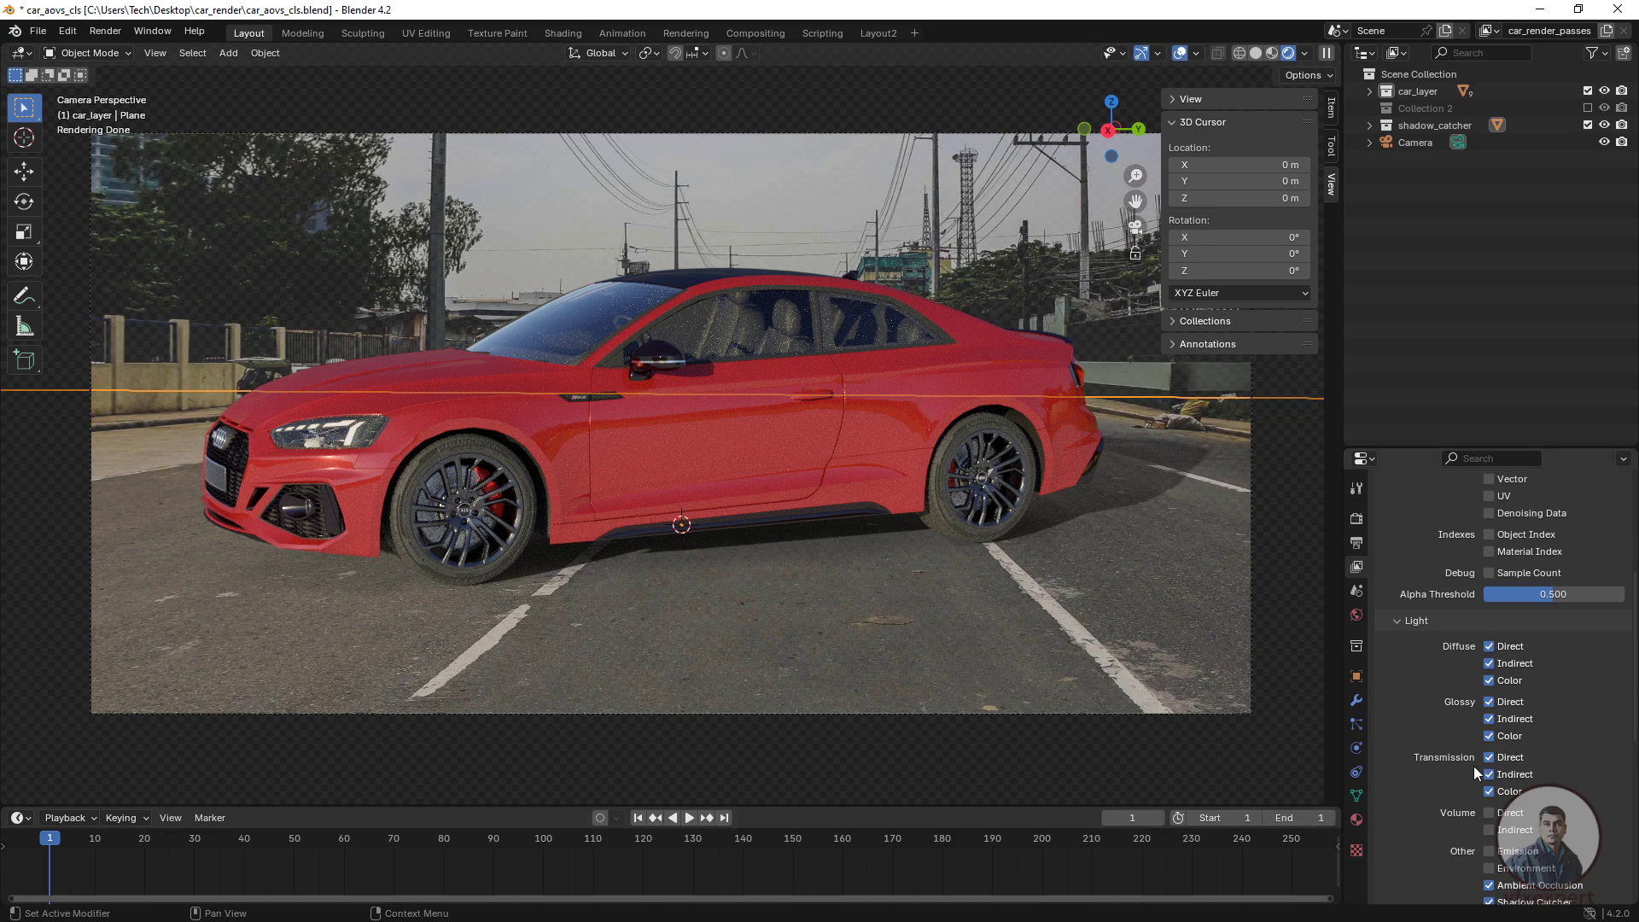
scroll(1499, 791, "down", 2)
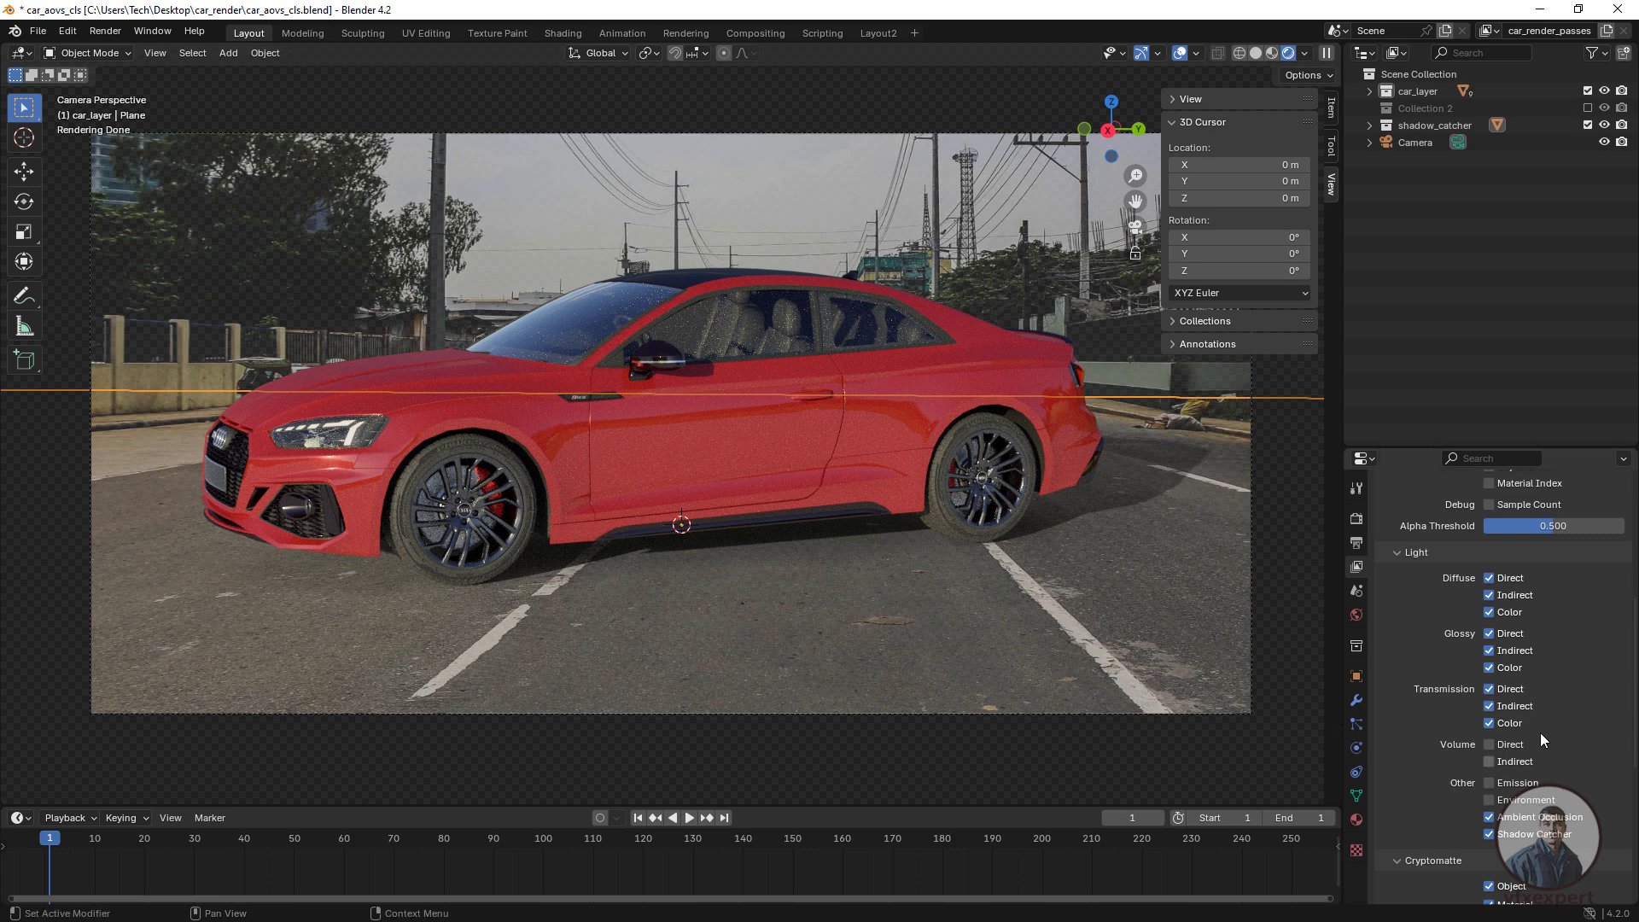
scroll(1461, 775, "down", 2)
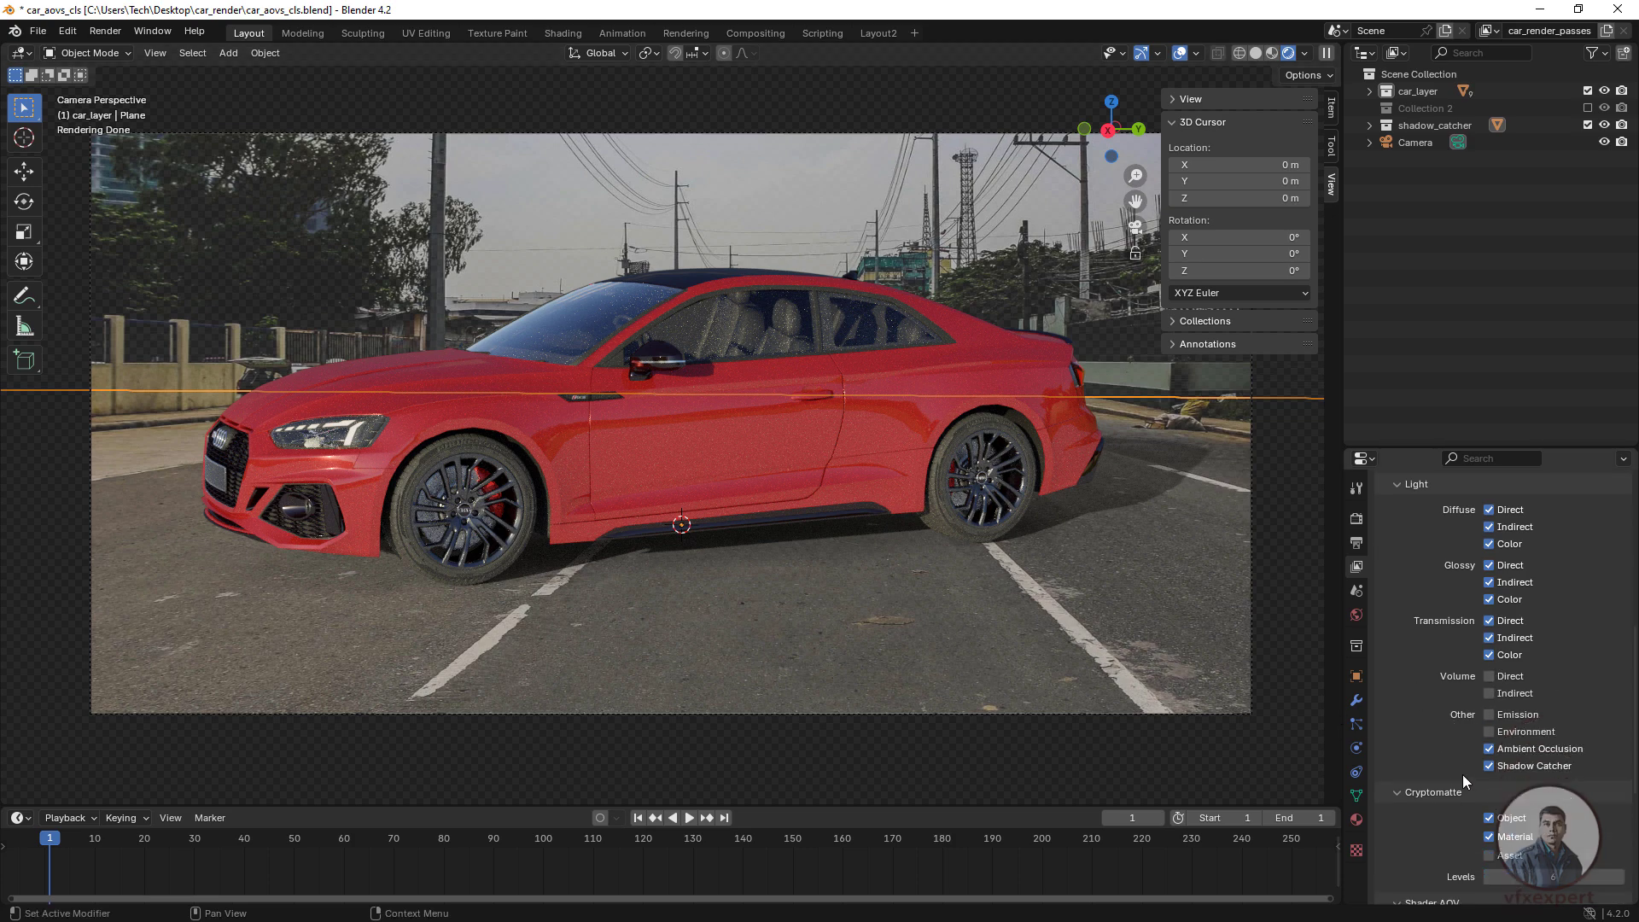
left_click(1538, 750)
scroll(1445, 747, "up", 6)
scroll(1445, 747, "down", 7)
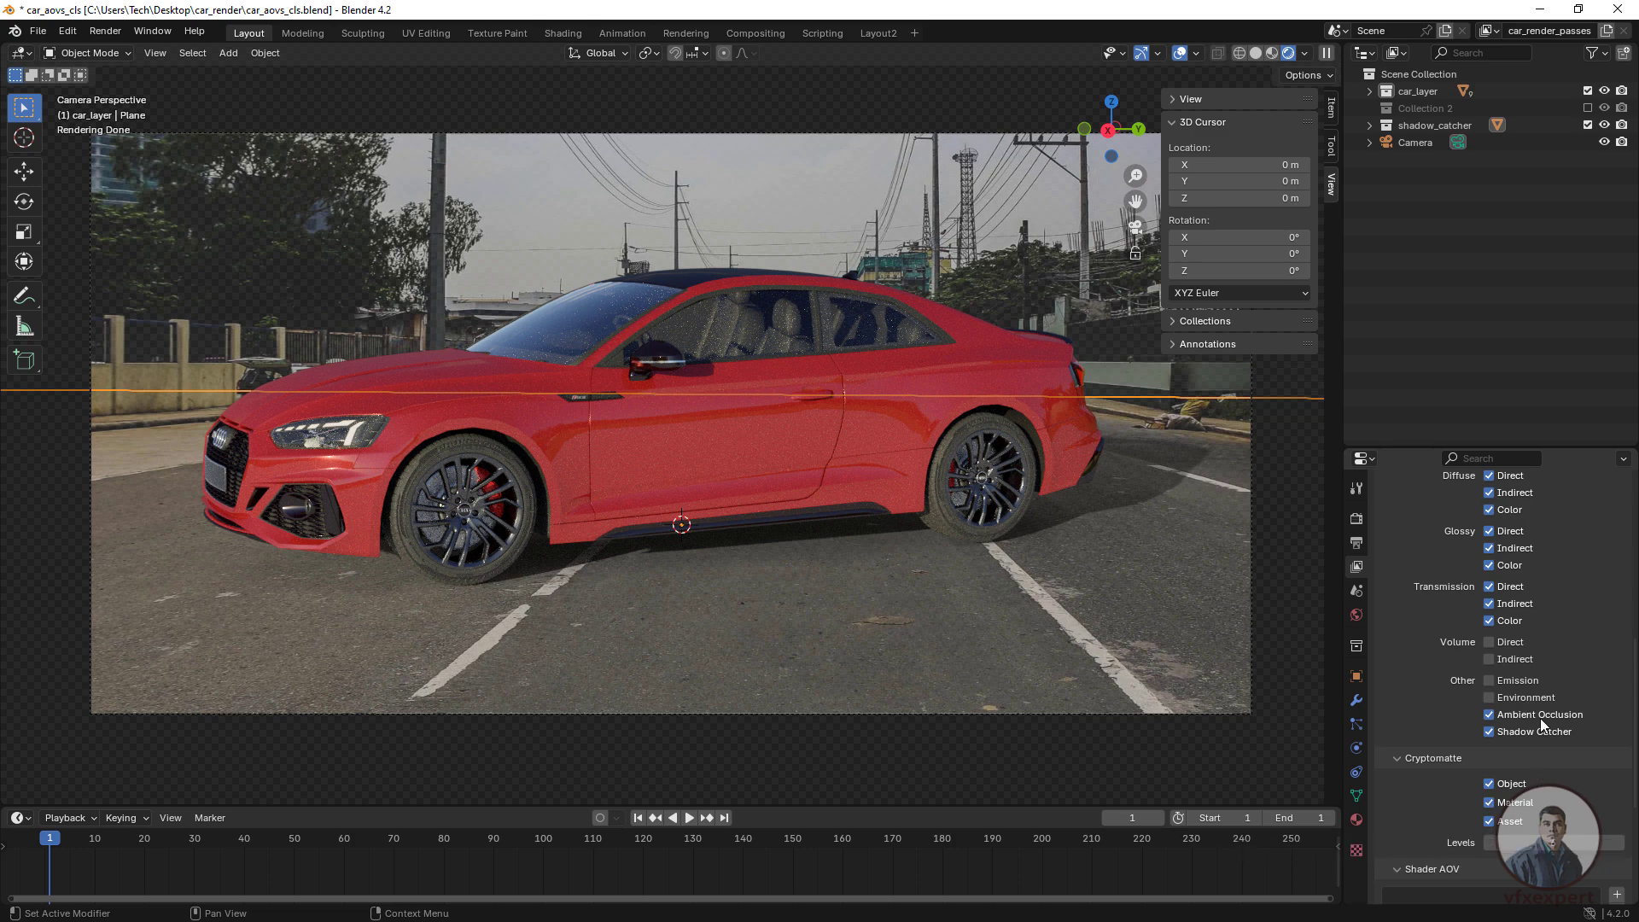
Set the render output path to render_cls_01 in the blender_passes folder on the Desktop
left_click(1356, 543)
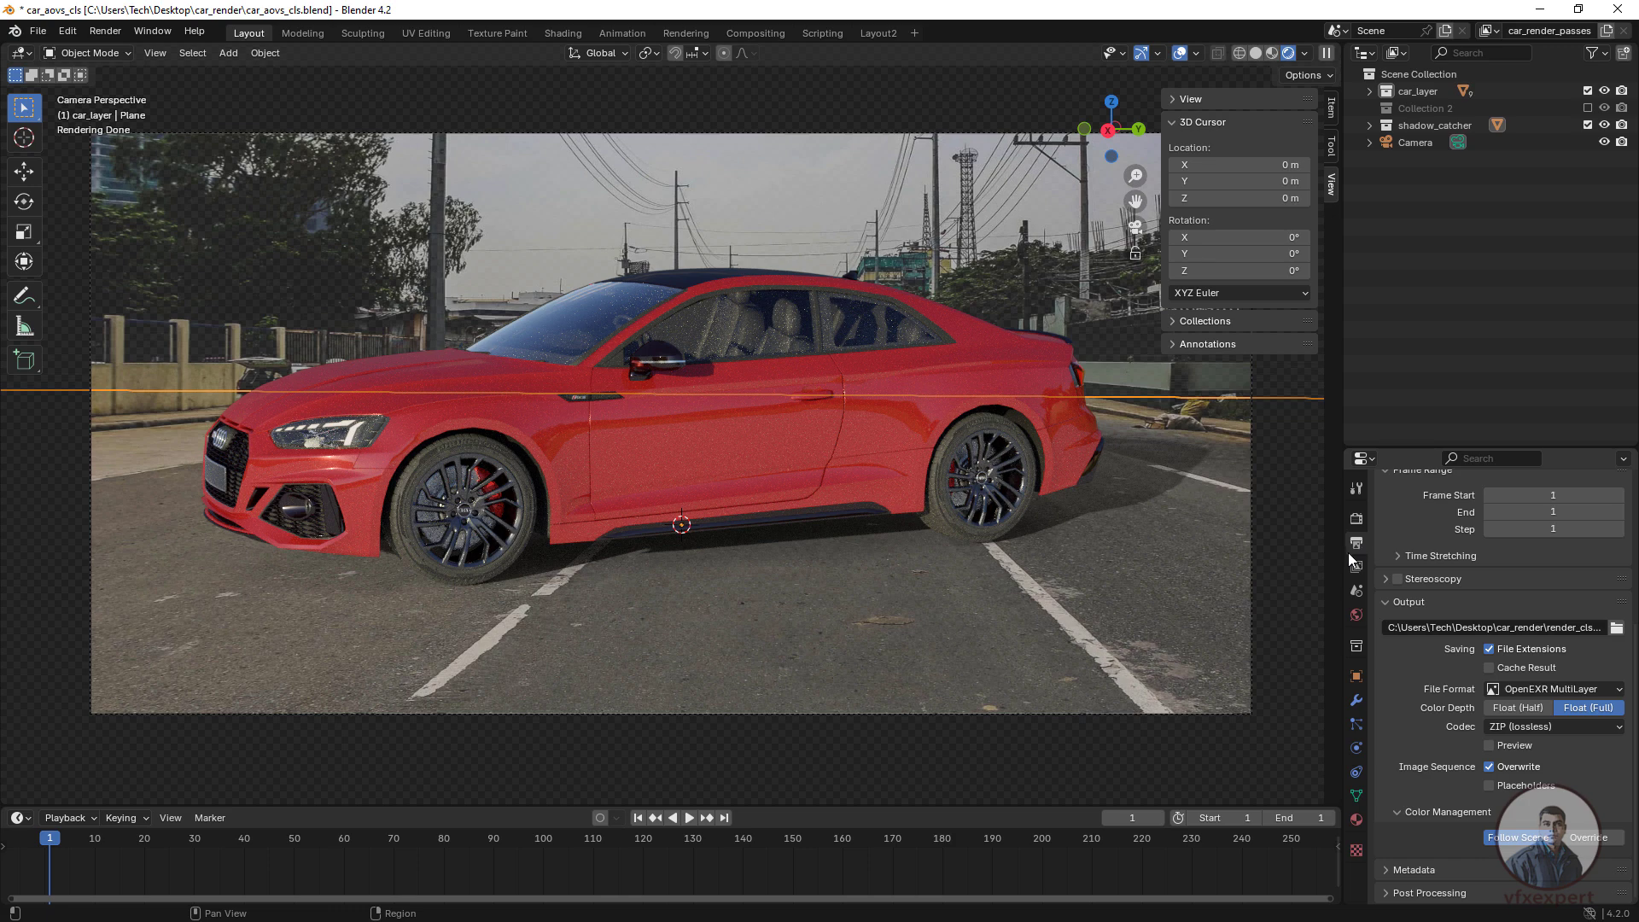
scroll(1427, 546, "up", 4)
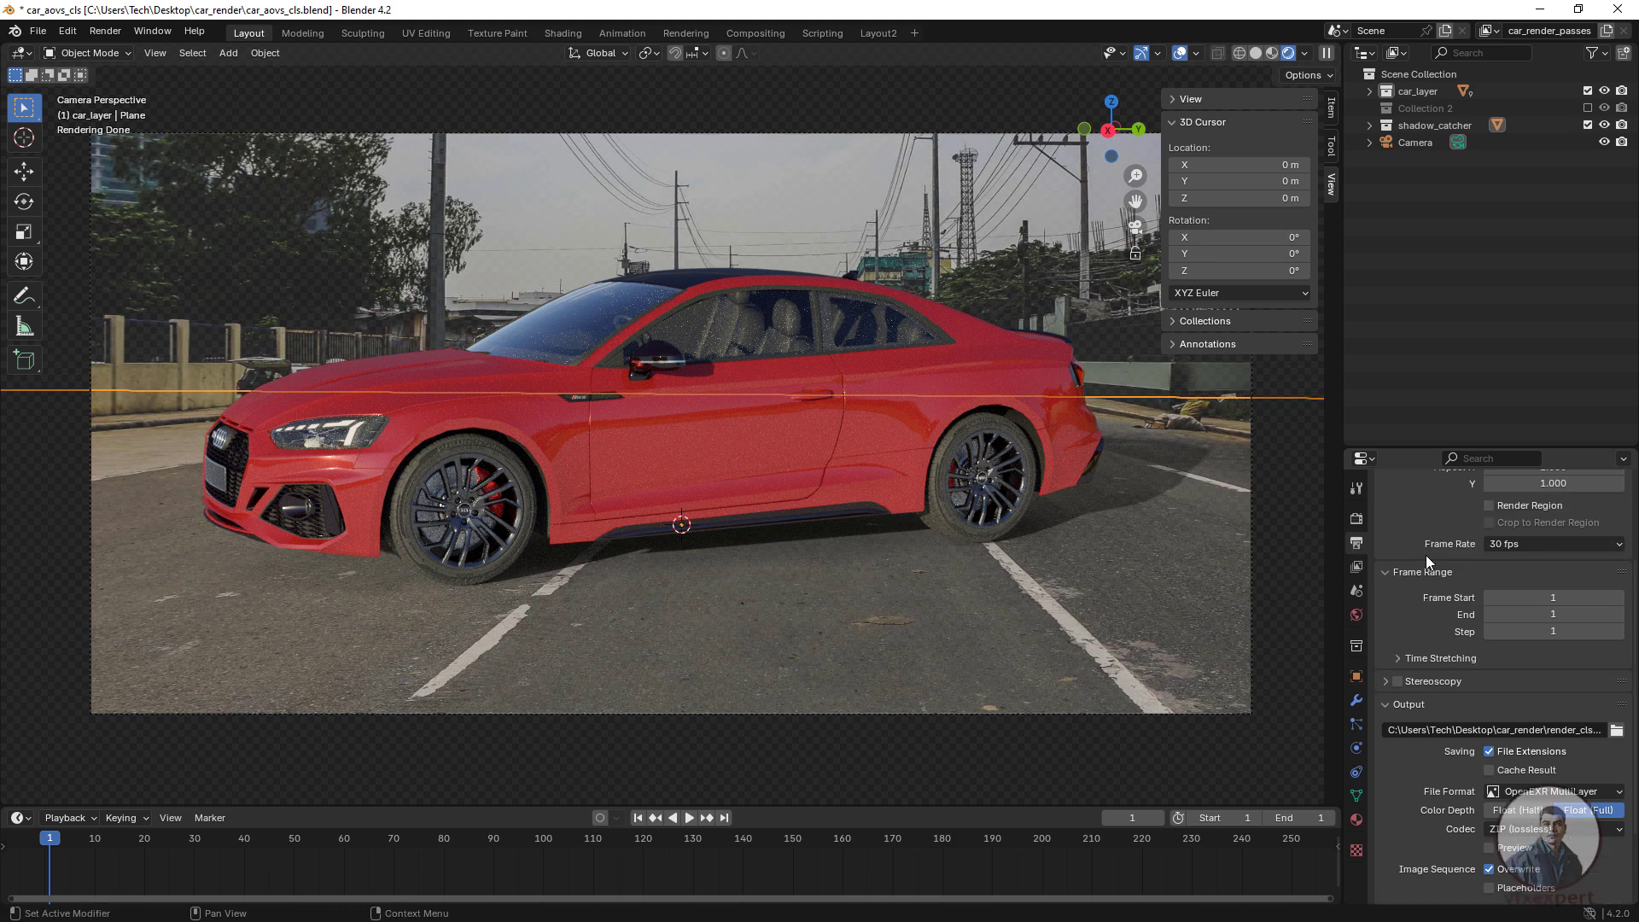
scroll(1506, 662, "up", 2)
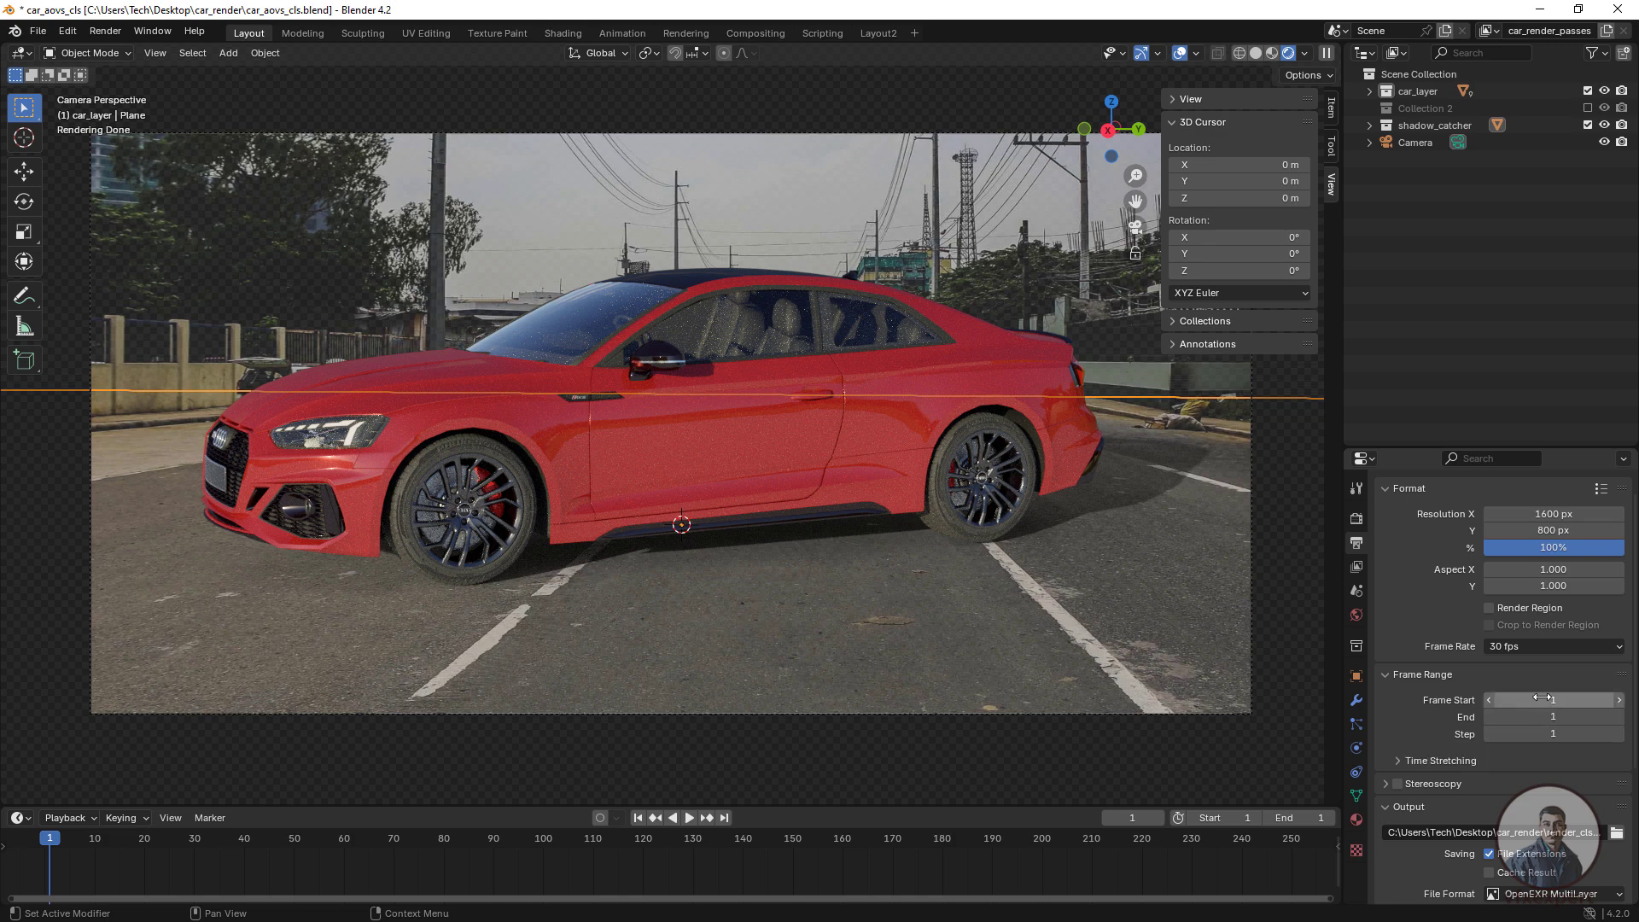
scroll(1440, 729, "down", 3)
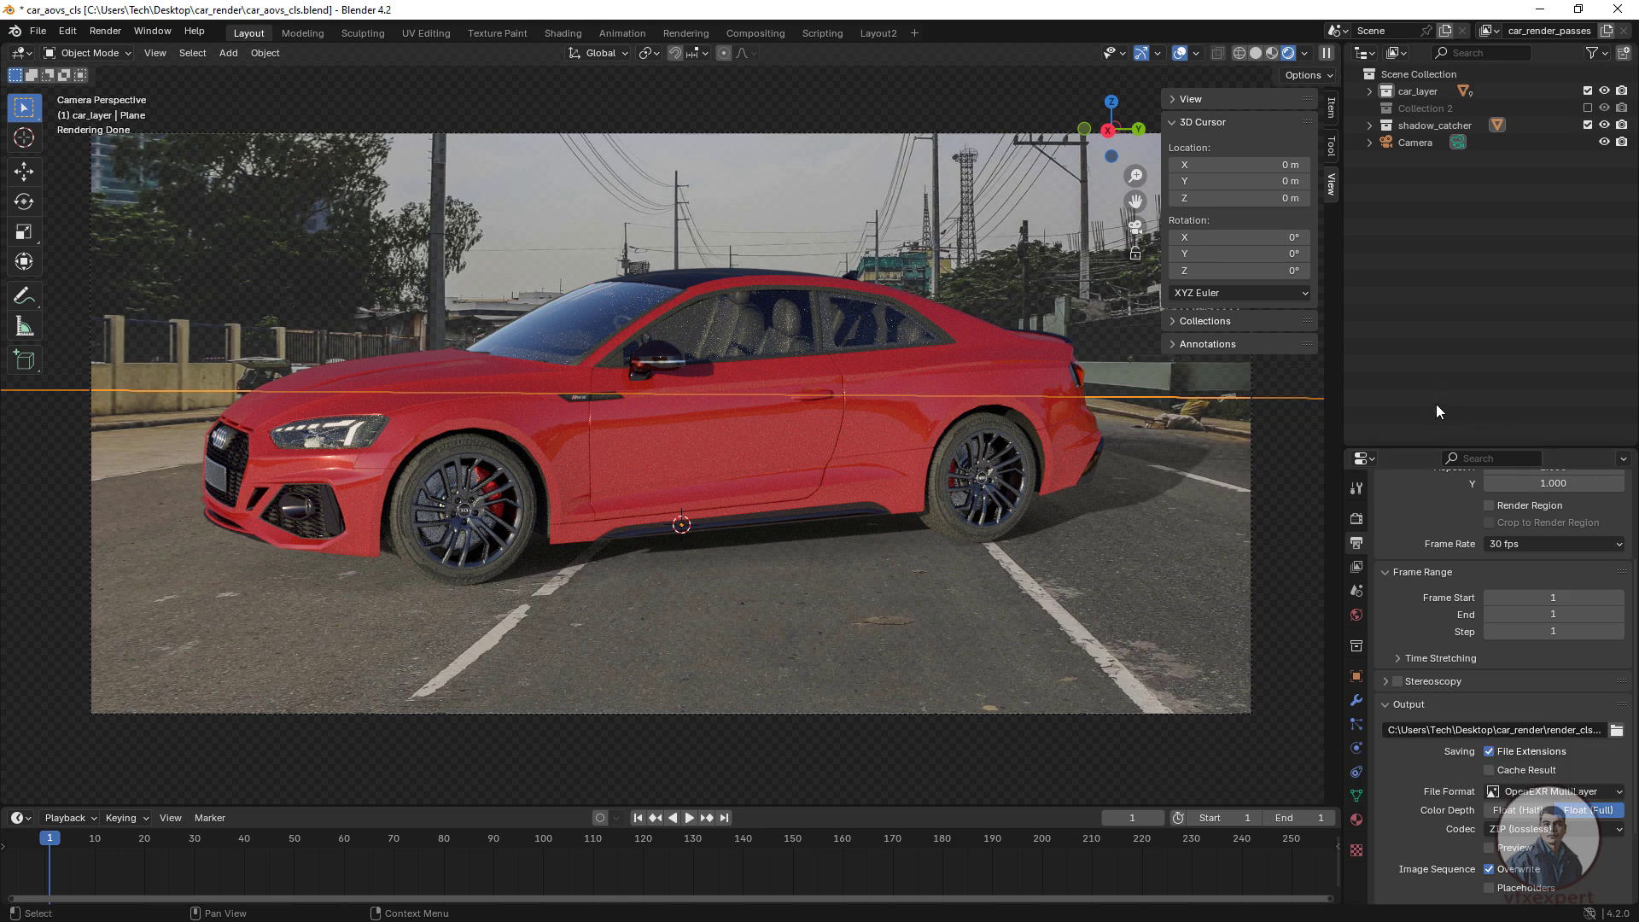
left_click(1615, 732)
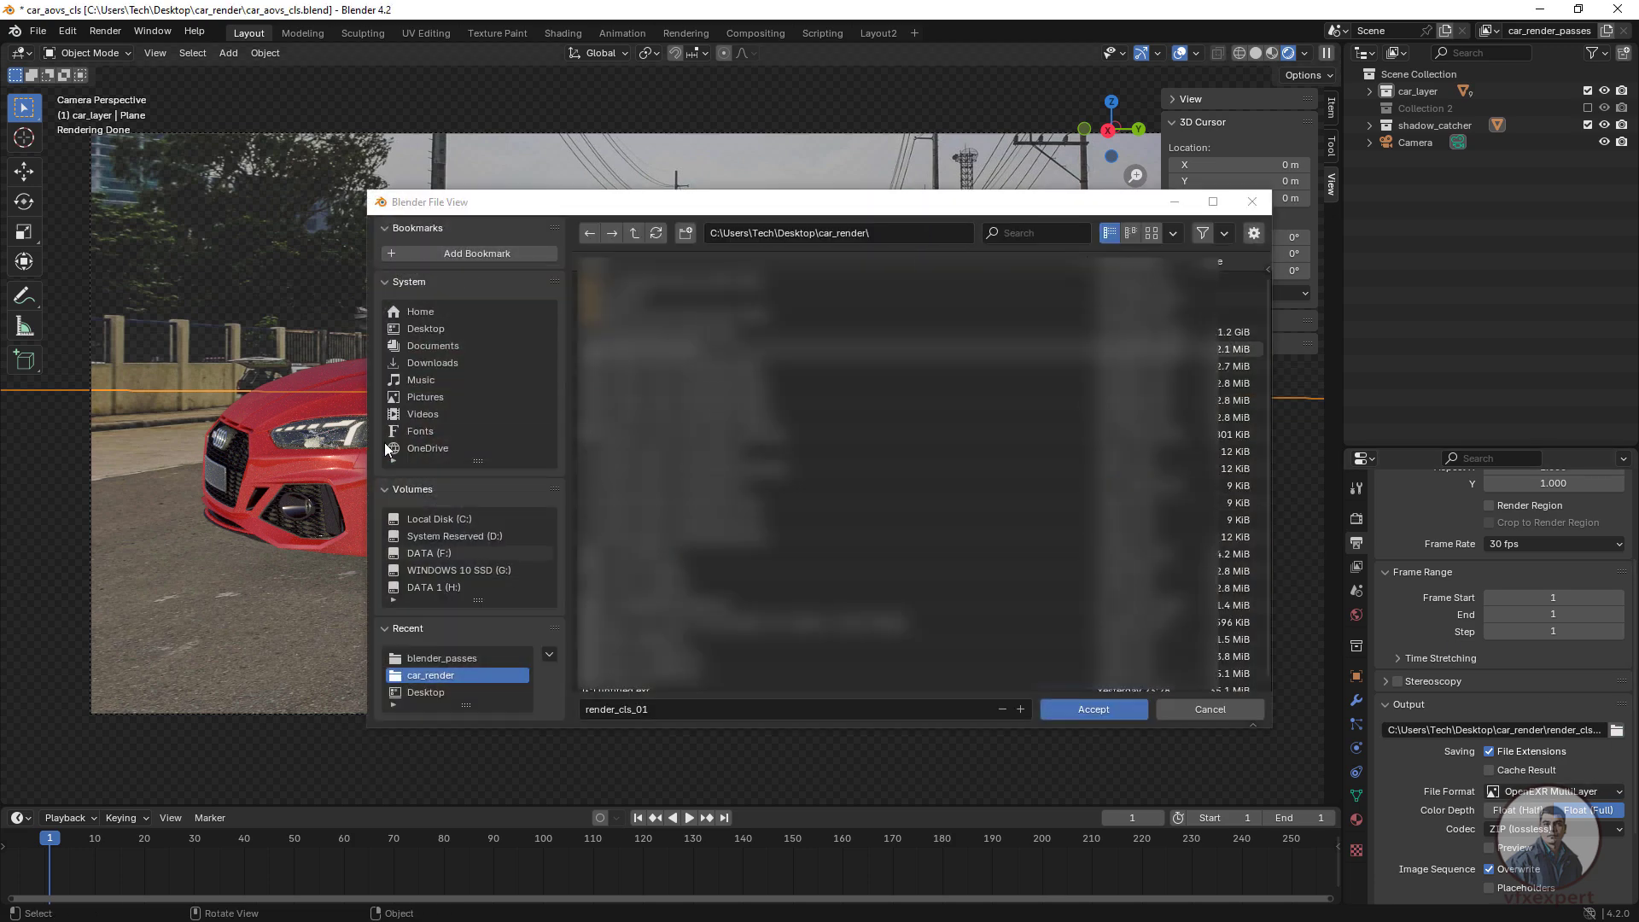
left_click(425, 328)
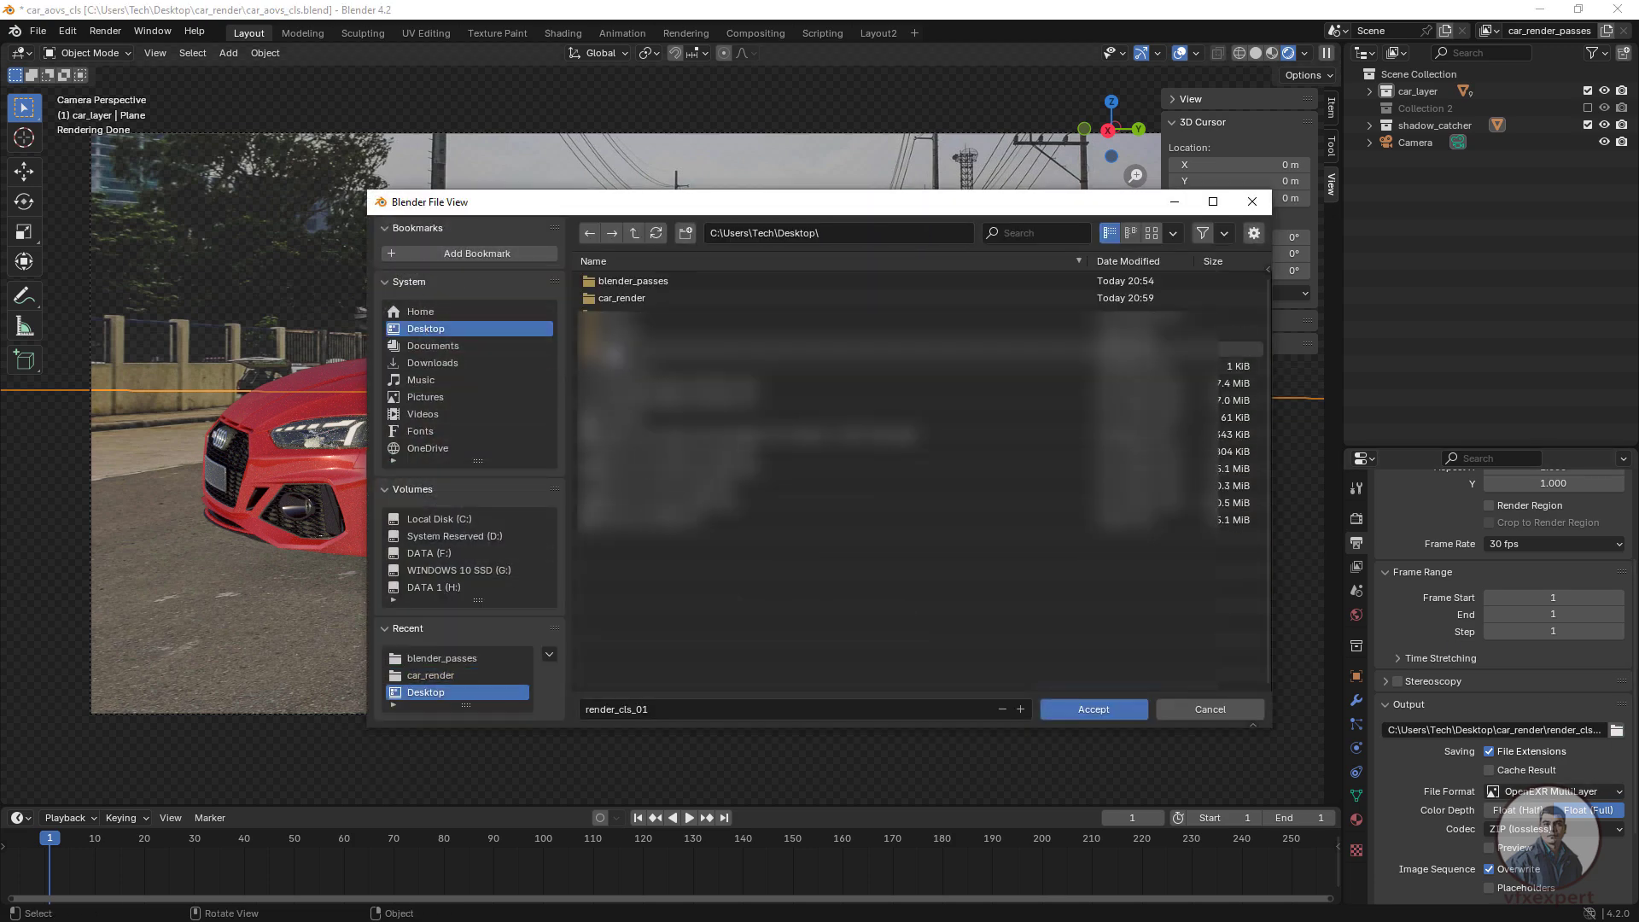
left_click(659, 283)
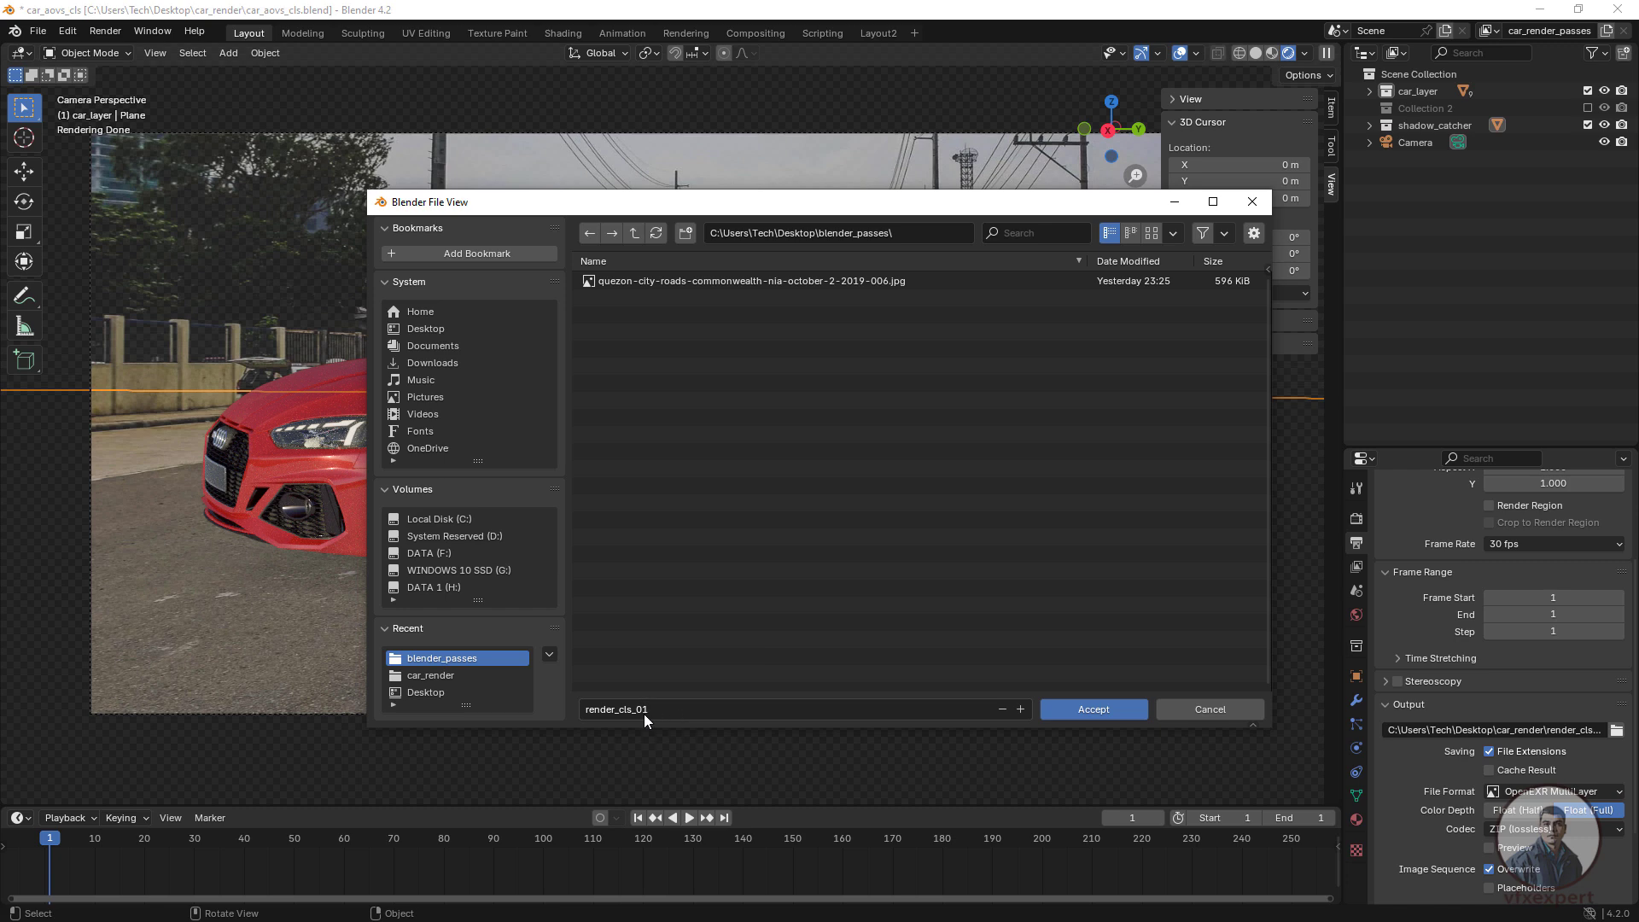
left_click(674, 710)
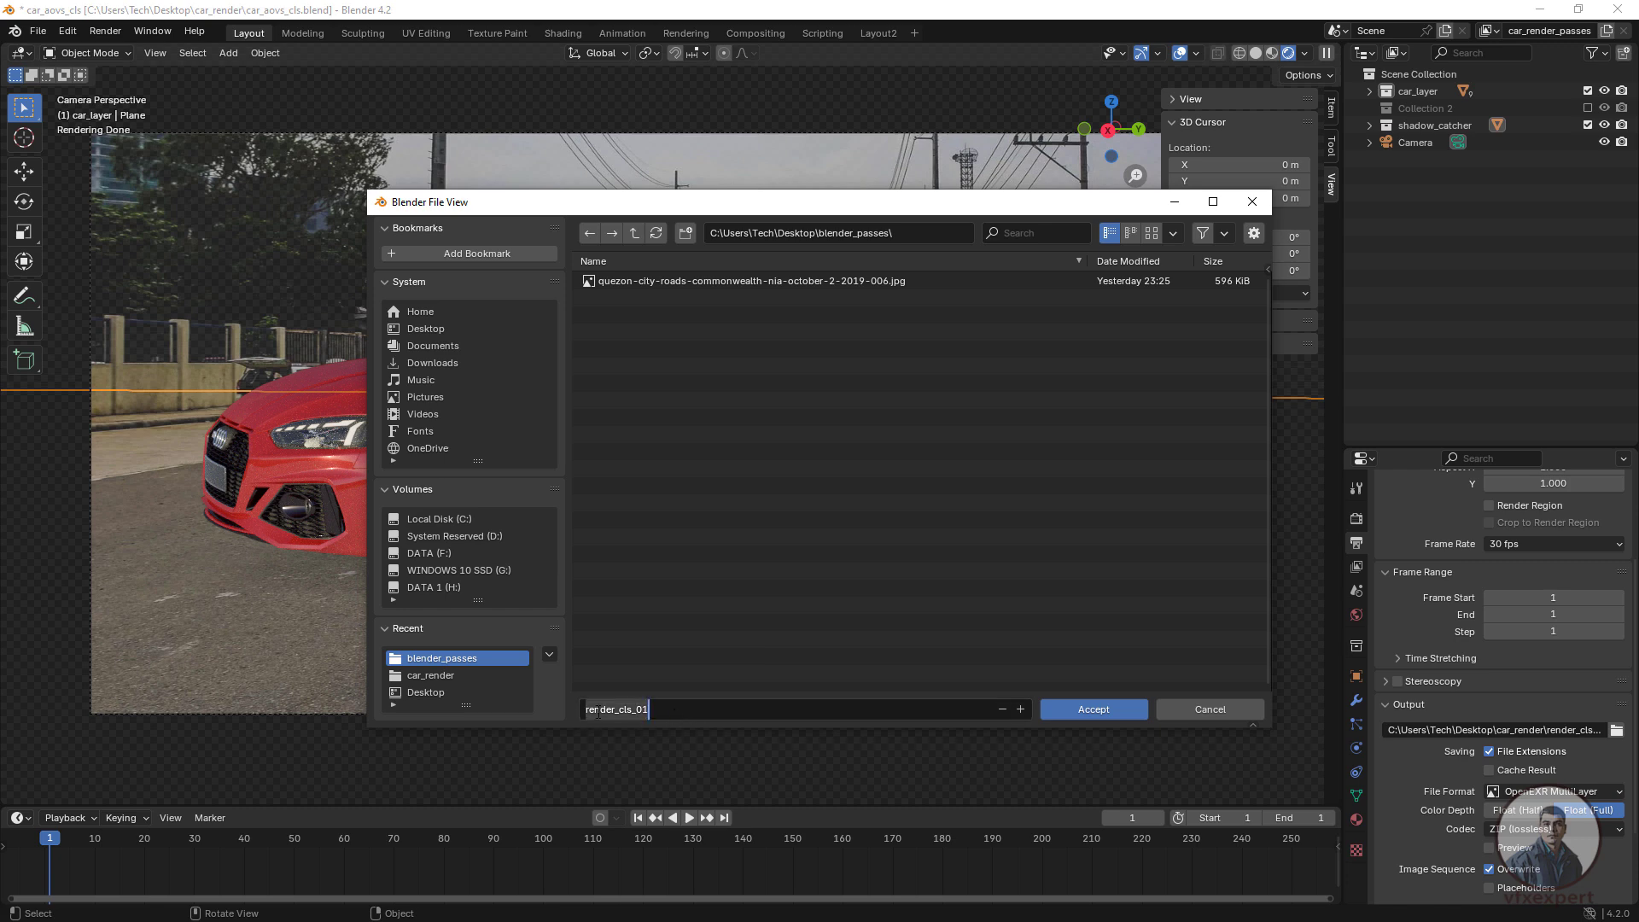
left_click(680, 712)
left_click(1122, 708)
left_click(1119, 705)
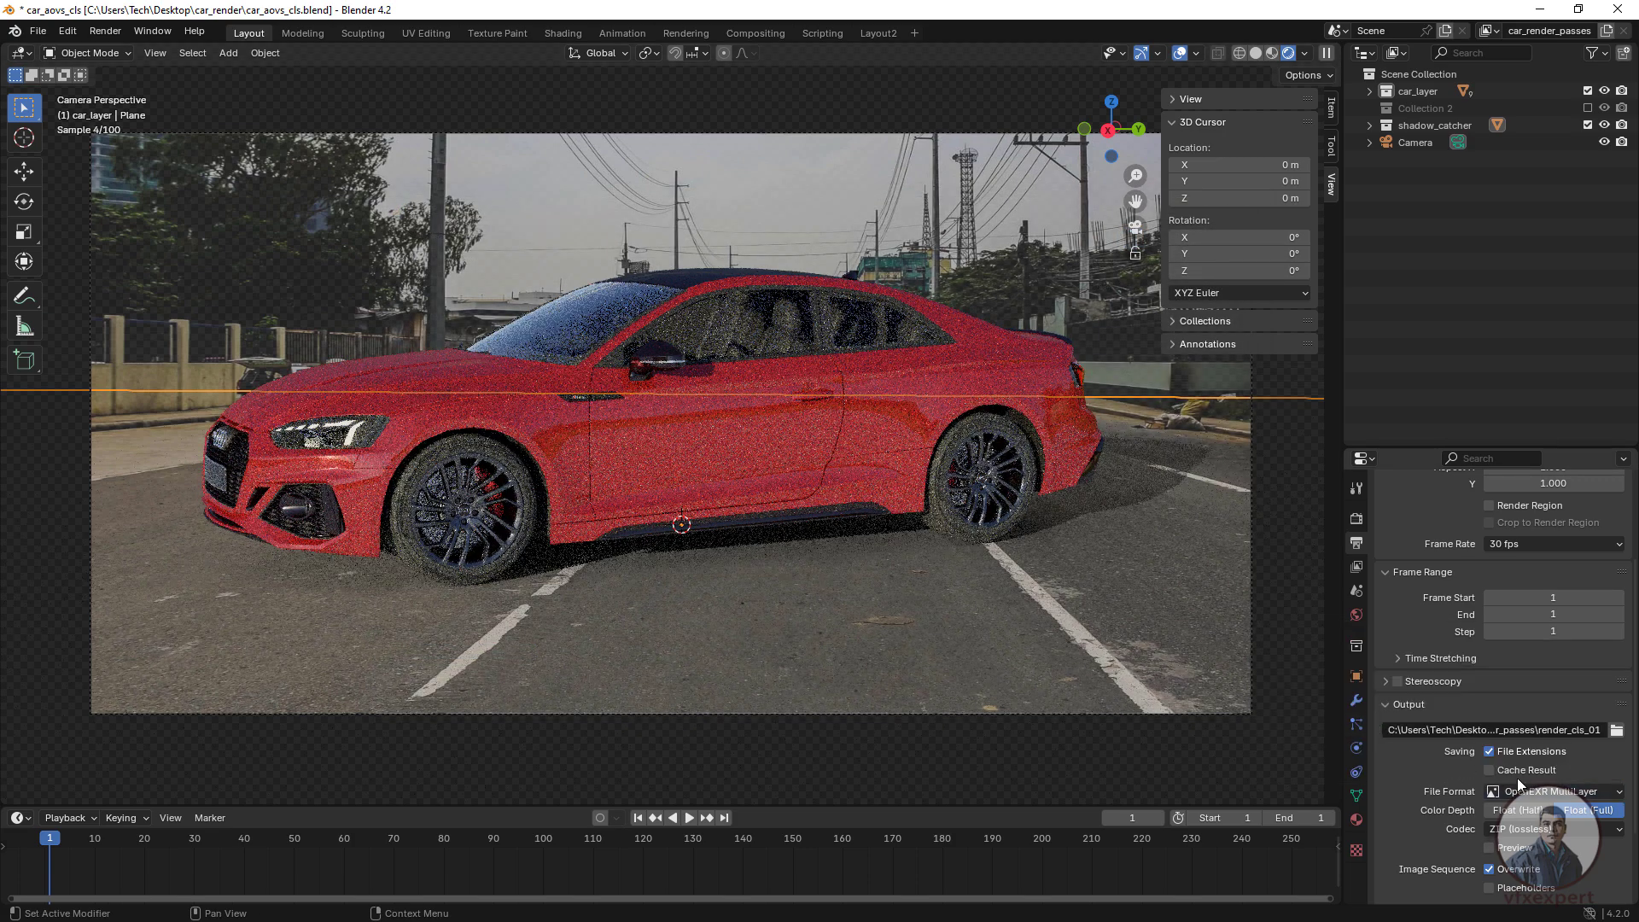
Choose OpenEXR MultiLayer as the output file format and check the remaining output settings
left_click(1537, 791)
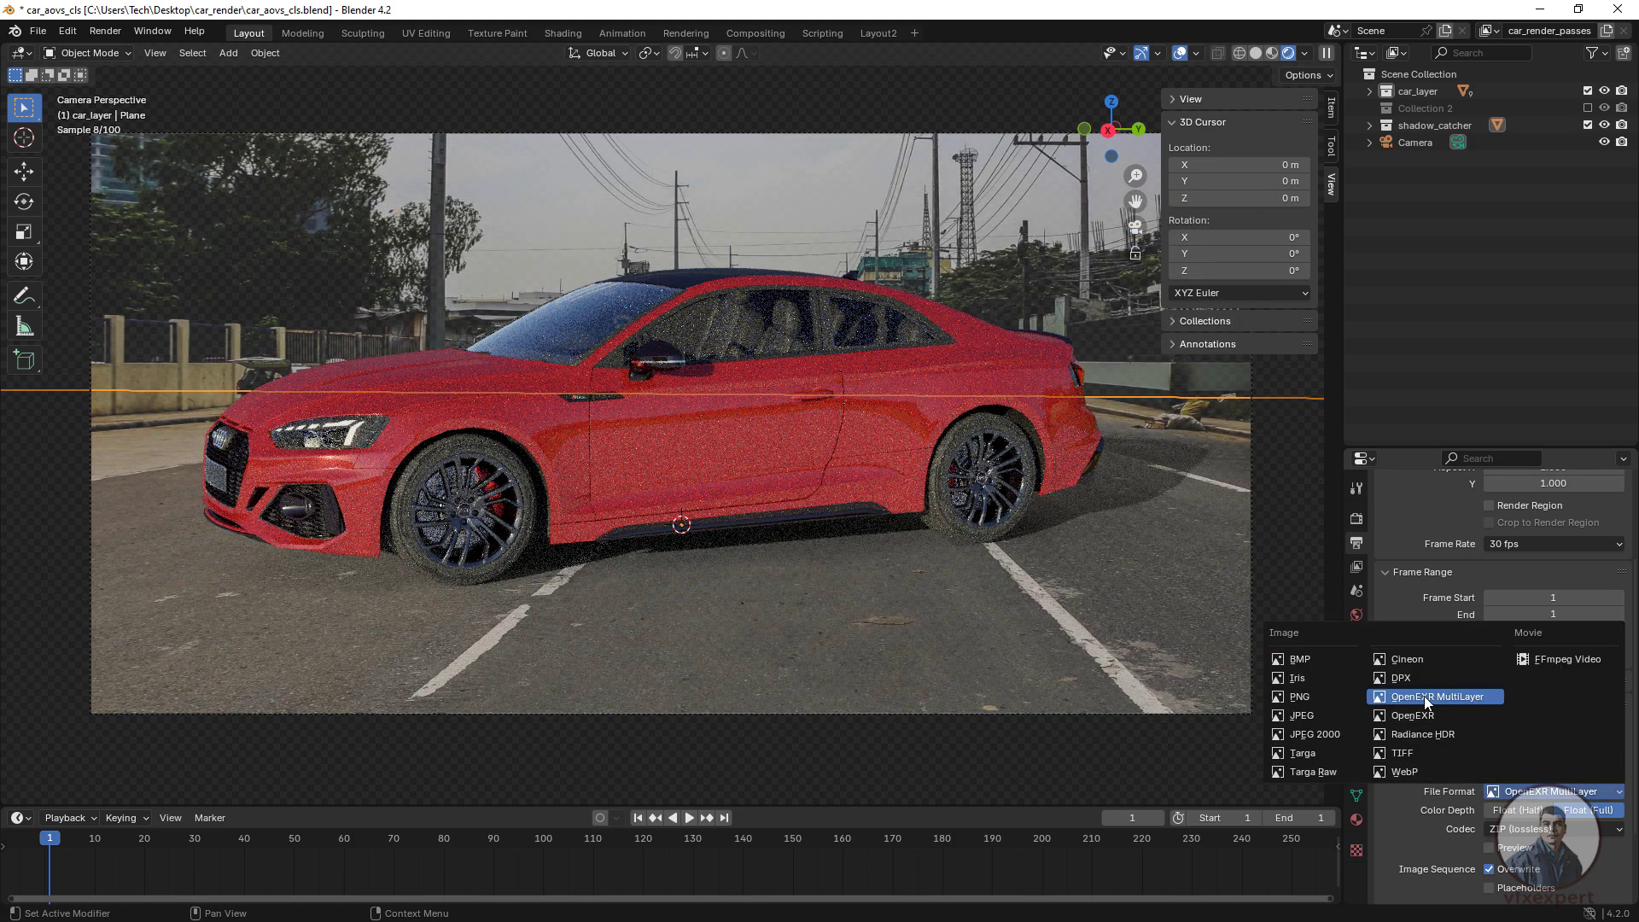
left_click(1463, 695)
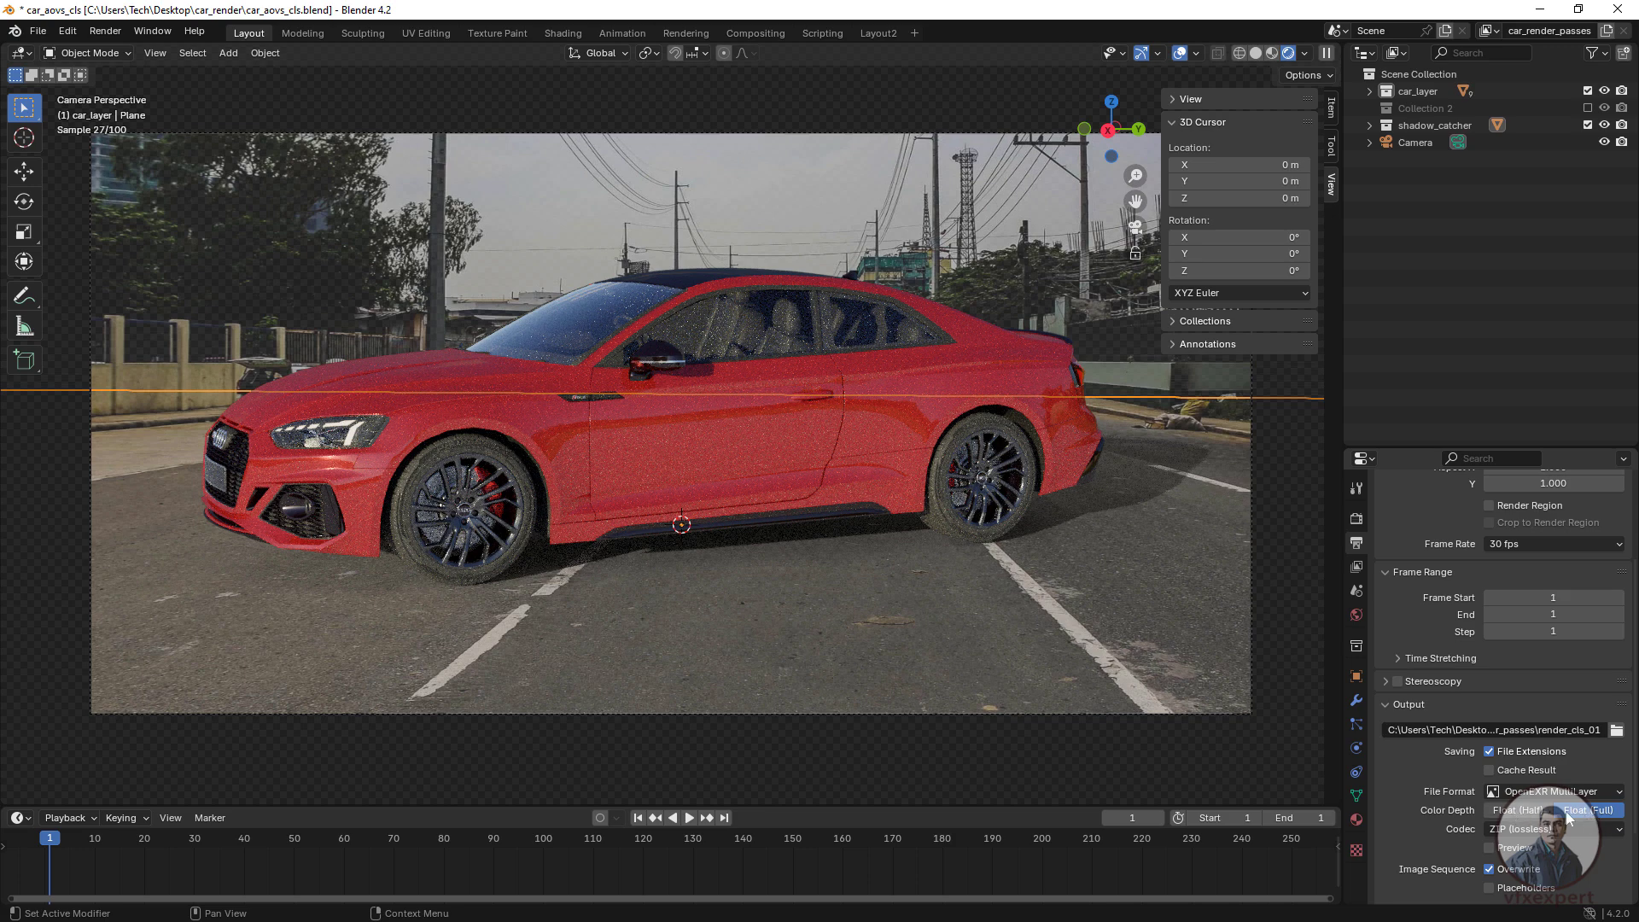
scroll(1416, 821, "down", 3)
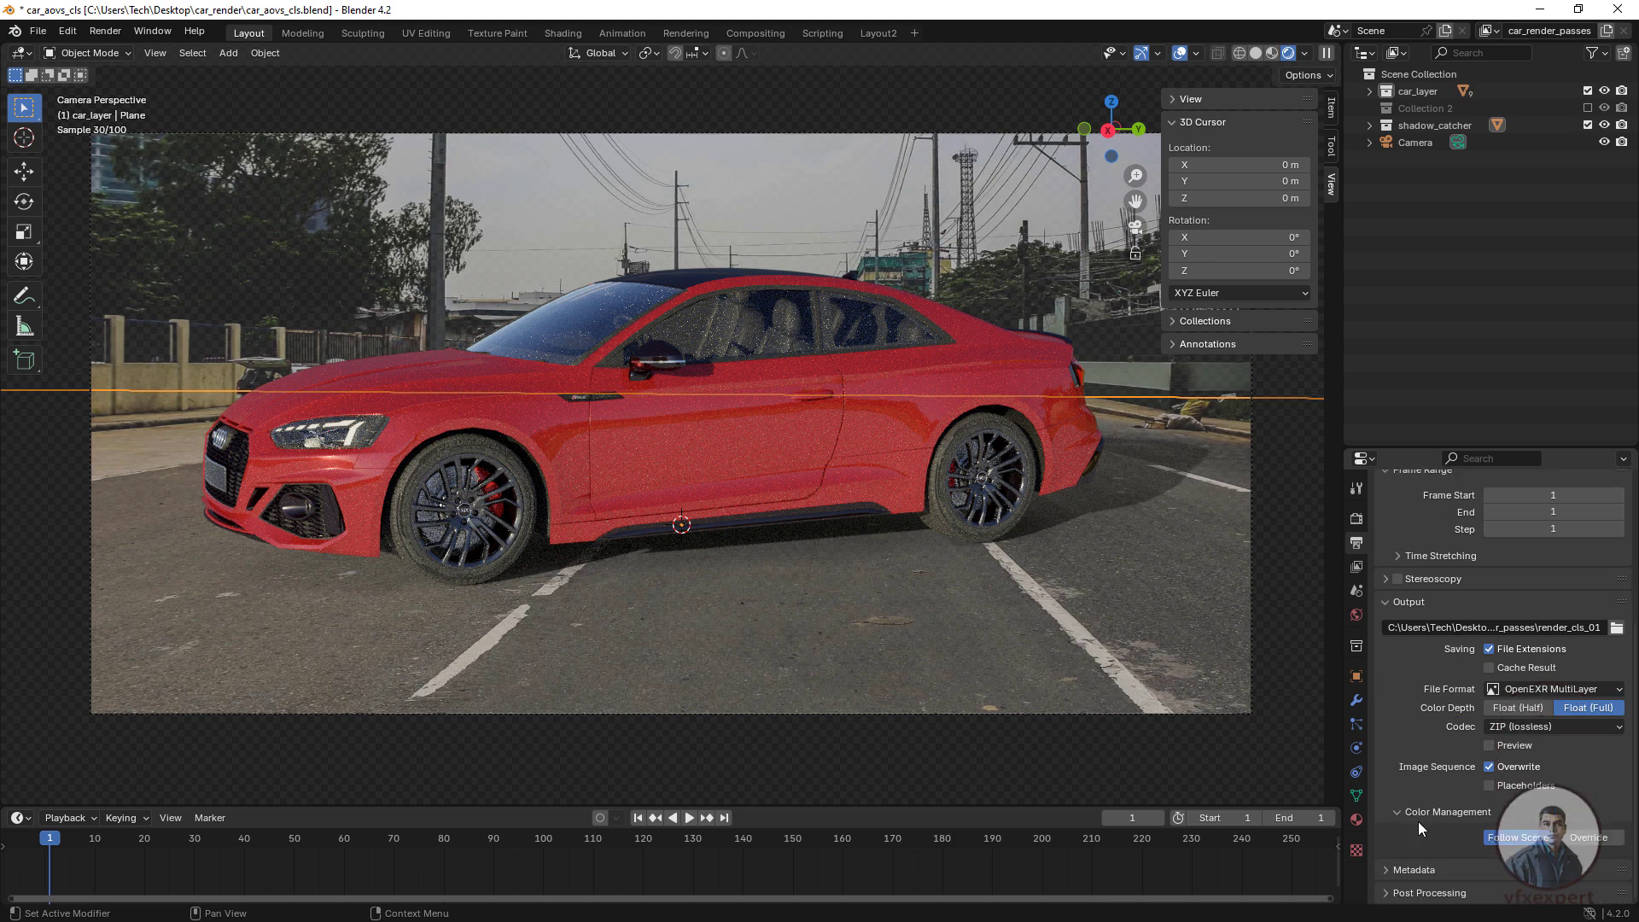
scroll(1416, 821, "up", 3)
scroll(1417, 821, "up", 5)
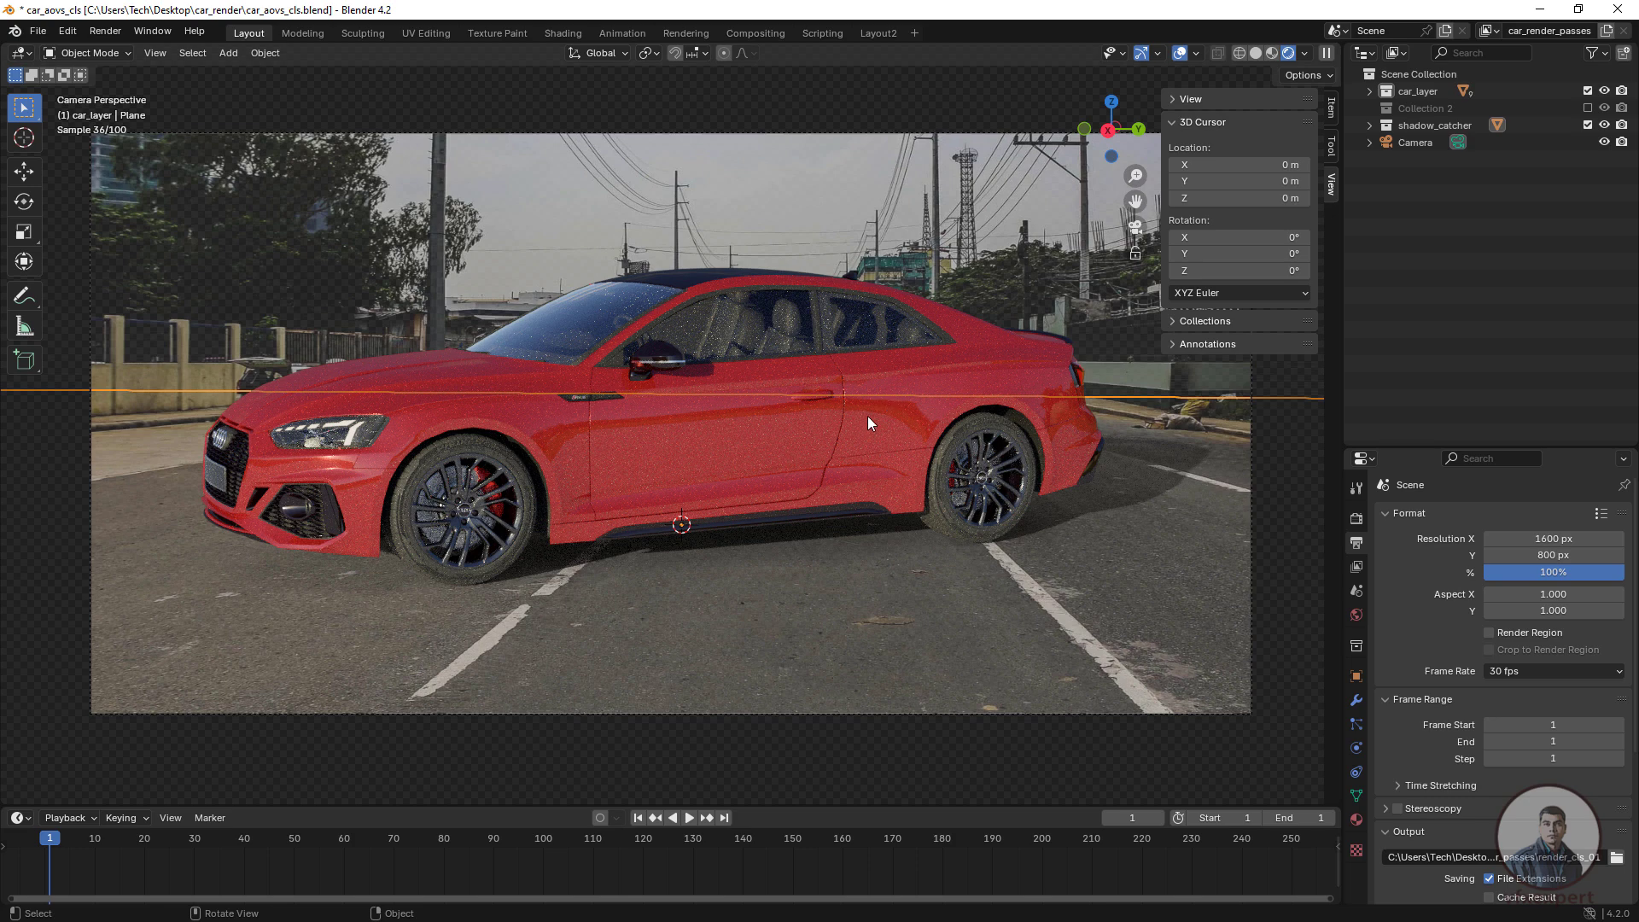
Recheck the view layer's enabled passes, then render the animation for frame 1 and inspect the render result's passes
left_click(1356, 567)
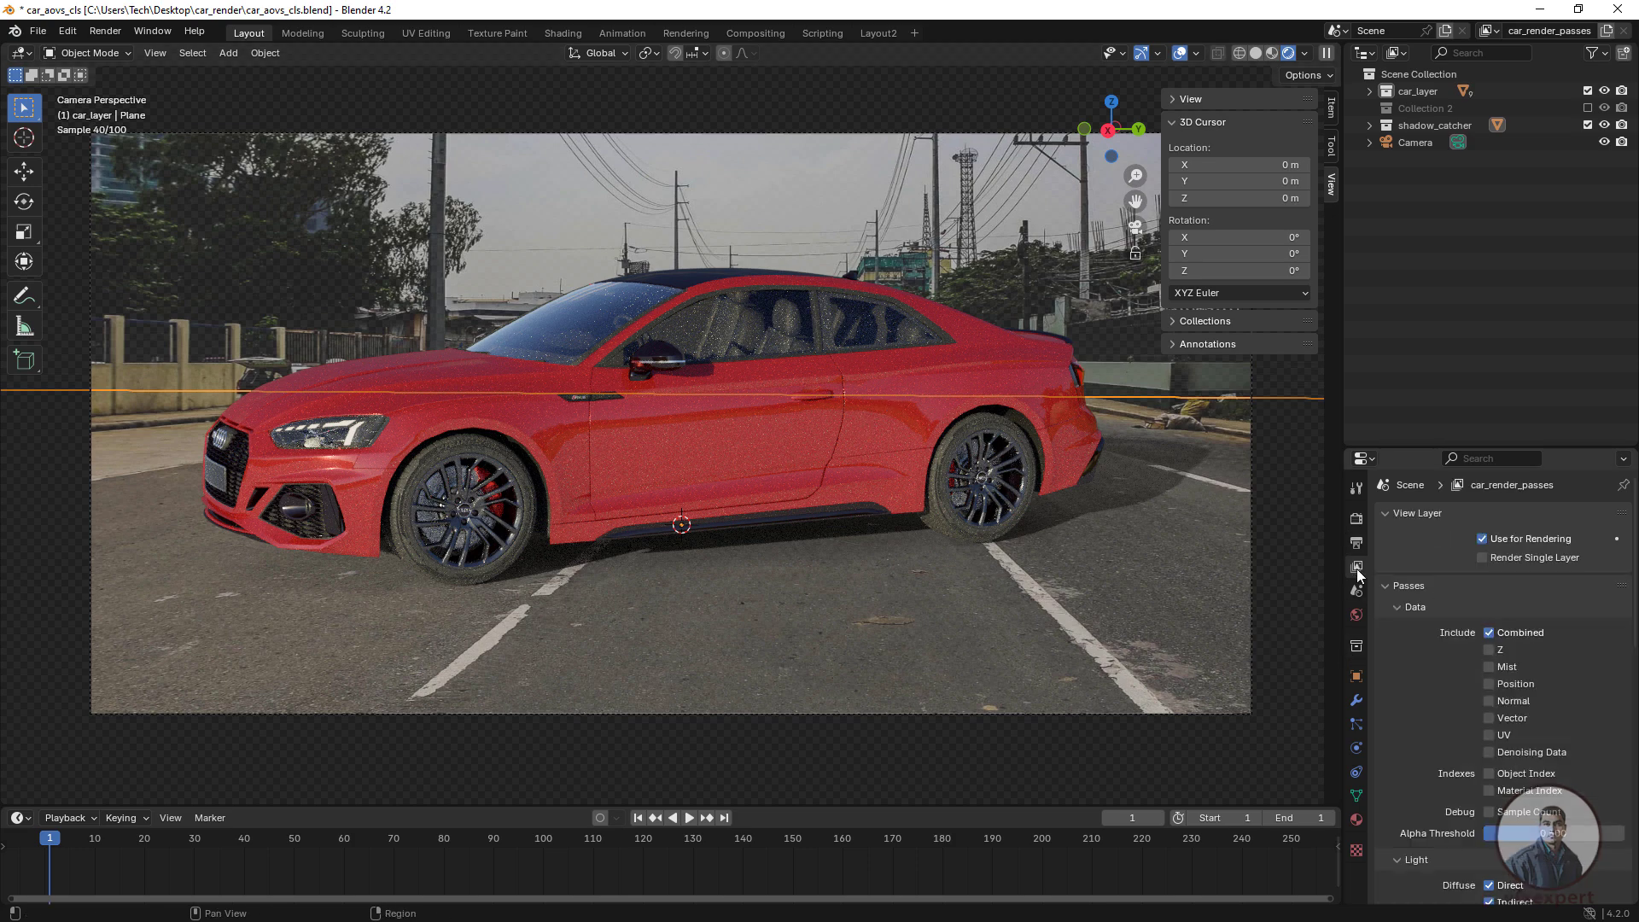
scroll(1491, 734, "down", 8)
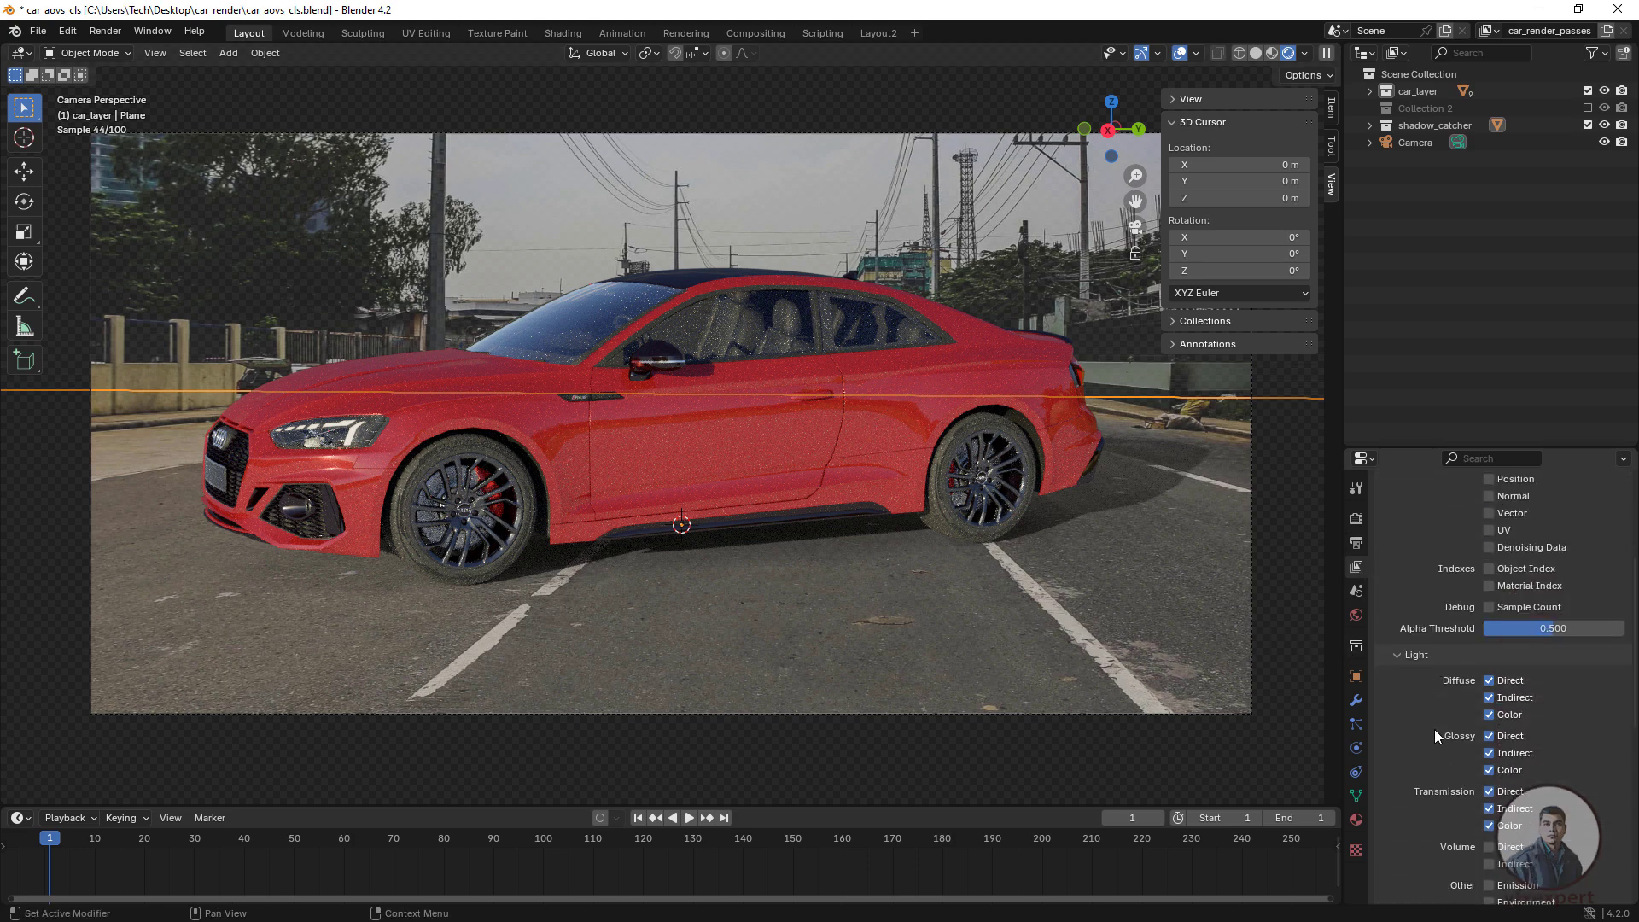
scroll(1437, 756, "up", 8)
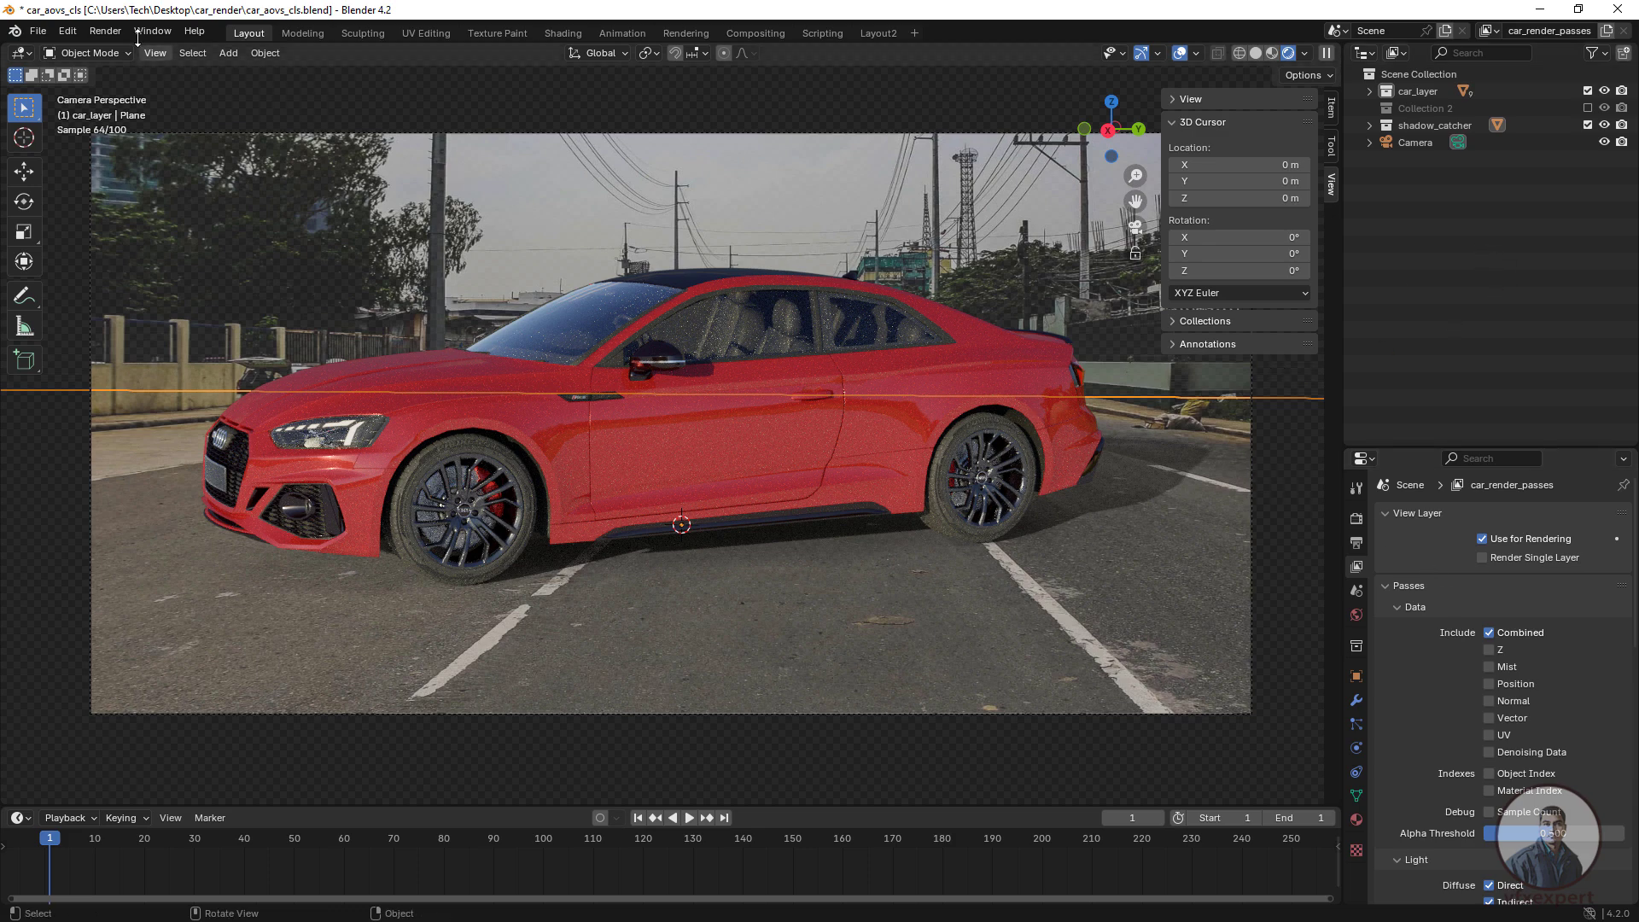
left_click(99, 33)
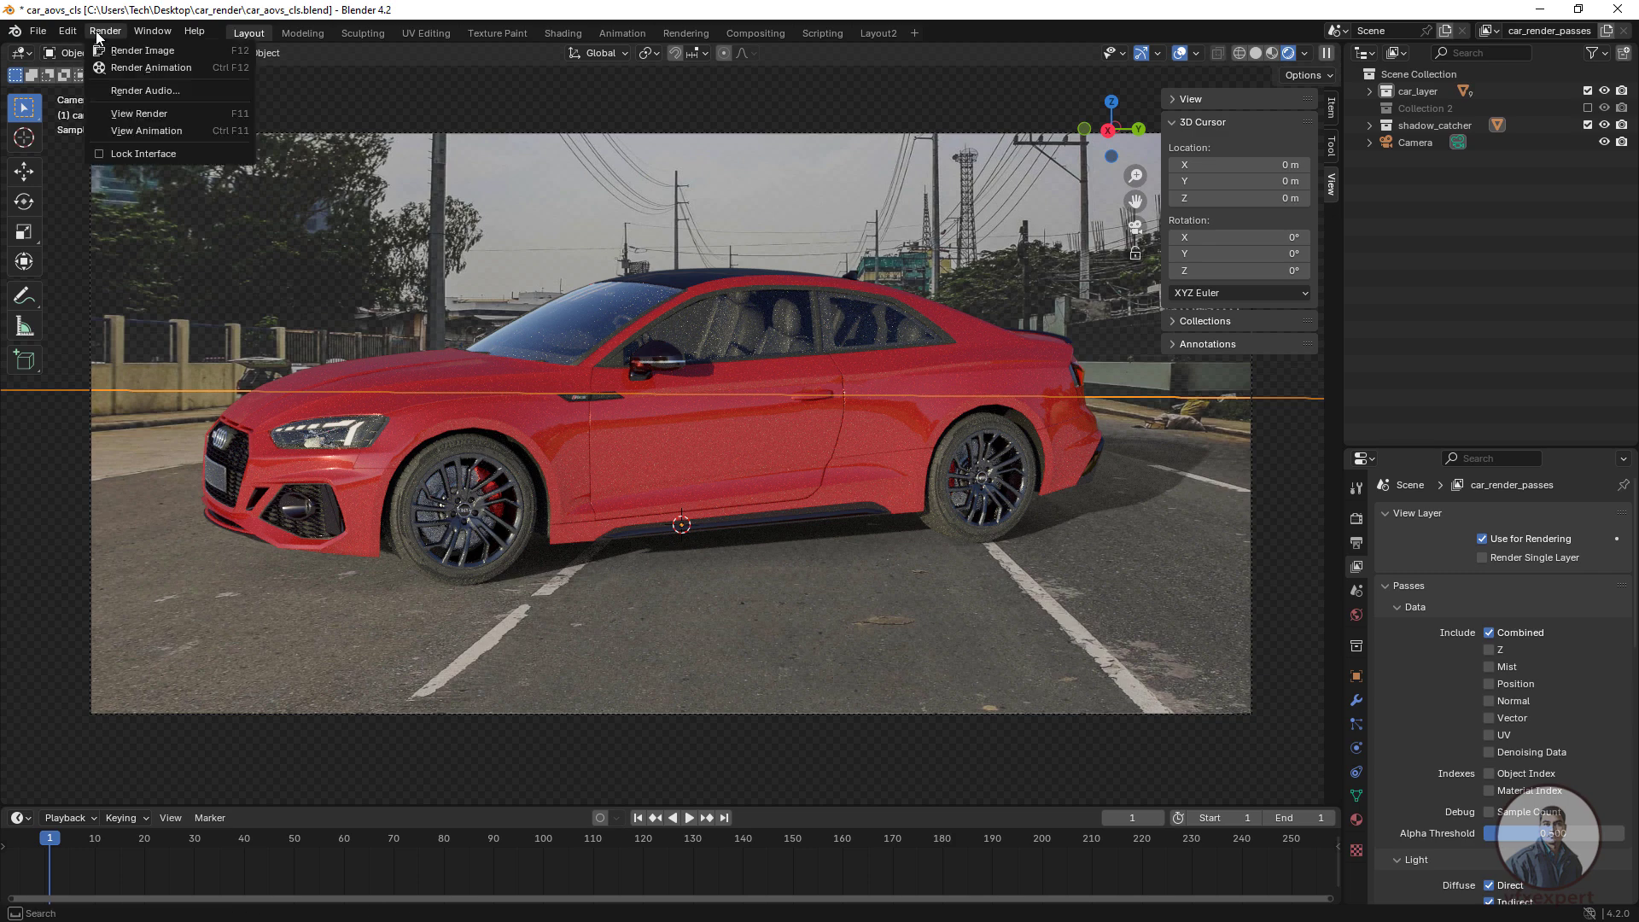
left_click(180, 80)
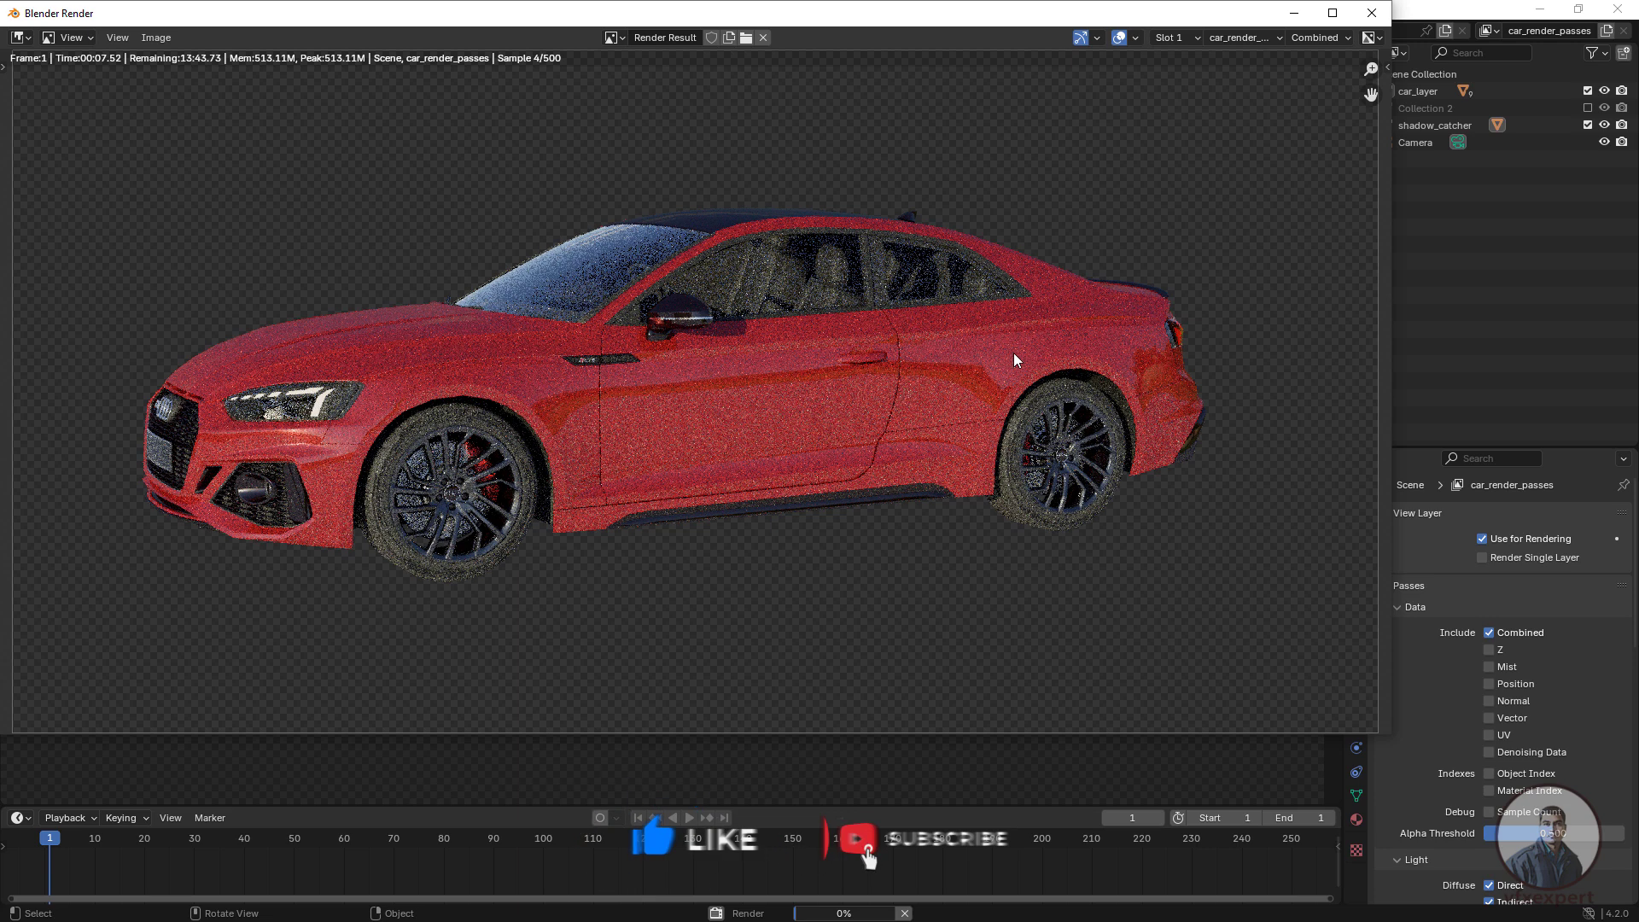
left_click(1347, 38)
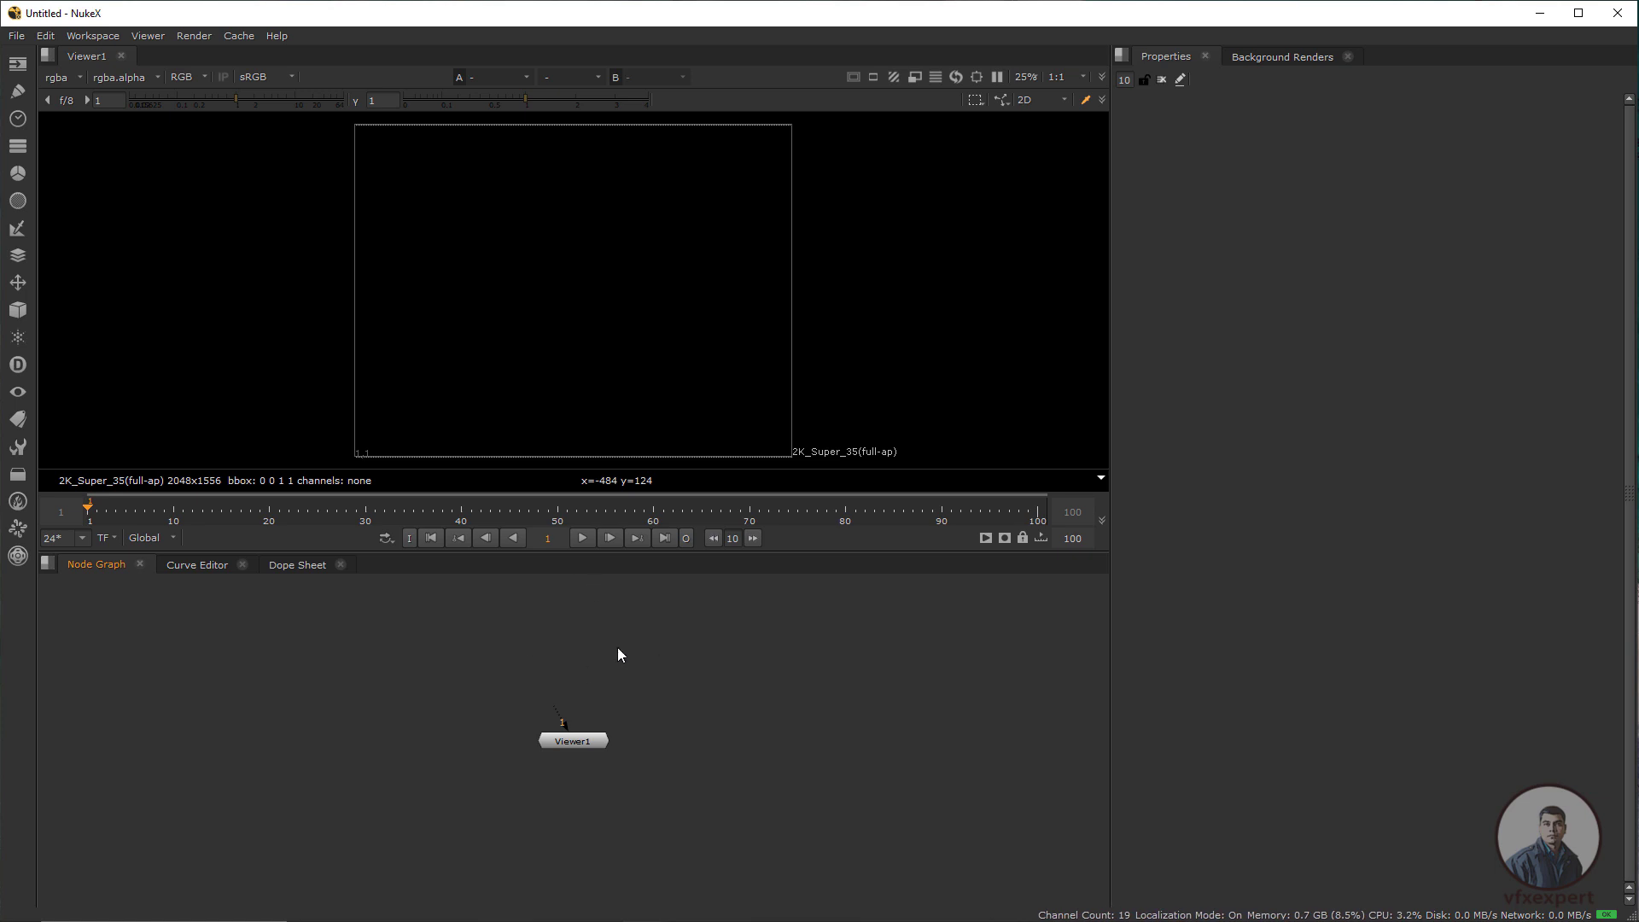
Bring the render_cls_010001 EXR and the quezon-city-roads background image from the blender_passes folder into the NukeX node graph
left_click(1077, 270)
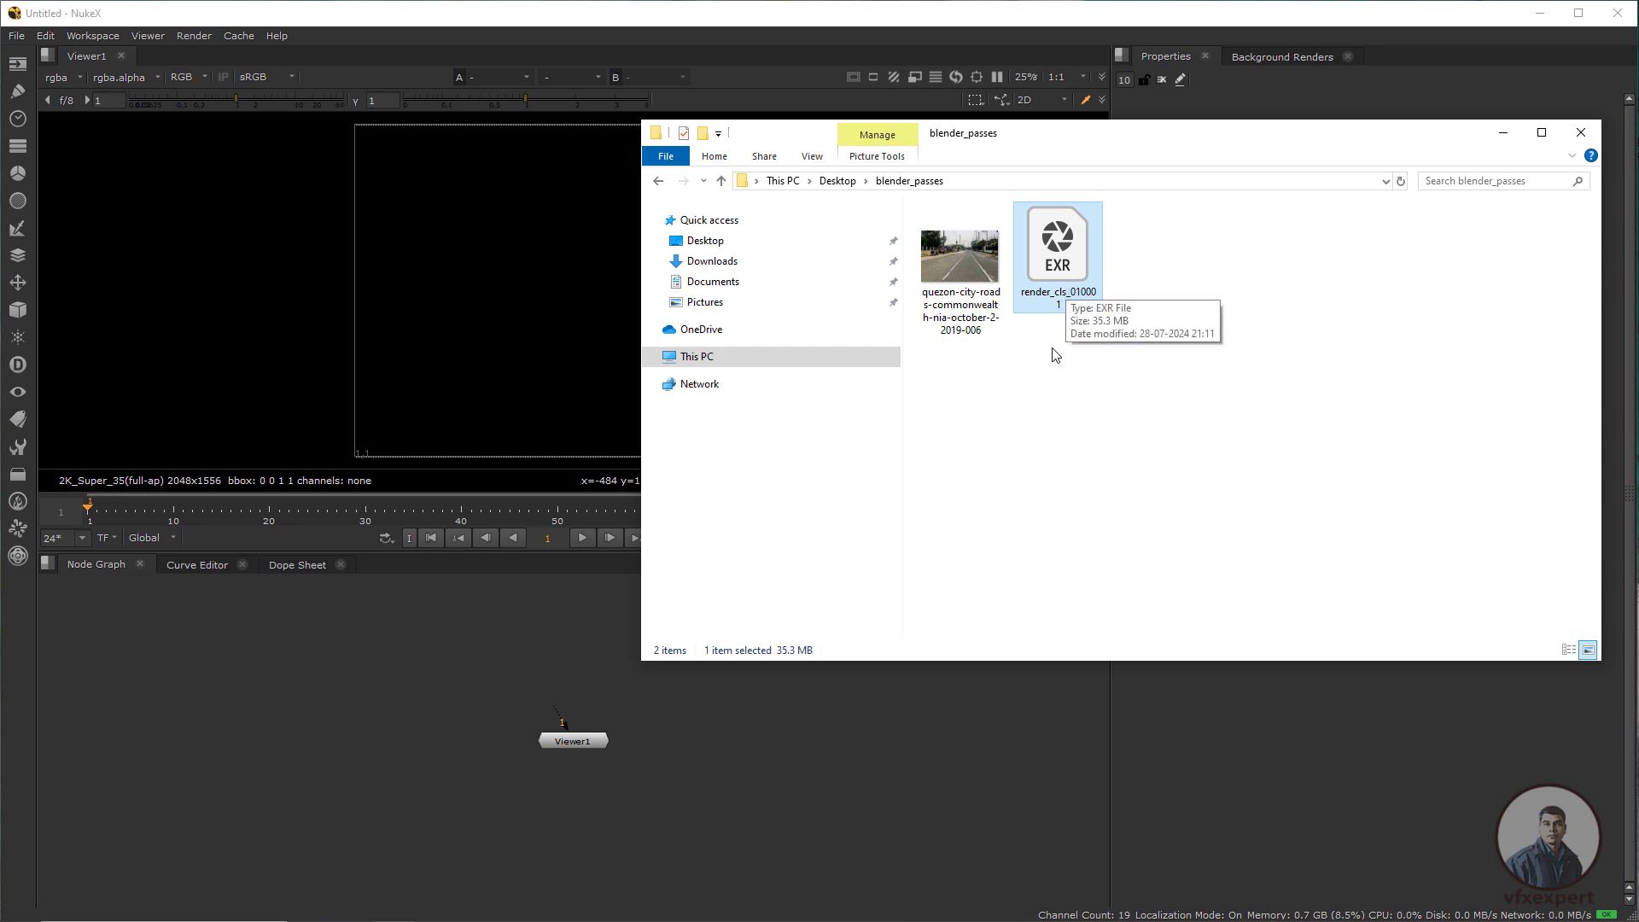
left_click_drag(1064, 296, 525, 695)
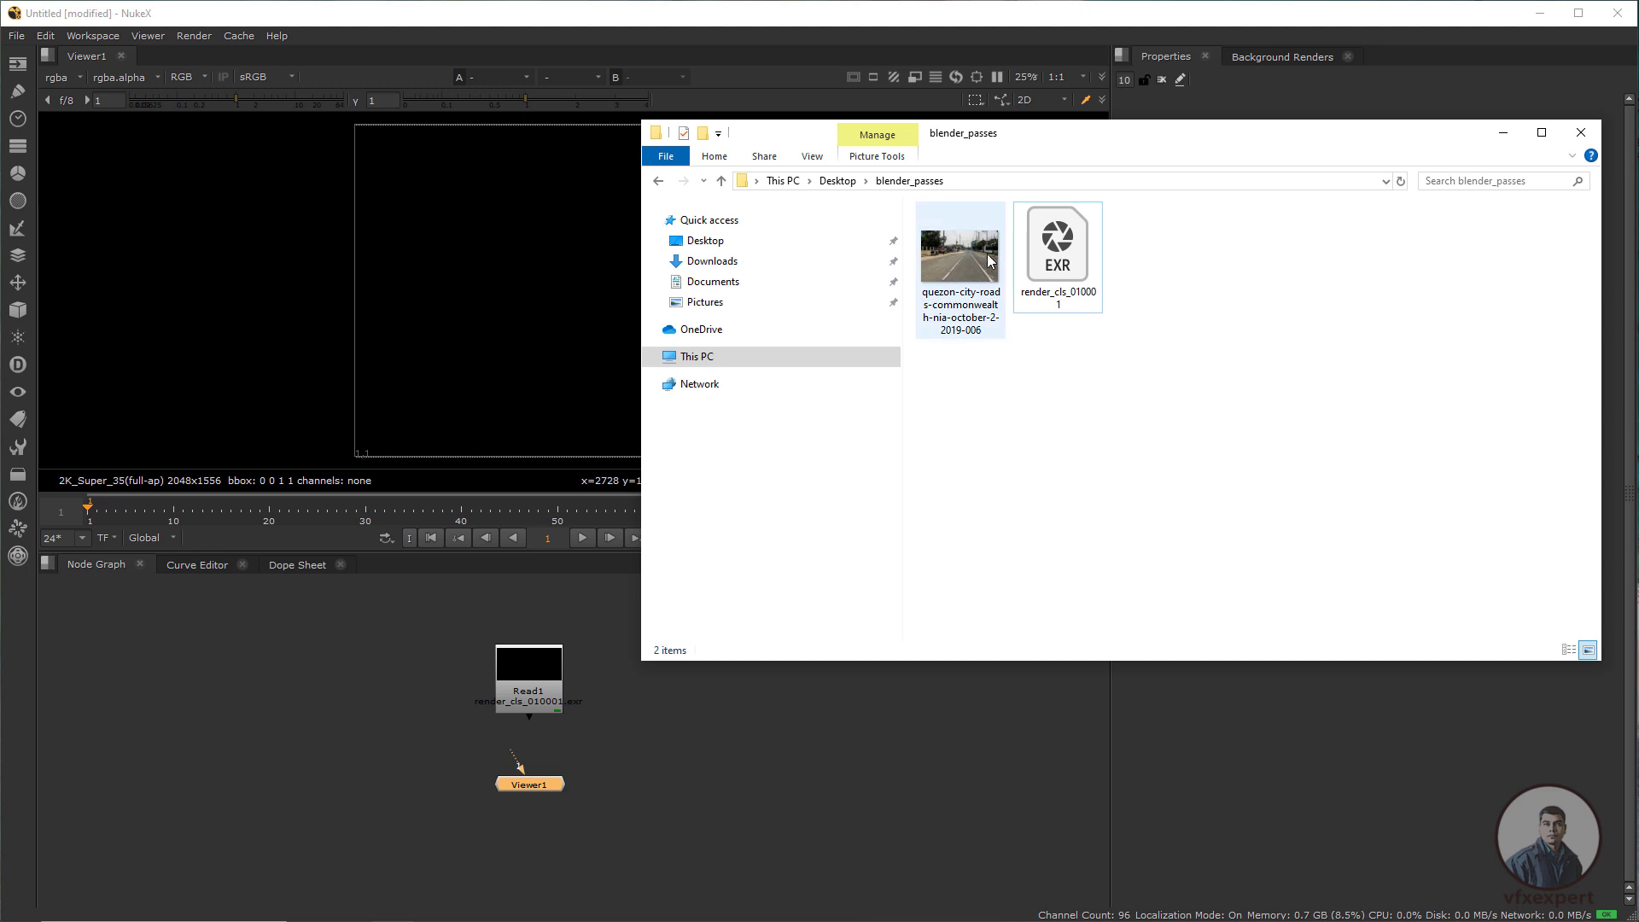
left_click_drag(985, 266, 641, 734)
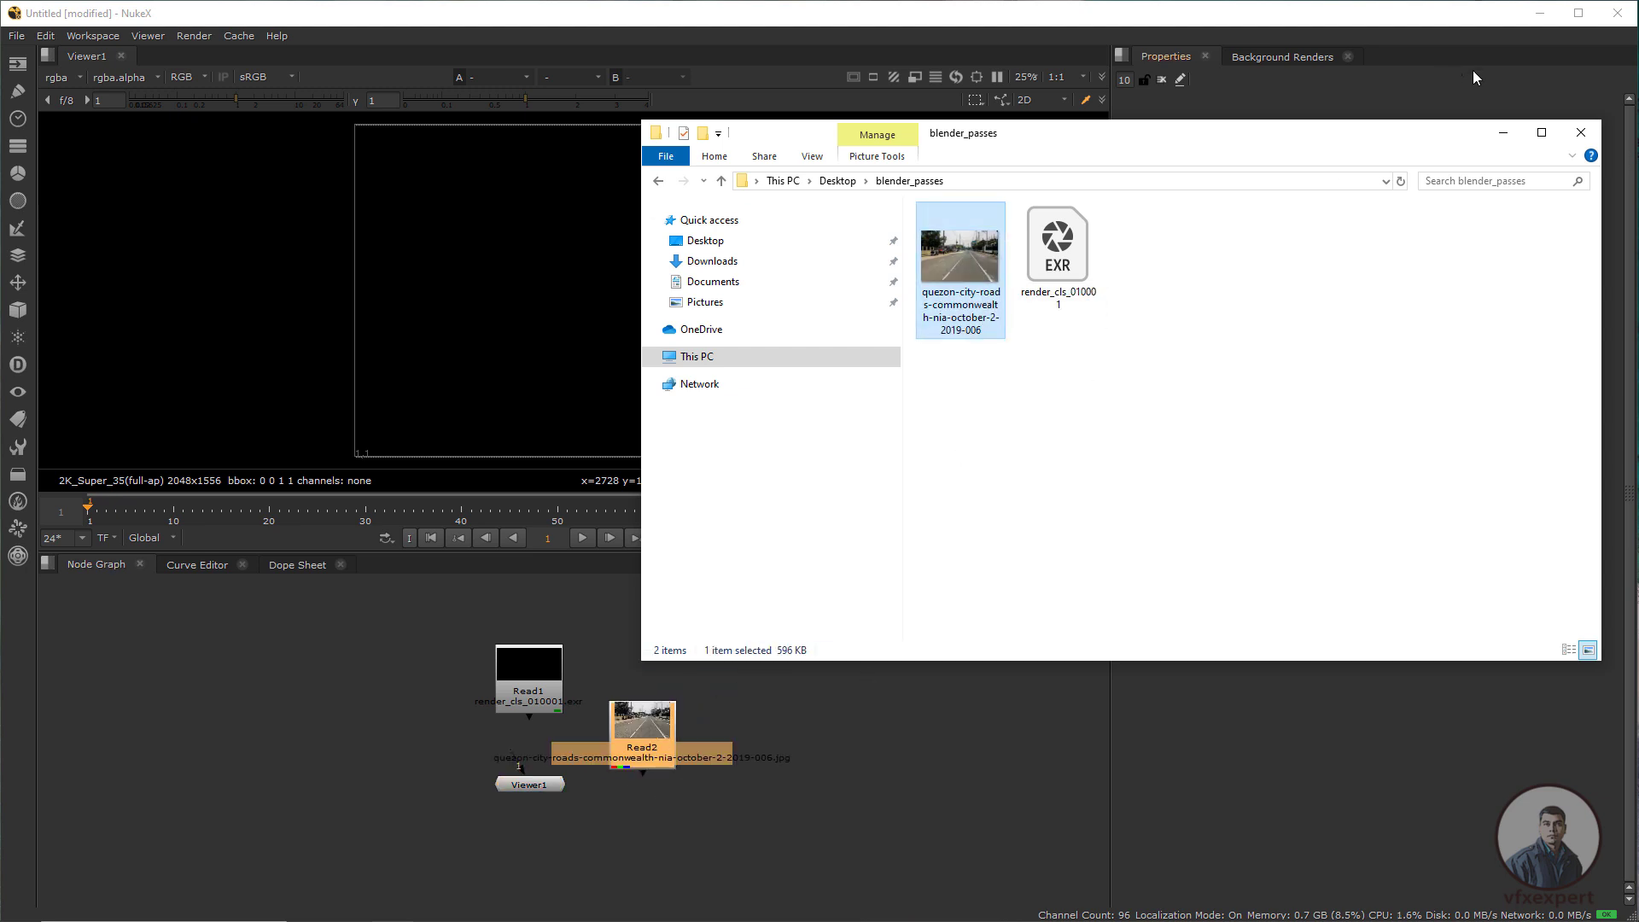
left_click(1503, 133)
Connect the viewer to the EXR read node and space the two read nodes apart in the node graph
left_click_drag(514, 755, 540, 698)
left_click_drag(640, 747, 757, 732)
left_click_drag(526, 709, 528, 693)
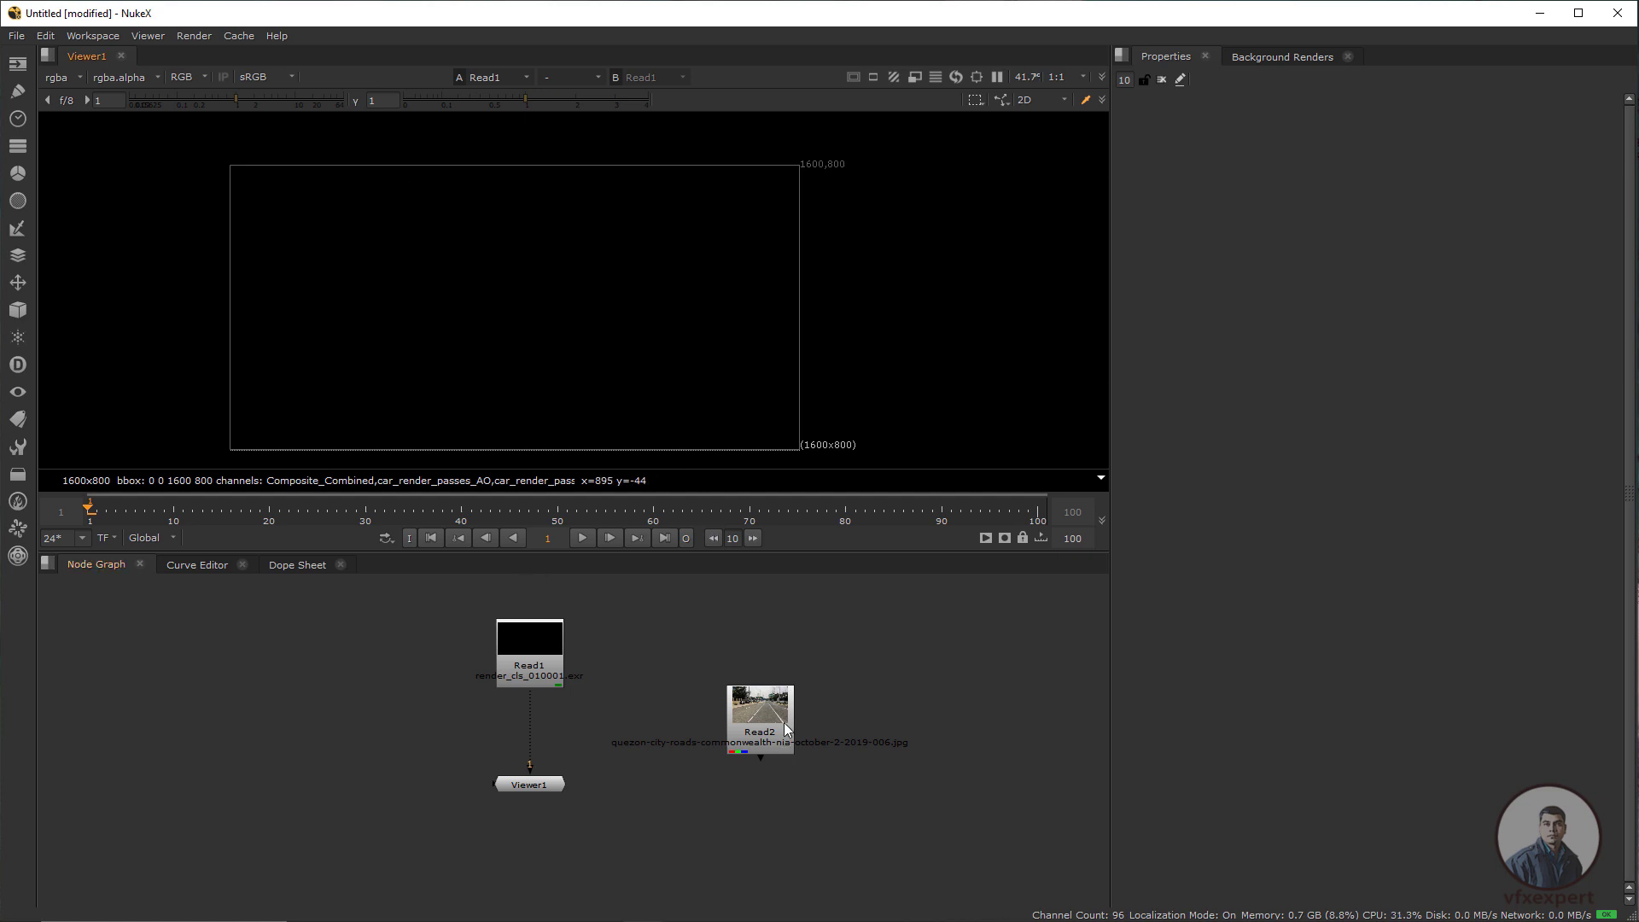
left_click_drag(786, 730, 823, 737)
left_click_drag(534, 652, 534, 640)
left_click(517, 705)
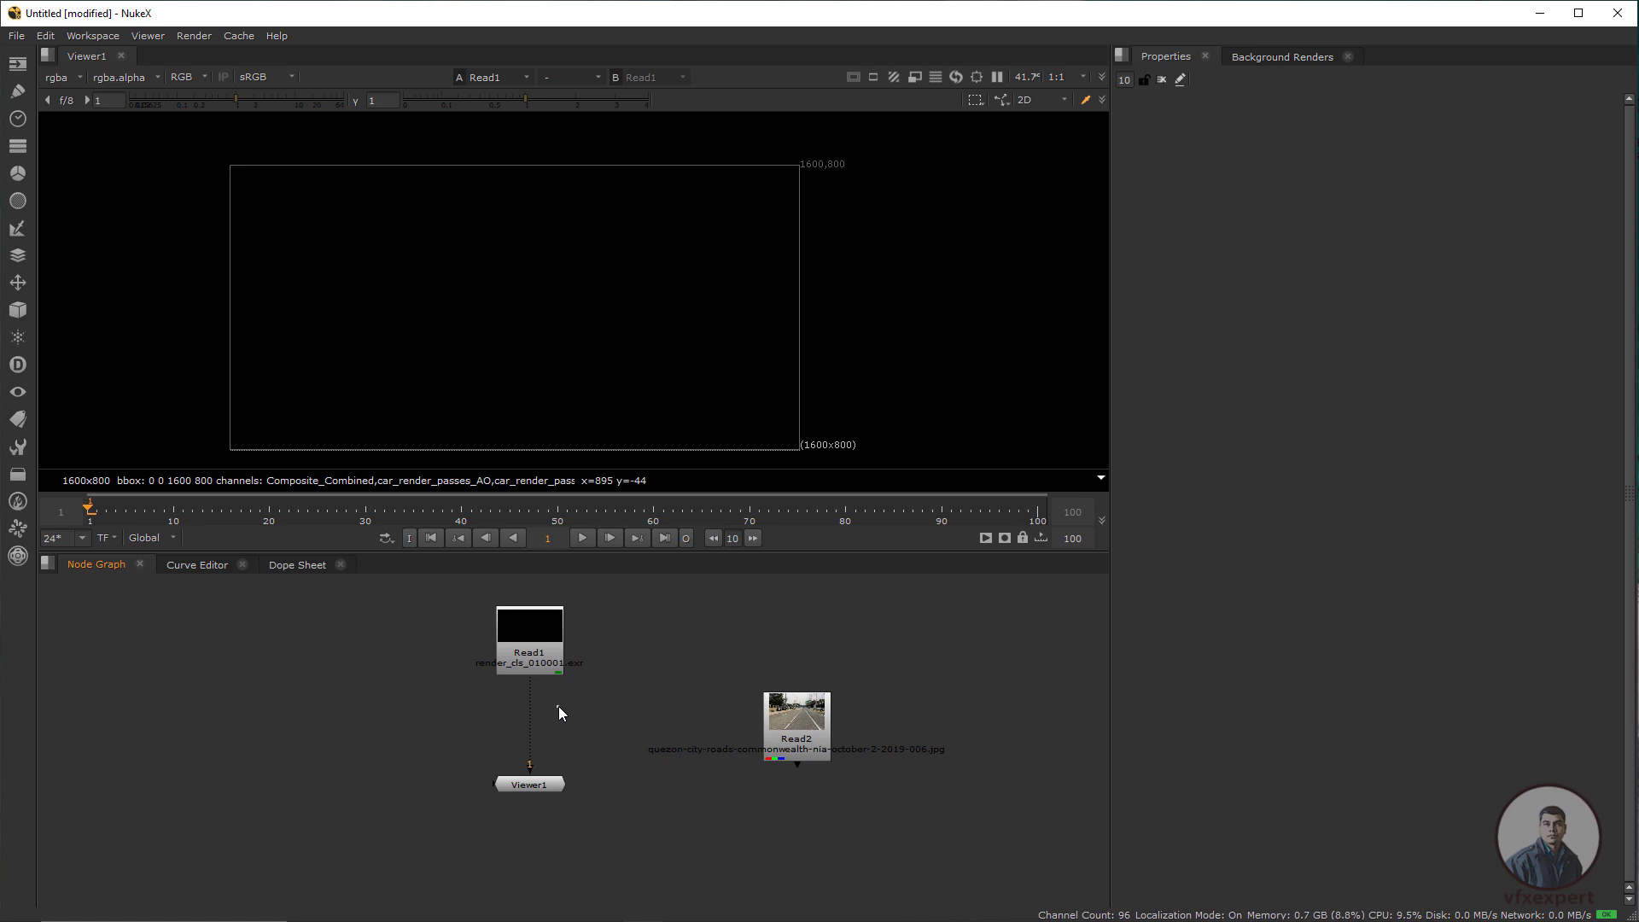
Add a LayerContactSheet node between the EXR read node and the viewer to display all render passes
key("Tab")
type("layer")
left_click(478, 719)
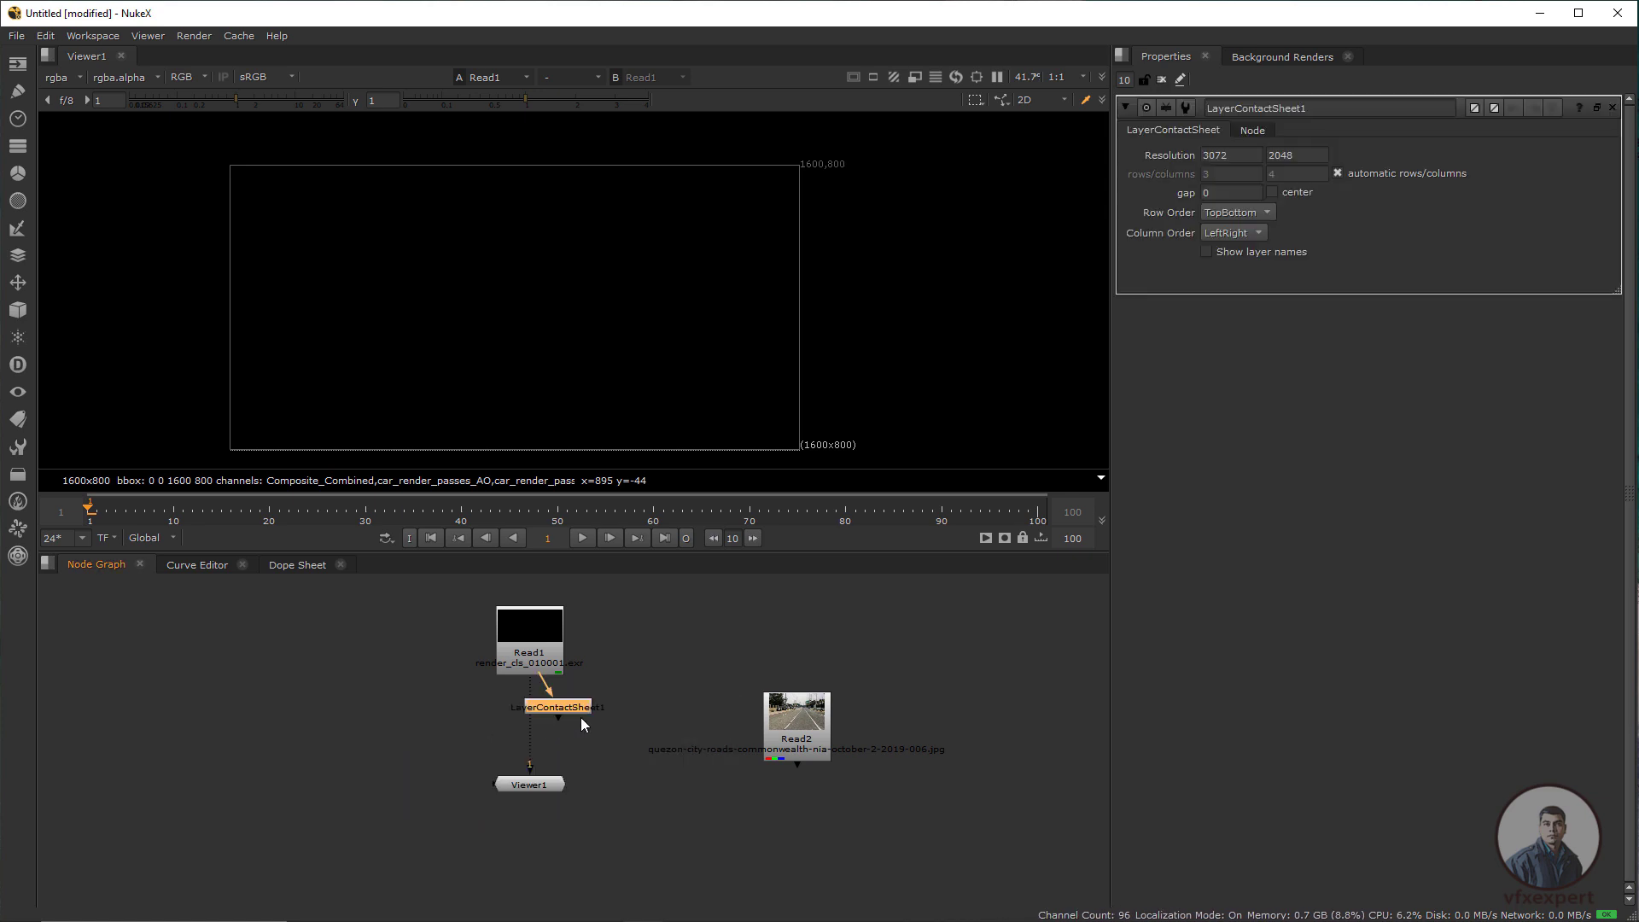
left_click_drag(544, 723, 538, 734)
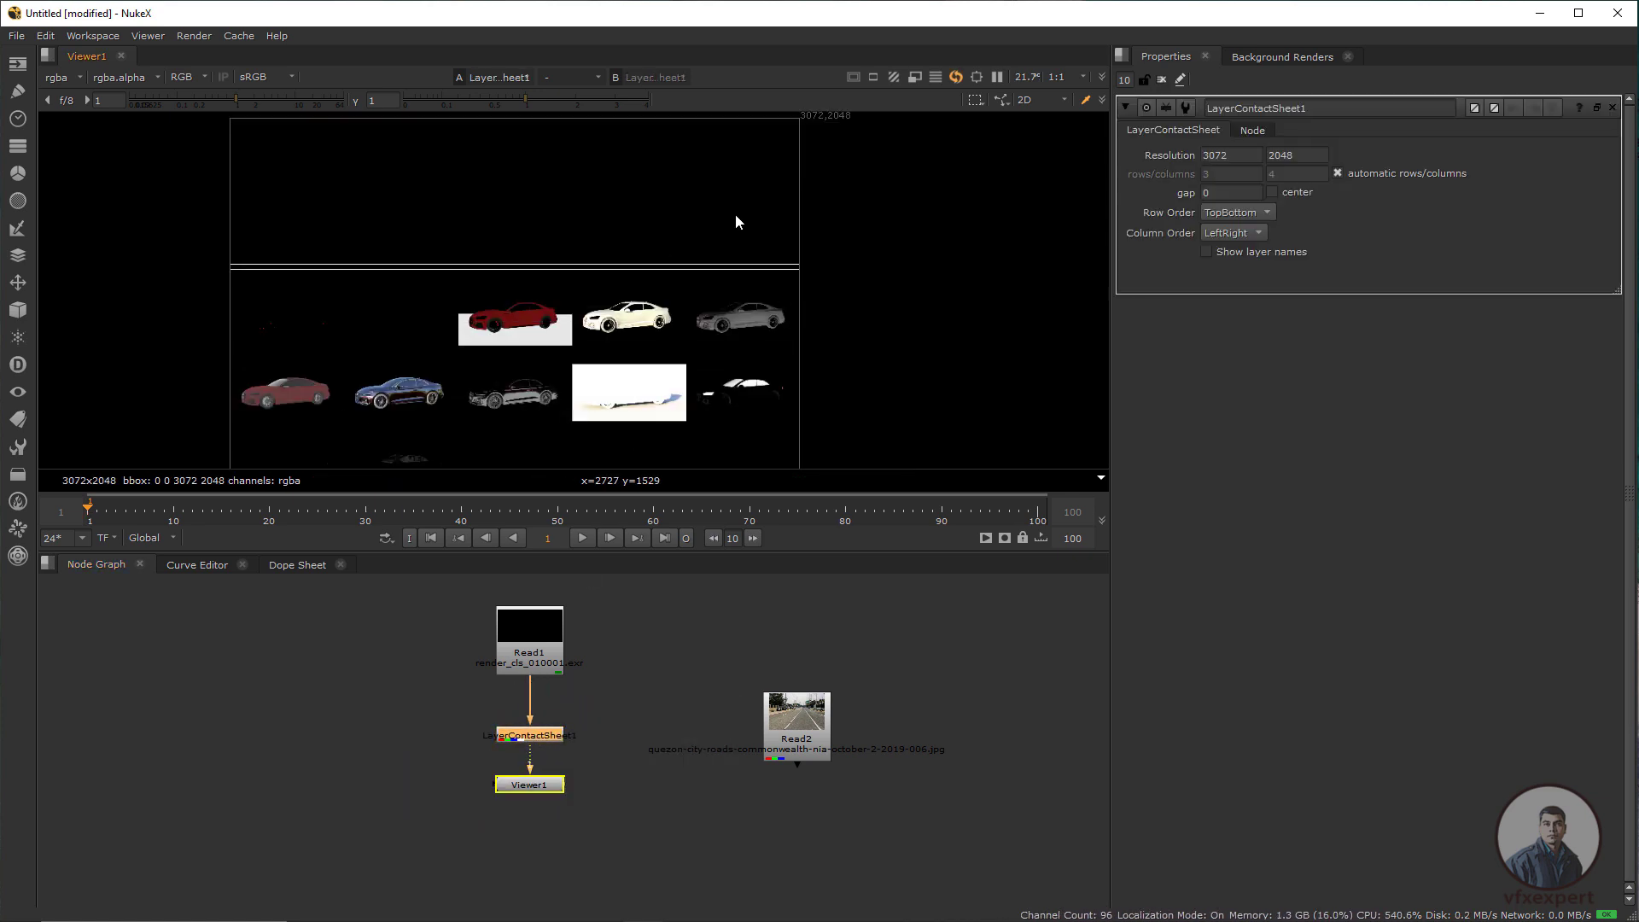
Turn on Show layer names in the contact sheet so each pass is labelled
scroll(536, 244, "up", 8)
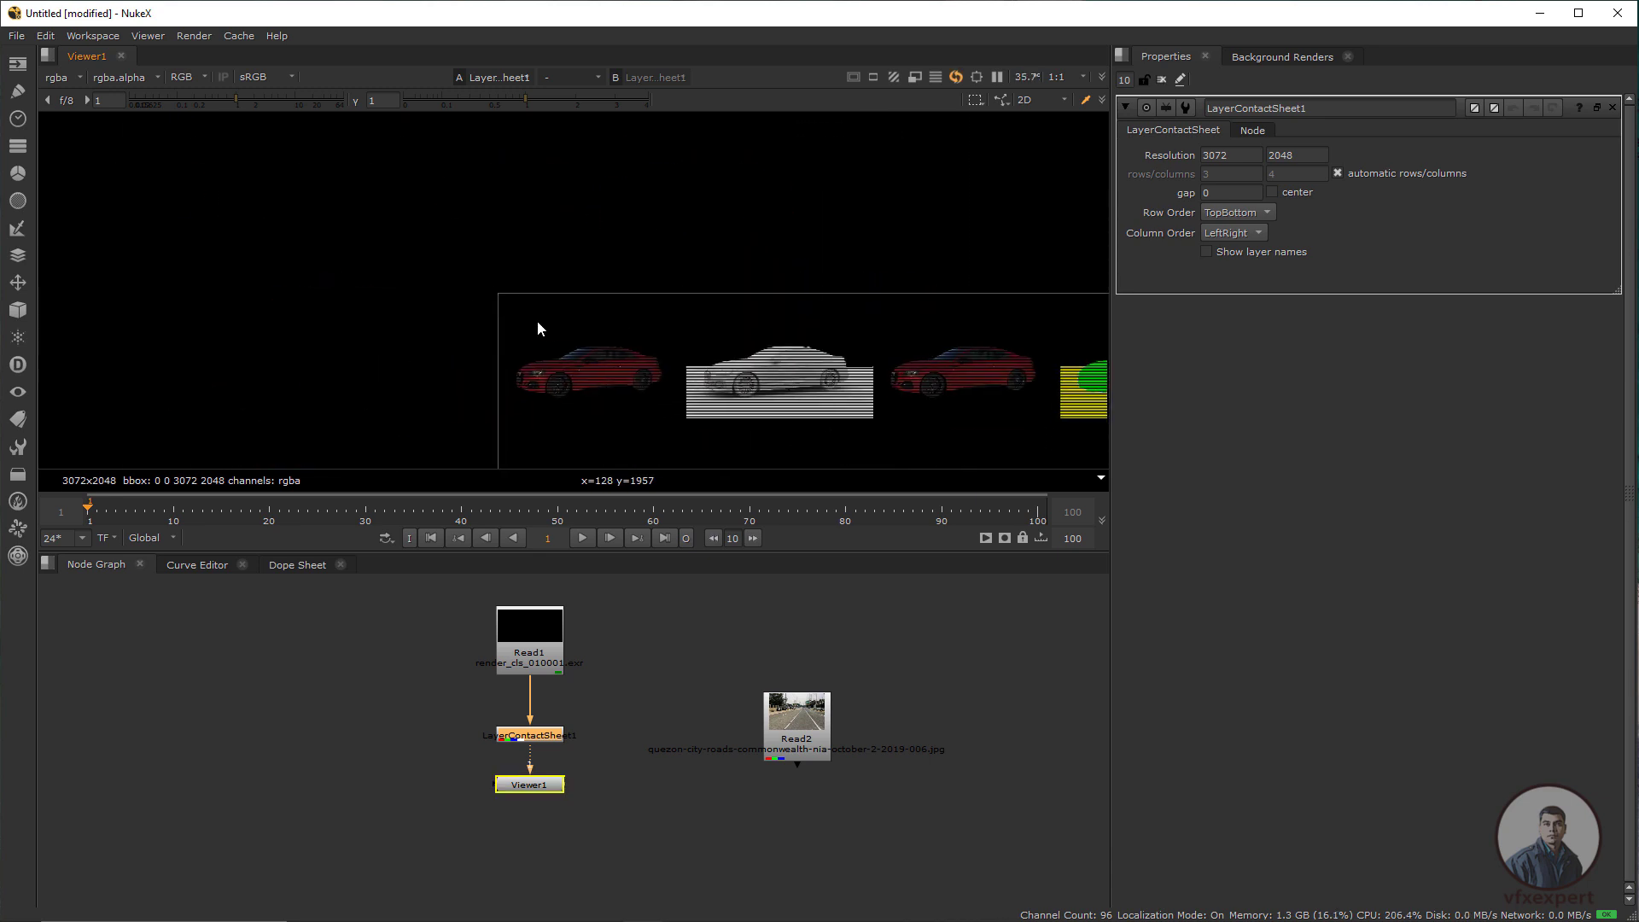
left_click_drag(664, 408, 510, 269)
scroll(479, 225, "up", 2)
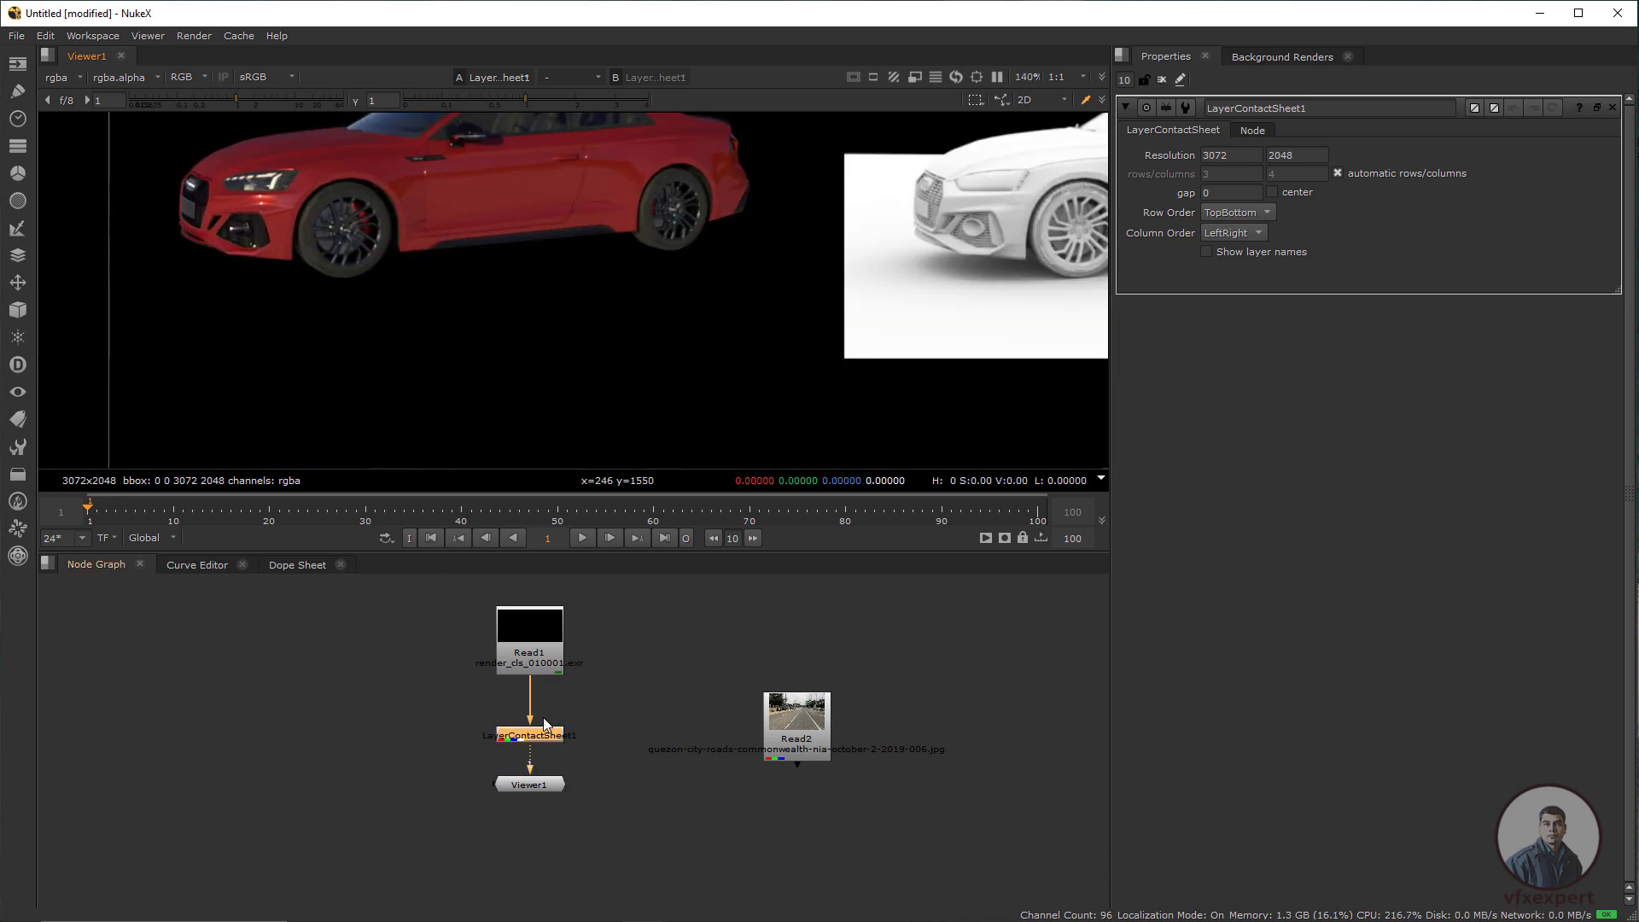
left_click(1206, 251)
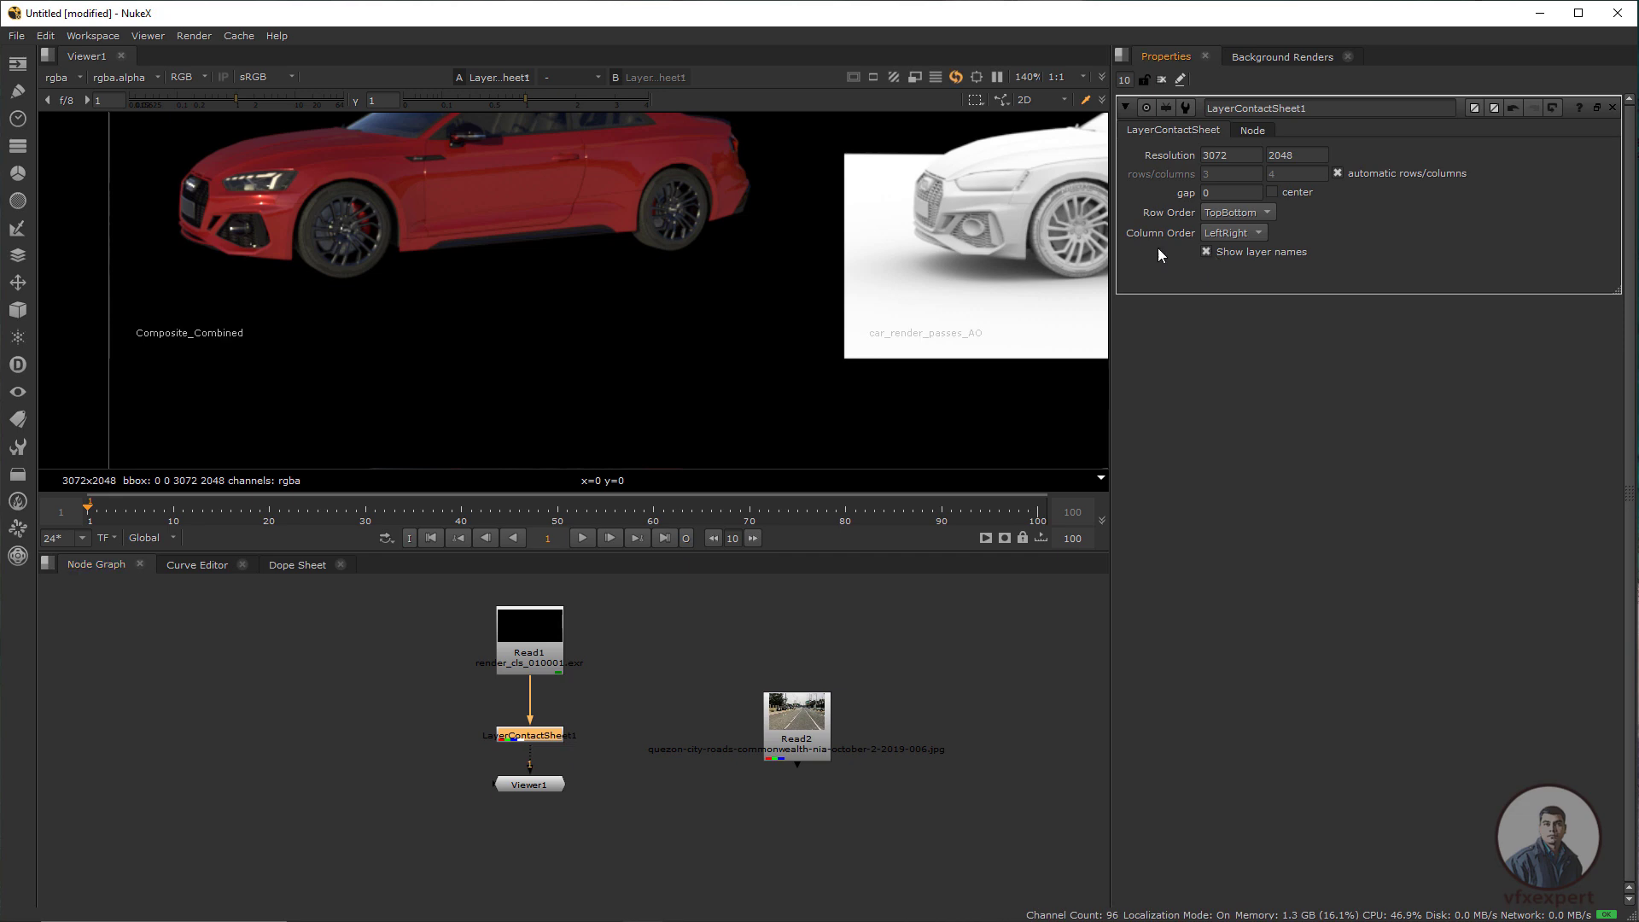
Examine the labelled render passes in the contact sheet, from the combined and Cryptomatte layers to diffuse, gloss, shadow catcher and transmission
left_click_drag(427, 232, 423, 321)
scroll(563, 350, "down", 5)
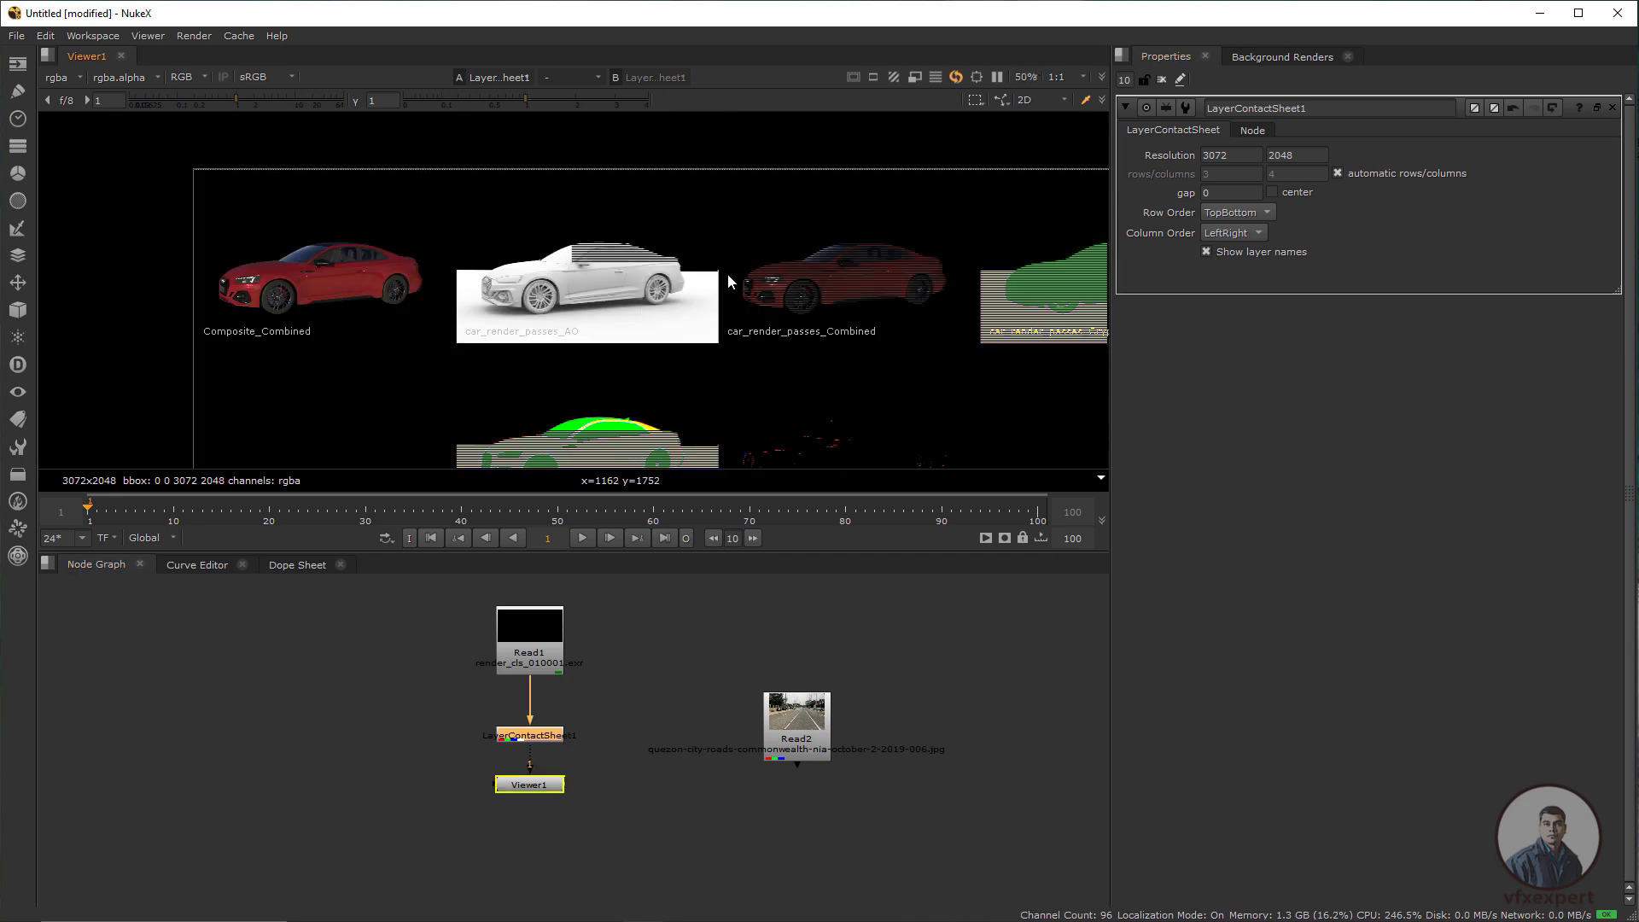
left_click_drag(663, 366, 541, 336)
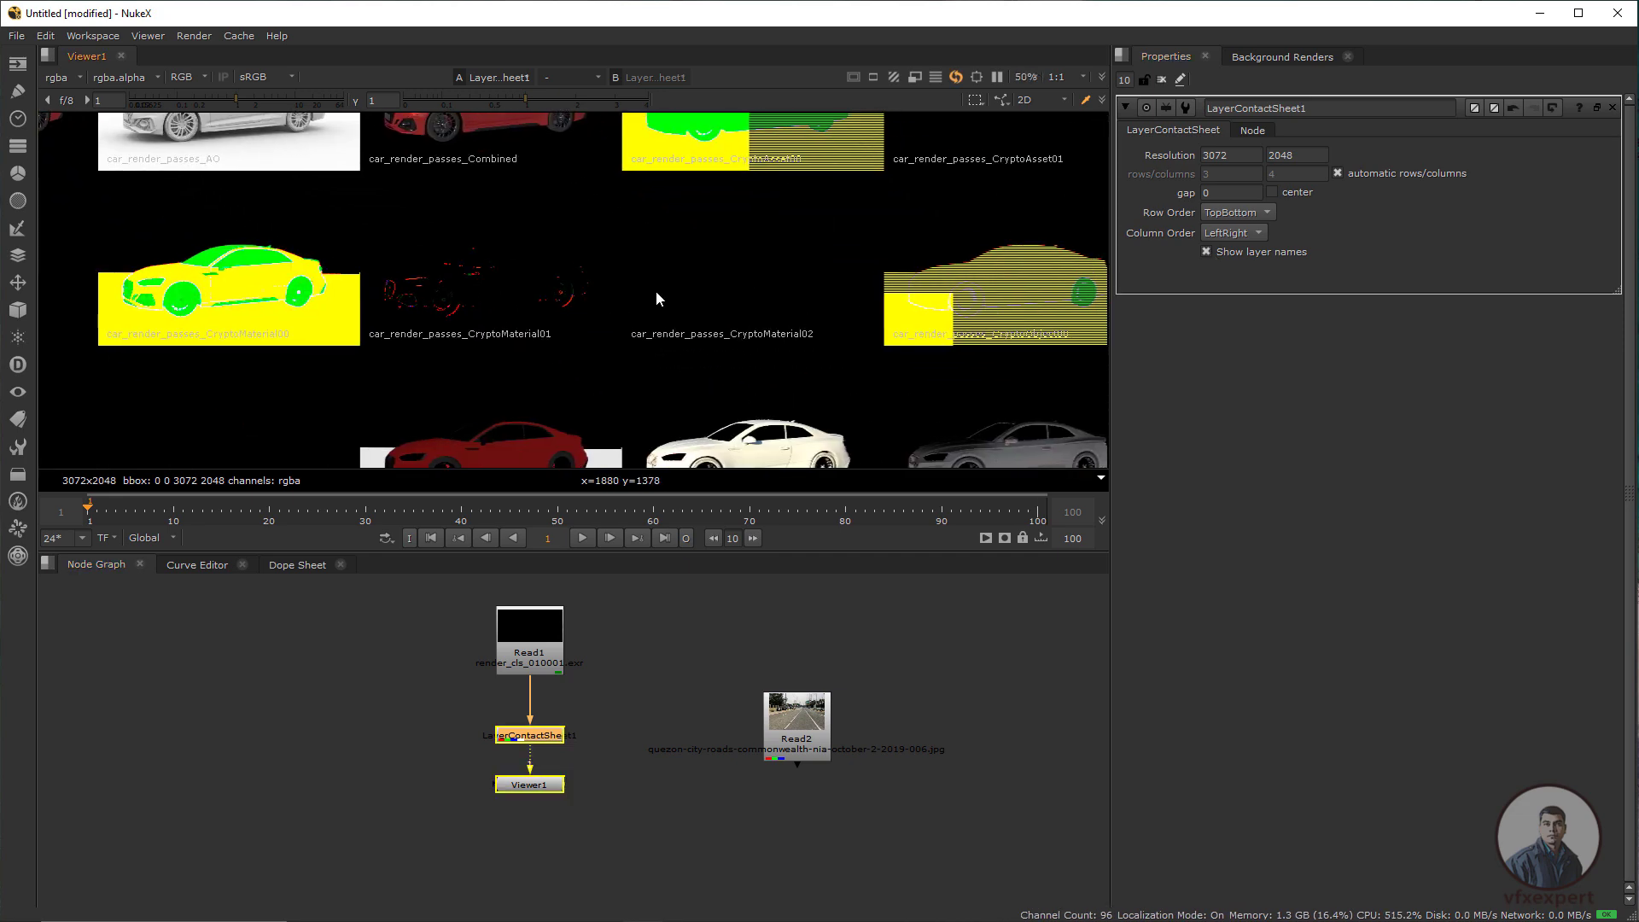
scroll(708, 403, "down", 2)
left_click_drag(664, 443, 674, 365)
scroll(672, 364, "up", 5)
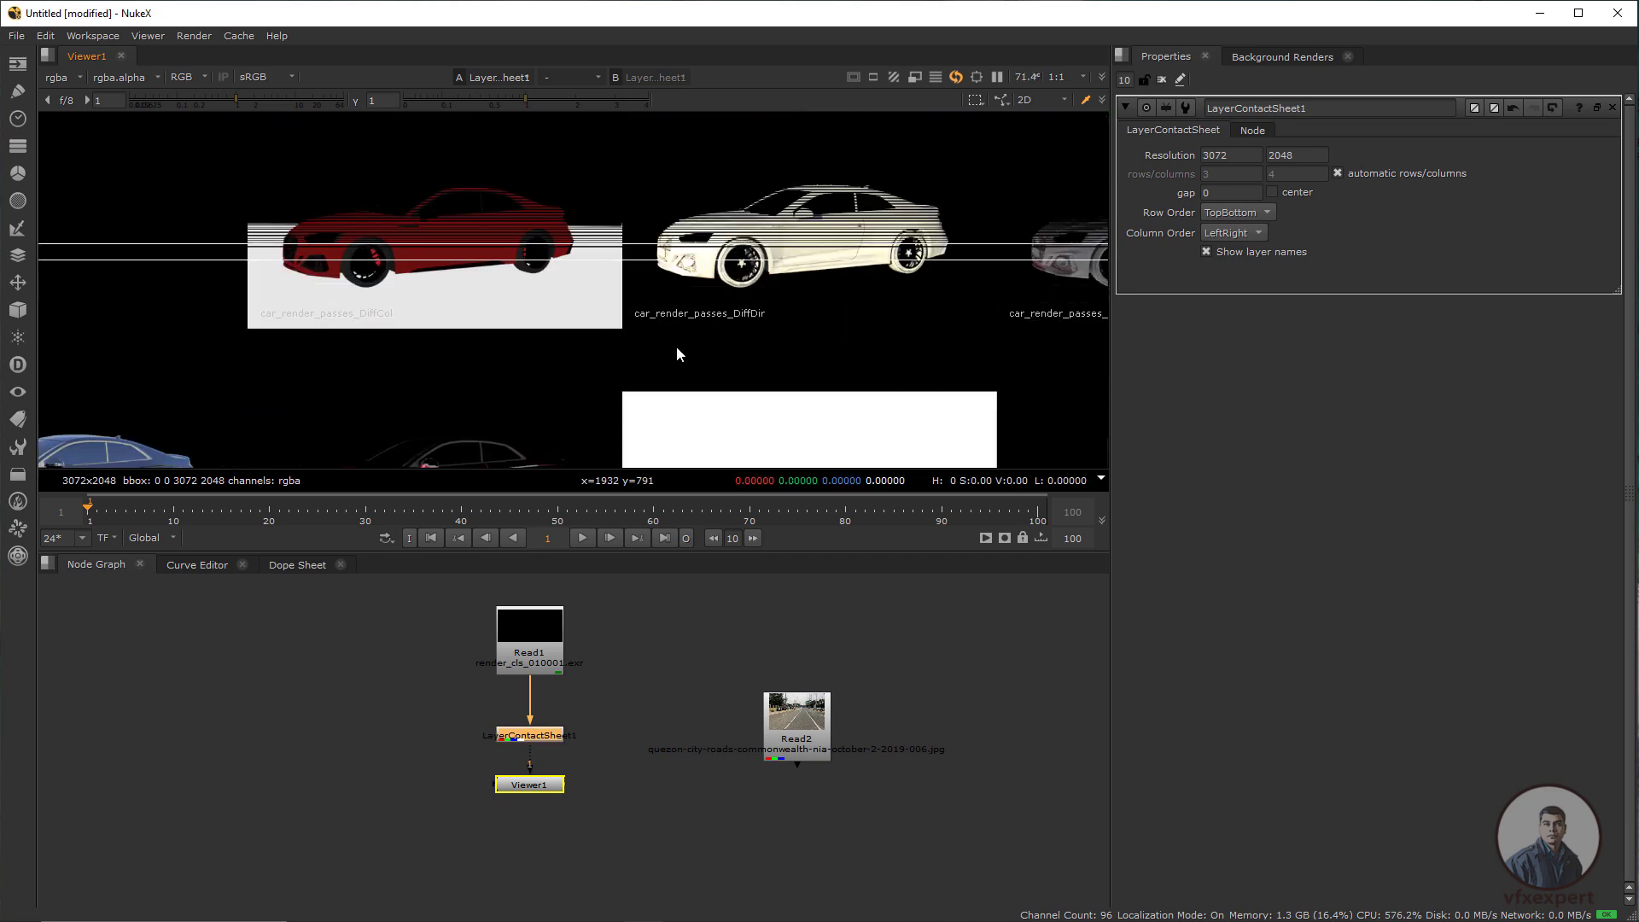
scroll(677, 347, "down", 5)
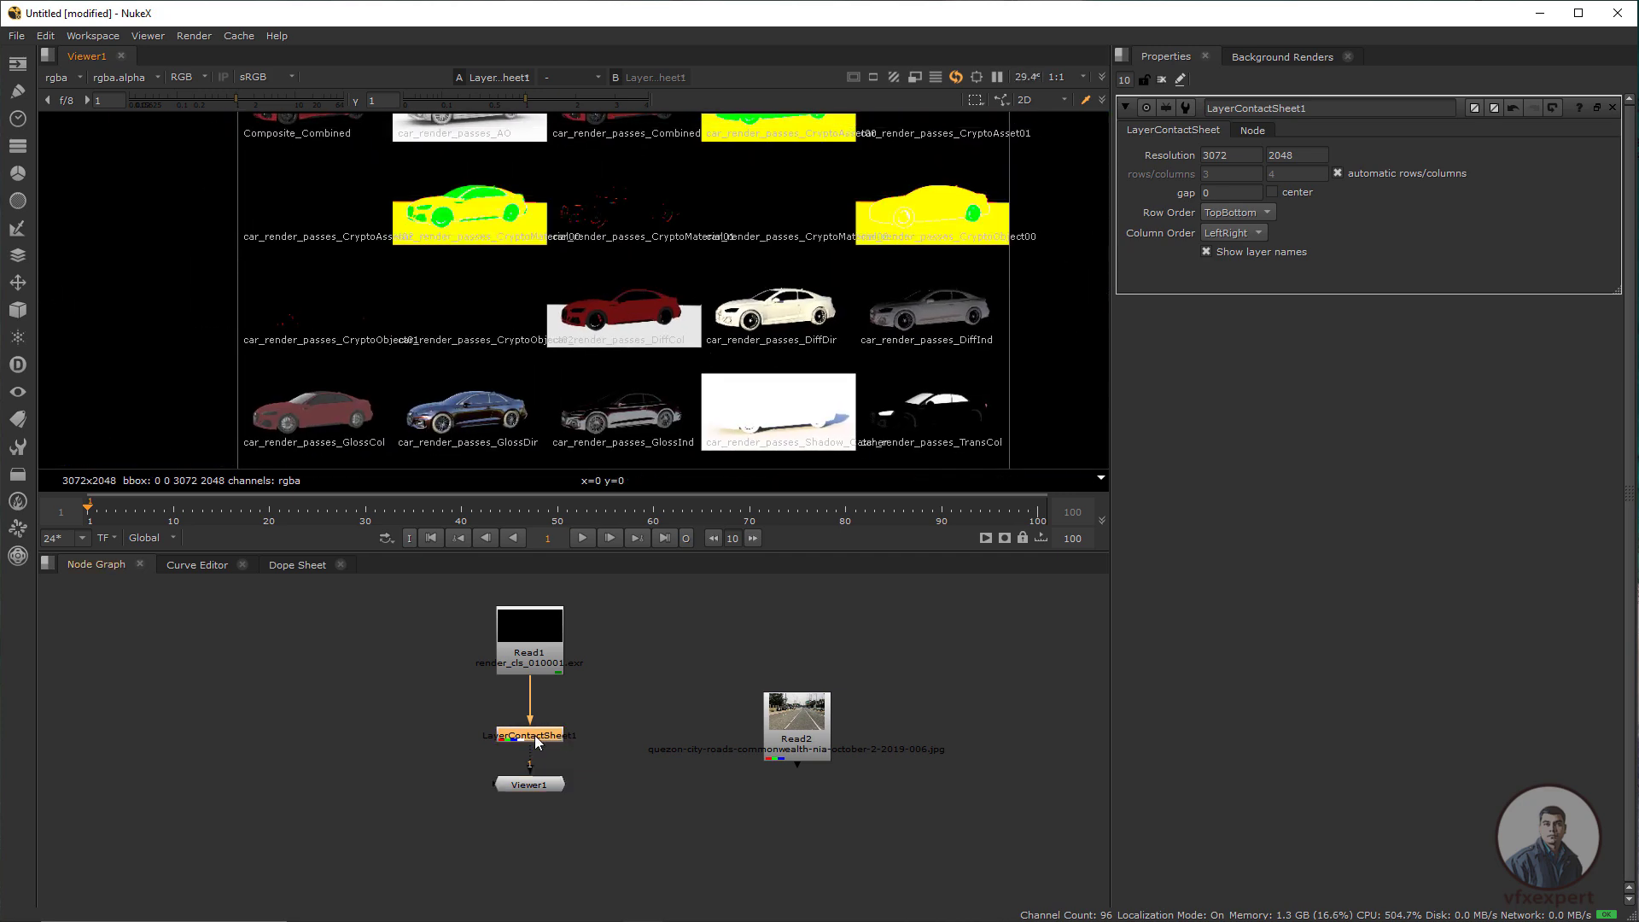
Disconnect the LayerContactSheet node, park it beside the background image's read node, and view the EXR read node directly
left_click_drag(529, 734, 551, 701)
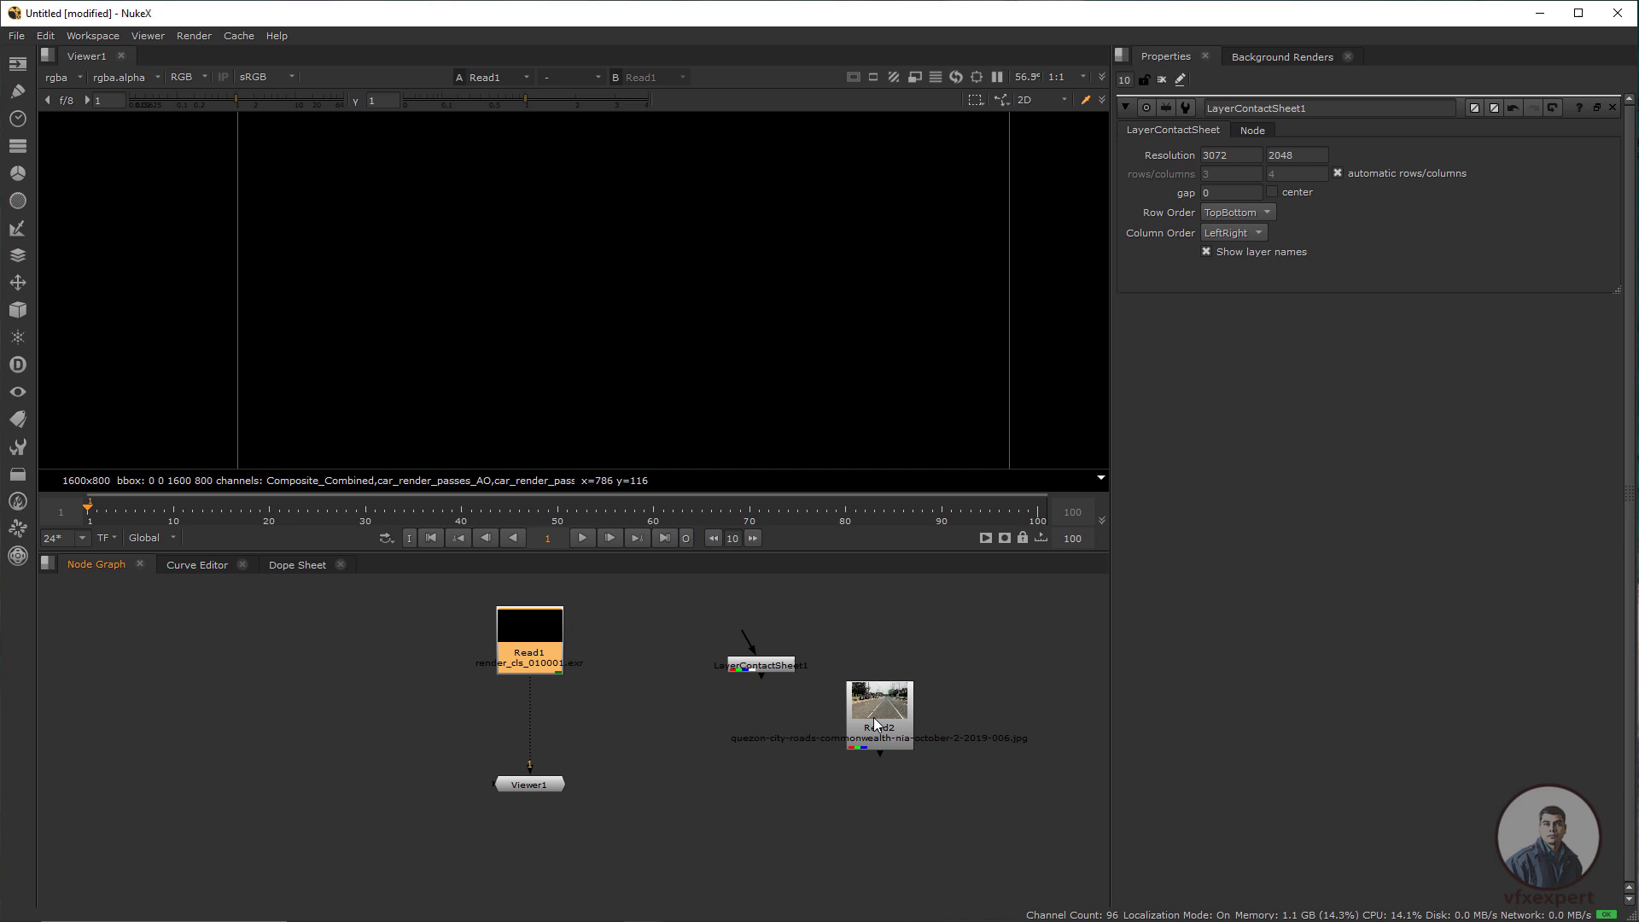
left_click_drag(873, 717, 896, 717)
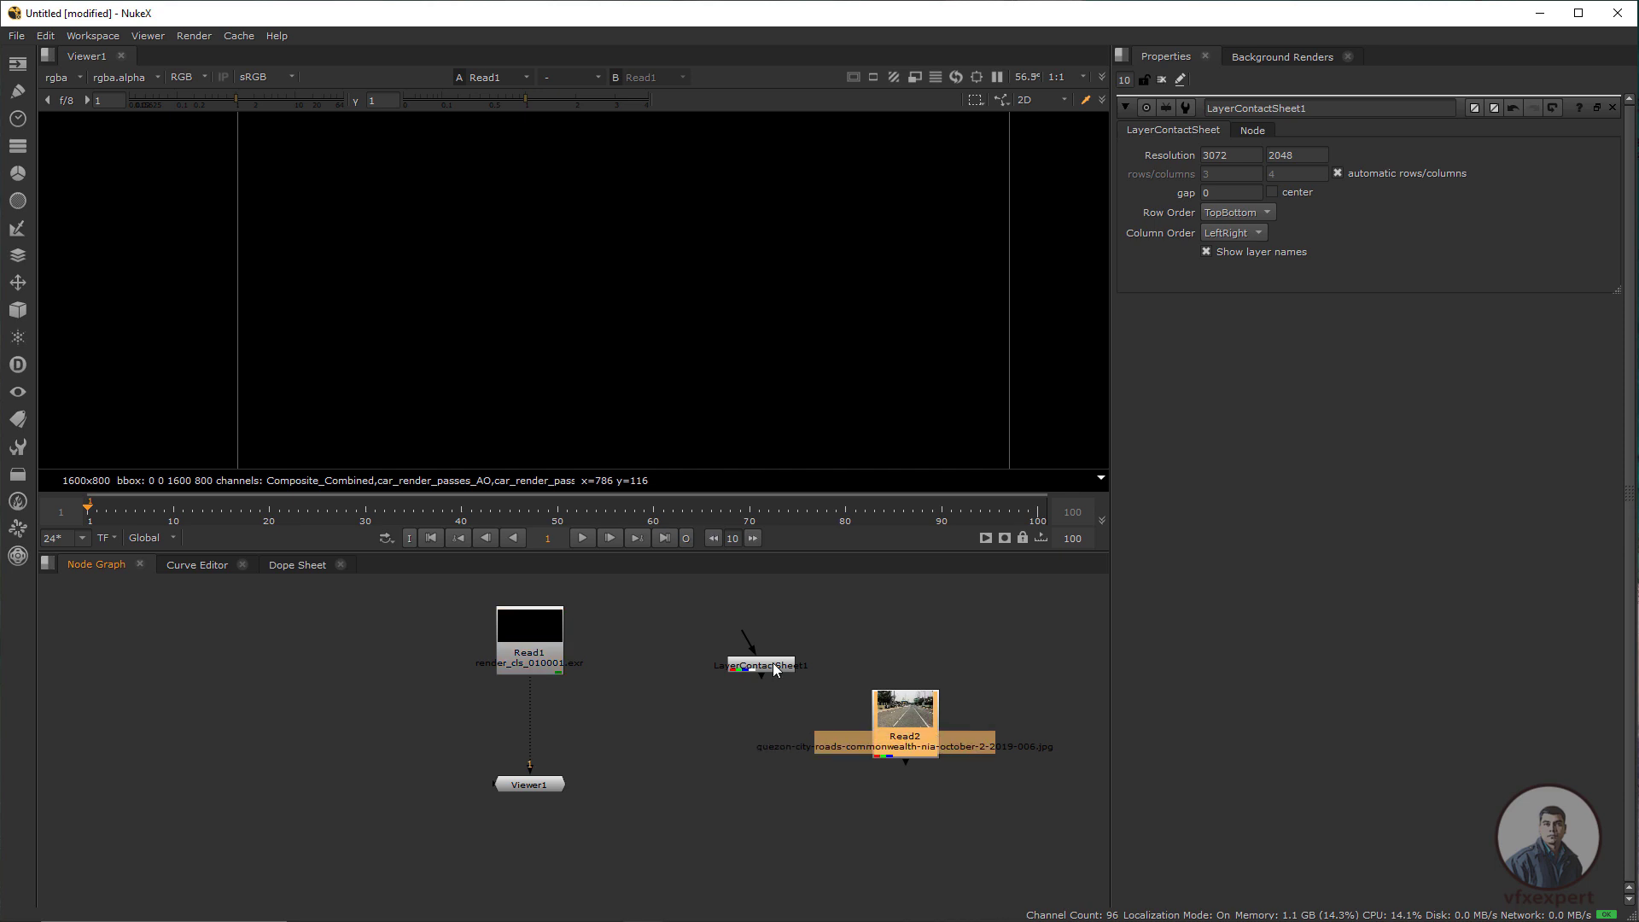
left_click_drag(771, 663, 944, 655)
left_click(885, 736)
left_click_drag(882, 730, 884, 722)
left_click_drag(495, 727, 388, 746)
left_click(486, 694)
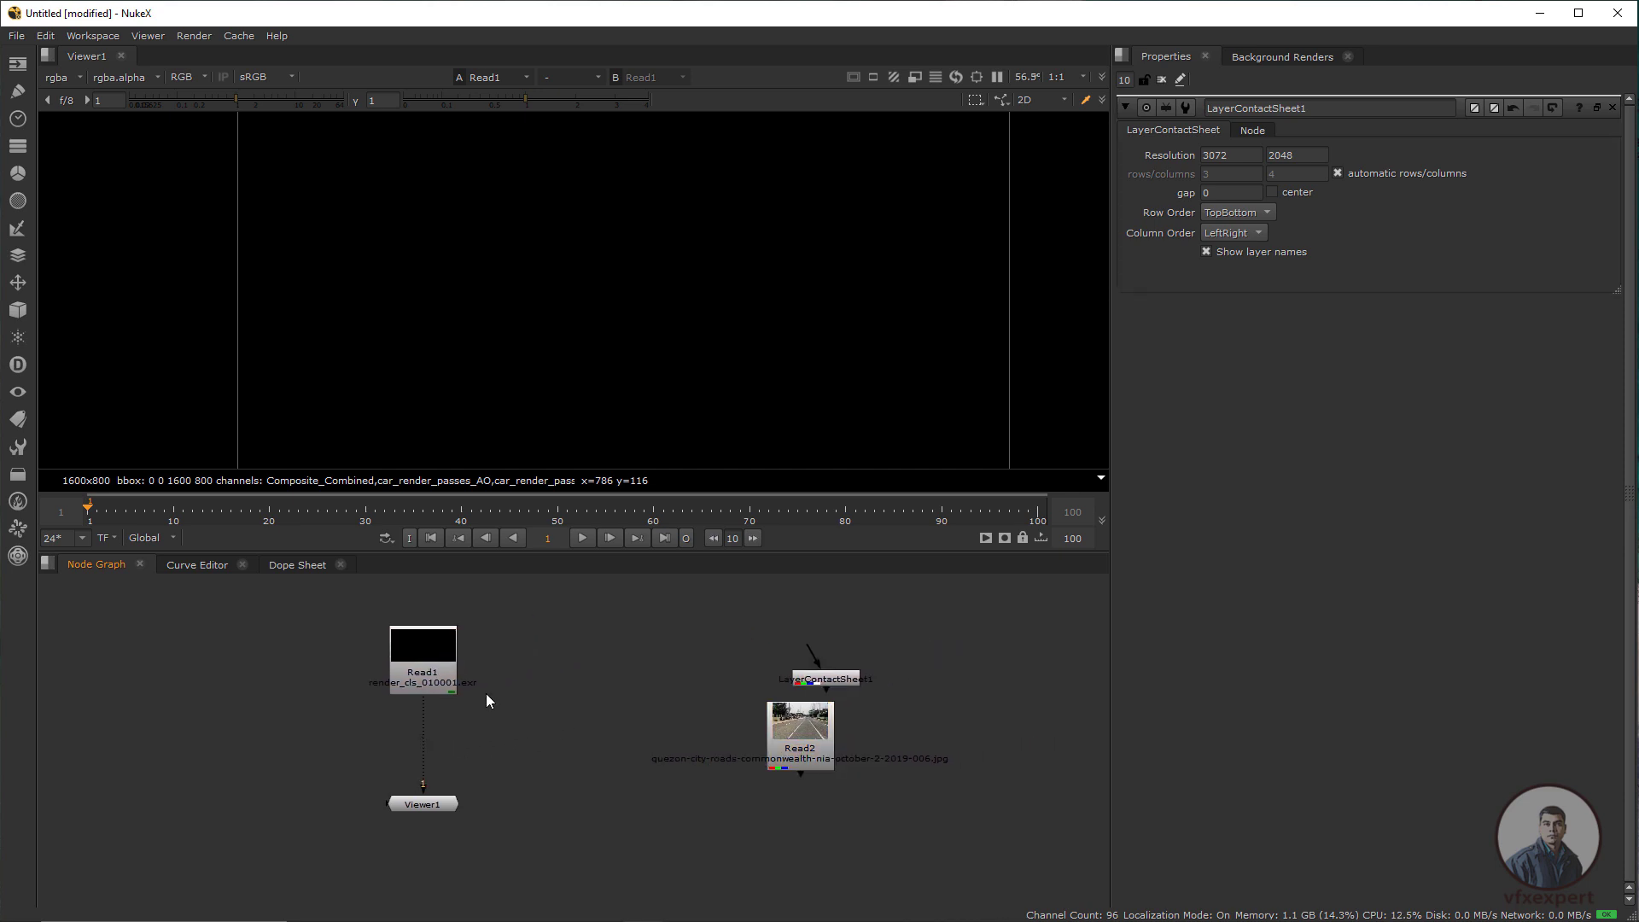
Raise the EXR read node in the graph and add a Shuffle node between it and the viewer
left_click(431, 679)
left_click(440, 674)
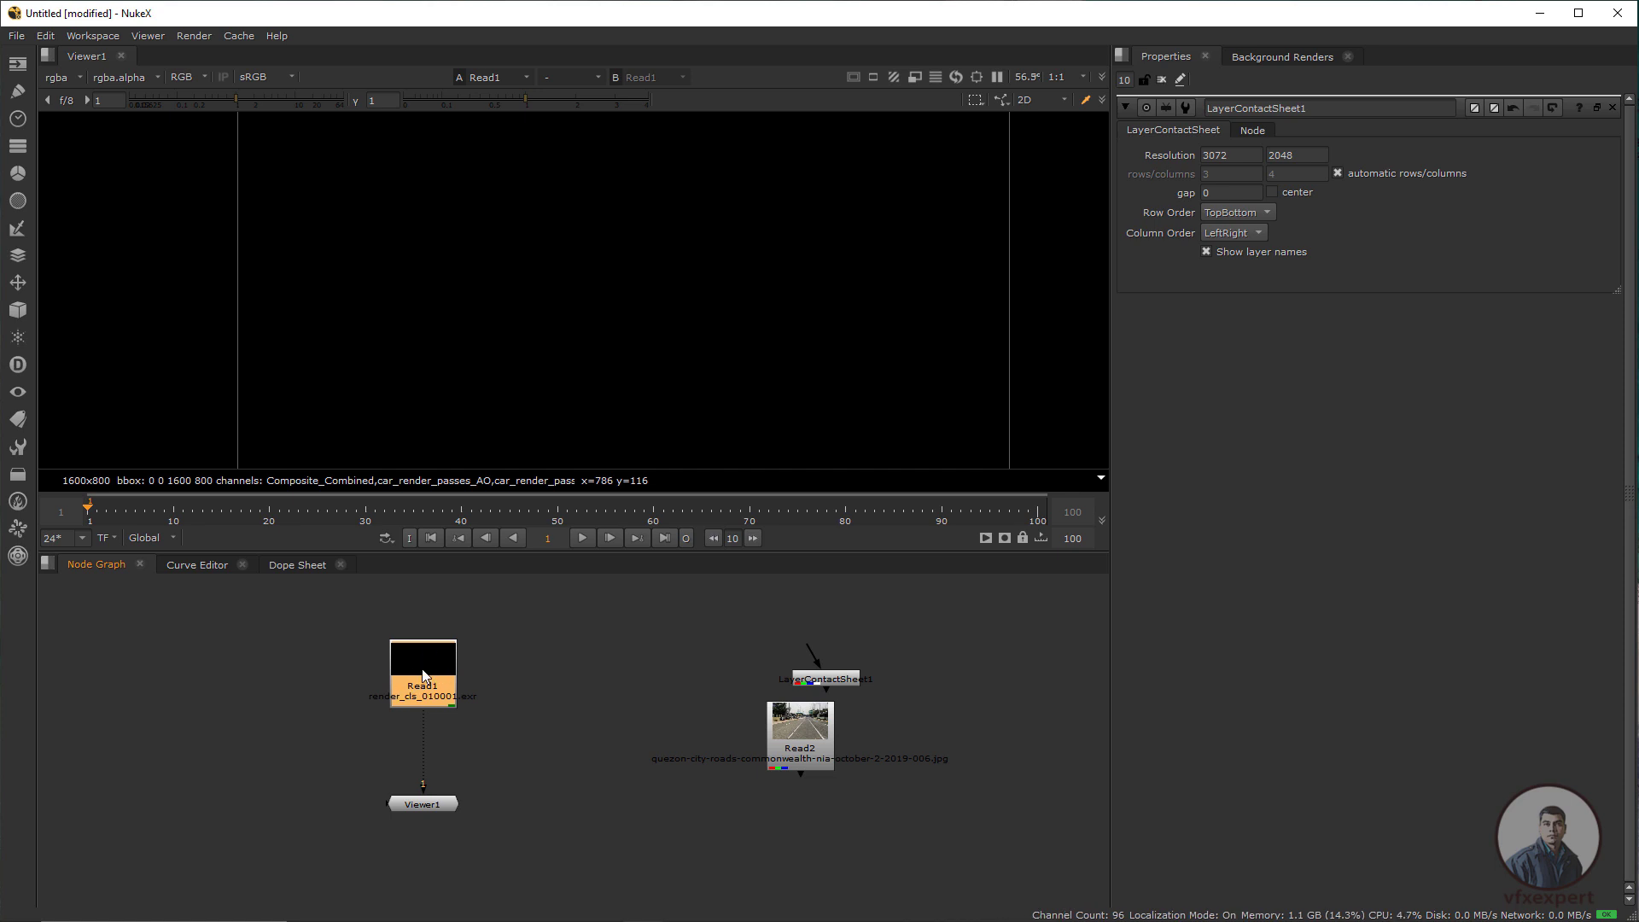
left_click(533, 715)
left_click_drag(532, 715, 547, 705)
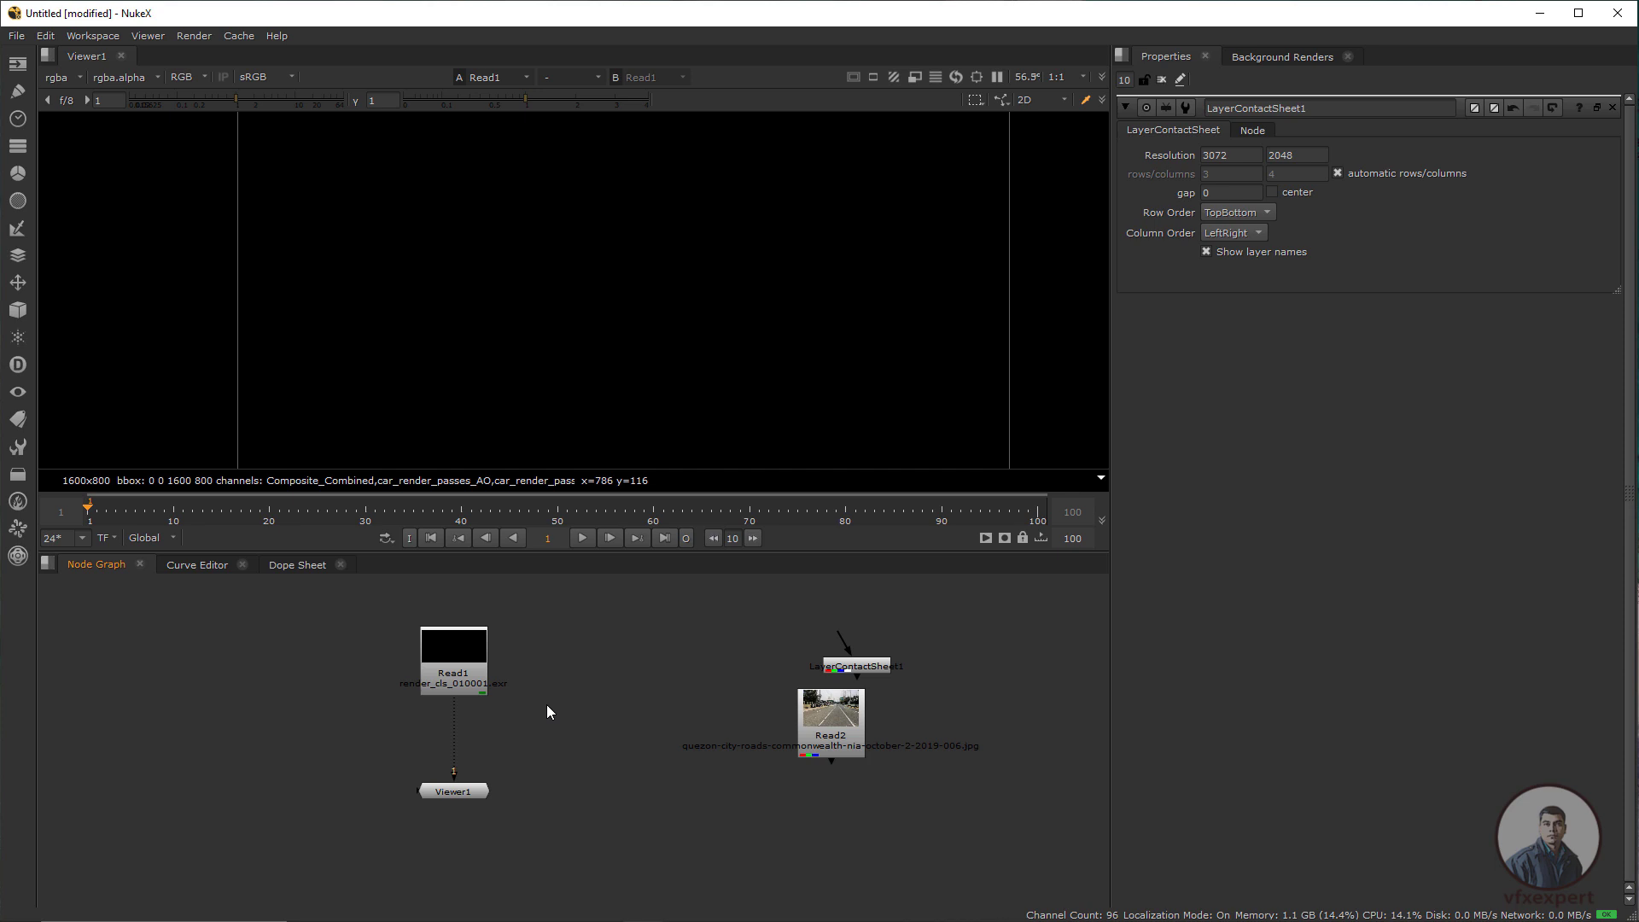
left_click_drag(452, 670, 452, 646)
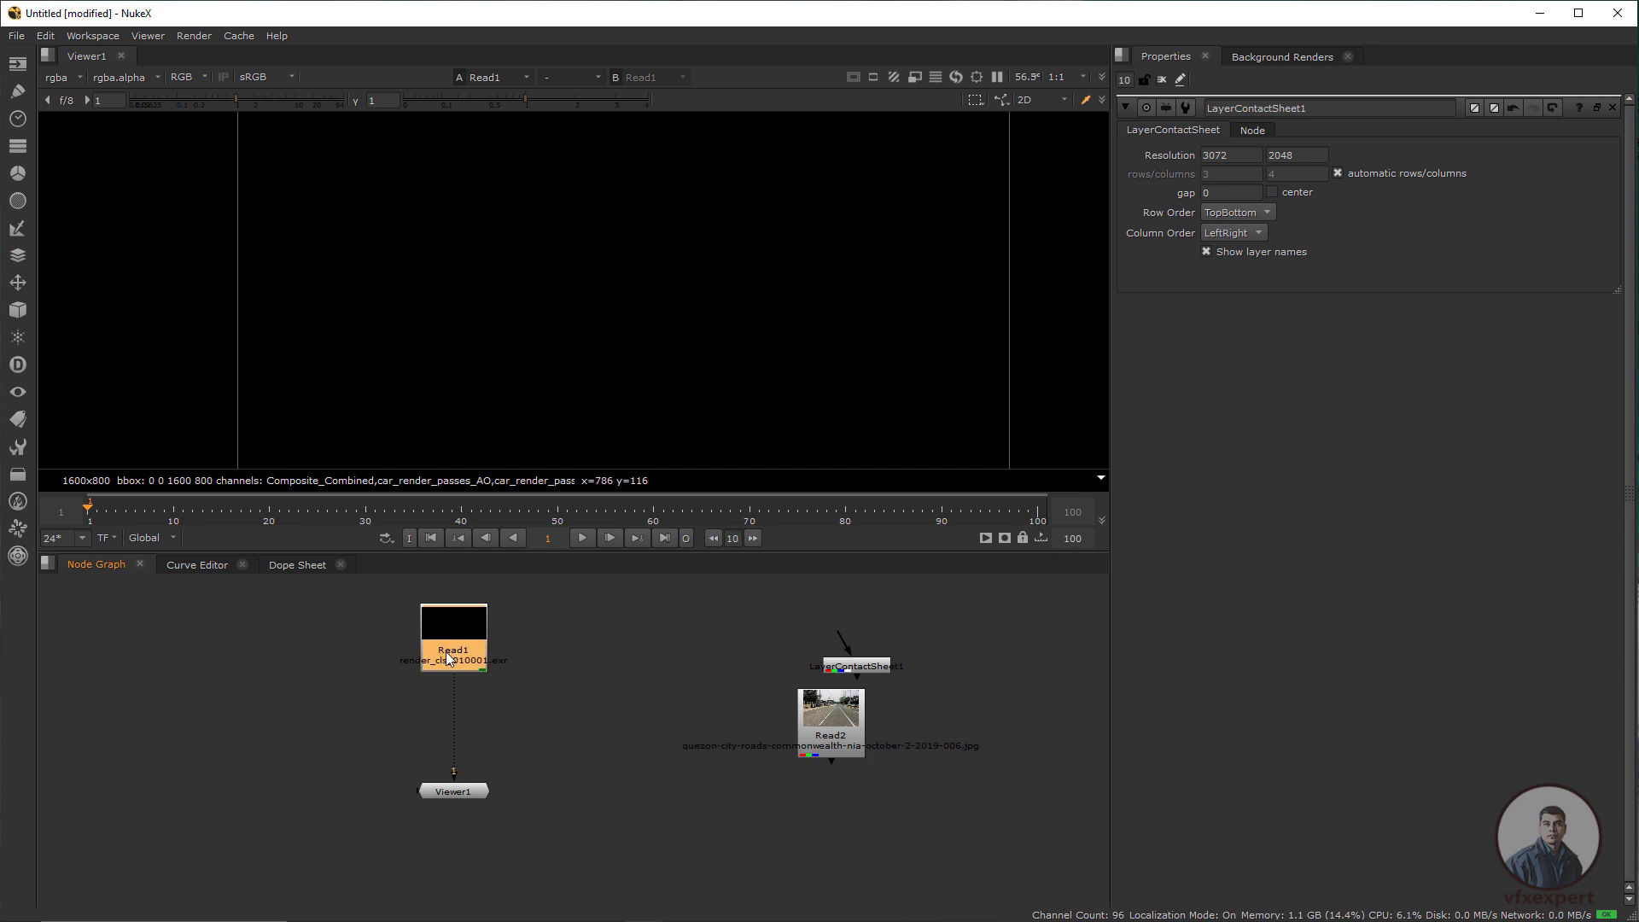
key("Tab")
type("shu")
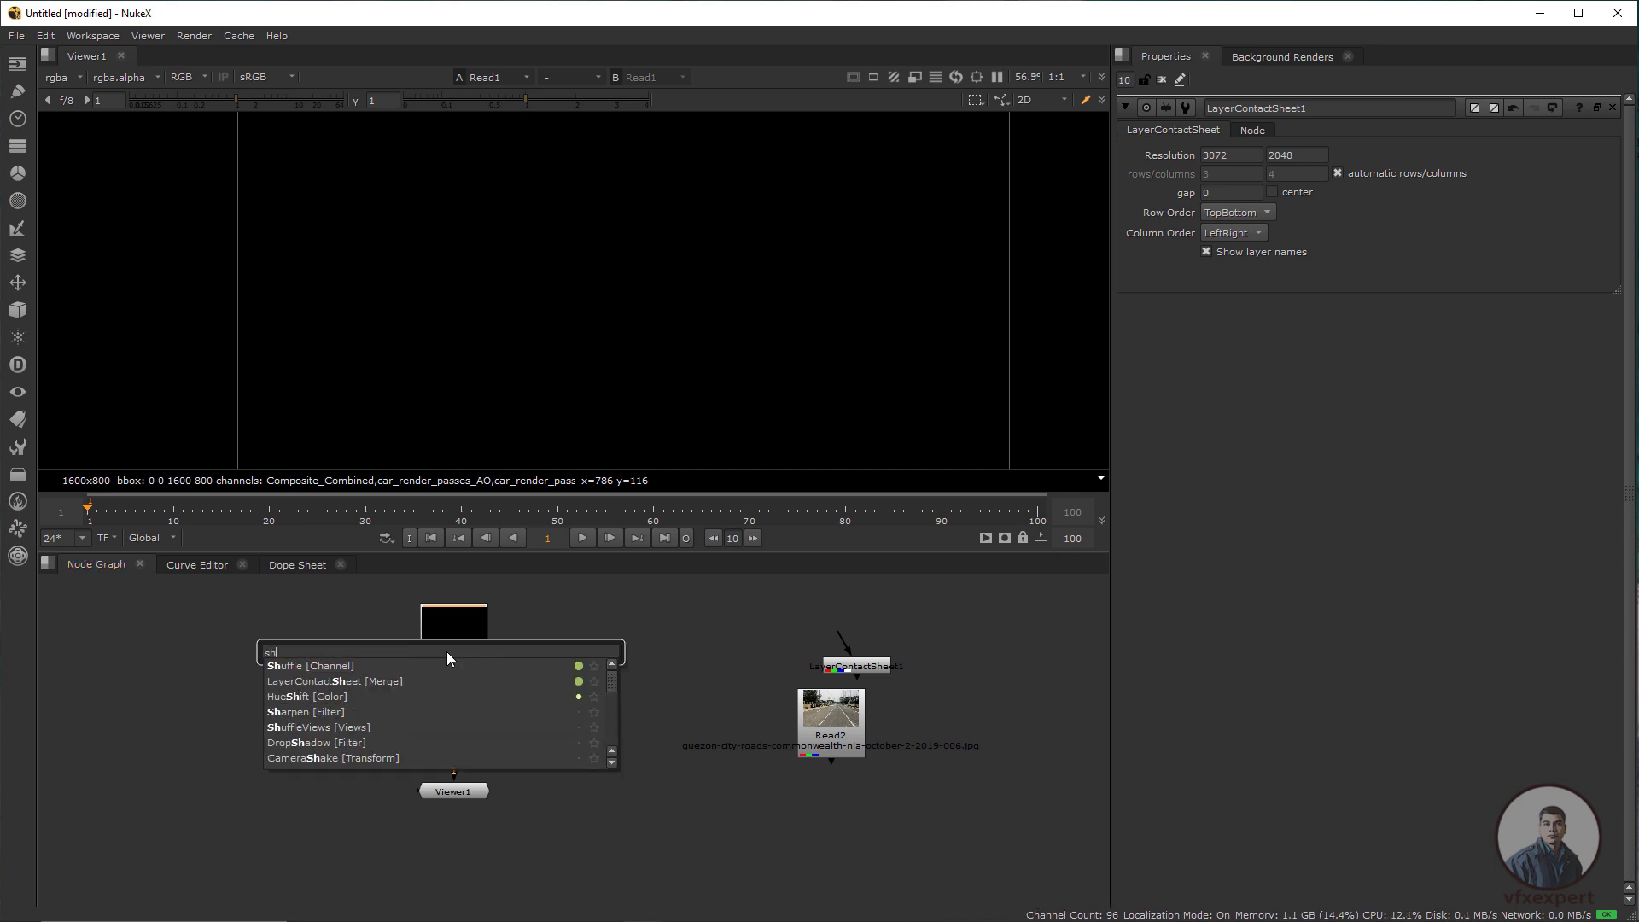
left_click(300, 667)
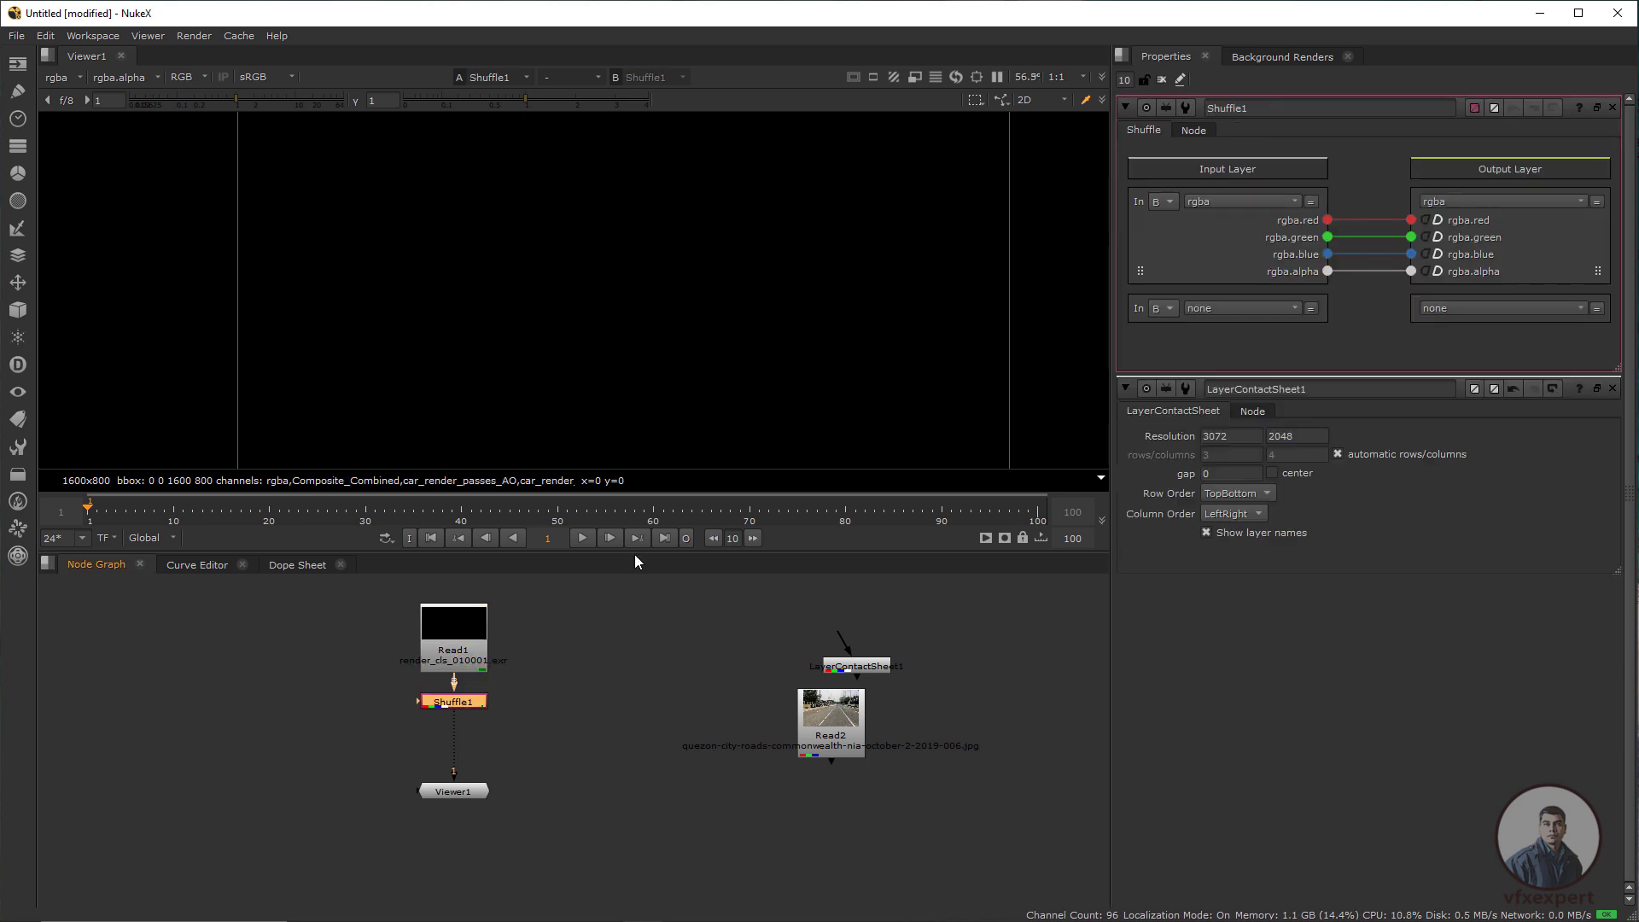
Limit the number of open node property panels to 1
double_click(1131, 81)
type("1")
key("Return")
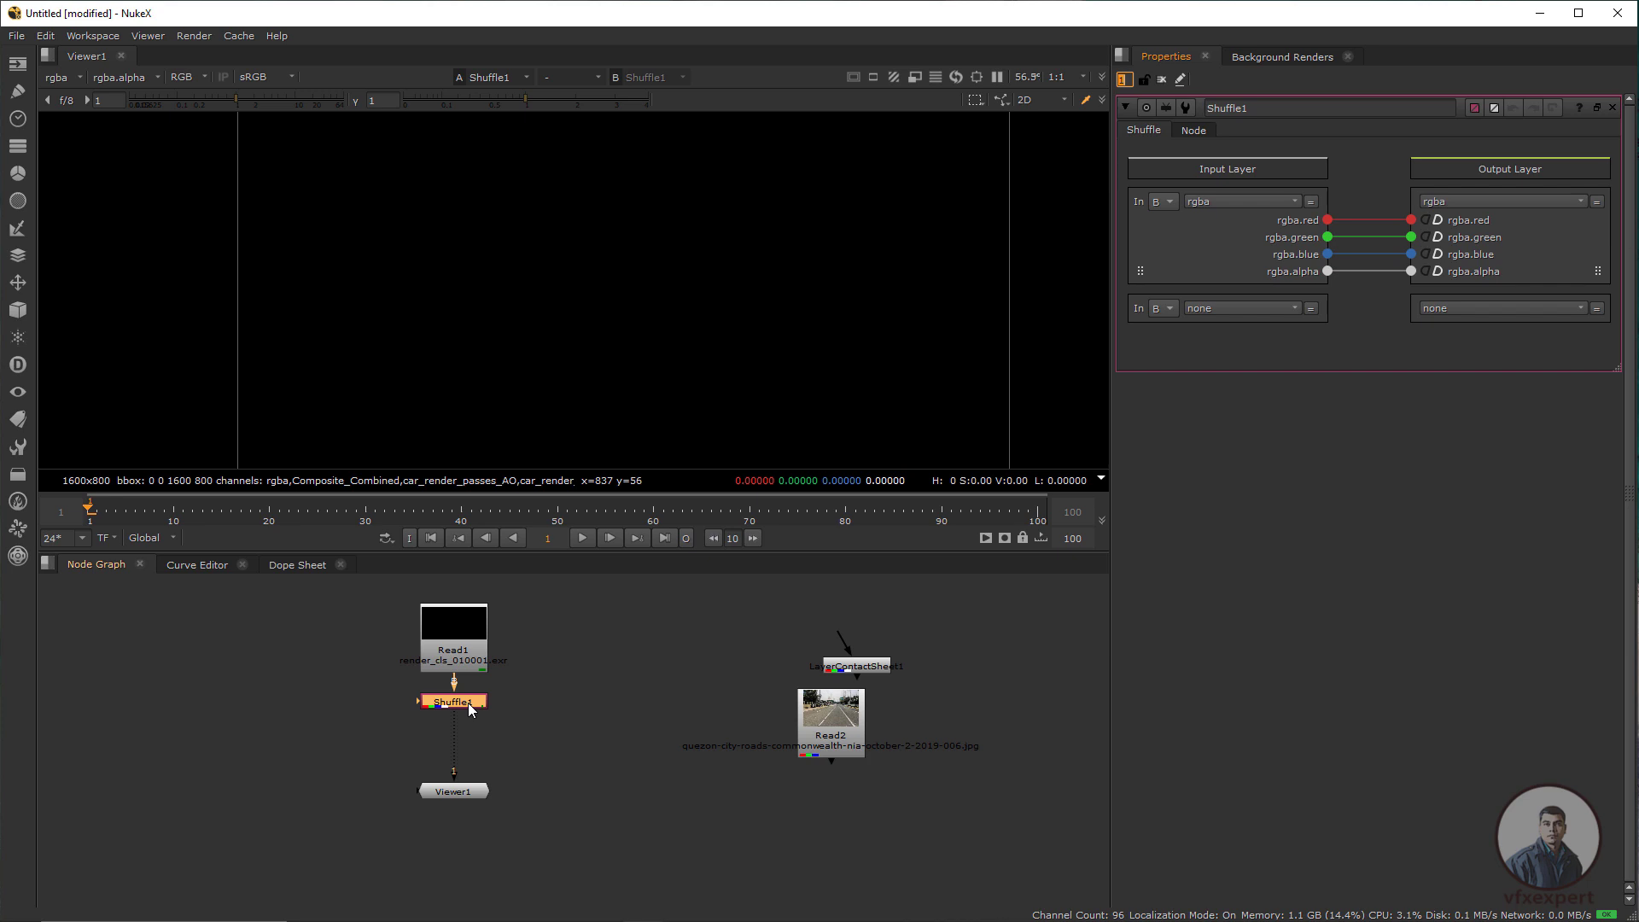
Set the Shuffle node's label to [value in1] so it shows the input layer's name
left_click(1194, 132)
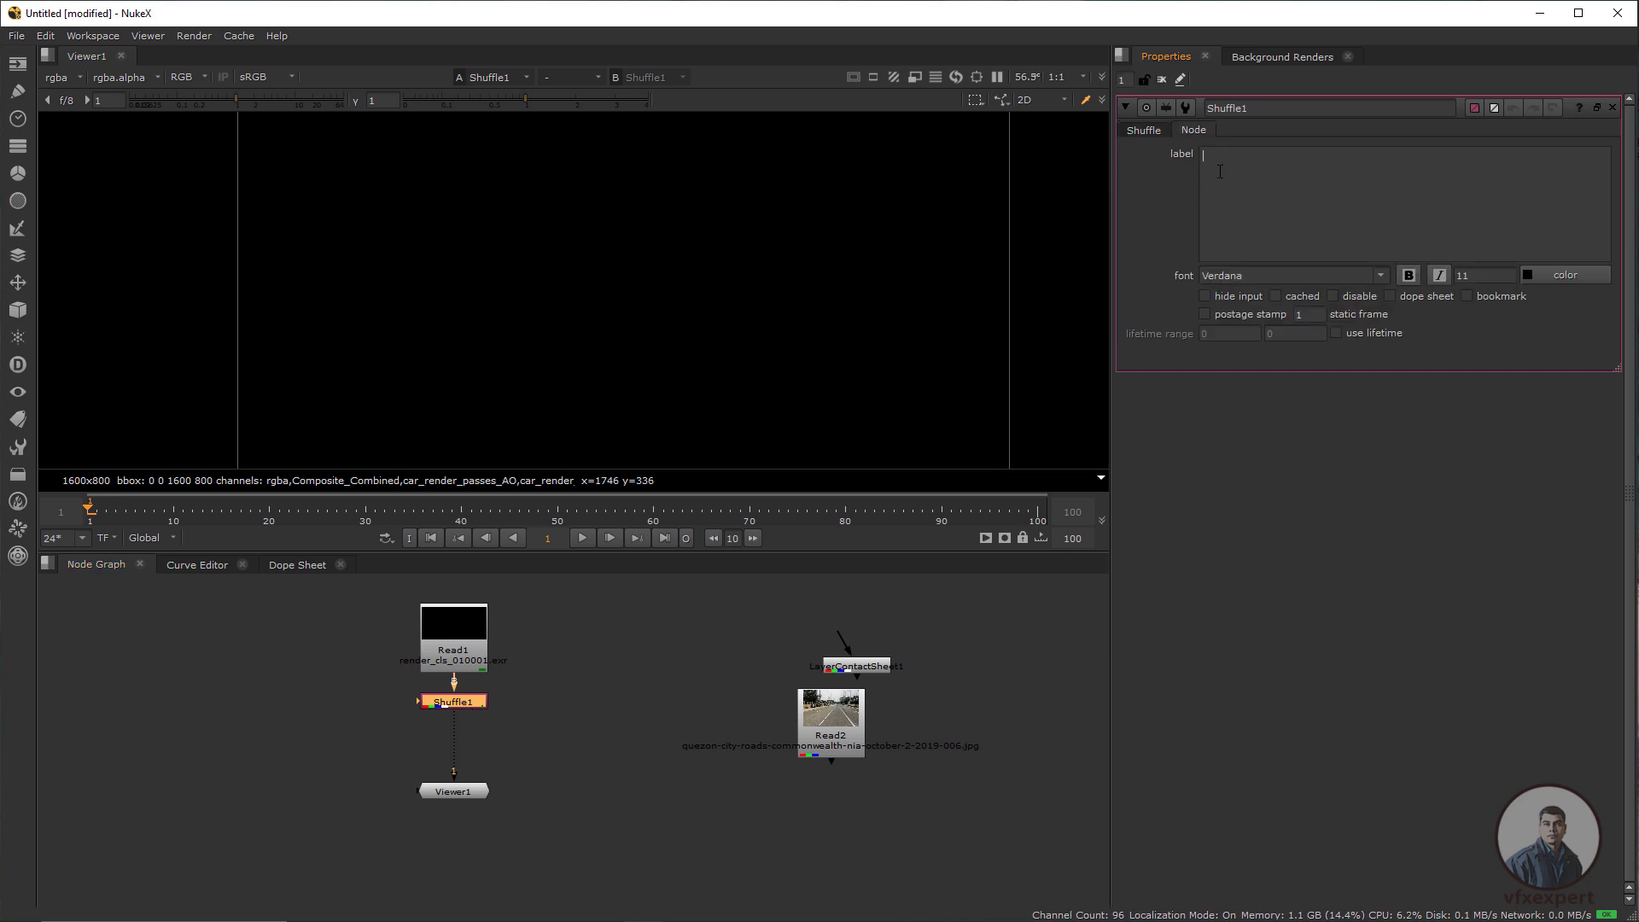
type("[")
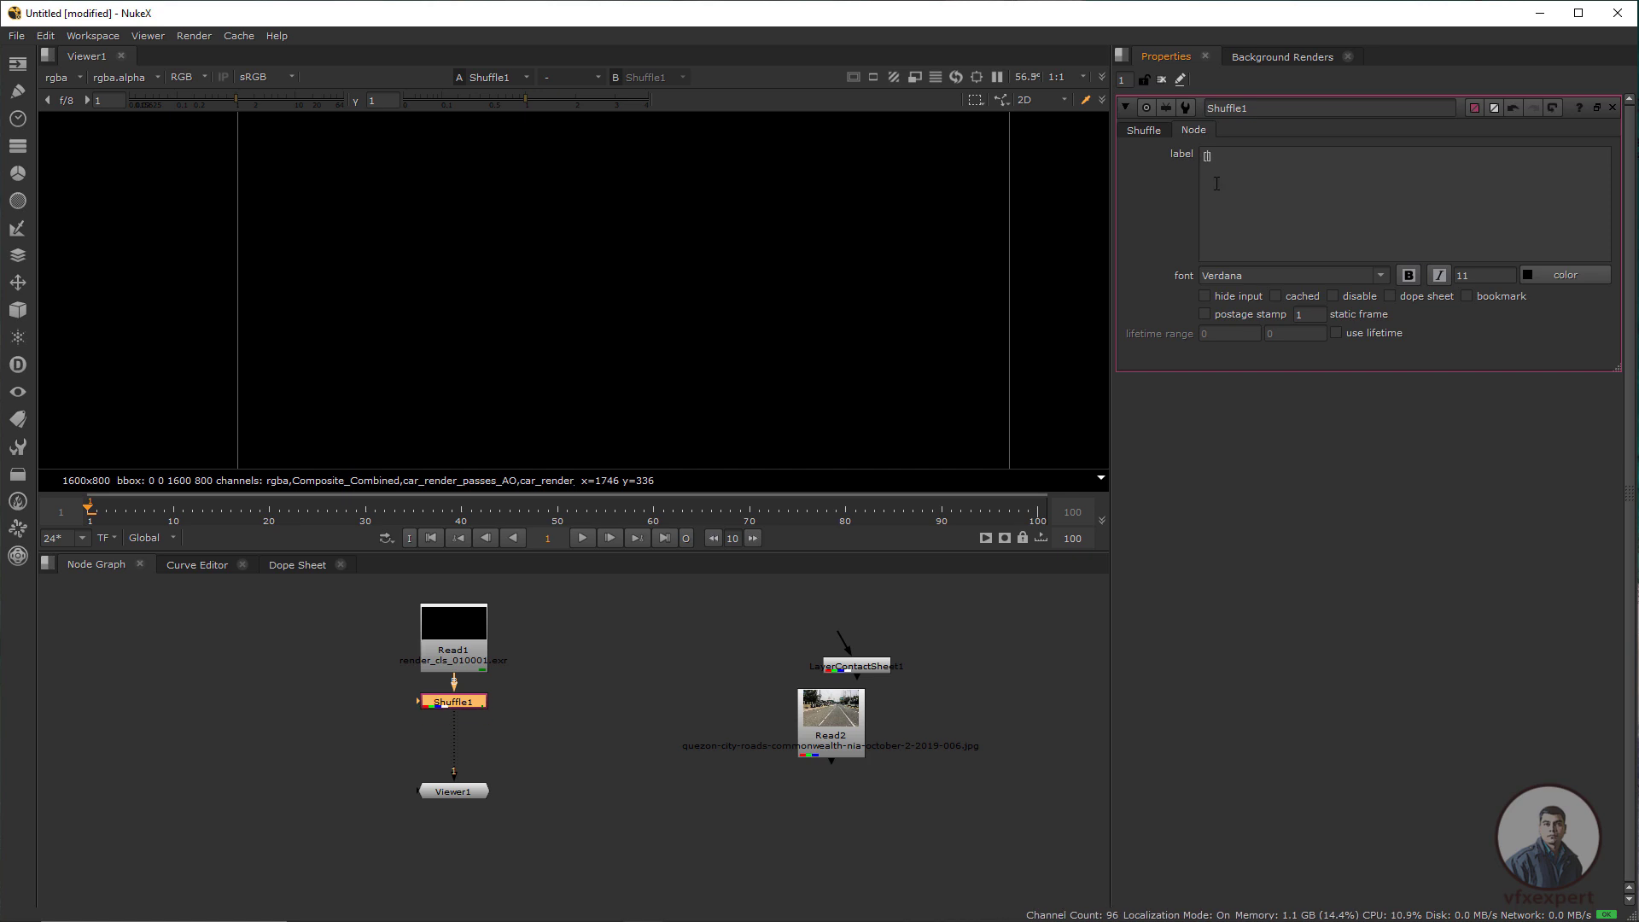
type("value in1")
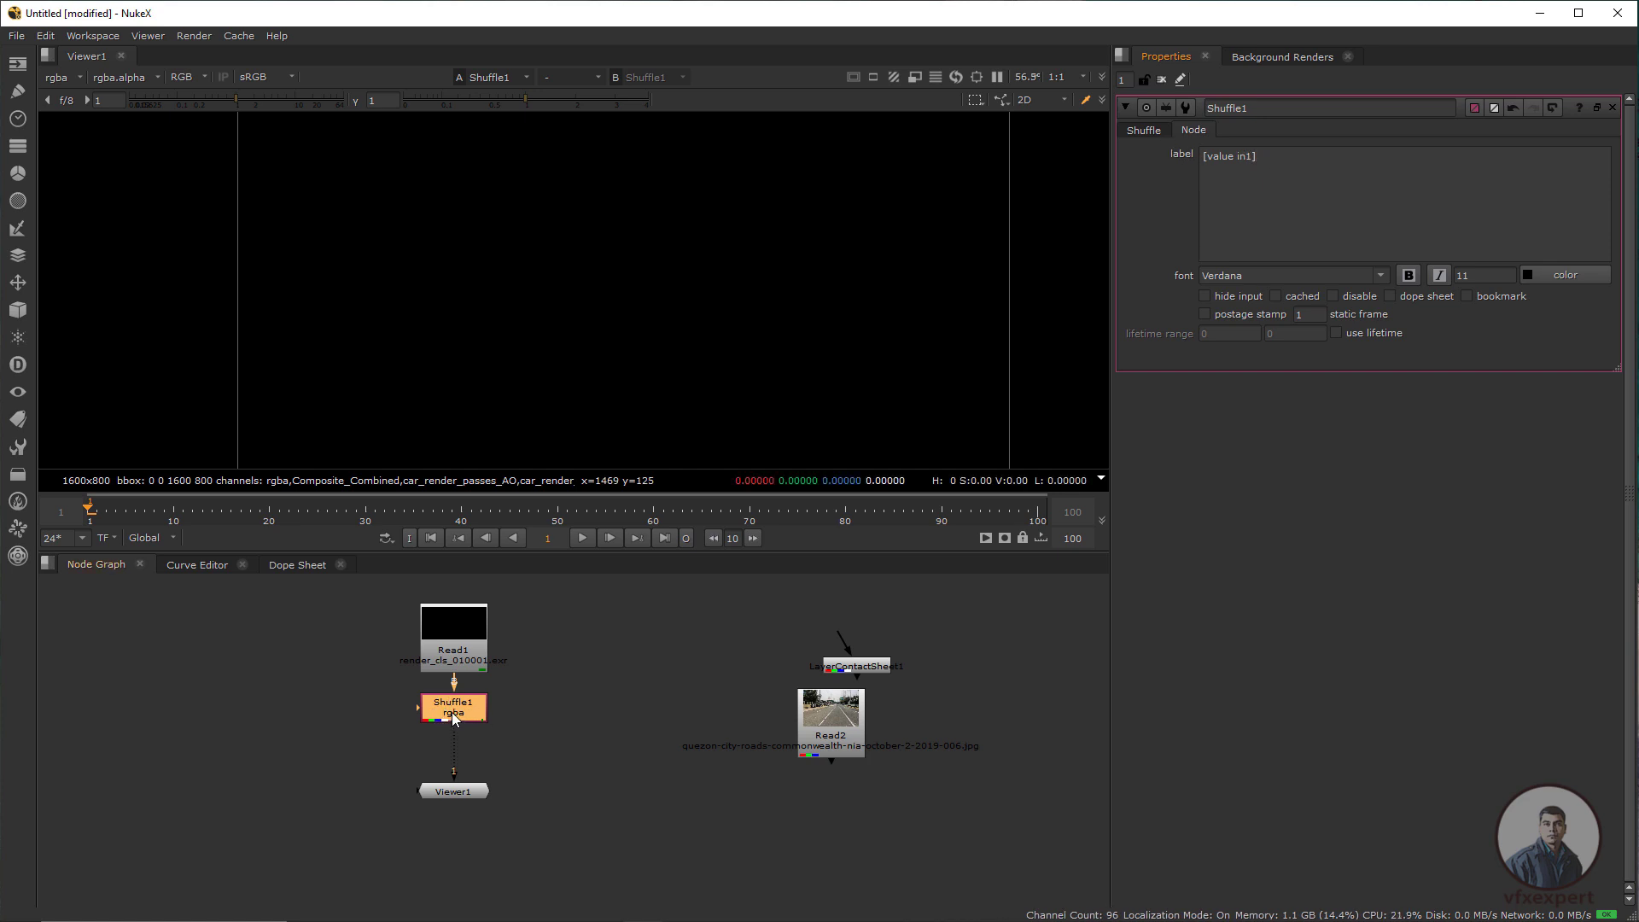
Set the Shuffle node's input layer to Composite_Combined
left_click(1144, 133)
left_click(1221, 203)
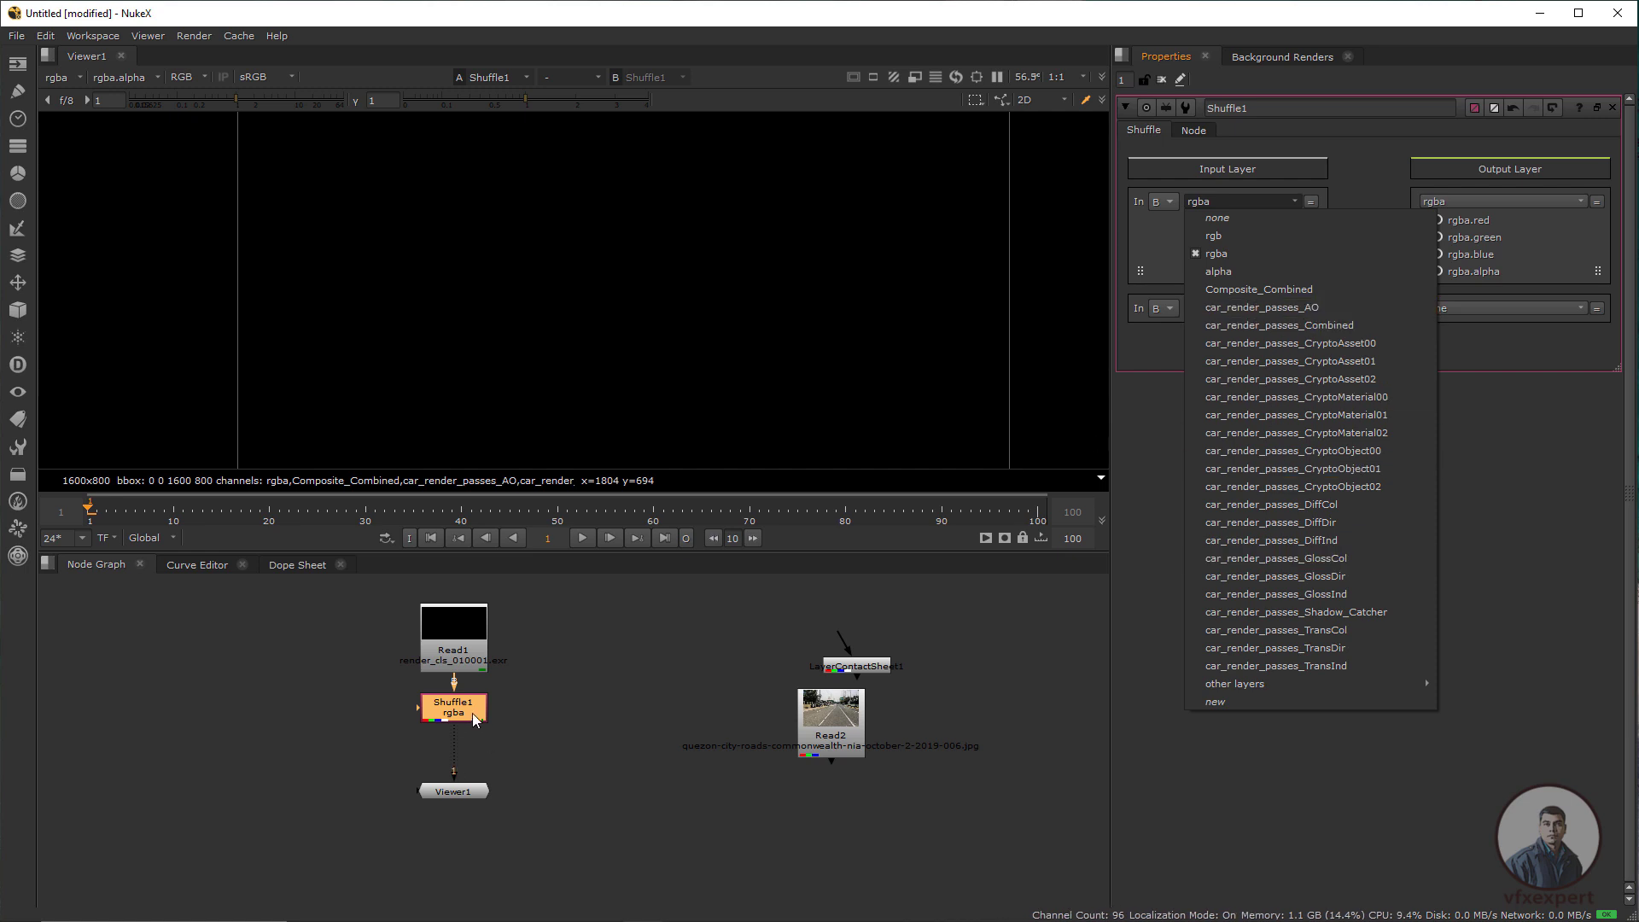
left_click(1195, 131)
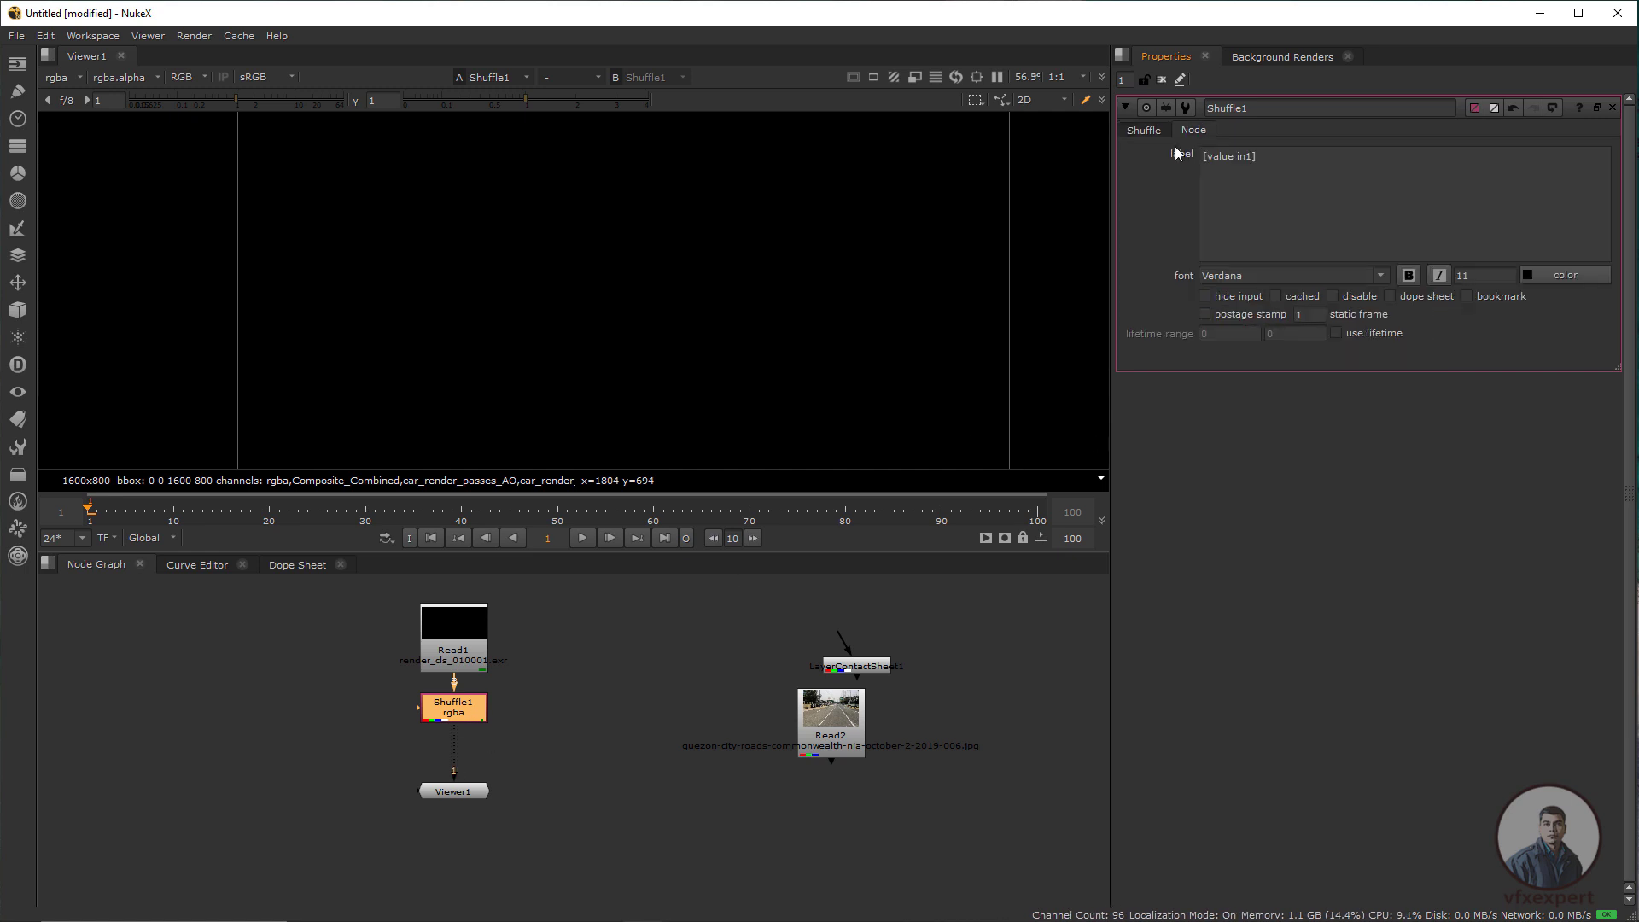
left_click(1148, 131)
left_click(1229, 202)
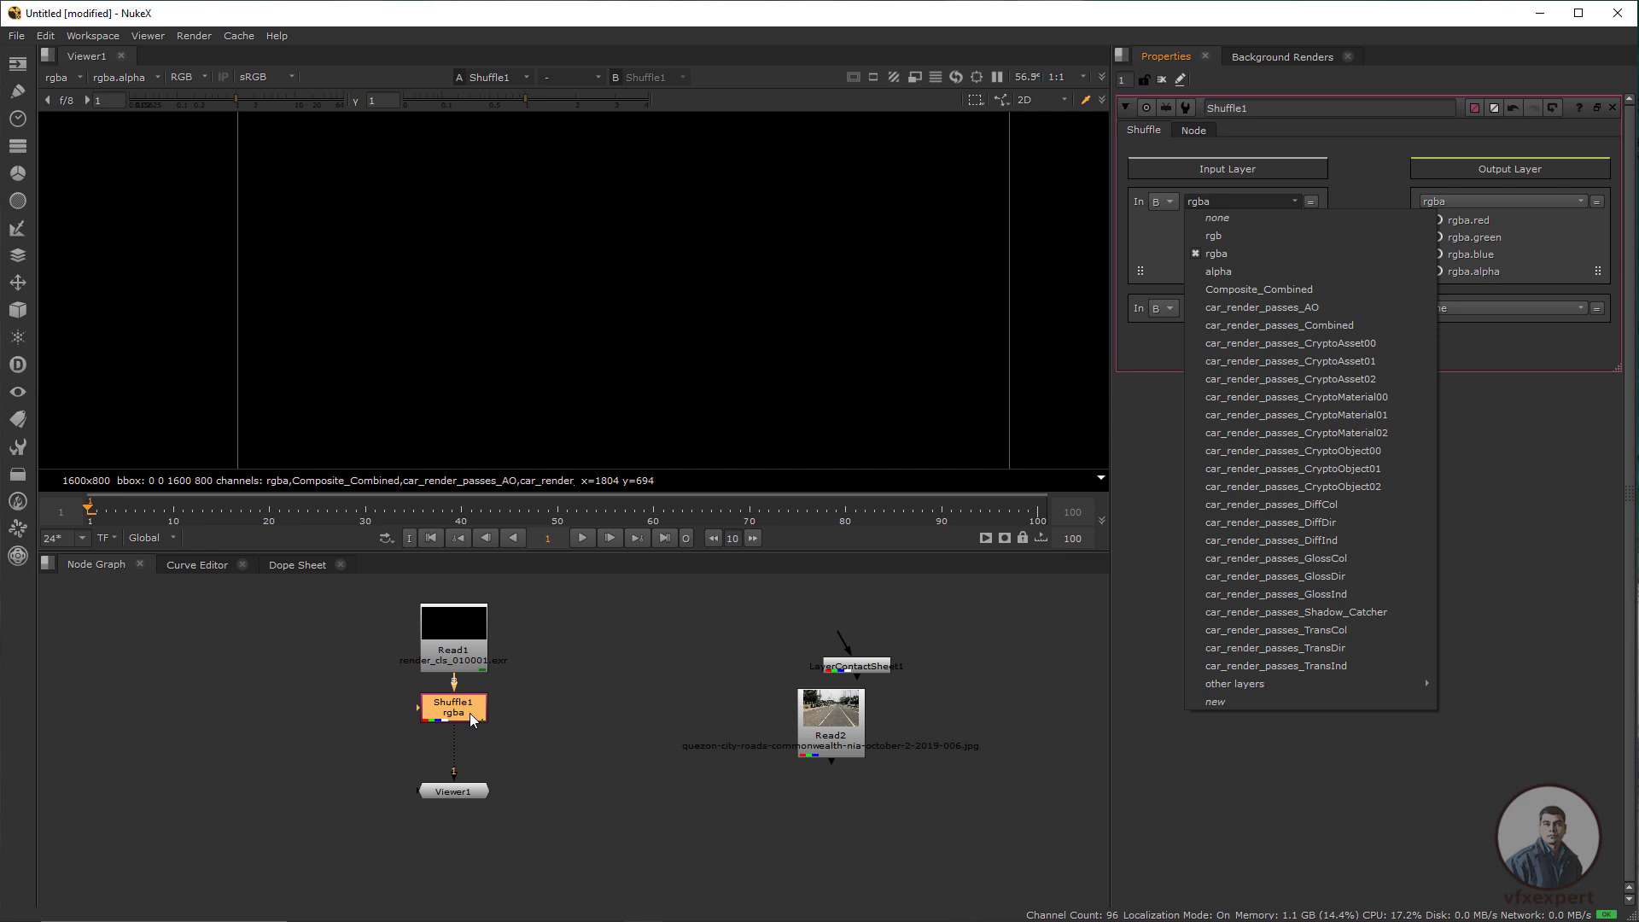
left_click(1268, 292)
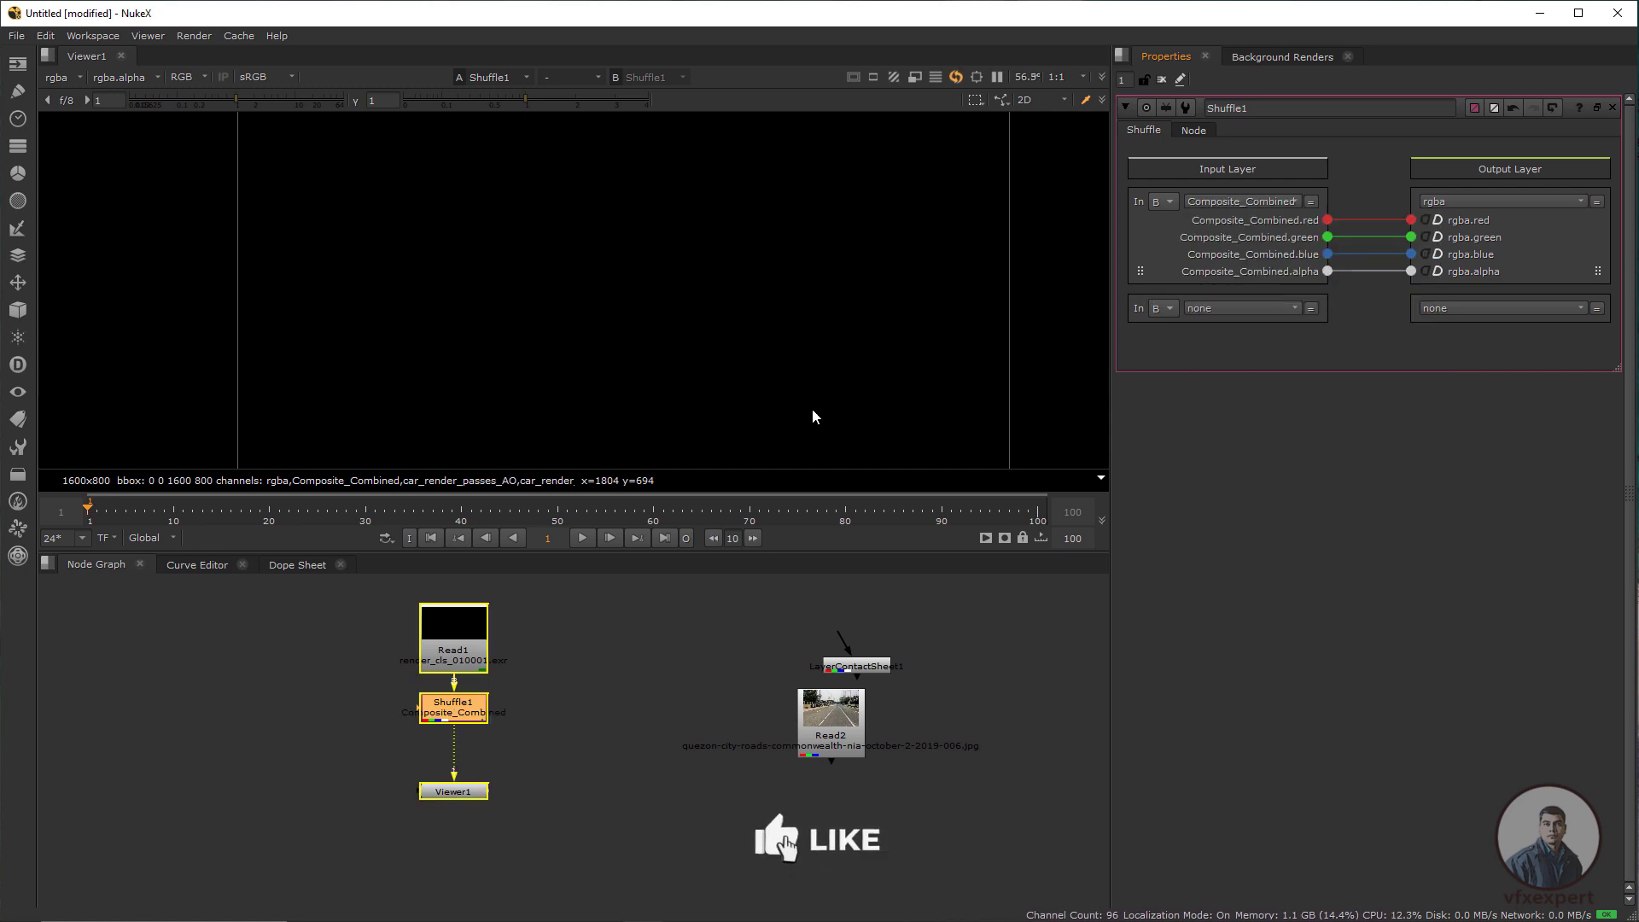
Move the Shuffle node out to the right of the EXR read node and reconnect the viewer directly to that read node
left_click_drag(474, 711, 648, 633)
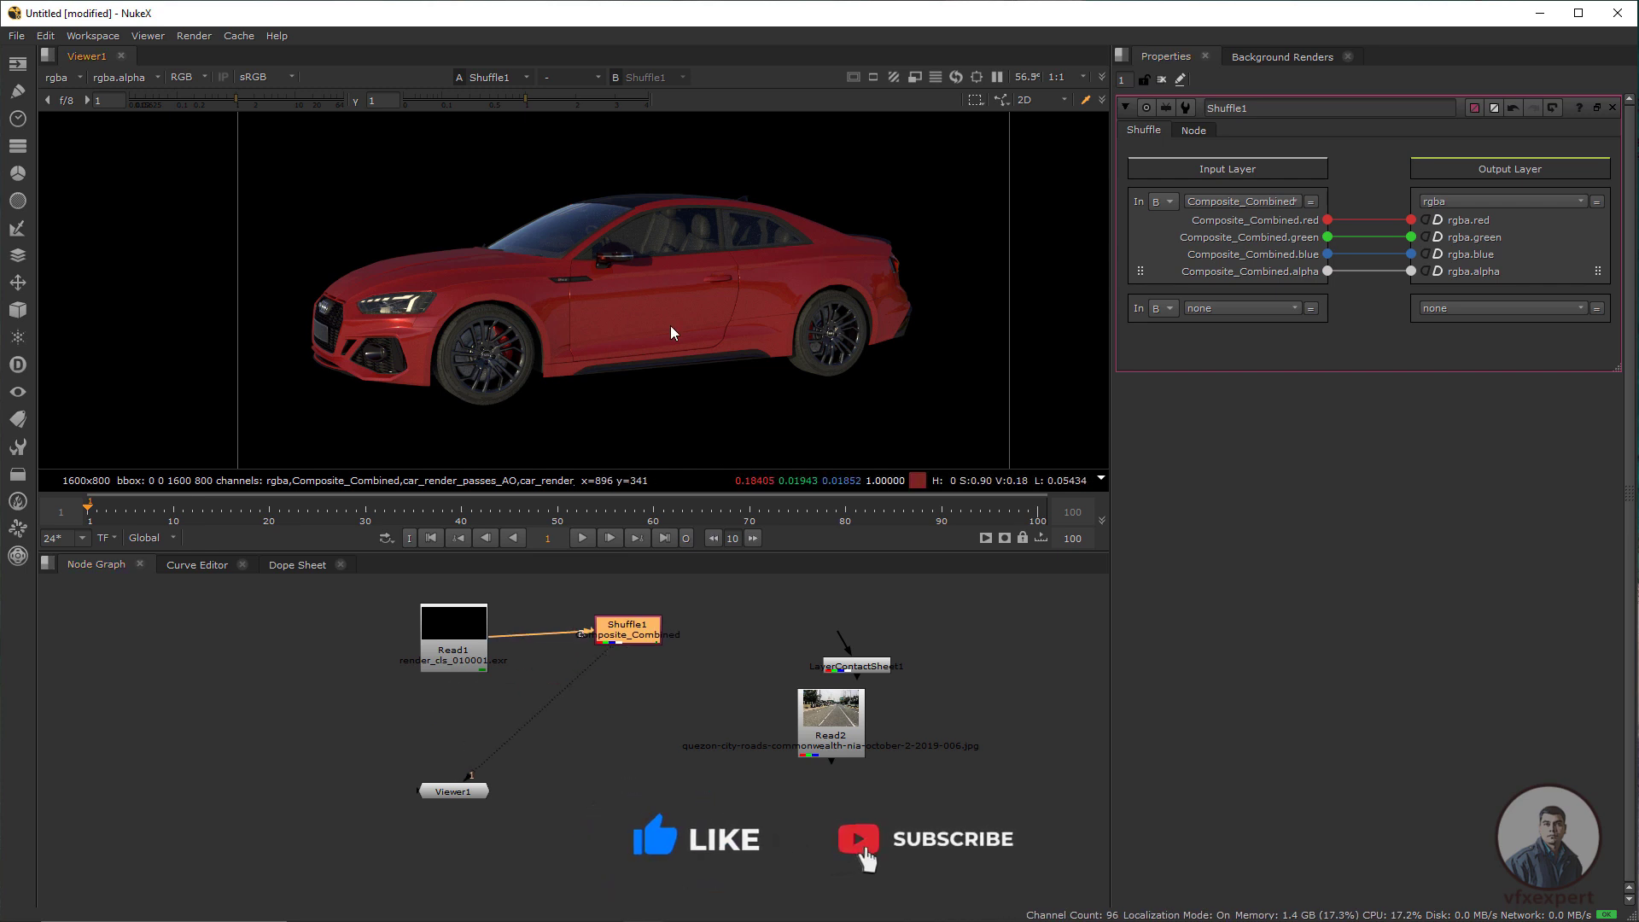
scroll(595, 348, "up", 3)
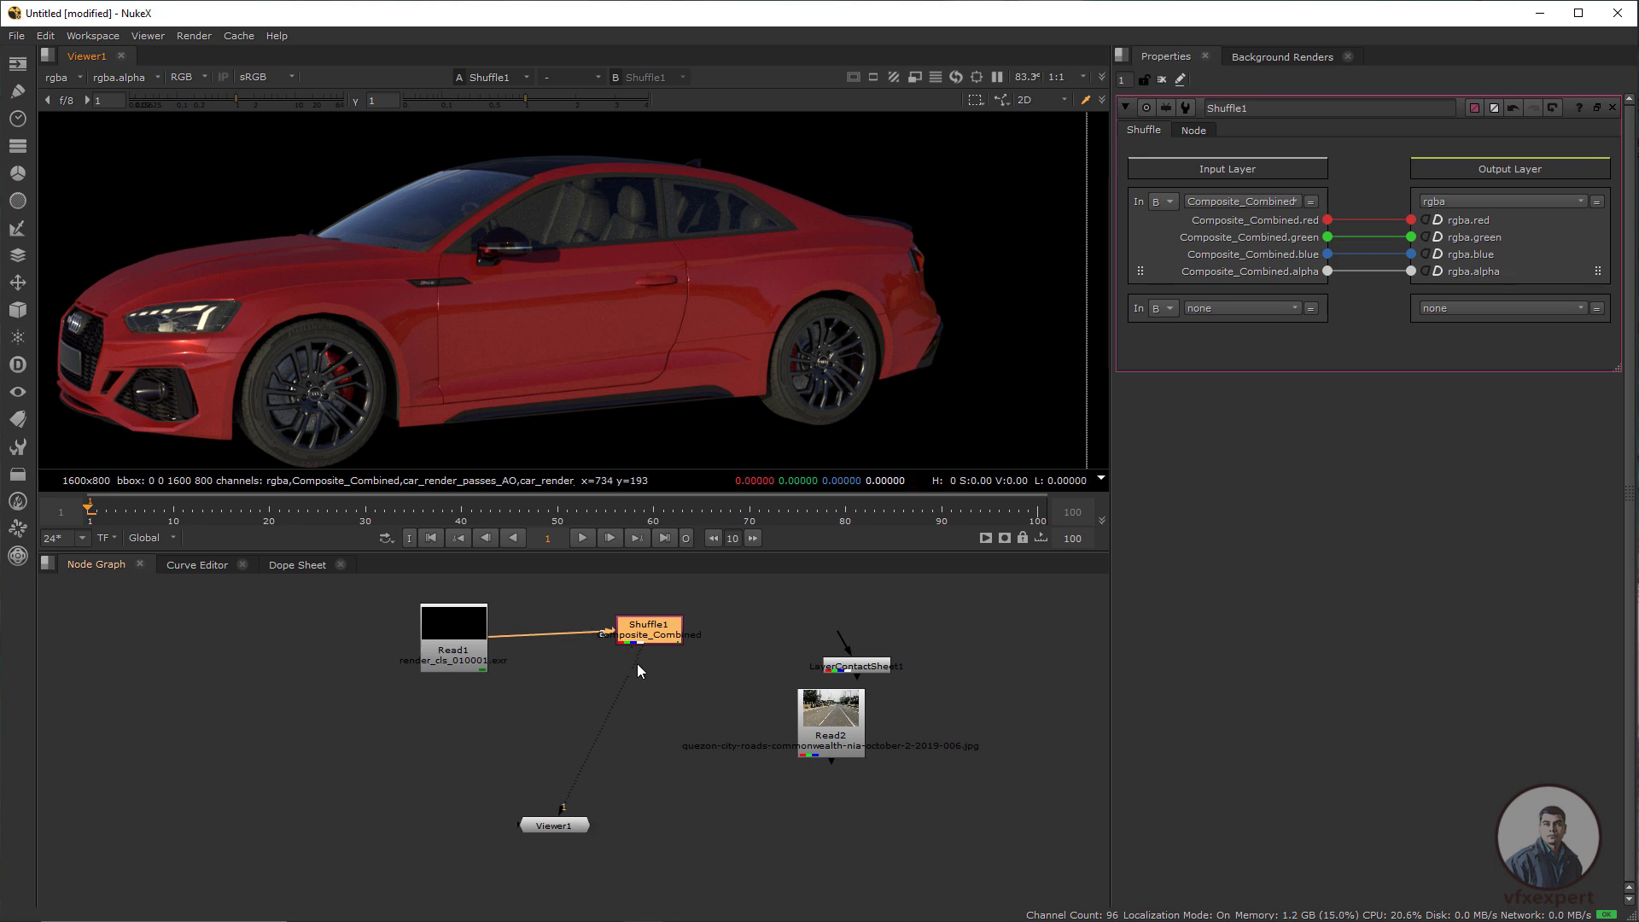
left_click_drag(633, 663, 461, 659)
left_click_drag(546, 825, 446, 802)
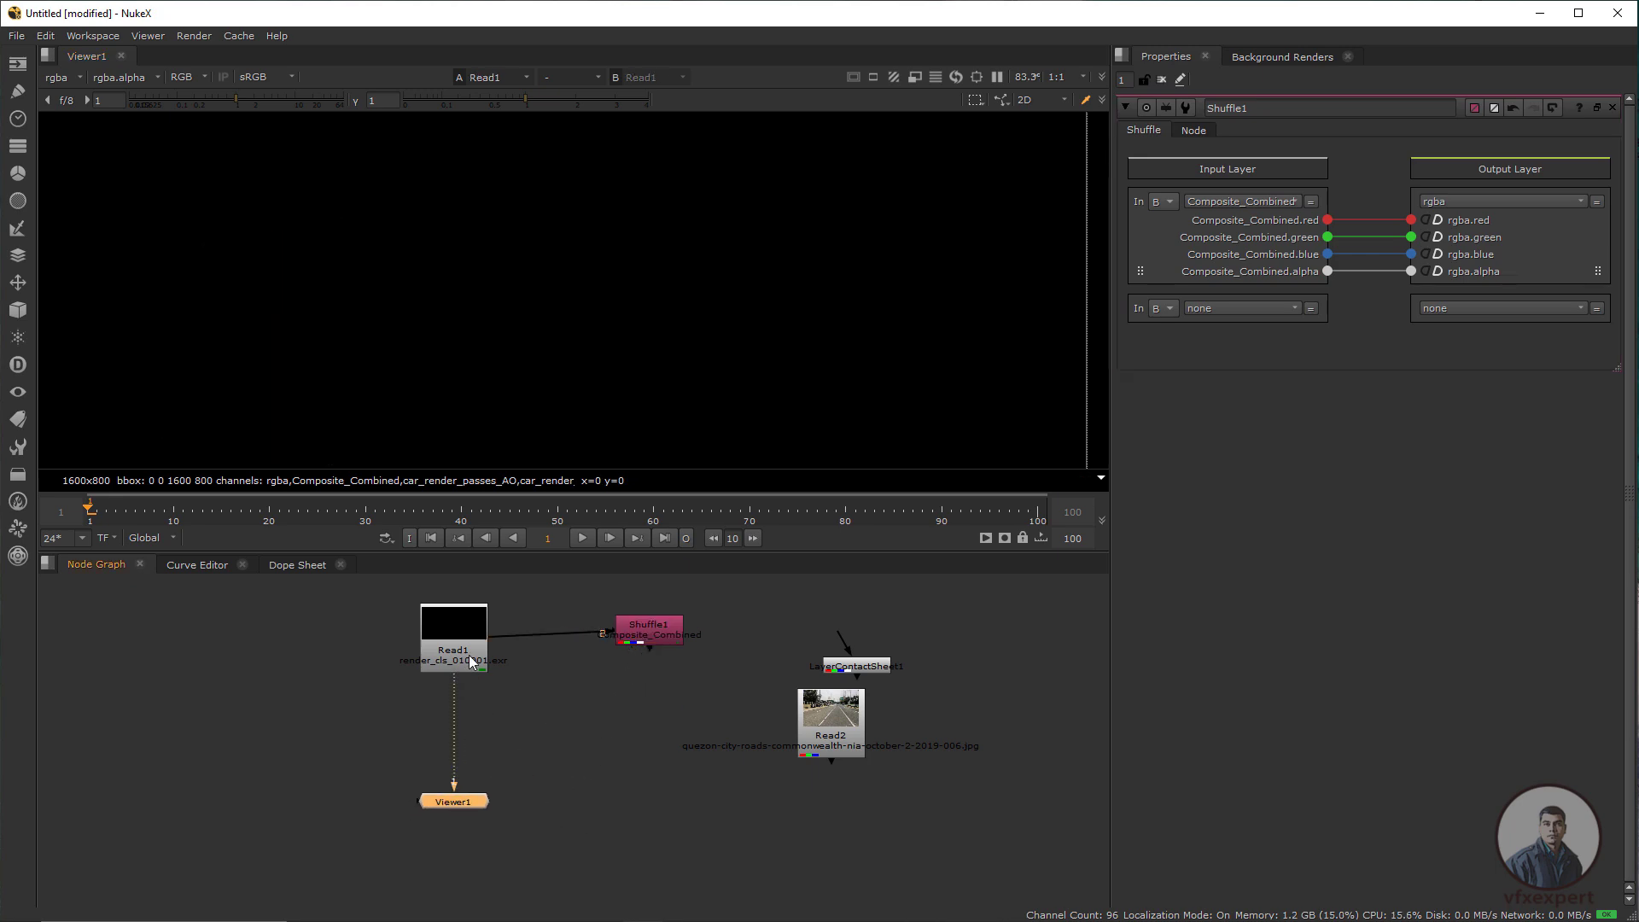
left_click(467, 655)
left_click_drag(631, 629, 653, 637)
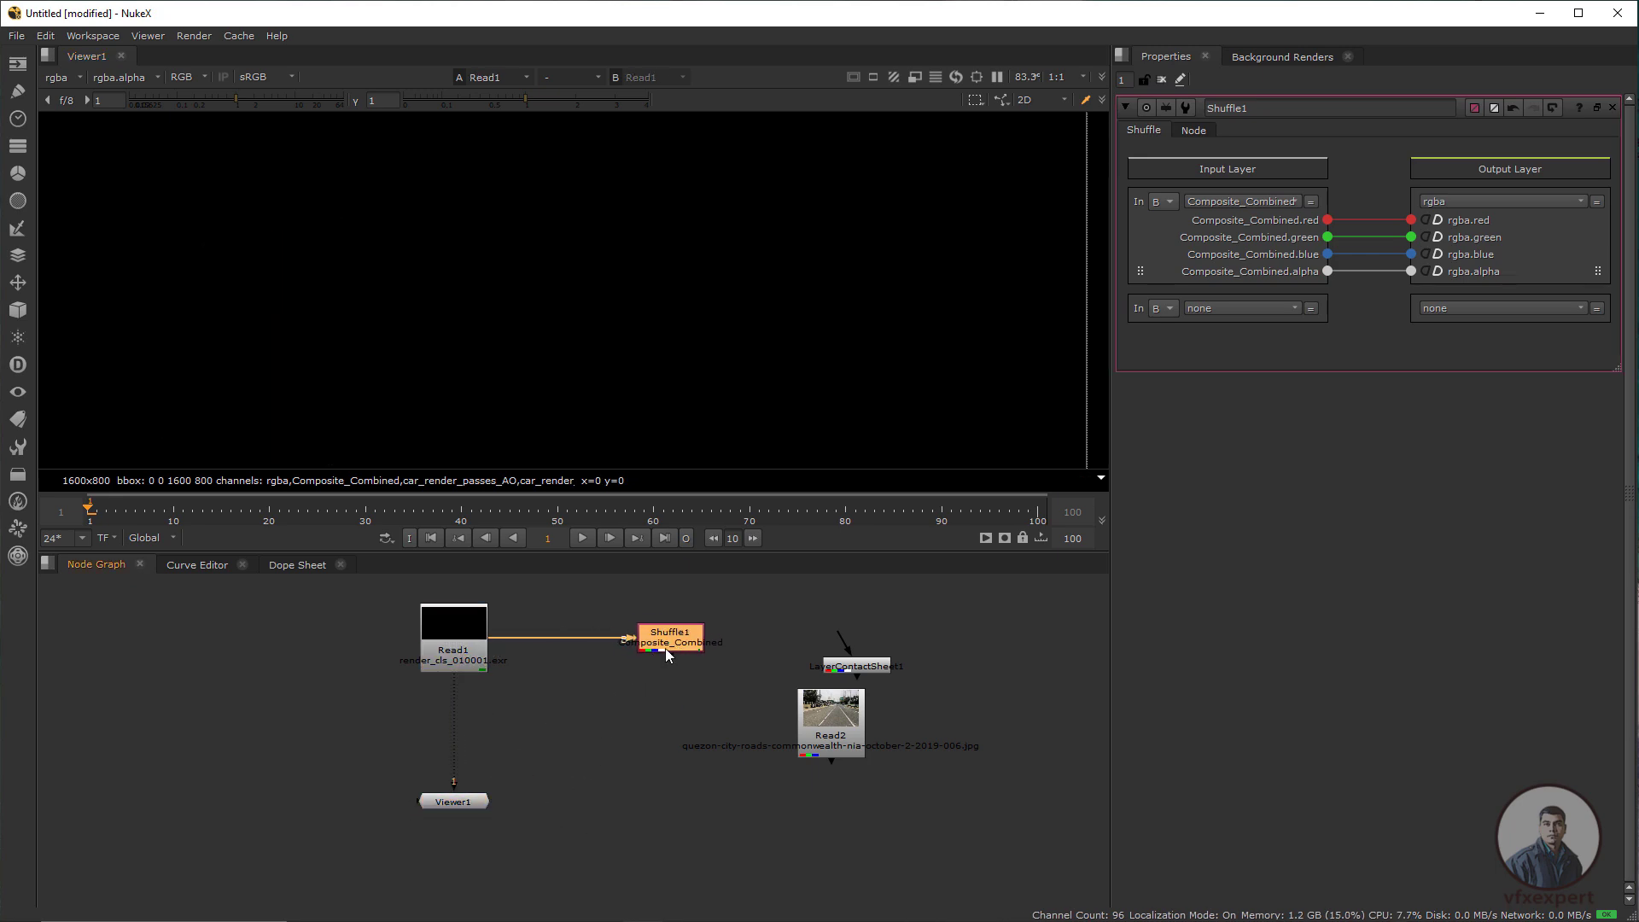
left_click(472, 643)
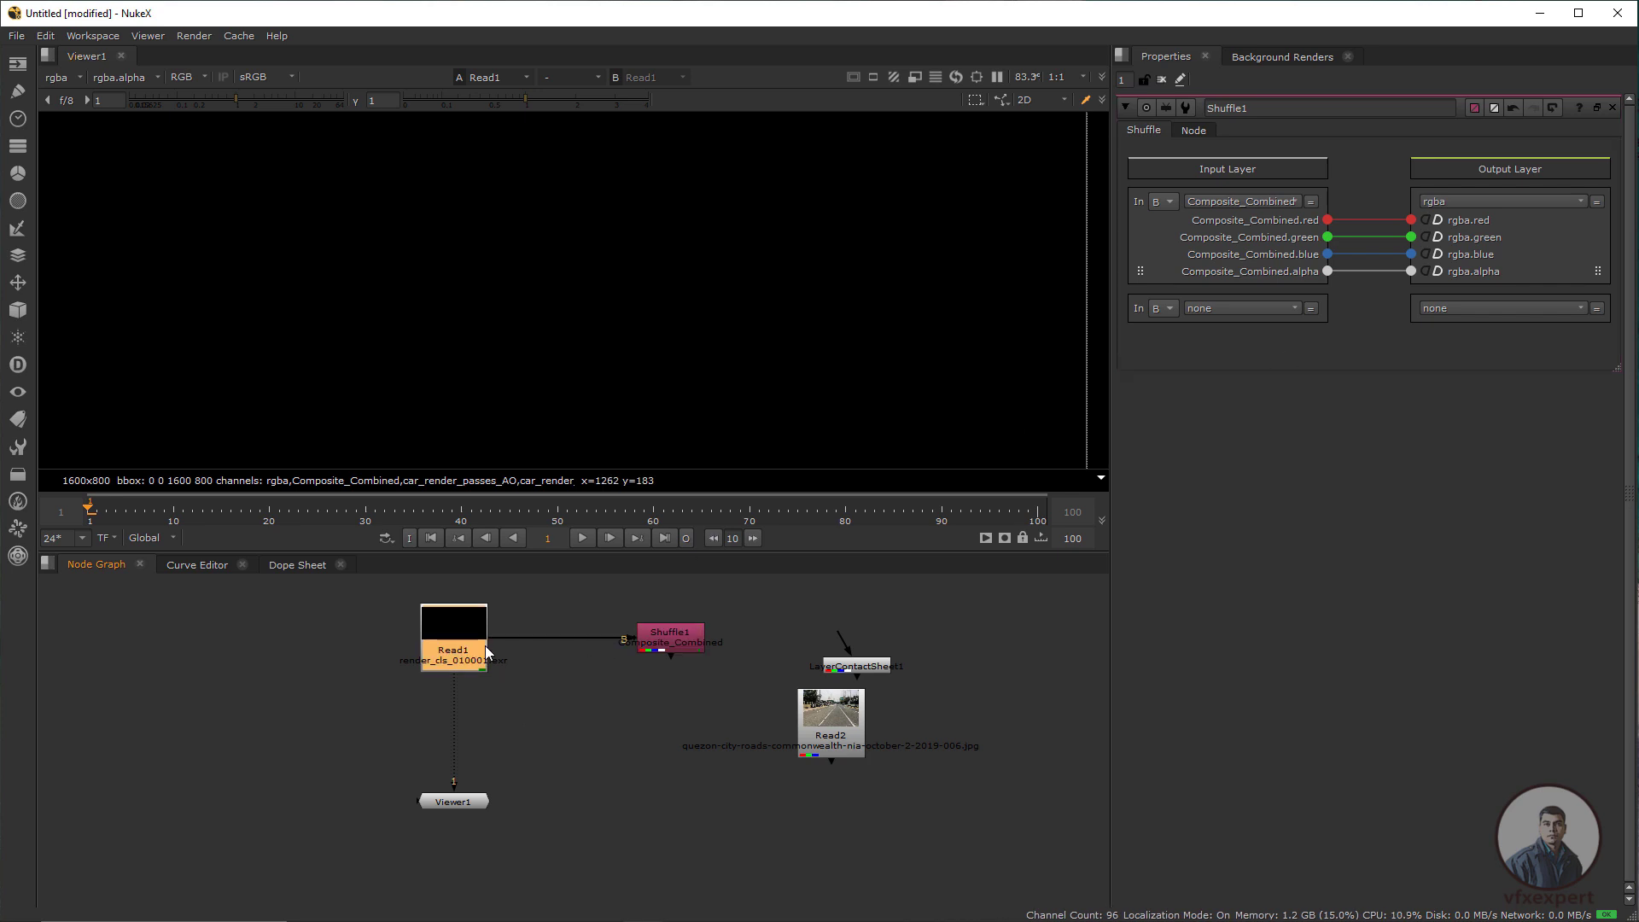
Duplicate the Composite_Combined Shuffle node, insert the copy between the EXR read node and the viewer, and open its properties
double_click(485, 645)
left_click(657, 650)
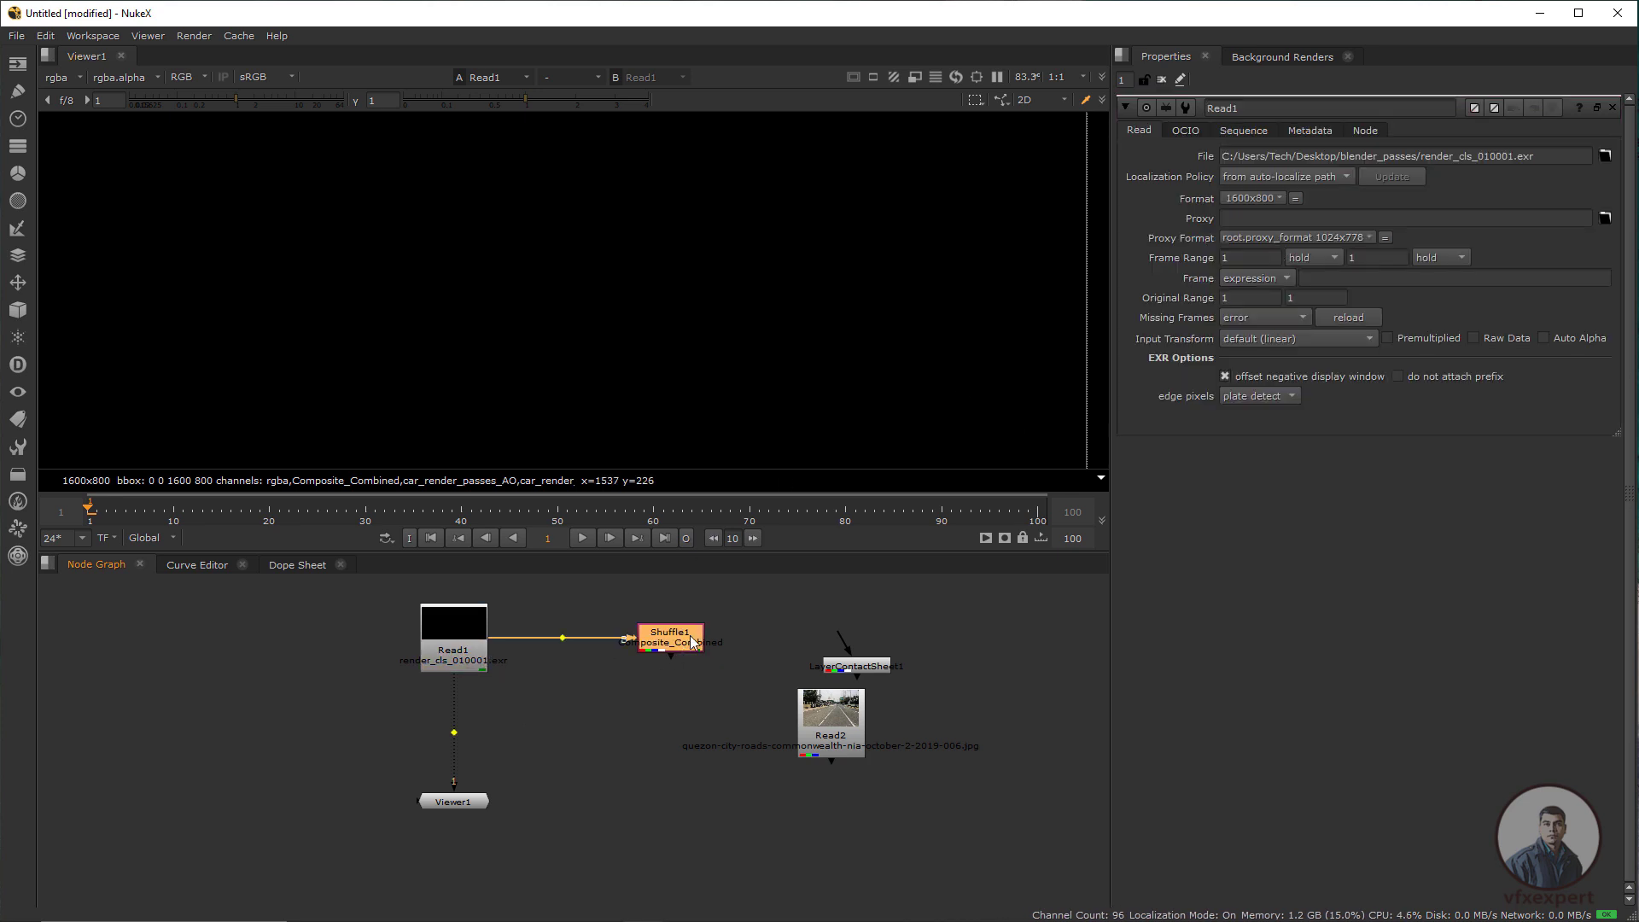
key("ctrl+c")
left_click(527, 702)
key("ctrl+v")
left_click_drag(524, 704, 455, 731)
double_click(453, 730)
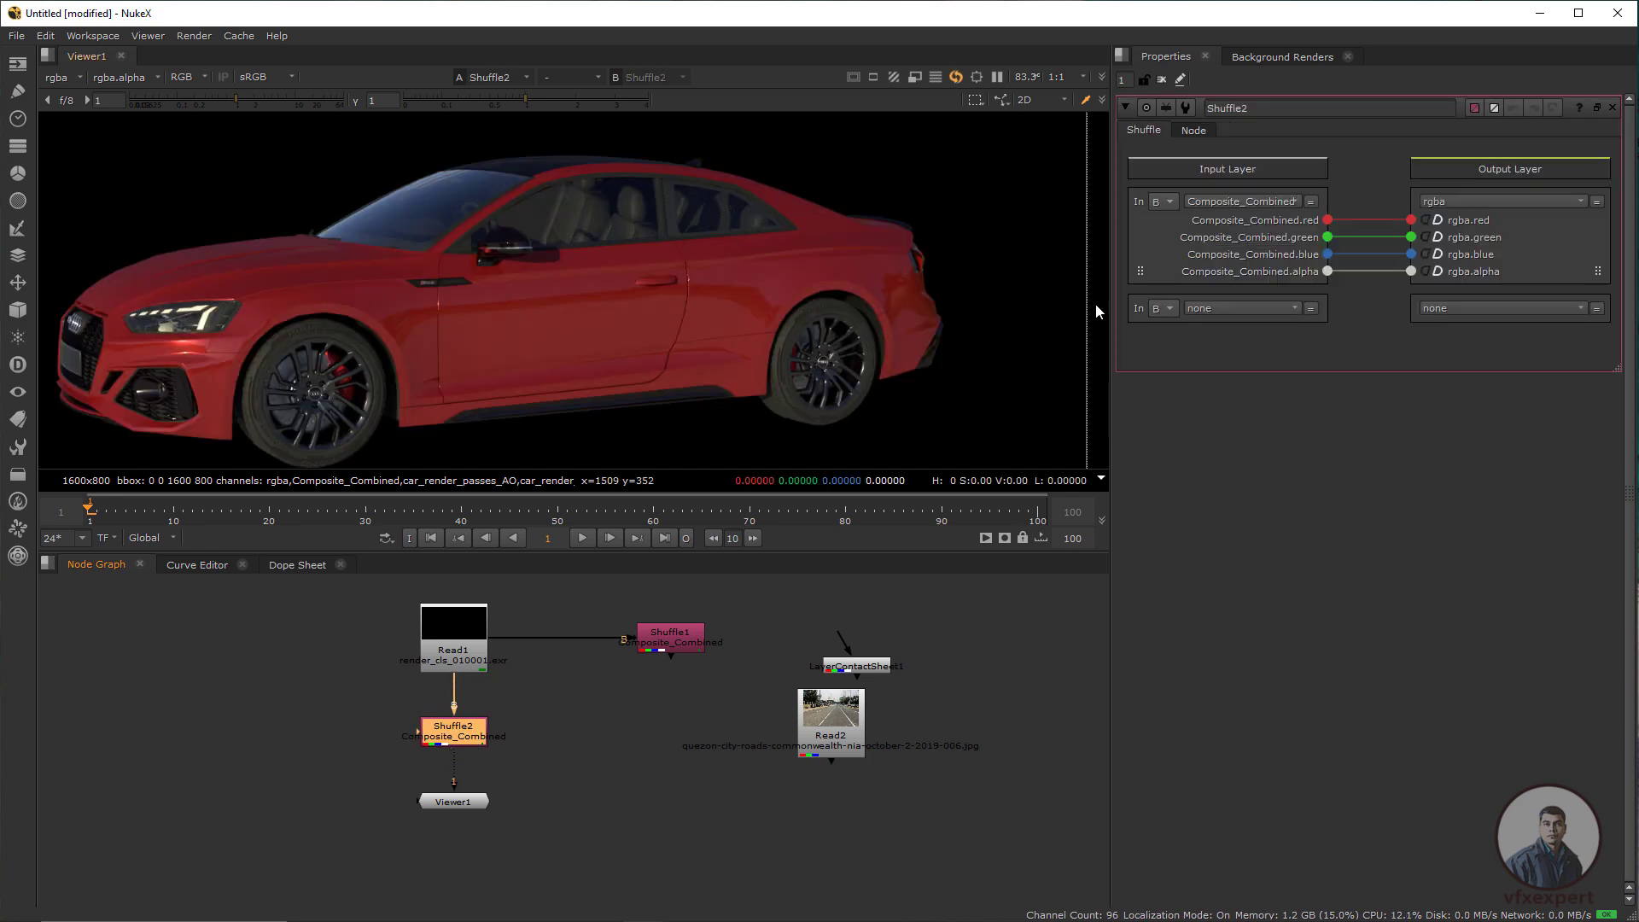
Set the copied Shuffle node's input layer to car_render_passes_DiffDir
left_click(1263, 201)
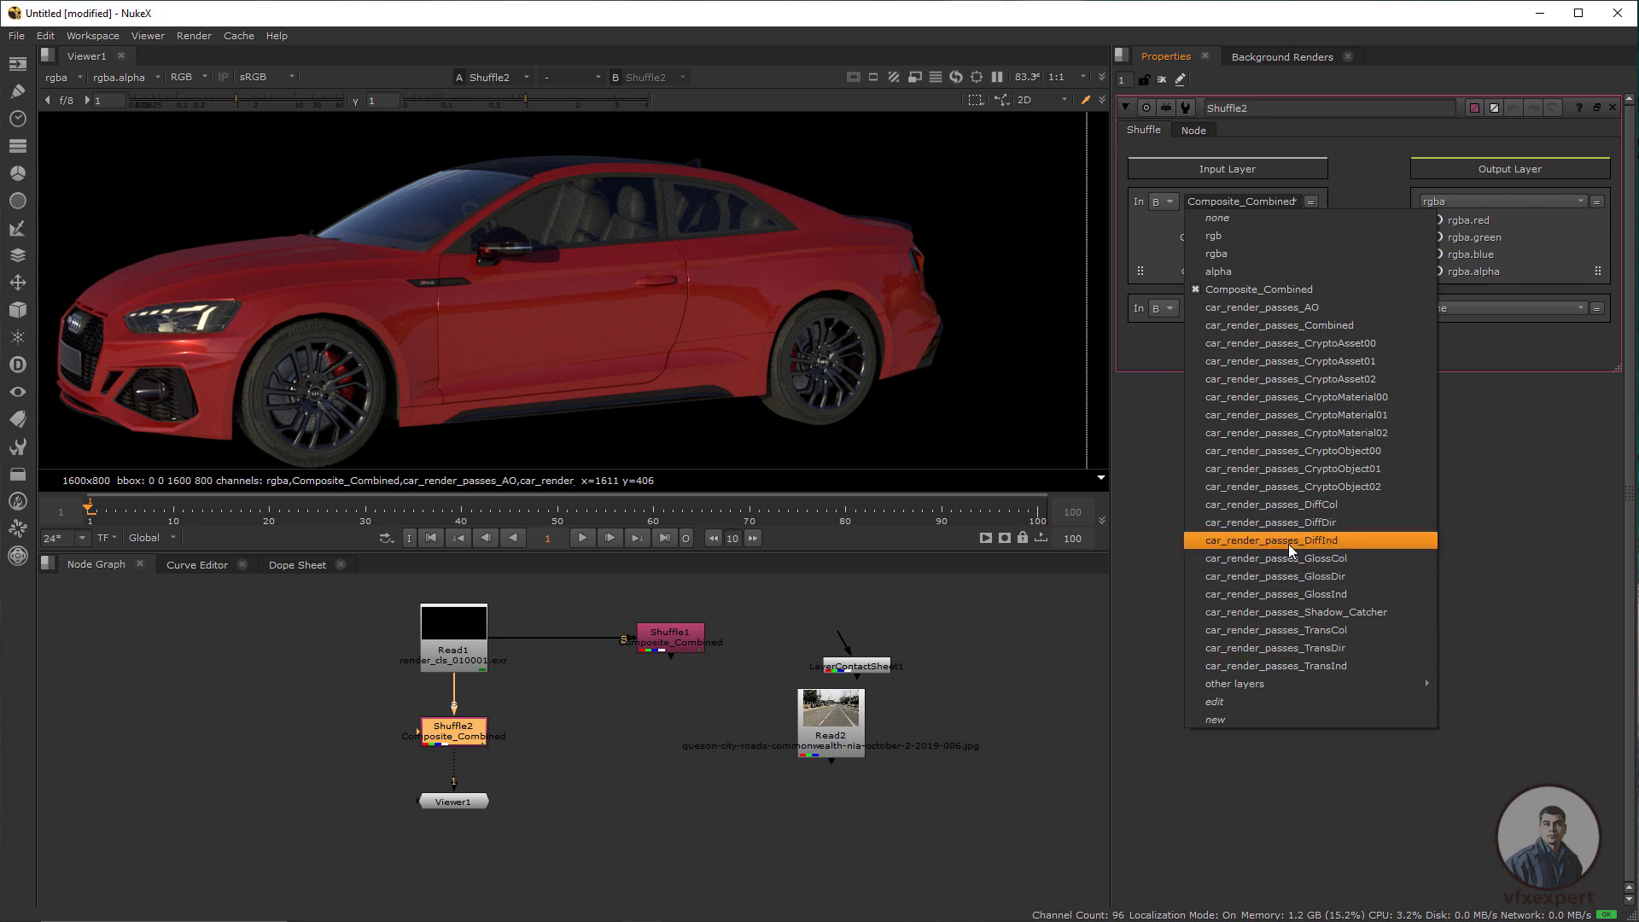
left_click(510, 800)
left_click(1283, 202)
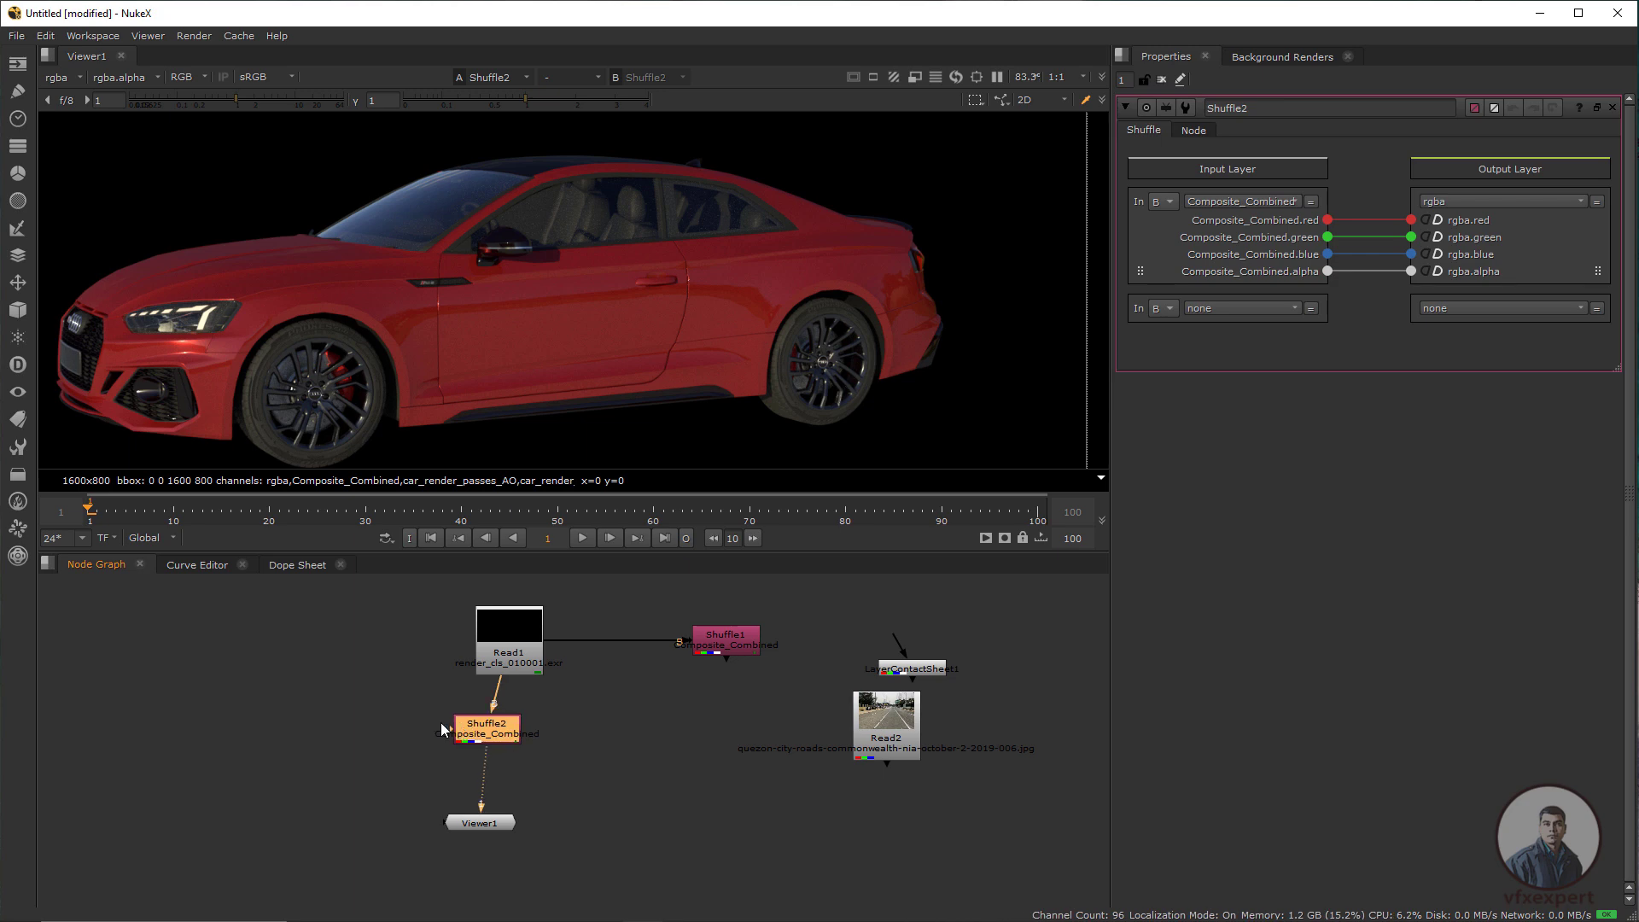
left_click_drag(483, 732, 380, 721)
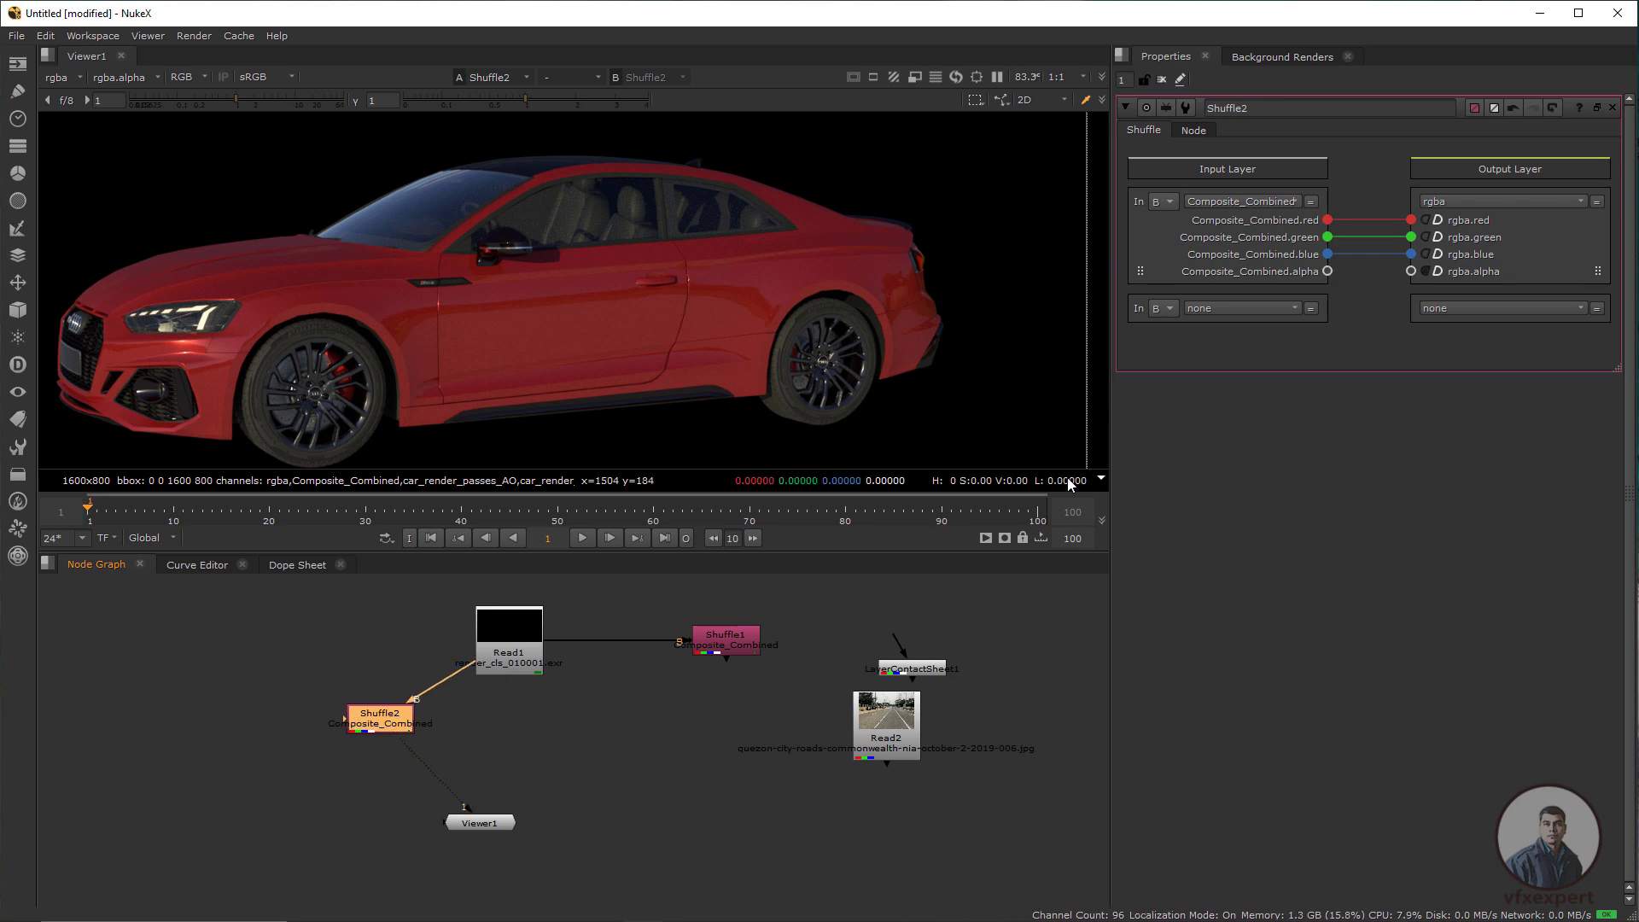
left_click(1273, 207)
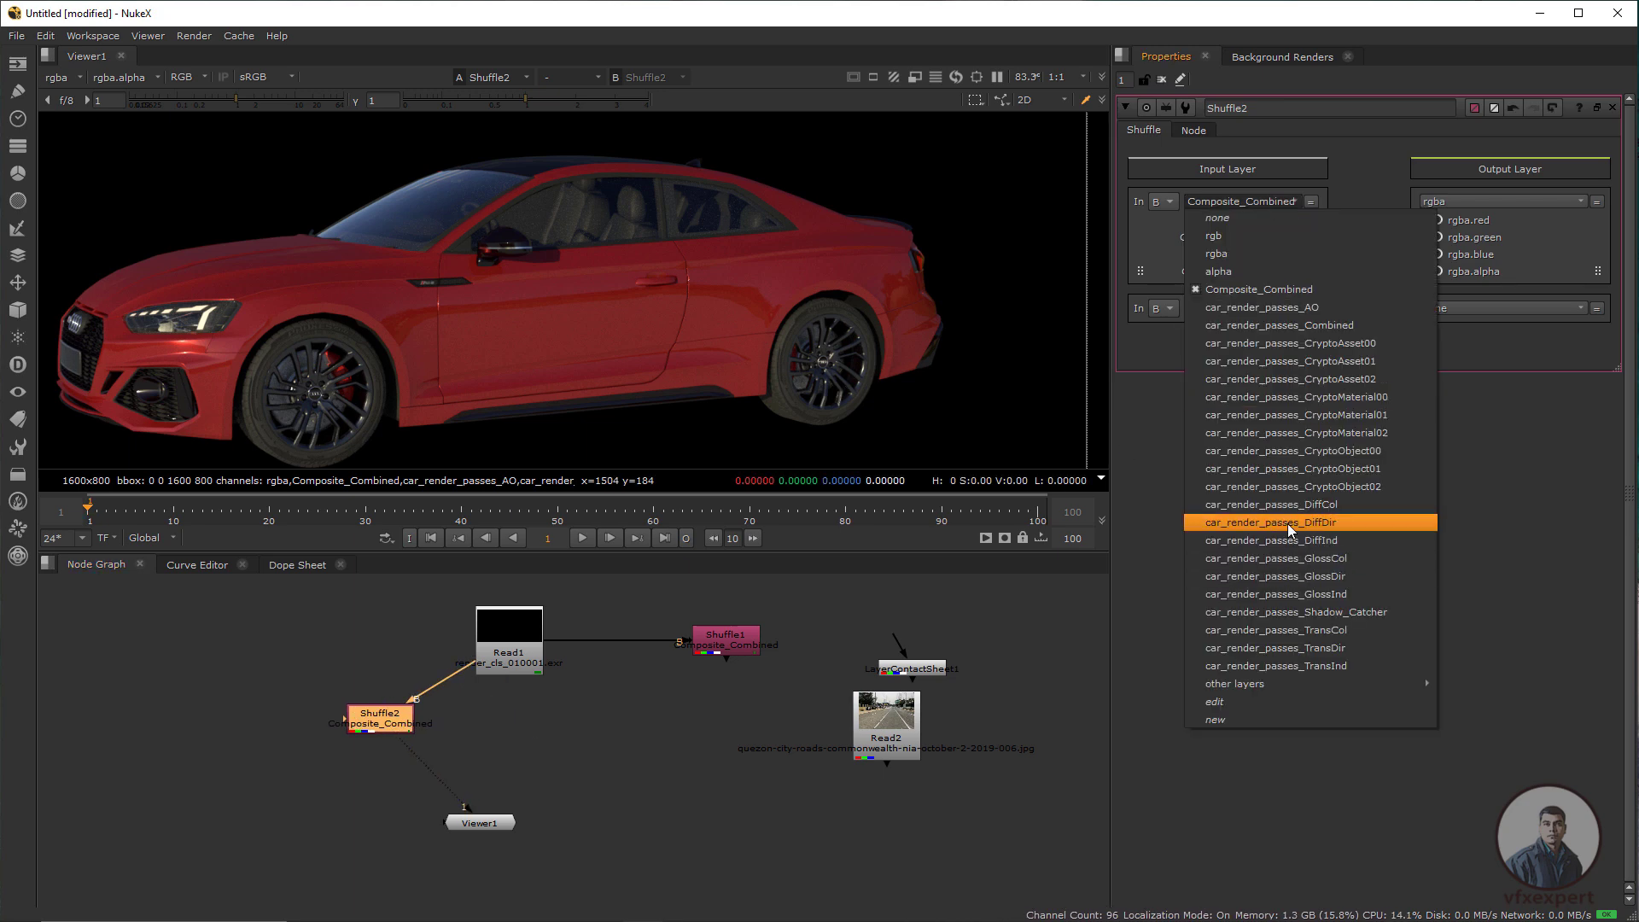
left_click(1323, 520)
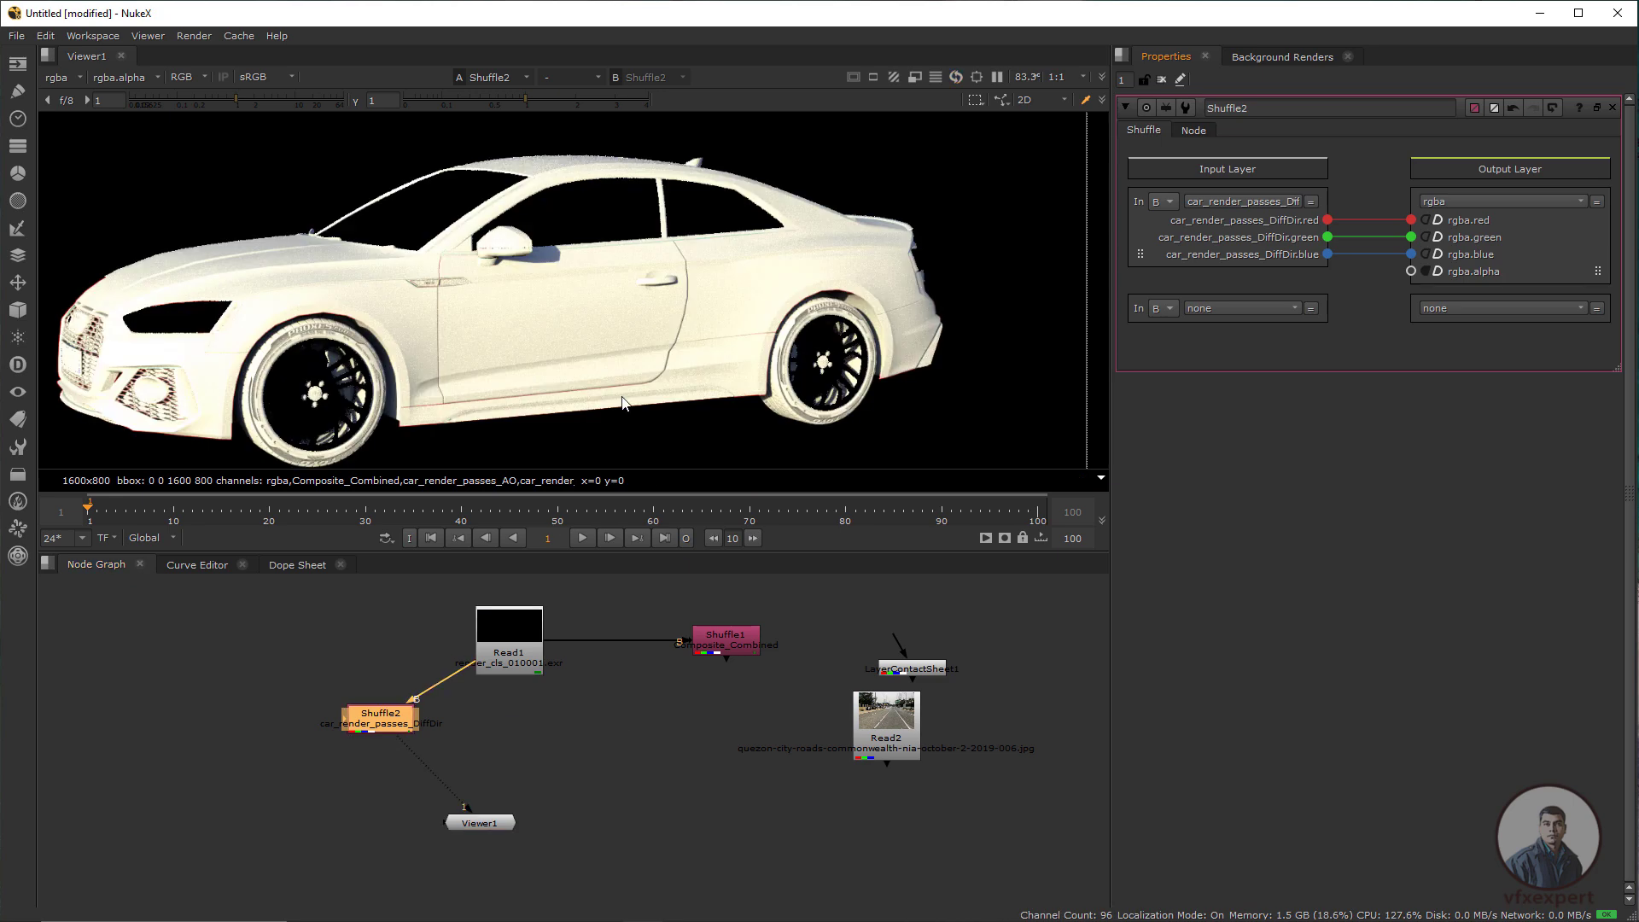
Reposition the DiffDir Shuffle node beneath the EXR read node, with the viewer node below it
left_click_drag(391, 727, 530, 751)
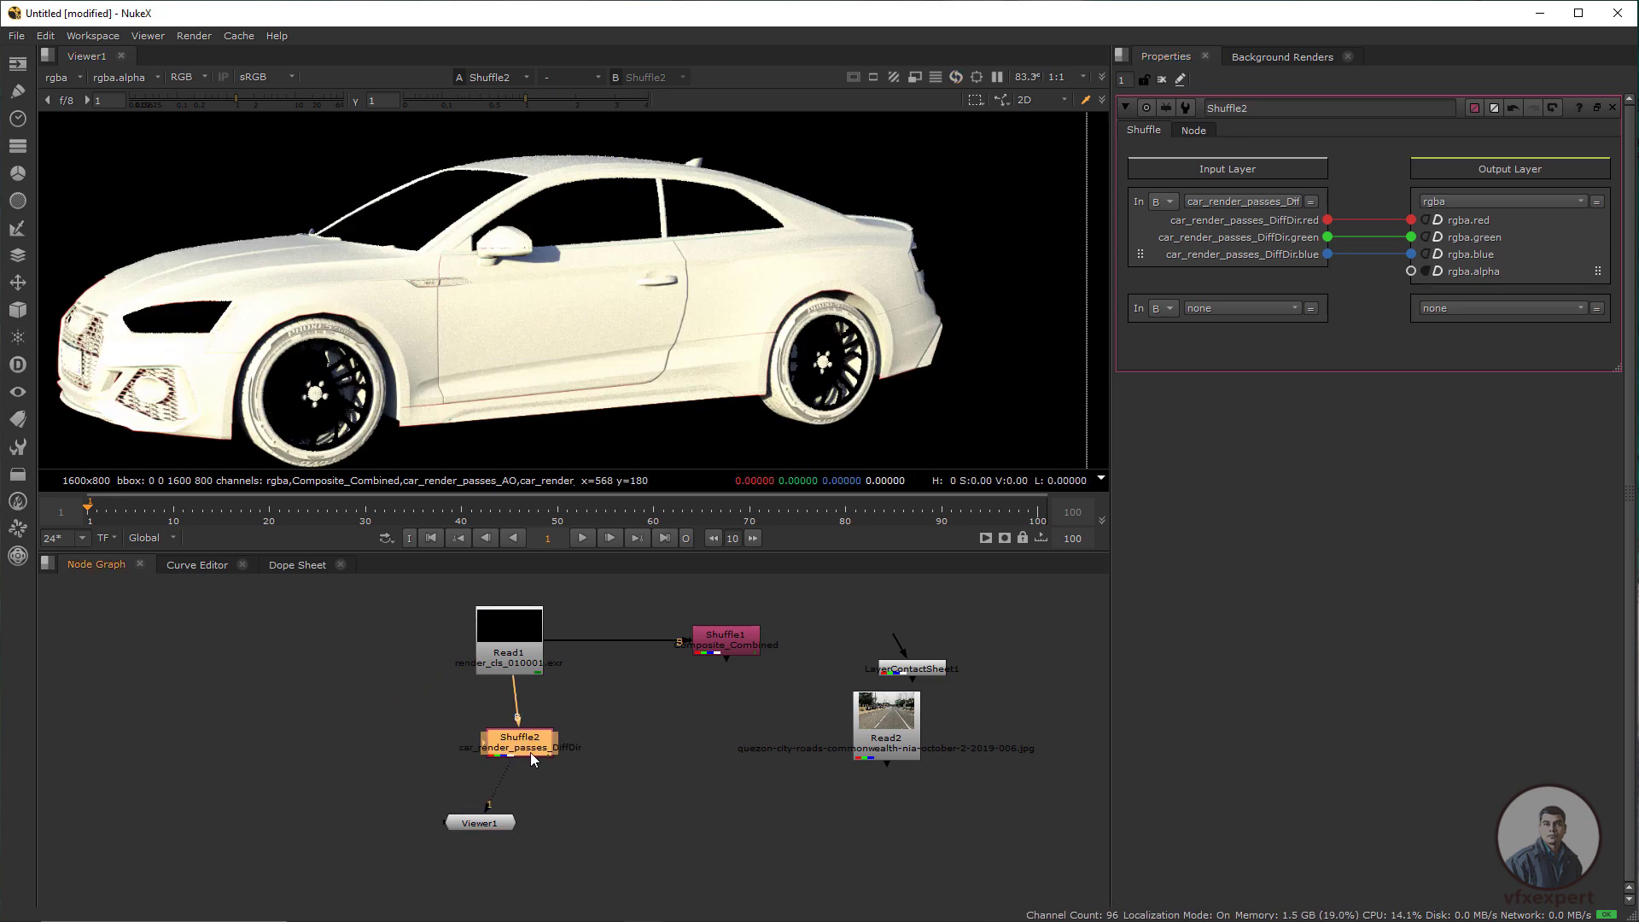
left_click_drag(487, 824, 503, 825)
left_click_drag(542, 741, 507, 742)
left_click(410, 695)
left_click(586, 727)
Paste a copy of the DiffDir Shuffle node to its left and connect it to the EXR read node through right-angled dots
left_click(498, 740)
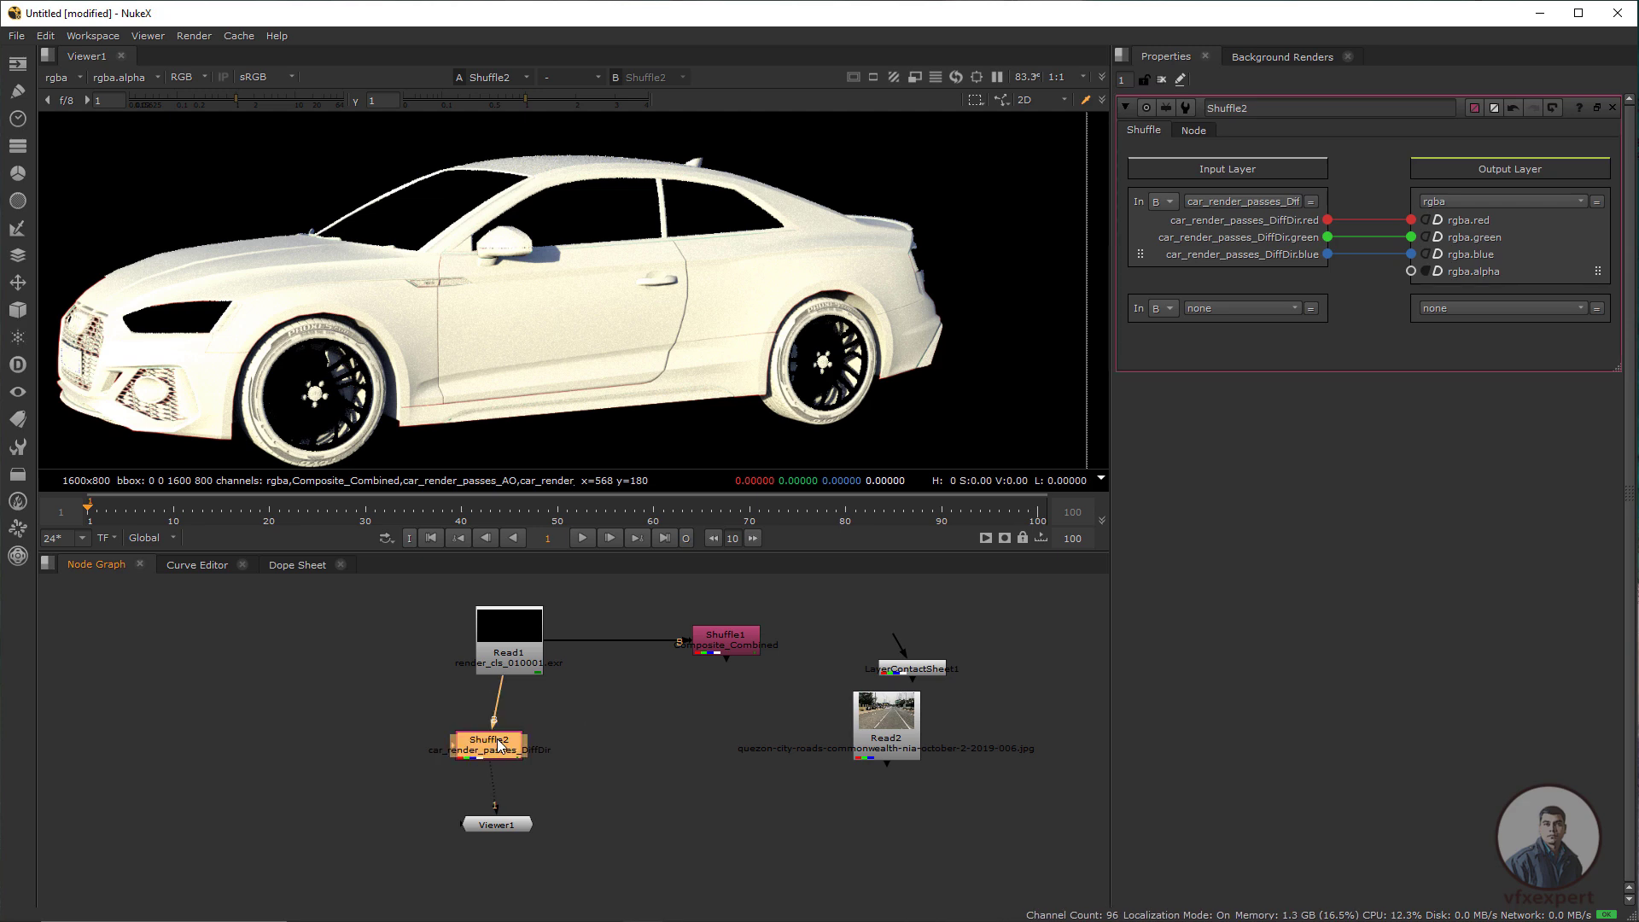
key("ctrl+c")
left_click(406, 715)
key("ctrl+v")
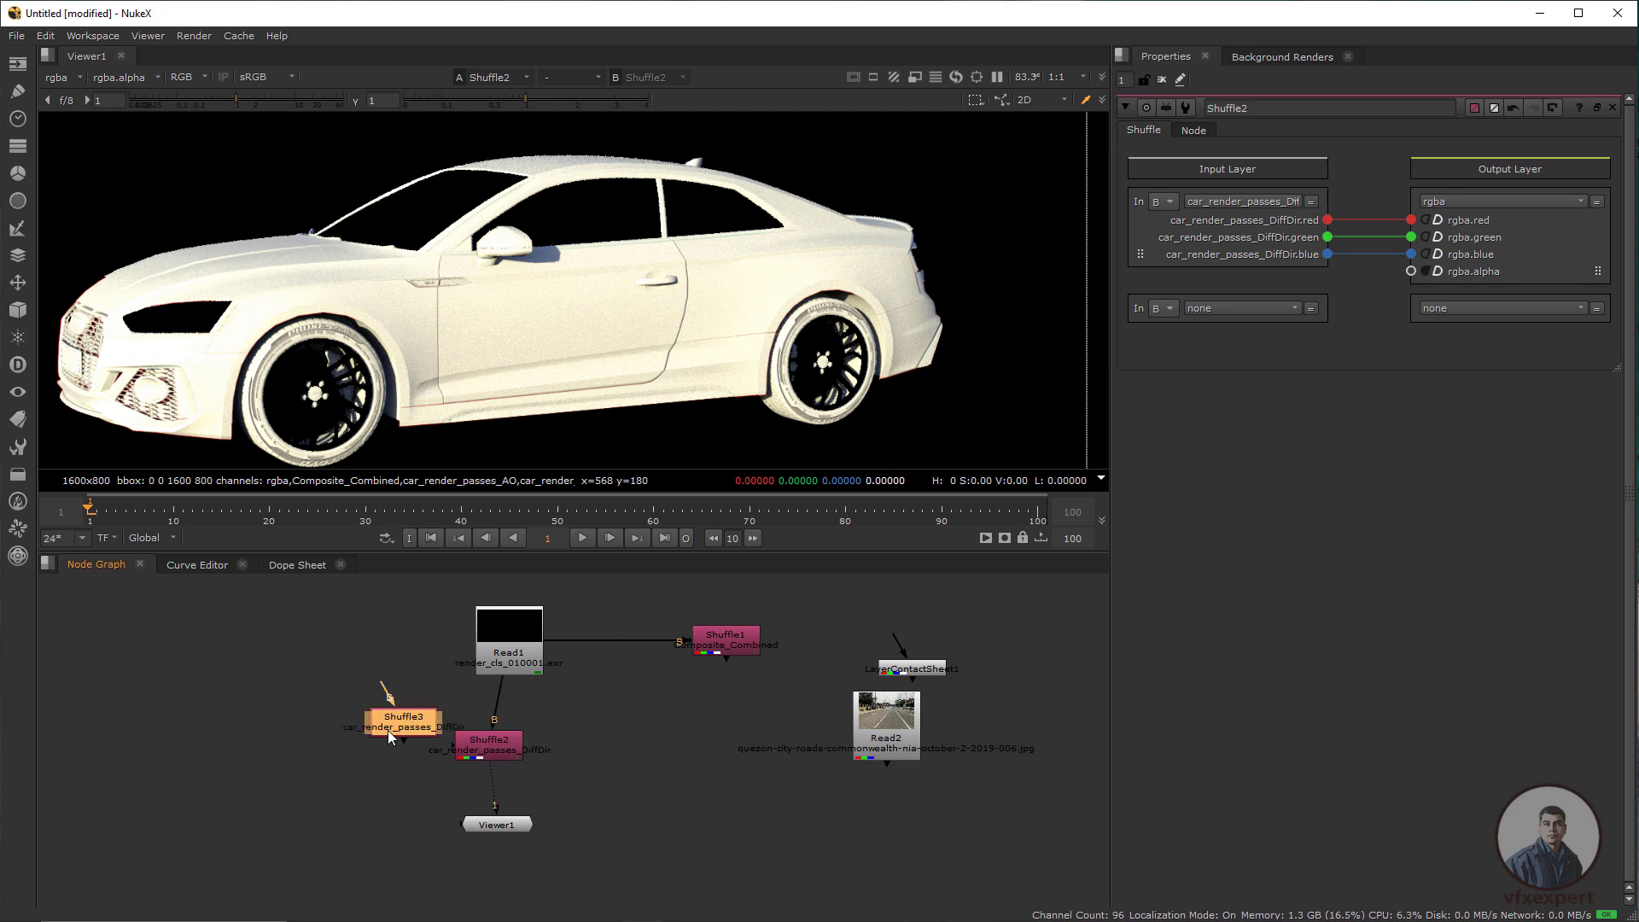
left_click_drag(485, 662, 464, 636)
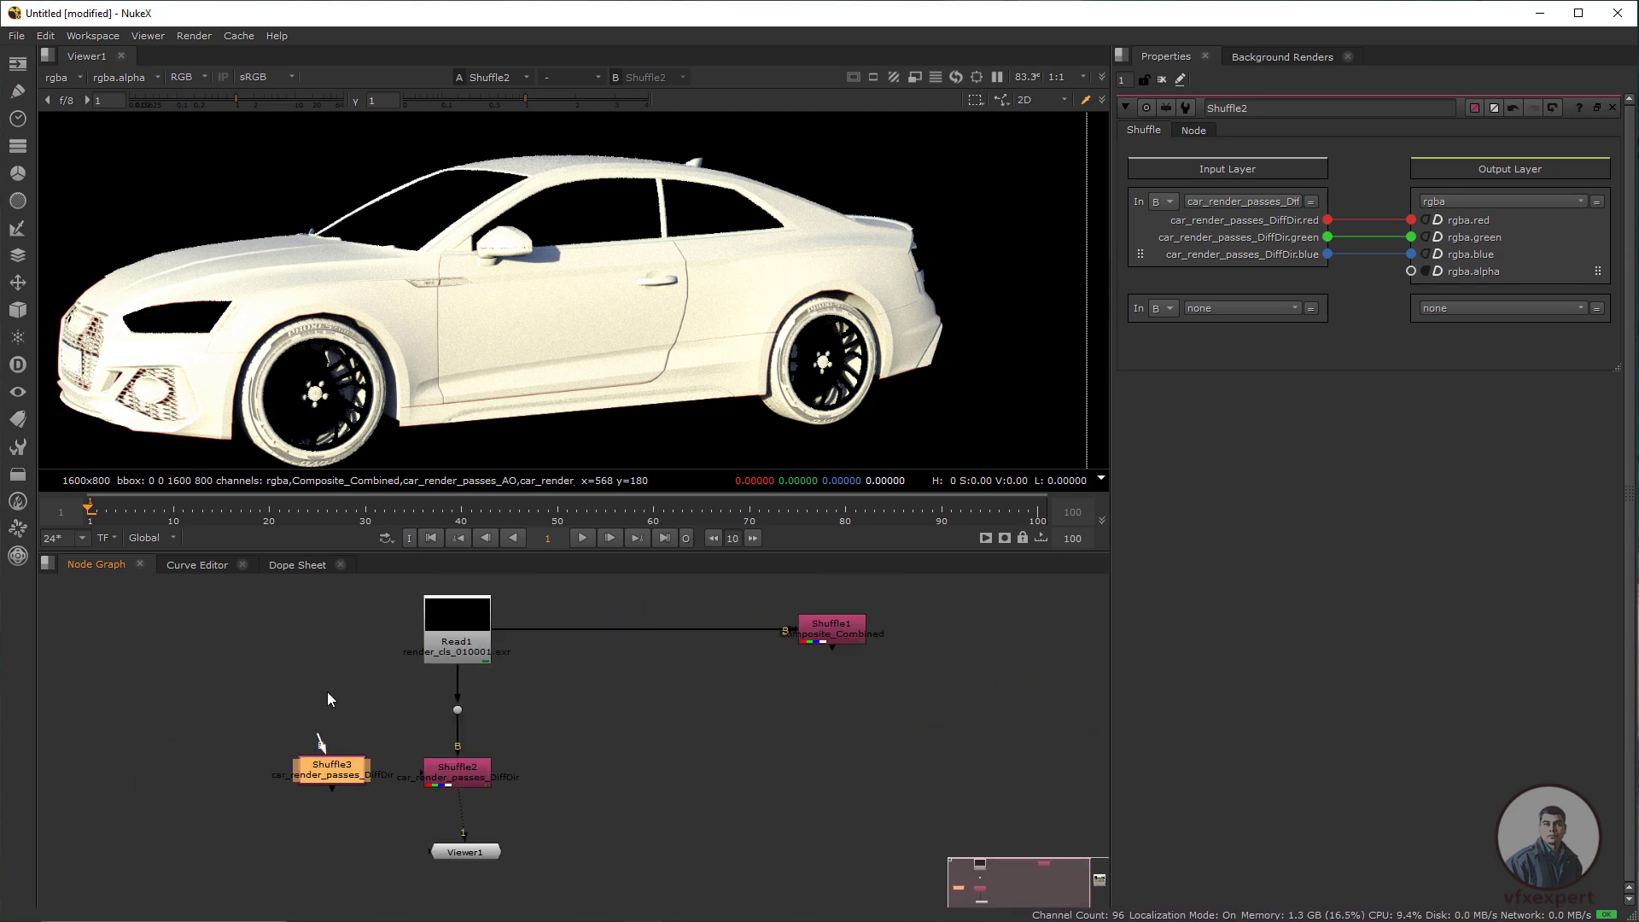
left_click(332, 709)
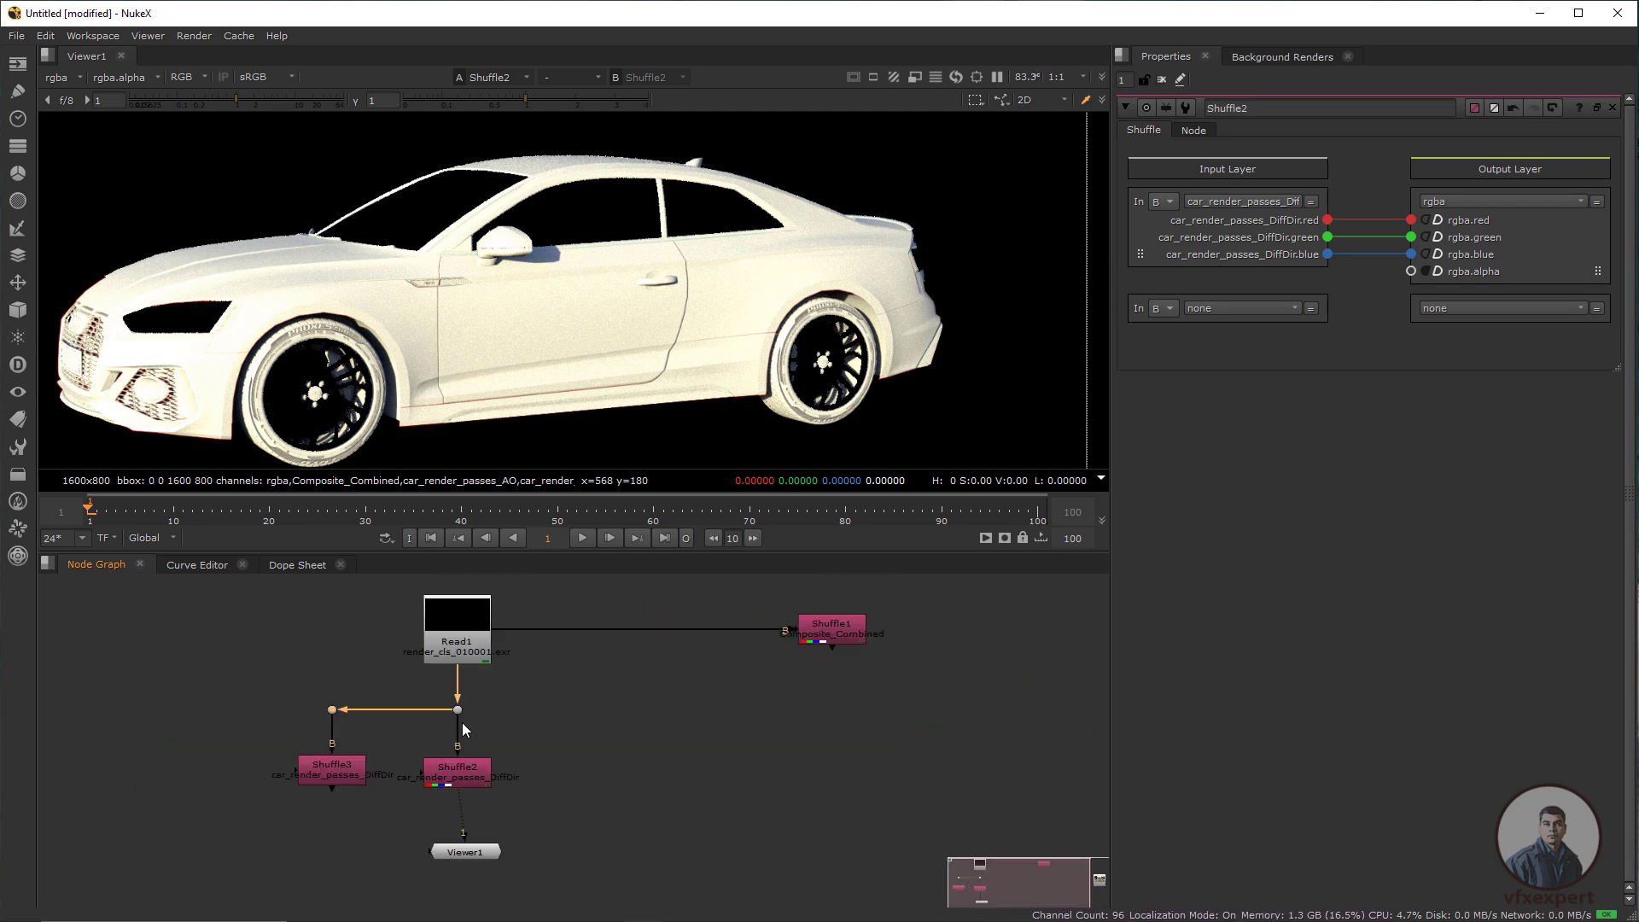
Paste another Shuffle copy to the right of the DiffDir Shuffle node and branch it off the read node's connection through a dot
left_click_drag(461, 771, 461, 768)
left_click(556, 773)
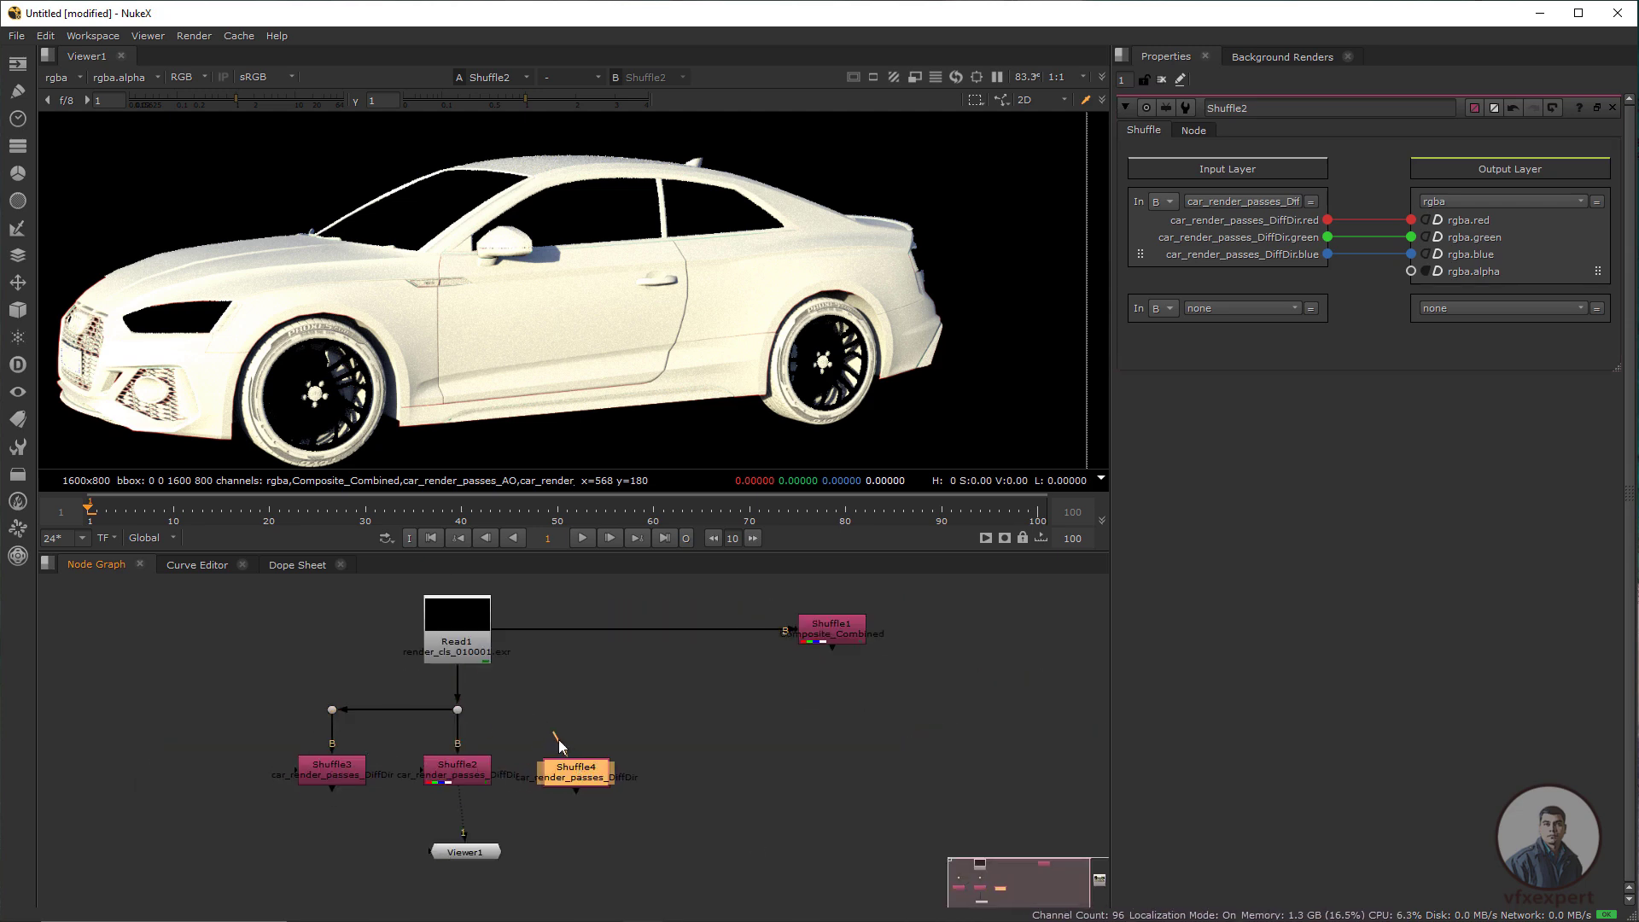
left_click_drag(558, 739, 584, 713)
Set the input layer of the Shuffle node left of DiffDir to car_render_passes_DiffCol
left_click(344, 772)
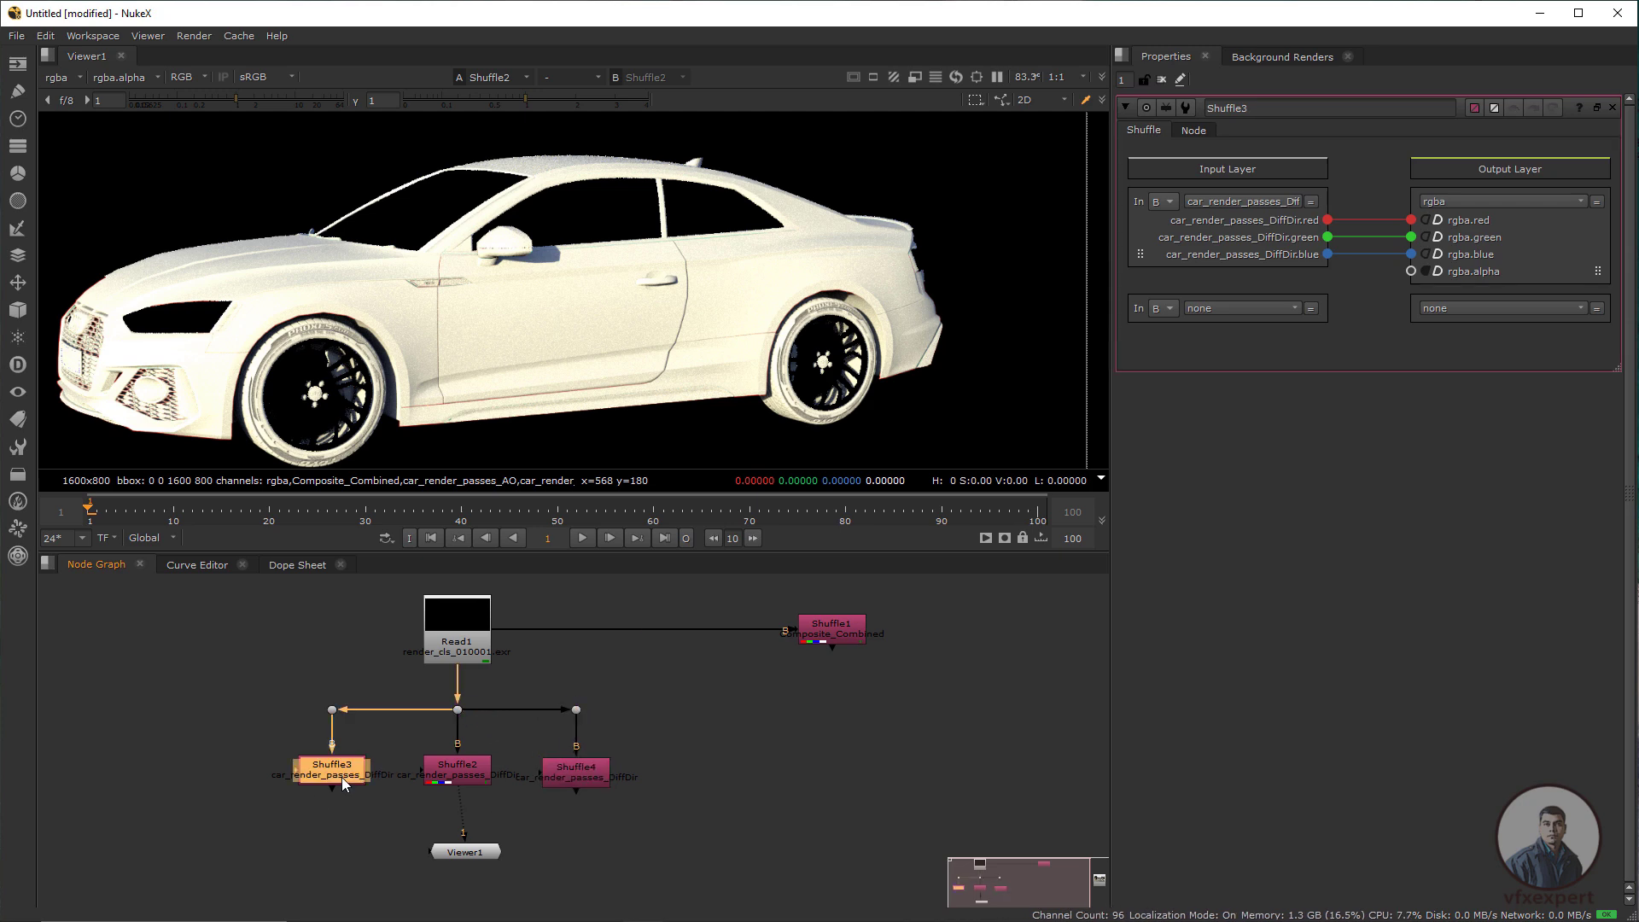
left_click(1272, 205)
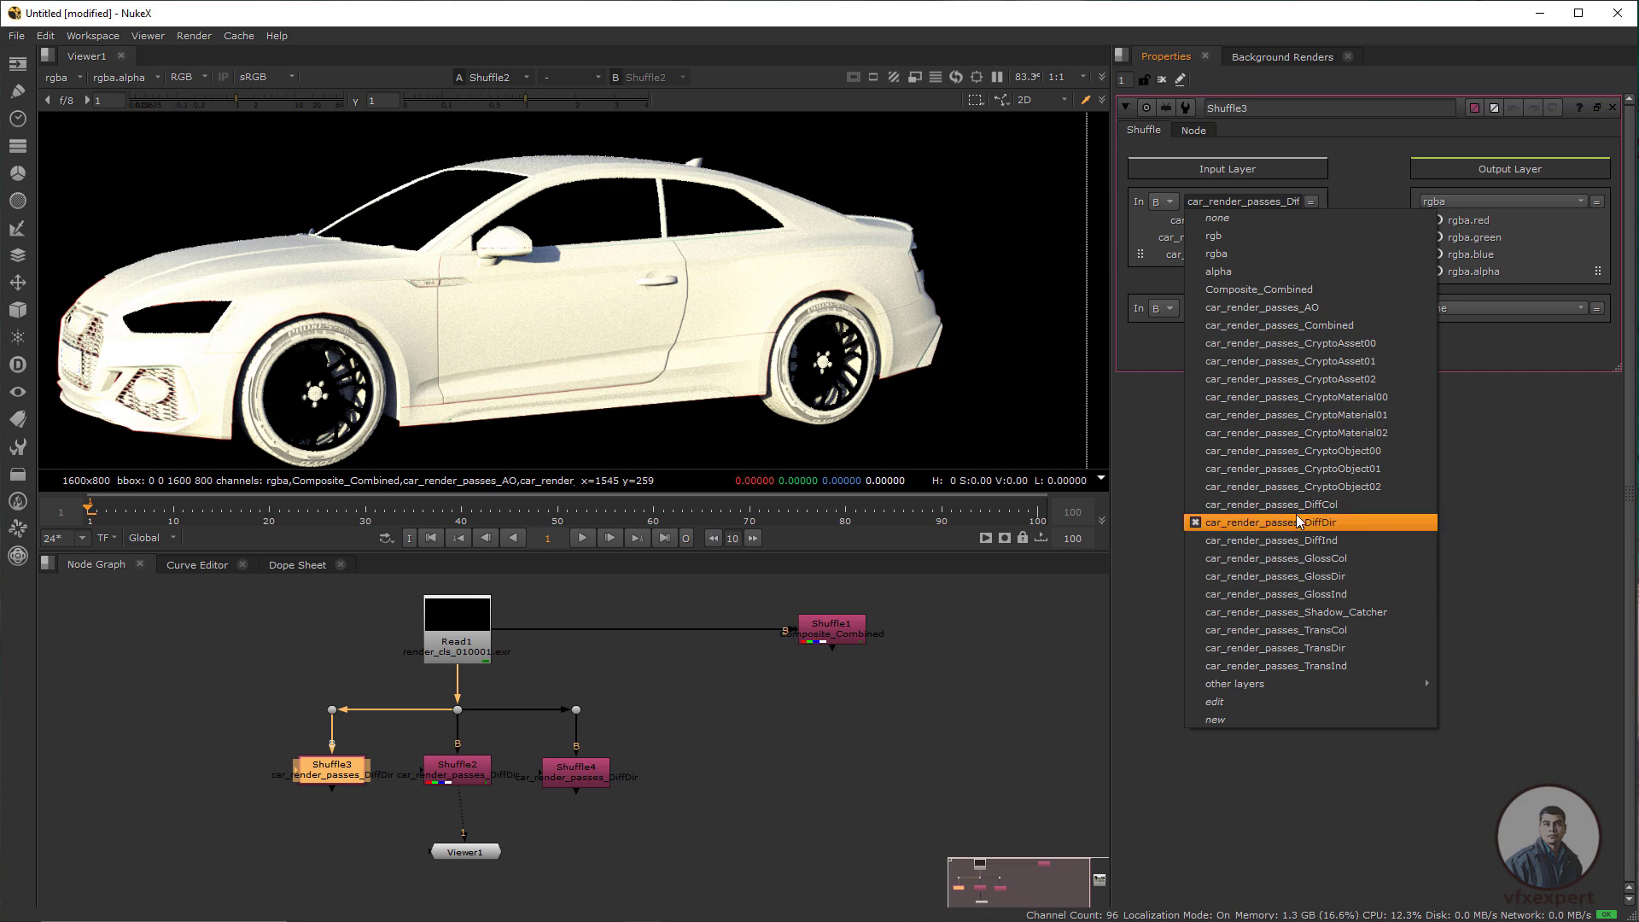
left_click(1321, 504)
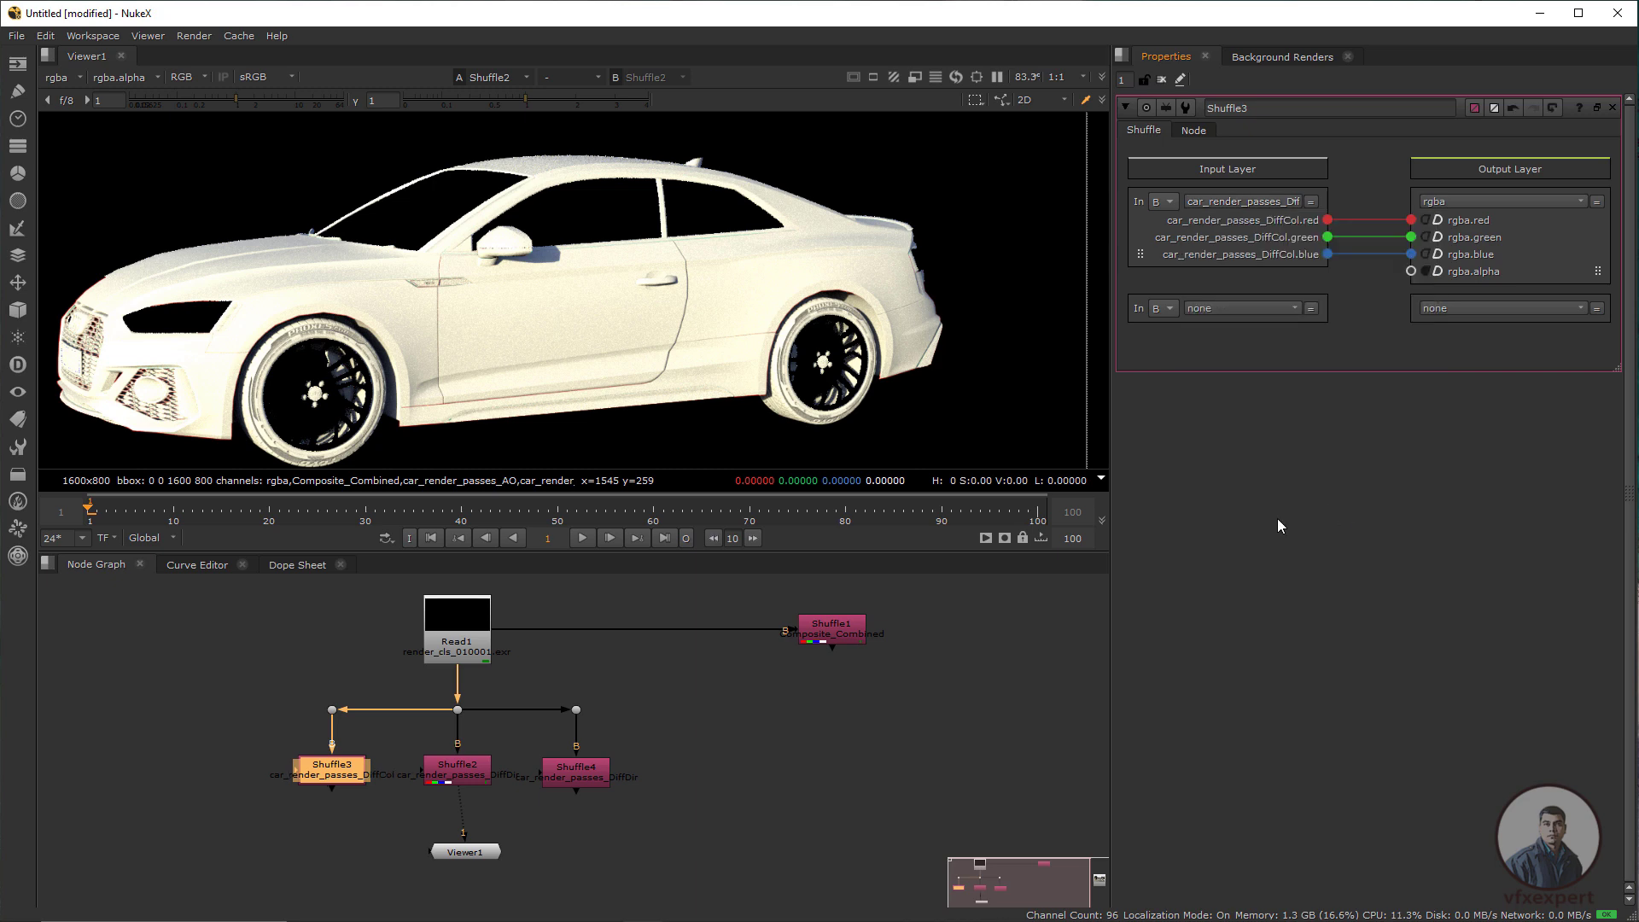
Set the input layer of the Shuffle node right of DiffDir to car_render_passes_DiffInd
left_click(457, 765)
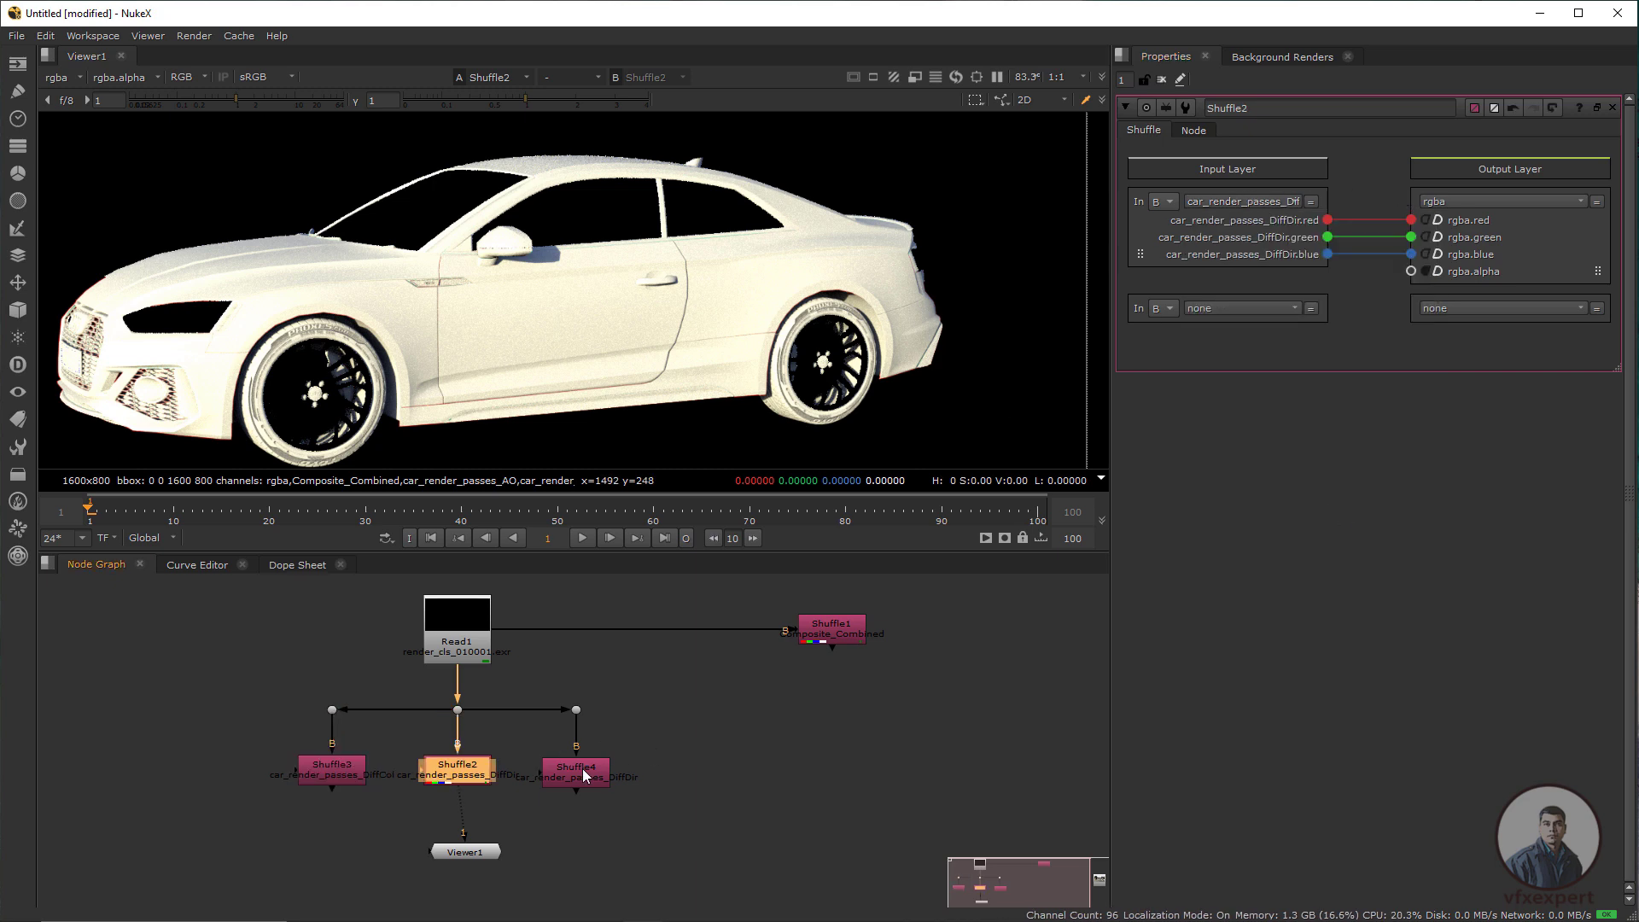
left_click(580, 768)
left_click(1287, 203)
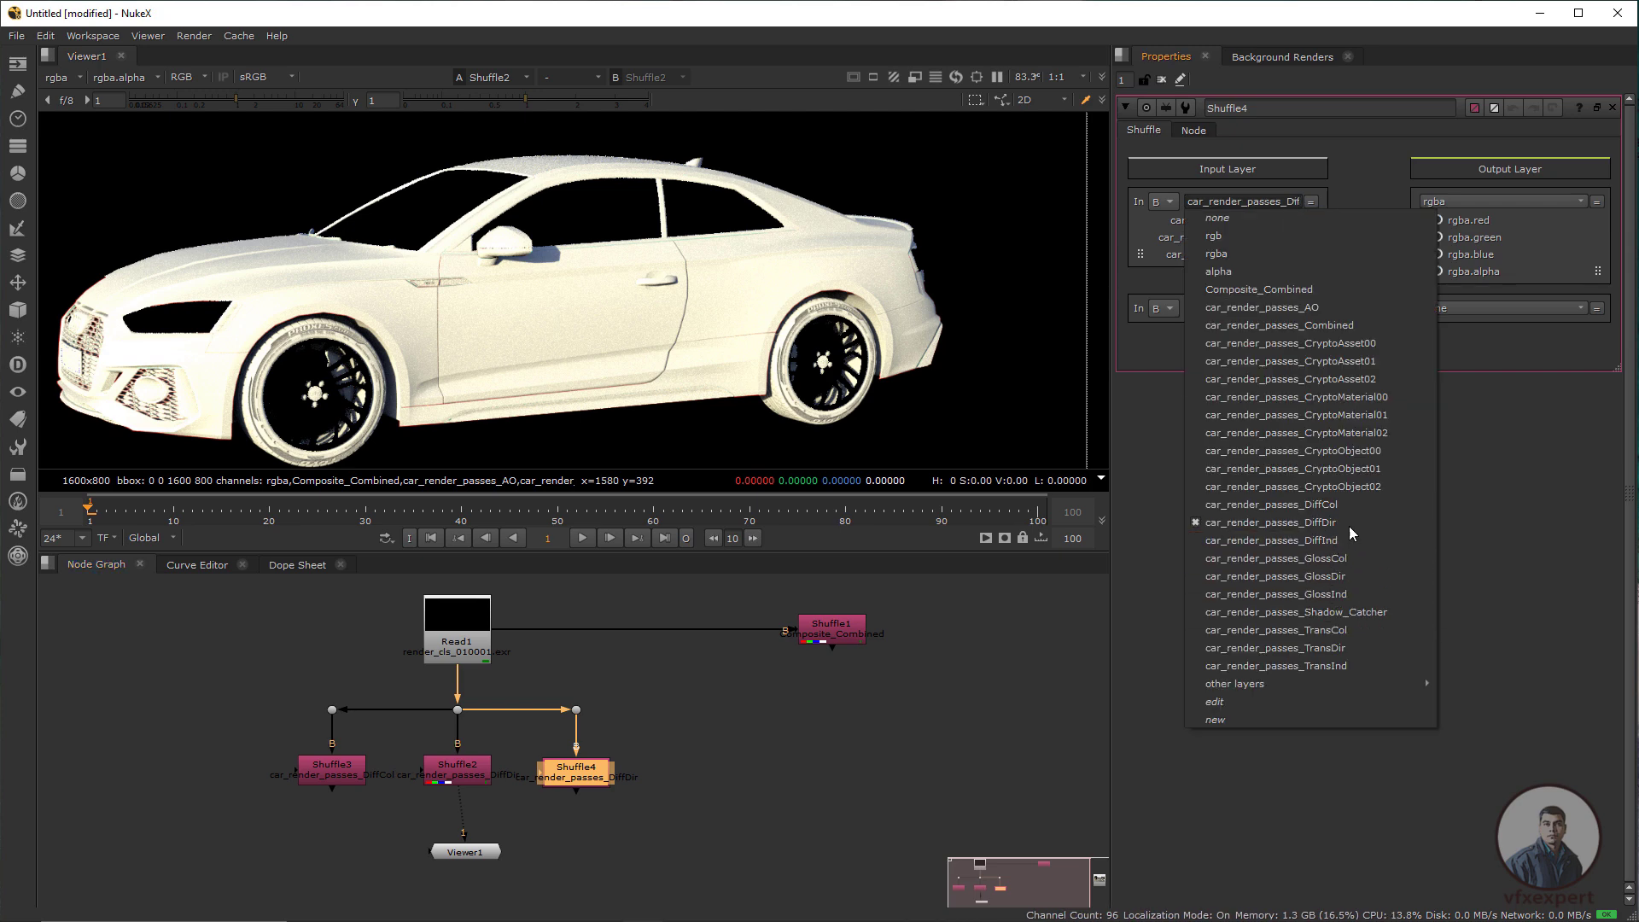
left_click(1333, 541)
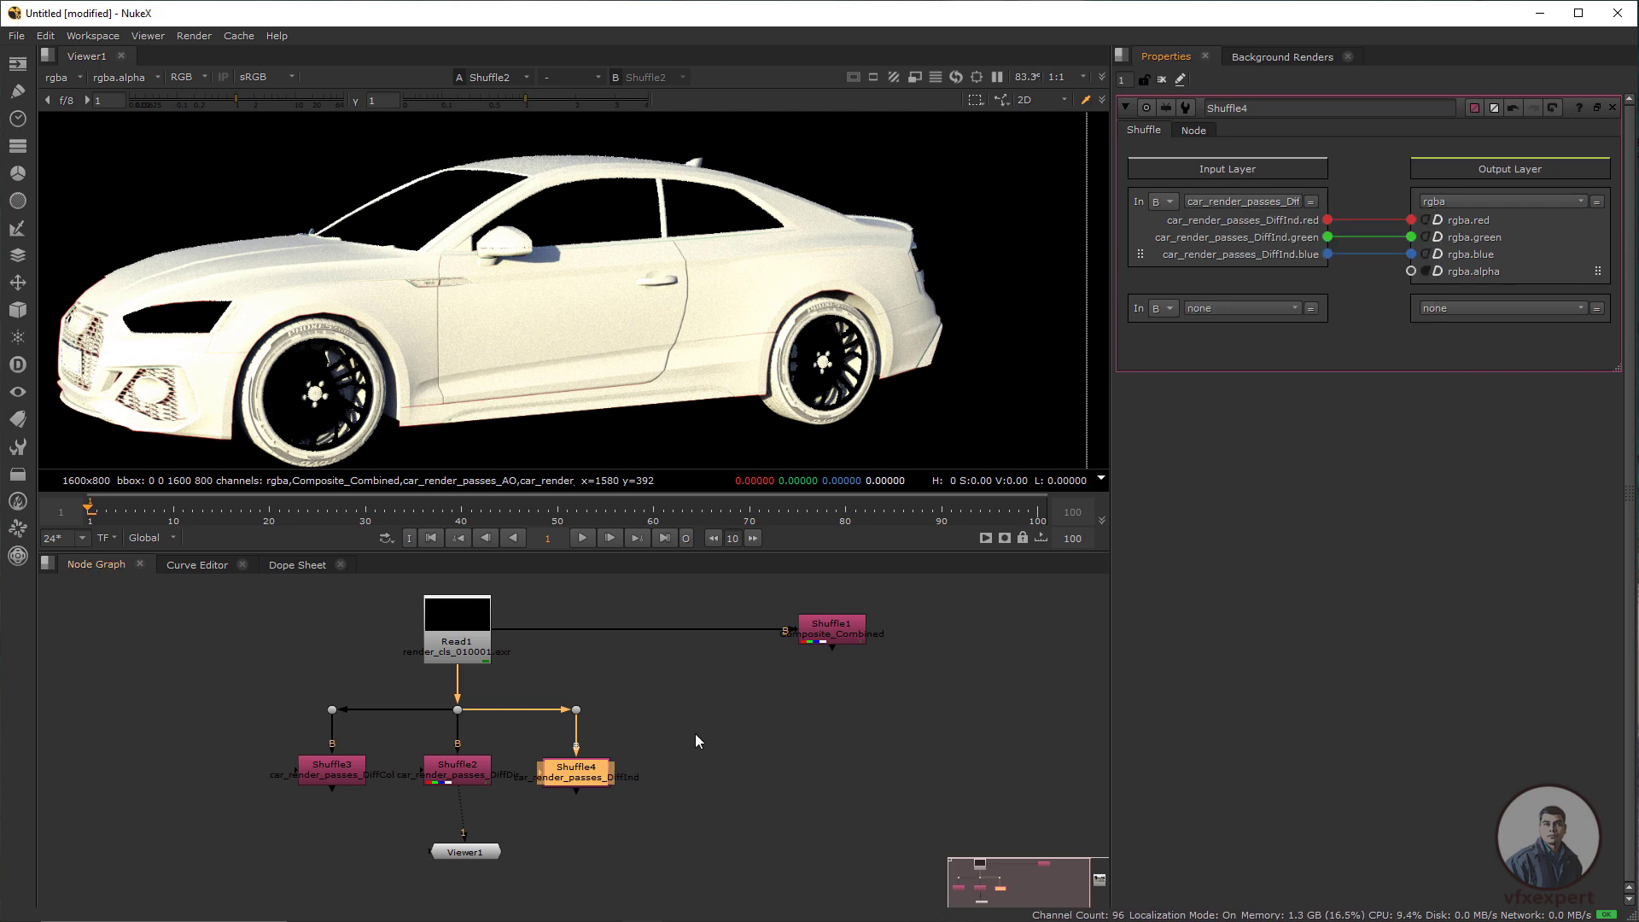
Move the viewer node further down below the DiffDir Shuffle node to free space for merging
left_click(758, 773)
scroll(700, 768, "up", 3)
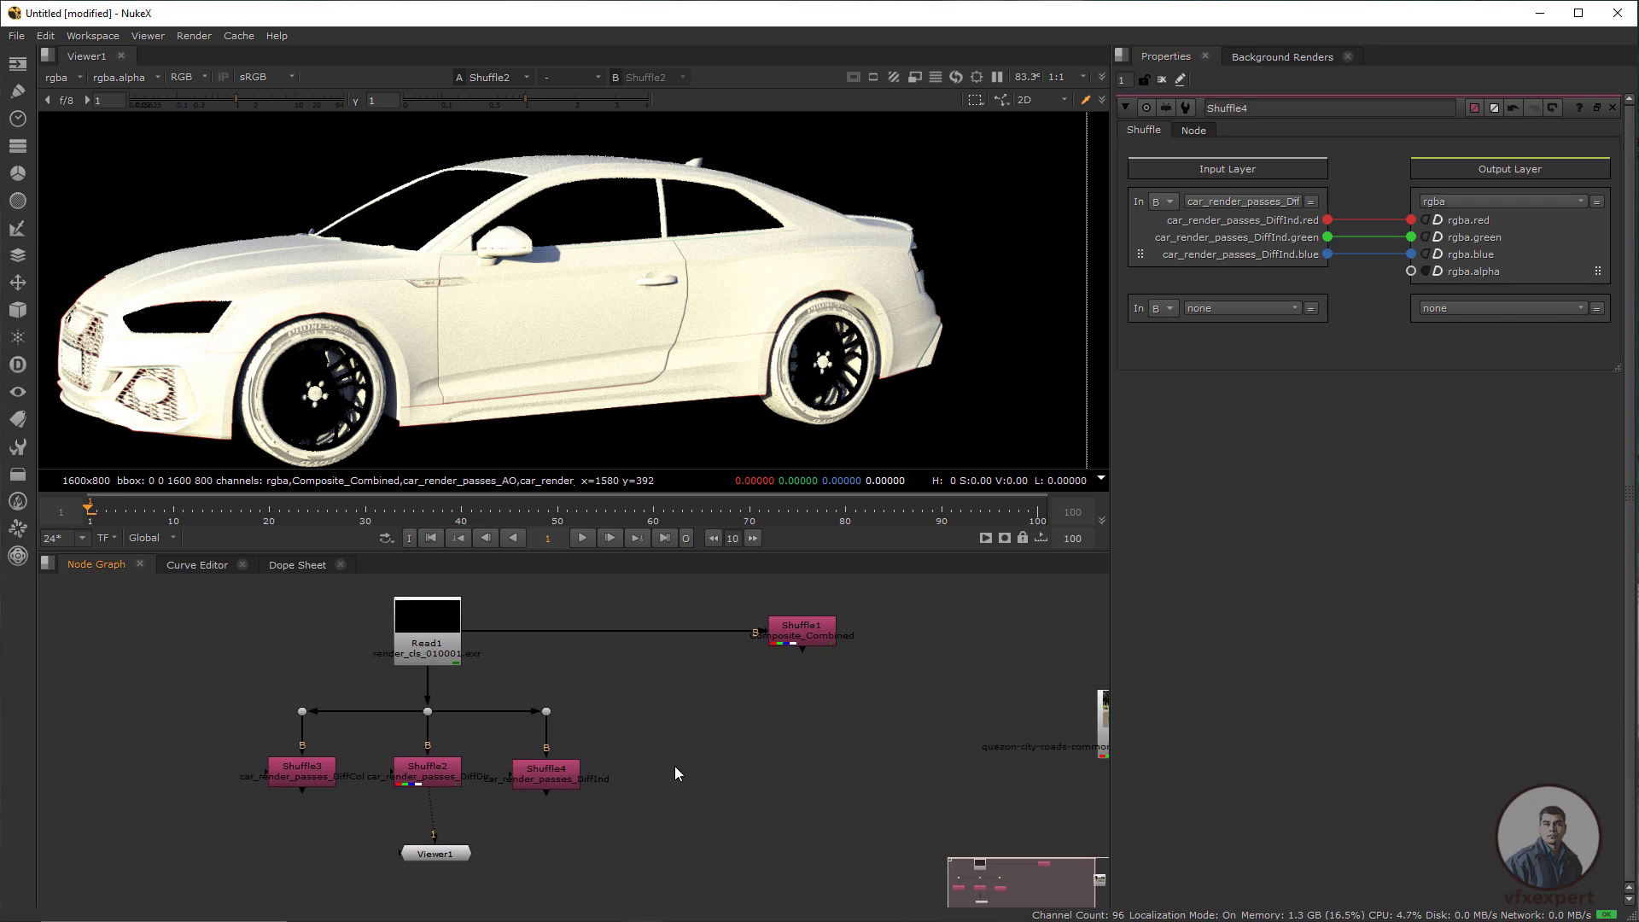
left_click(319, 756)
left_click(520, 761)
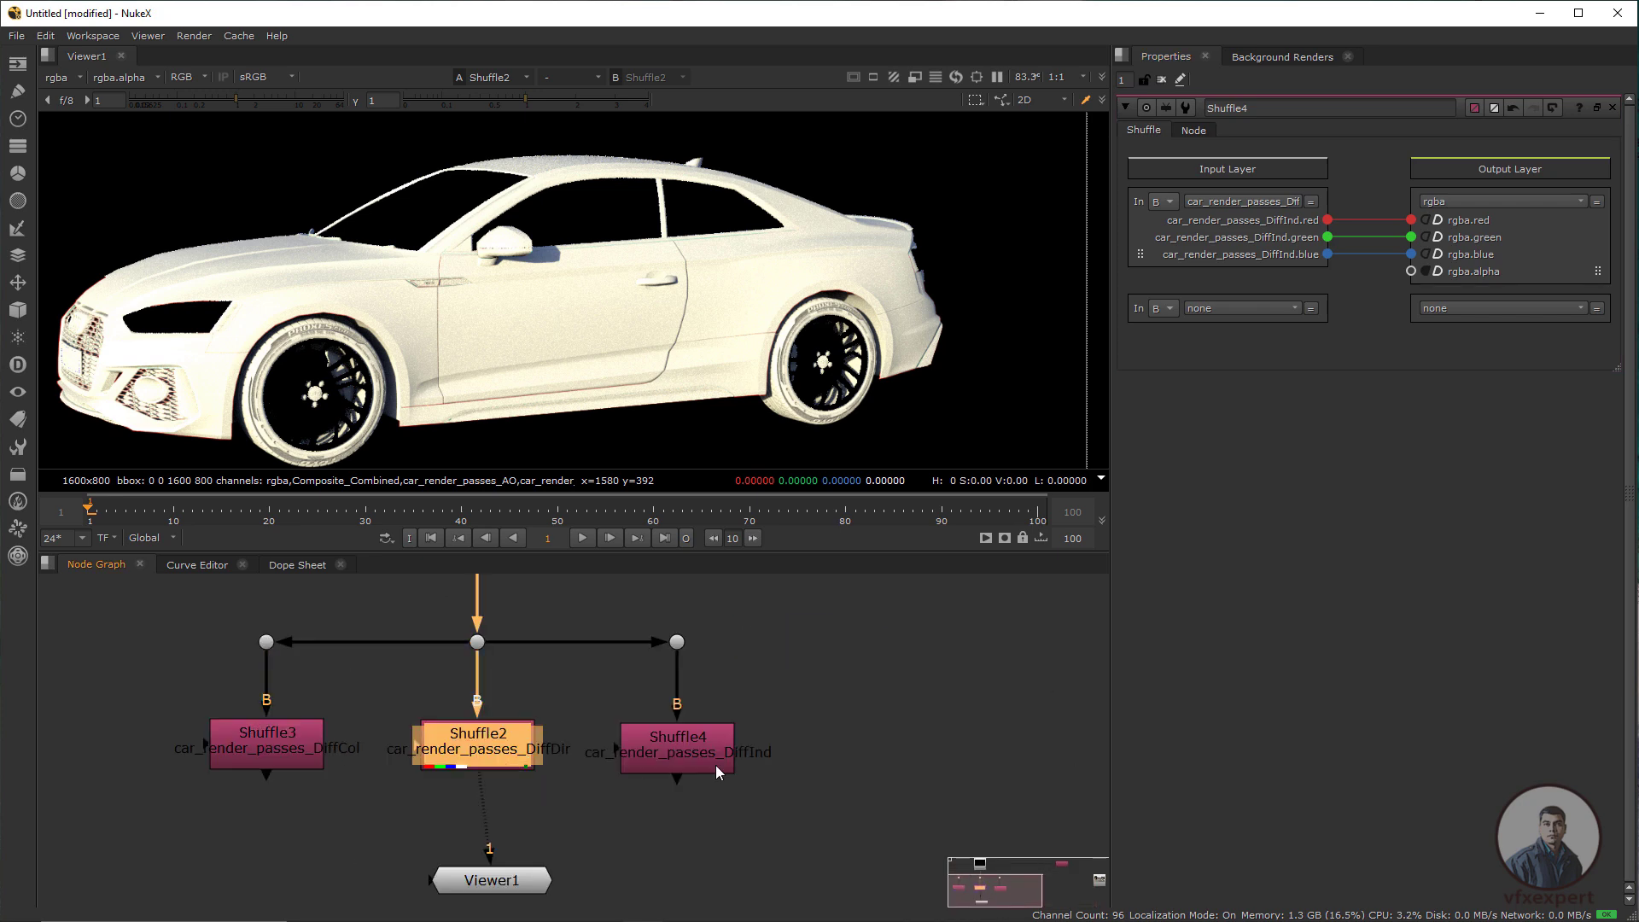
scroll(566, 736, "down", 3)
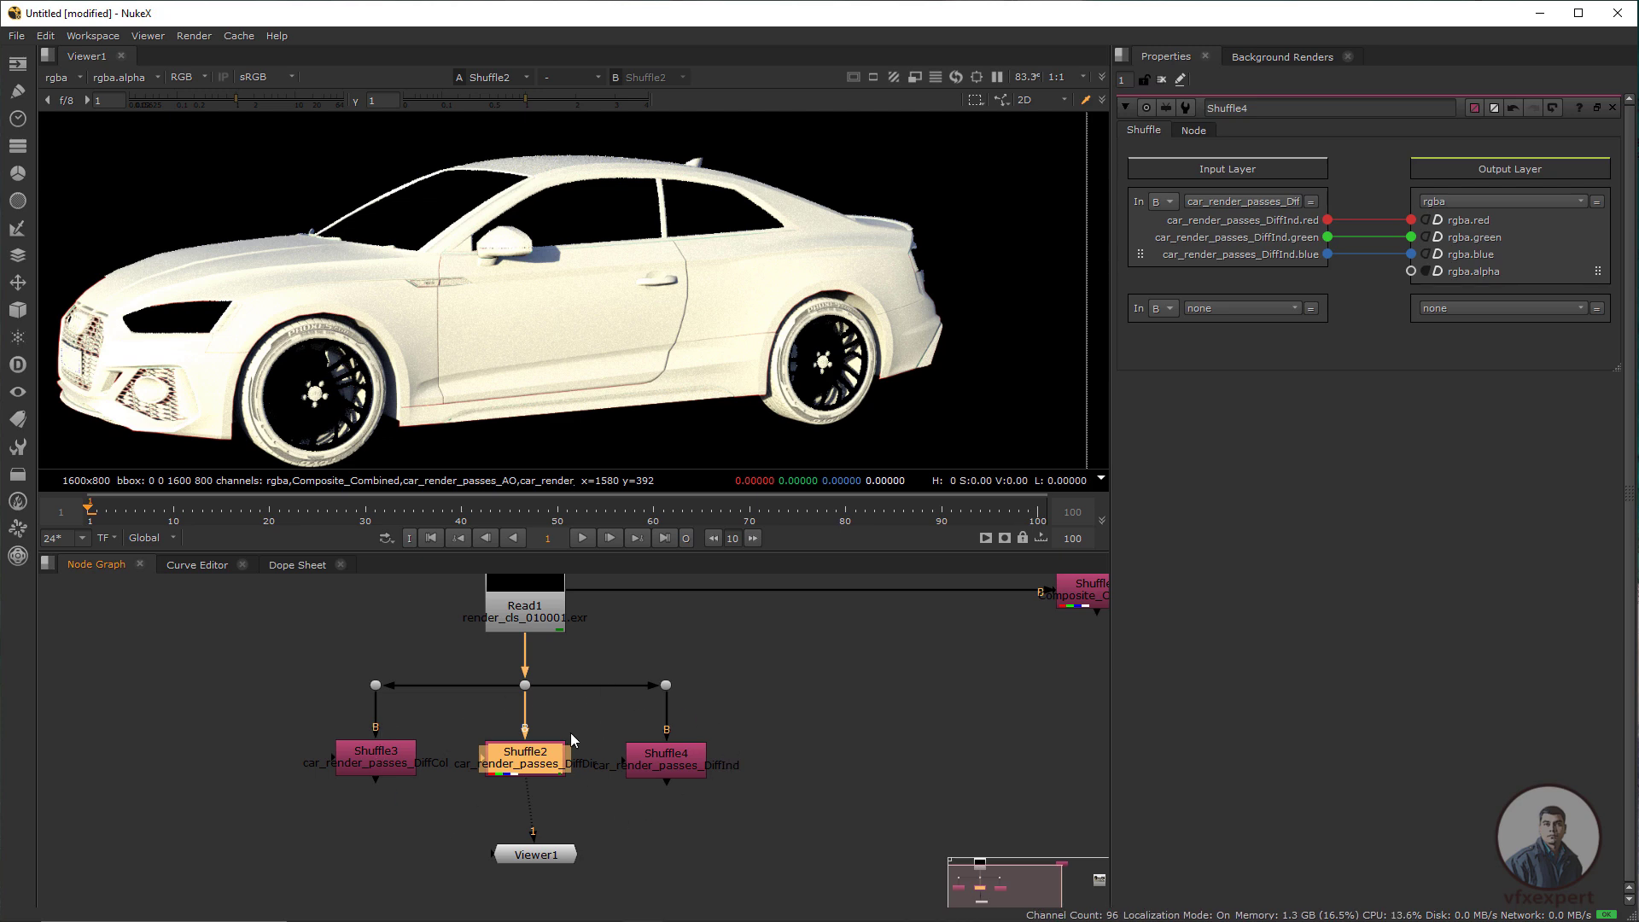
left_click(627, 824)
left_click_drag(546, 856, 541, 883)
left_click_drag(537, 820, 526, 810)
scroll(512, 815, "down", 2)
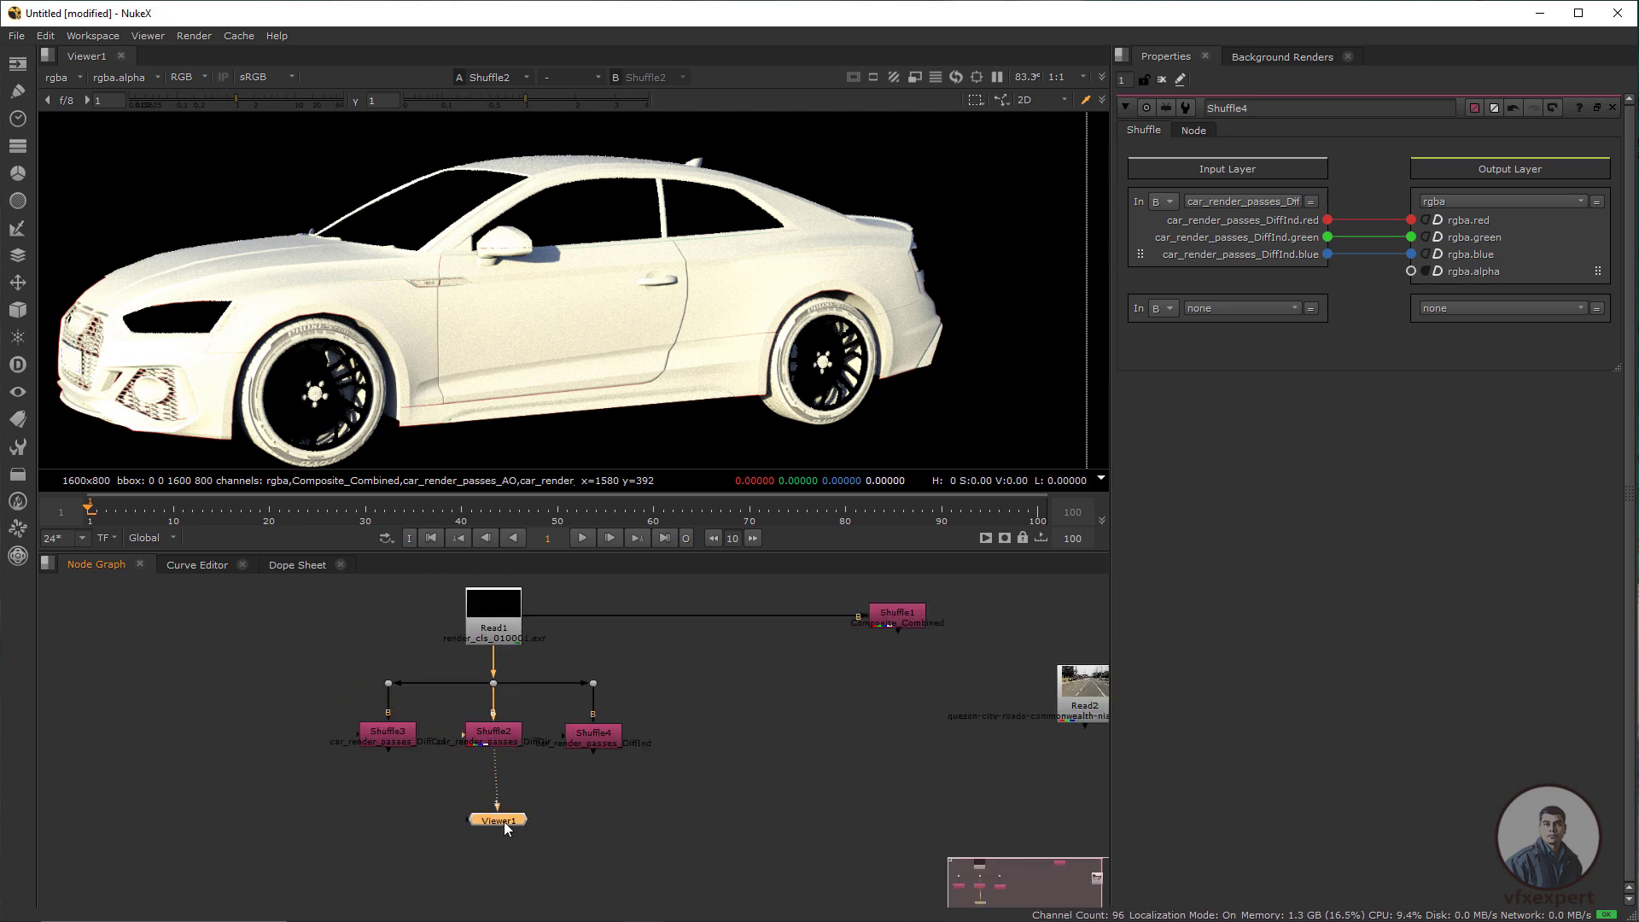
Add a Merge node below the shuffles, connecting its B input to the DiffDir Shuffle and its A input to the DiffInd Shuffle
left_click(590, 833)
key("m")
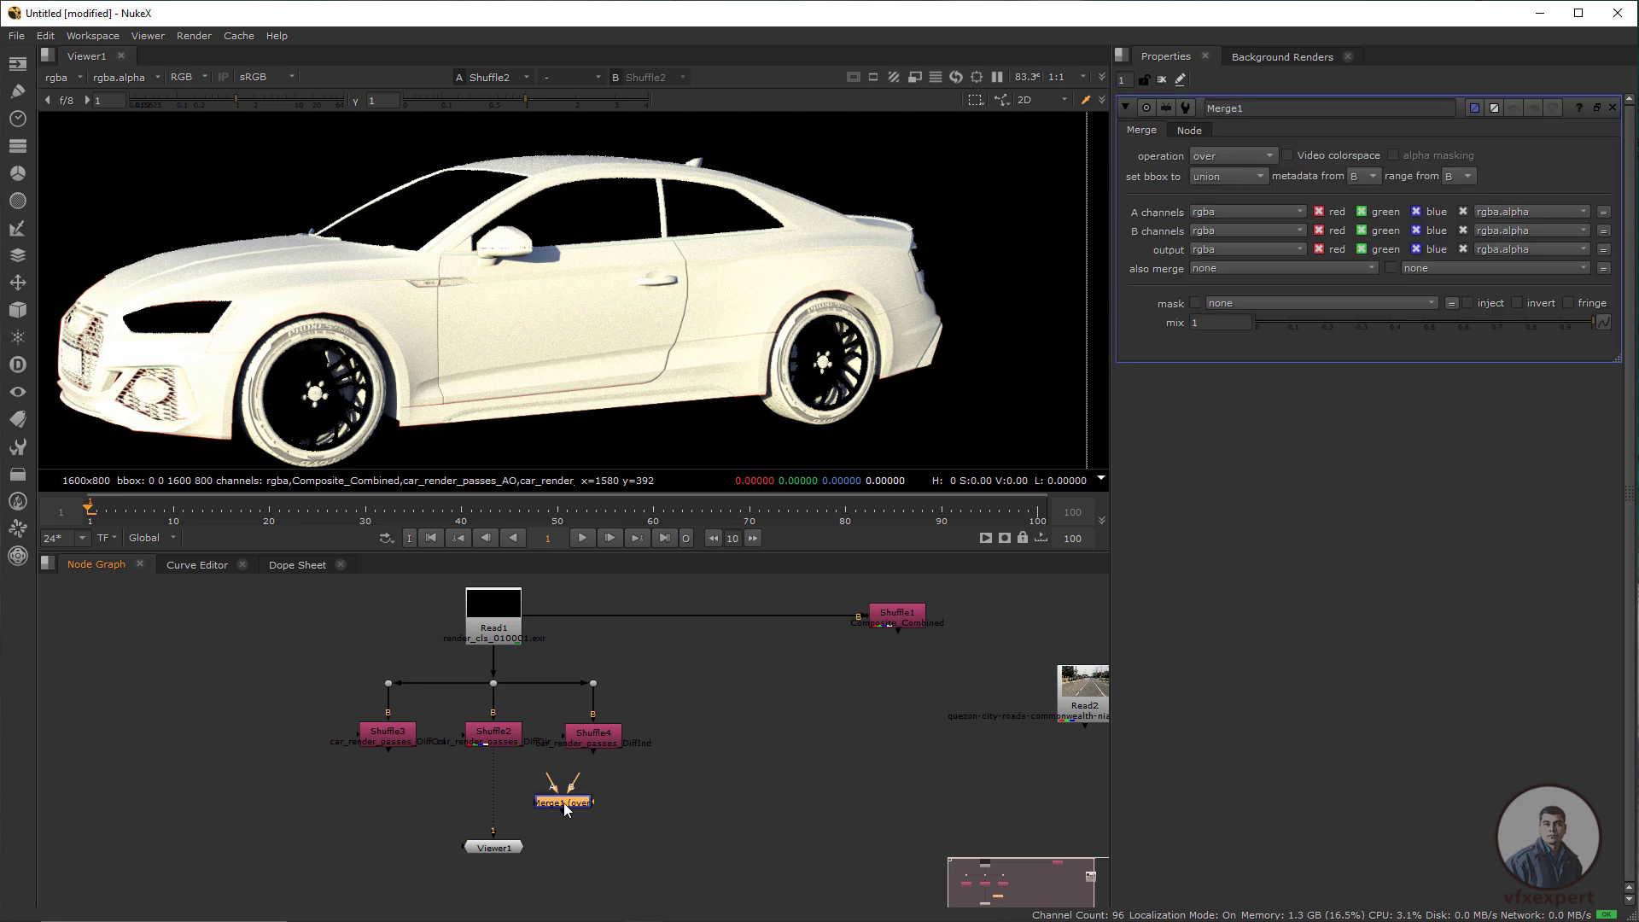
scroll(577, 806, "up", 2)
left_click_drag(579, 842, 540, 810)
left_click_drag(539, 782, 444, 697)
left_click_drag(510, 777, 628, 698)
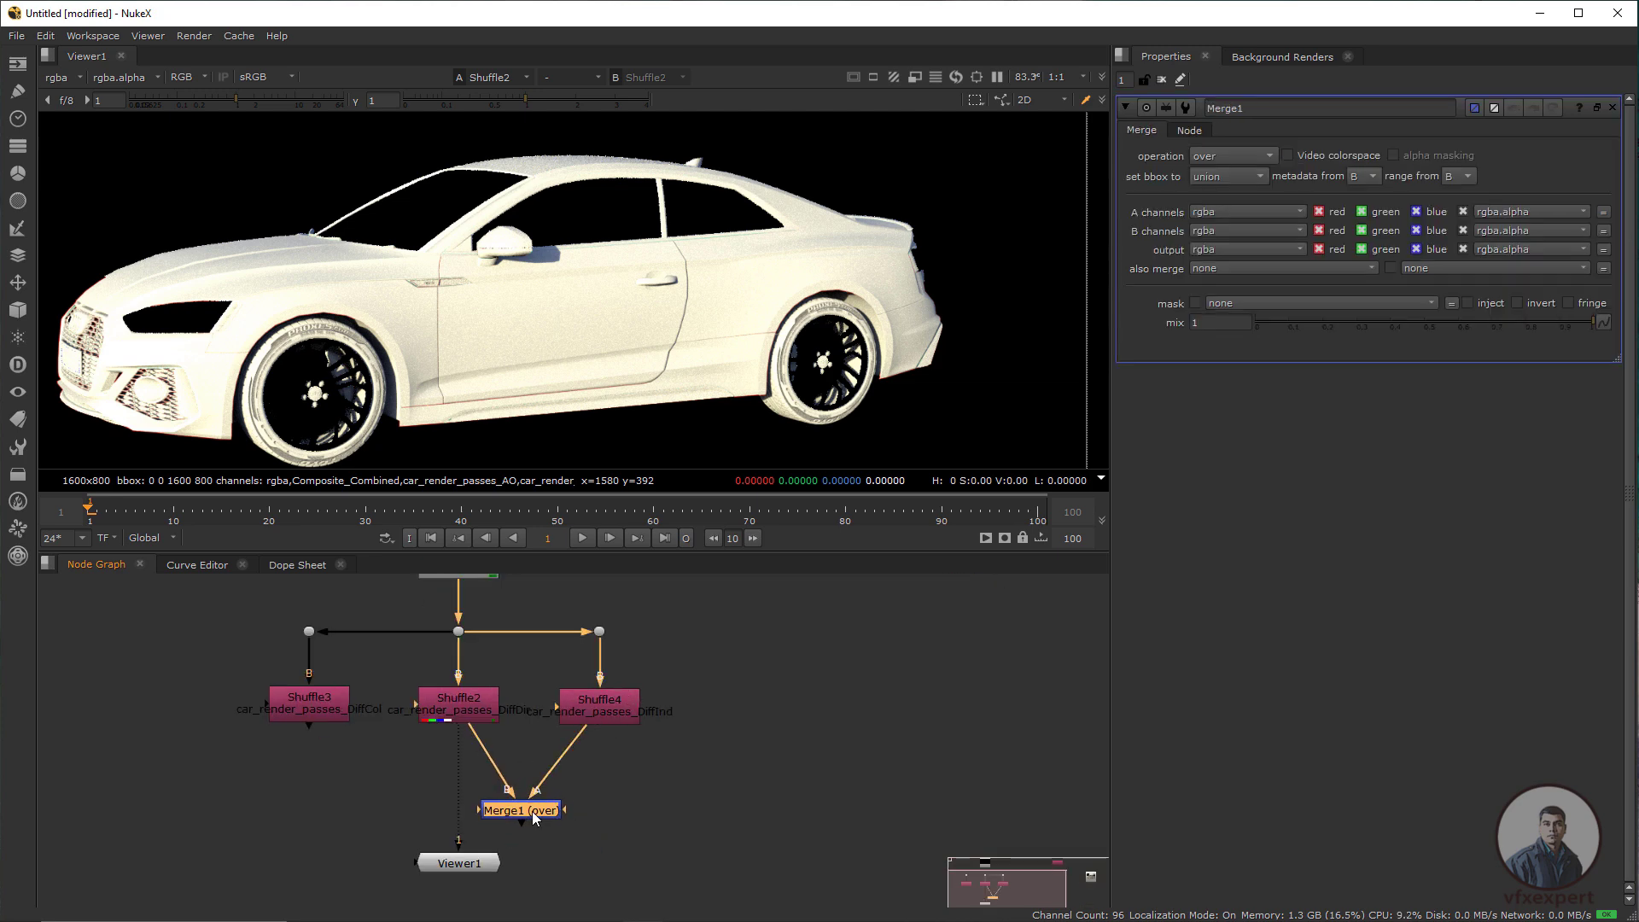
left_click_drag(534, 813, 530, 813)
left_click(616, 698)
left_click(473, 701)
left_click(589, 707)
left_click(463, 714)
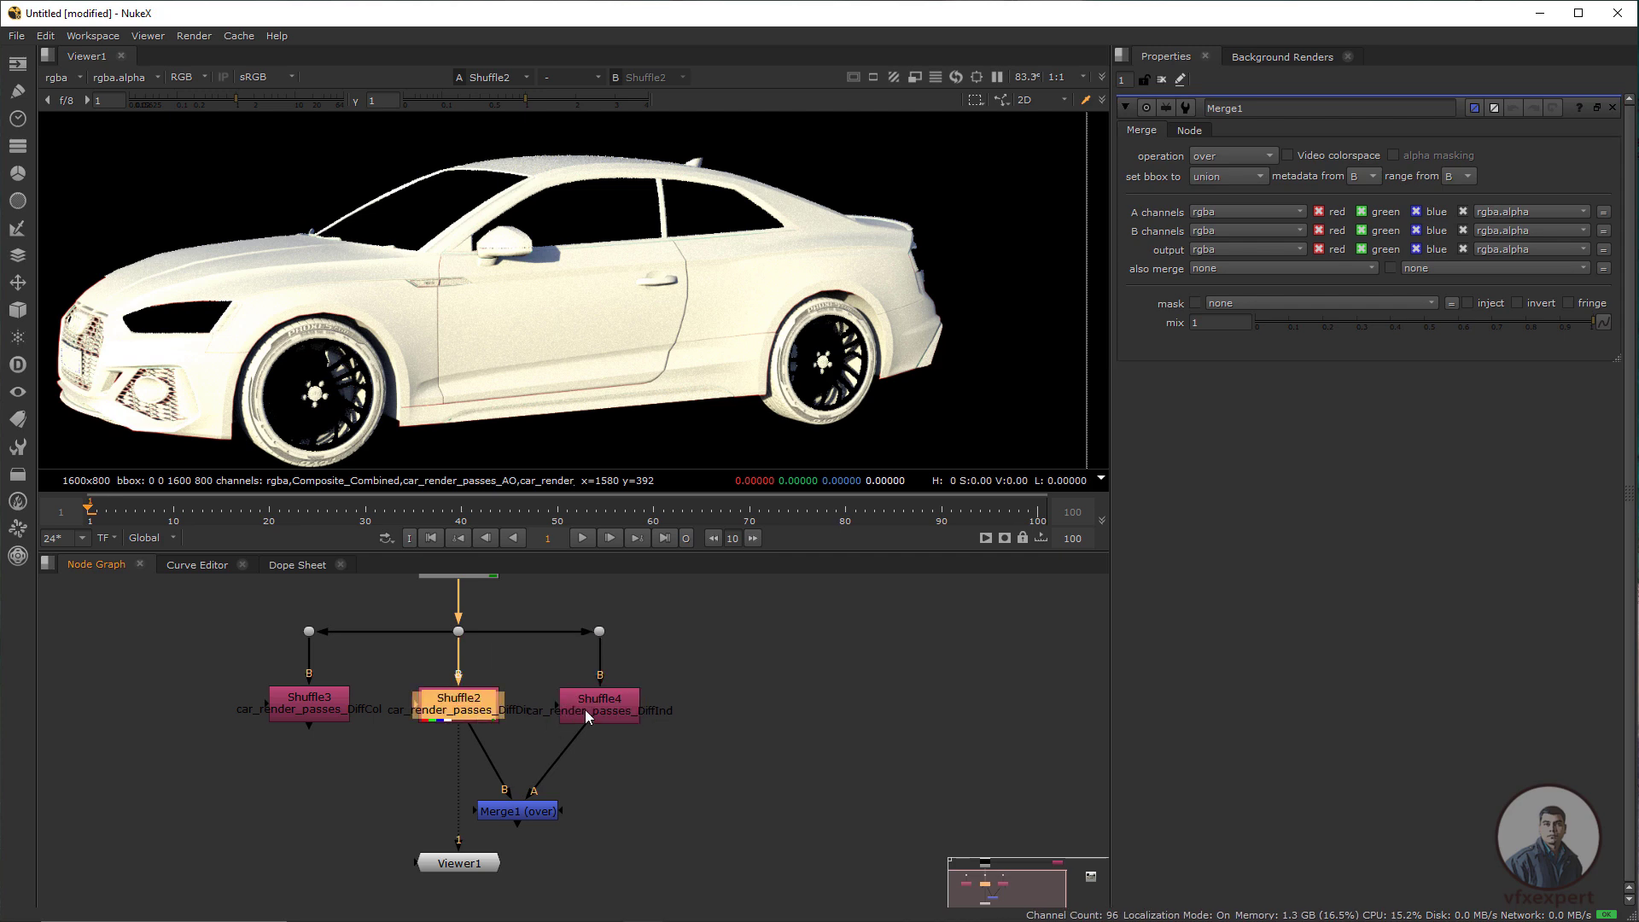
left_click(585, 709)
Connect the viewer to the Merge node and set the merge operation to plus
left_click(540, 813)
left_click_drag(543, 821, 548, 820)
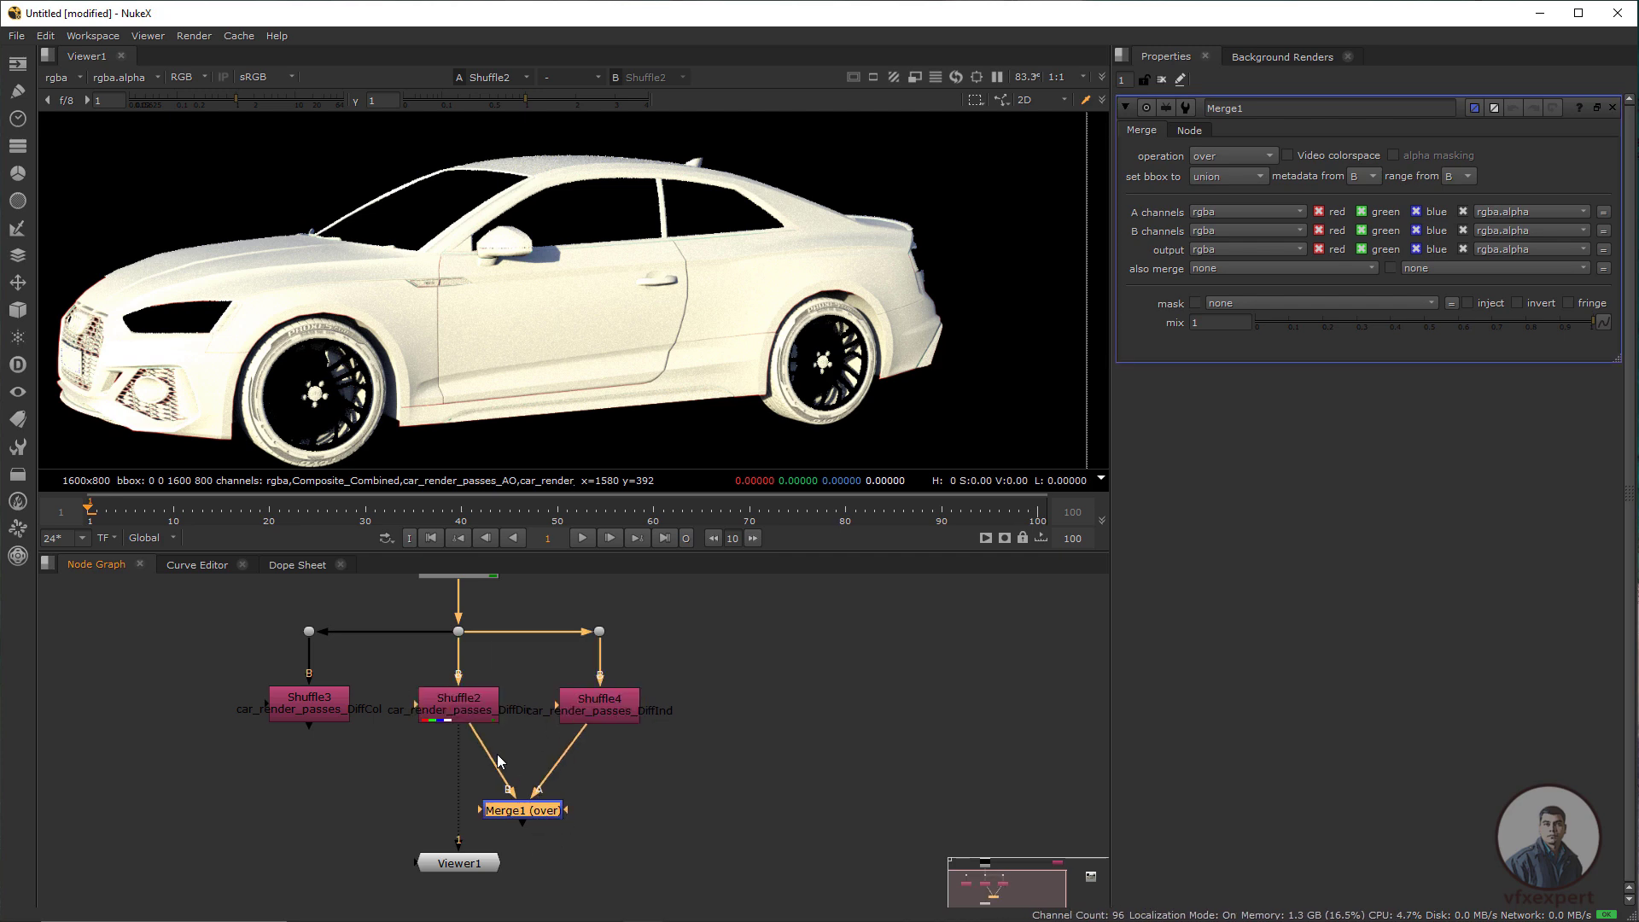
left_click_drag(458, 741, 543, 872)
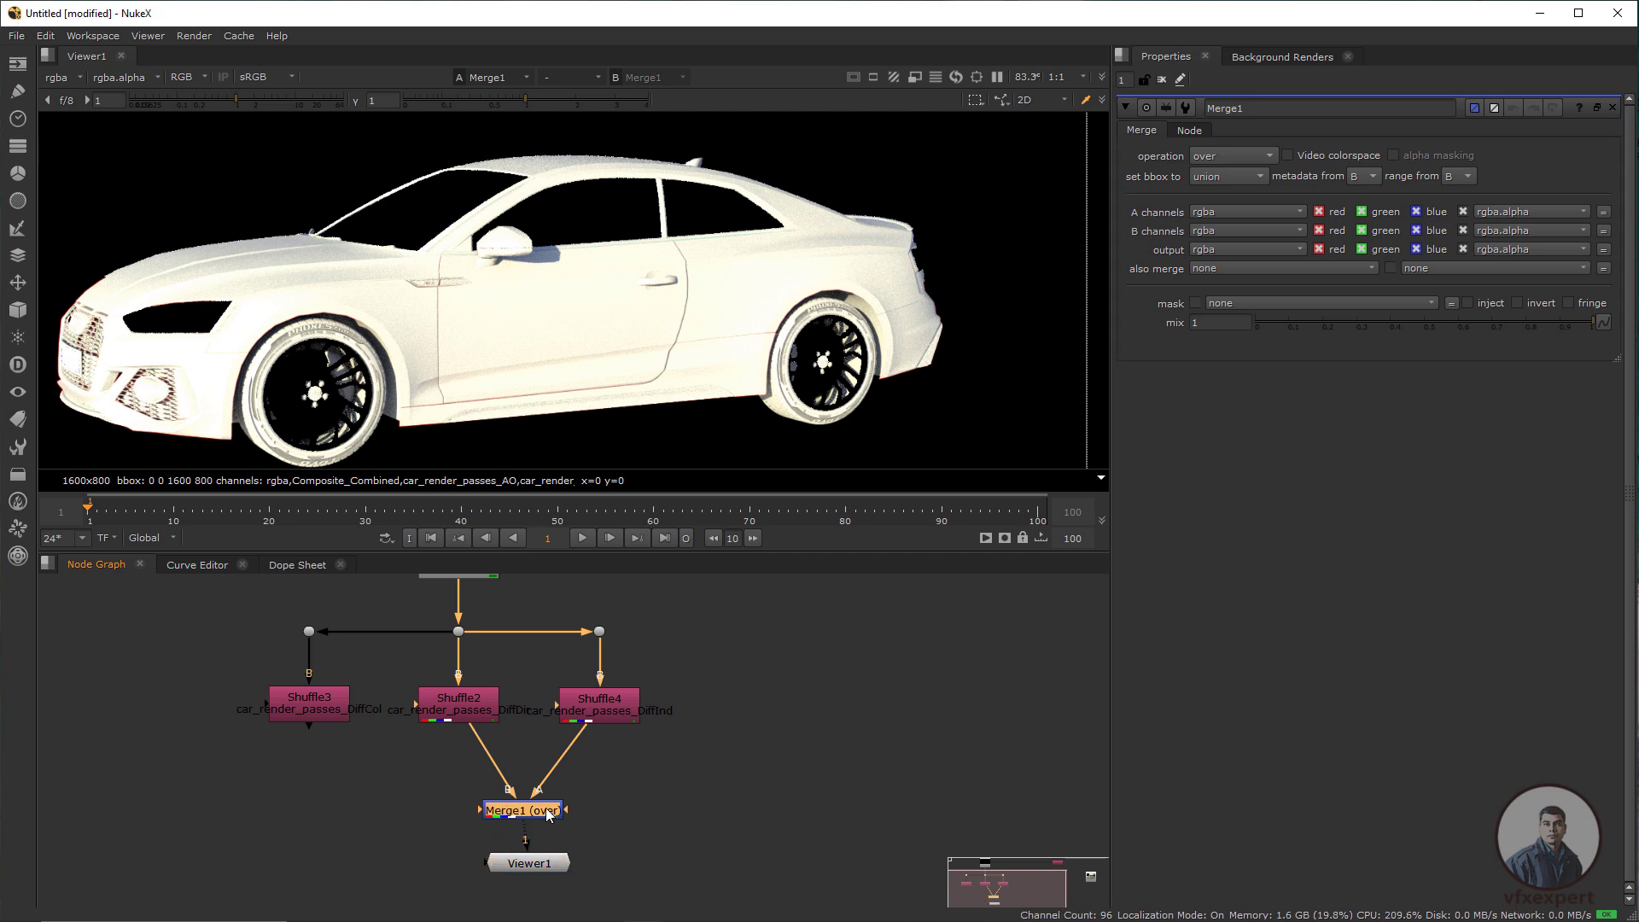
left_click(1232, 155)
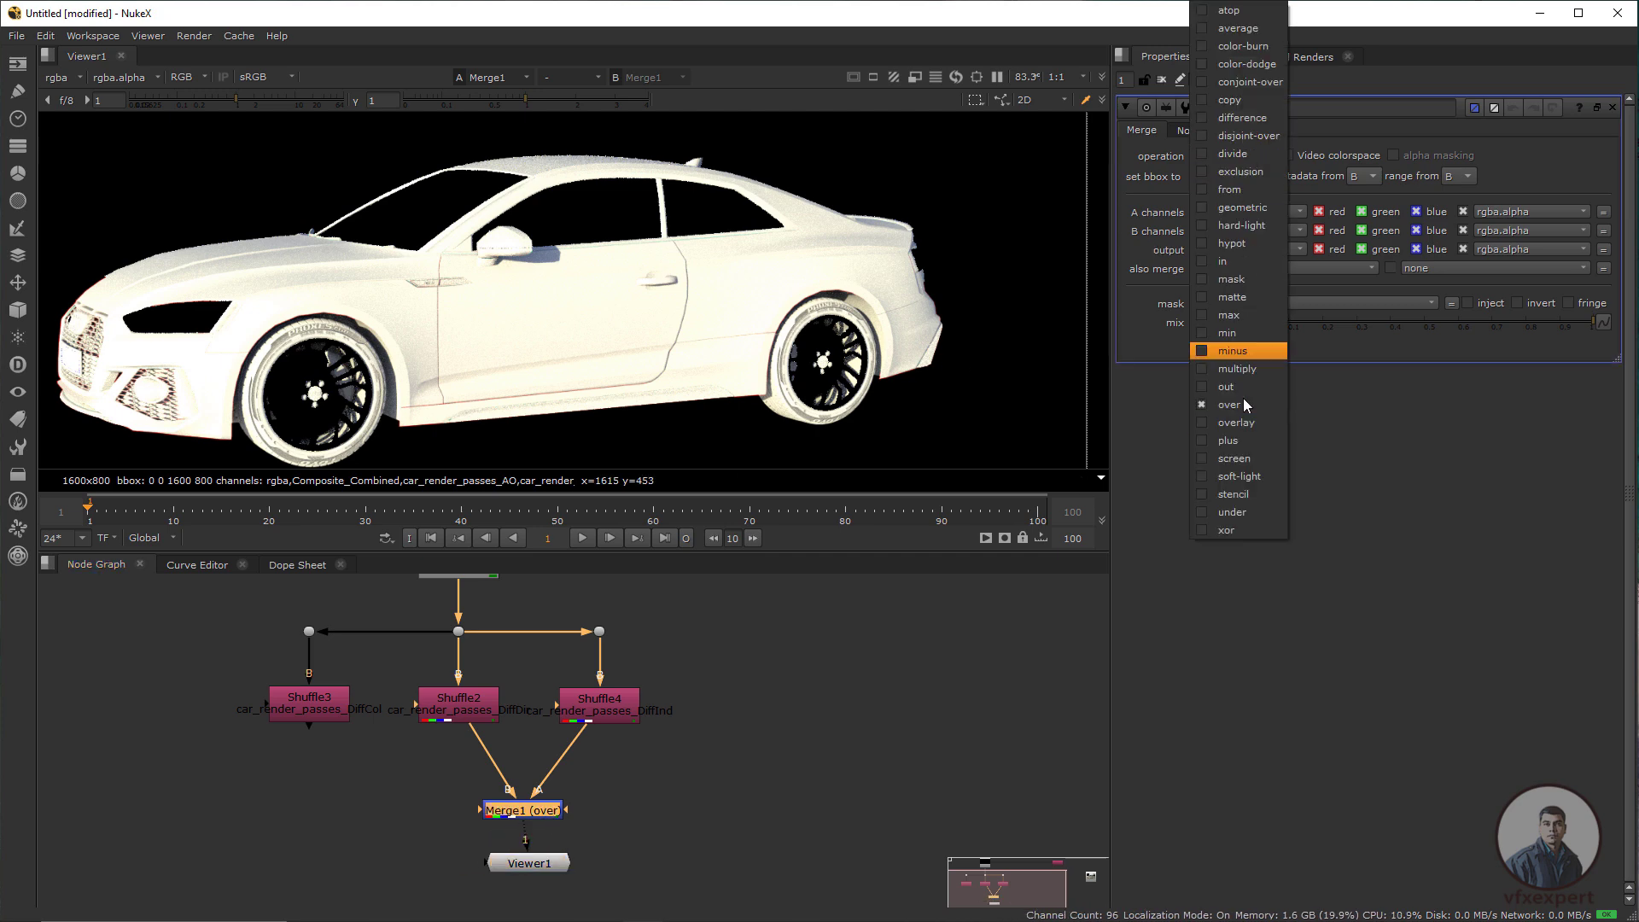
left_click(1227, 441)
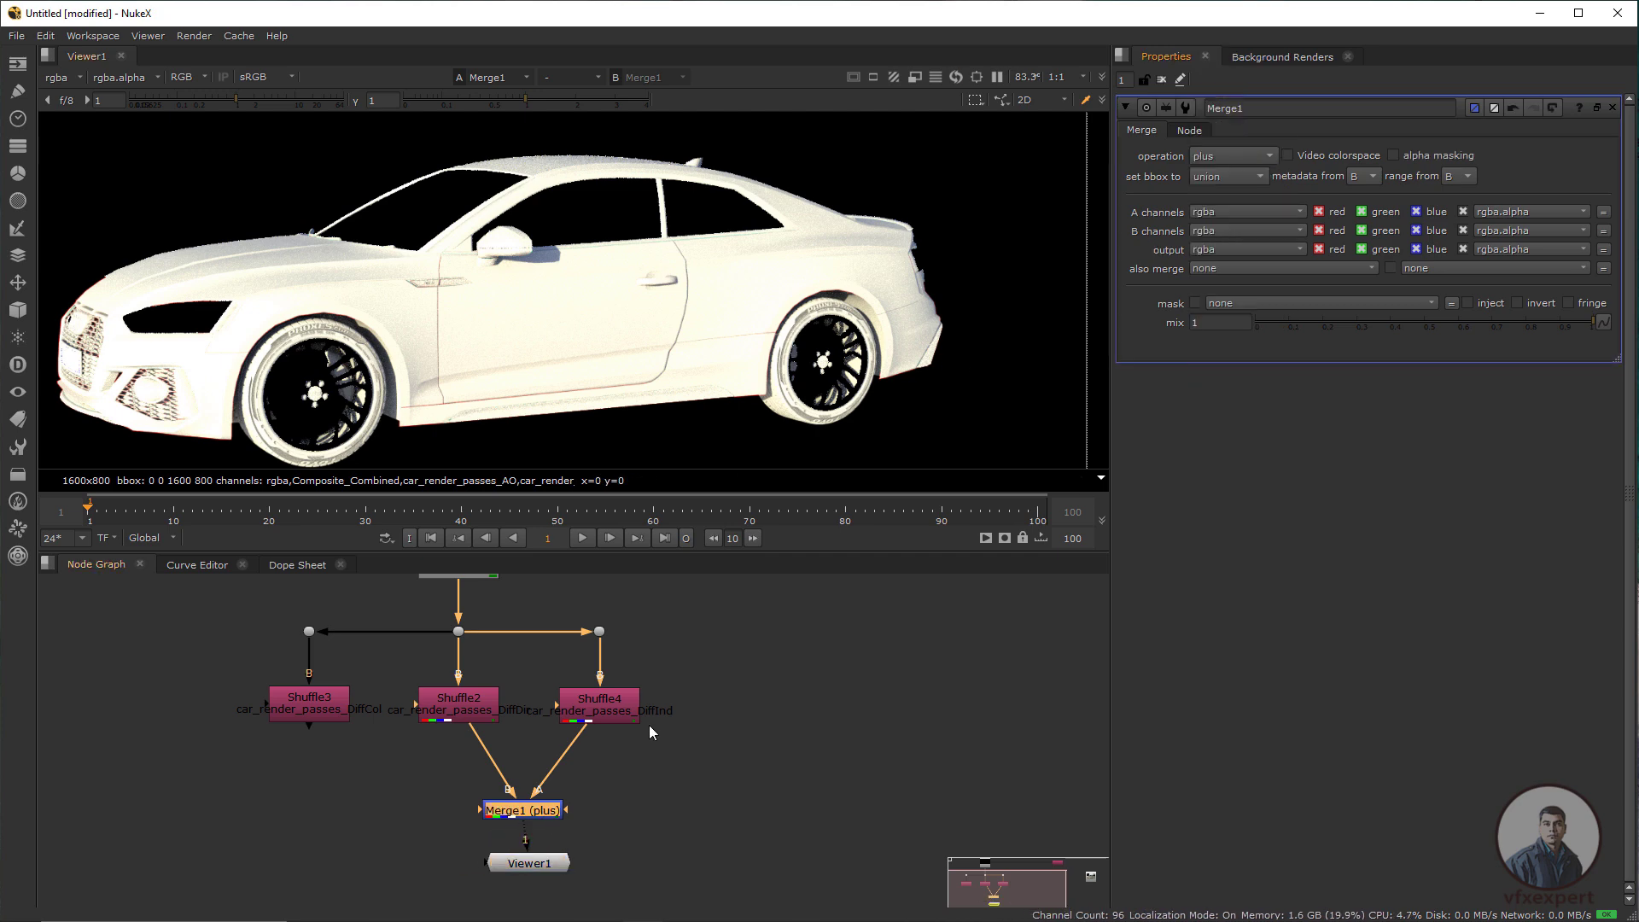
left_click(580, 300)
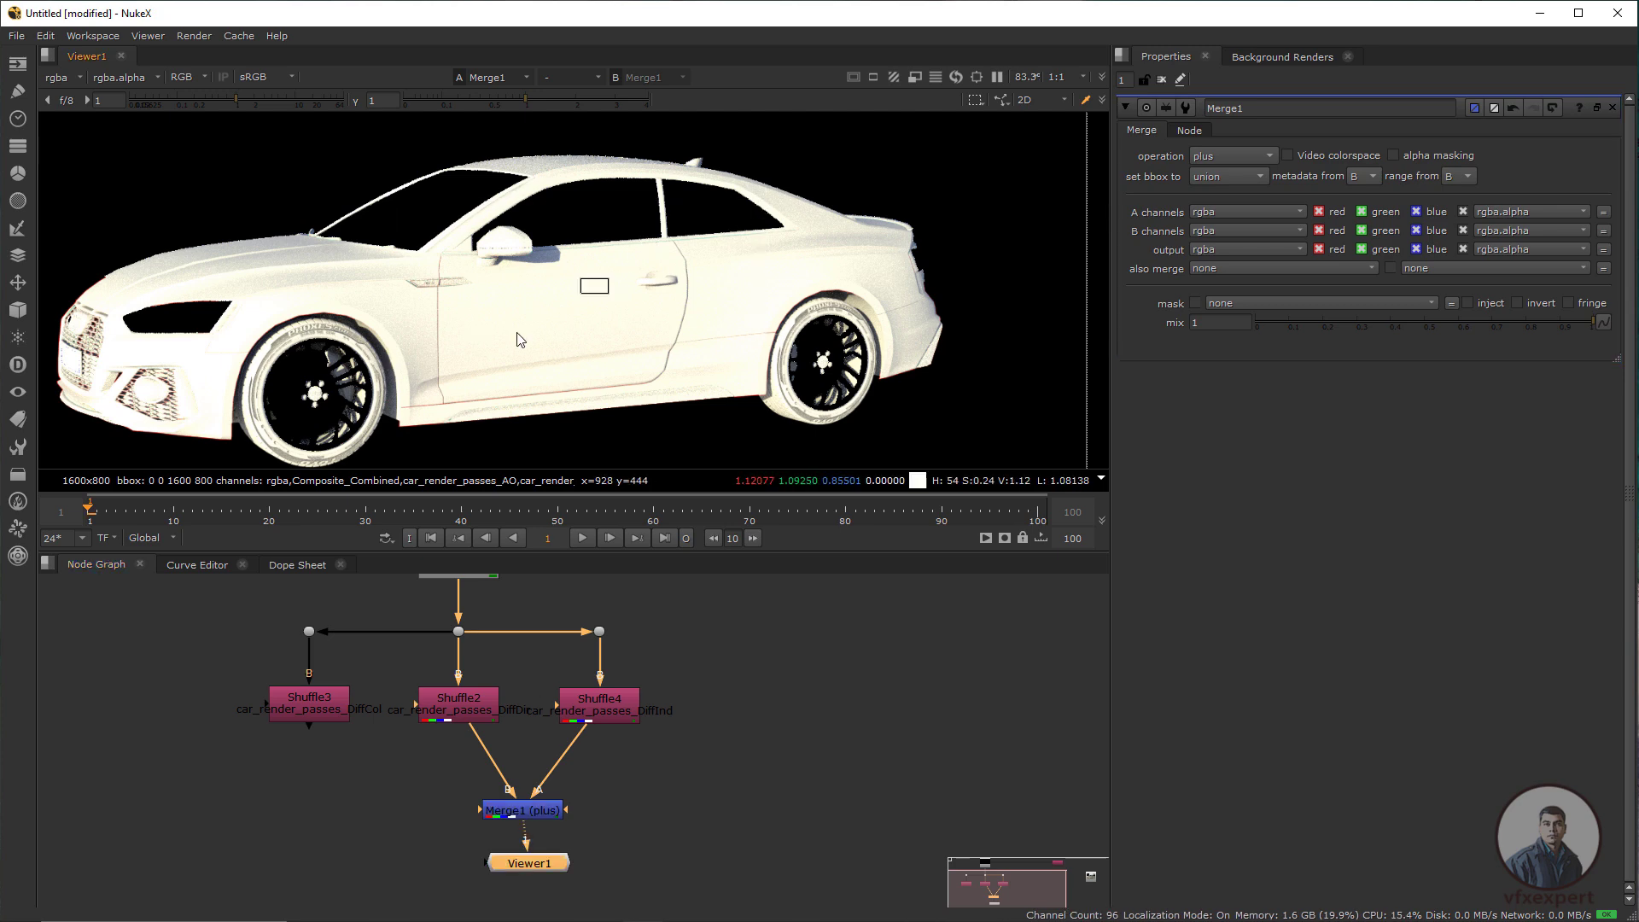
left_click(561, 810)
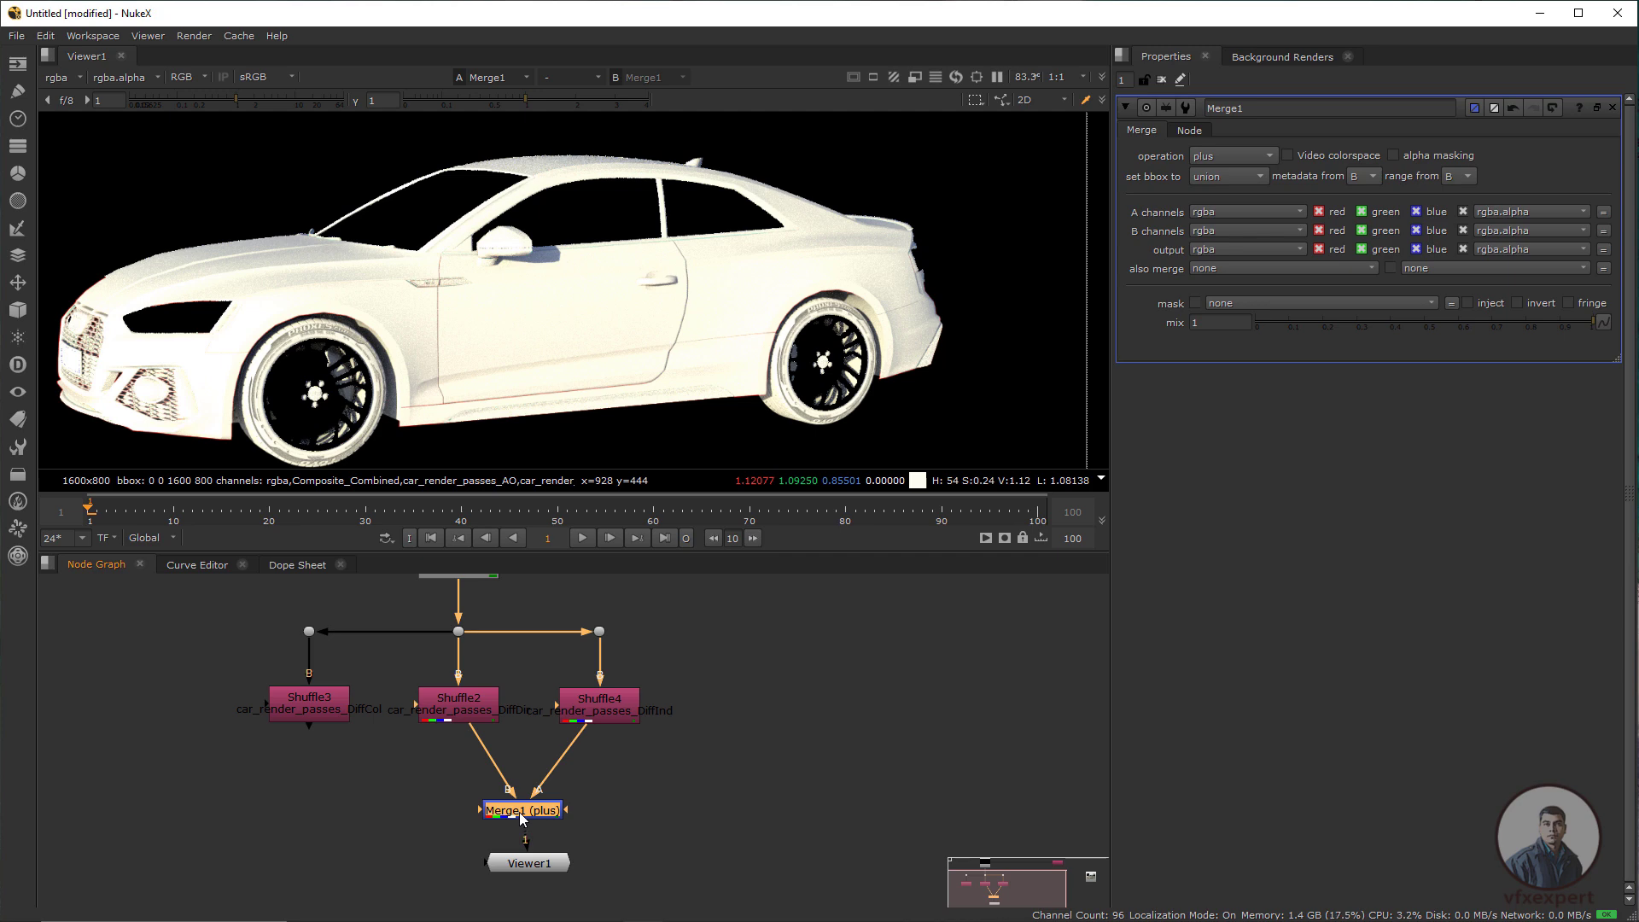
Add a second Merge node below the DiffCol Shuffle, with B connected to that Shuffle and A to the plus Merge
left_click(401, 813)
key("m")
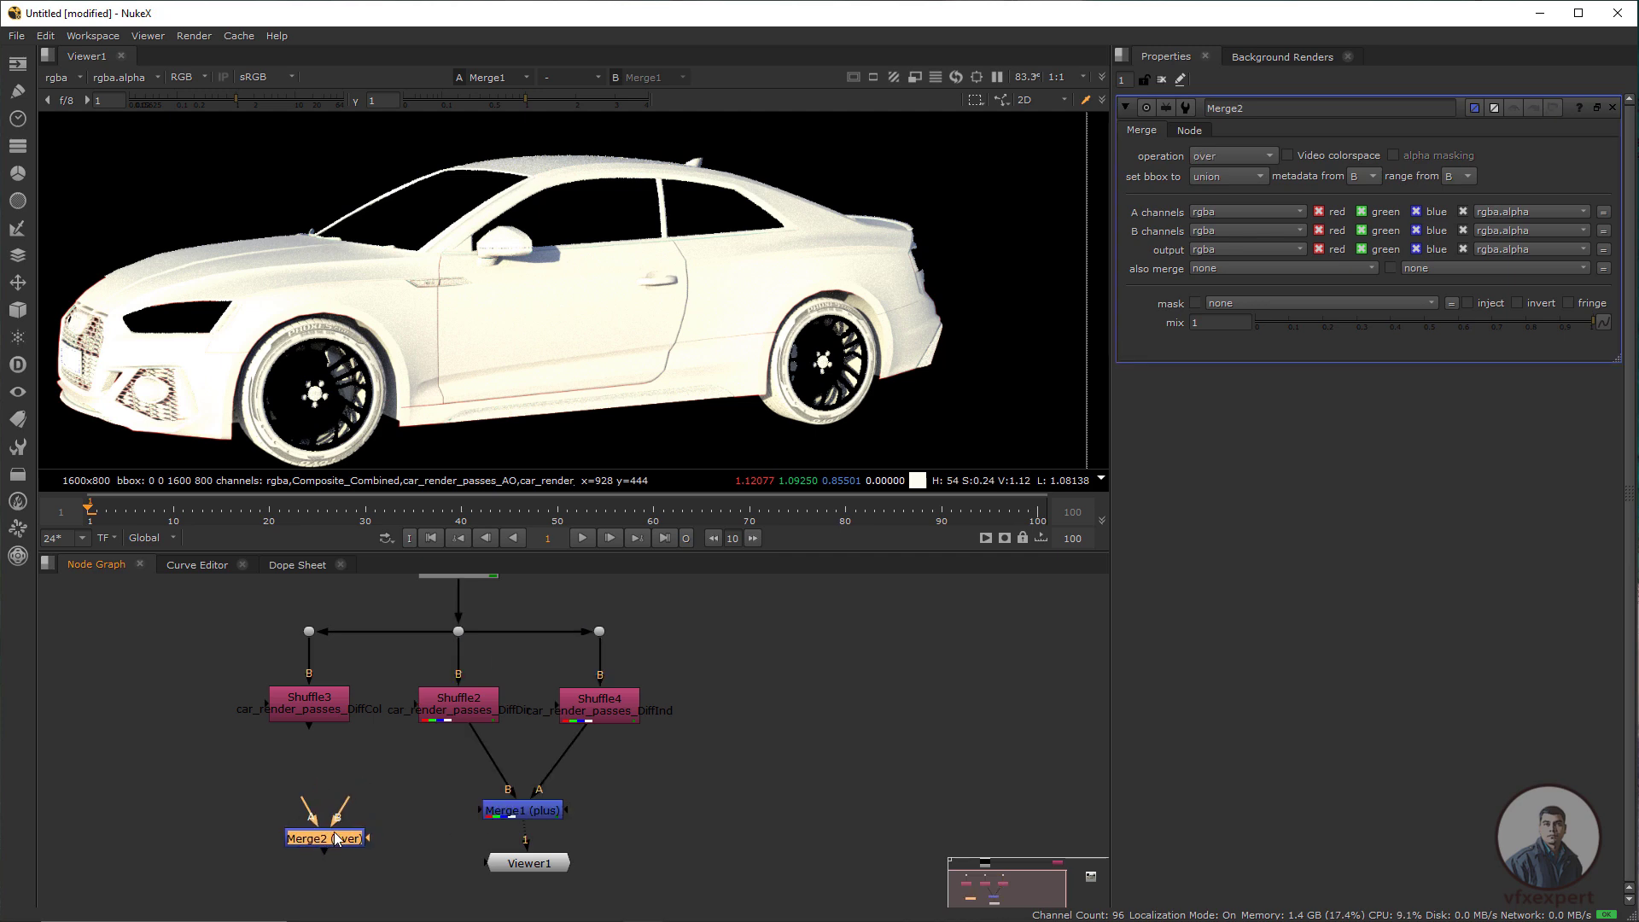
left_click_drag(322, 722, 320, 710)
left_click_drag(338, 840, 533, 896)
left_click(538, 813)
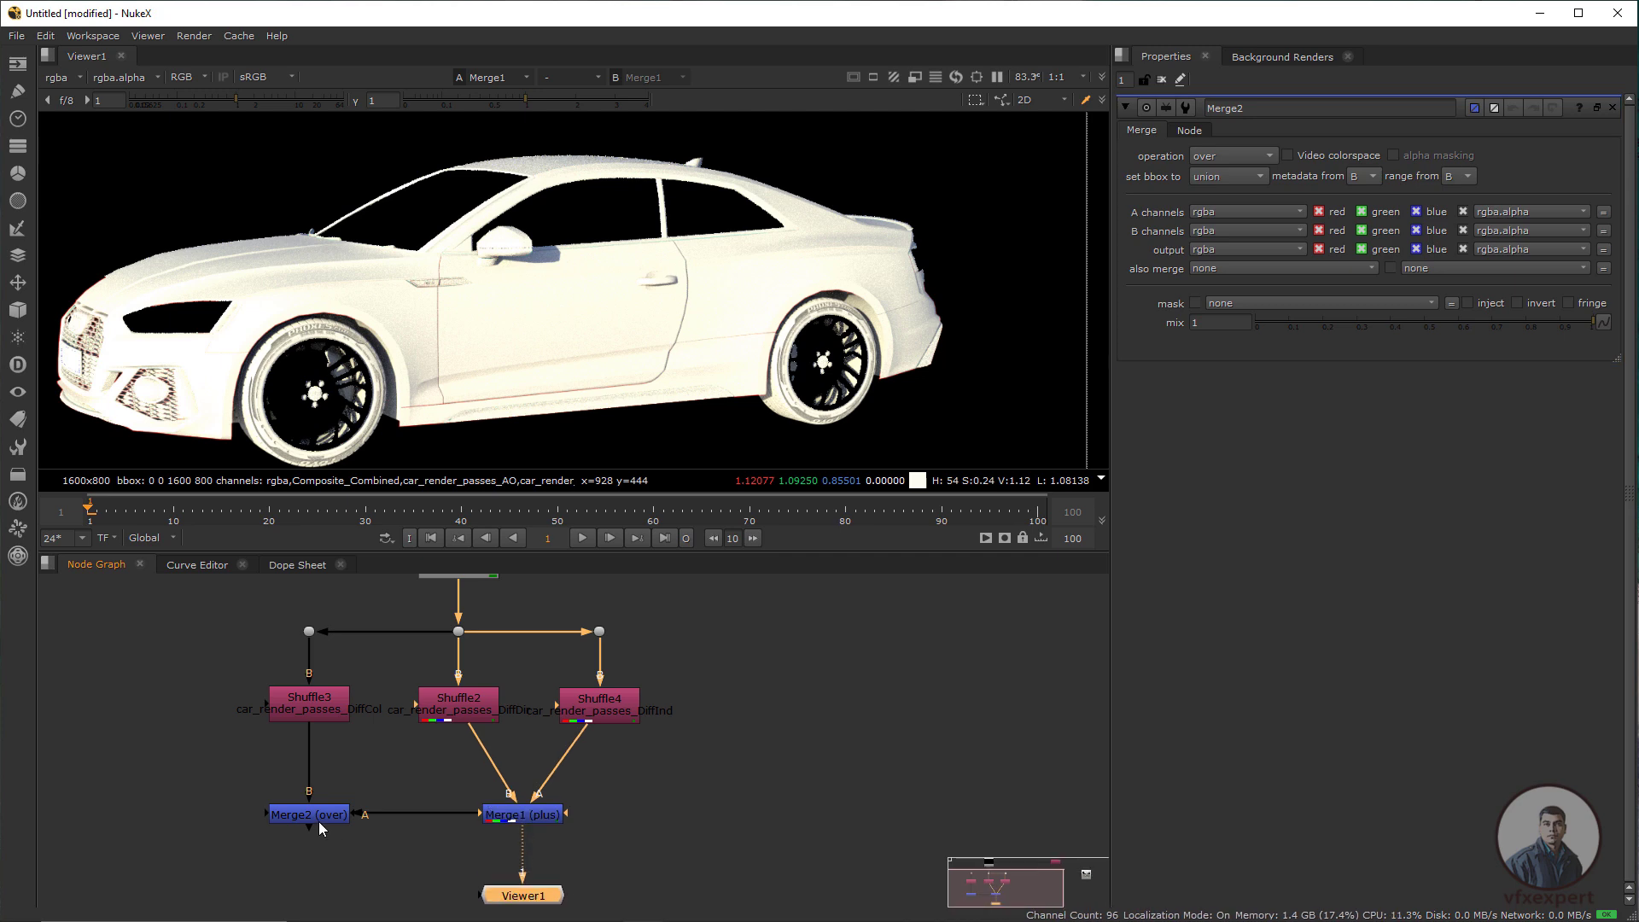
left_click(320, 818)
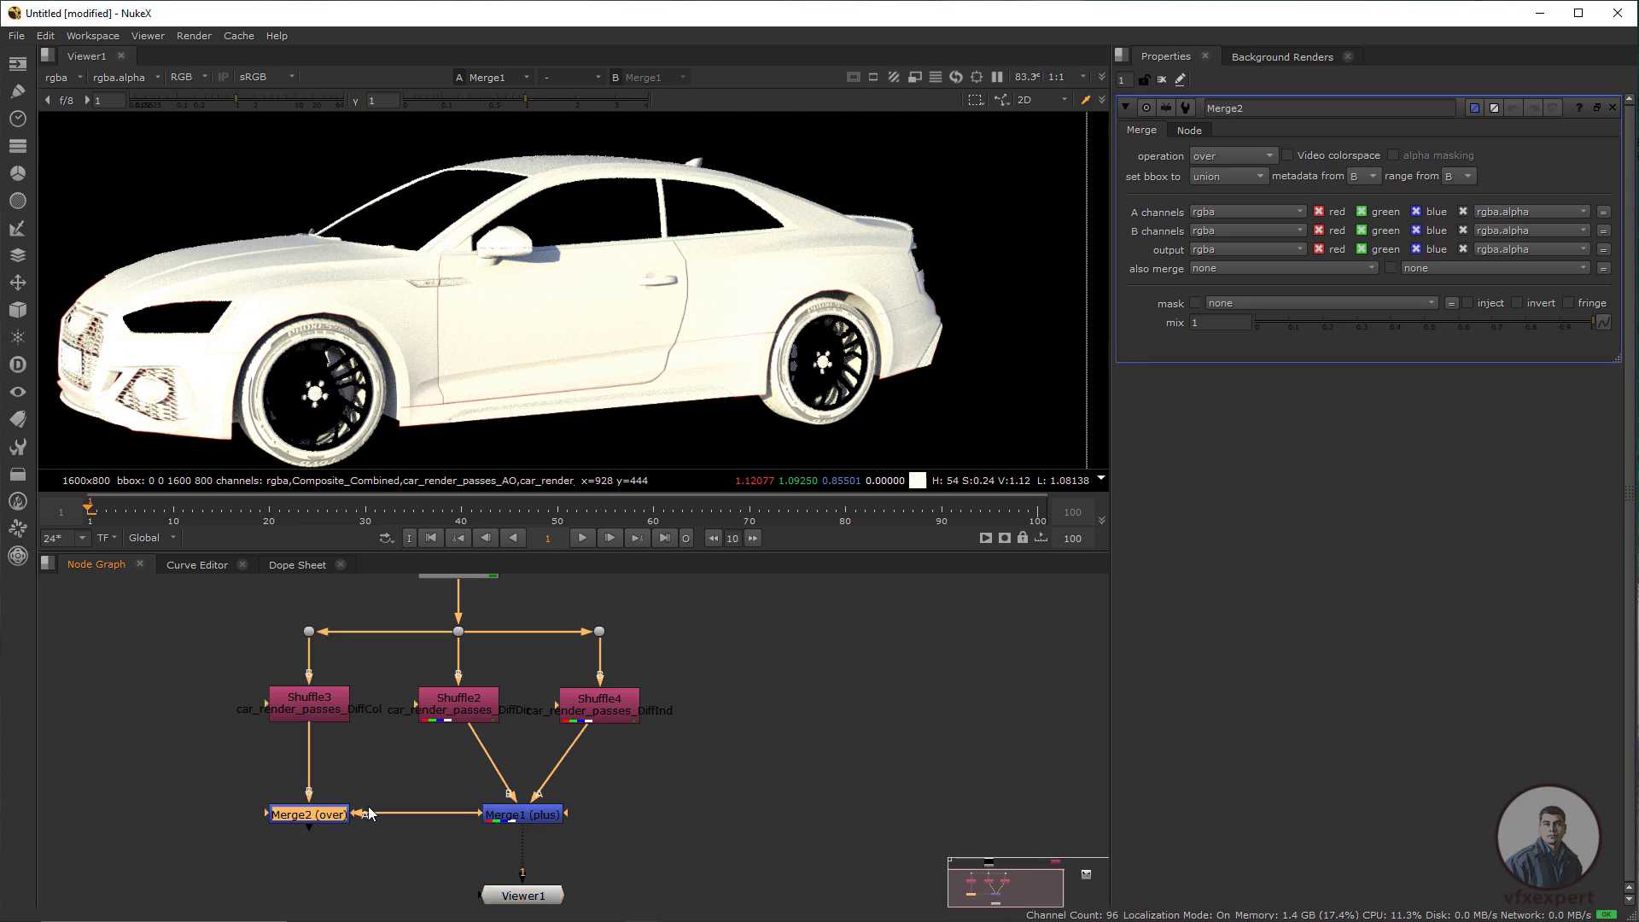
Set the second Merge's operation to multiply, view its result, and place the viewer node directly below it
left_click(1233, 155)
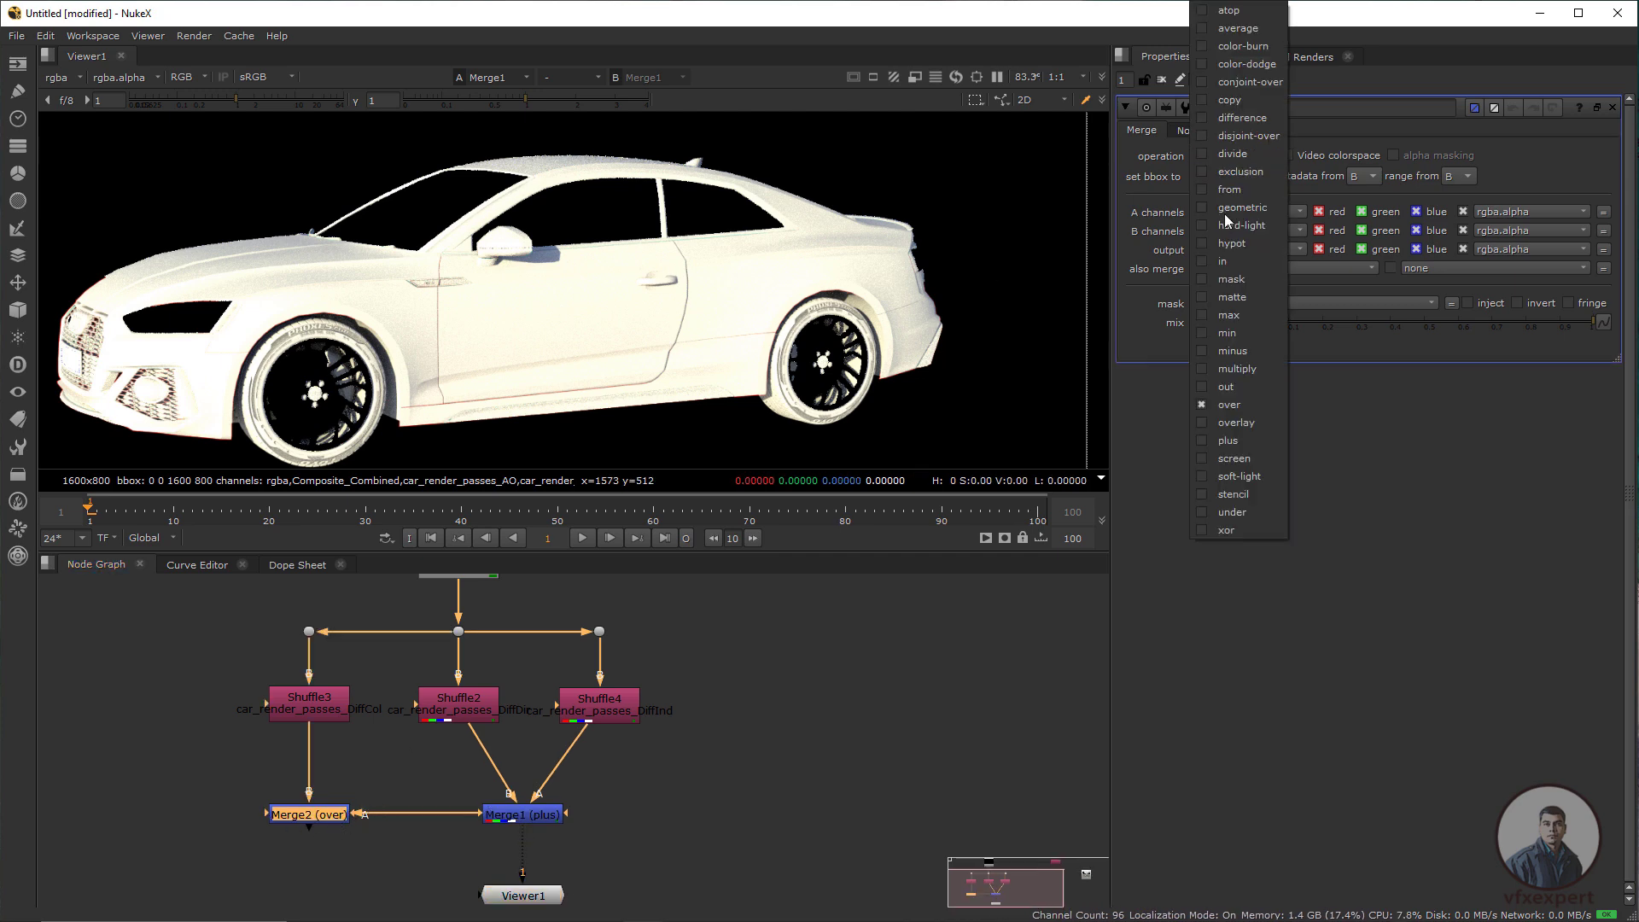
left_click(1236, 368)
key("1")
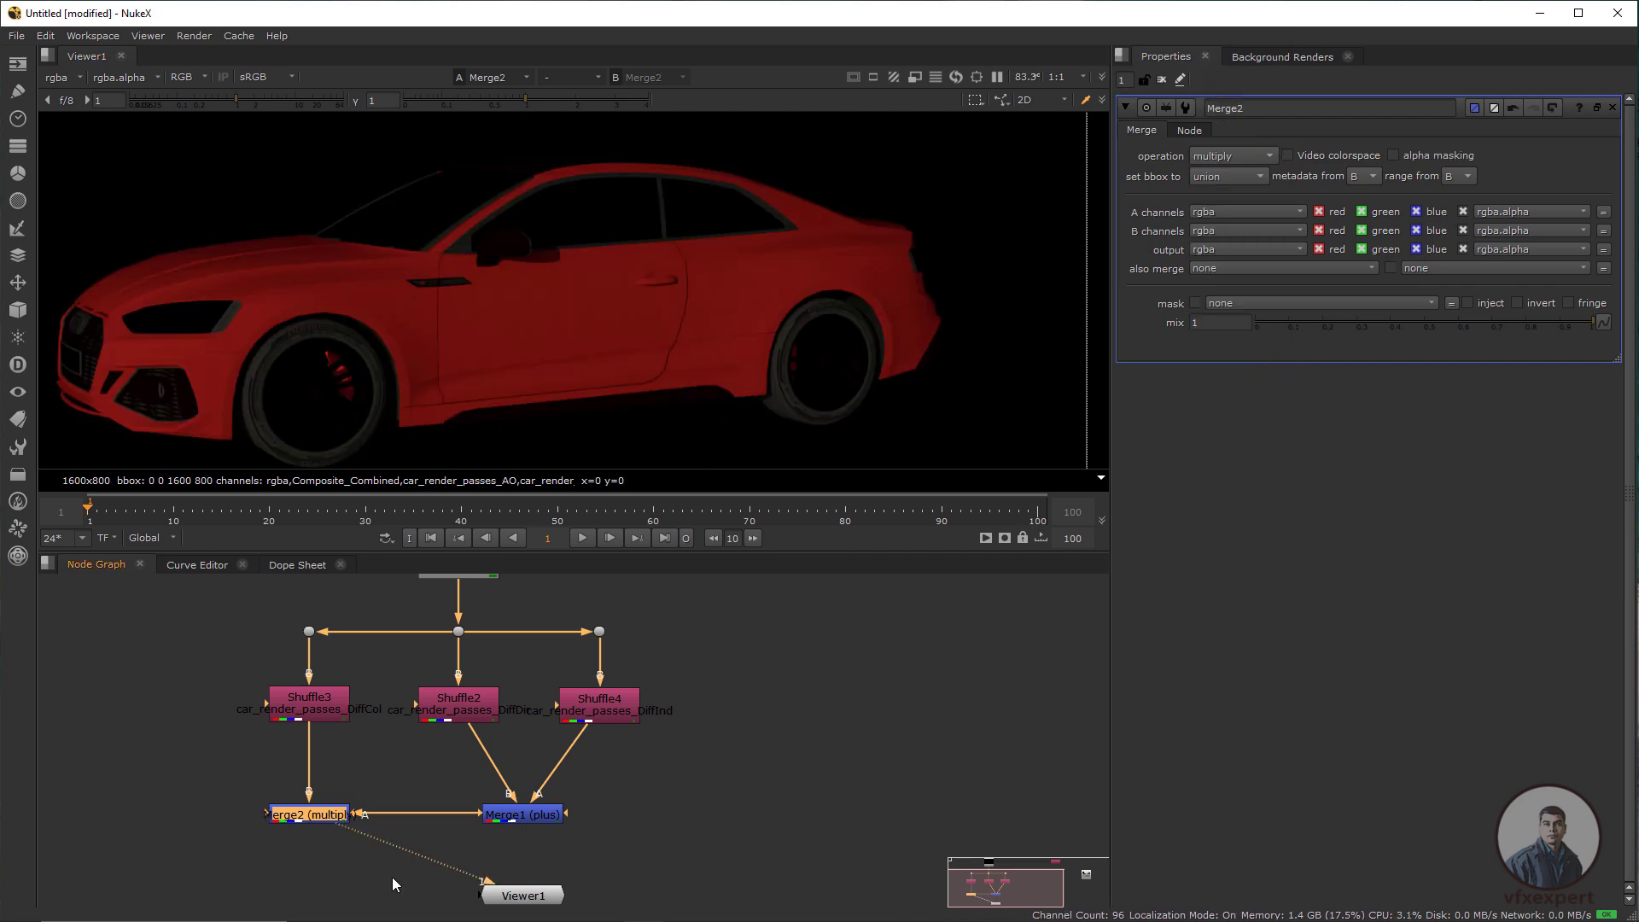
left_click_drag(530, 905, 315, 879)
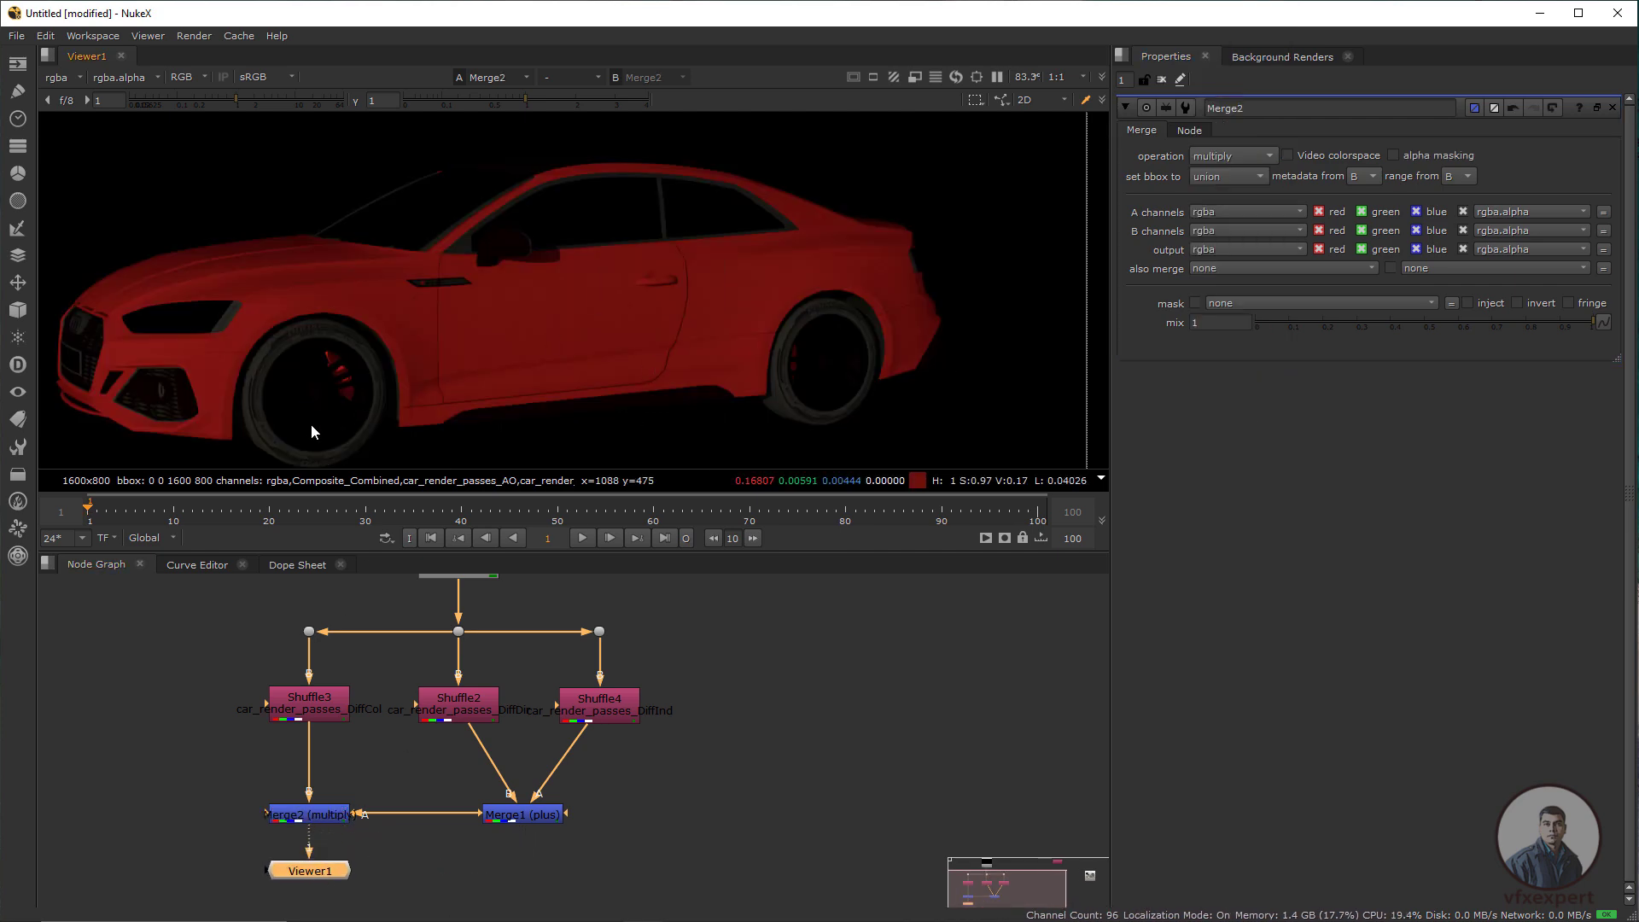
Move the Composite_Combined Shuffle farther from the car Read node and add a Dot on the pipe between them
scroll(478, 693, "down", 3)
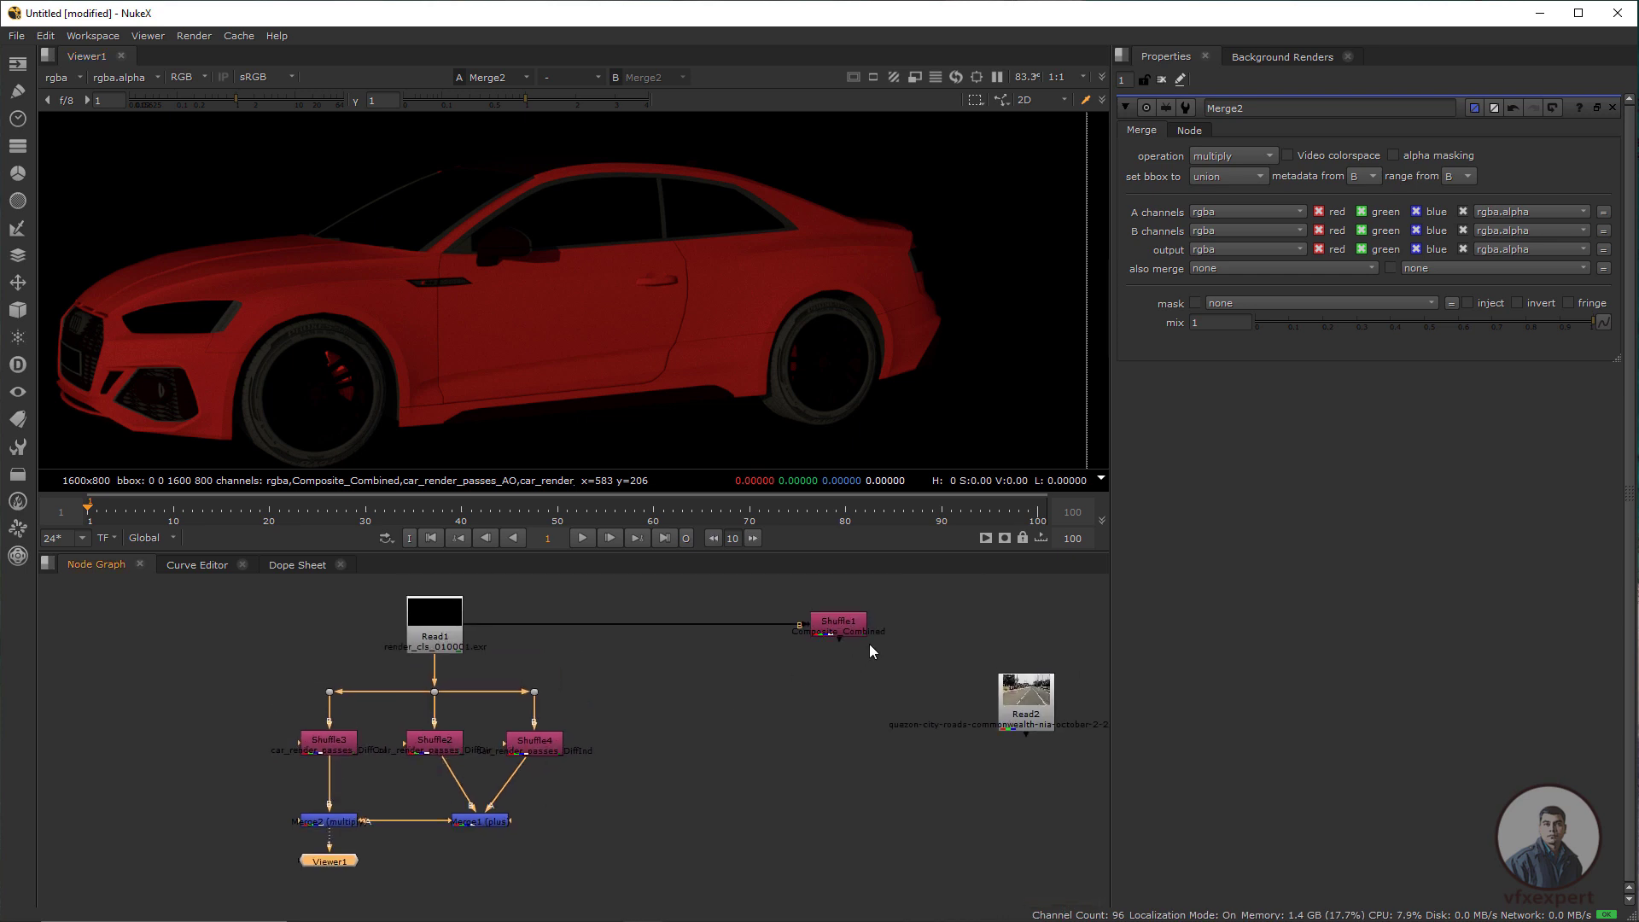
left_click_drag(872, 627, 913, 628)
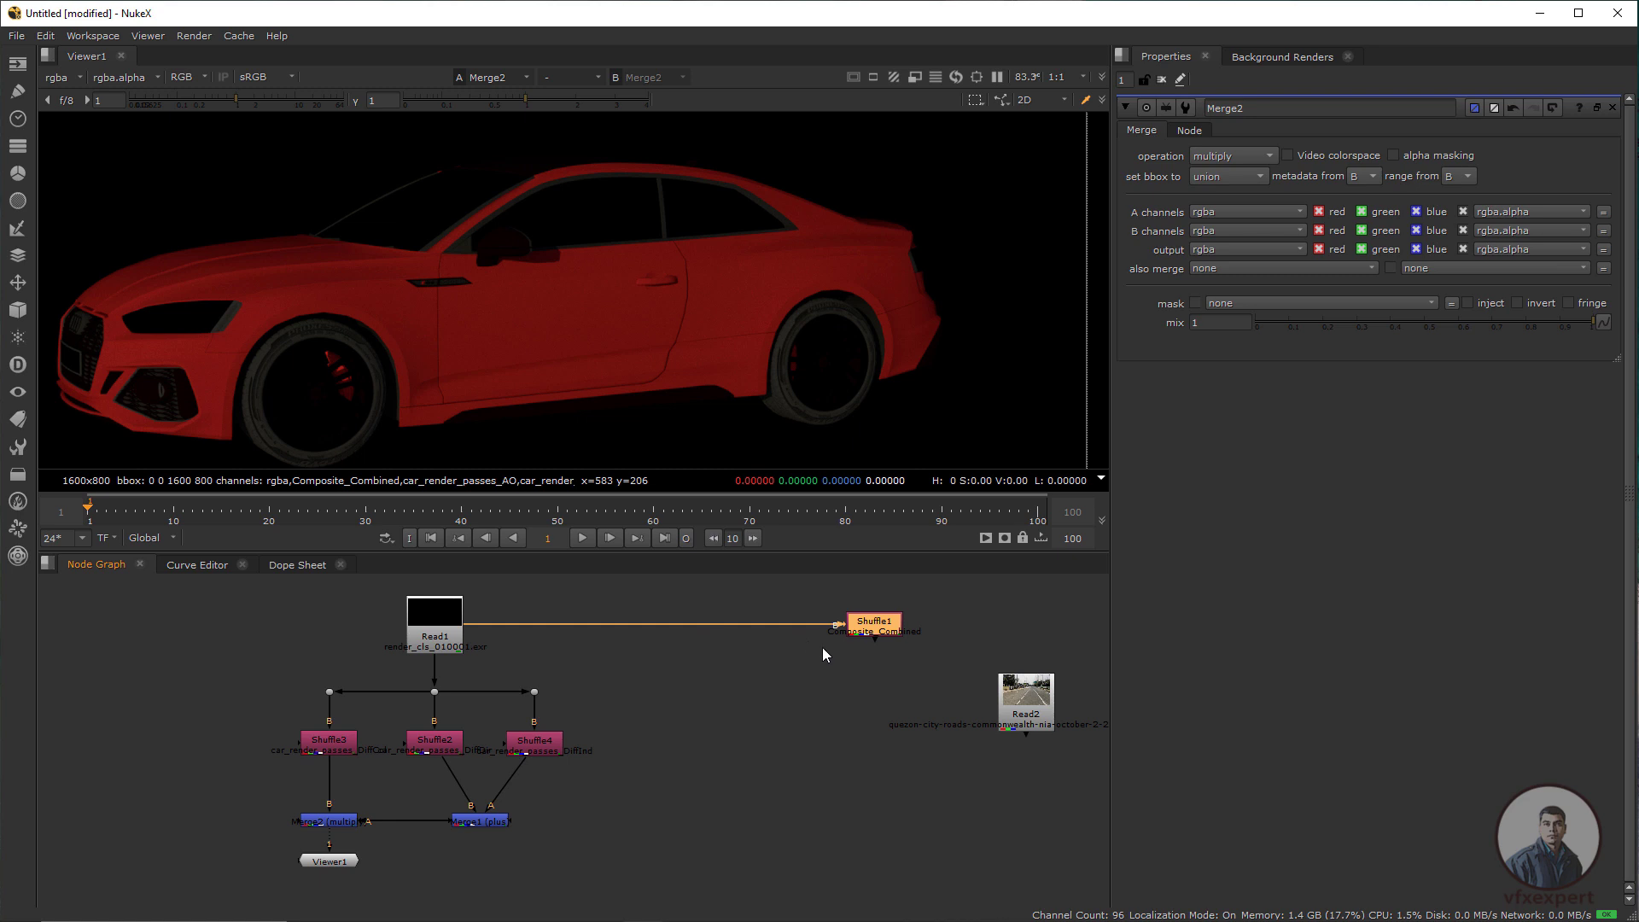
left_click_drag(822, 647, 723, 657)
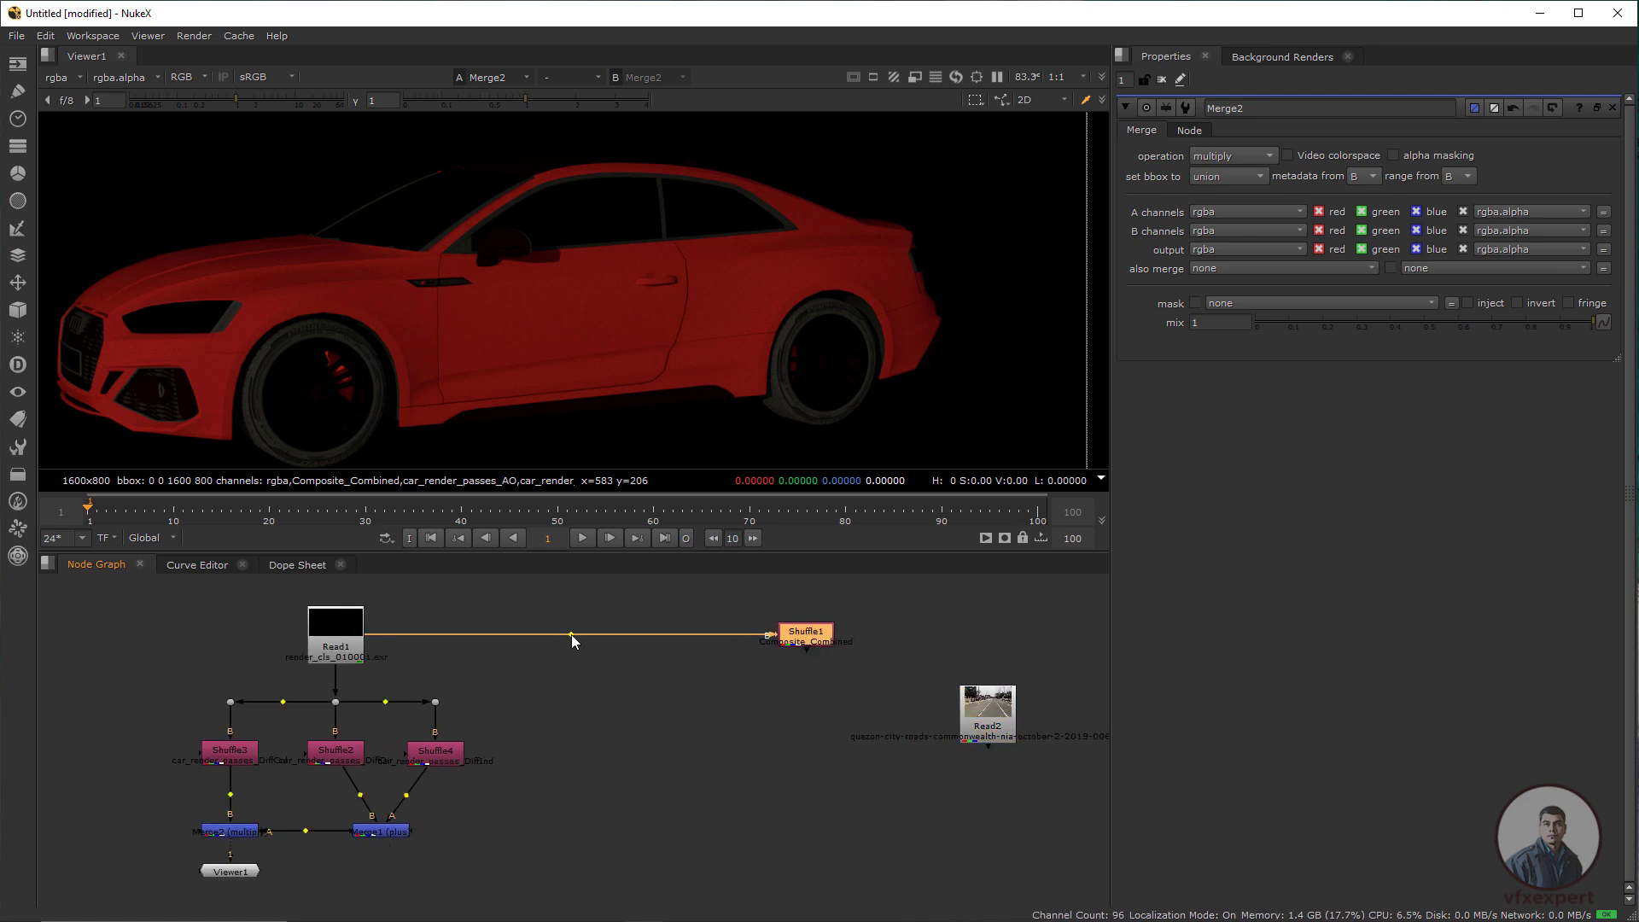
left_click(570, 634, "ctrl")
Duplicate the diffuse group of dots, Shuffles and Merges beside the original and connect its input to the new Dot
left_click_drag(125, 668, 530, 853)
key("ctrl+c")
left_click(644, 780)
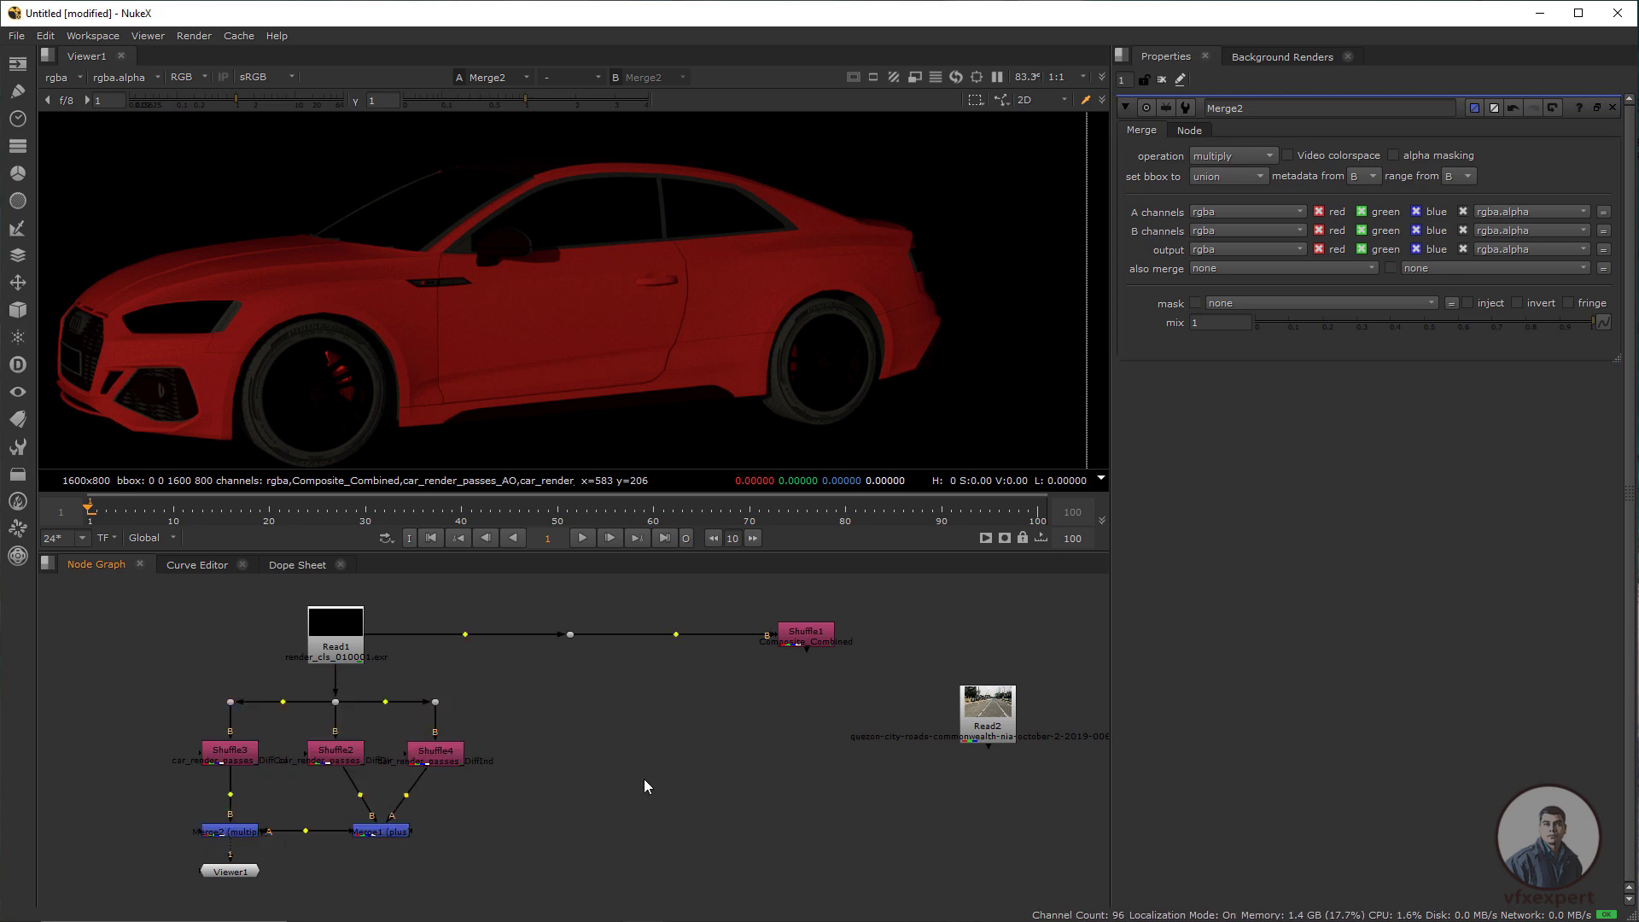
key("ctrl+v")
left_click_drag(640, 768, 620, 822)
left_click_drag(657, 675, 642, 647)
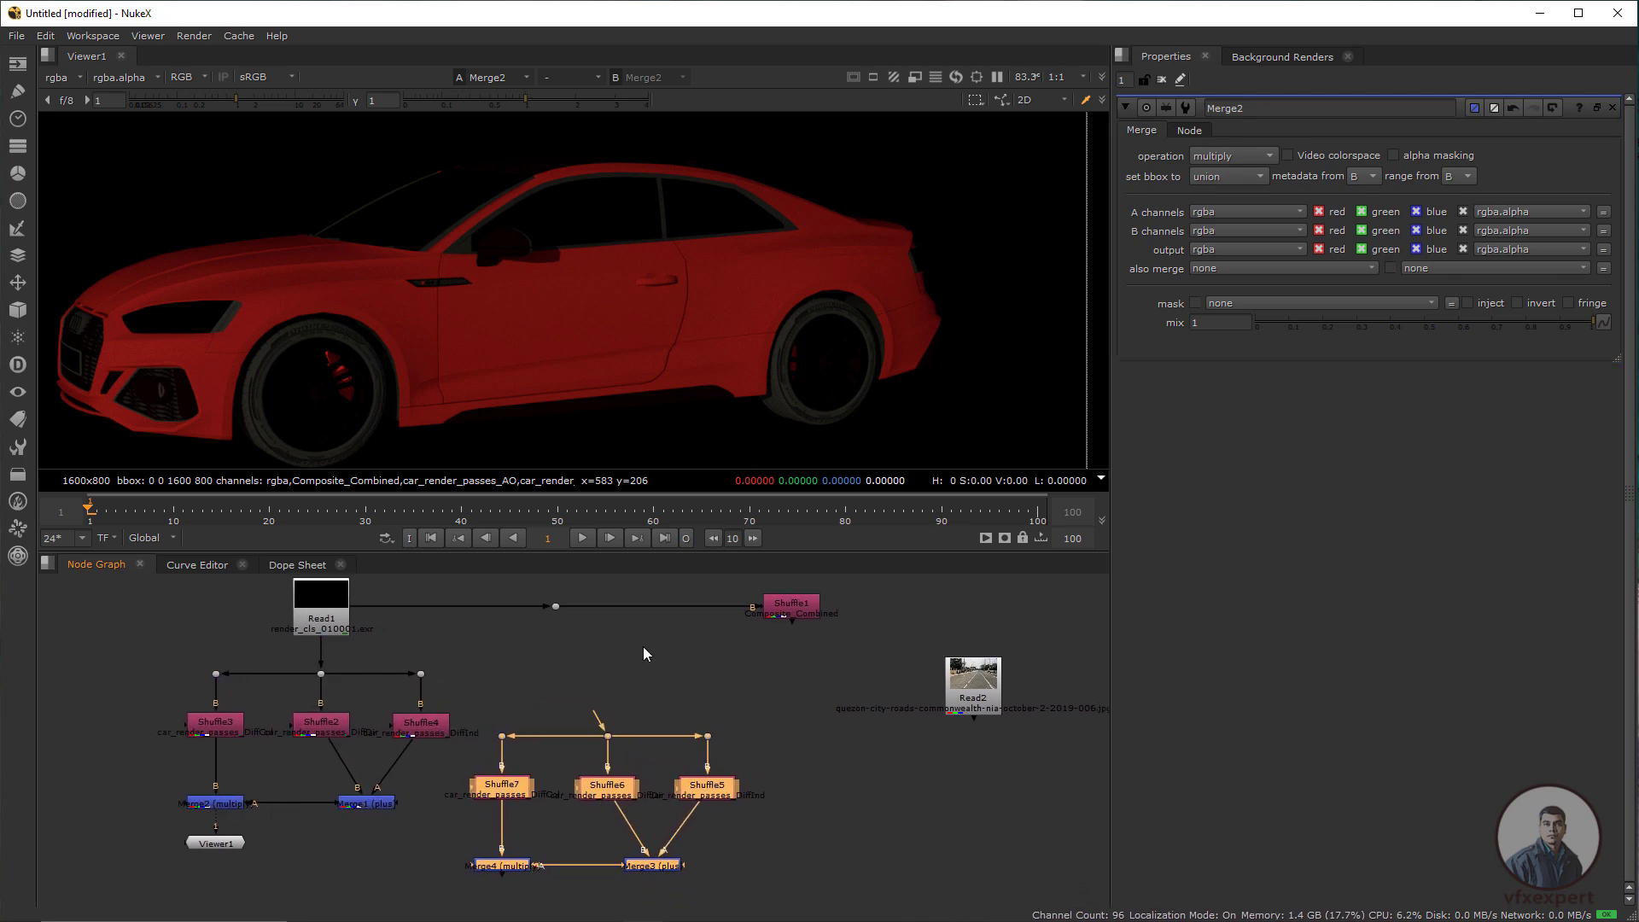
left_click(642, 646)
mouse_move(593, 703)
left_mouse_down()
mouse_move(558, 602)
mouse_move(611, 608)
mouse_move(618, 708)
left_mouse_up()
Set the duplicated DiffCol Shuffle's input layer to car_render_passes_GlossCol
scroll(618, 709, "up", 2)
double_click(471, 756)
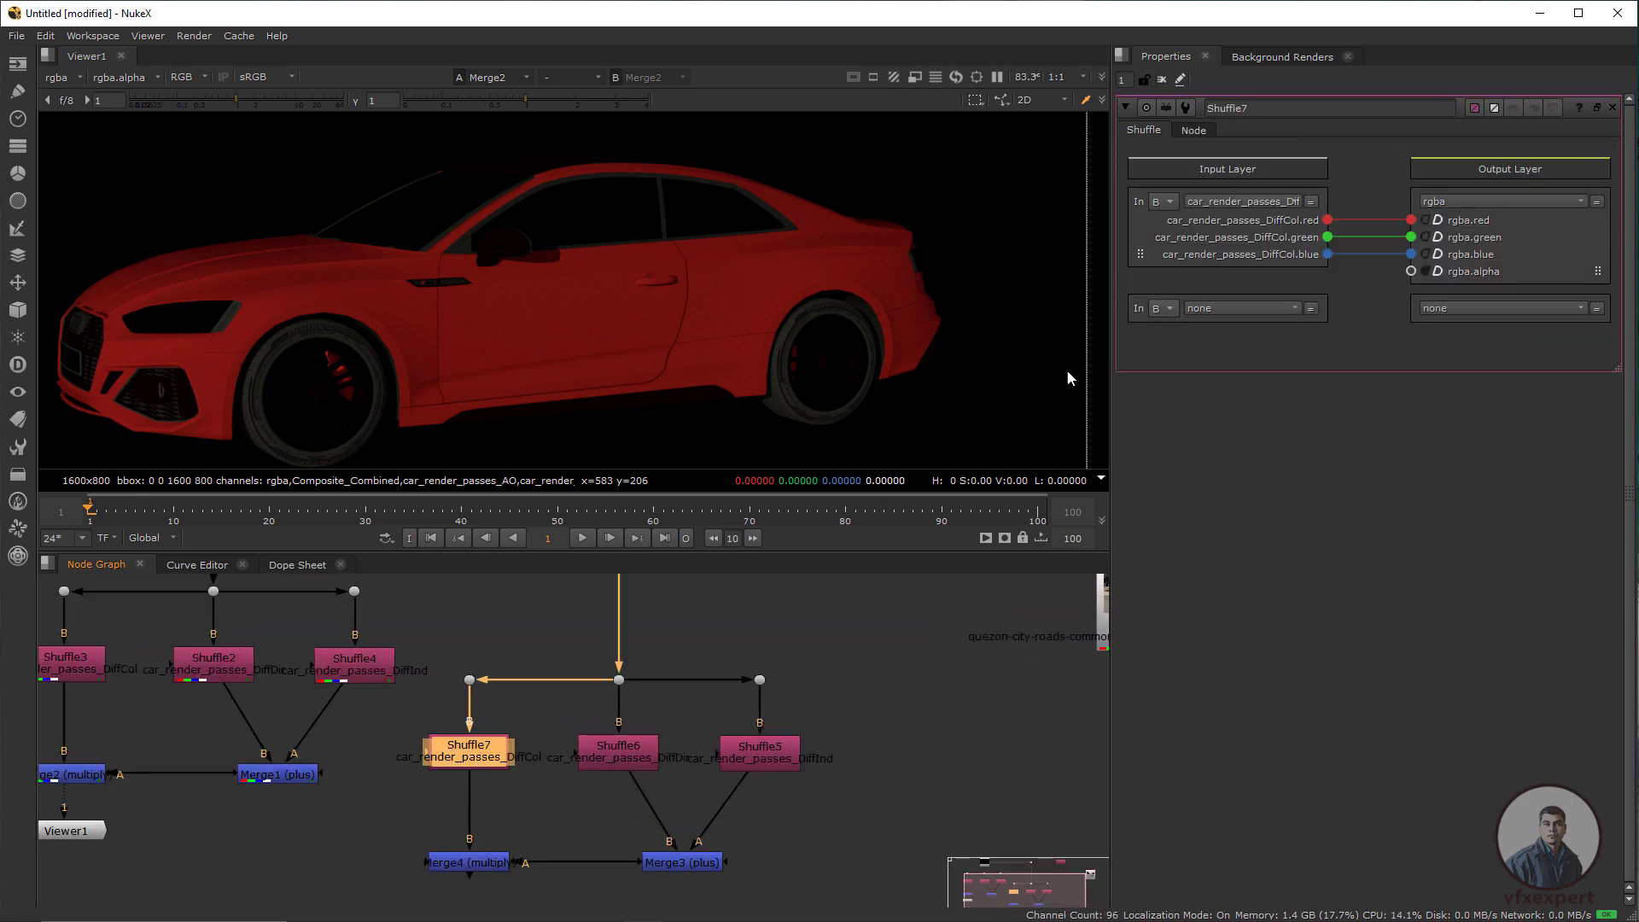
left_click(1260, 205)
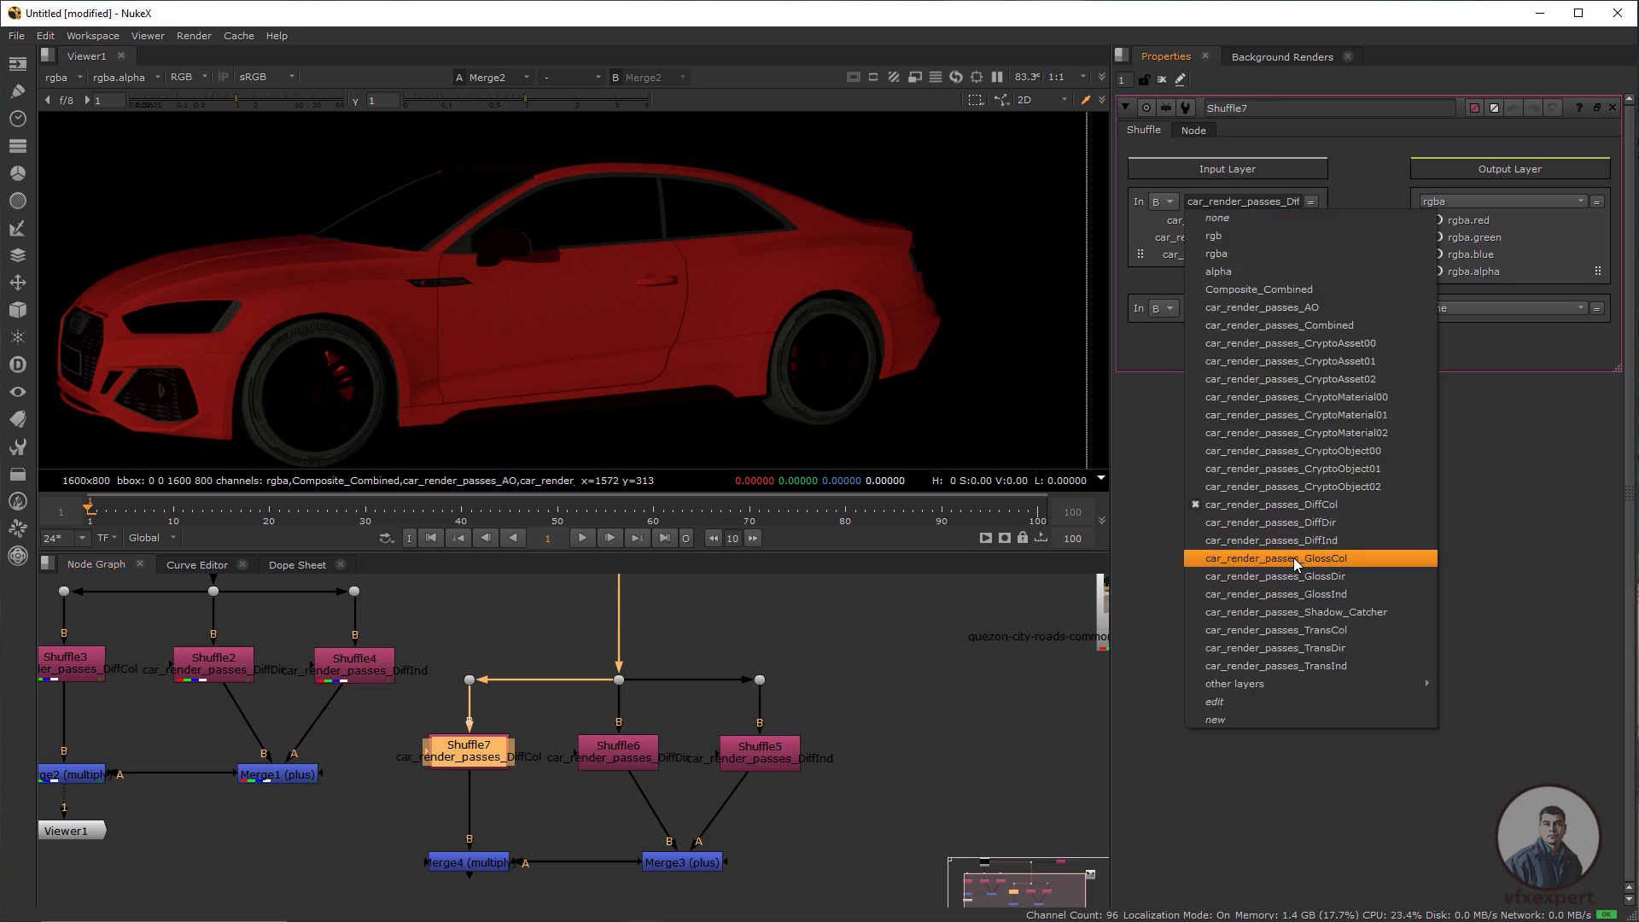
left_click(512, 756)
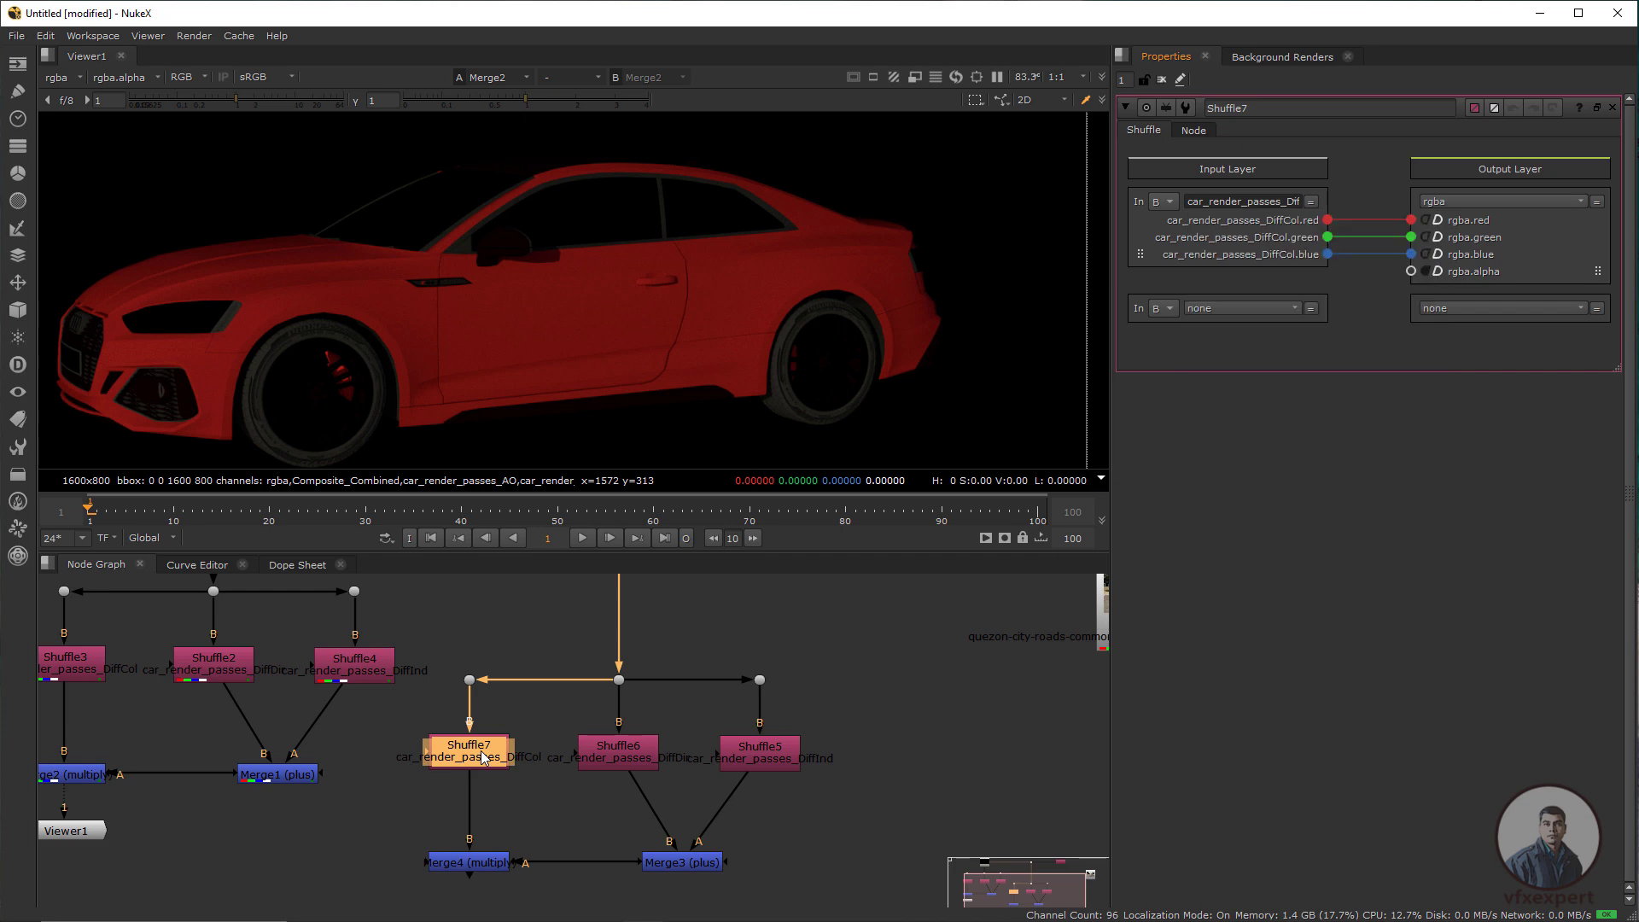
left_click(1297, 202)
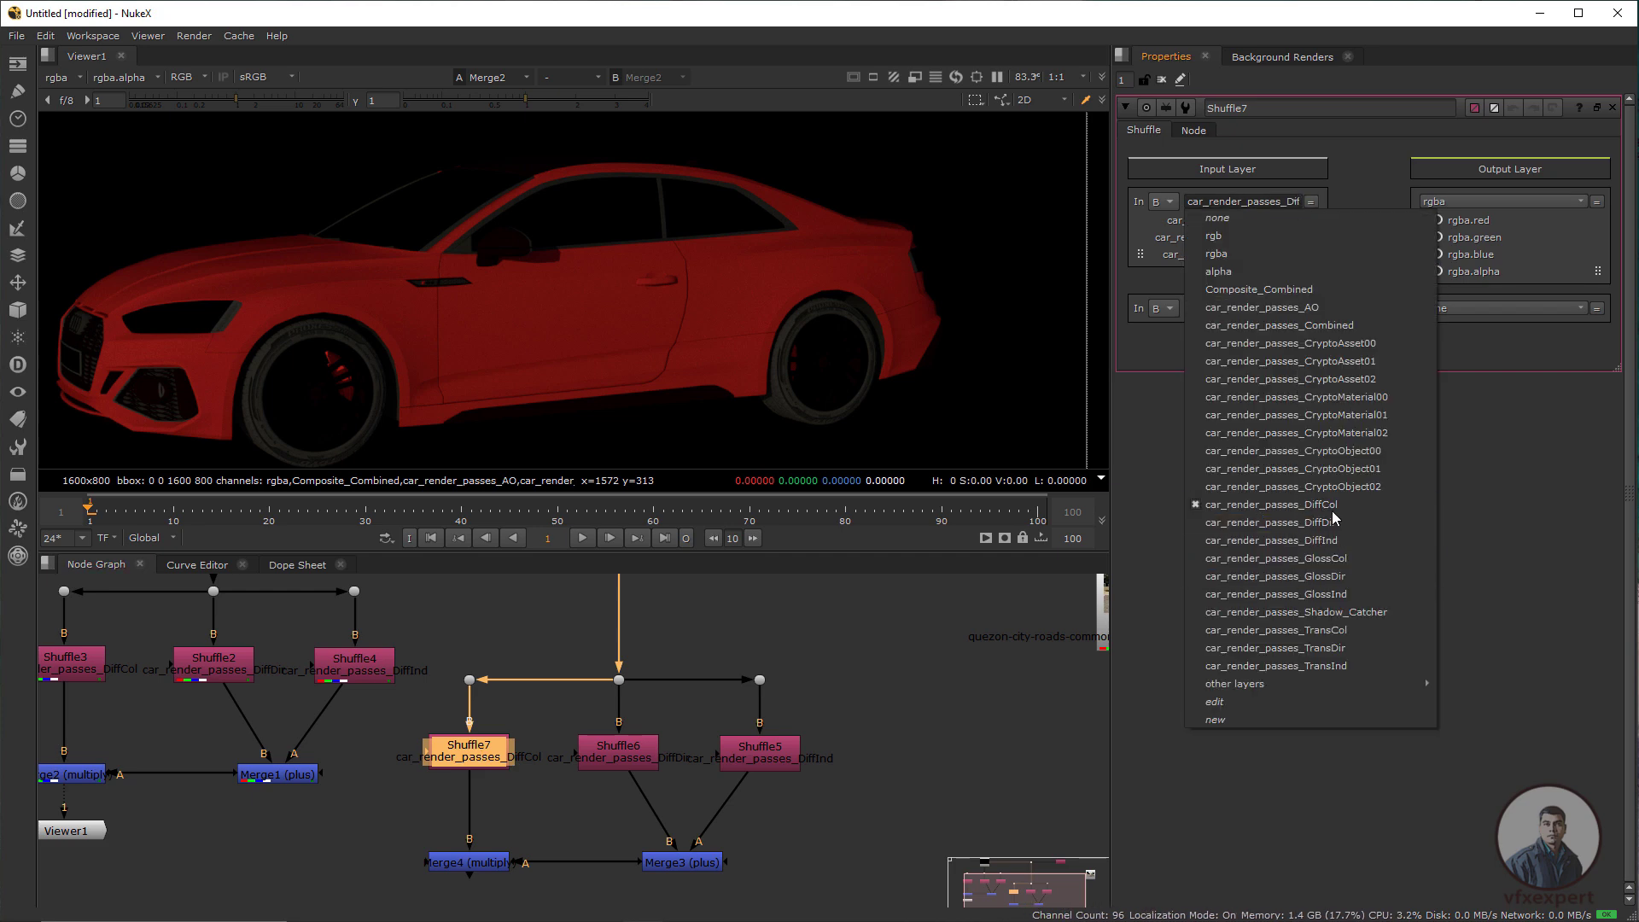
left_click(1331, 558)
Set the duplicated DiffDir Shuffle's input layer to car_render_passes_GlossDir and the duplicated DiffInd Shuffle's to car_render_passes_GlossInd
left_click(618, 748)
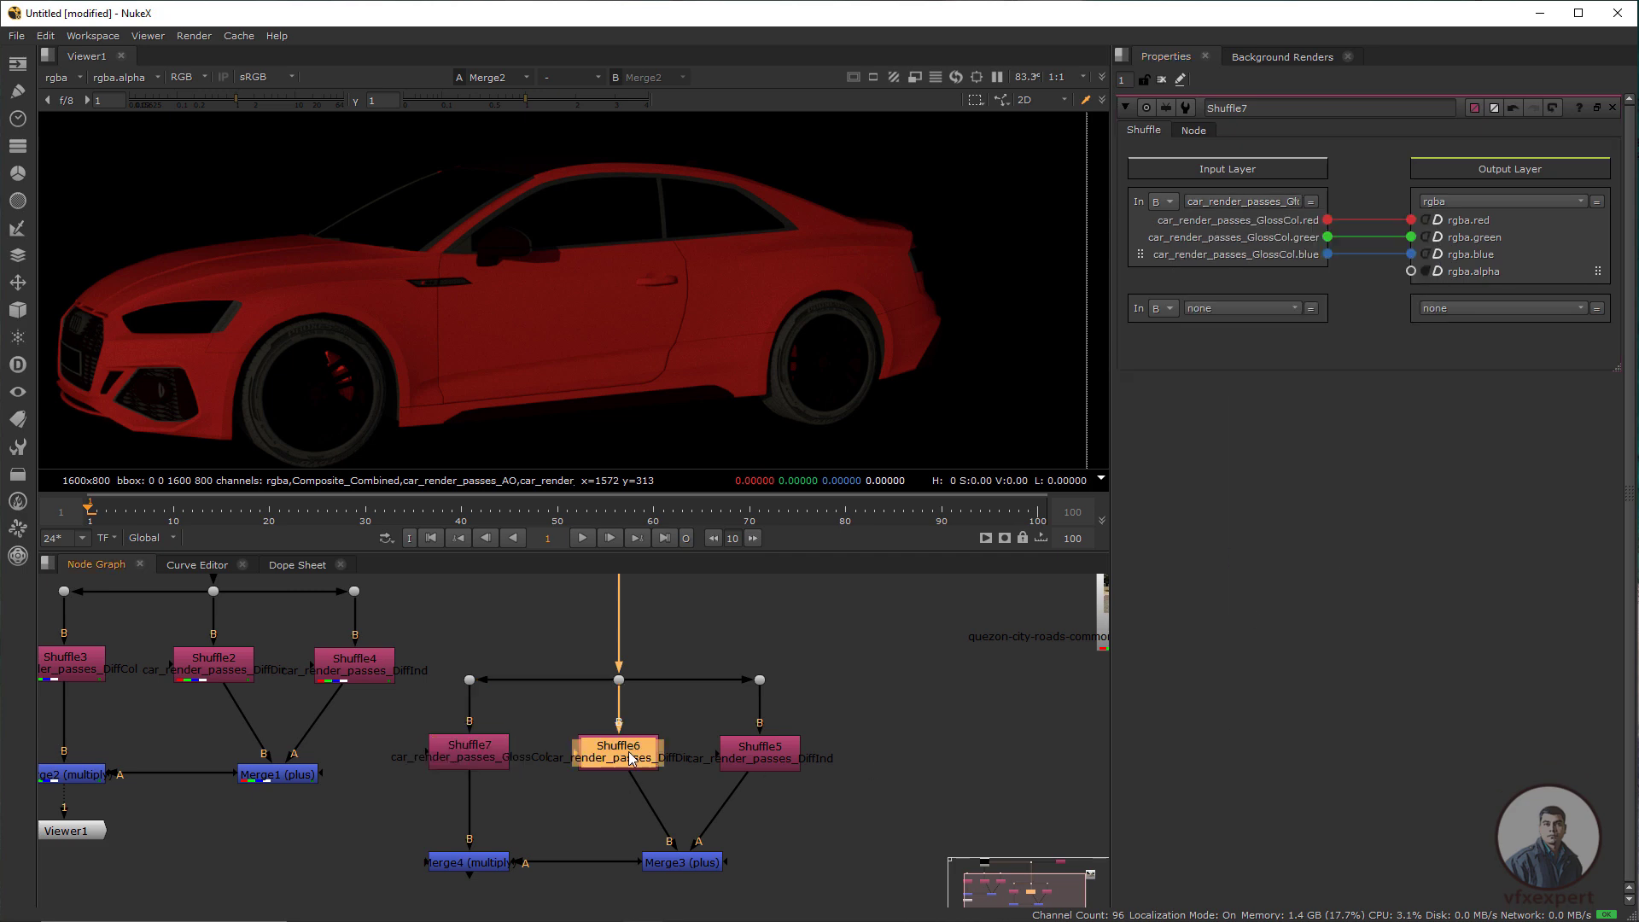
left_click(1297, 210)
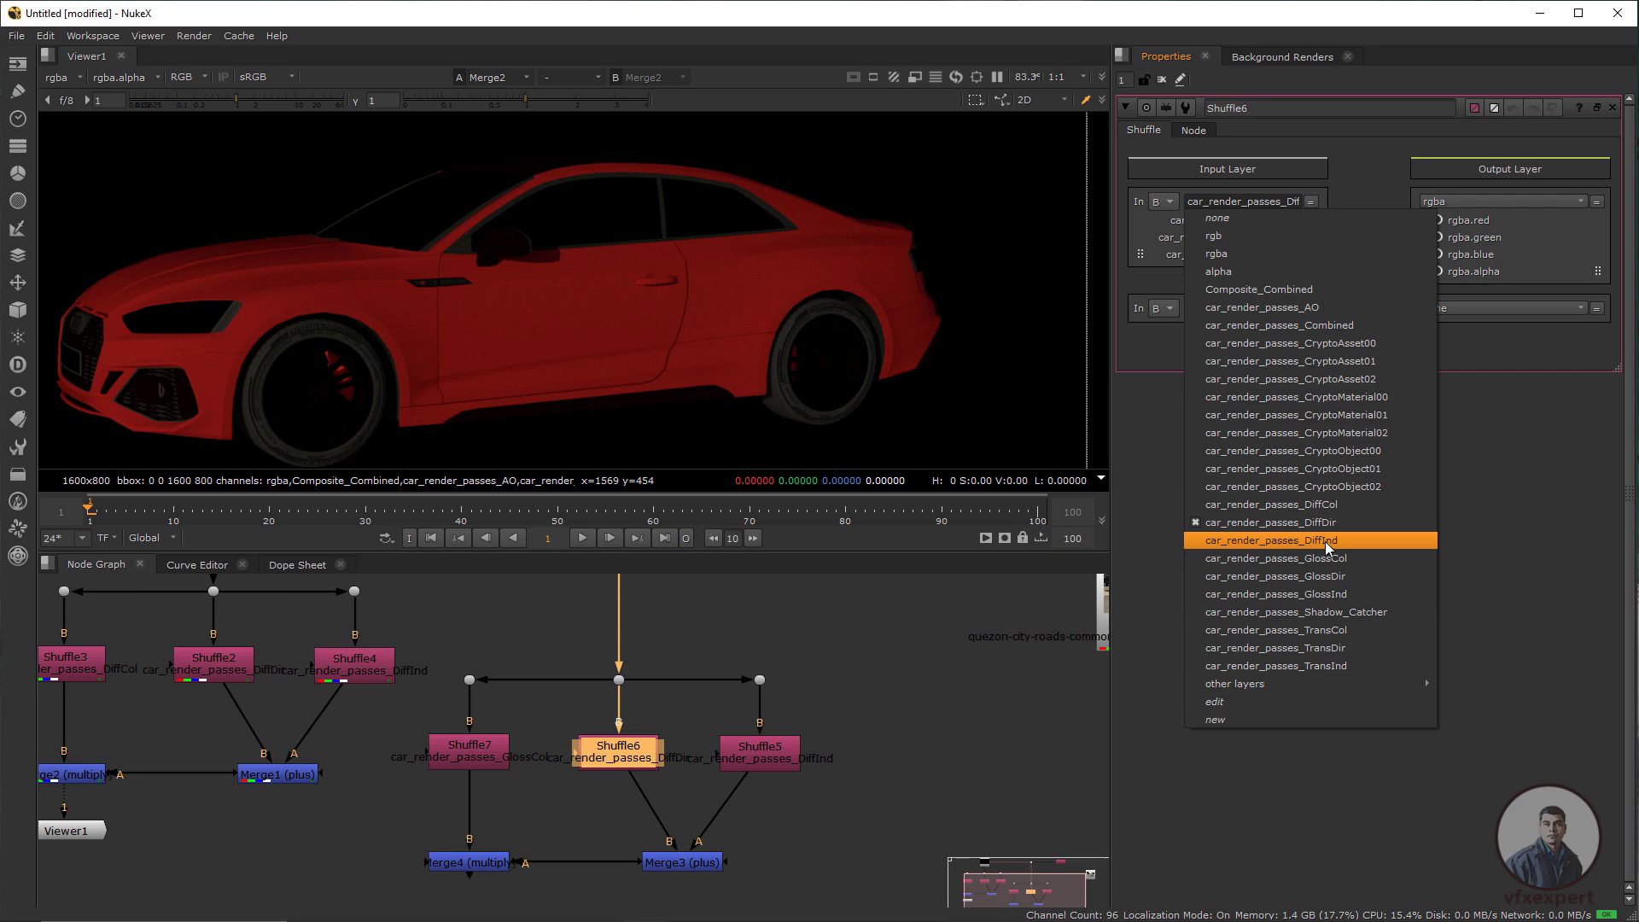
left_click(1327, 577)
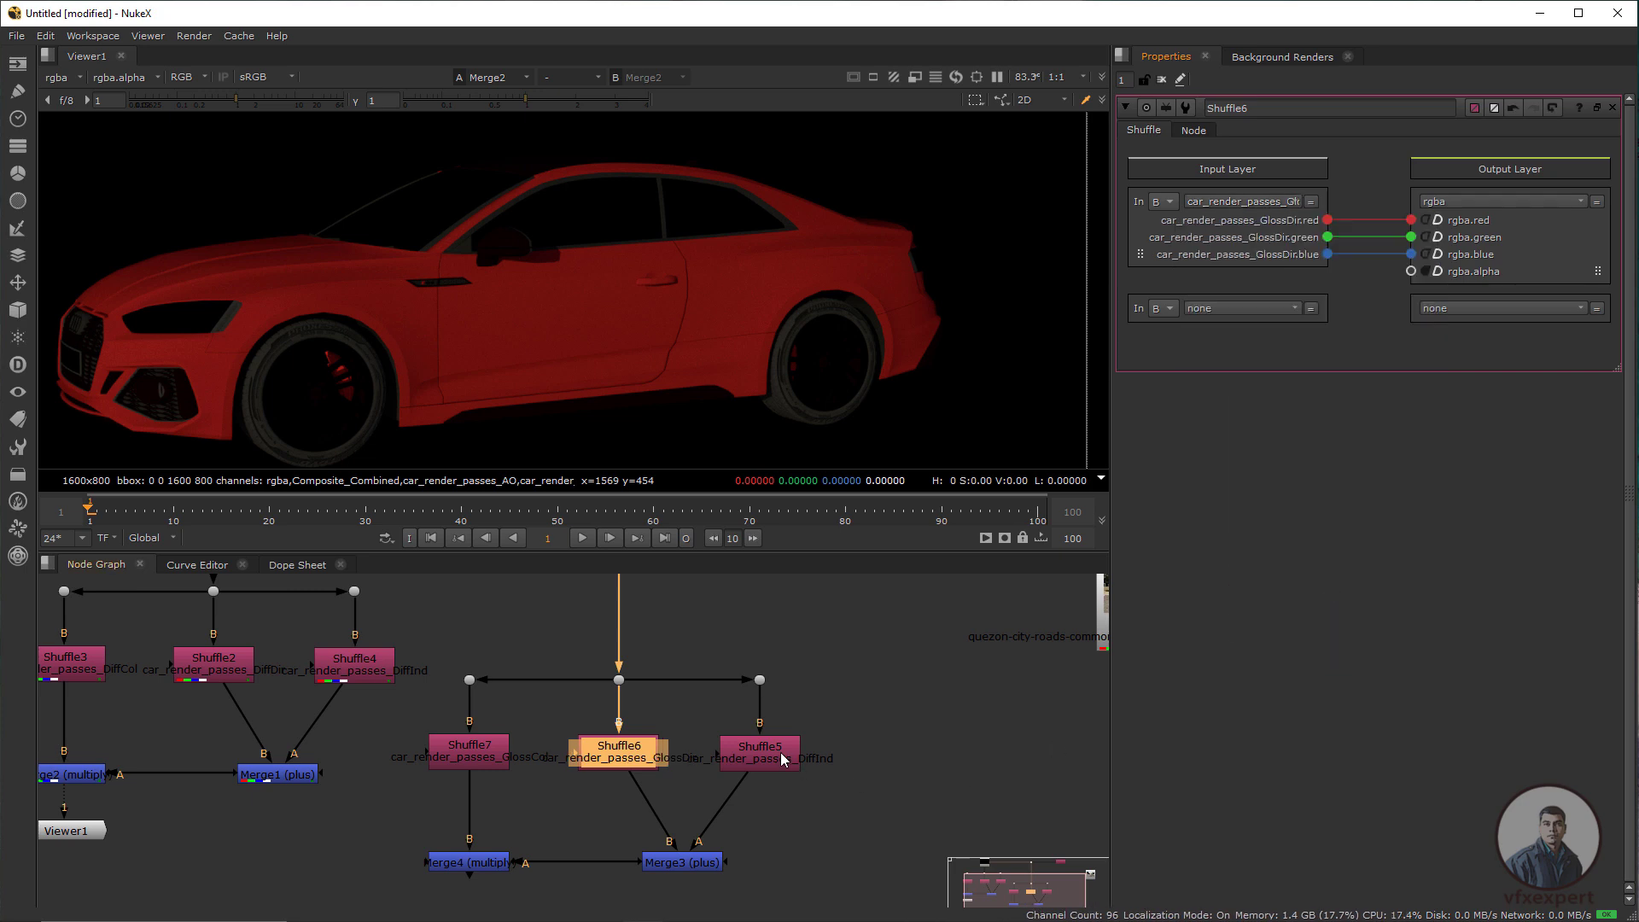
double_click(783, 759)
left_click(1293, 202)
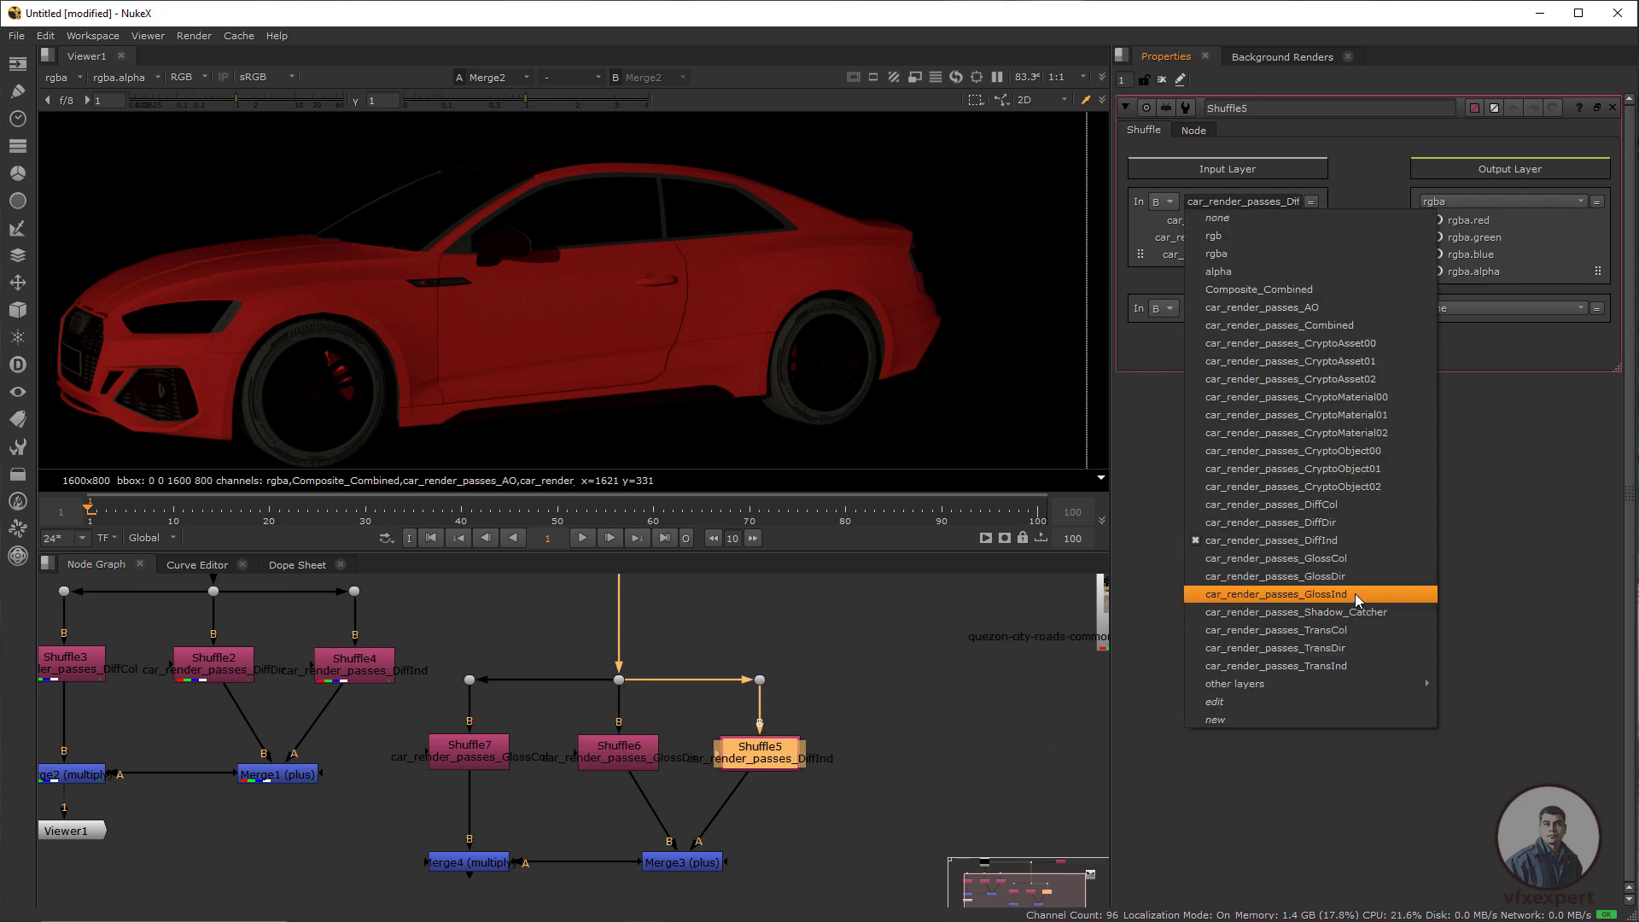
left_click(1316, 597)
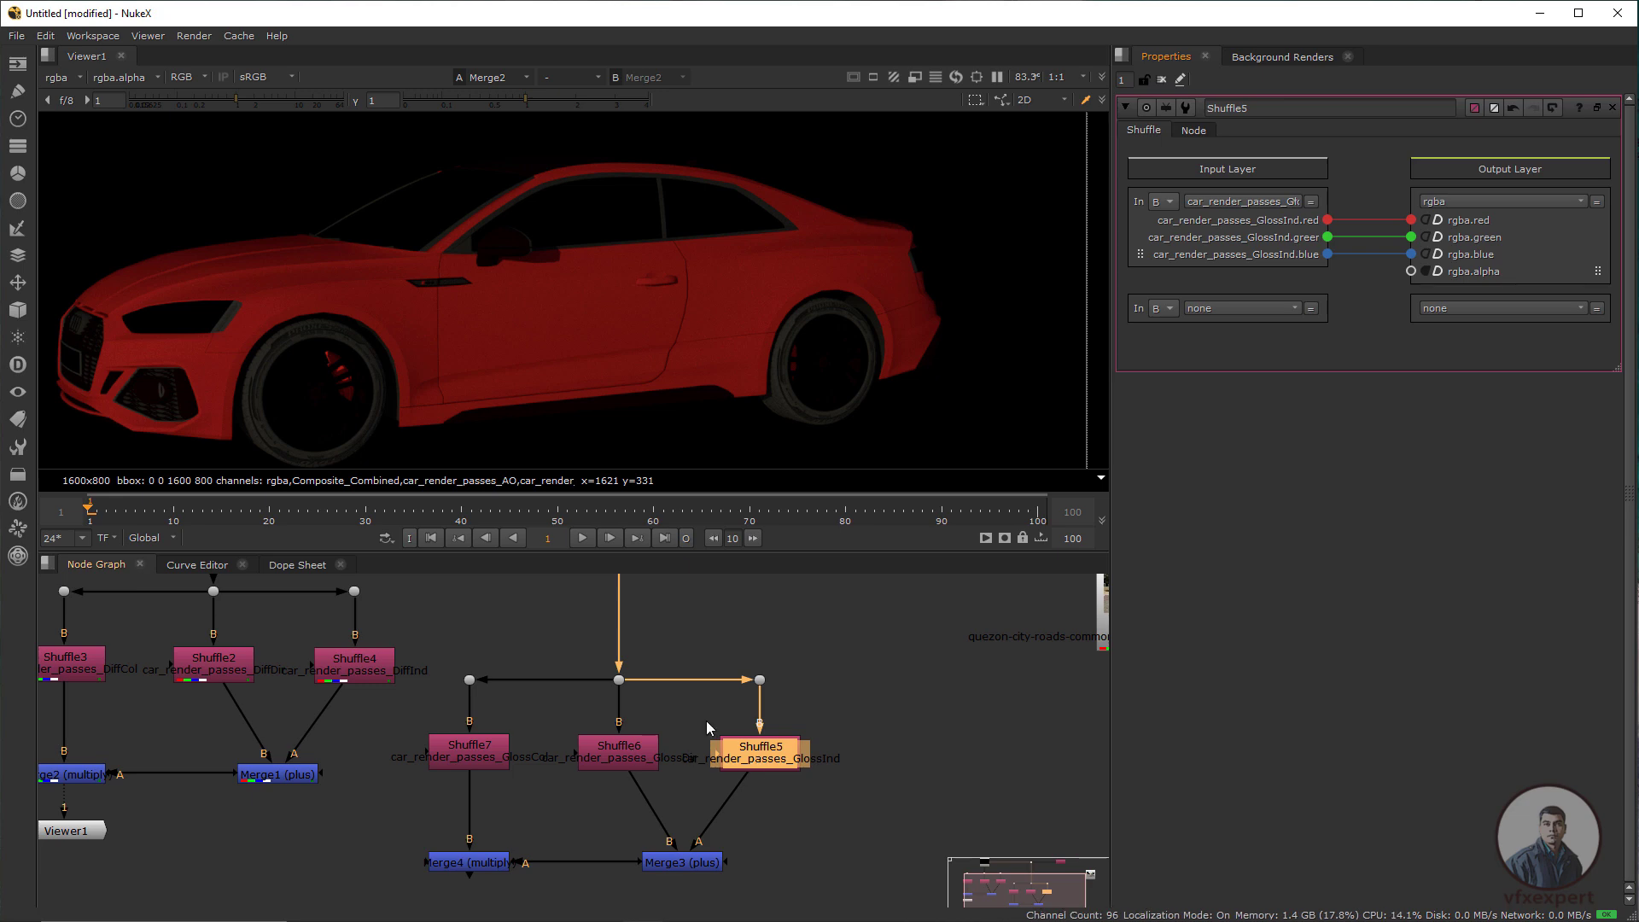
Paste another copy of the diffuse Shuffle and Merge group below and to the right of the gloss group
scroll(689, 748, "down", 3)
left_click(845, 837)
left_click_drag(845, 837, 701, 852)
key("ctrl+v")
left_click_drag(773, 771, 709, 769)
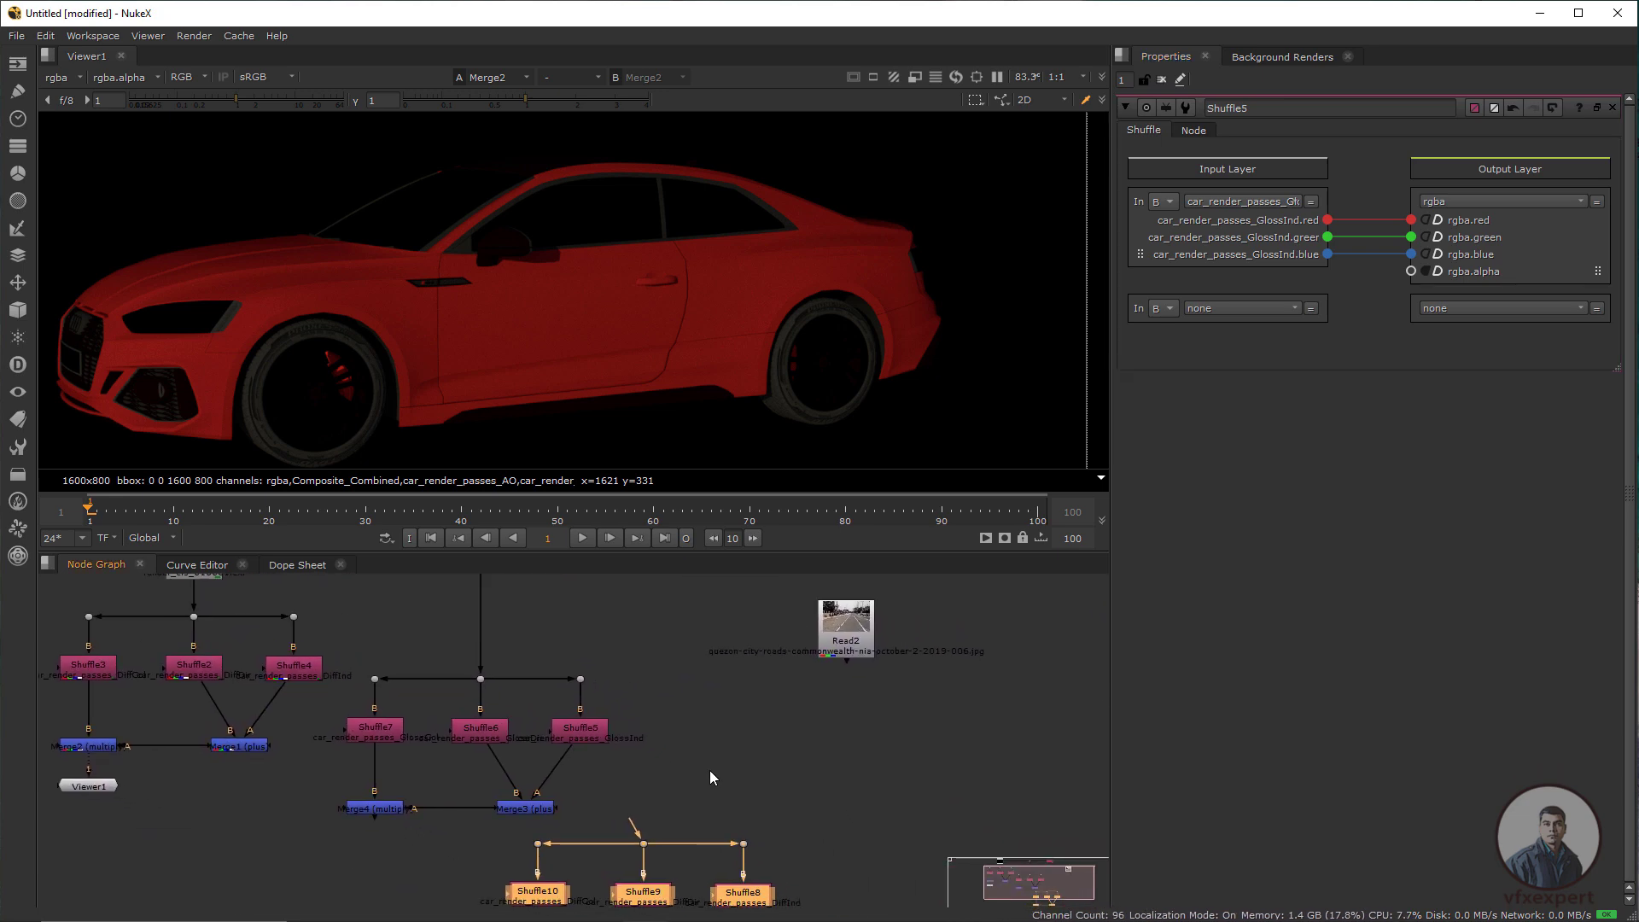
Move the road image Read node and the Composite_Combined Shuffle farther right, and add a second Dot on the Shuffle's pipe
left_click_drag(857, 635, 983, 637)
scroll(792, 763, "down", 3)
left_click_drag(707, 657, 861, 658)
left_click(717, 651, "ctrl")
Position the newly pasted group under the second Dot and connect the group's input to that Dot
left_click_drag(739, 827, 677, 746)
scroll(676, 746, "up", 3)
left_click_drag(792, 711, 483, 910)
left_click(720, 864)
scroll(720, 858, "down", 3)
left_click_drag(600, 798, 674, 649)
left_click_drag(676, 650, 698, 653)
Set the DiffCol Shuffle in the third group to the car_render_passes_TransCol input layer
scroll(674, 840, "up", 6)
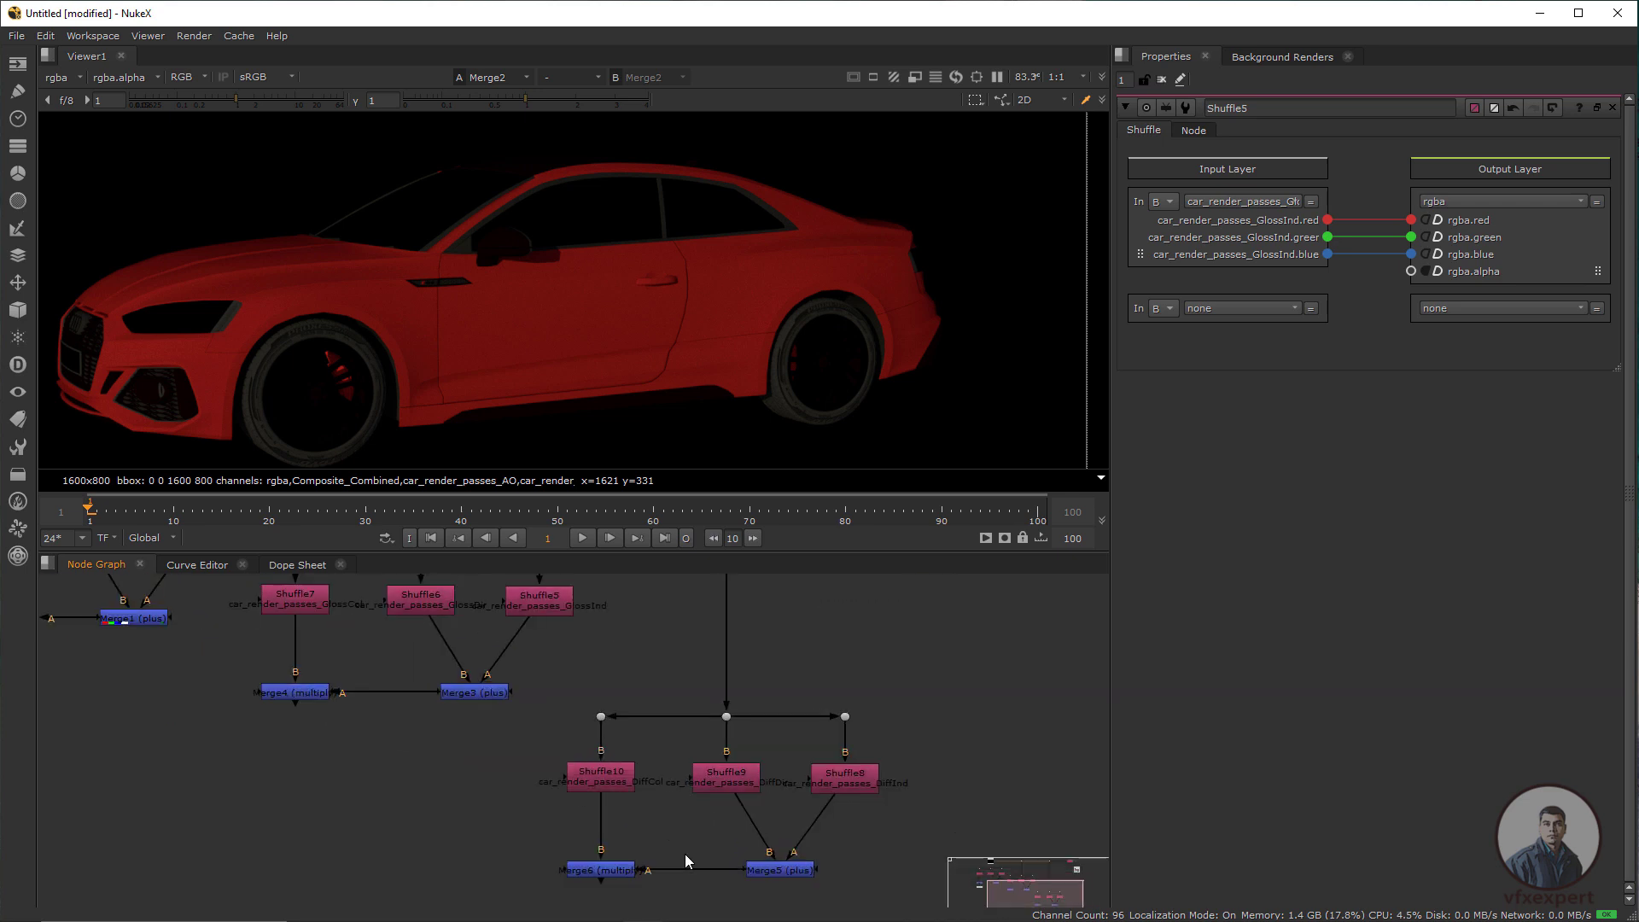
double_click(608, 766)
left_click(1242, 202)
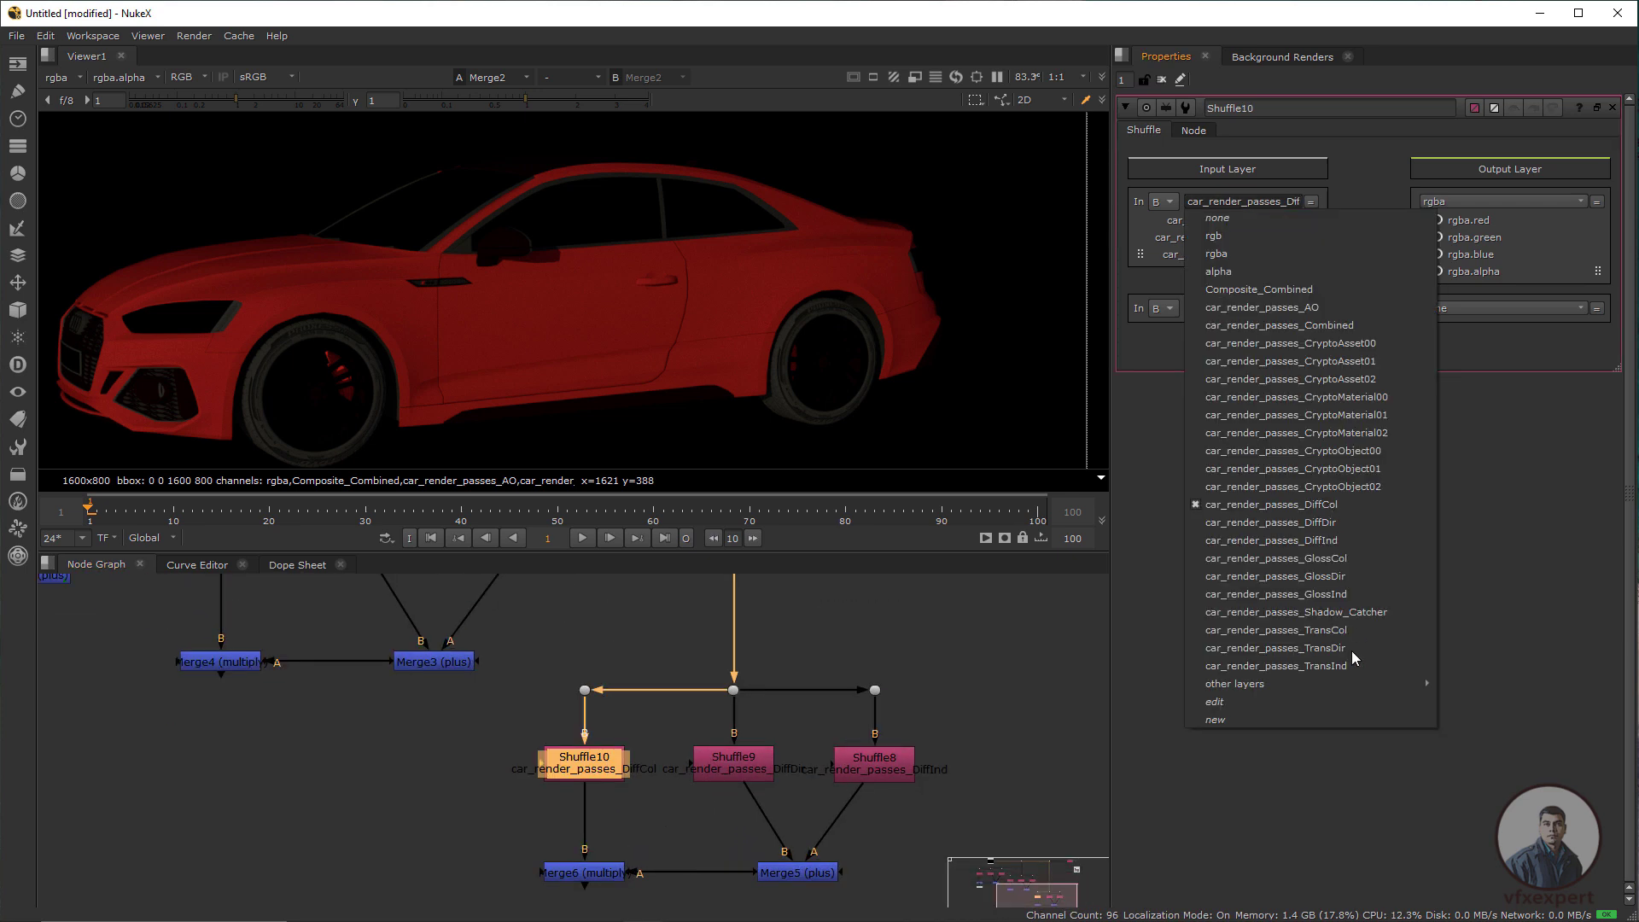
left_click(1376, 631)
In the third group, set the DiffDir Shuffle's input layer to car_render_passes_TransDir and the DiffInd Shuffle's to car_render_passes_TransInd
double_click(734, 758)
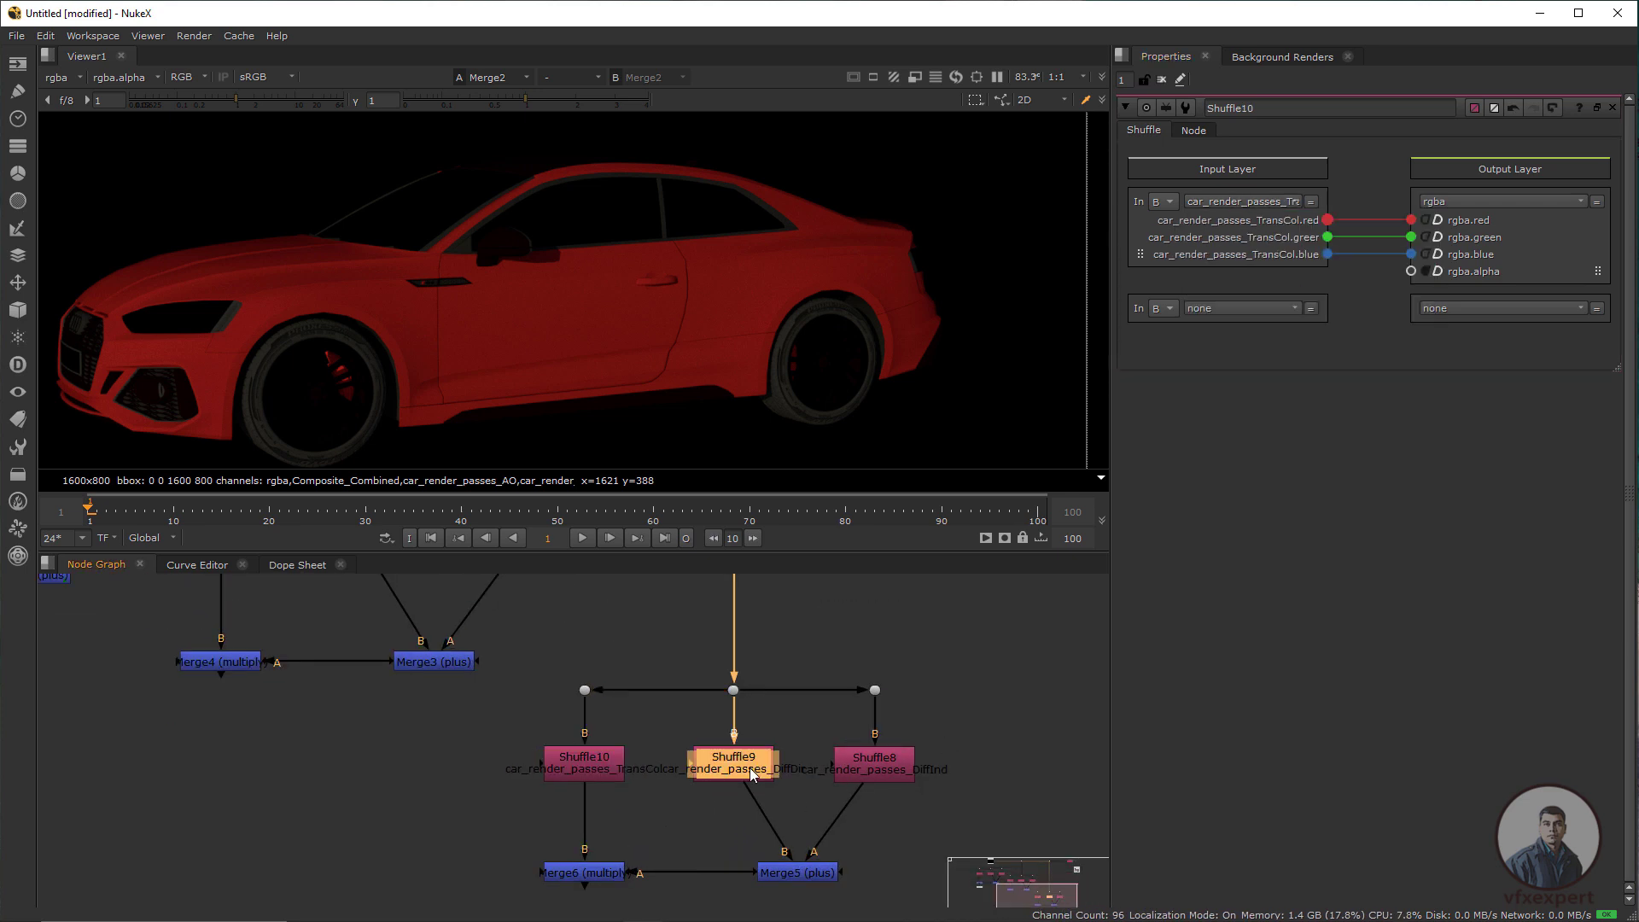
left_click(1260, 202)
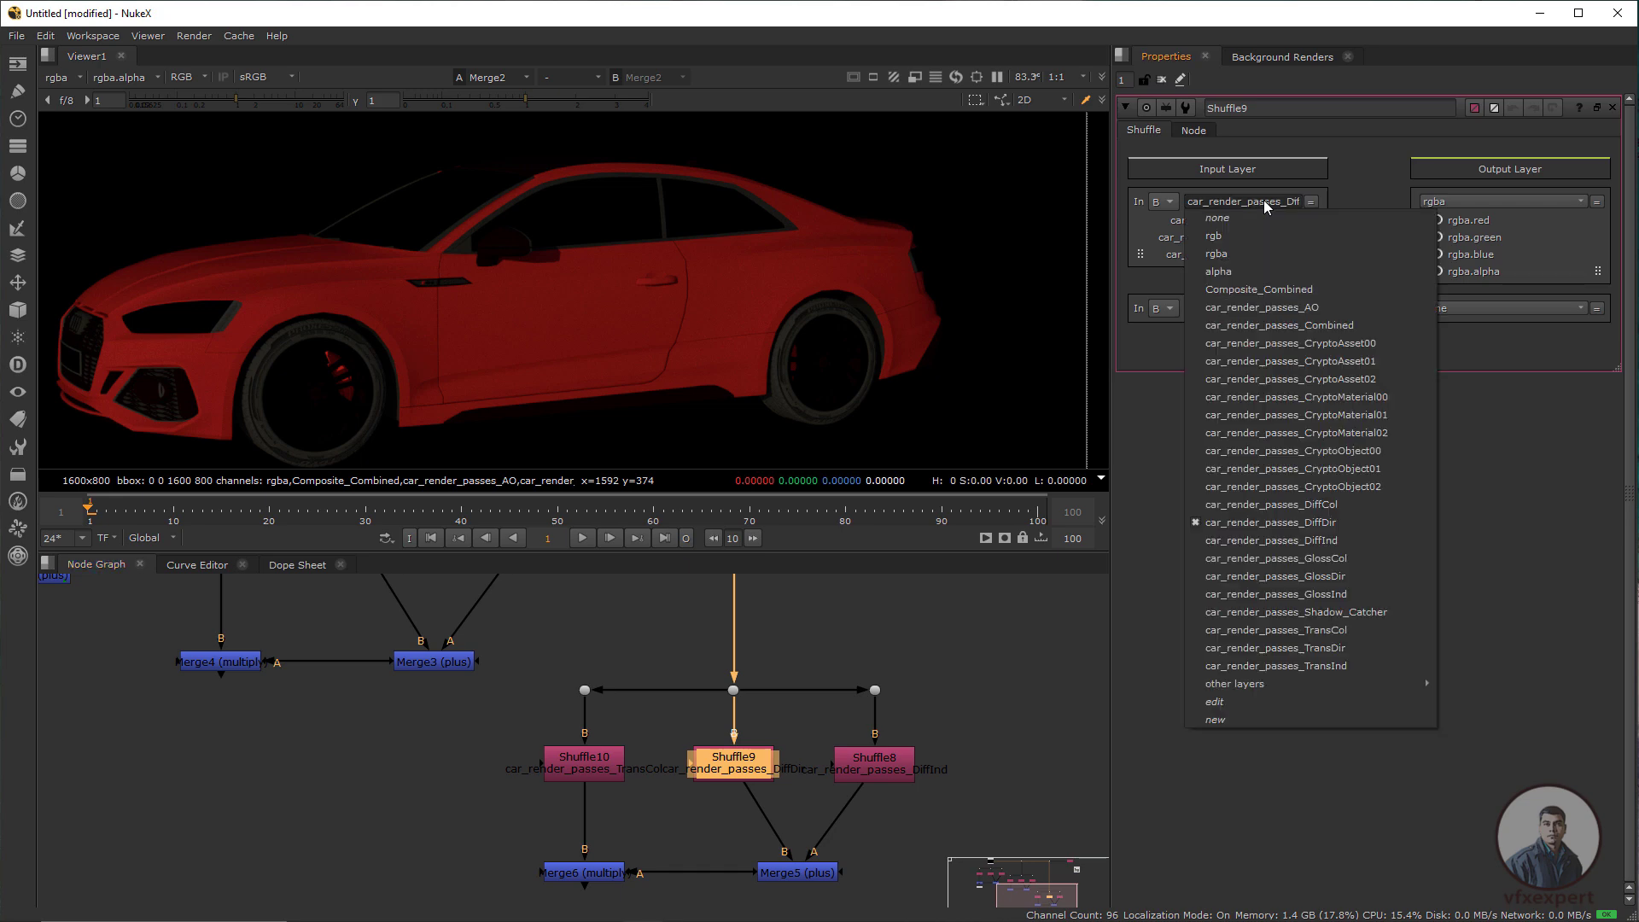
left_click(1349, 647)
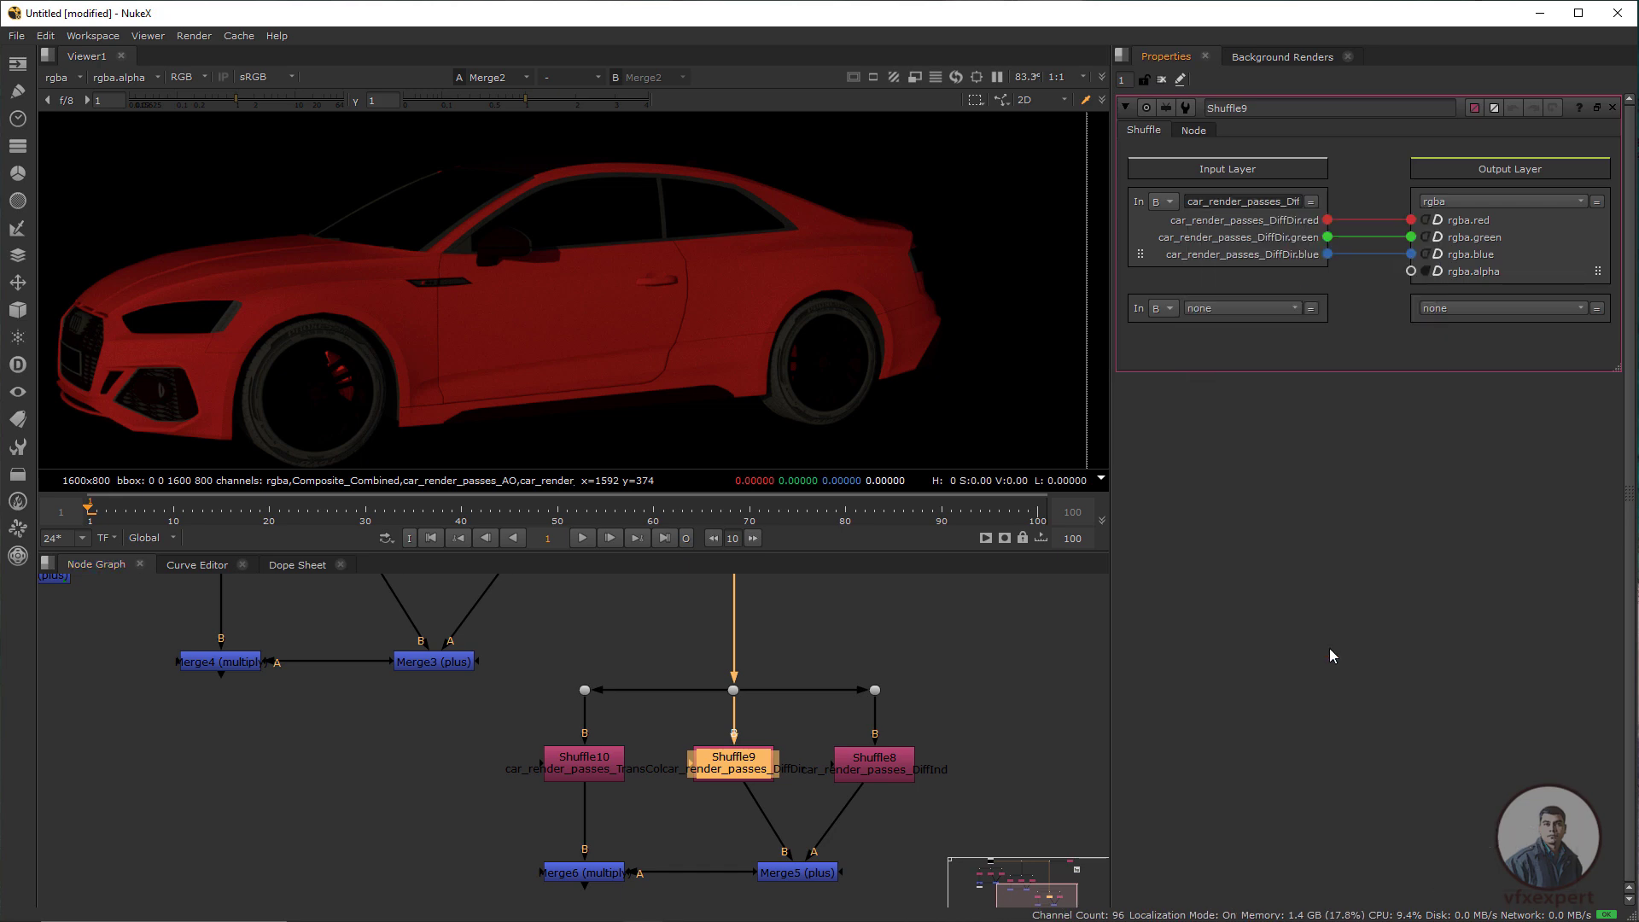
double_click(890, 765)
left_click(1282, 203)
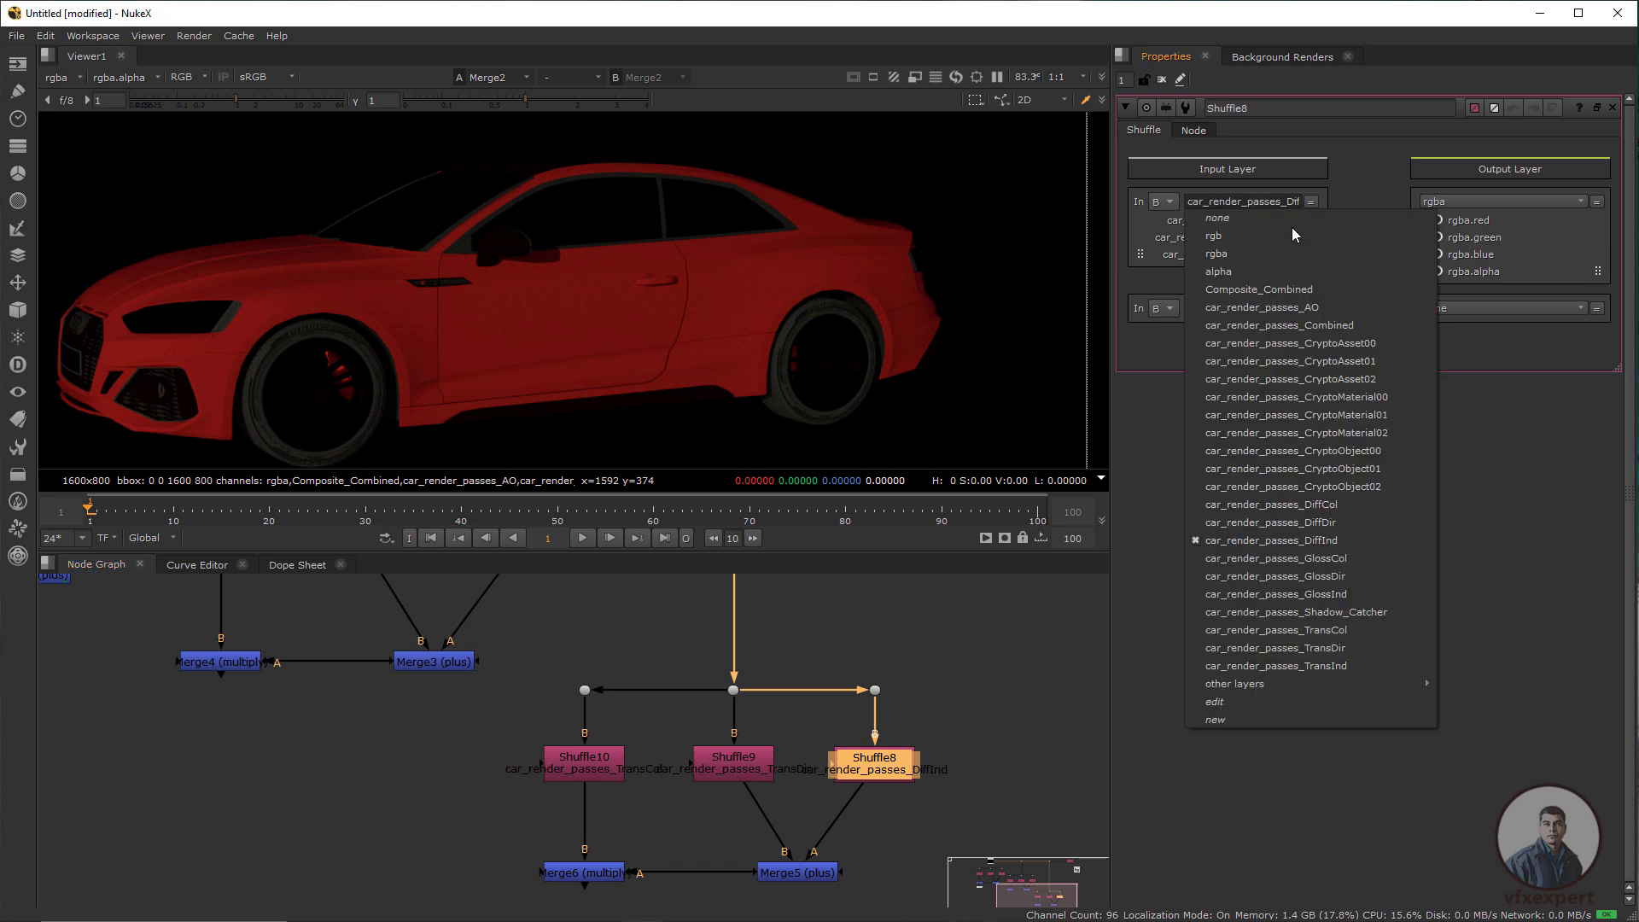
left_click(1331, 666)
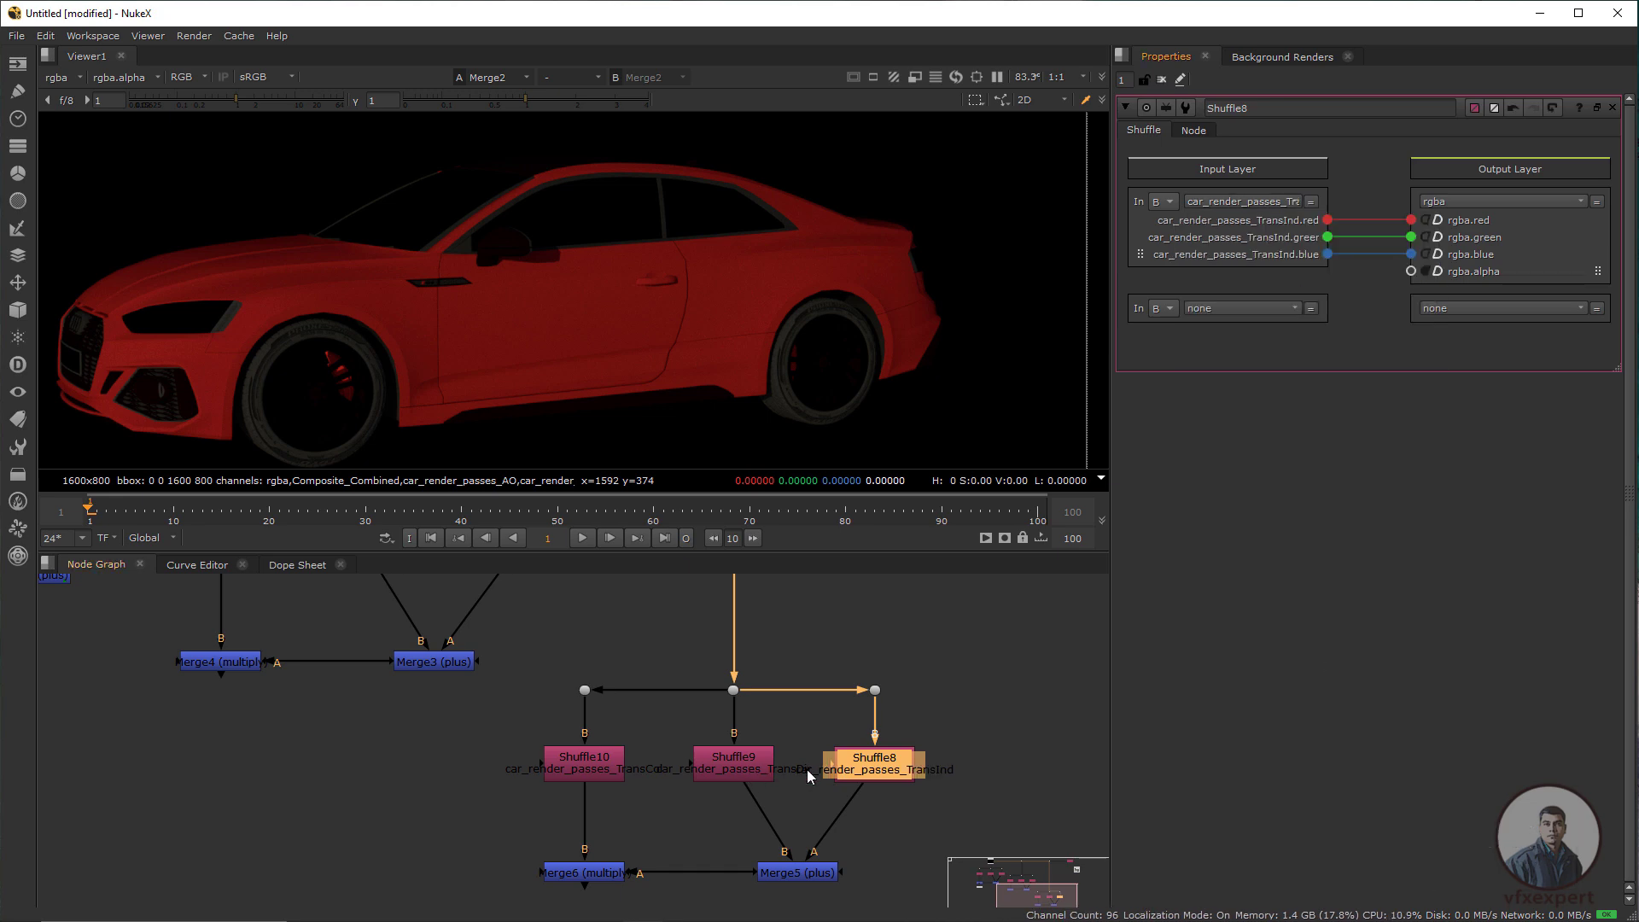
Move the viewer node well below the diffuse multiply Merge to make room for combining the three groups
left_click_drag(752, 782, 718, 769)
scroll(718, 769, "down", 4)
scroll(805, 783, "down", 2)
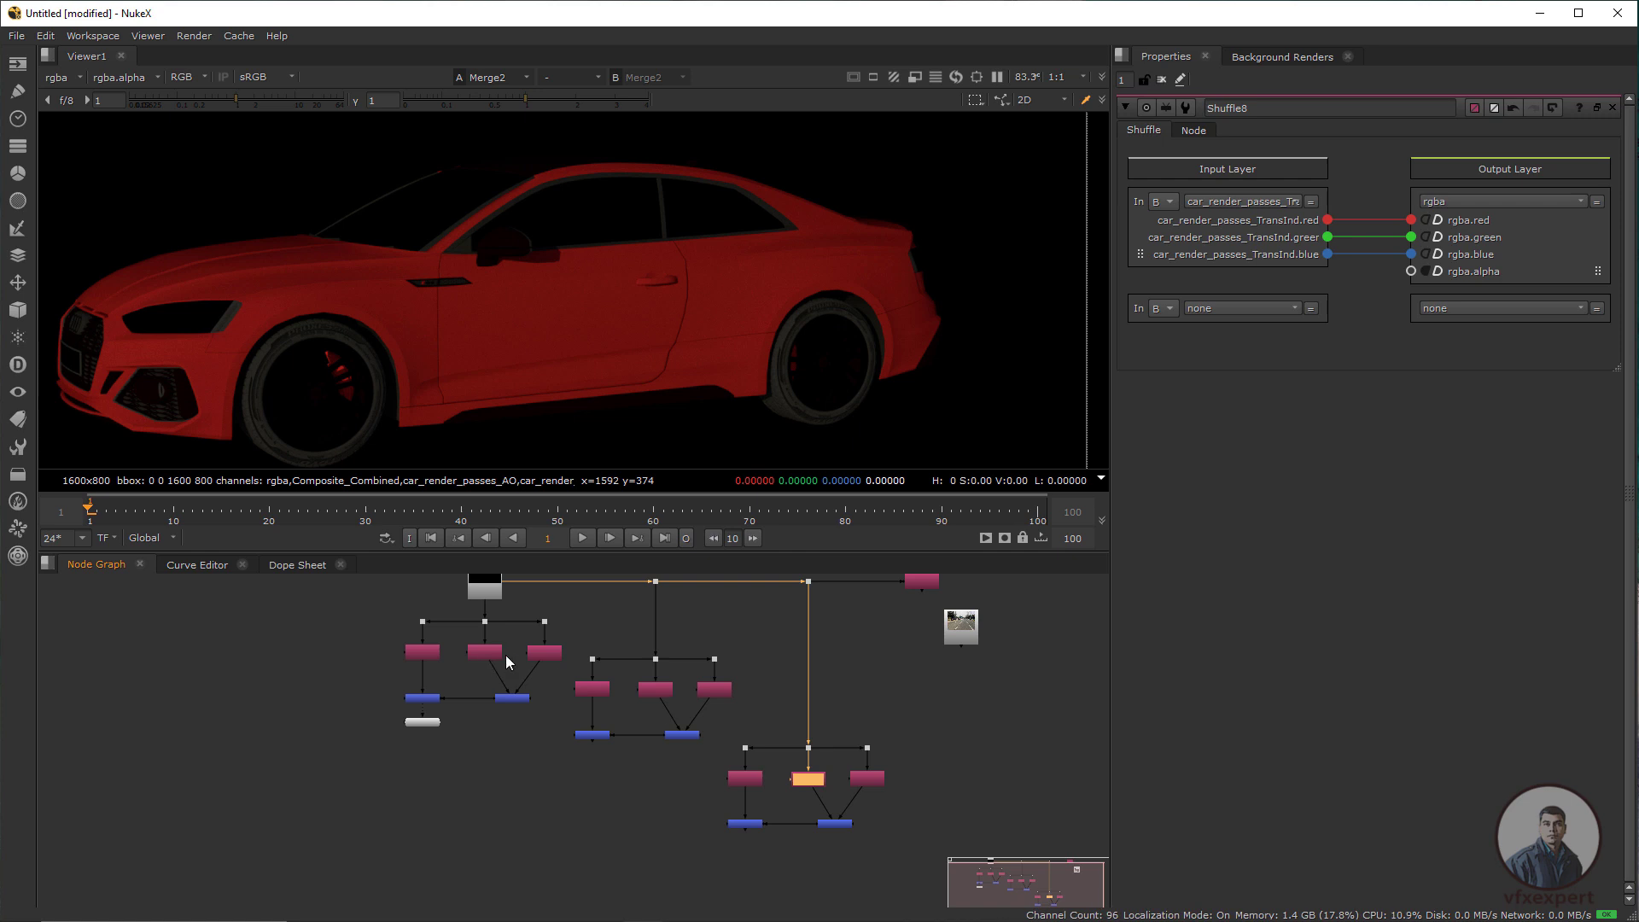
scroll(505, 653, "up", 2)
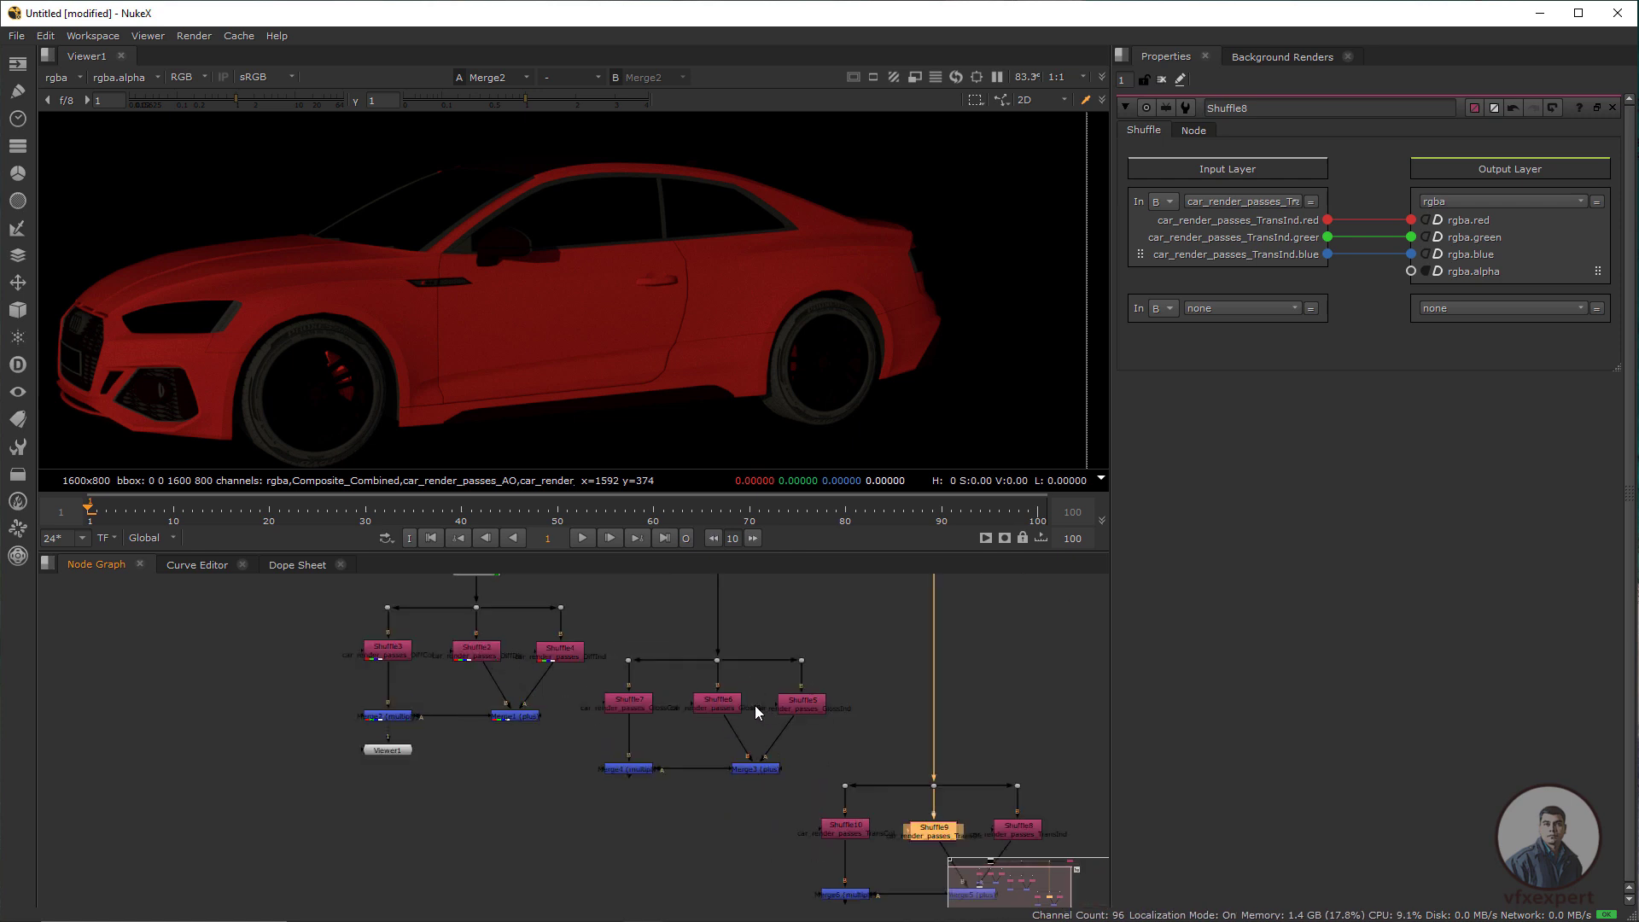
left_click_drag(909, 767, 860, 721)
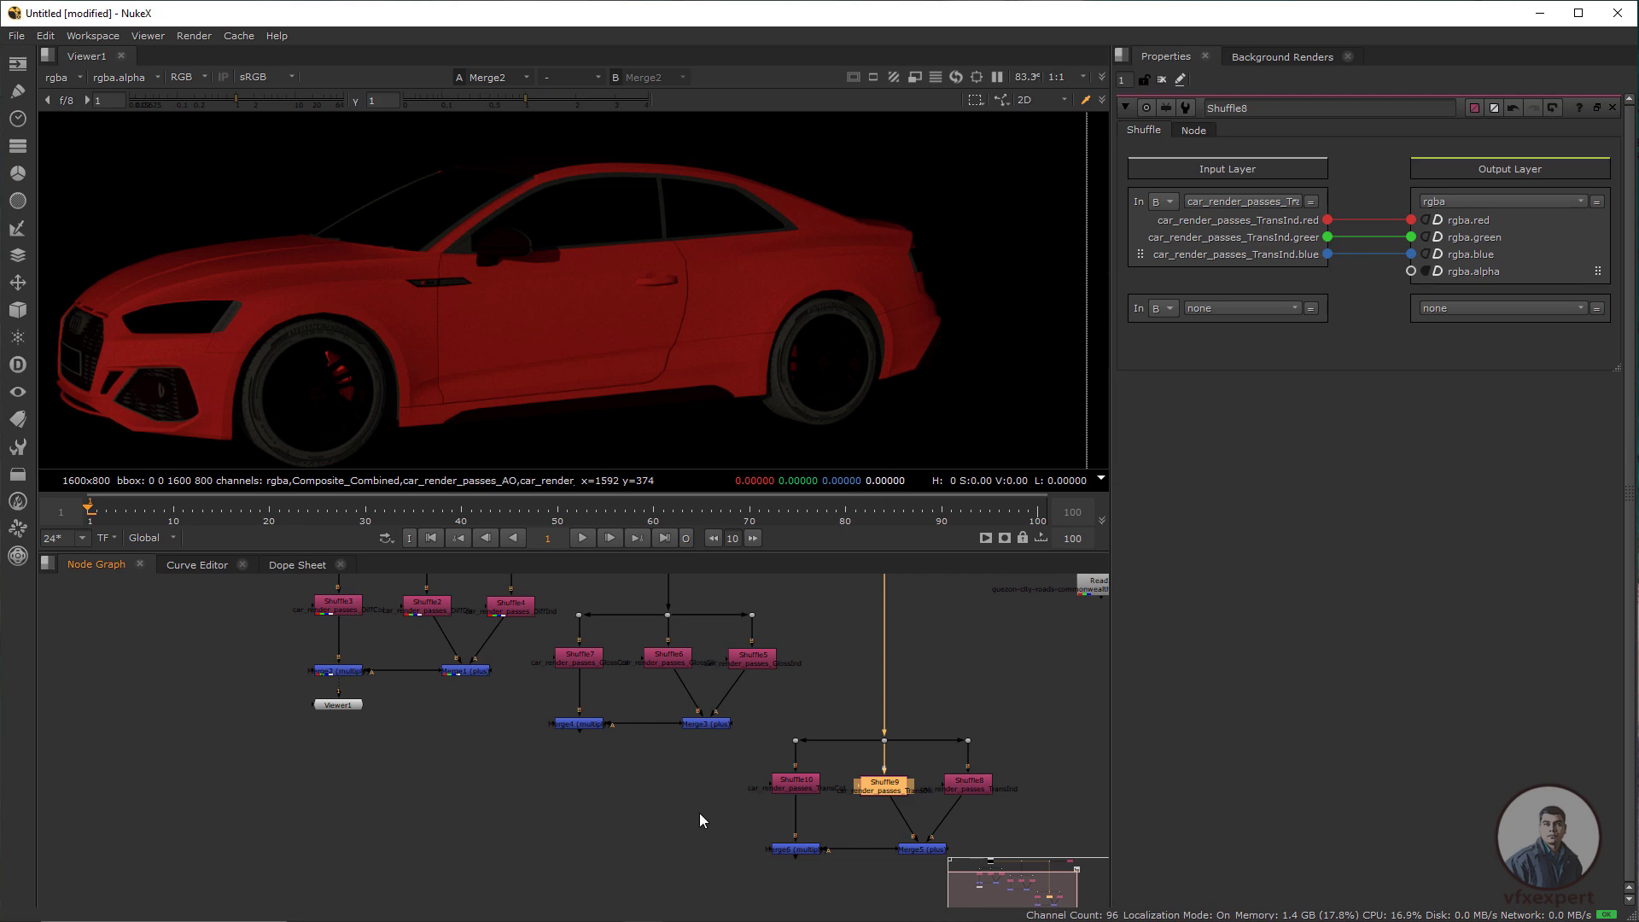
left_click_drag(349, 715, 344, 879)
scroll(616, 843, "down", 3)
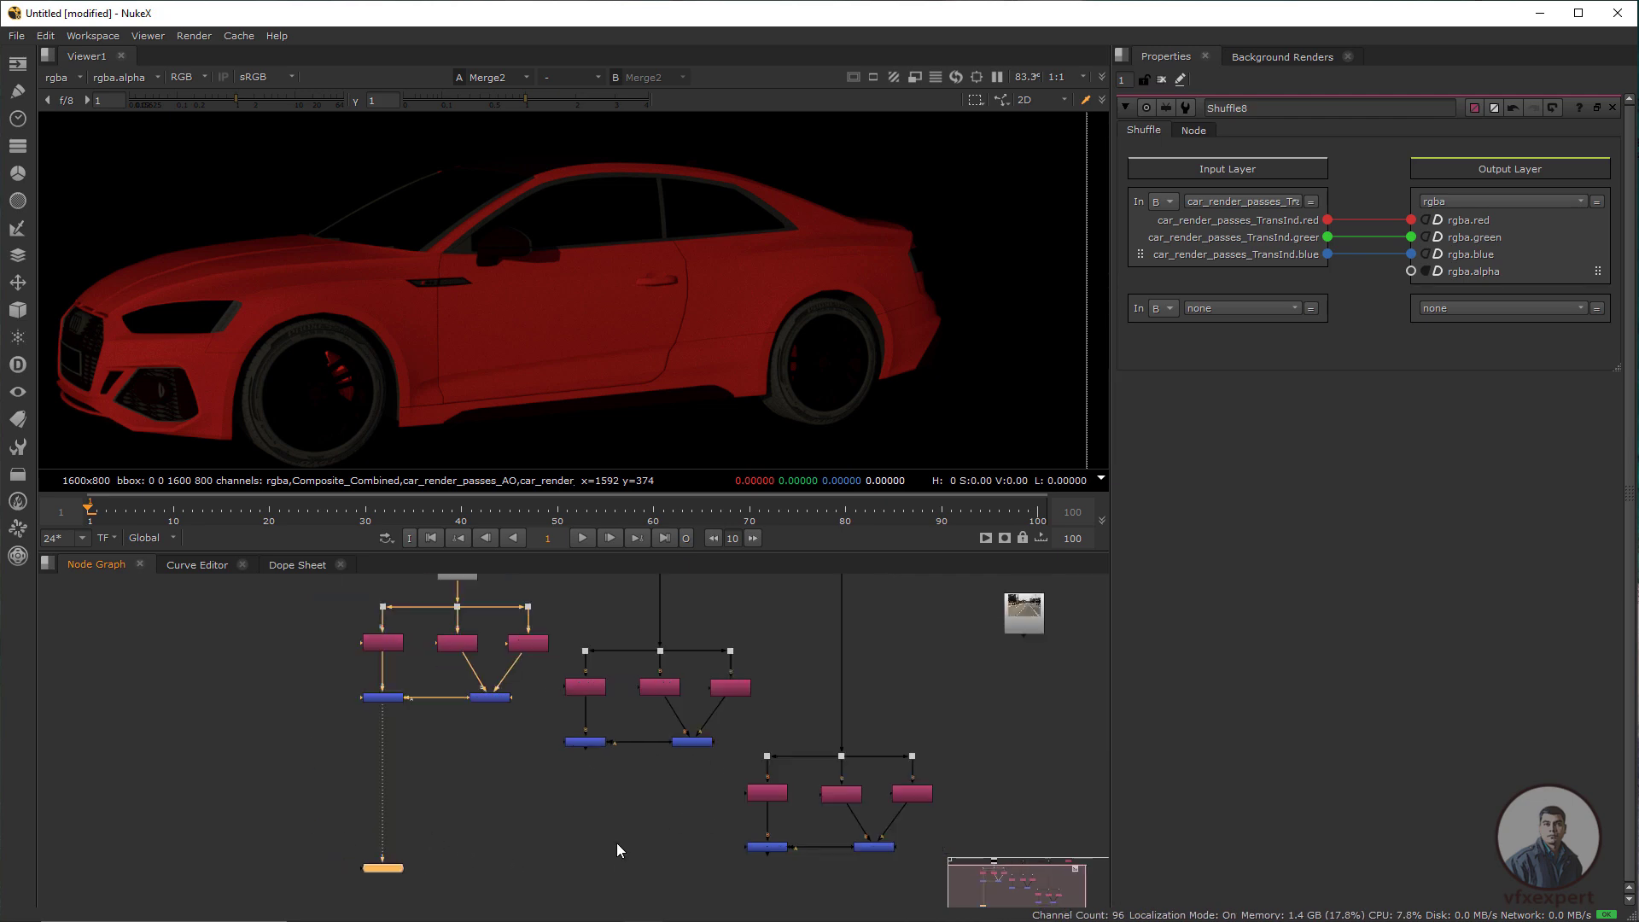
Add a Merge node below the gloss group, with B connected to the diffuse multiply Merge and A to the gloss multiply Merge
scroll(596, 821, "up", 4)
key("m")
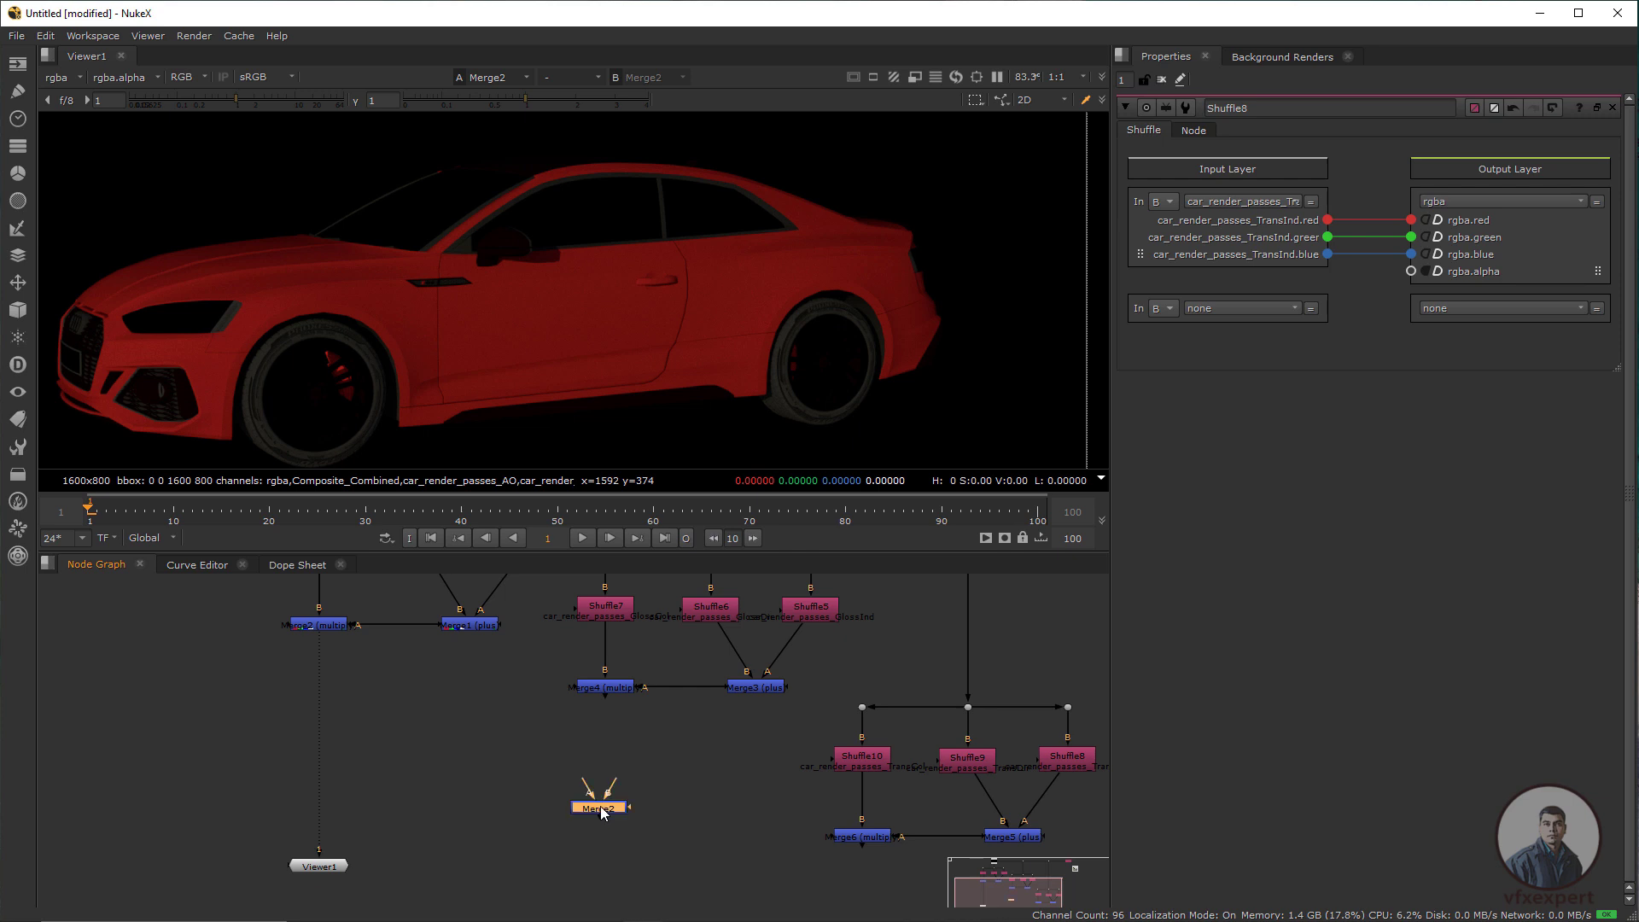
left_click_drag(601, 800, 322, 626)
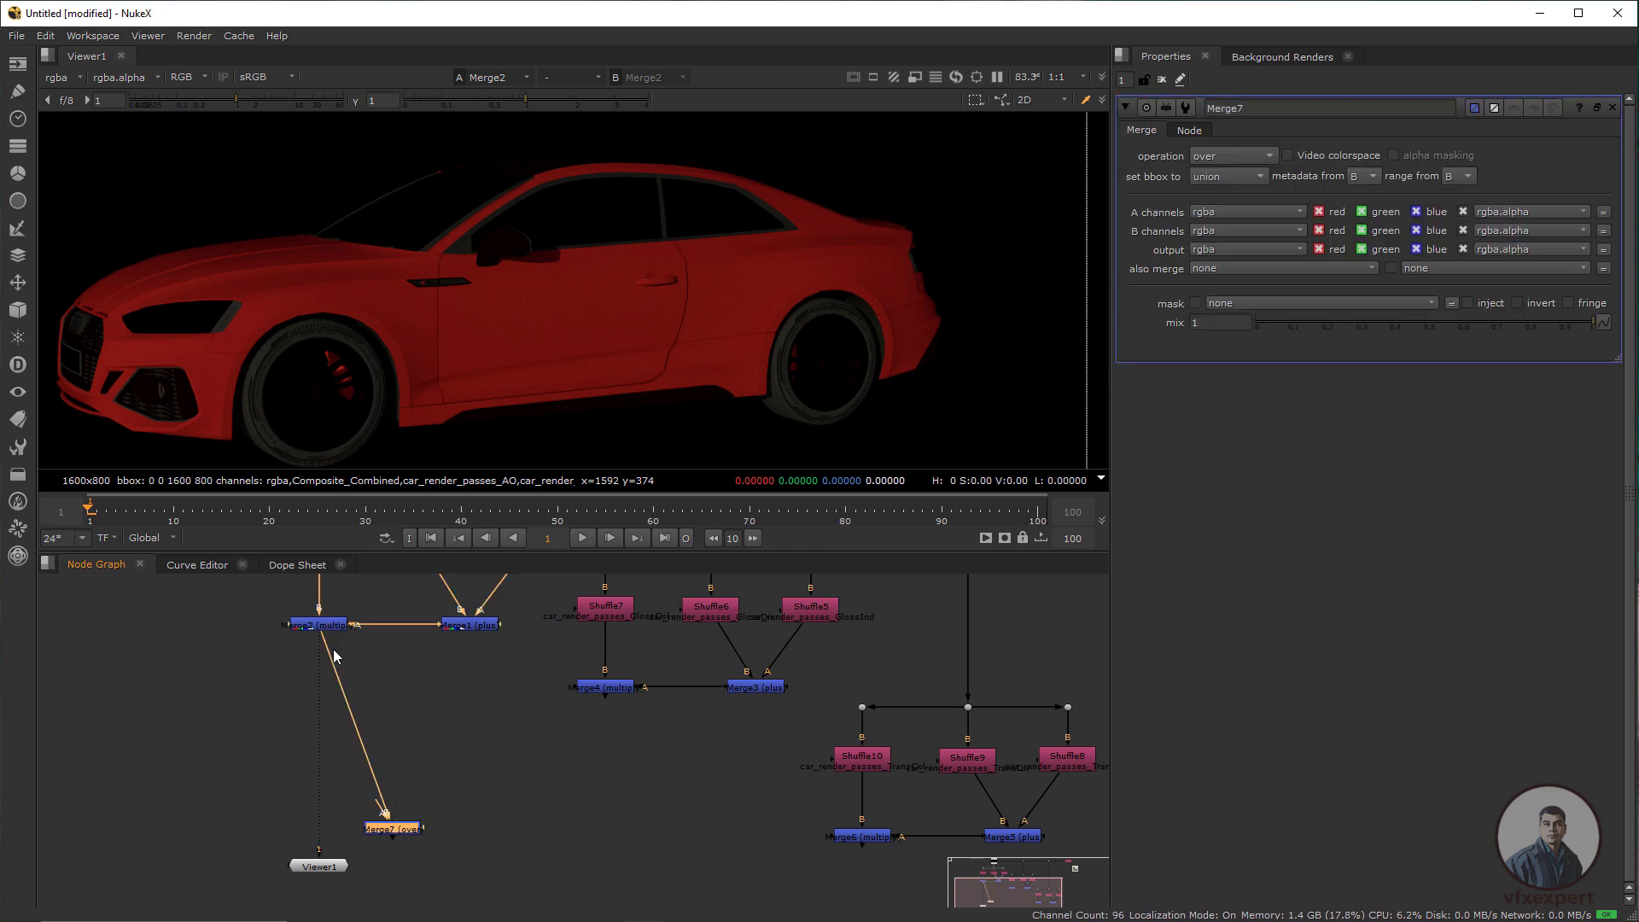
left_click_drag(383, 812, 609, 704)
left_click_drag(410, 828, 629, 831)
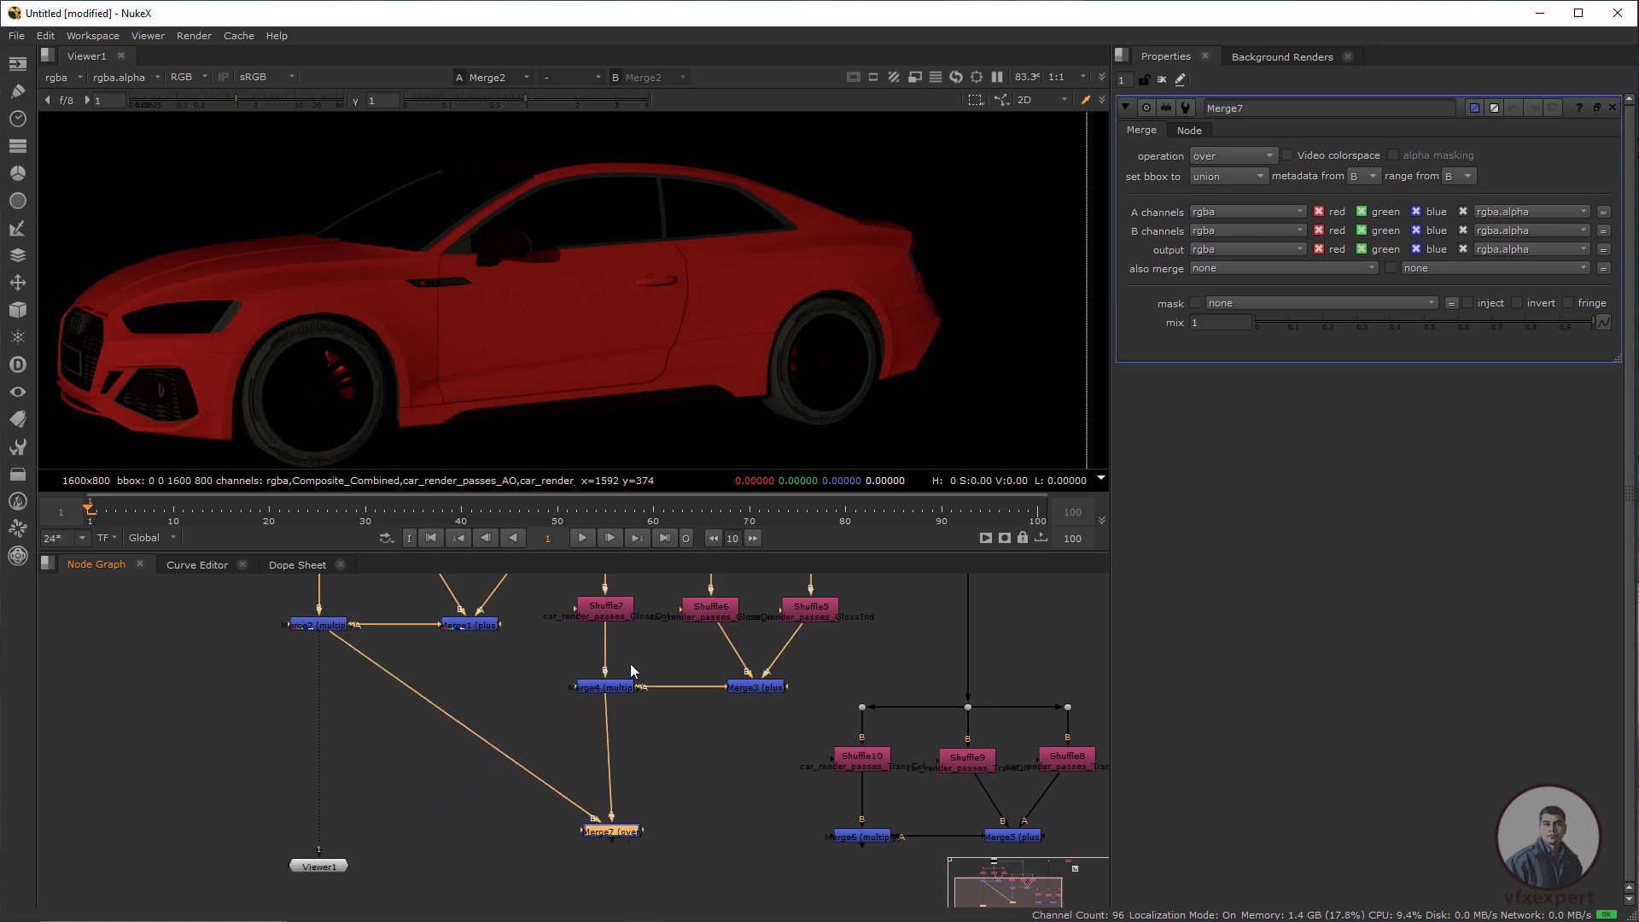
Route the new Merge's B pipe through a corner Dot, connect the viewer to this Merge, and align the nodes
left_click_drag(465, 729, 256, 877)
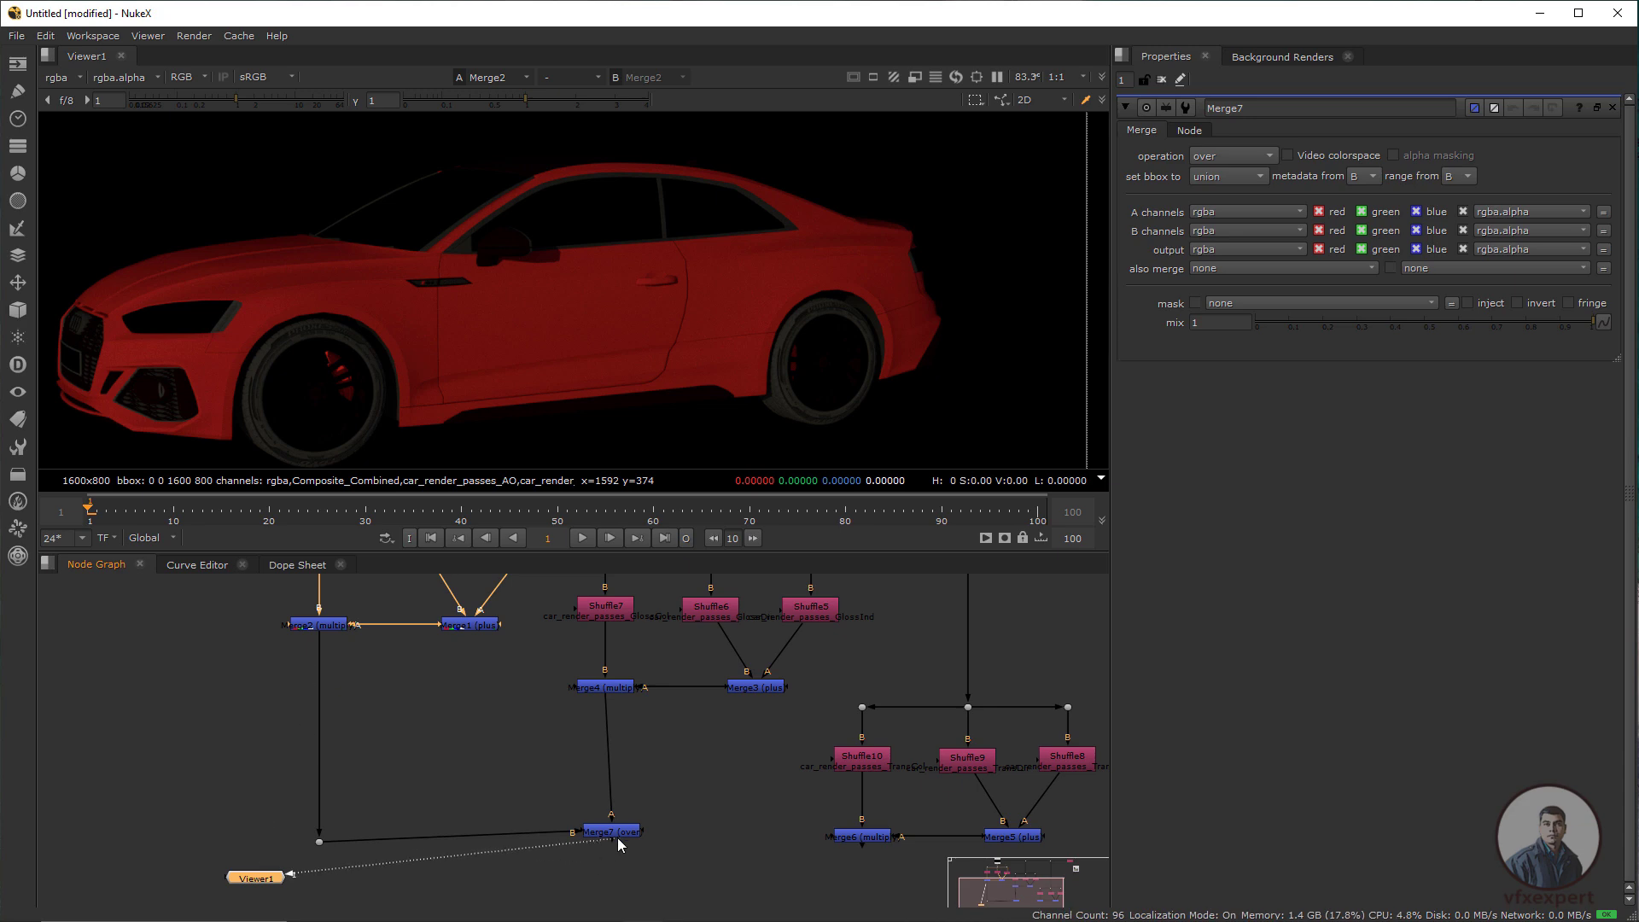
left_click_drag(617, 837, 619, 850)
key("1")
left_click(672, 763)
scroll(672, 762, "down", 2)
left_click_drag(672, 763, 632, 804)
scroll(604, 876, "up", 4)
left_click_drag(615, 858, 645, 837)
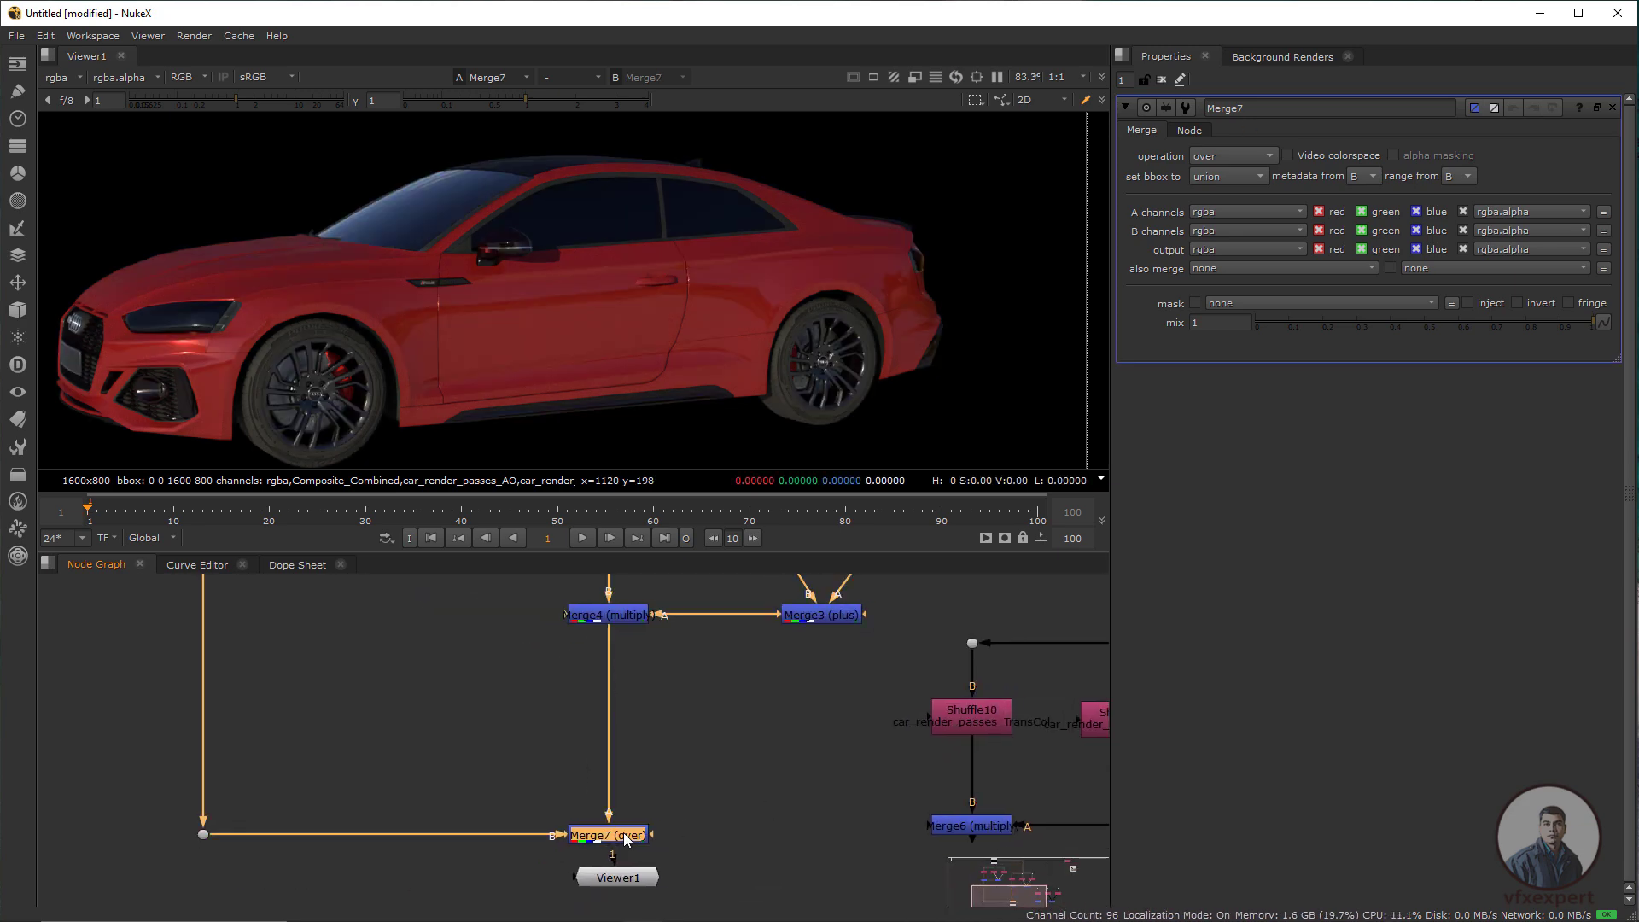
Set the Merge combining the diffuse and gloss groups to plus, and move the viewer node farther below it
left_click(1253, 161)
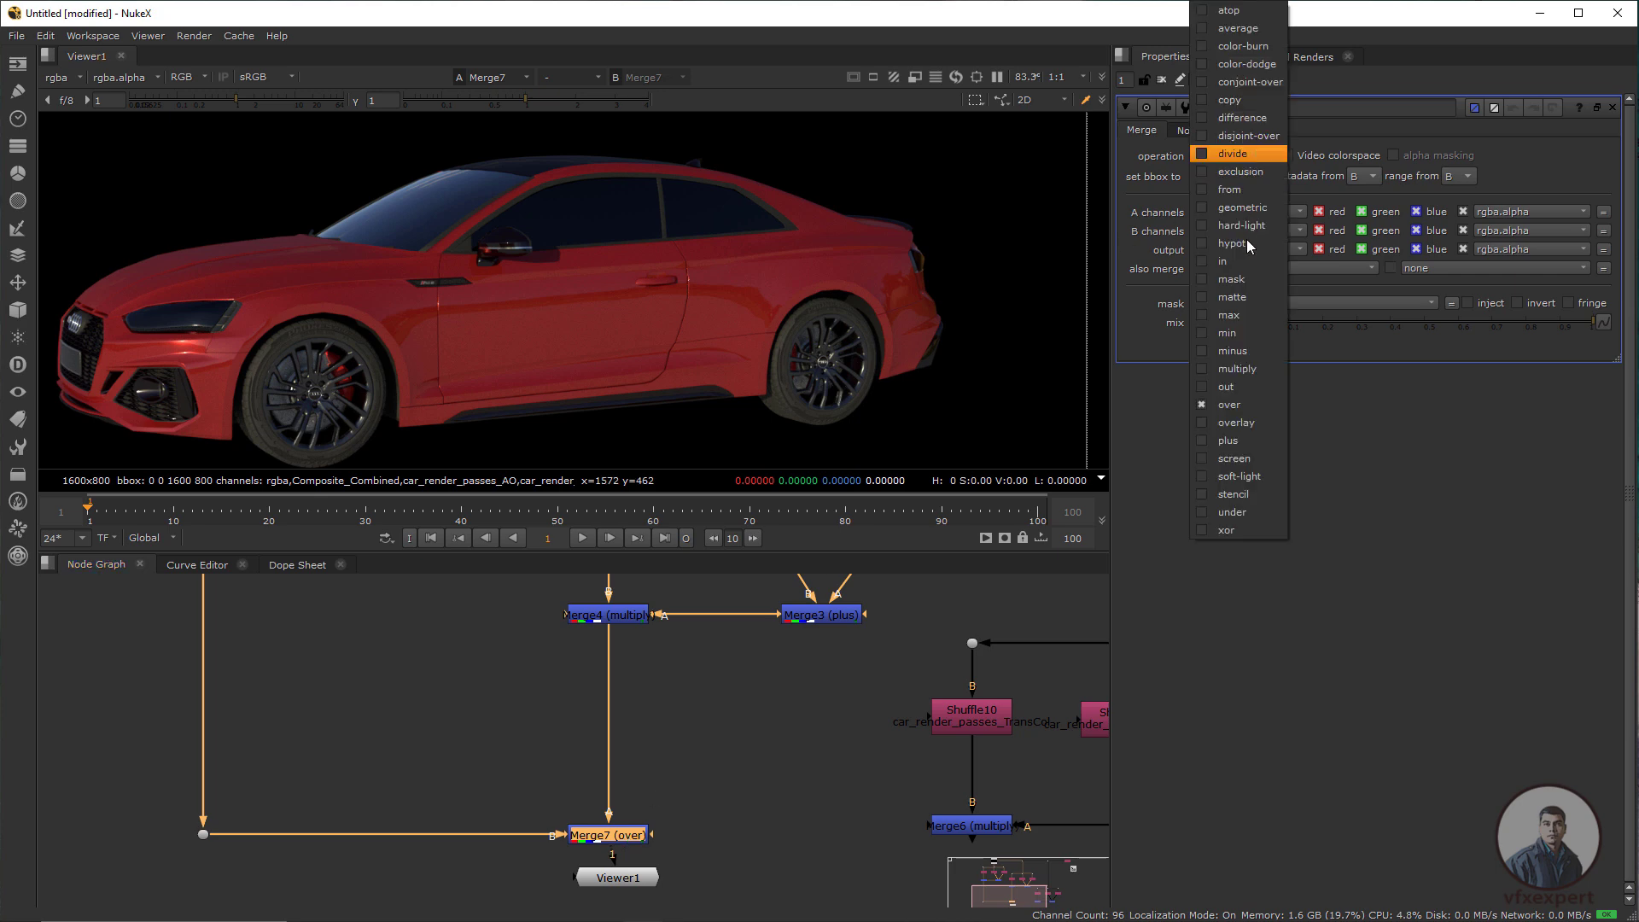
left_click(1230, 446)
scroll(708, 761, "down", 3)
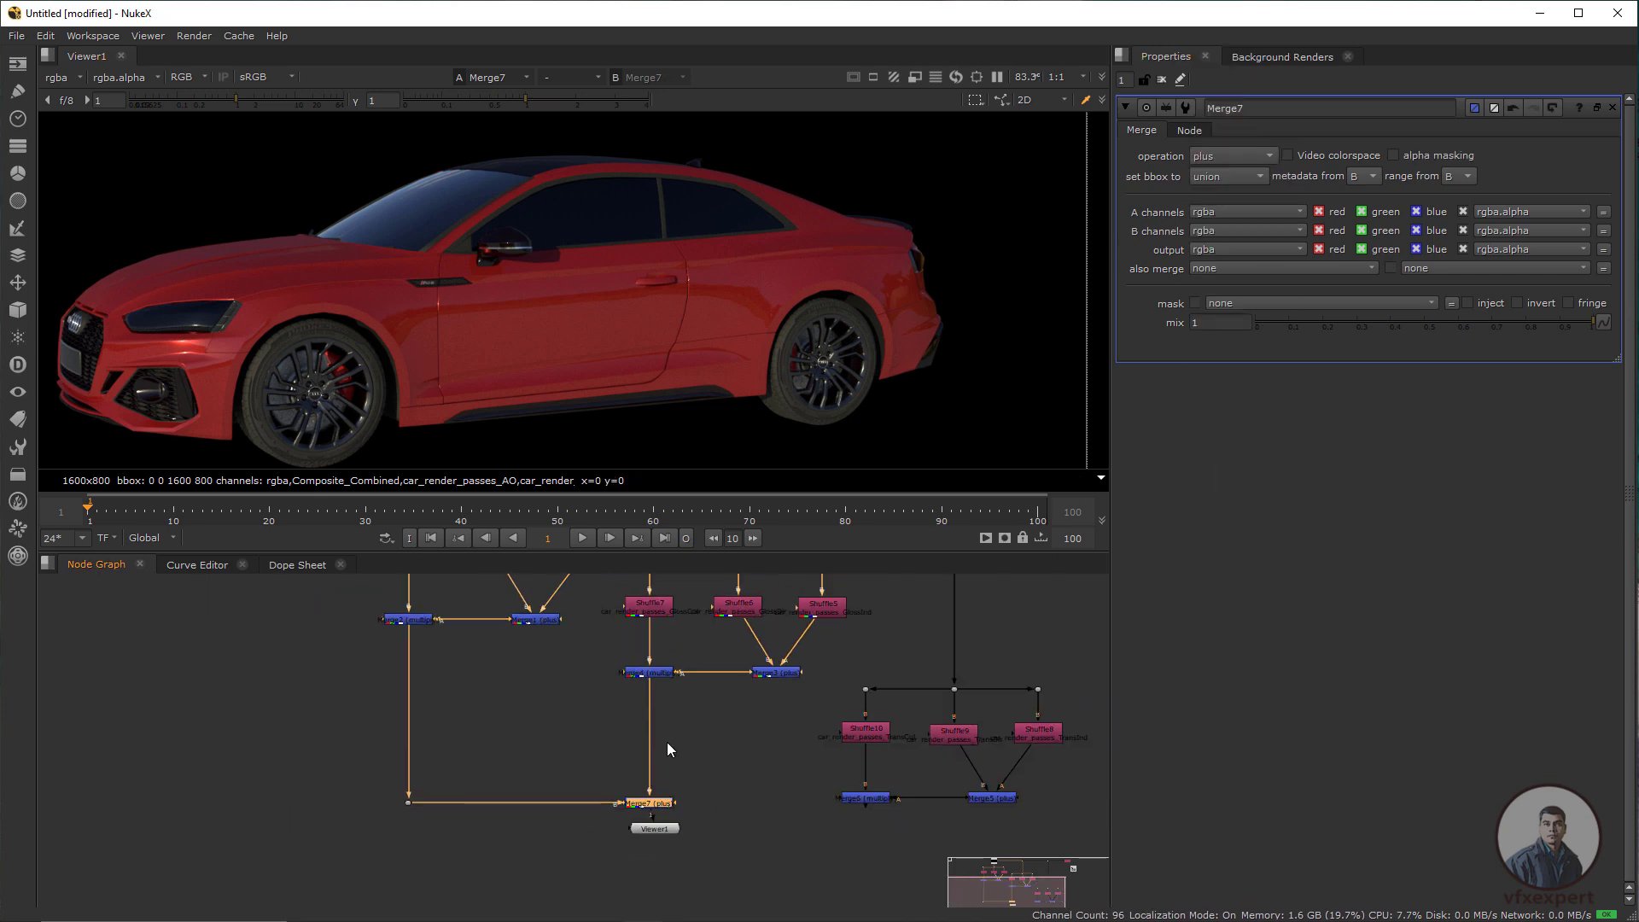
left_click_drag(667, 741, 484, 694)
left_click_drag(481, 779, 496, 884)
Add a Merge below the transmission group joining the transmission multiply Merge and the diffuse-gloss Merge, routing the latter's pipe through a corner Dot
left_click(658, 860)
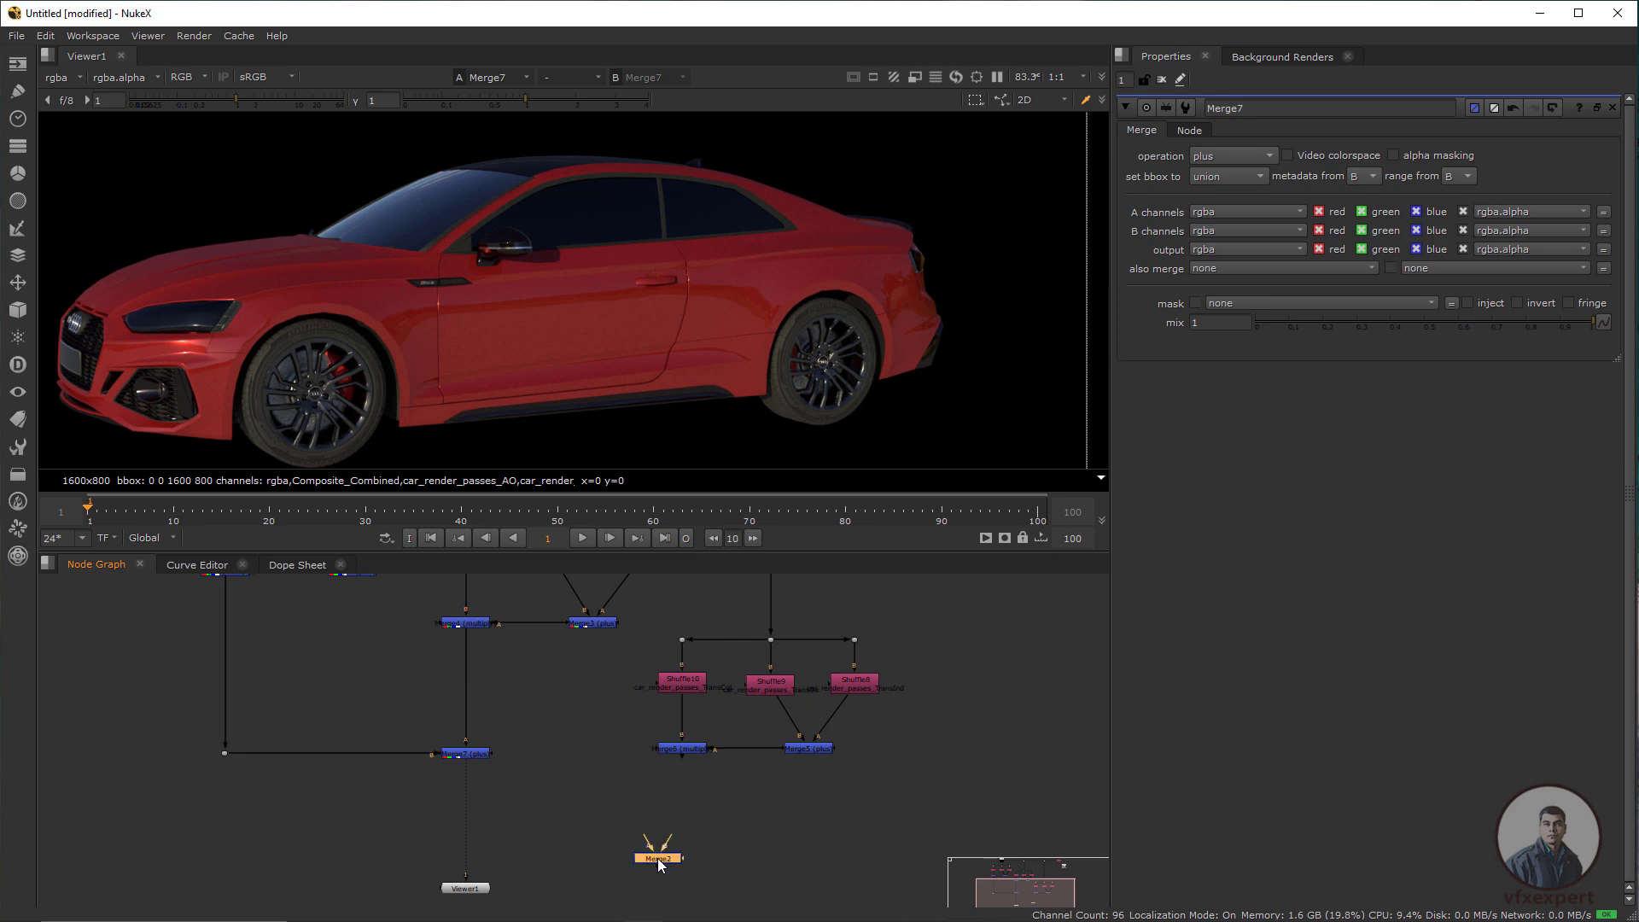
left_click_drag(657, 858, 459, 756)
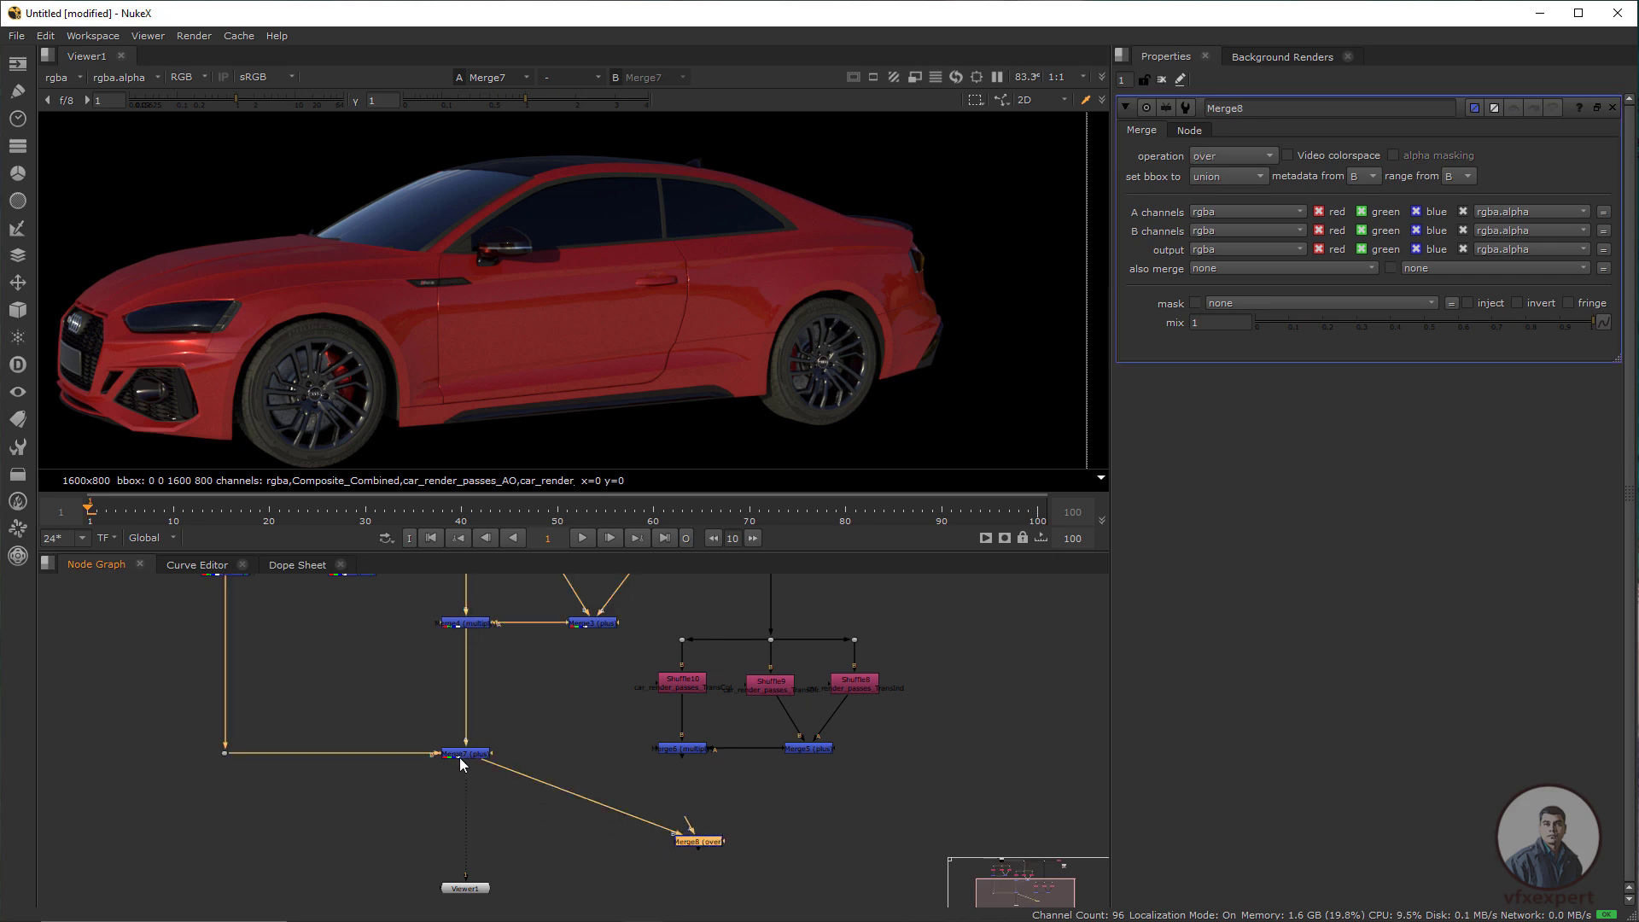
left_click_drag(584, 797, 465, 849)
left_click_drag(715, 842, 698, 845)
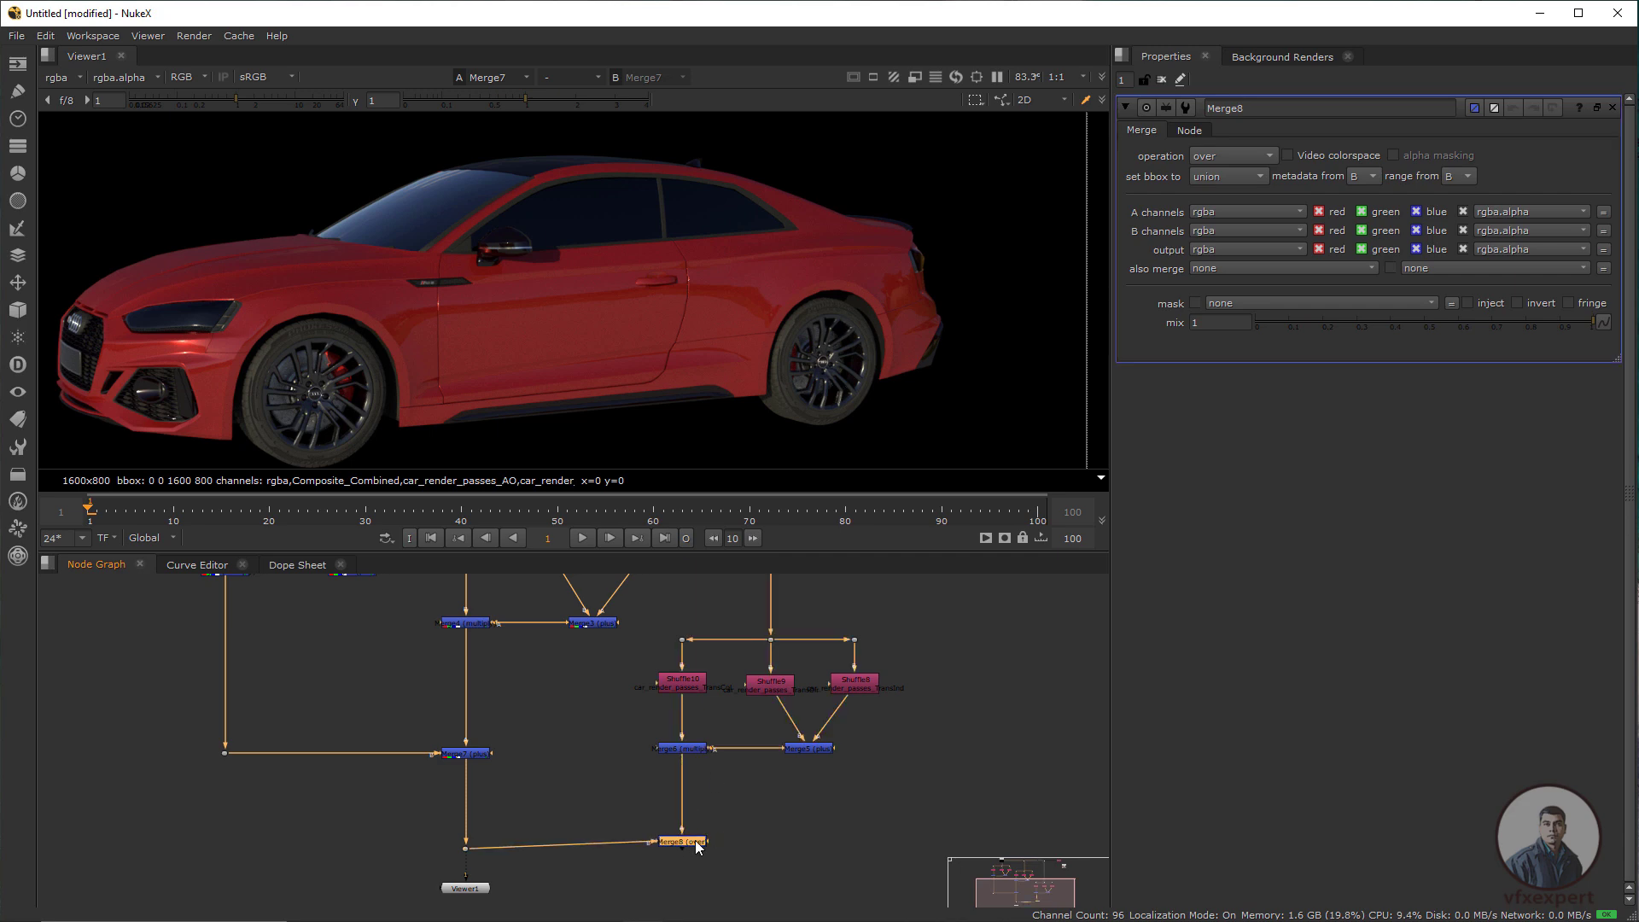
Connect the viewer to the new Merge, place it beneath, and set the Merge operation to plus
key("1")
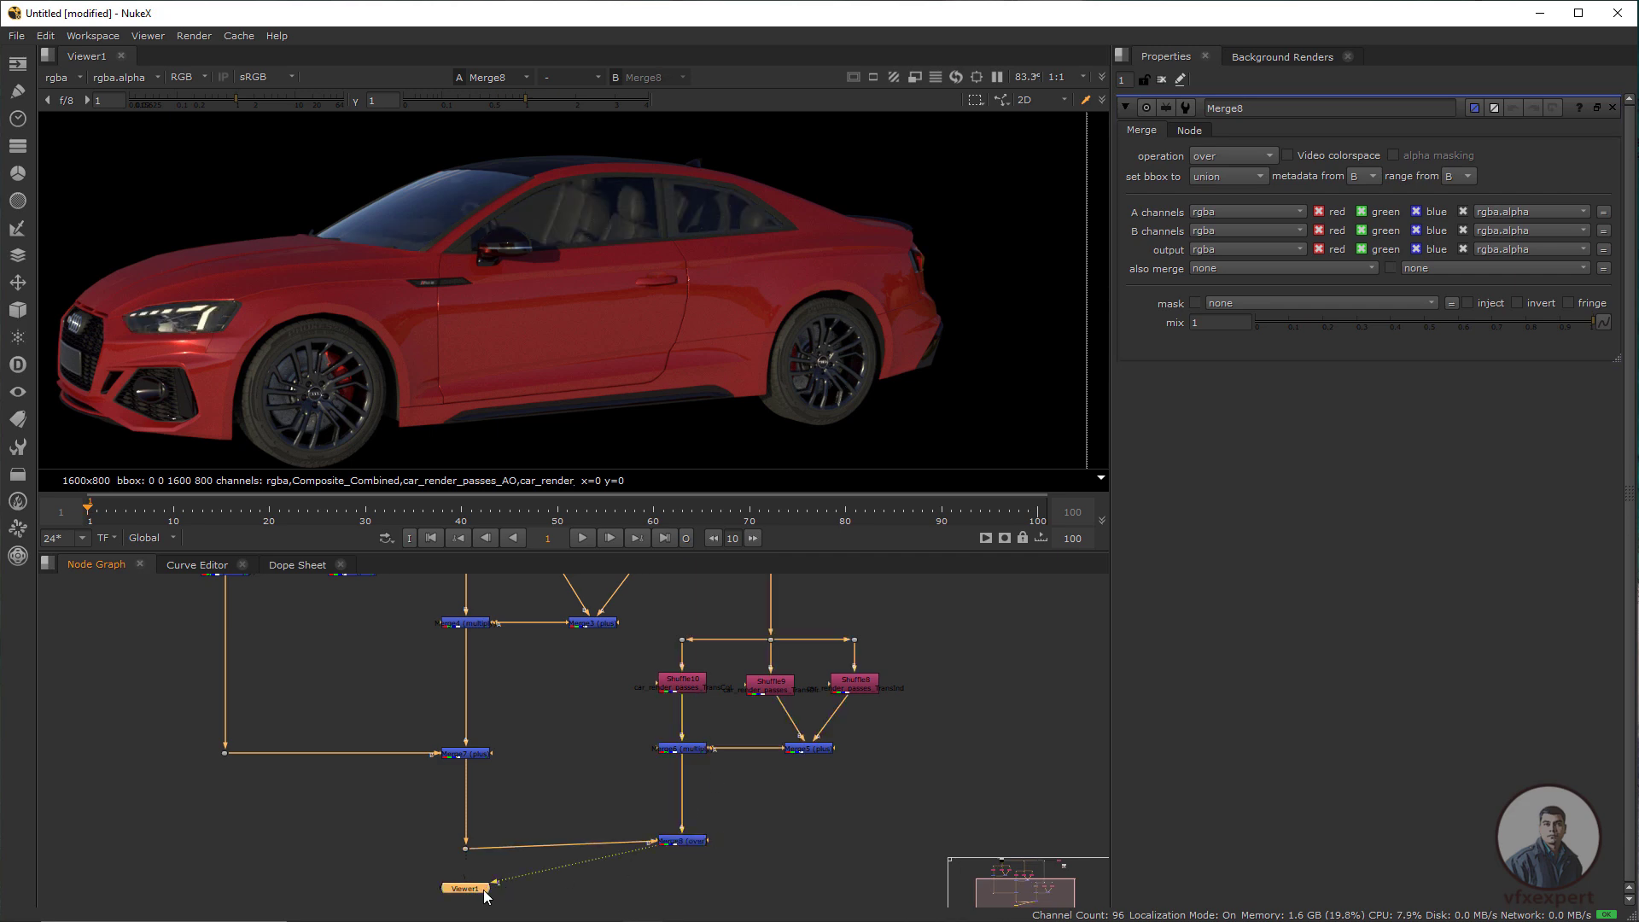
left_click(1268, 157)
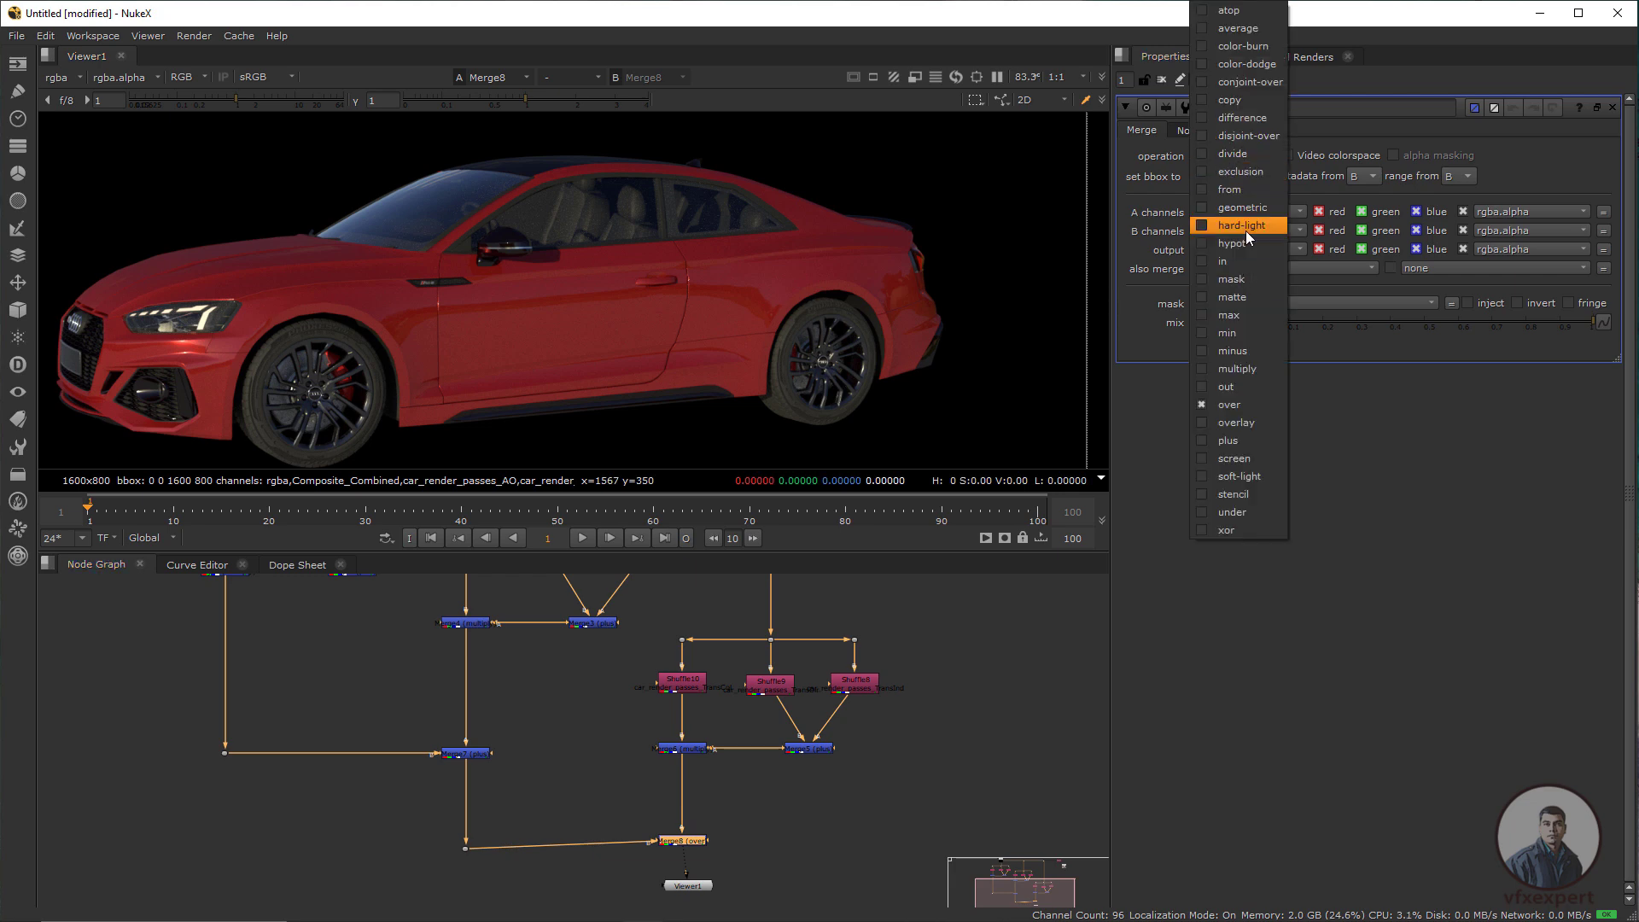
left_click(1228, 441)
Move the background image's Read node farther from the pass groups and align the final Merge with its corner Dot
left_click(668, 824)
scroll(668, 823, "down", 3)
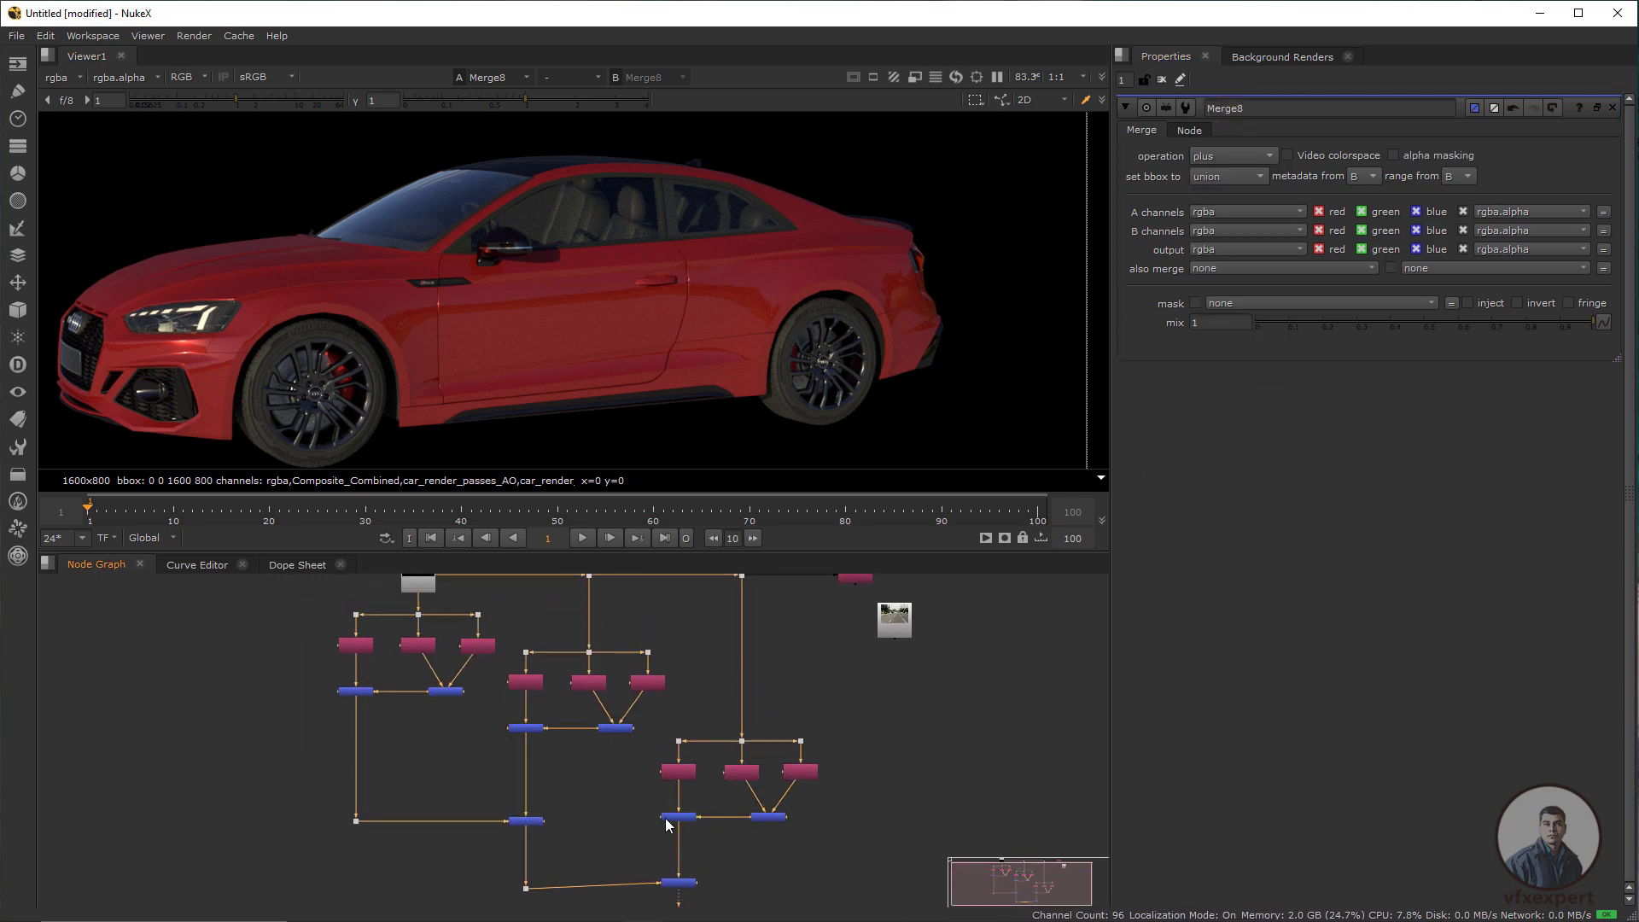
left_click_drag(667, 819, 664, 838)
left_click_drag(883, 627, 968, 628)
left_click_drag(856, 592, 863, 589)
left_click_drag(687, 907, 676, 896)
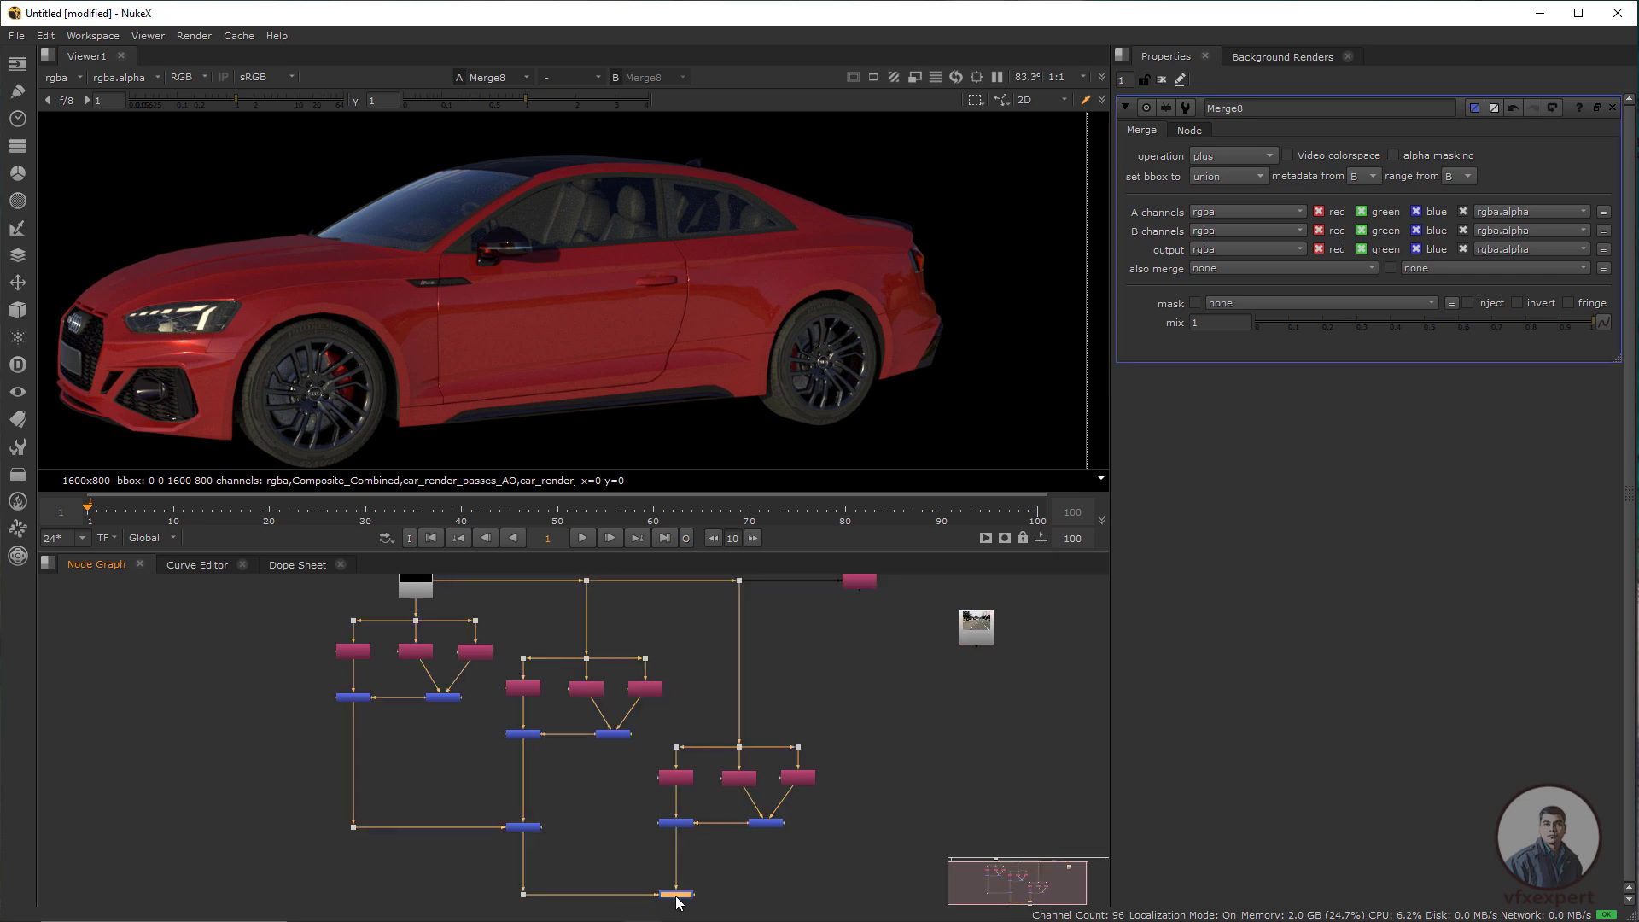
scroll(683, 885, "up", 4)
scroll(812, 633, "down", 4)
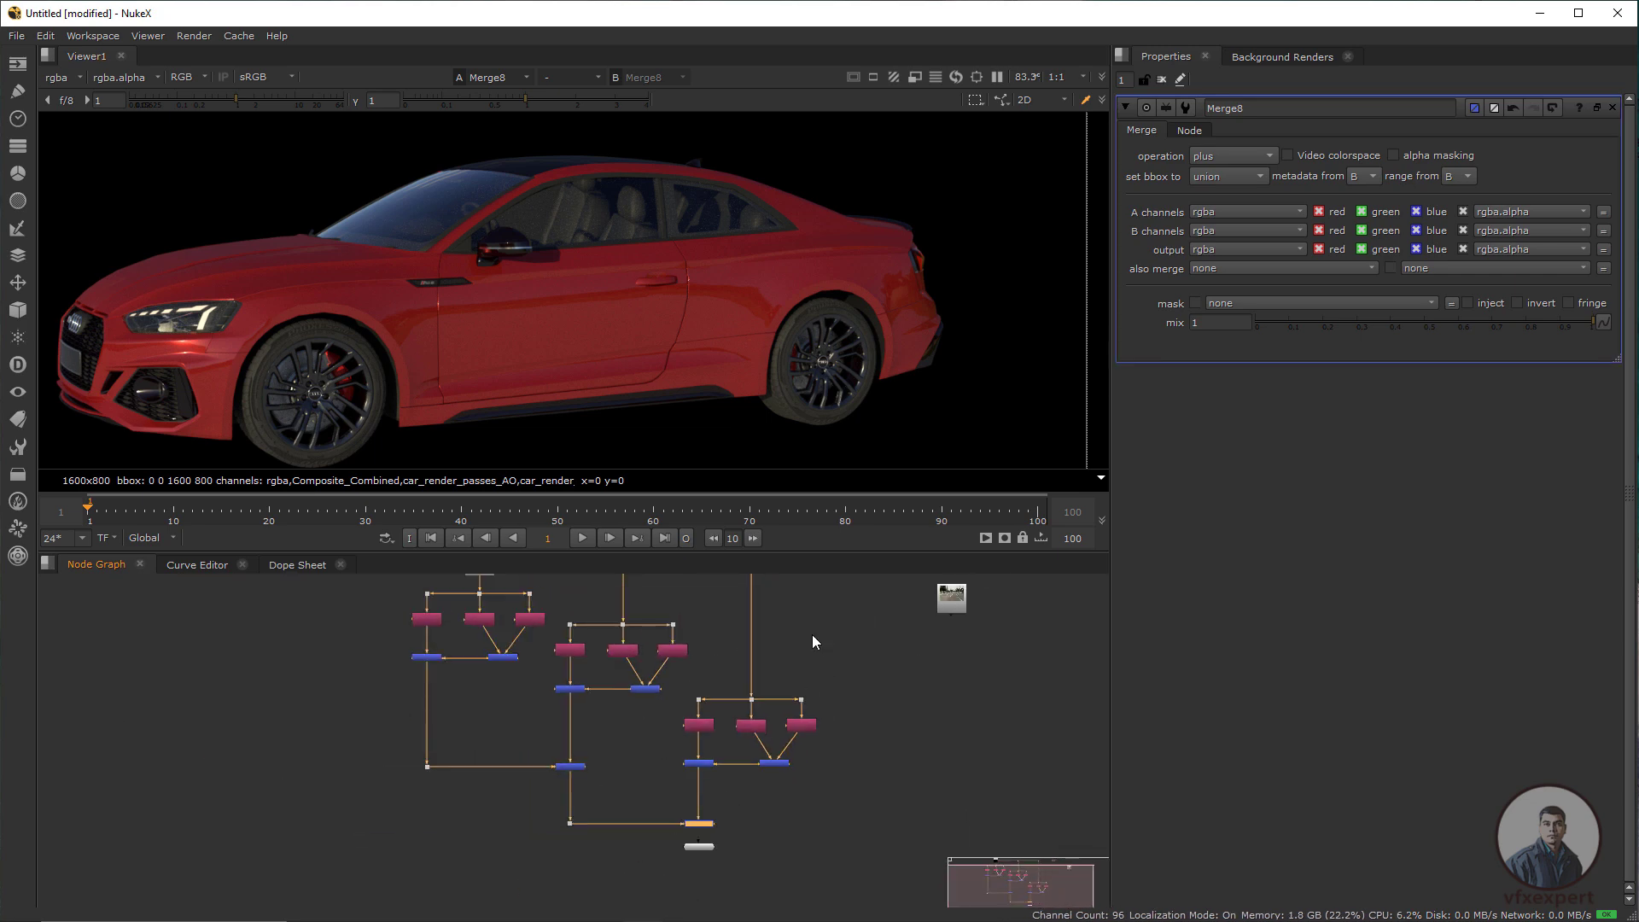
scroll(797, 708, "up", 4)
scroll(730, 800, "down", 4)
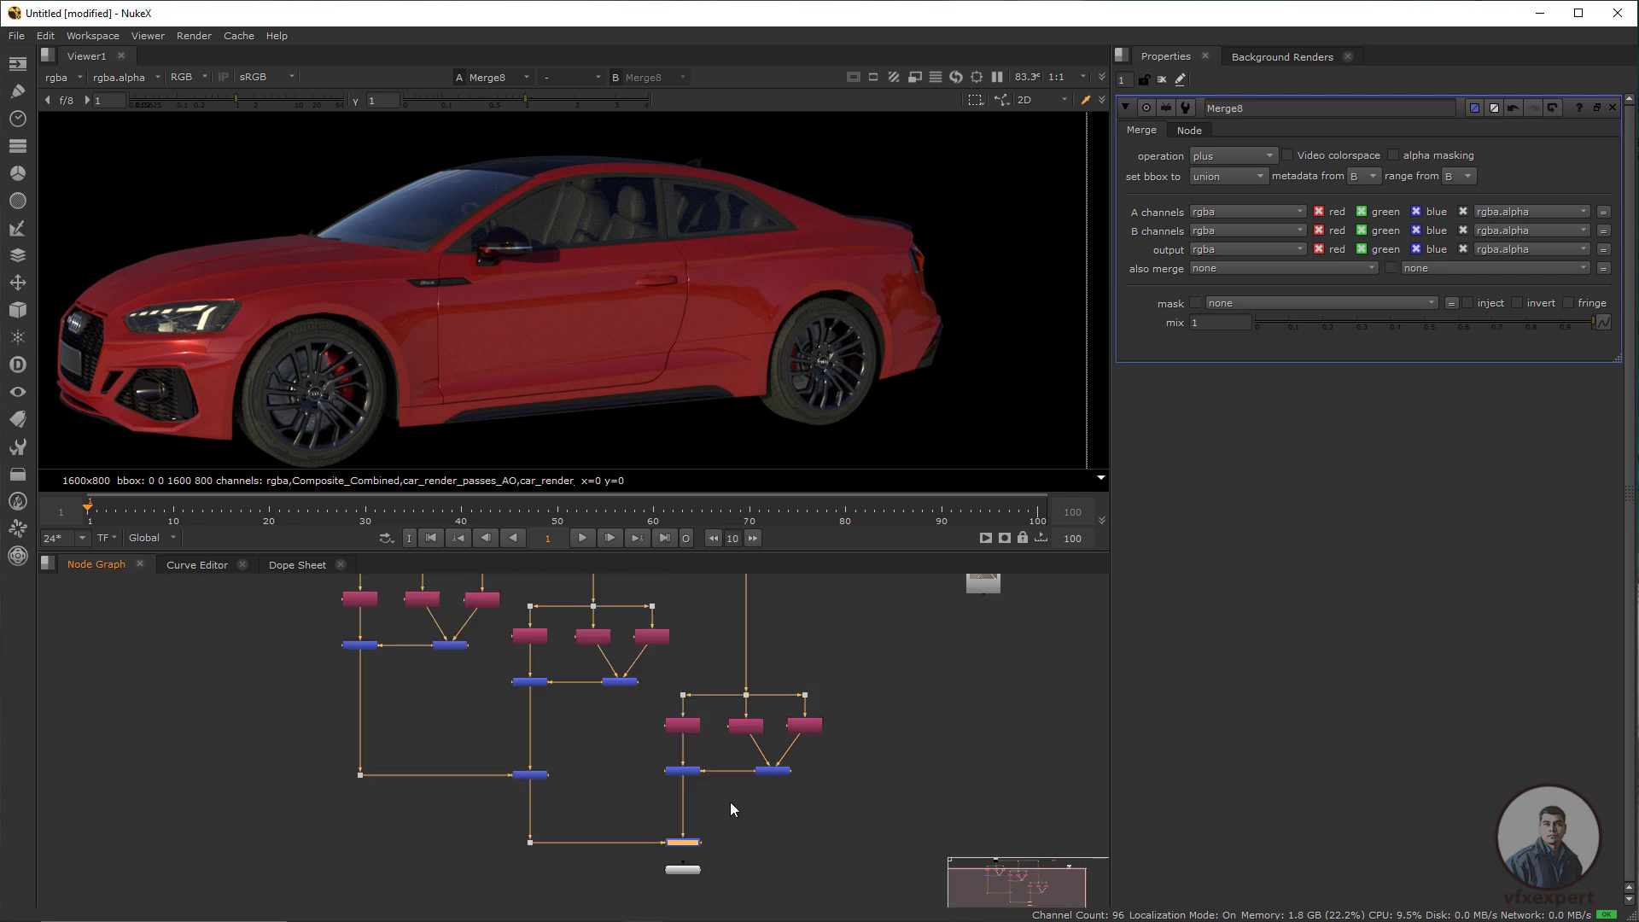
Connect viewer input 1 to the combined-pass Shuffle and input 2 to the final plus Merge, and move the viewer clear of the pass groups
left_click_drag(730, 801, 714, 852)
left_click_drag(665, 903, 850, 582)
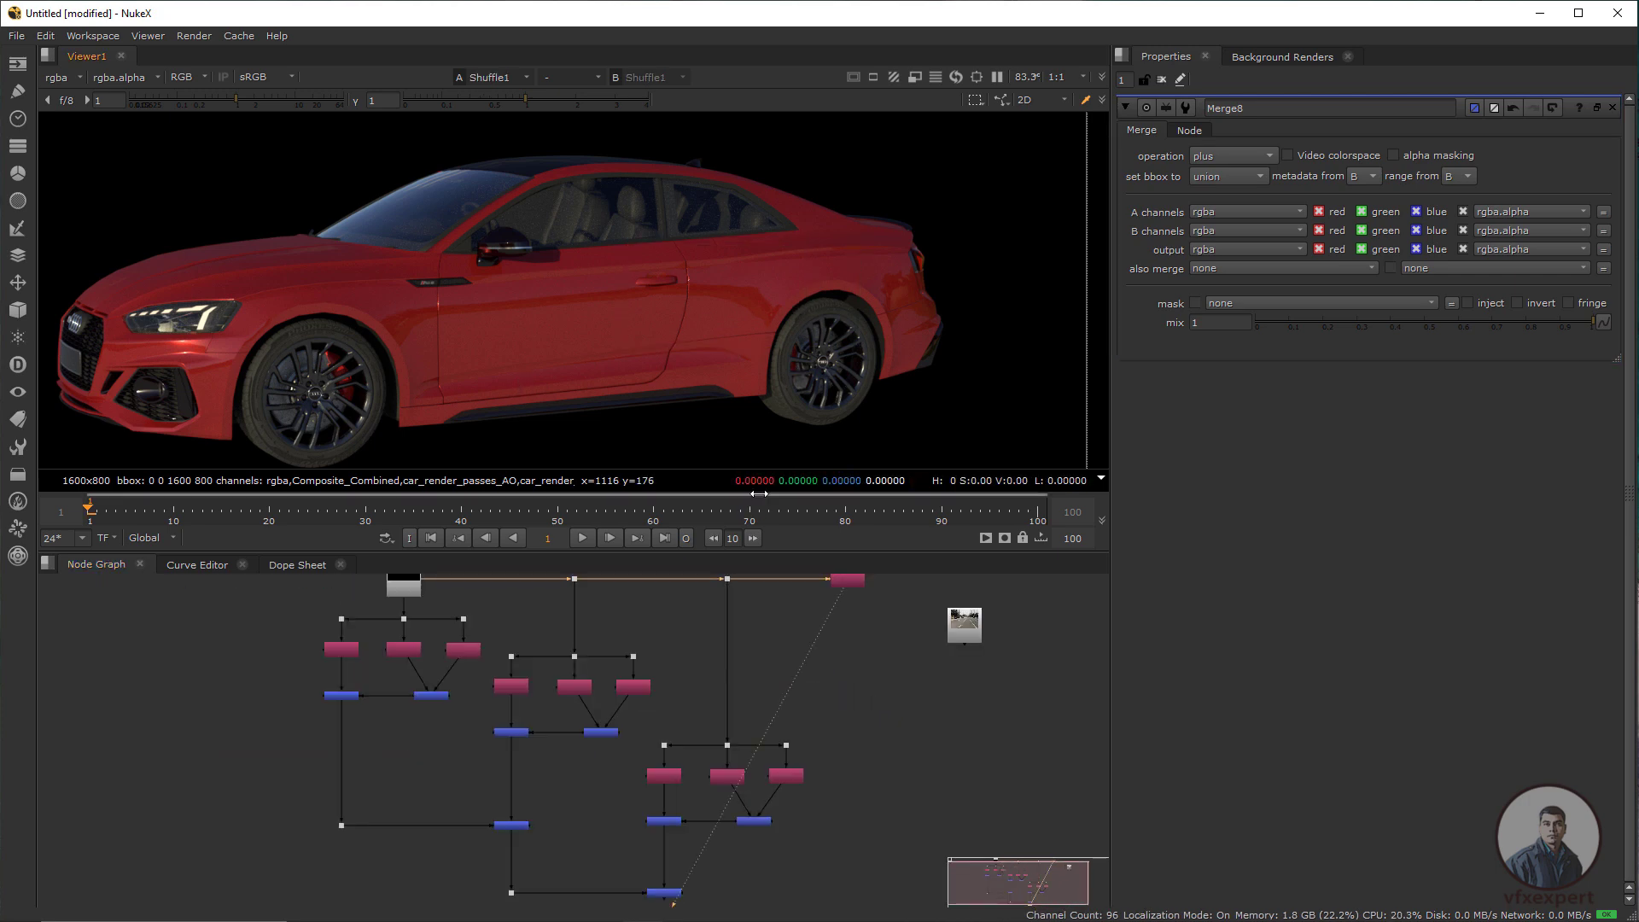
left_click_drag(674, 801, 599, 719)
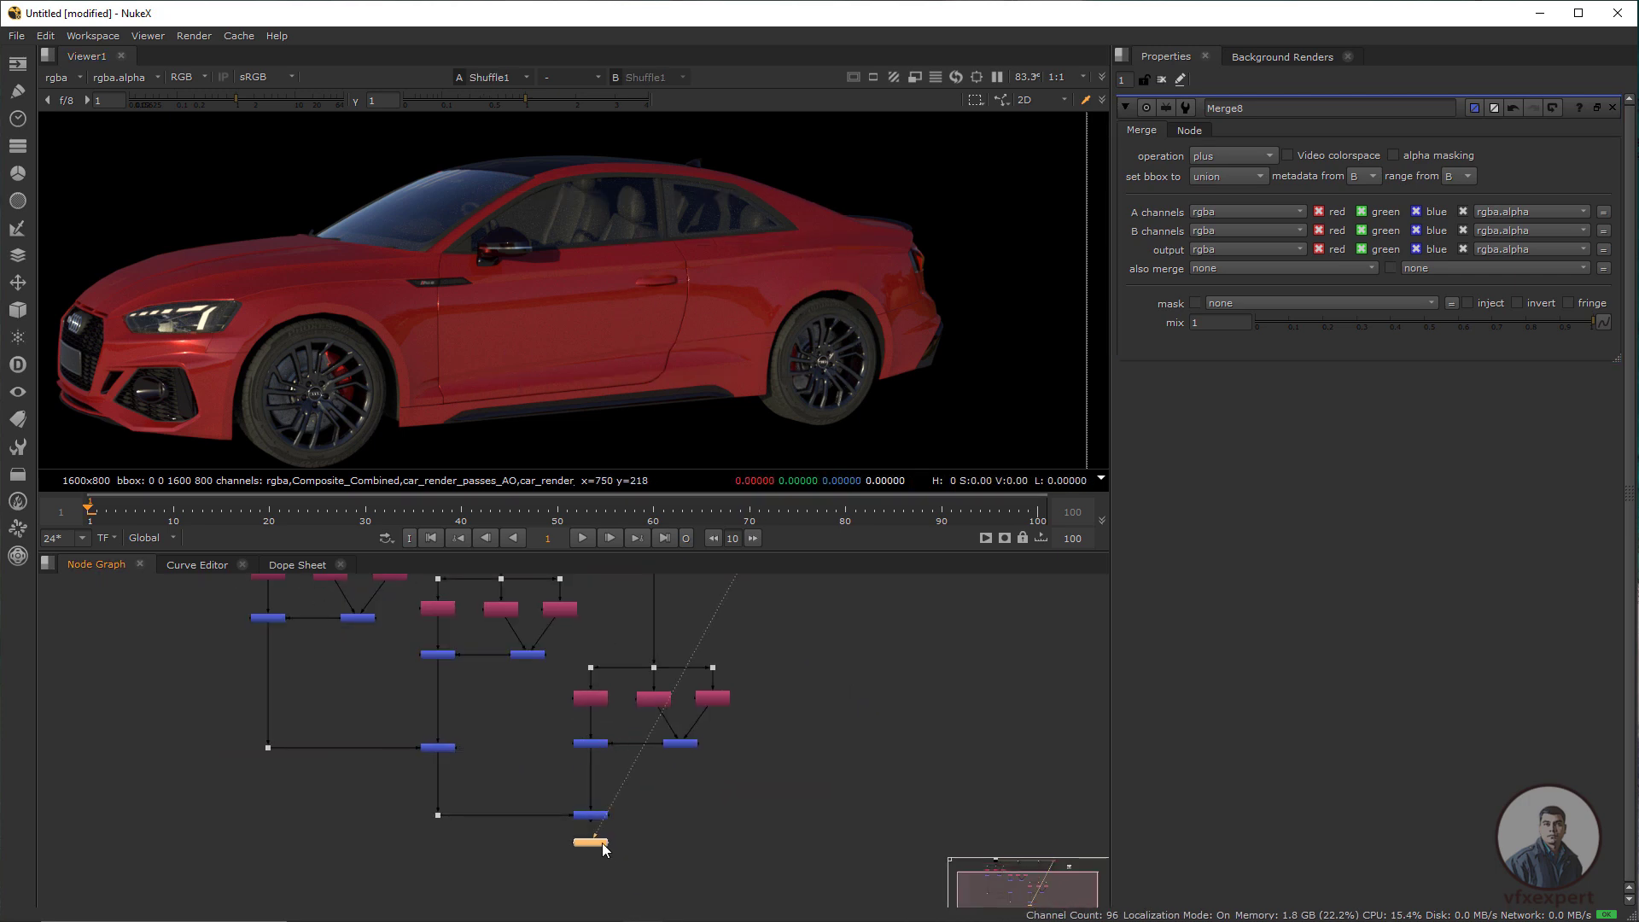
left_click_drag(602, 842, 759, 844)
scroll(589, 813, "up", 3)
left_click(588, 813)
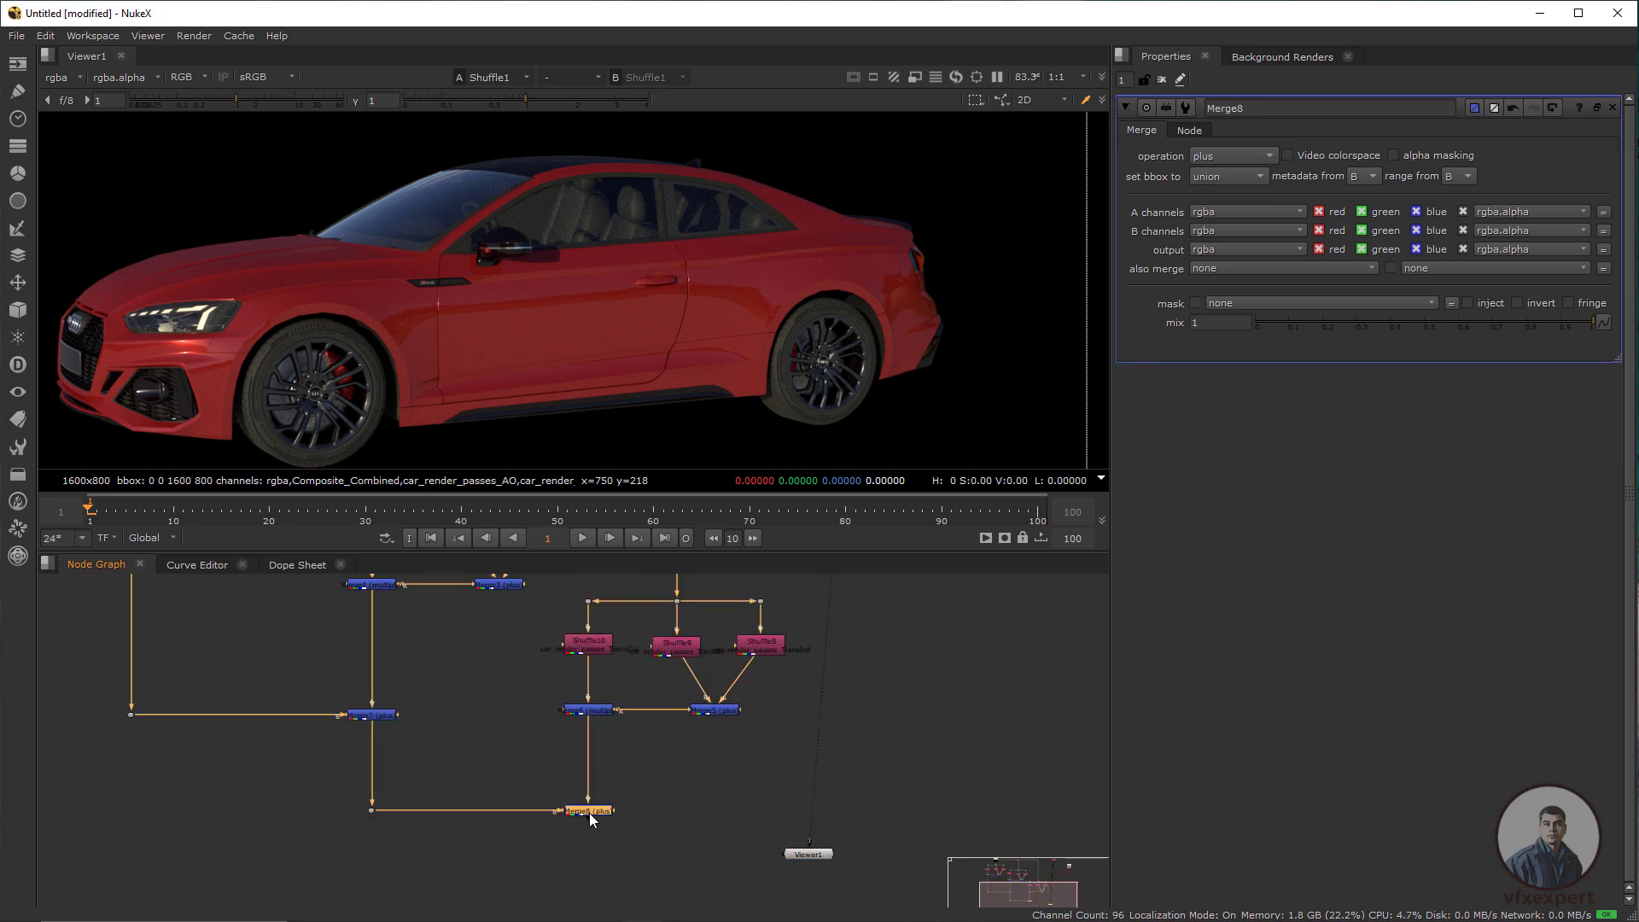
key("2")
left_click(809, 854)
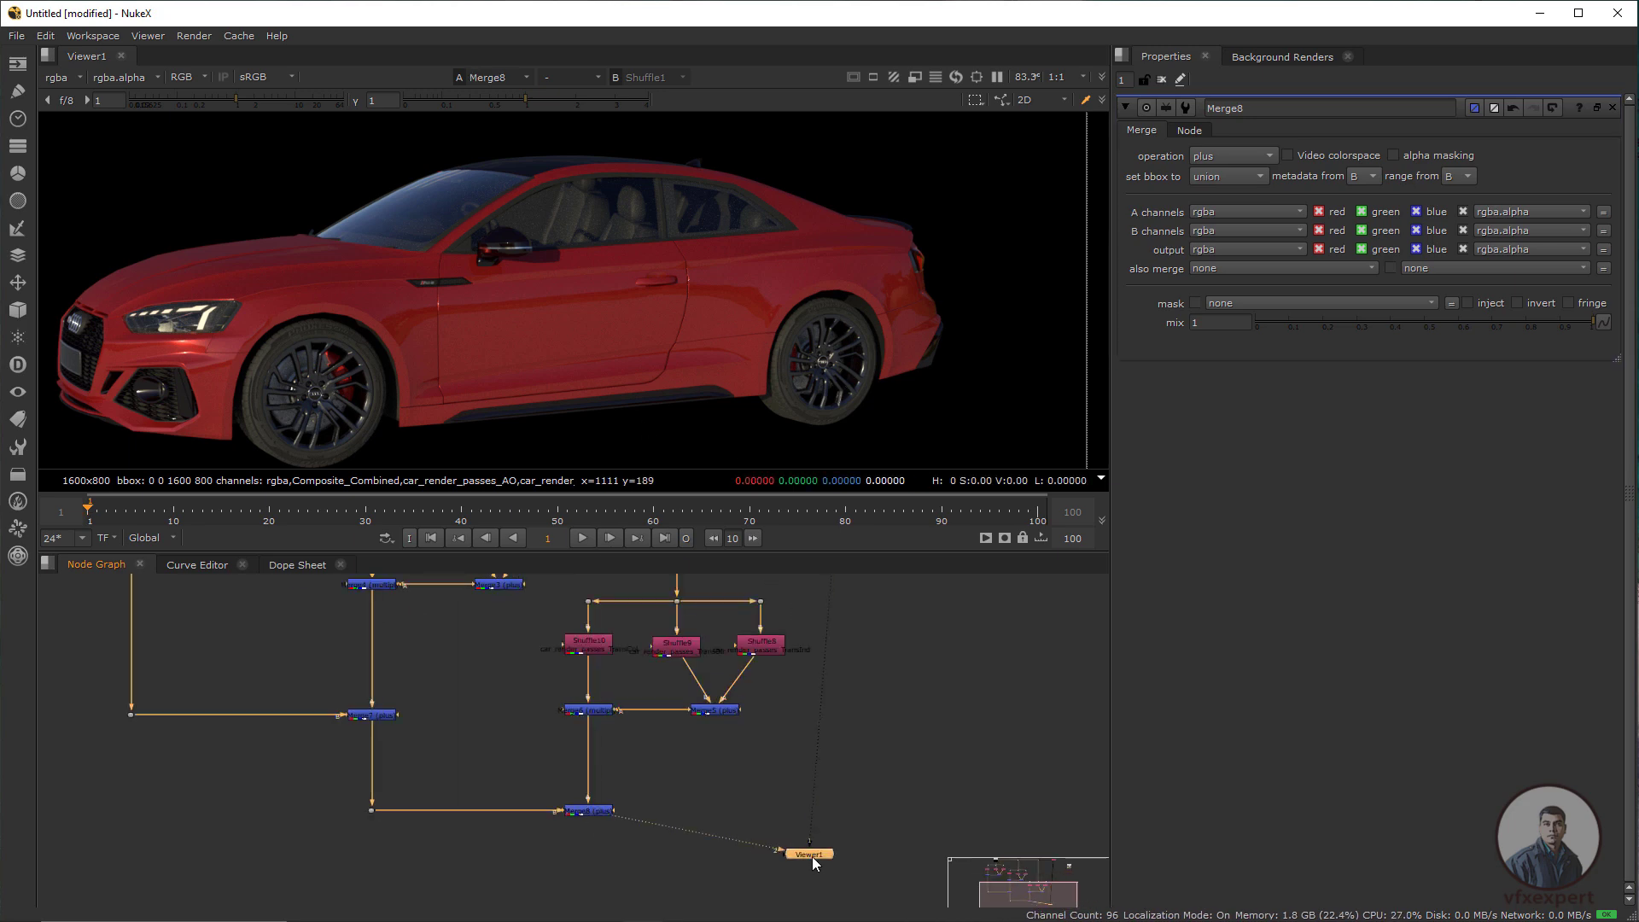
left_click_drag(812, 857, 934, 838)
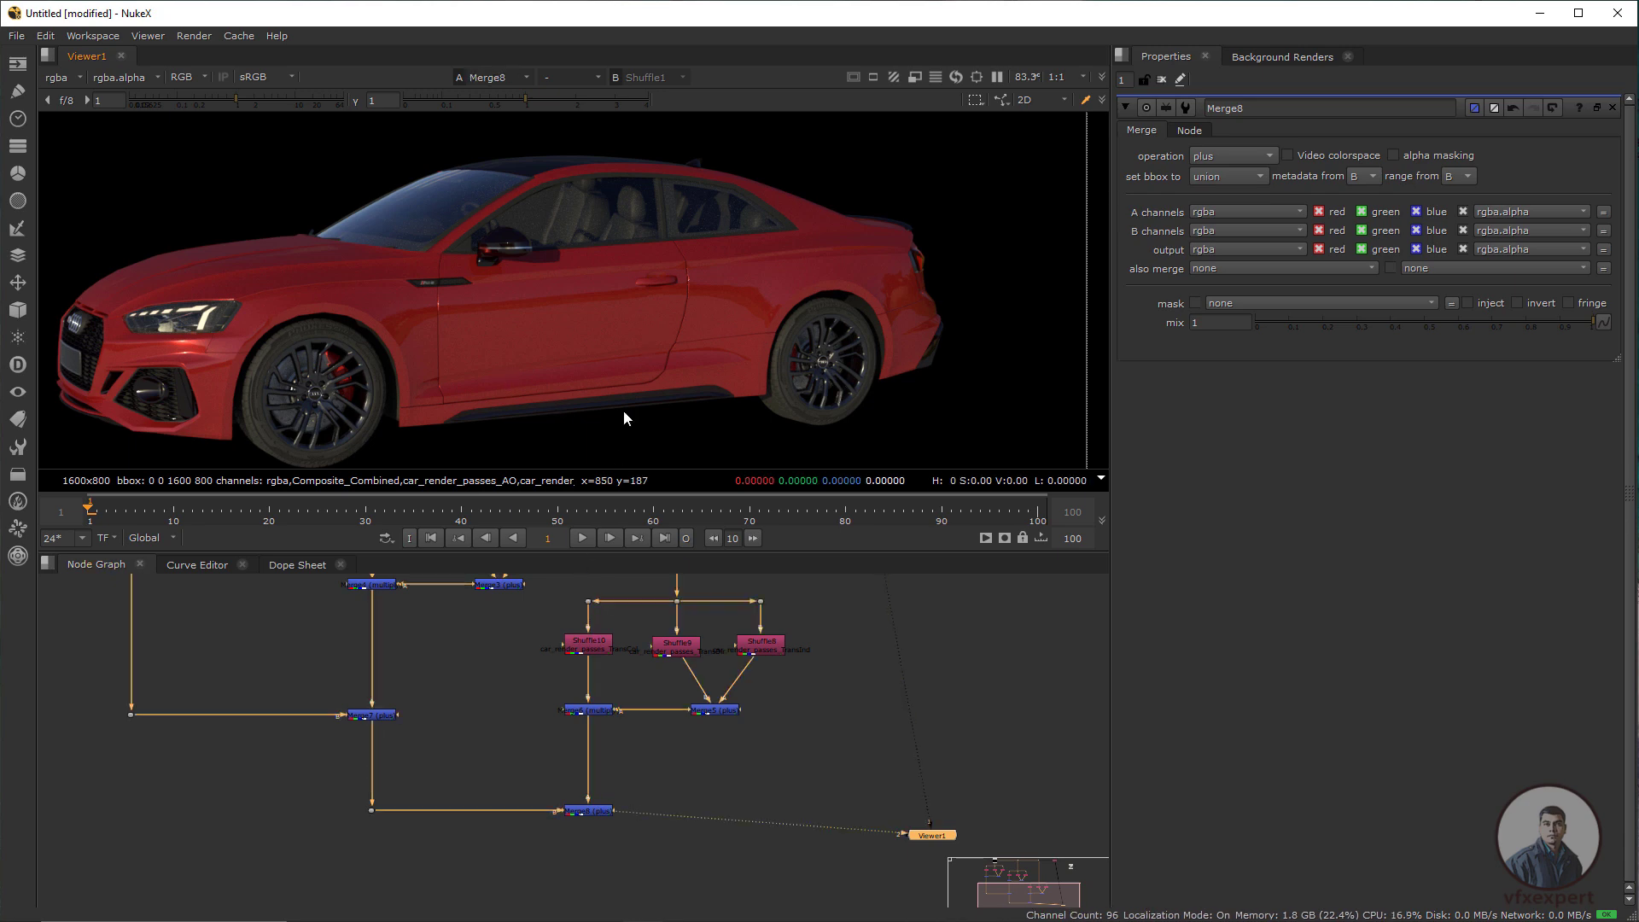
Compare the rebuilt beauty with the combined render pass in the viewer and review the three pass groups in the node graph
key("1")
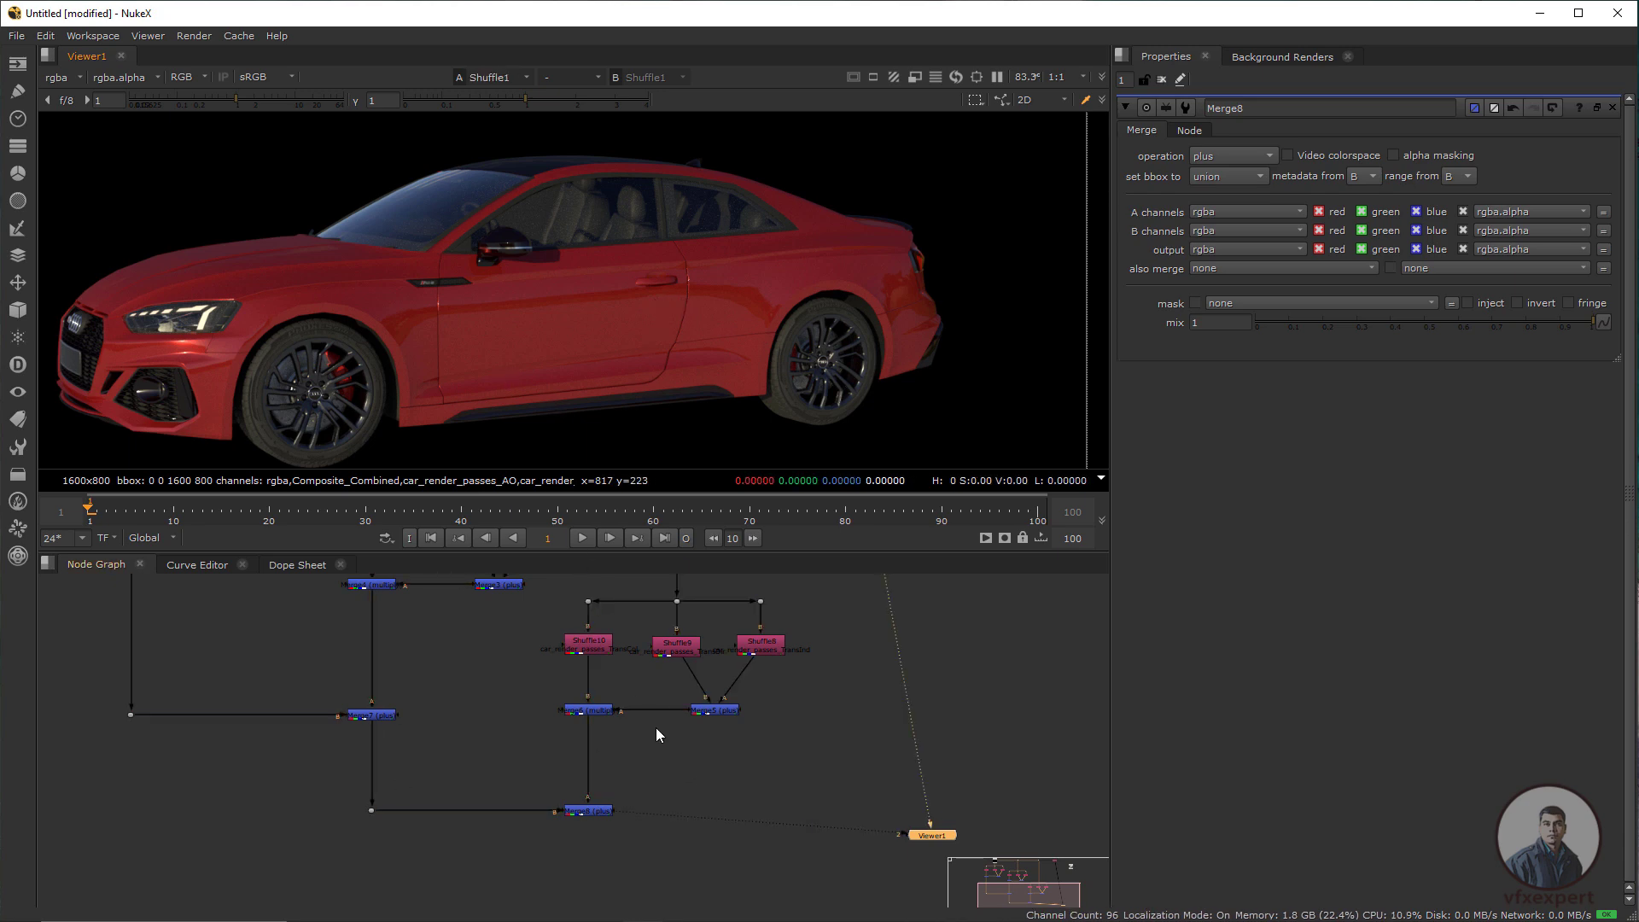
scroll(656, 727, "down", 3)
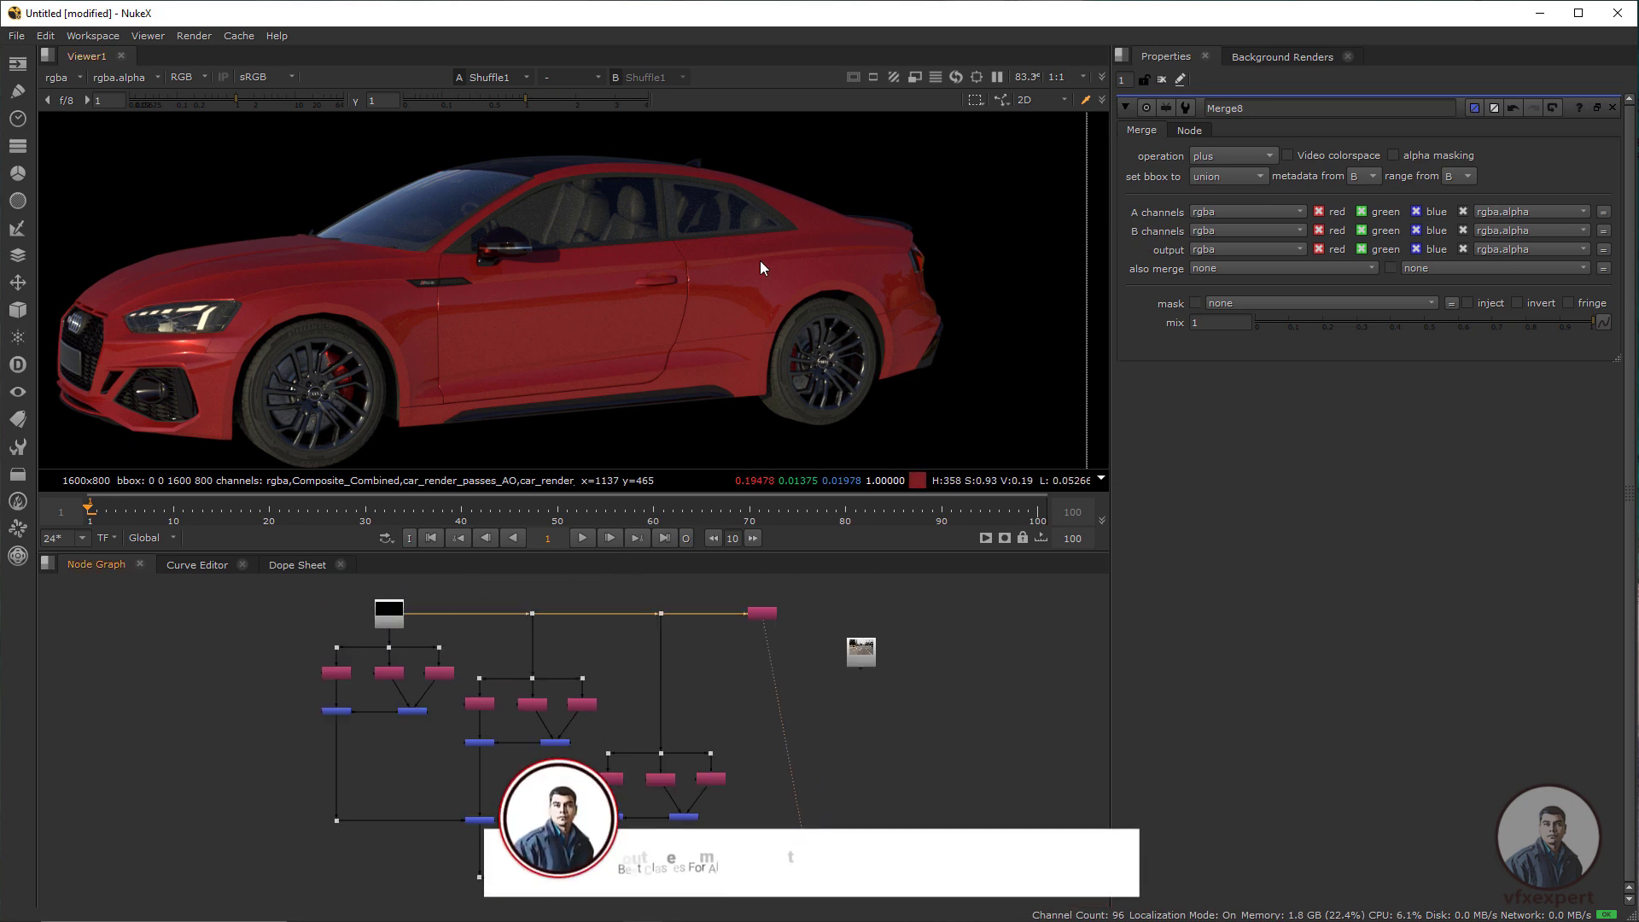
scroll(696, 670, "up", 2)
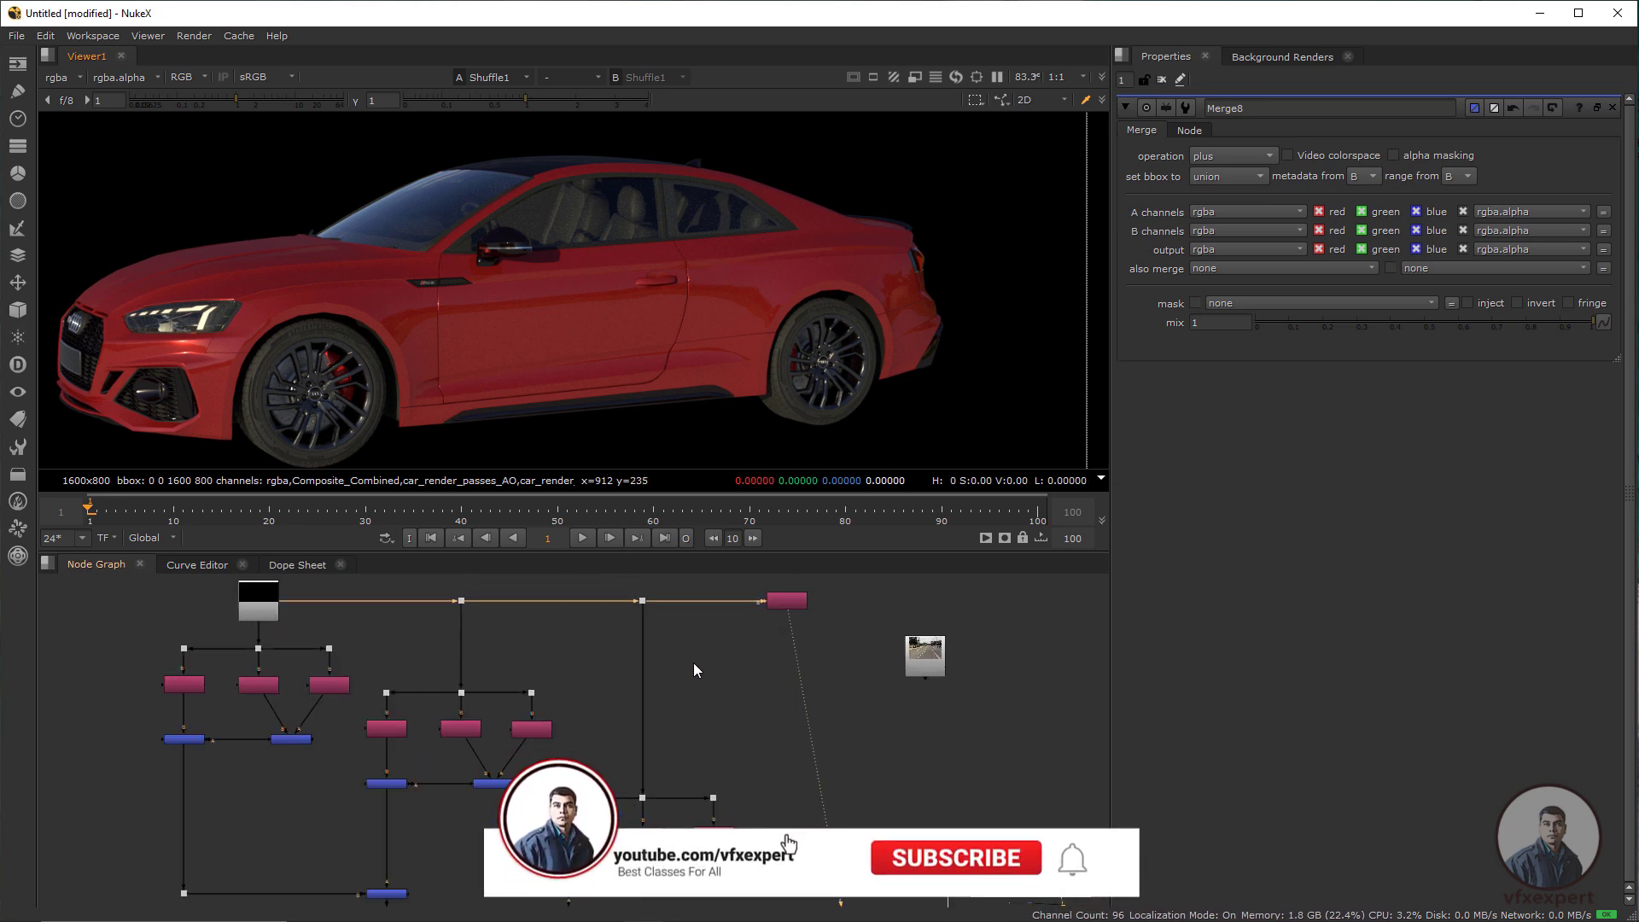
left_click_drag(633, 679, 735, 684)
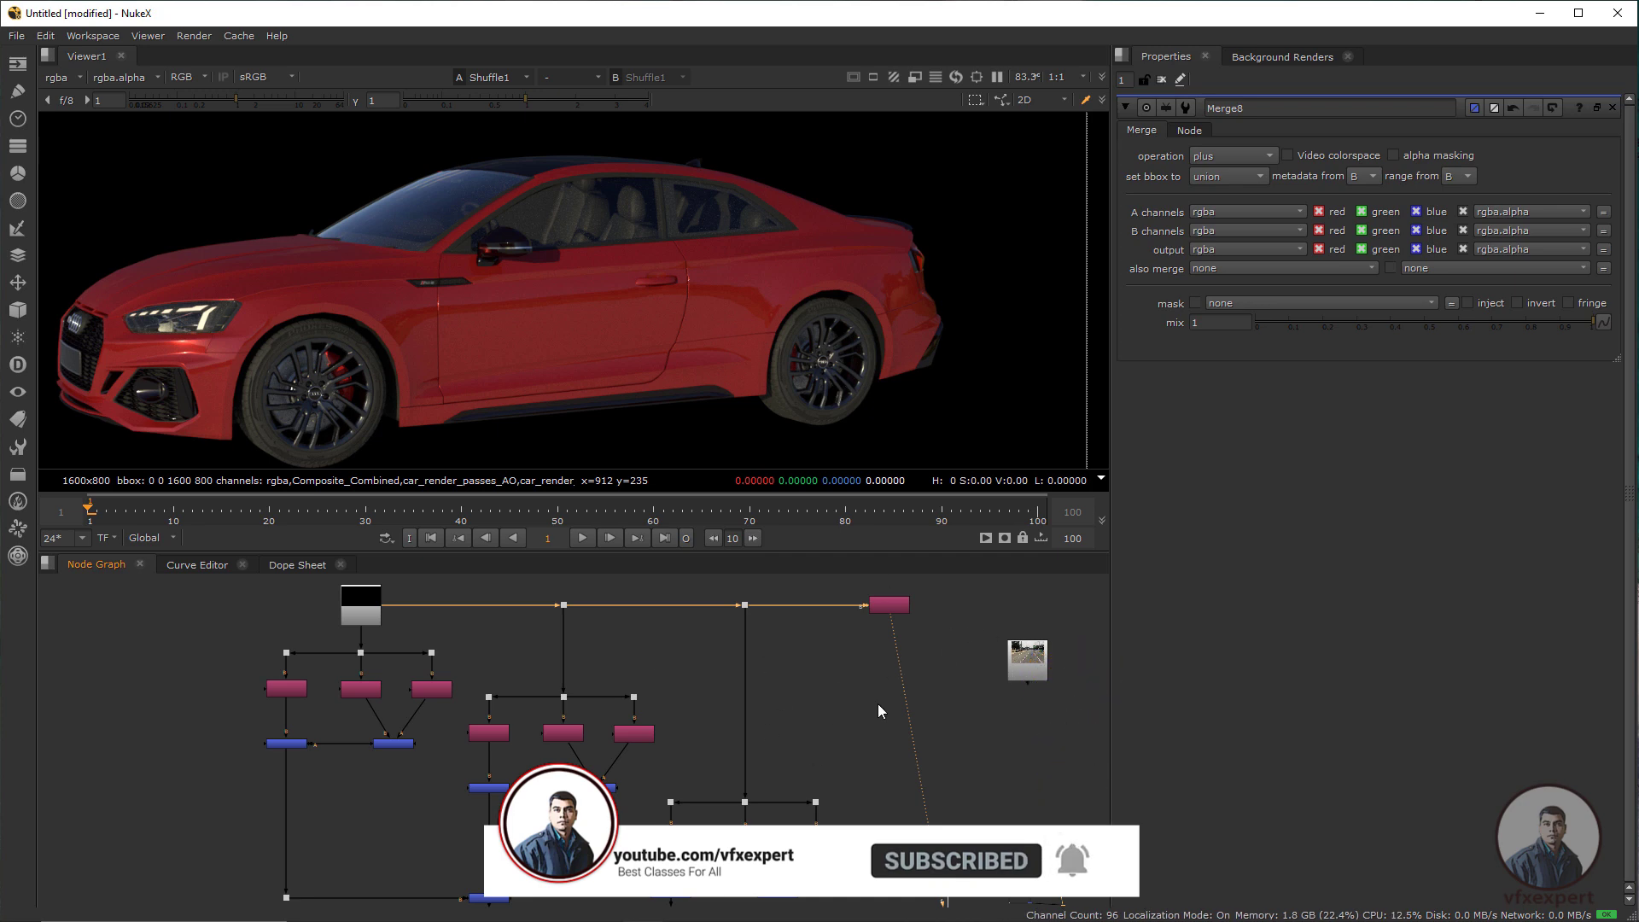
scroll(827, 704, "down", 1)
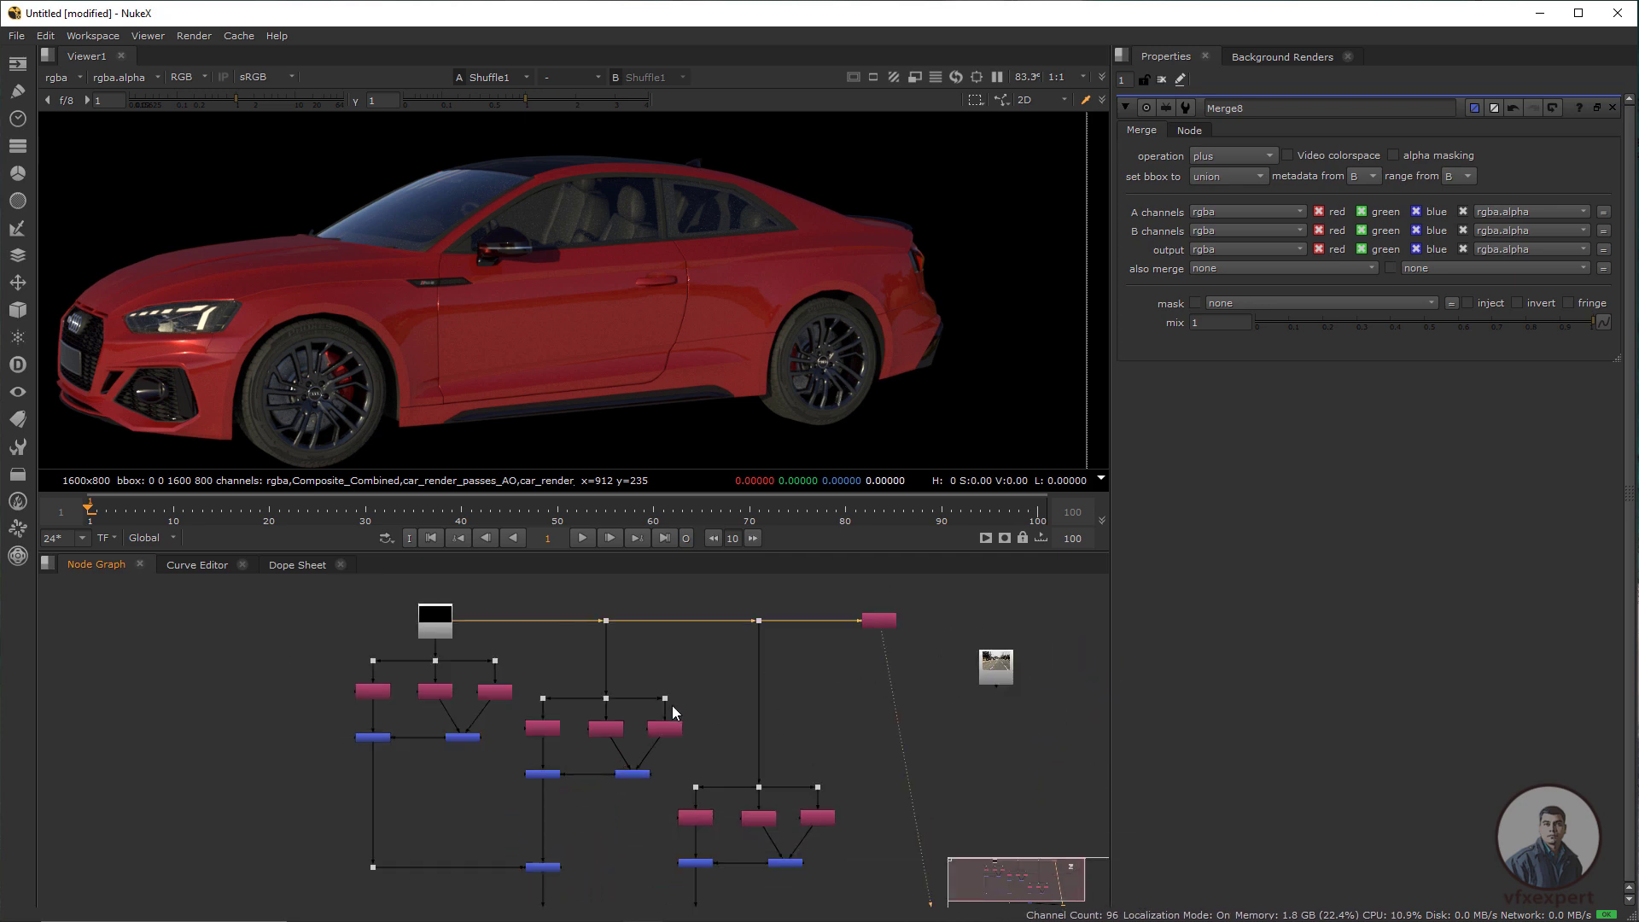
scroll(613, 664, "up", 2)
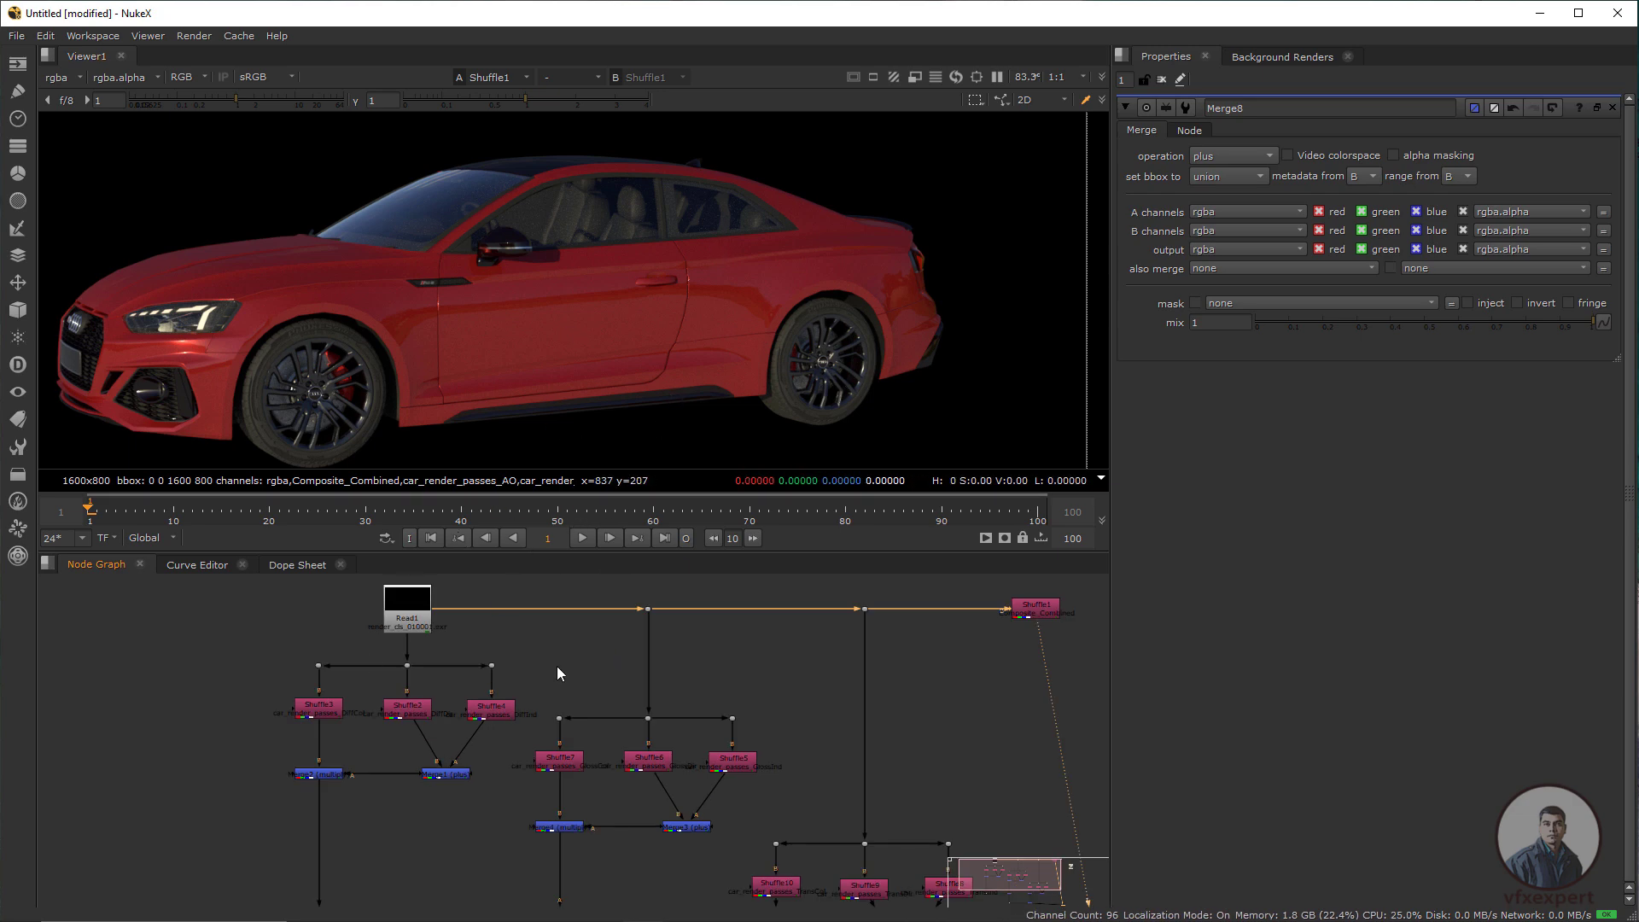
scroll(556, 666, "down", 2)
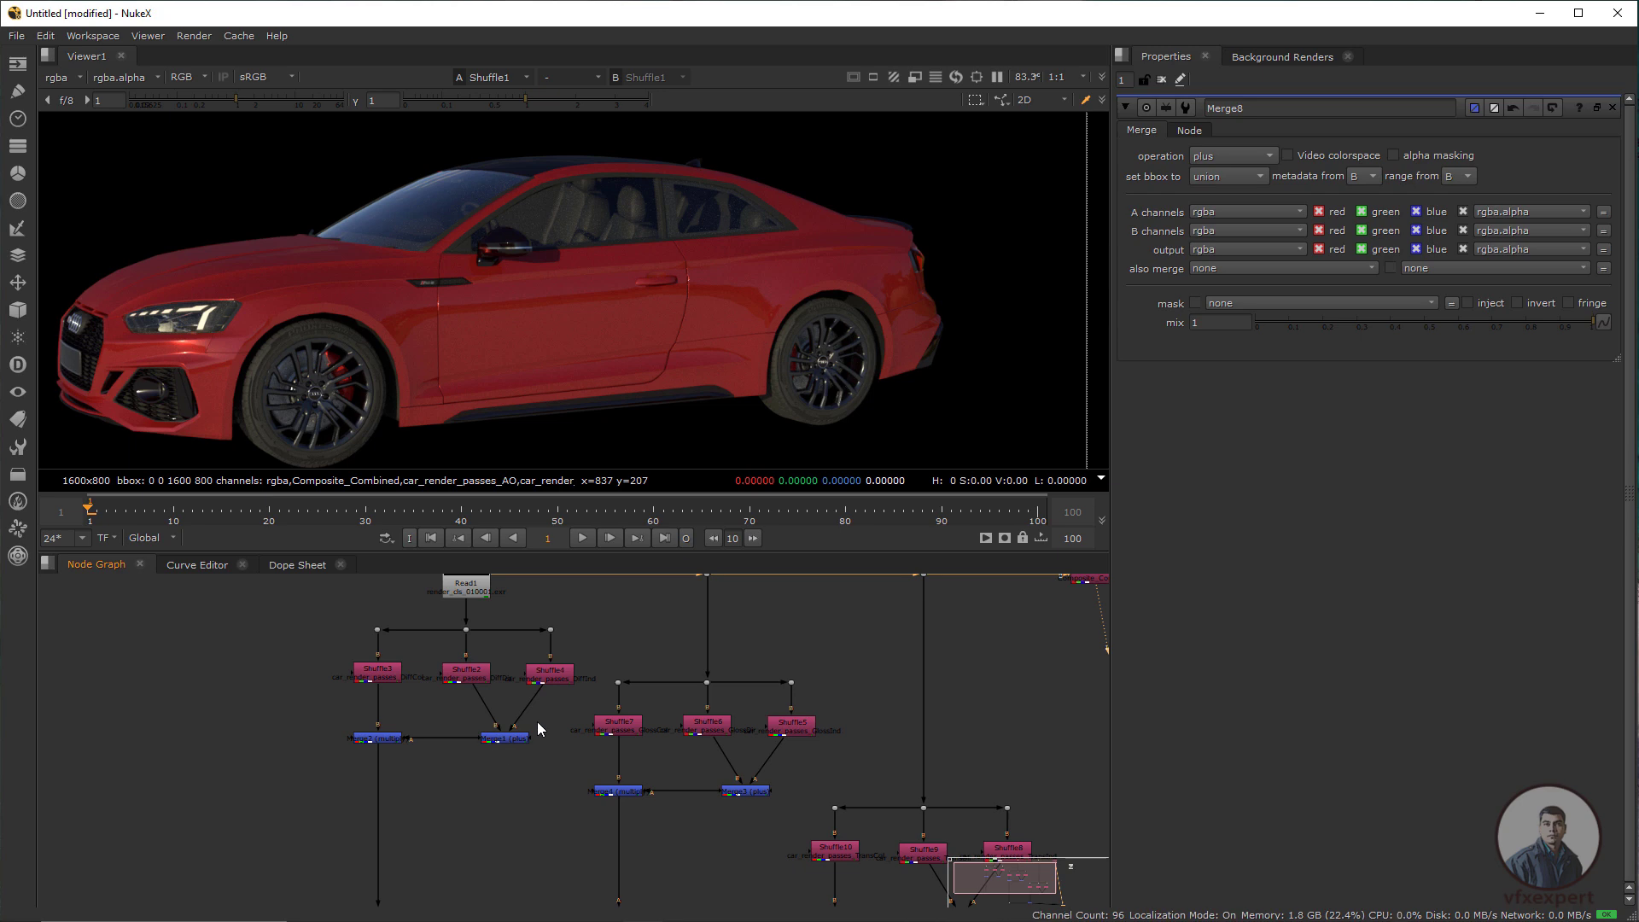
scroll(597, 724, "up", 3)
left_click_drag(496, 674, 585, 708)
left_click(516, 615)
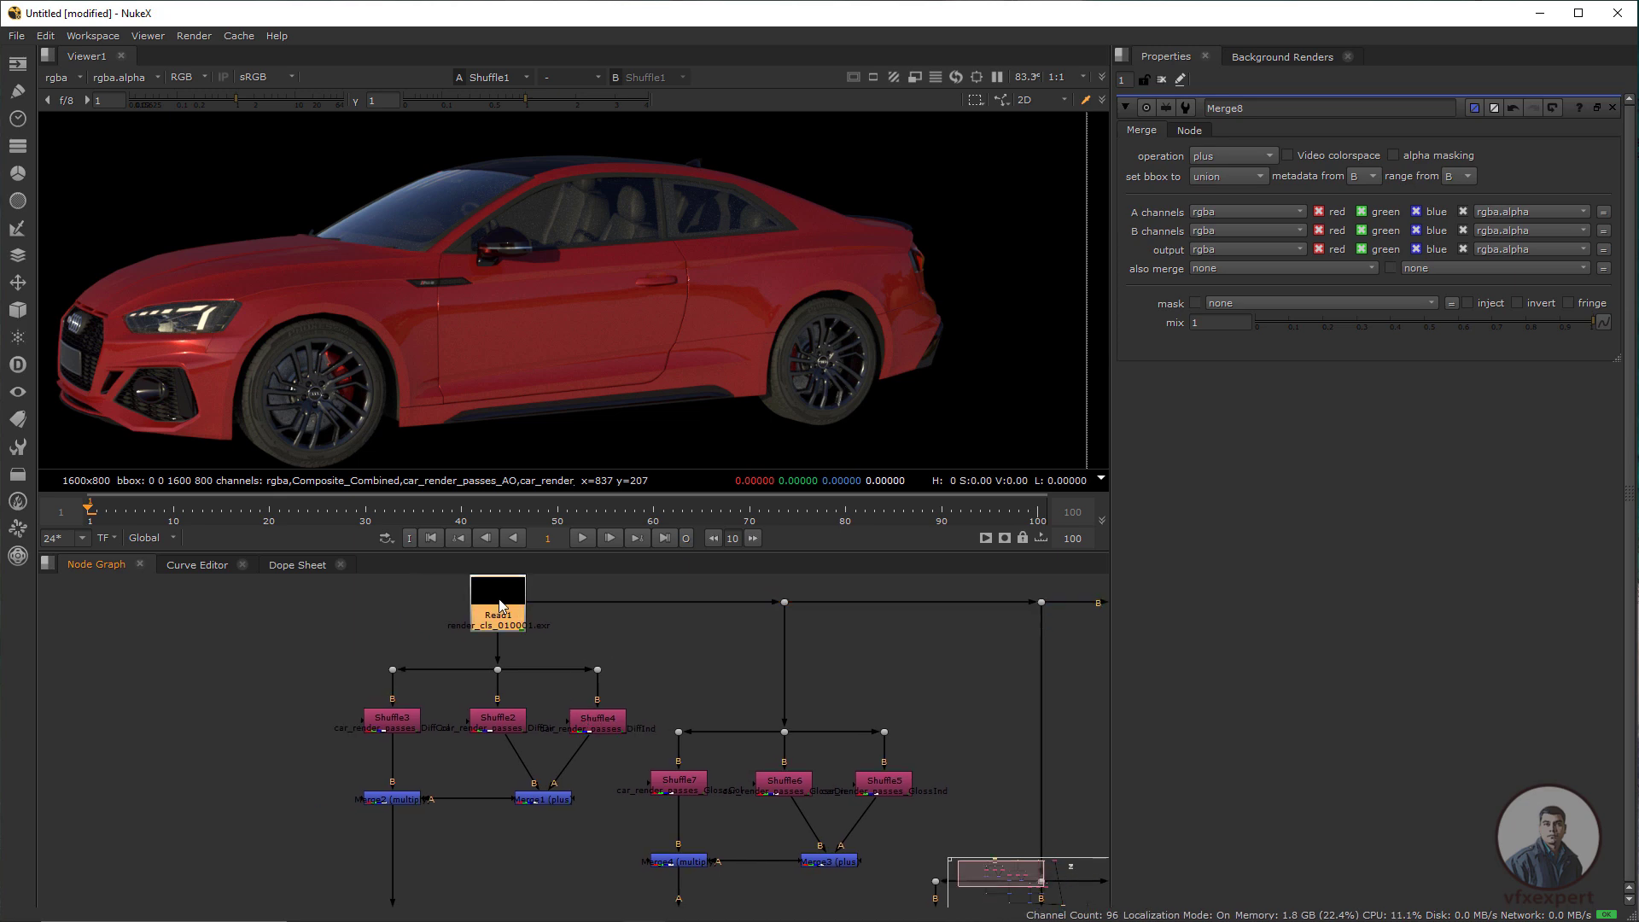
scroll(373, 732, "down", 1)
scroll(382, 734, "up", 1)
Duplicate the DiffCol Shuffle beside the diffuse group and connect it to the car render's Read node through a corner Dot
left_click_drag(382, 734, 403, 748)
left_click(404, 737)
key("ctrl+c")
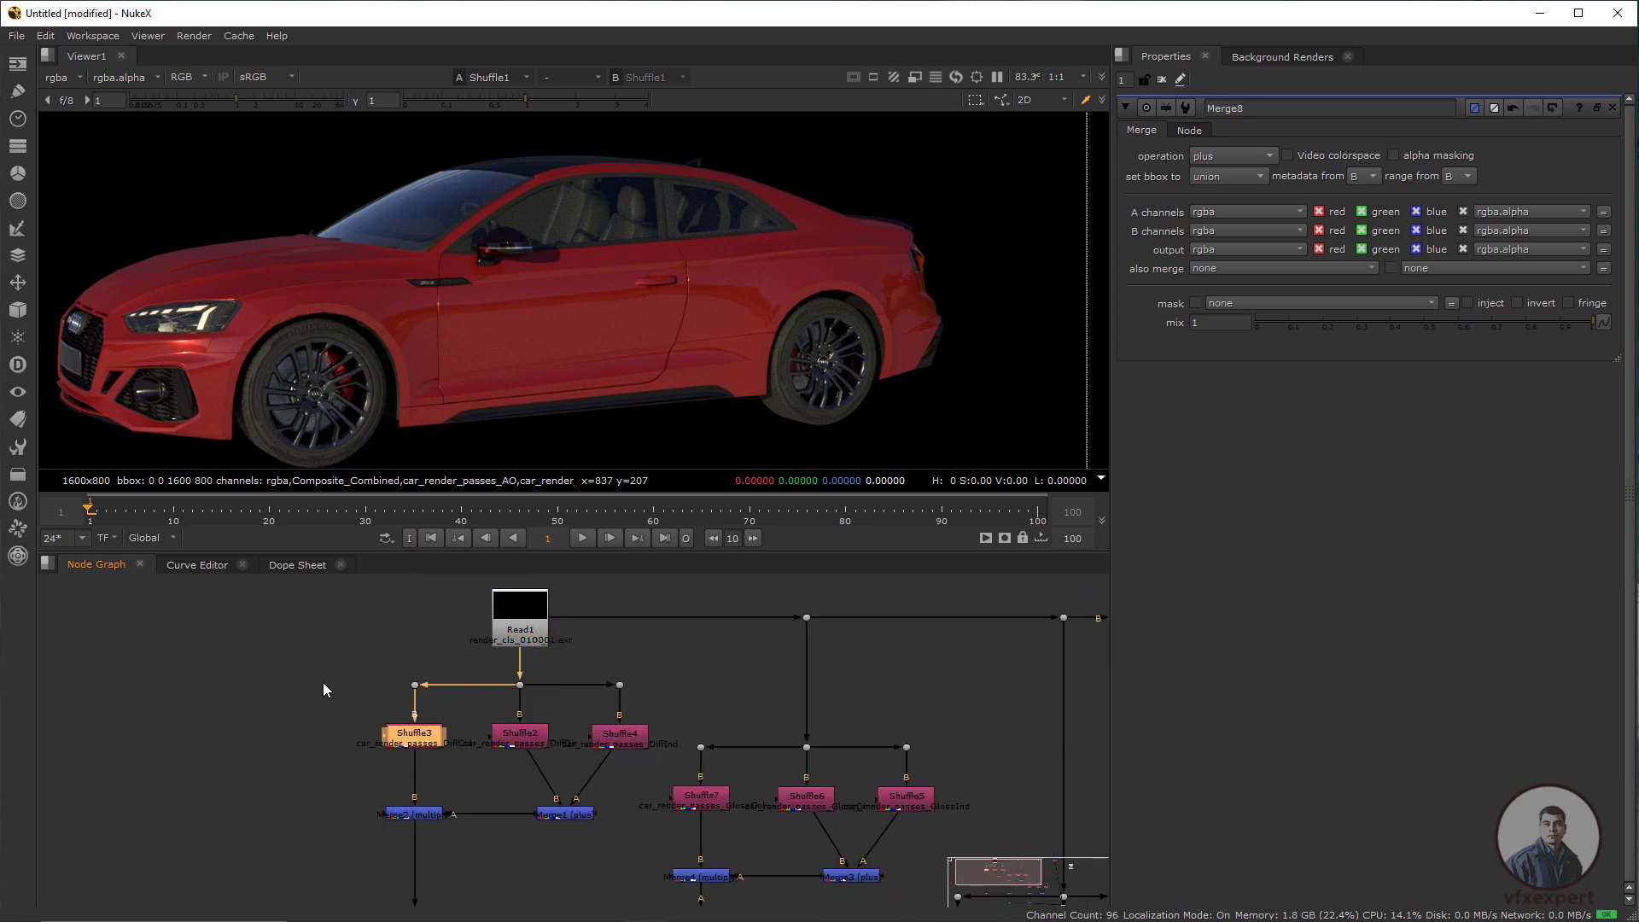
left_click(323, 683)
key("ctrl+v")
left_click_drag(259, 665, 513, 620)
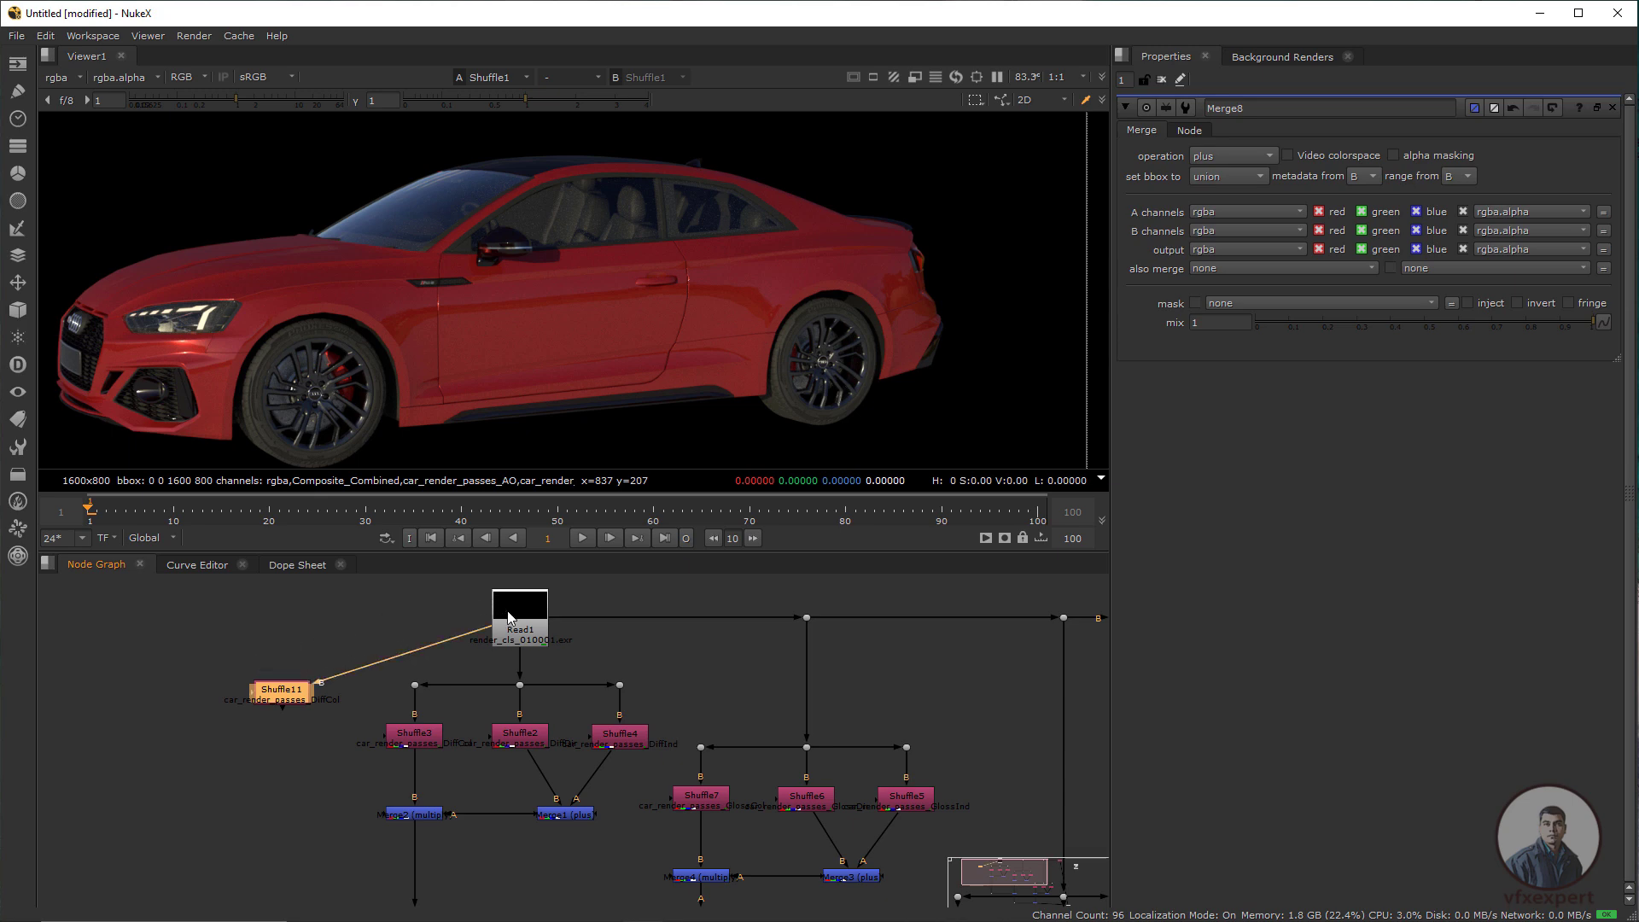
left_click_drag(396, 658, 287, 625)
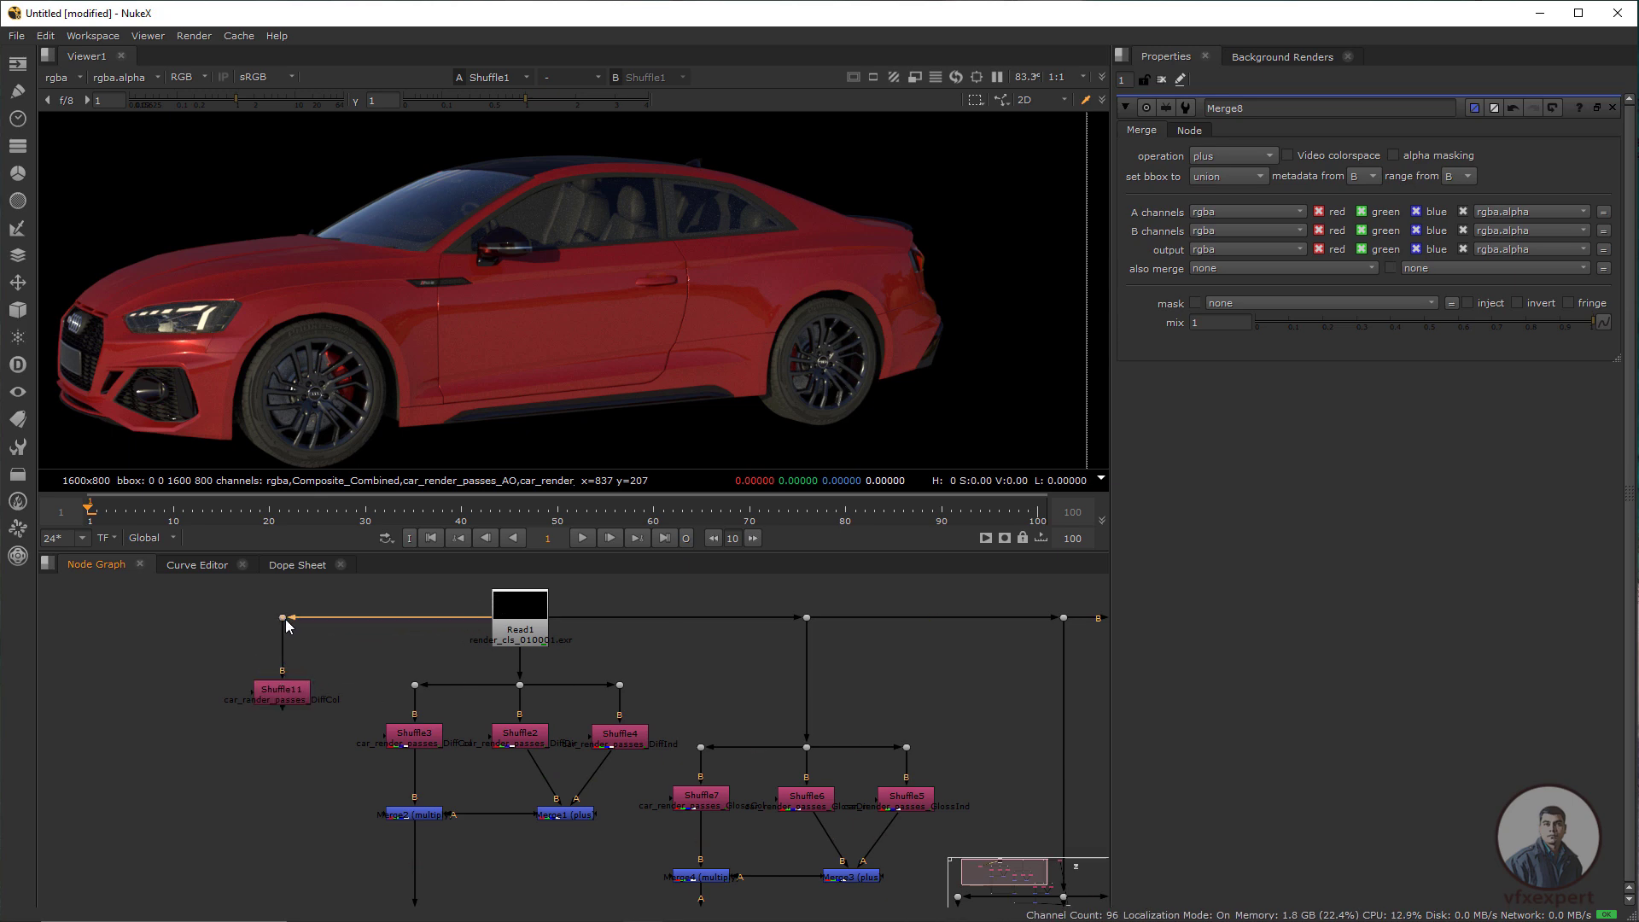
Set the duplicated Shuffle's input layer to car_render_passes_AO and move it below the level of the diffuse multiply Merge
left_click(293, 698)
double_click(279, 700)
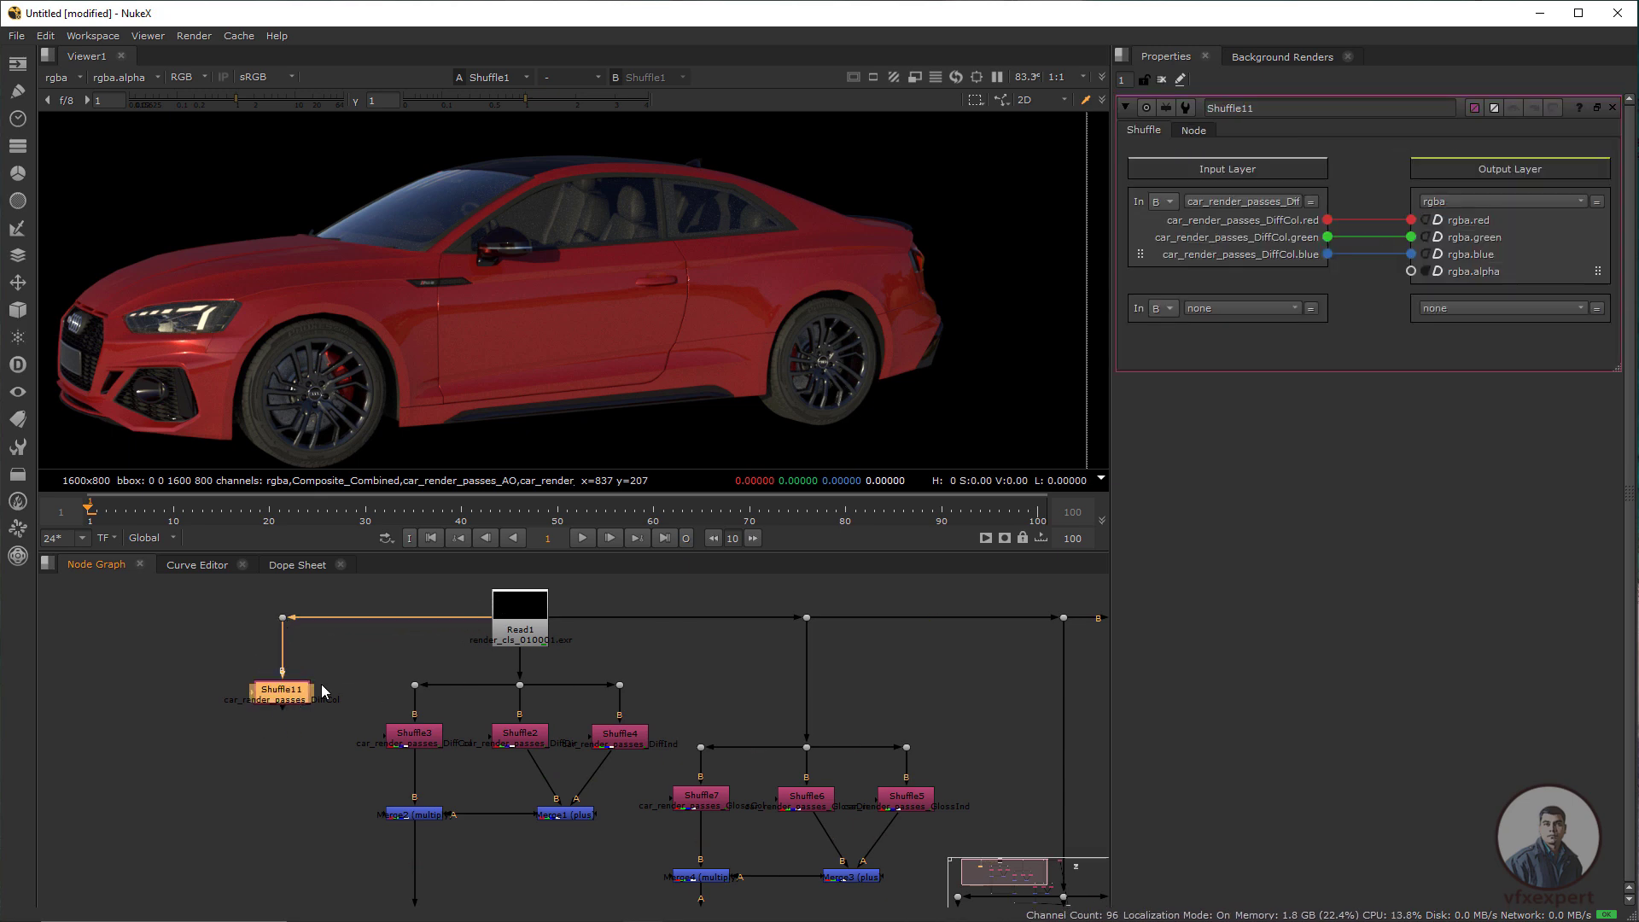
left_click(1269, 202)
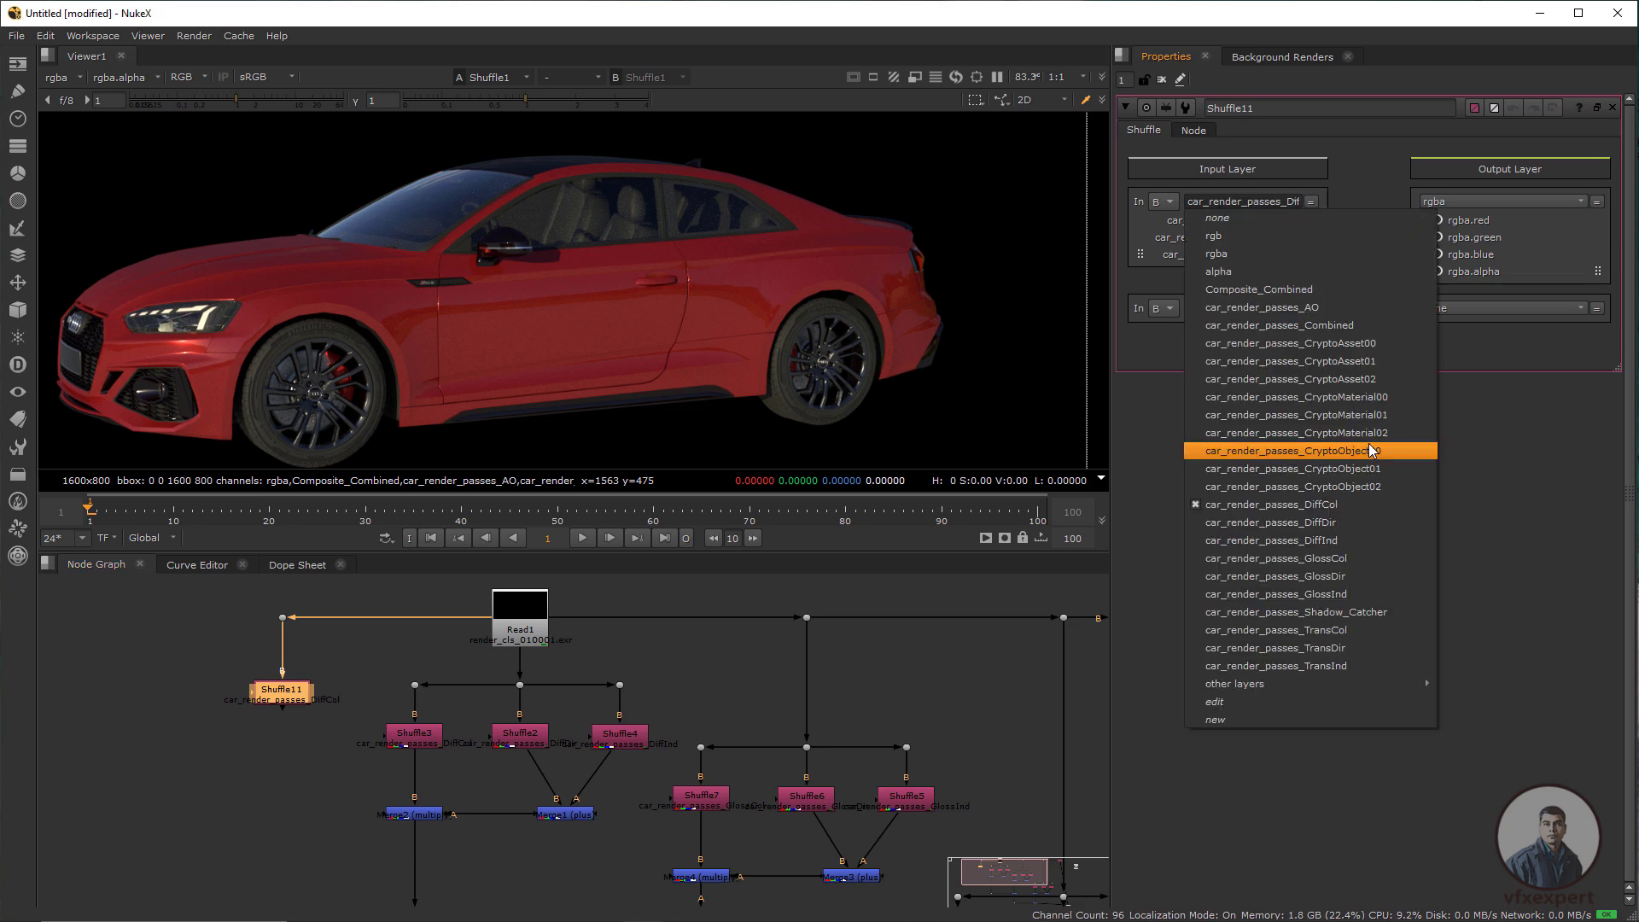
left_click(1300, 317)
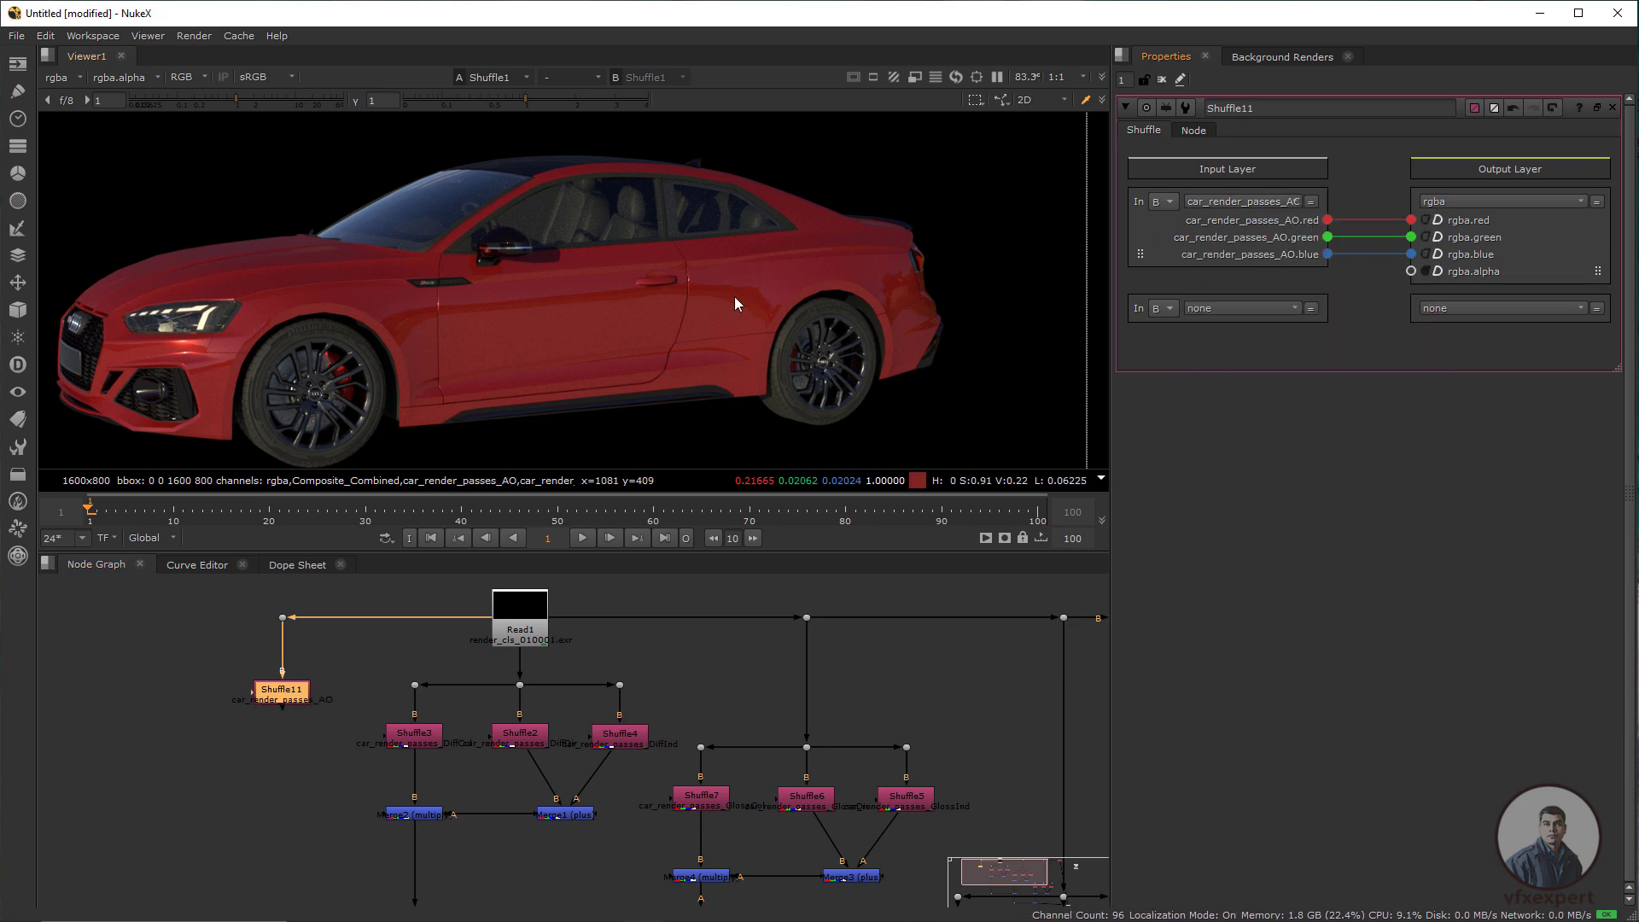
left_click_drag(282, 694, 280, 866)
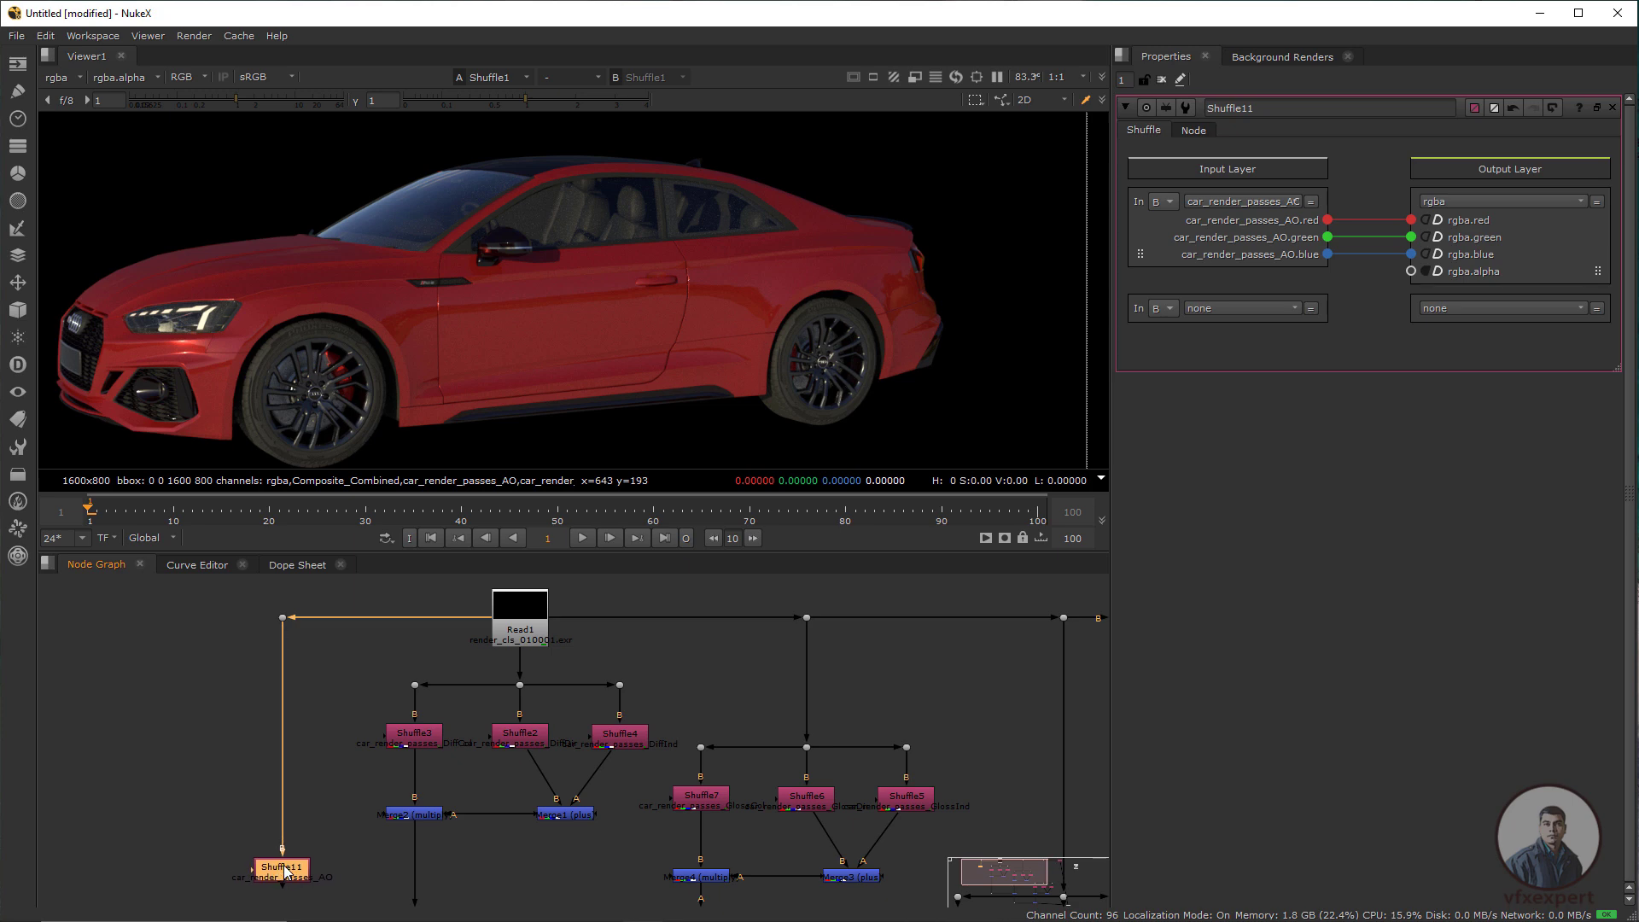
left_click_drag(367, 826, 362, 737)
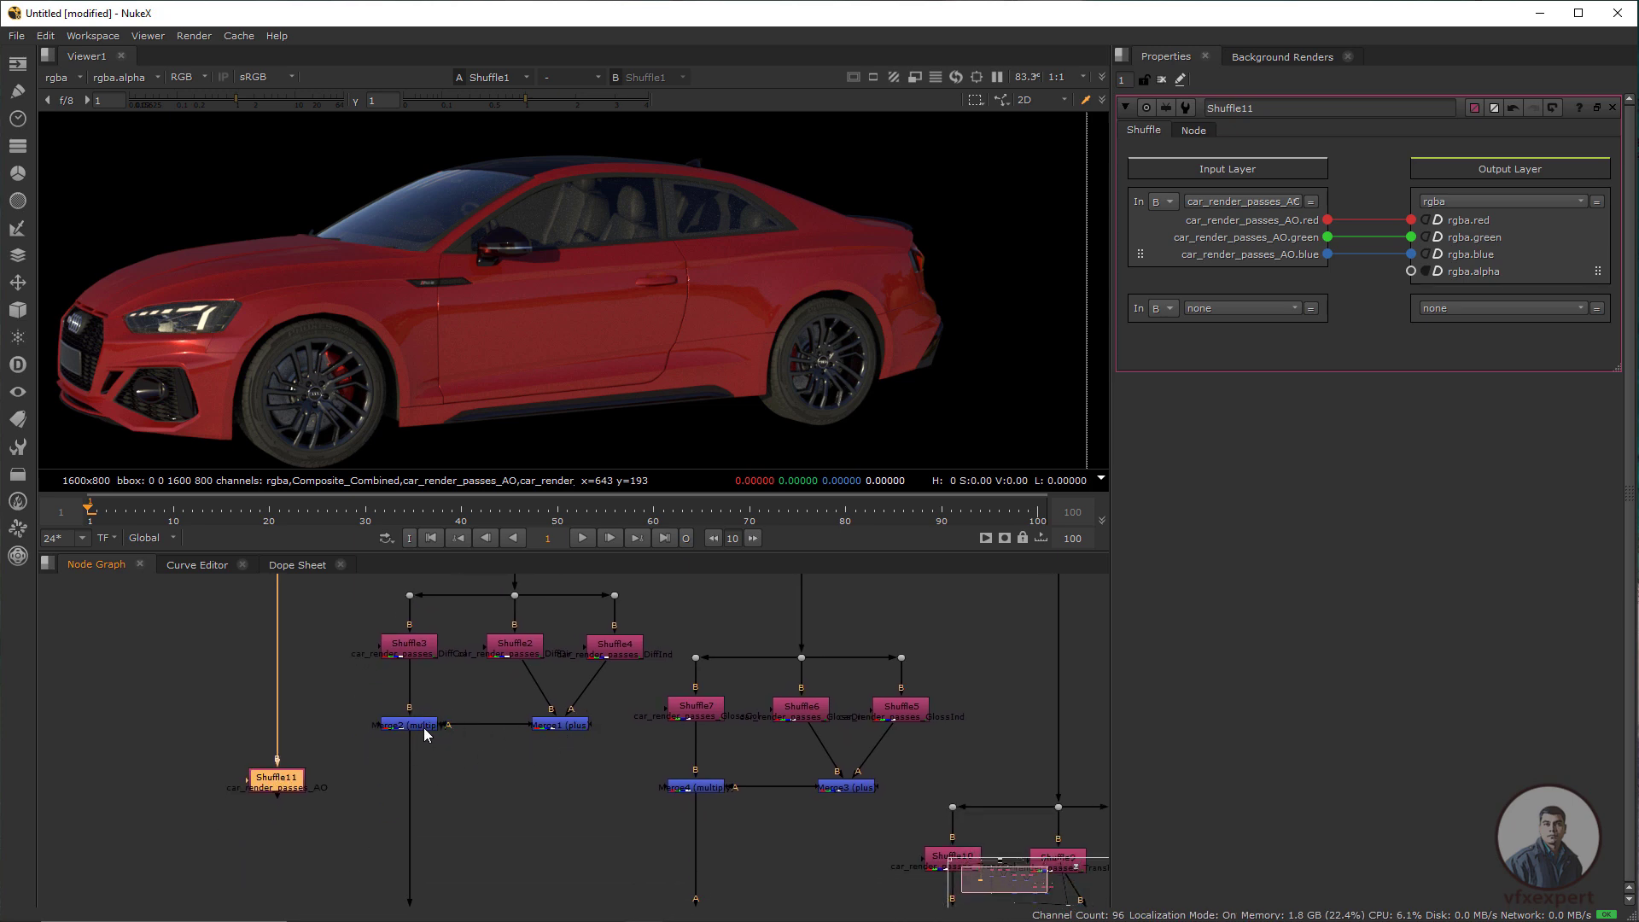
Show the diffuse multiply Merge in the viewer and reposition the AO Shuffle next to its output pipe
left_click(424, 724)
key("1")
left_click_drag(285, 783, 291, 826)
left_click_drag(392, 850, 400, 795)
left_click_drag(302, 773, 290, 766)
Add a Merge node connected to the AO Shuffle and insert it into the pipe below the diffuse multiply Merge
left_click(369, 831)
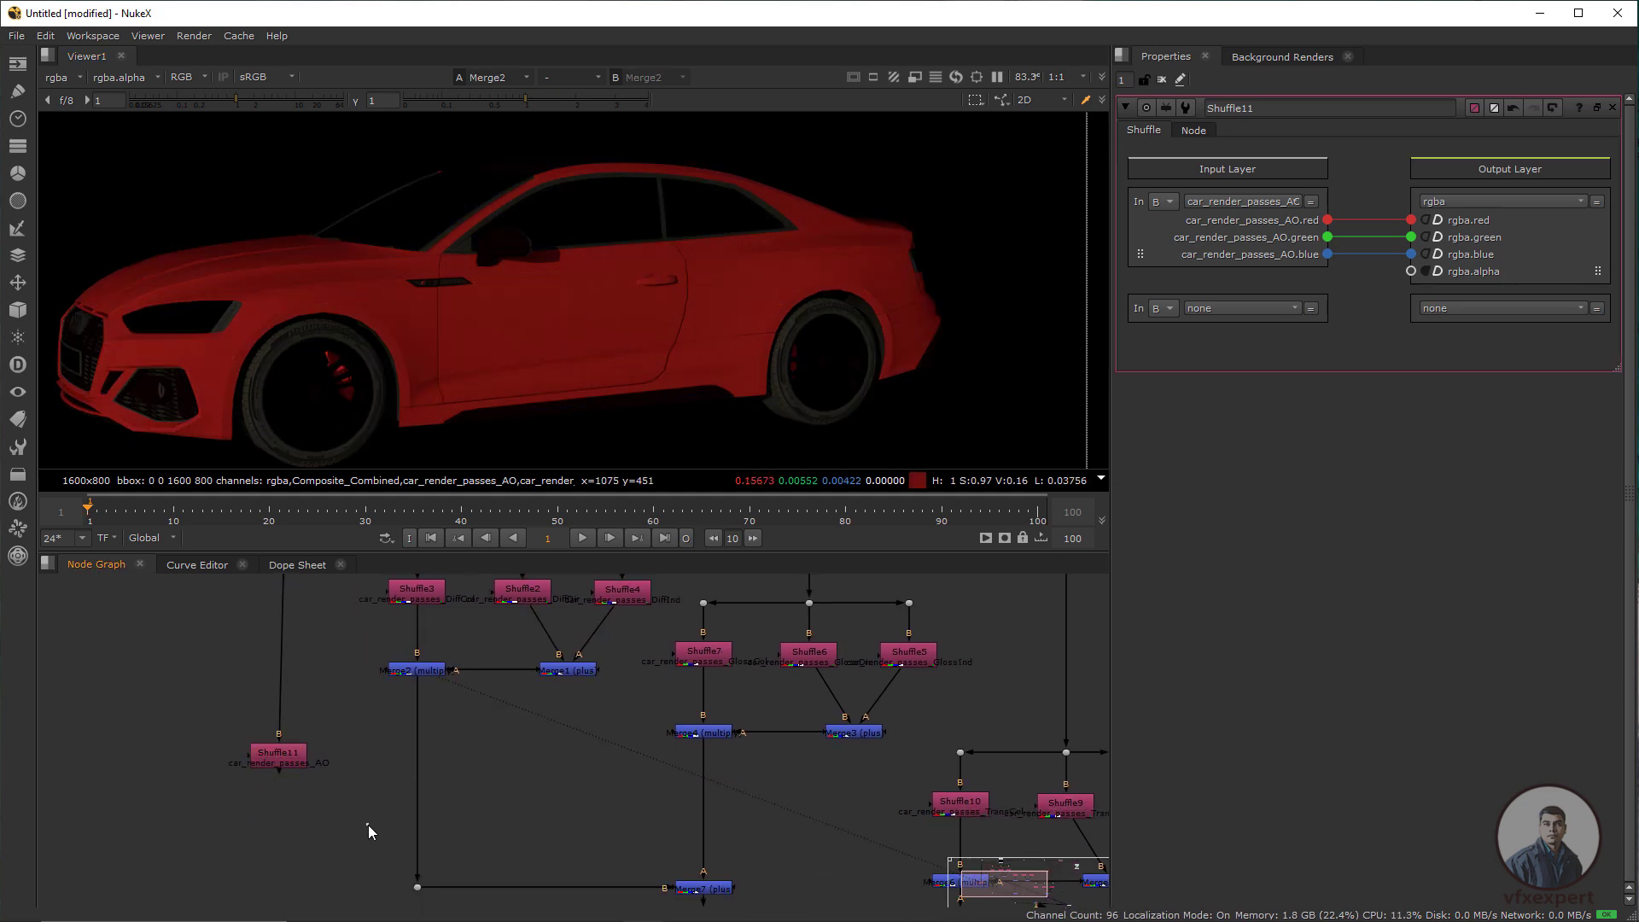
key("m")
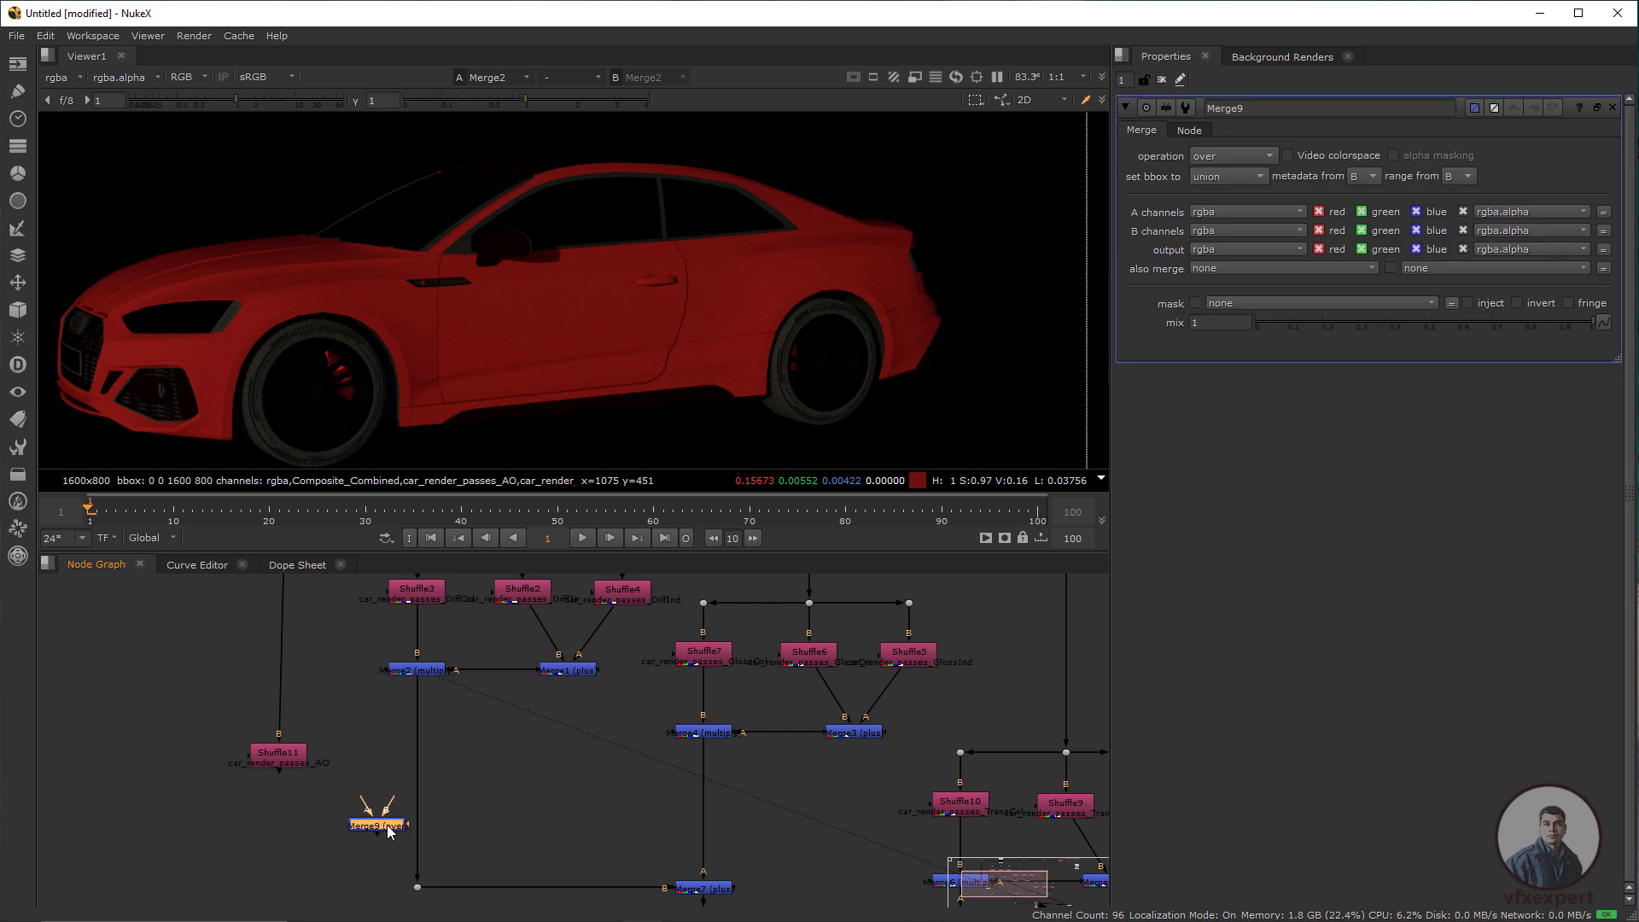
left_click_drag(380, 825, 272, 762)
left_click_drag(271, 763, 279, 811)
left_click_drag(431, 806, 438, 798)
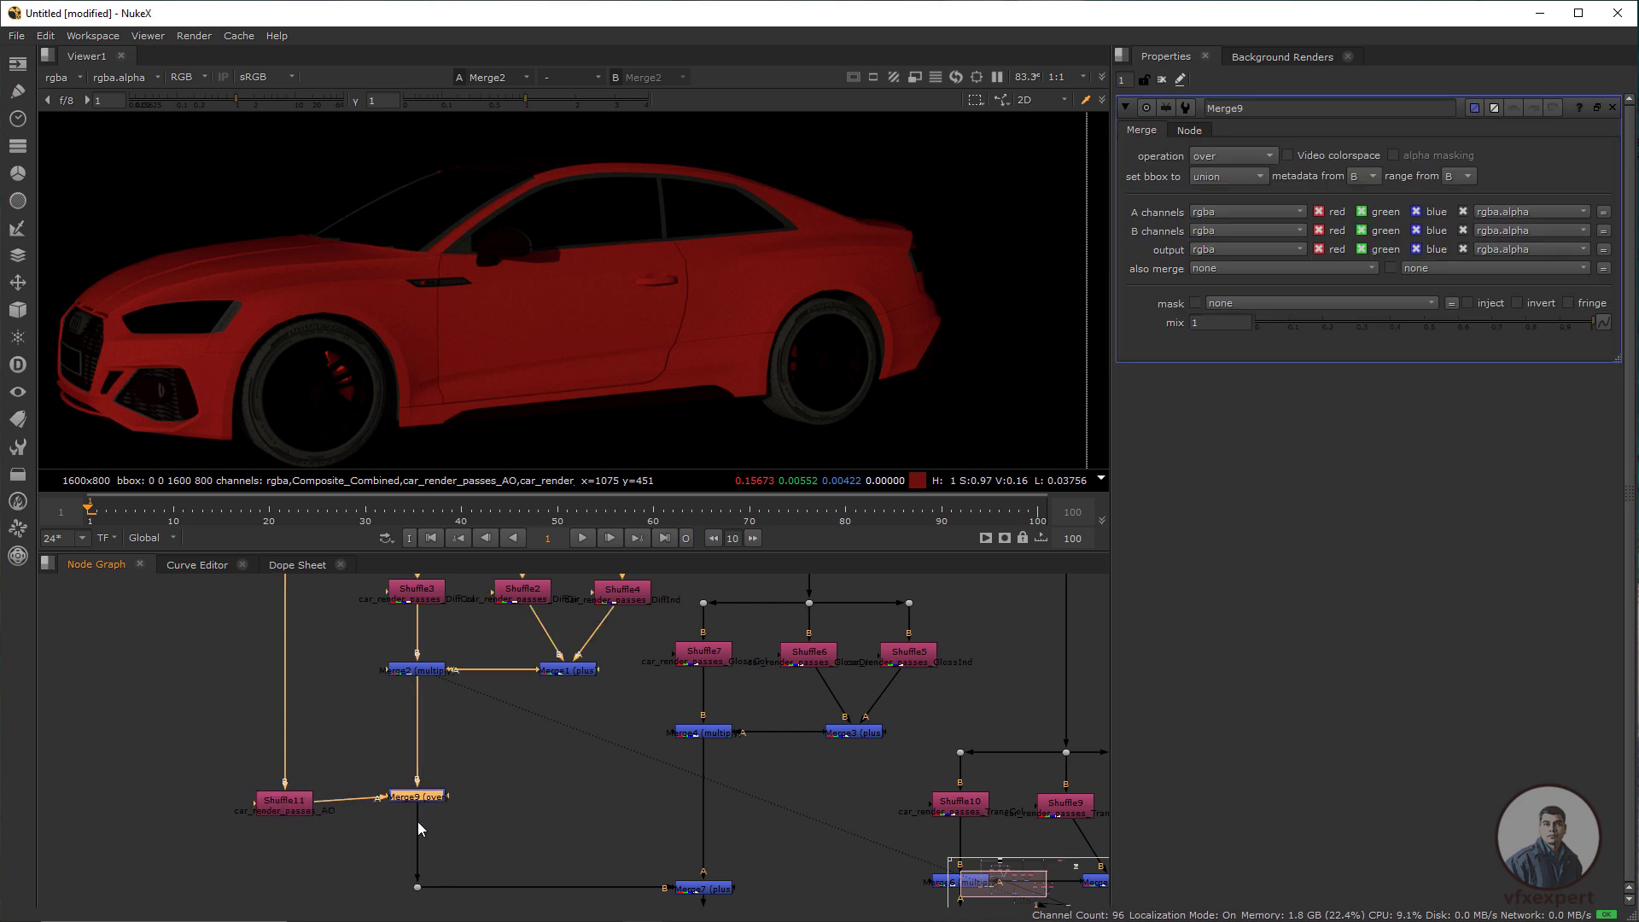
Align the new AO Merge with the AO Shuffle and set its operation to multiply
left_click(429, 804)
left_click(428, 802)
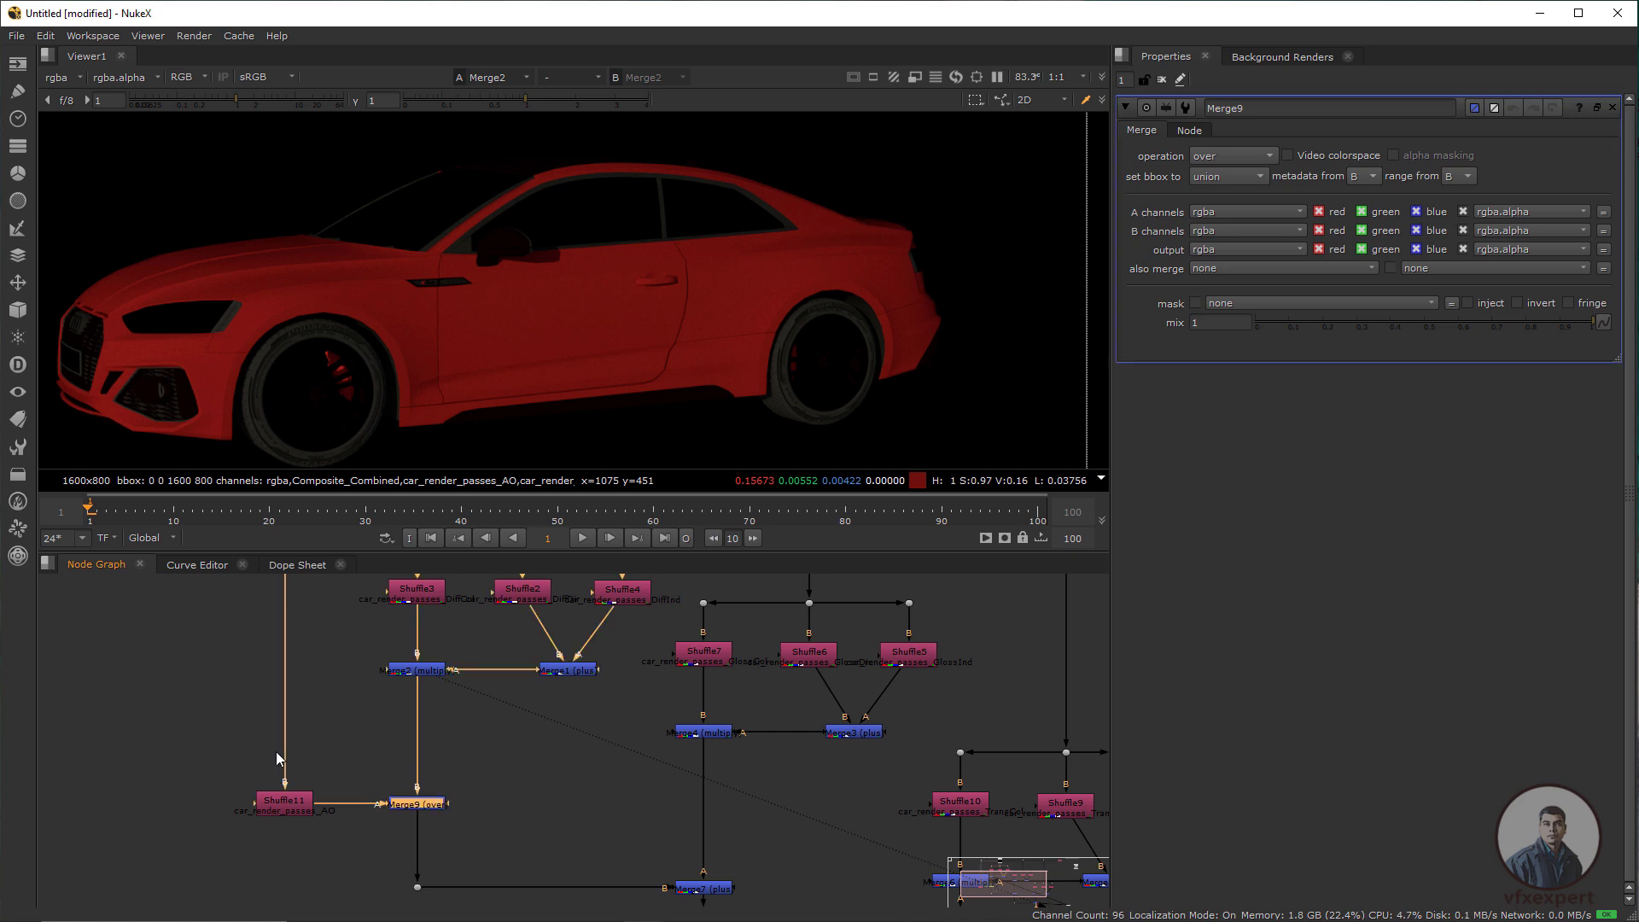
left_click(1229, 156)
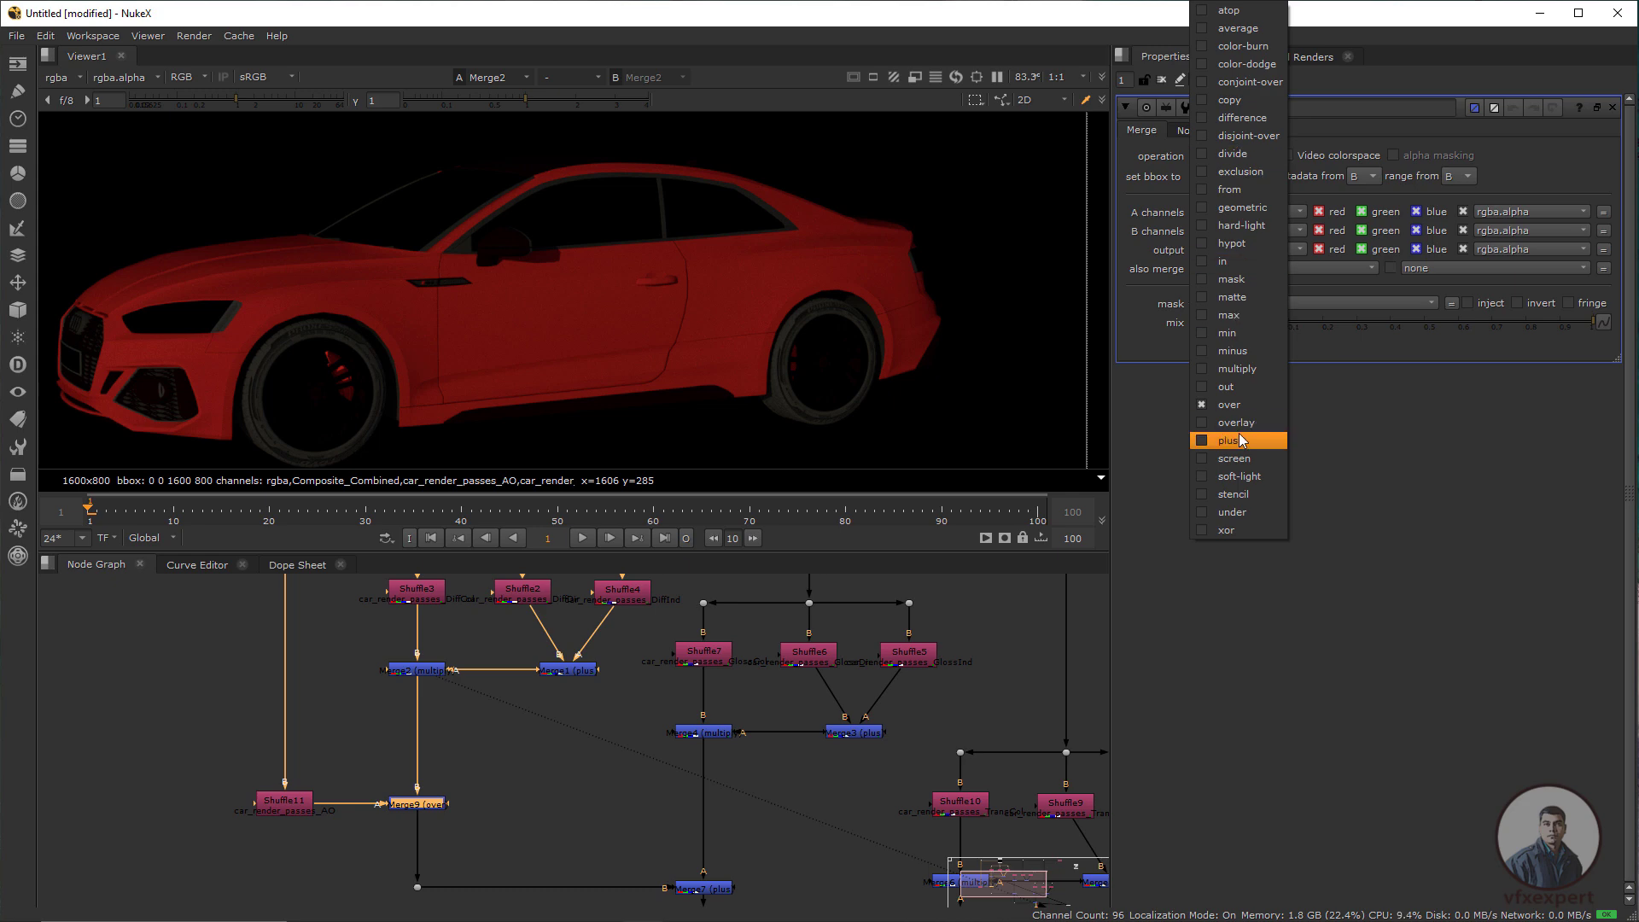
left_click(1243, 373)
Show the last Merge of the car pass tree, below the transmission group, in the viewer
scroll(606, 750, "down", 5)
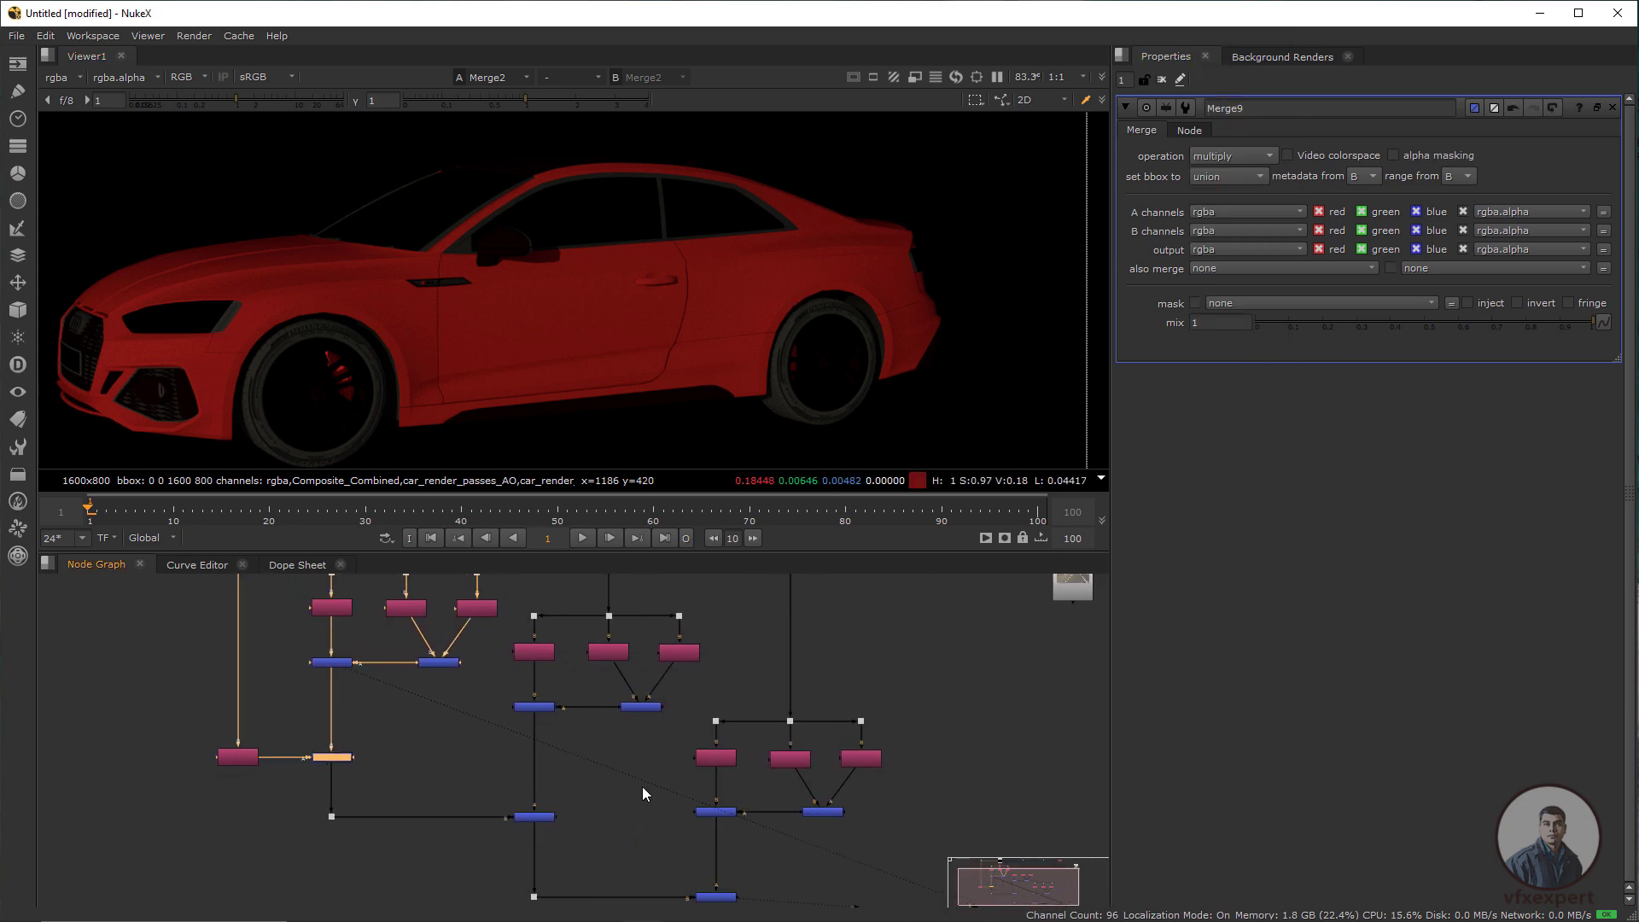
left_click(726, 857)
key("1")
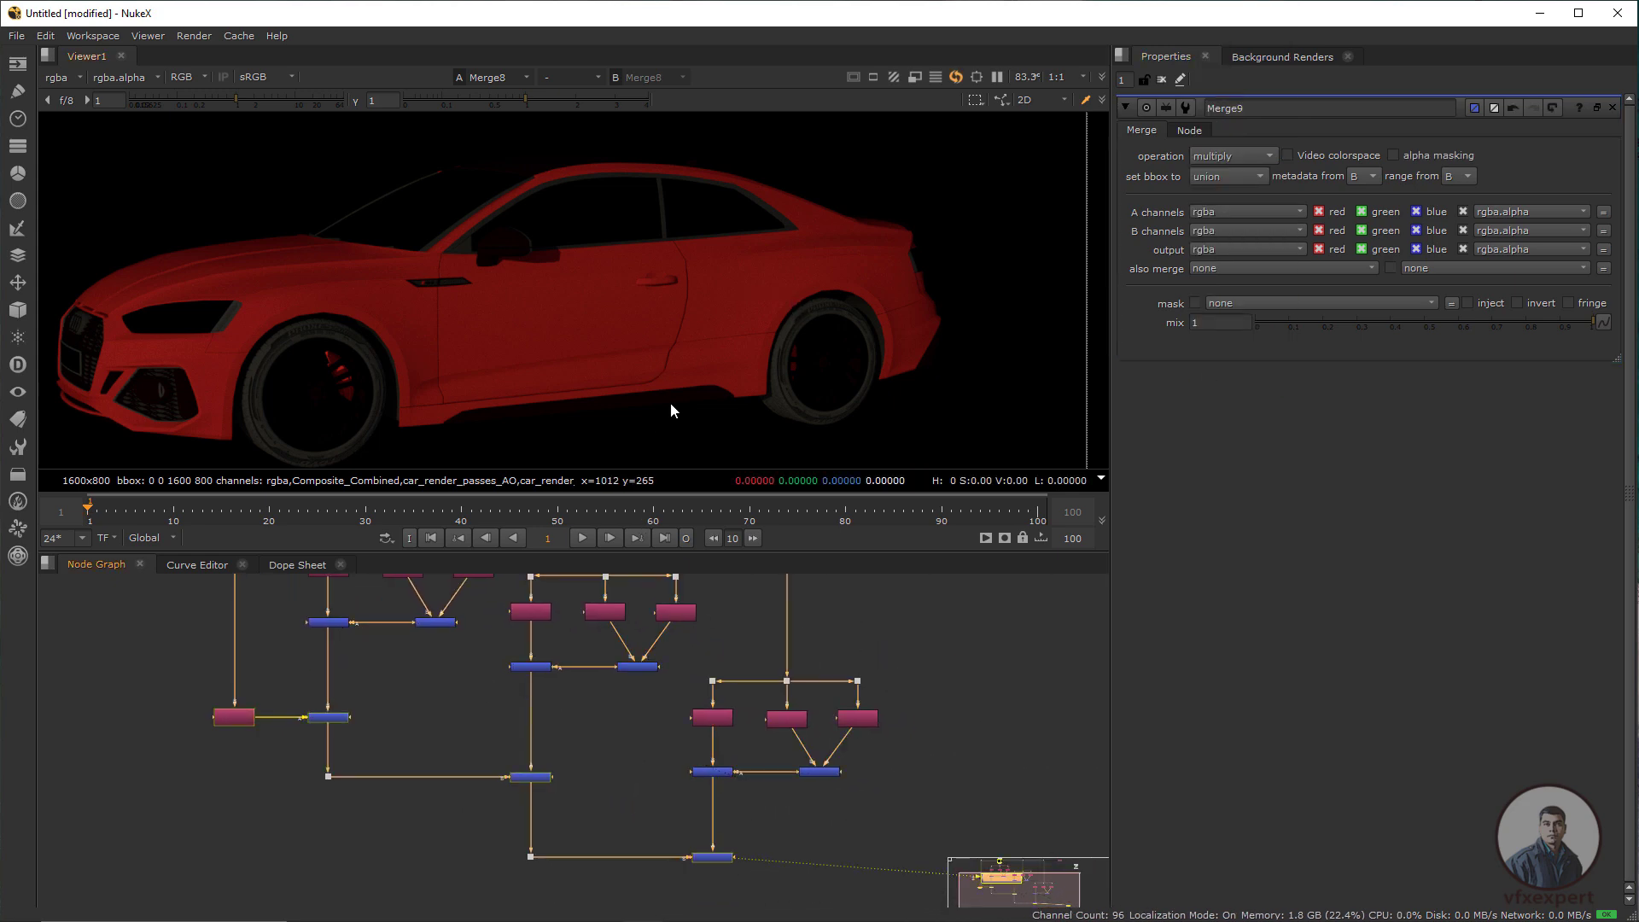
Toggle the AO multiply Merge off and on while examining the car's front to compare its effect
scroll(279, 714, "up", 3)
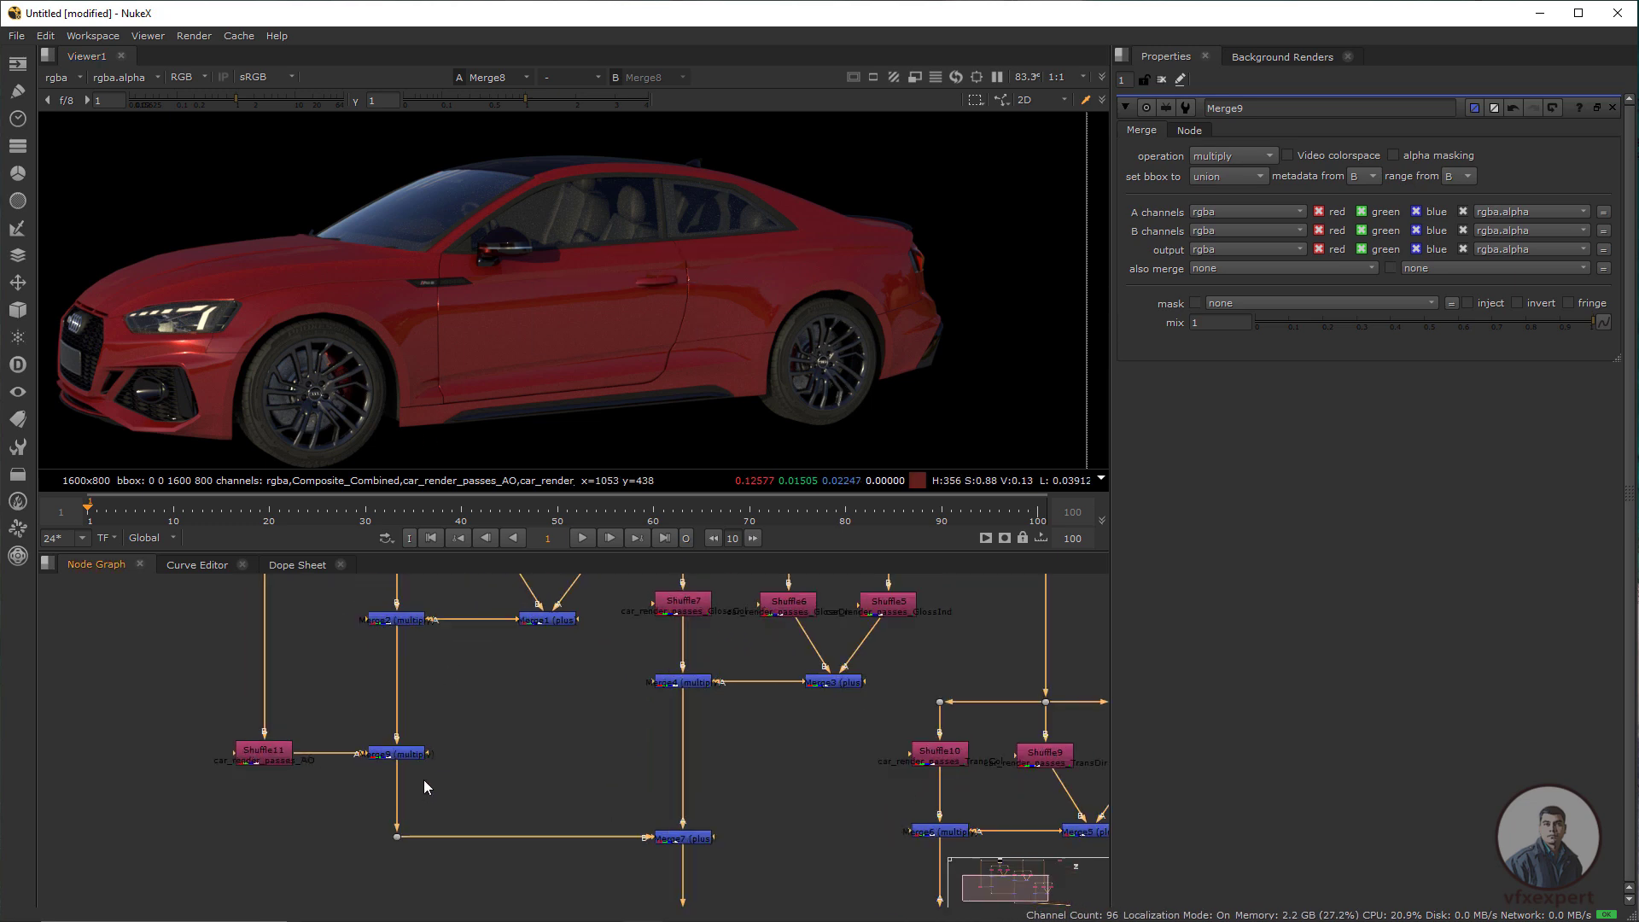
left_click(410, 753)
key("d")
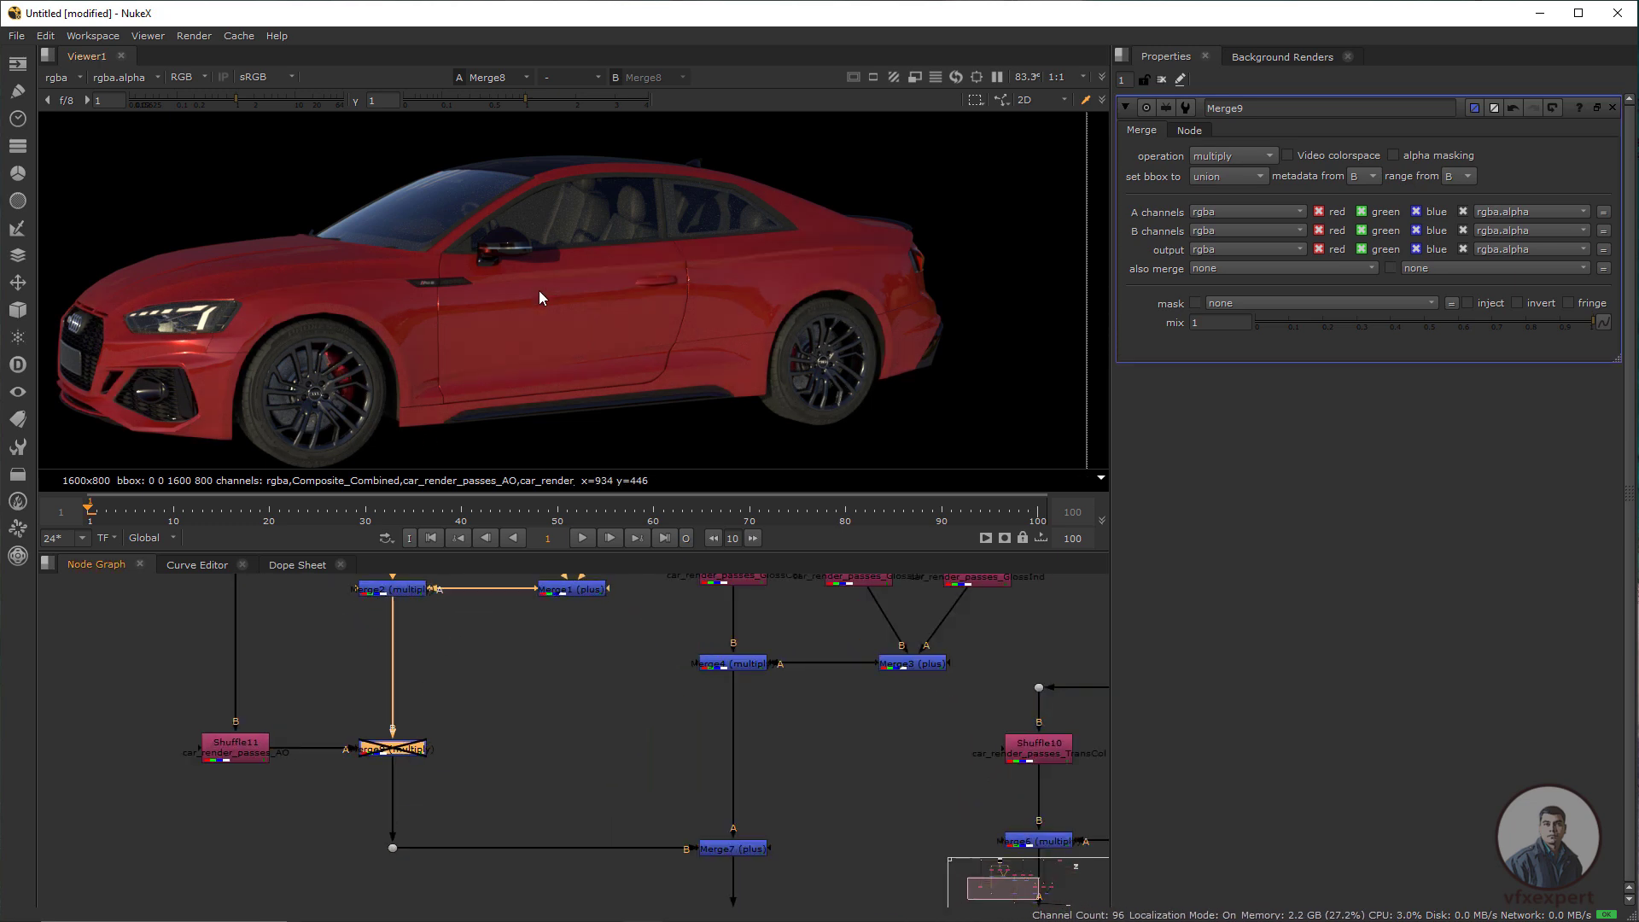
left_click_drag(143, 403, 305, 406)
scroll(308, 401, "up", 2)
key("d")
key("d")
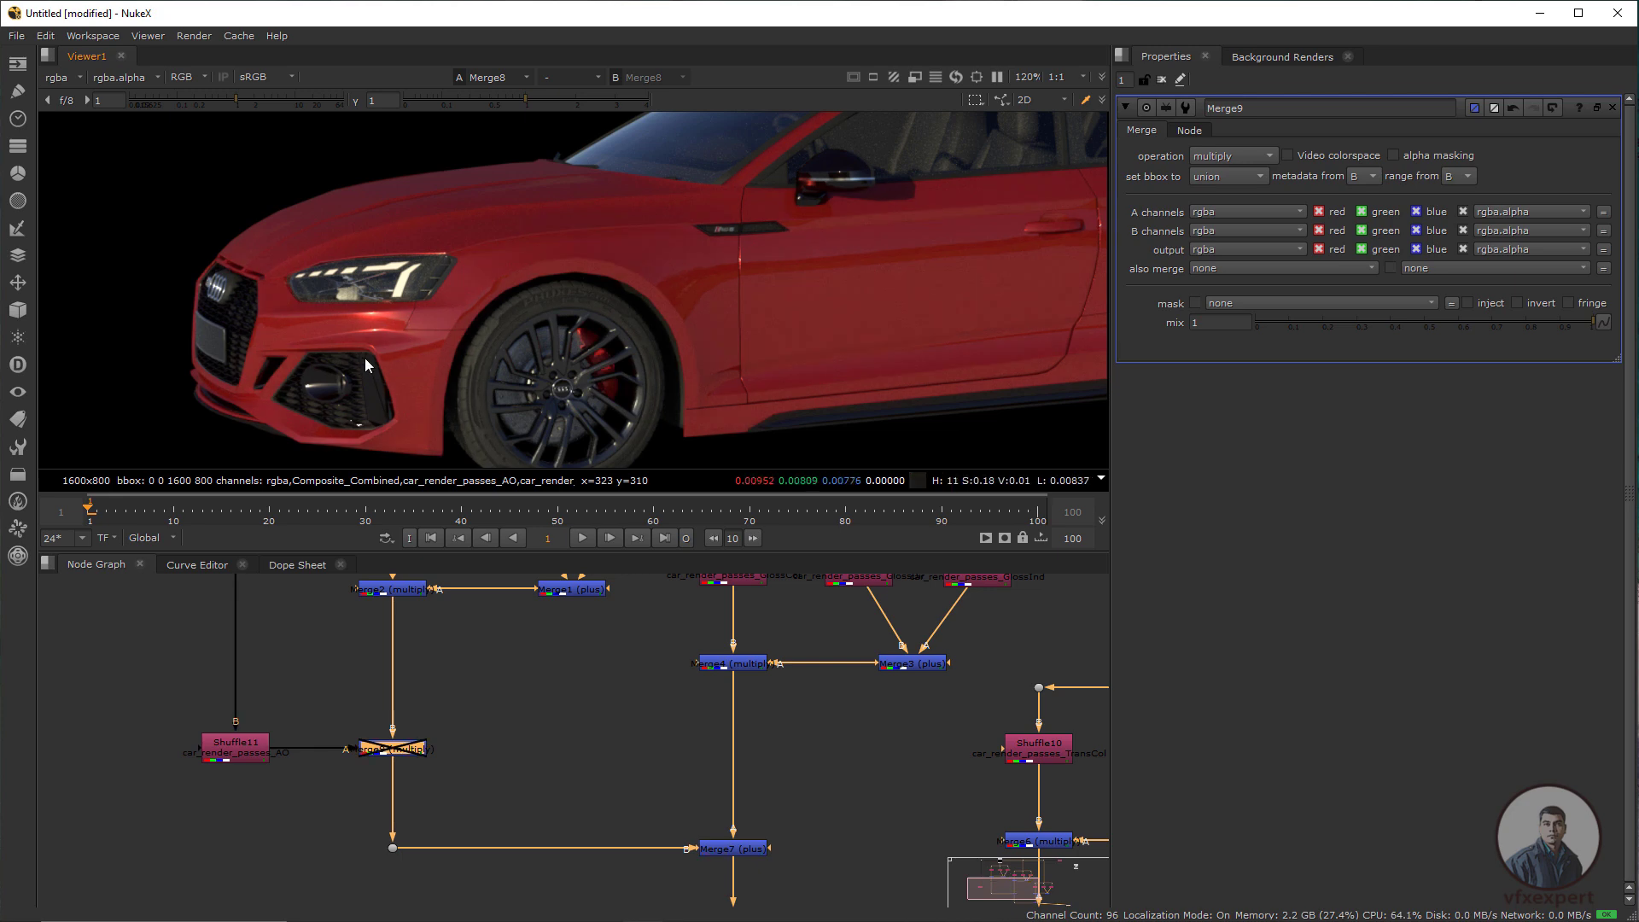
key("d")
scroll(341, 356, "up", 1)
scroll(367, 358, "down", 4)
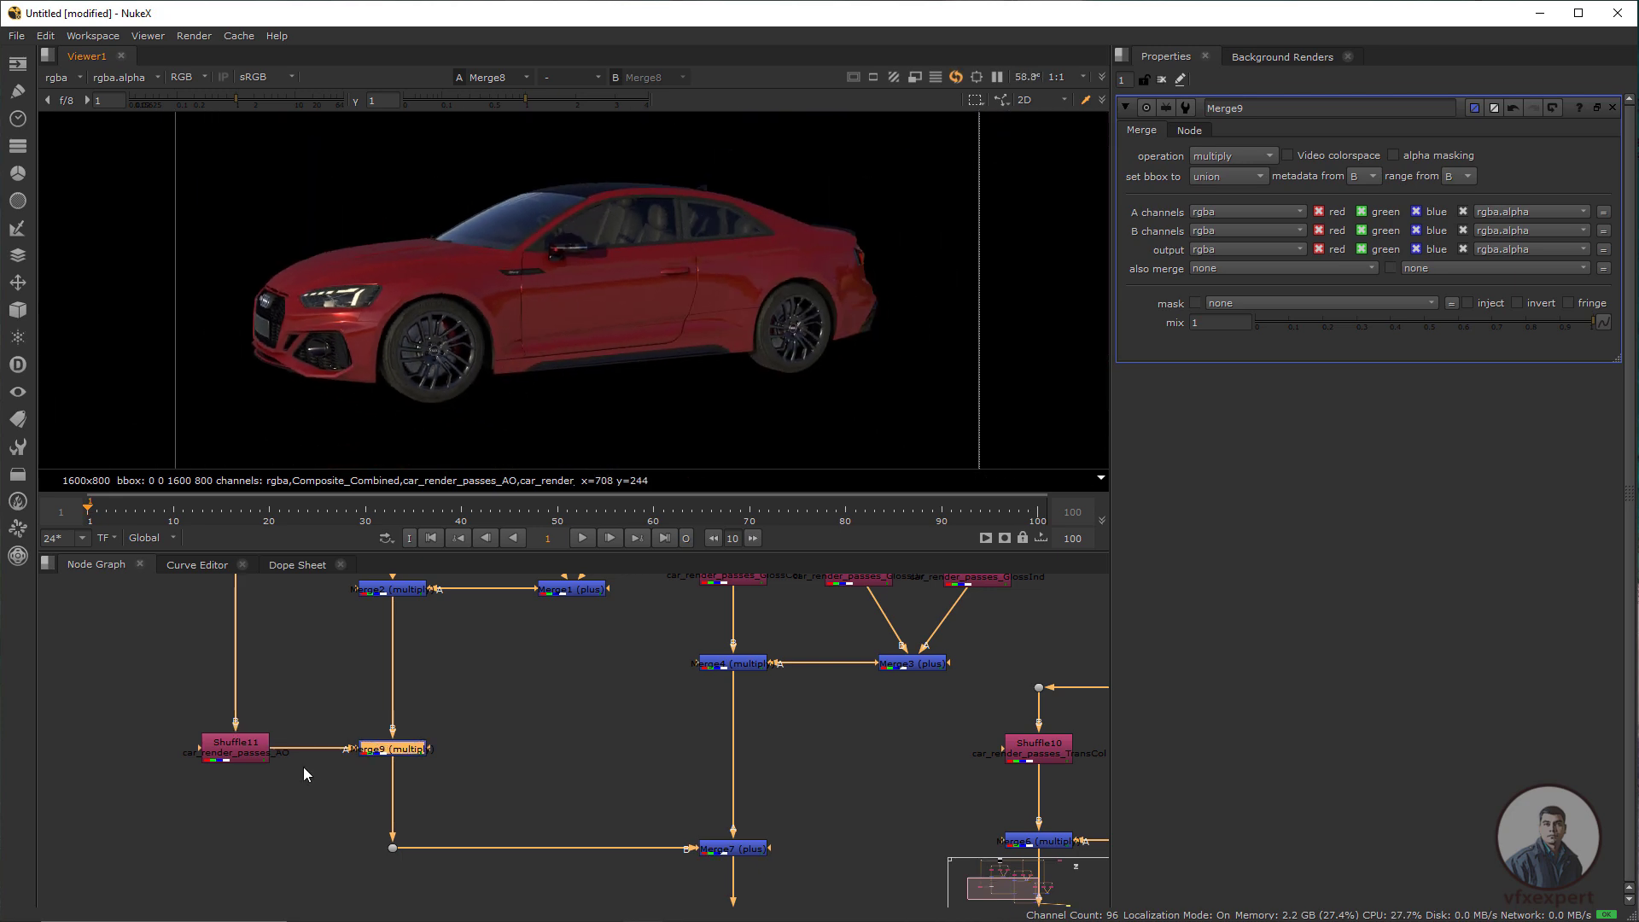
scroll(291, 762, "up", 2)
scroll(248, 754, "down", 5)
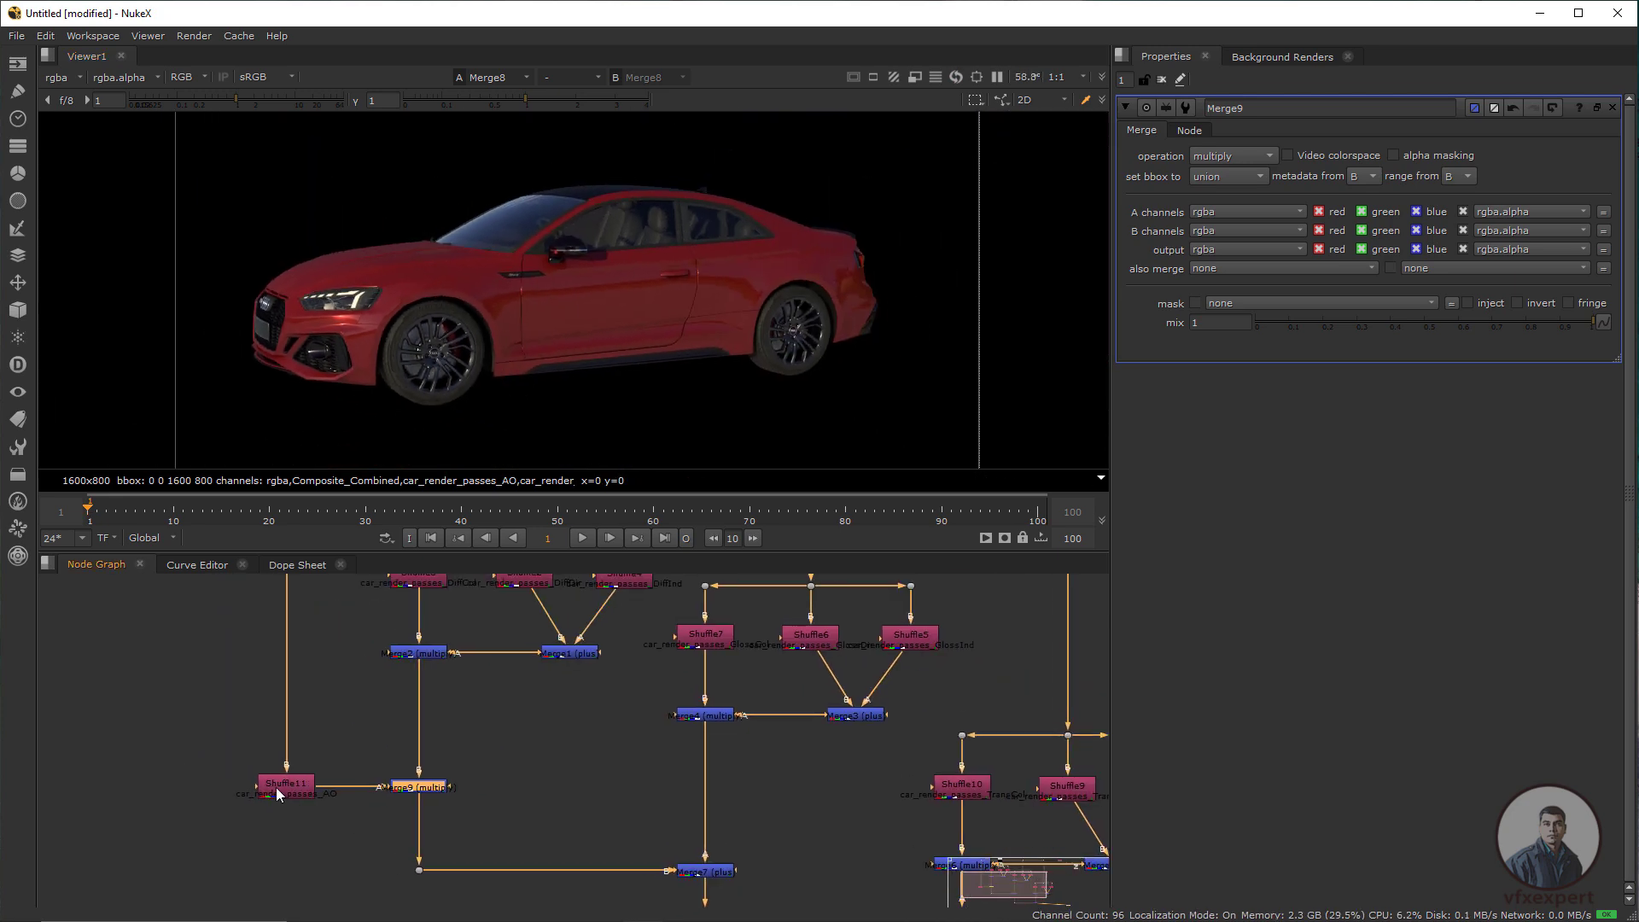
scroll(301, 782, "down", 1)
scroll(343, 811, "up", 4)
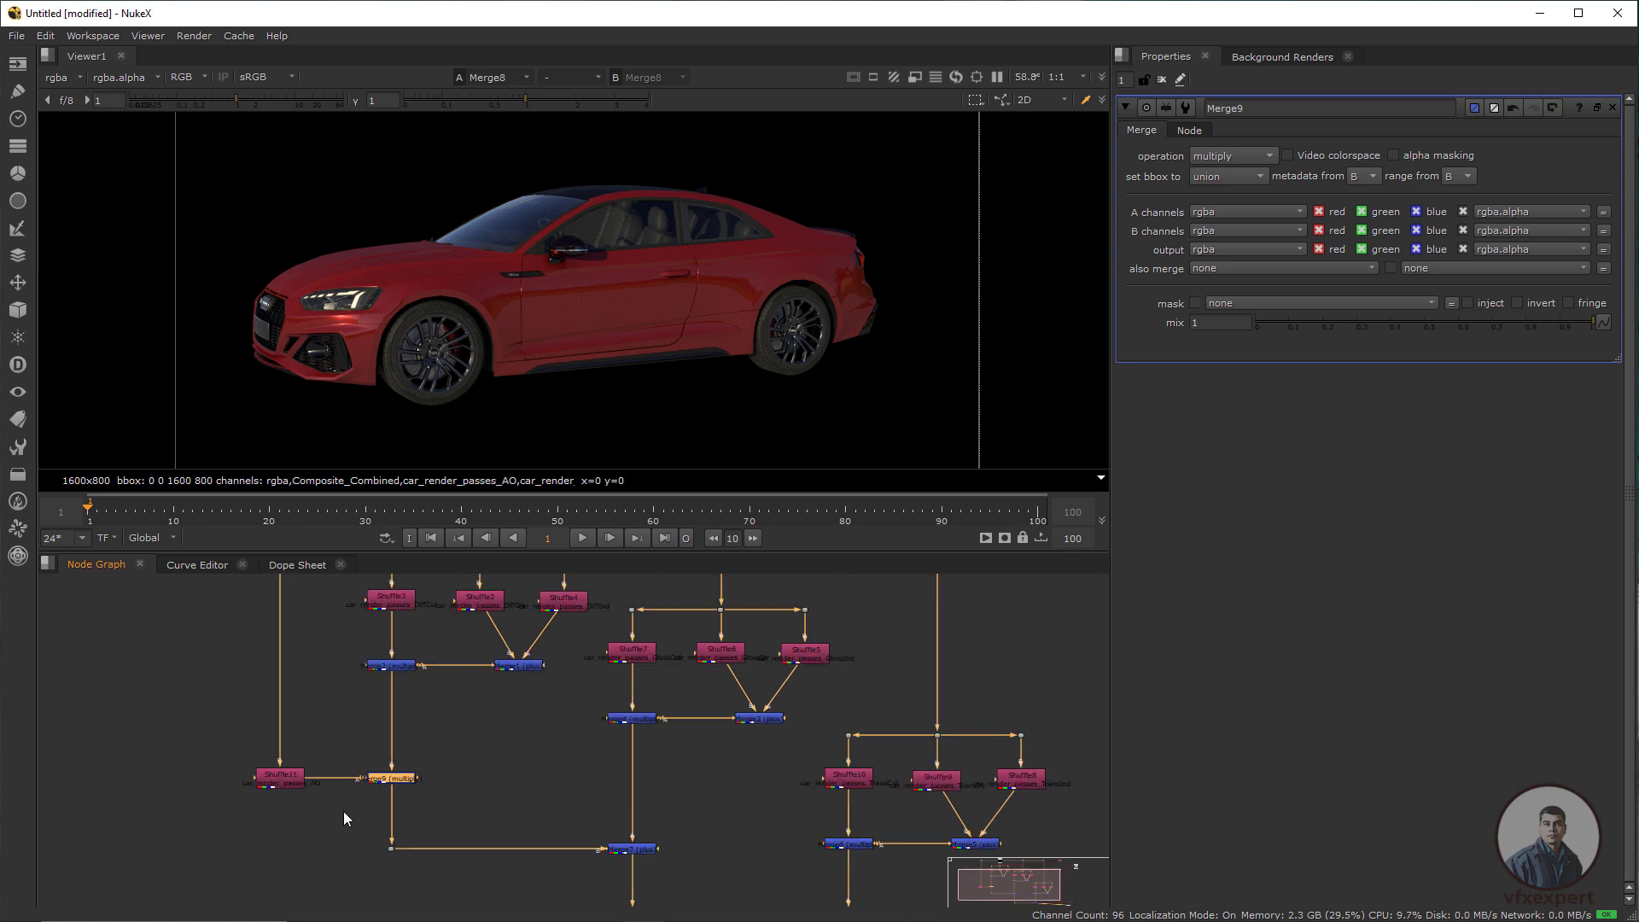
Disable the AO multiply Merge below the diffuse group
left_click(413, 766)
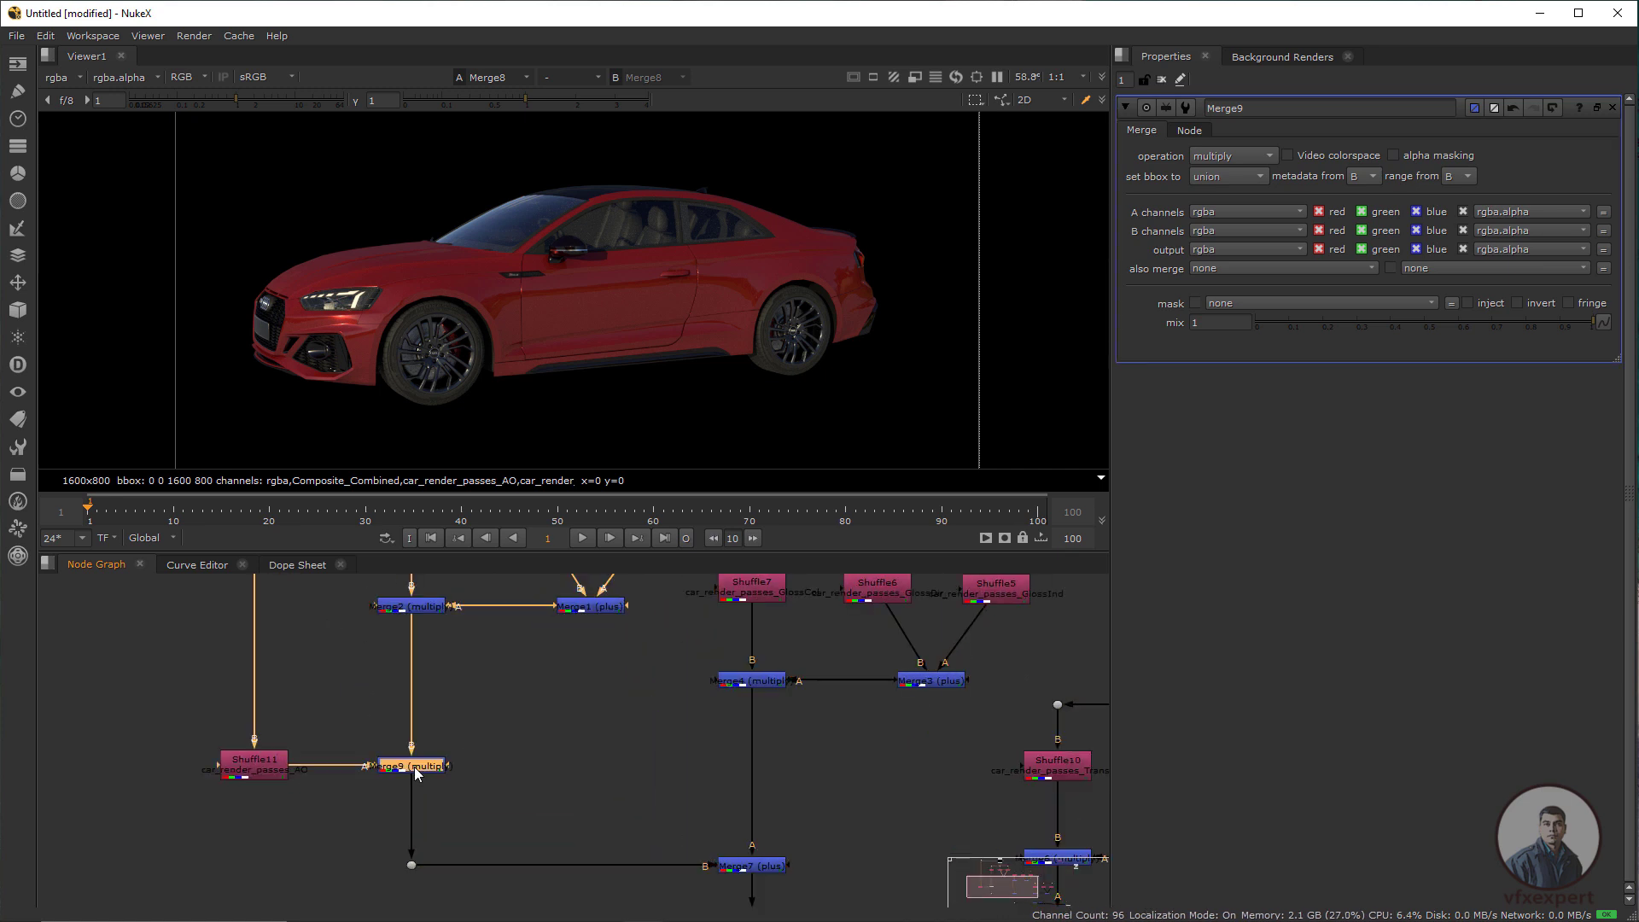
key("d")
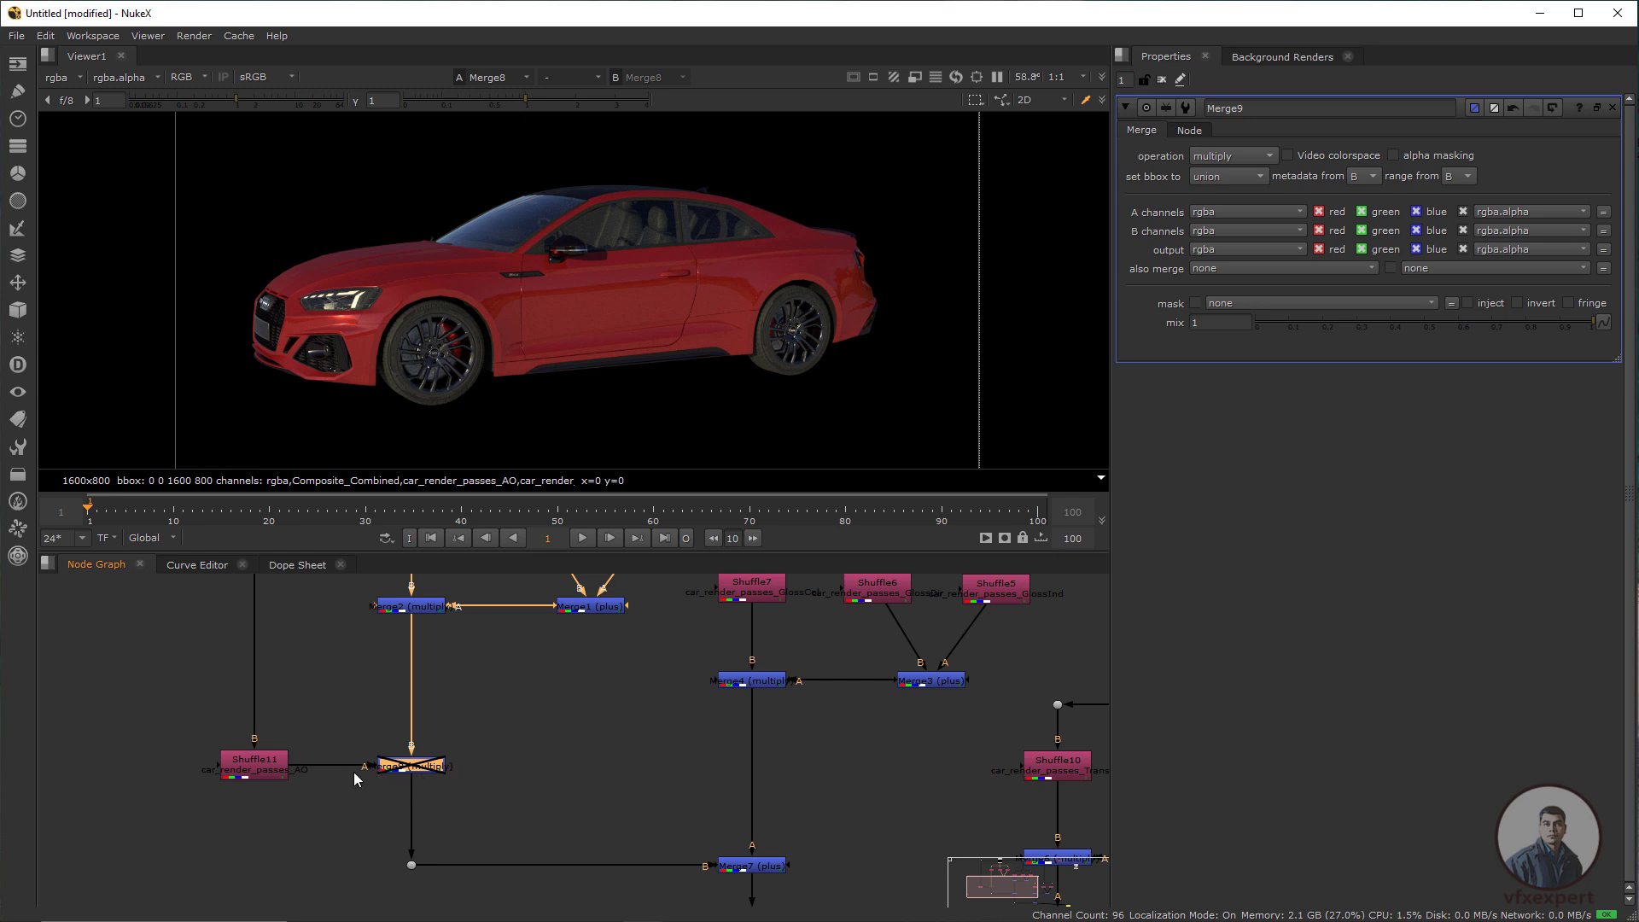
scroll(442, 773, "down", 1)
scroll(443, 775, "down", 5)
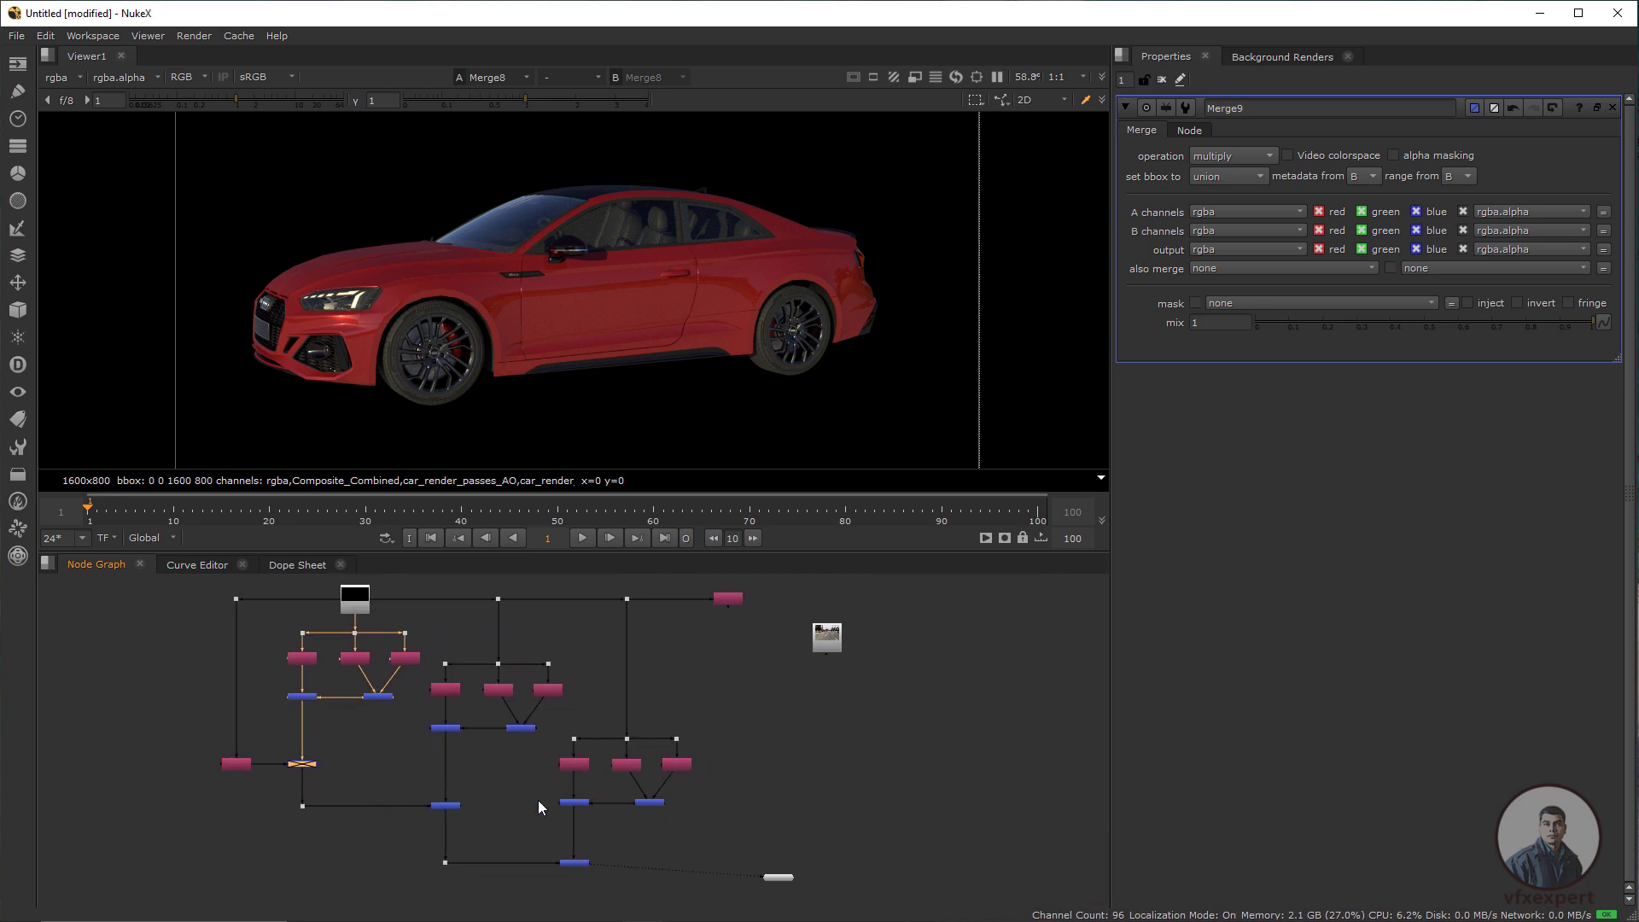
Move the Viewer node directly below the last Merge of the car pass tree
left_click_drag(727, 869, 524, 901)
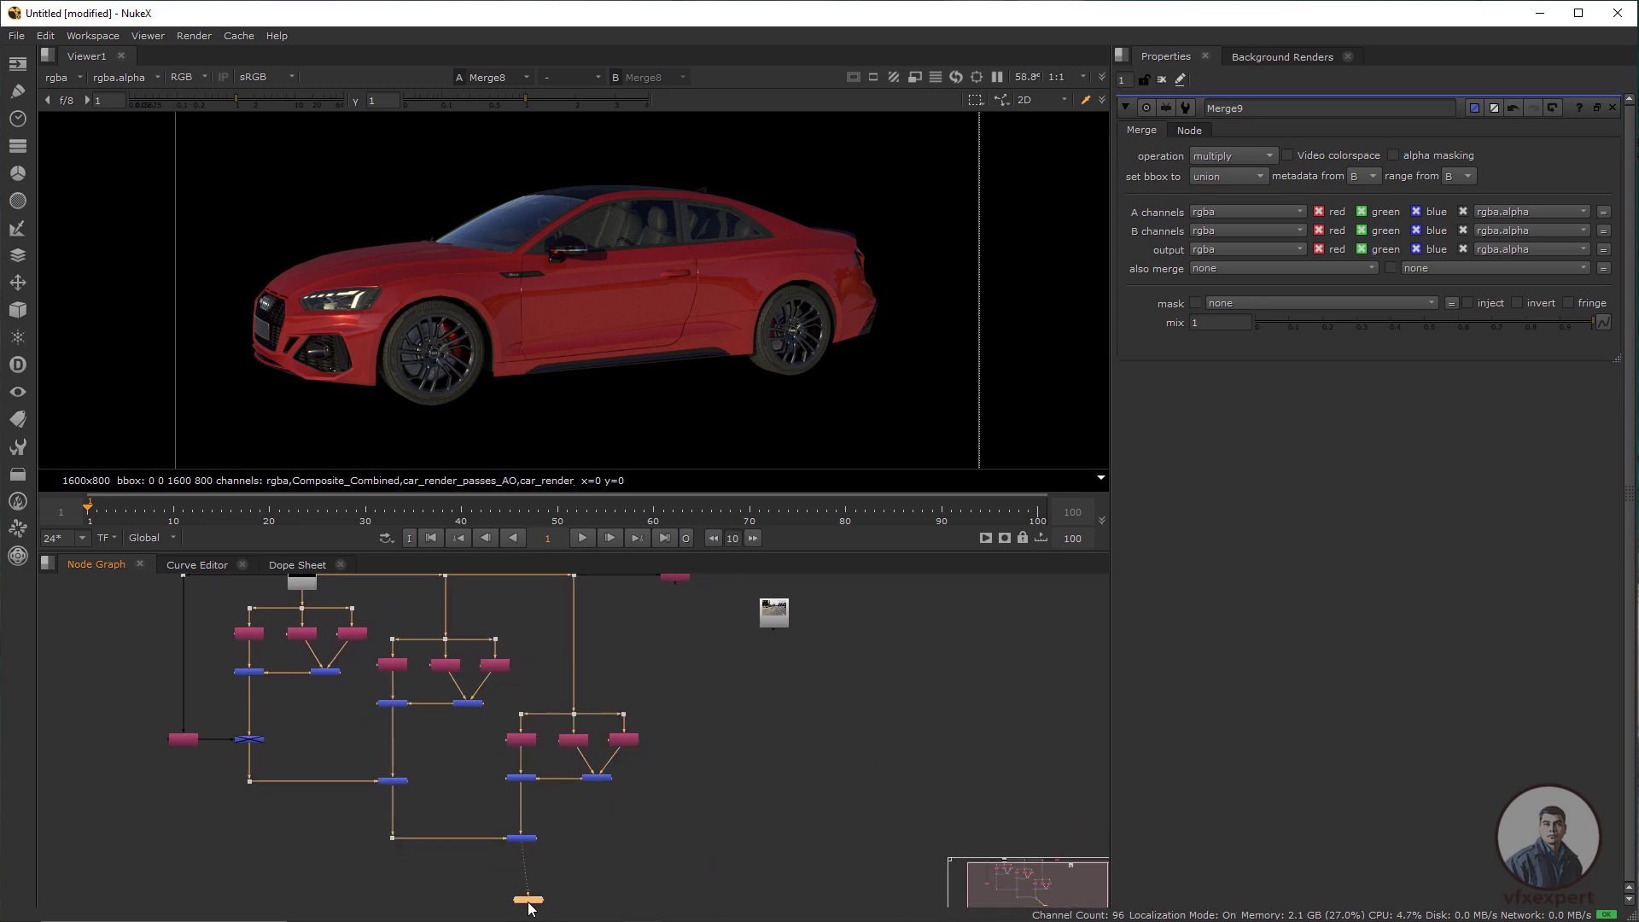
scroll(535, 831, "up", 2)
left_click(554, 863)
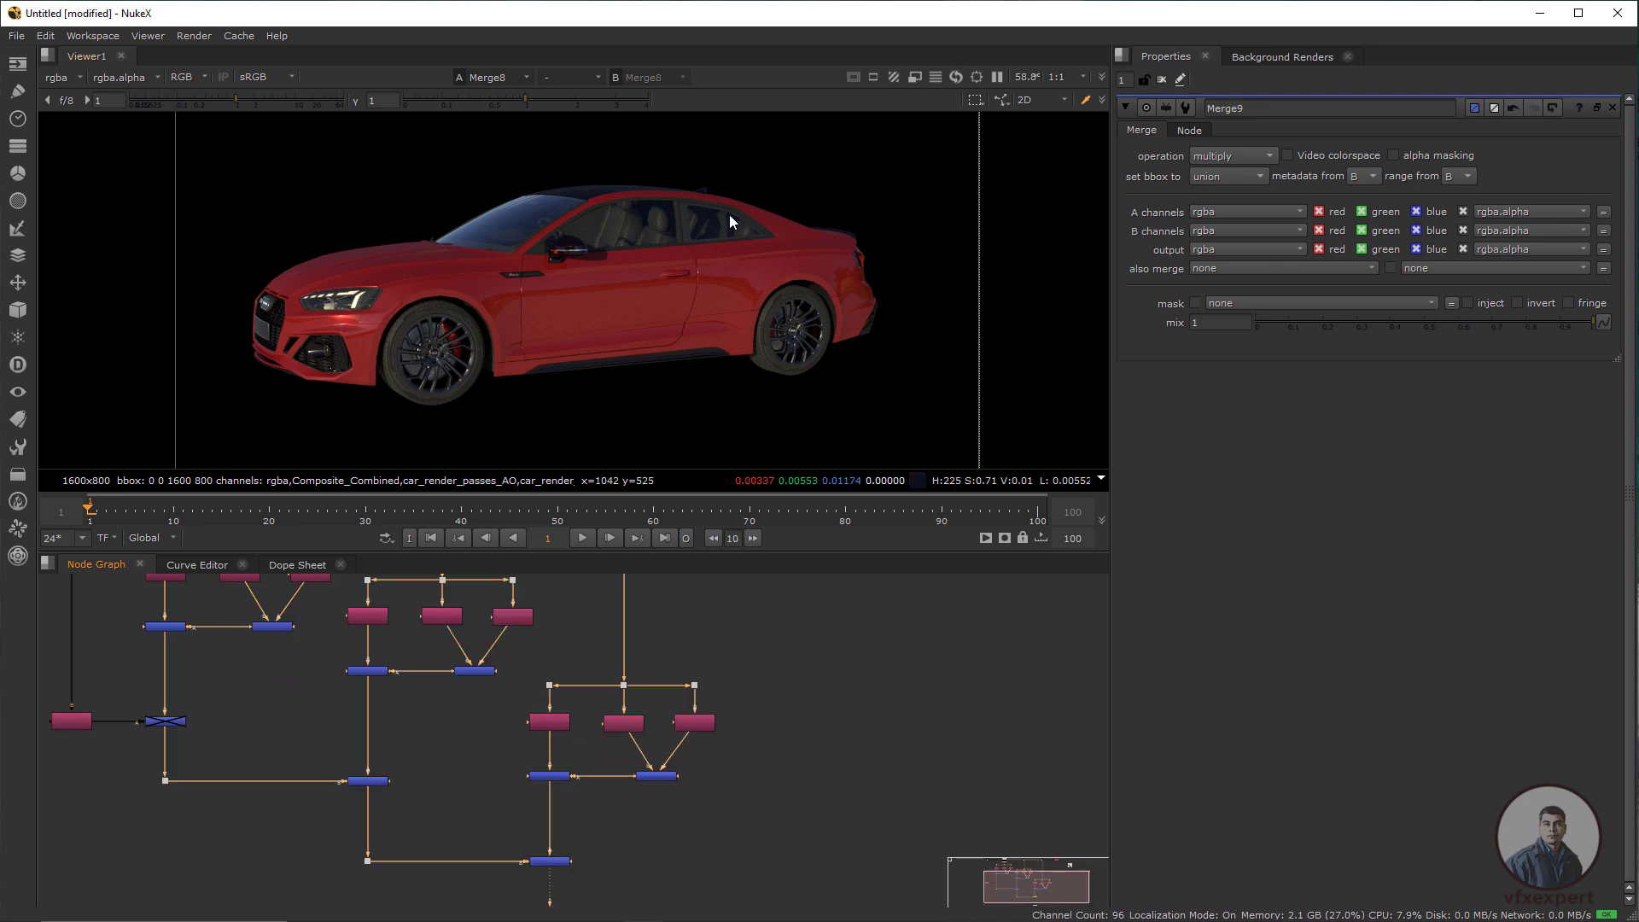
Move the street background's Read node down beside the transmission group and reframe the car in the viewer
scroll(656, 669, "down", 1)
left_click_drag(752, 617, 698, 672)
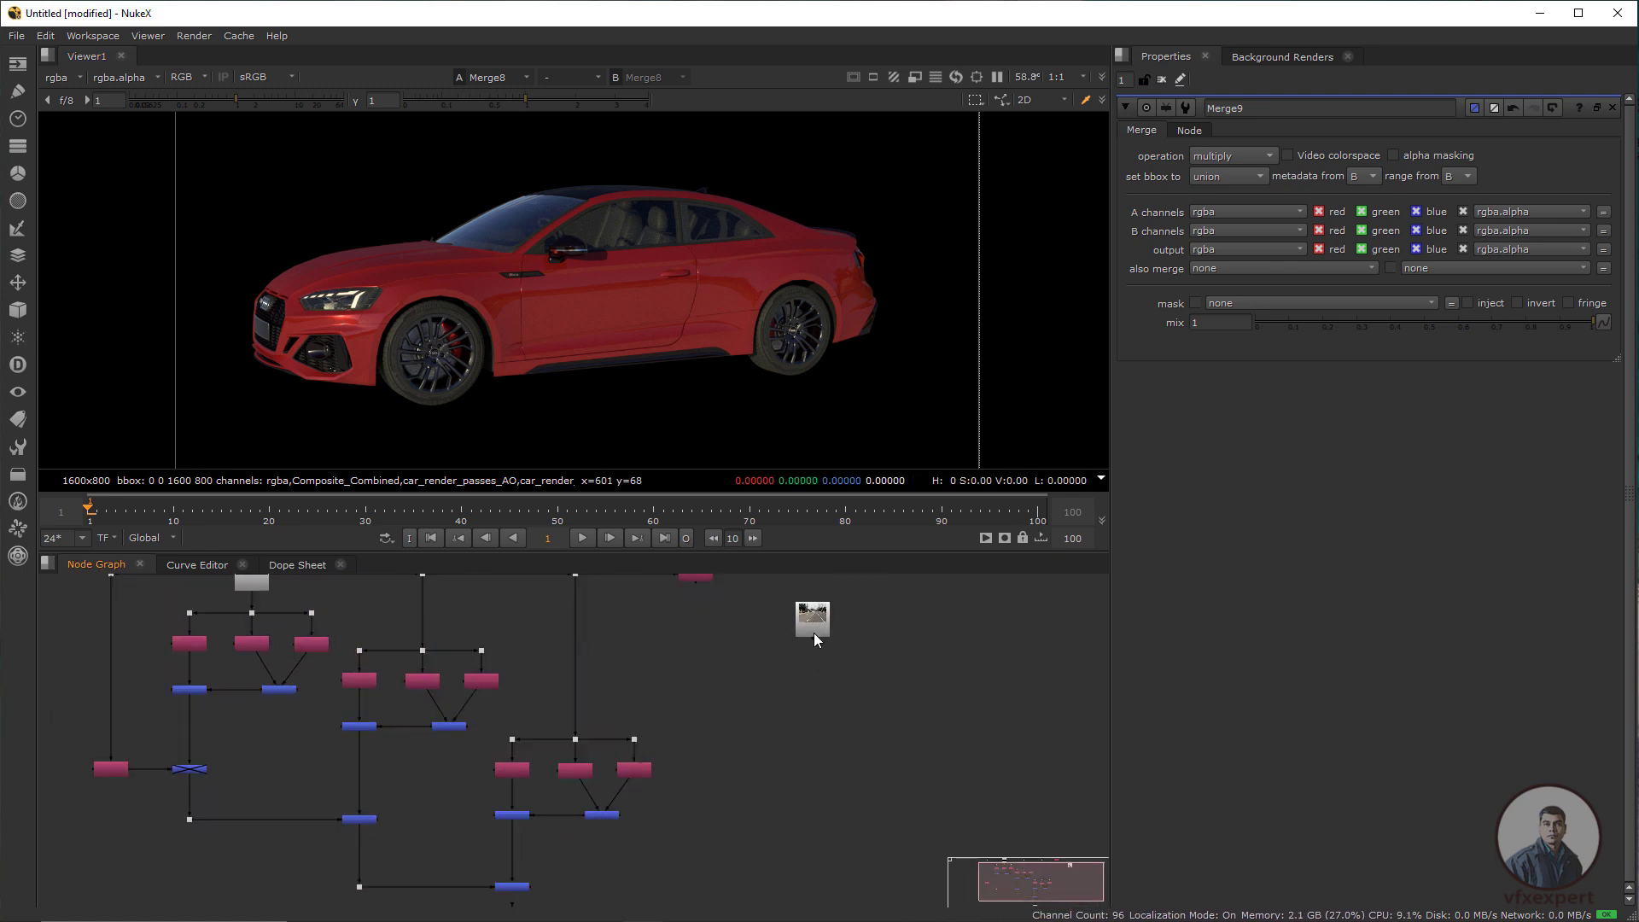
mouse_move(813, 631)
left_mouse_down()
mouse_move(795, 686)
mouse_move(726, 721)
mouse_move(729, 798)
mouse_move(684, 753)
mouse_move(830, 757)
mouse_move(772, 778)
mouse_move(724, 728)
left_mouse_up()
scroll(789, 674, "down", 1)
scroll(746, 717, "up", 2)
scroll(729, 803, "up", 1)
scroll(684, 753, "down", 2)
scroll(772, 776, "up", 3)
mouse_move(697, 285)
left_mouse_down()
mouse_move(401, 360)
mouse_move(484, 222)
mouse_move(546, 381)
left_mouse_up()
scroll(656, 279, "down", 1)
left_click_drag(874, 201, 680, 245)
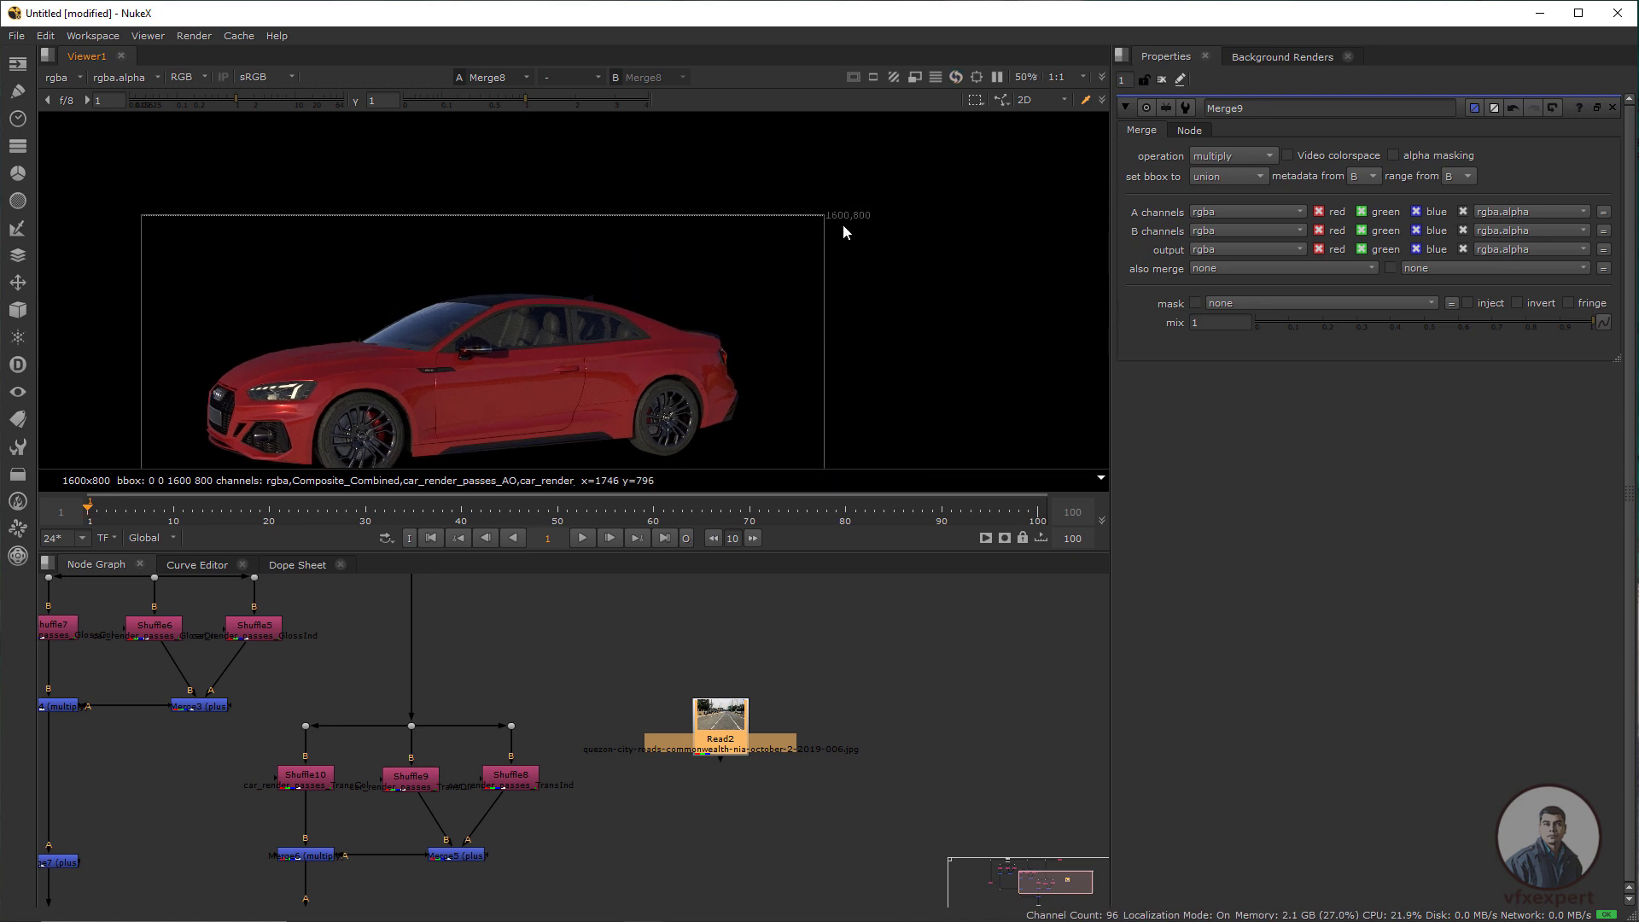
left_click_drag(730, 738, 759, 713)
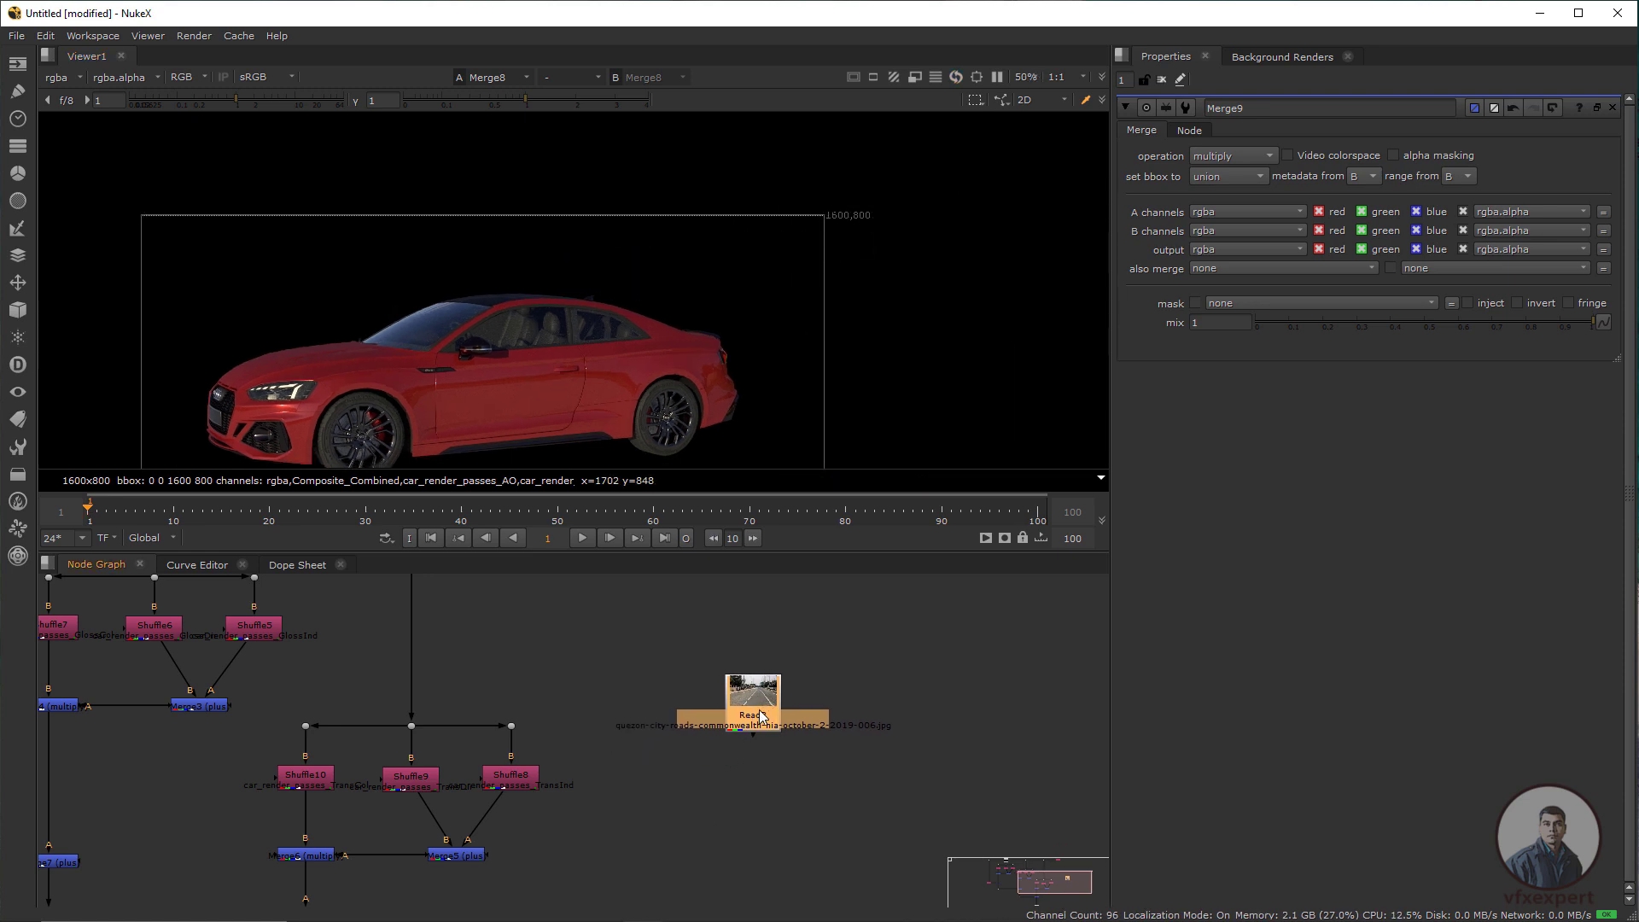
Add a Reformat node after the street background Read node and set its output format to 1600x800
key("Tab")
type("ref")
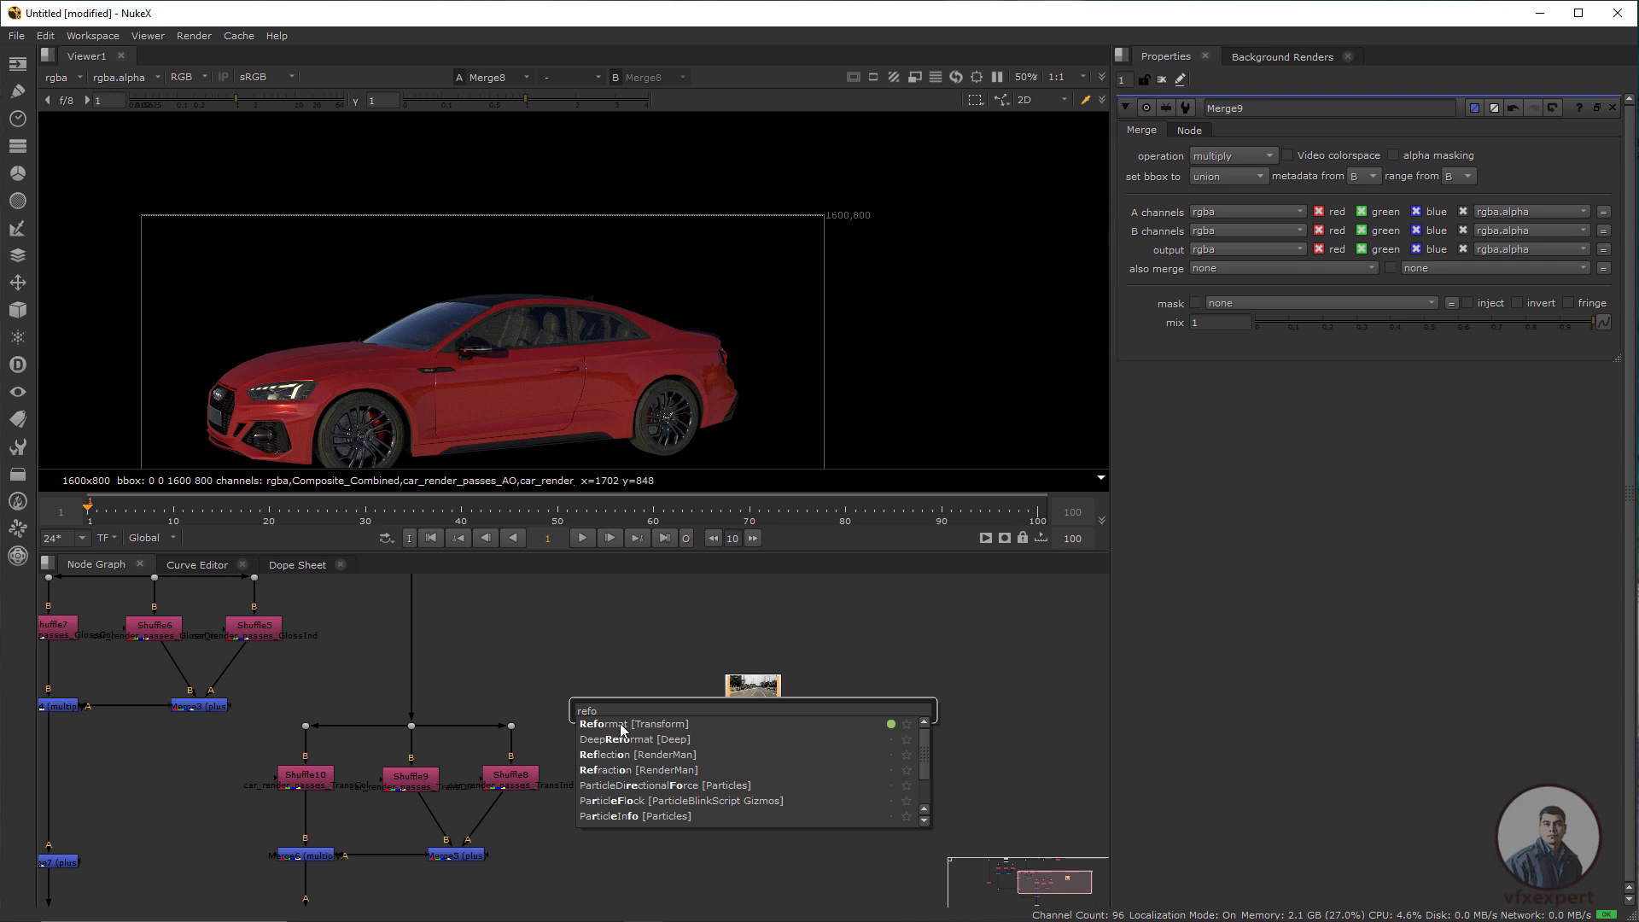
left_click(632, 724)
left_click(1280, 176)
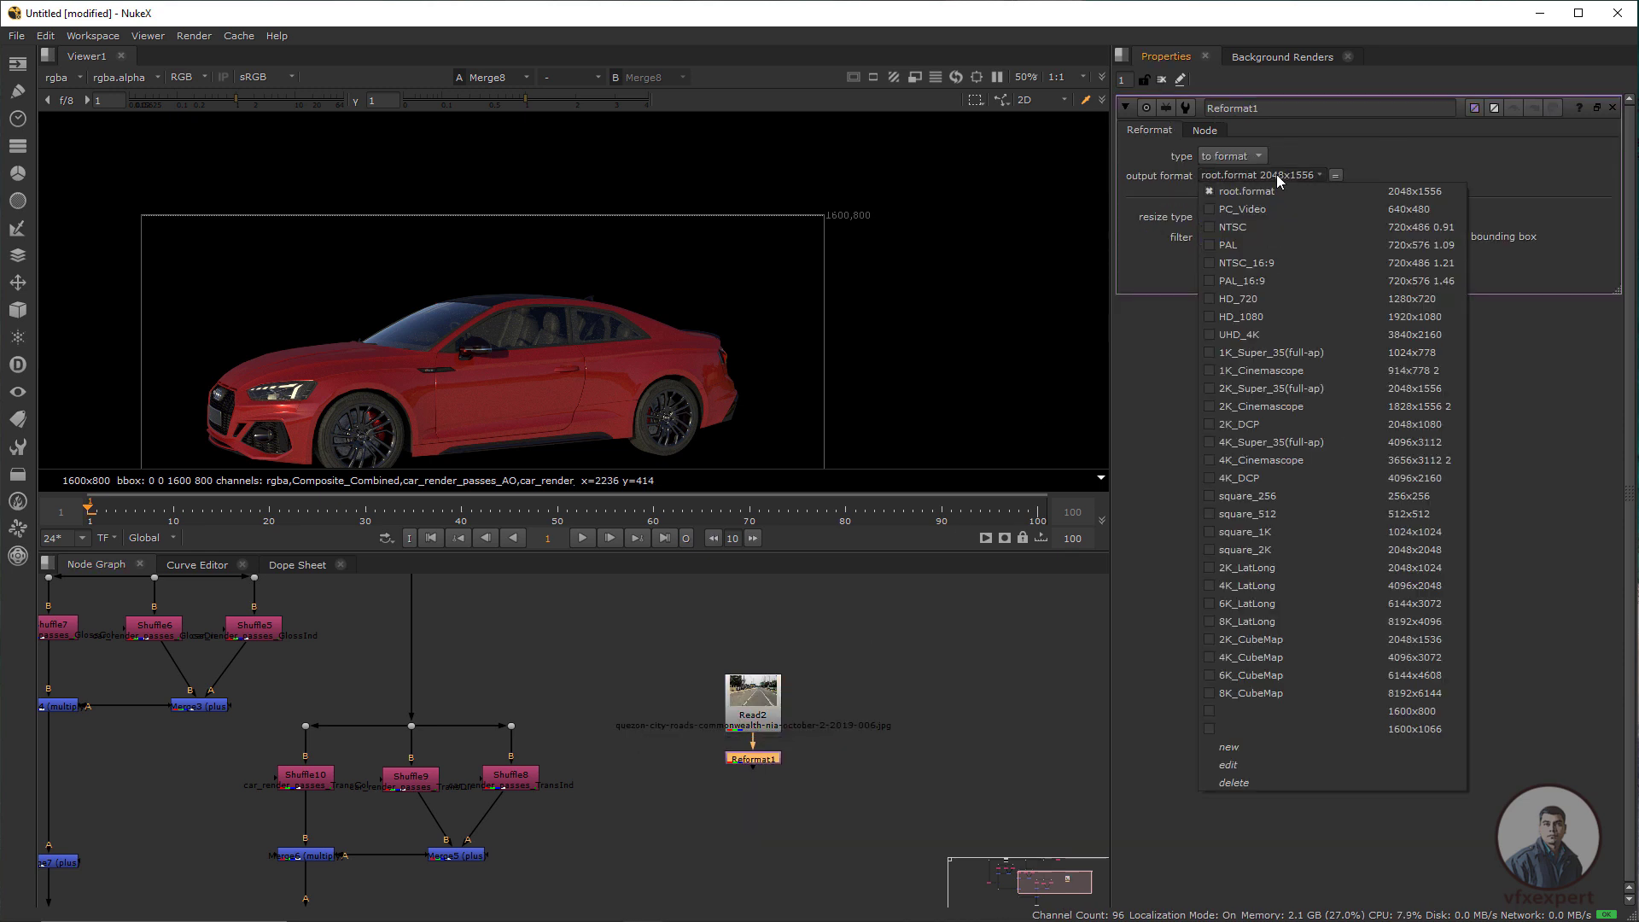
left_click(1423, 716)
left_click(786, 815)
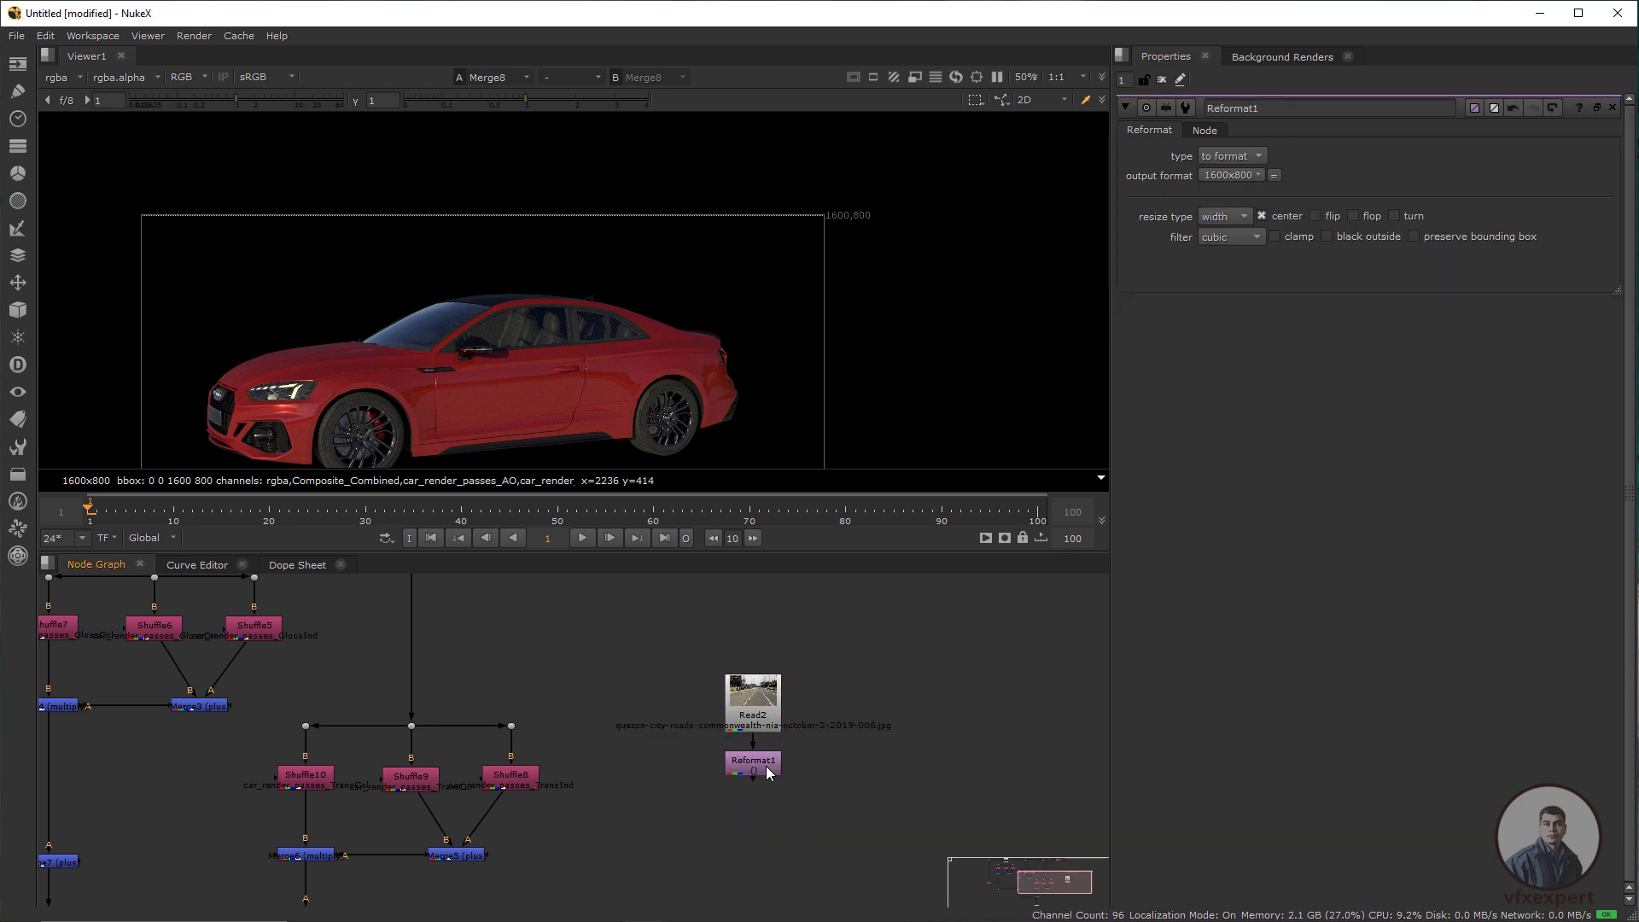
Add a Defocus node after the Reformat, show it in the viewer and set its defocus to 4.8
left_click(768, 770)
key("Tab")
type("def")
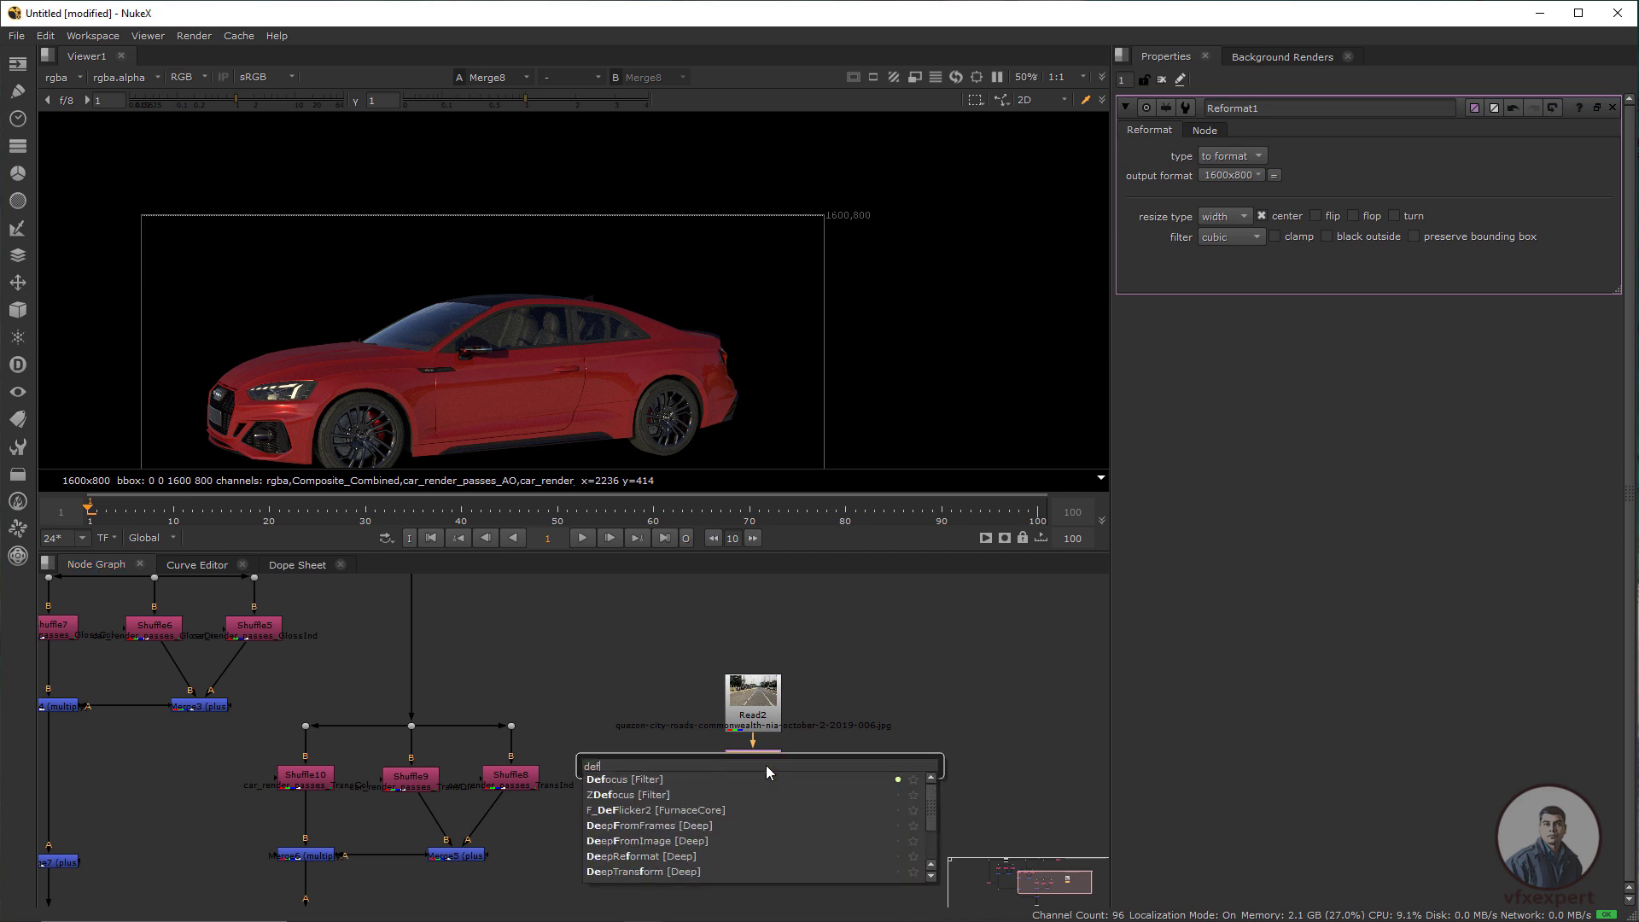
key("Return")
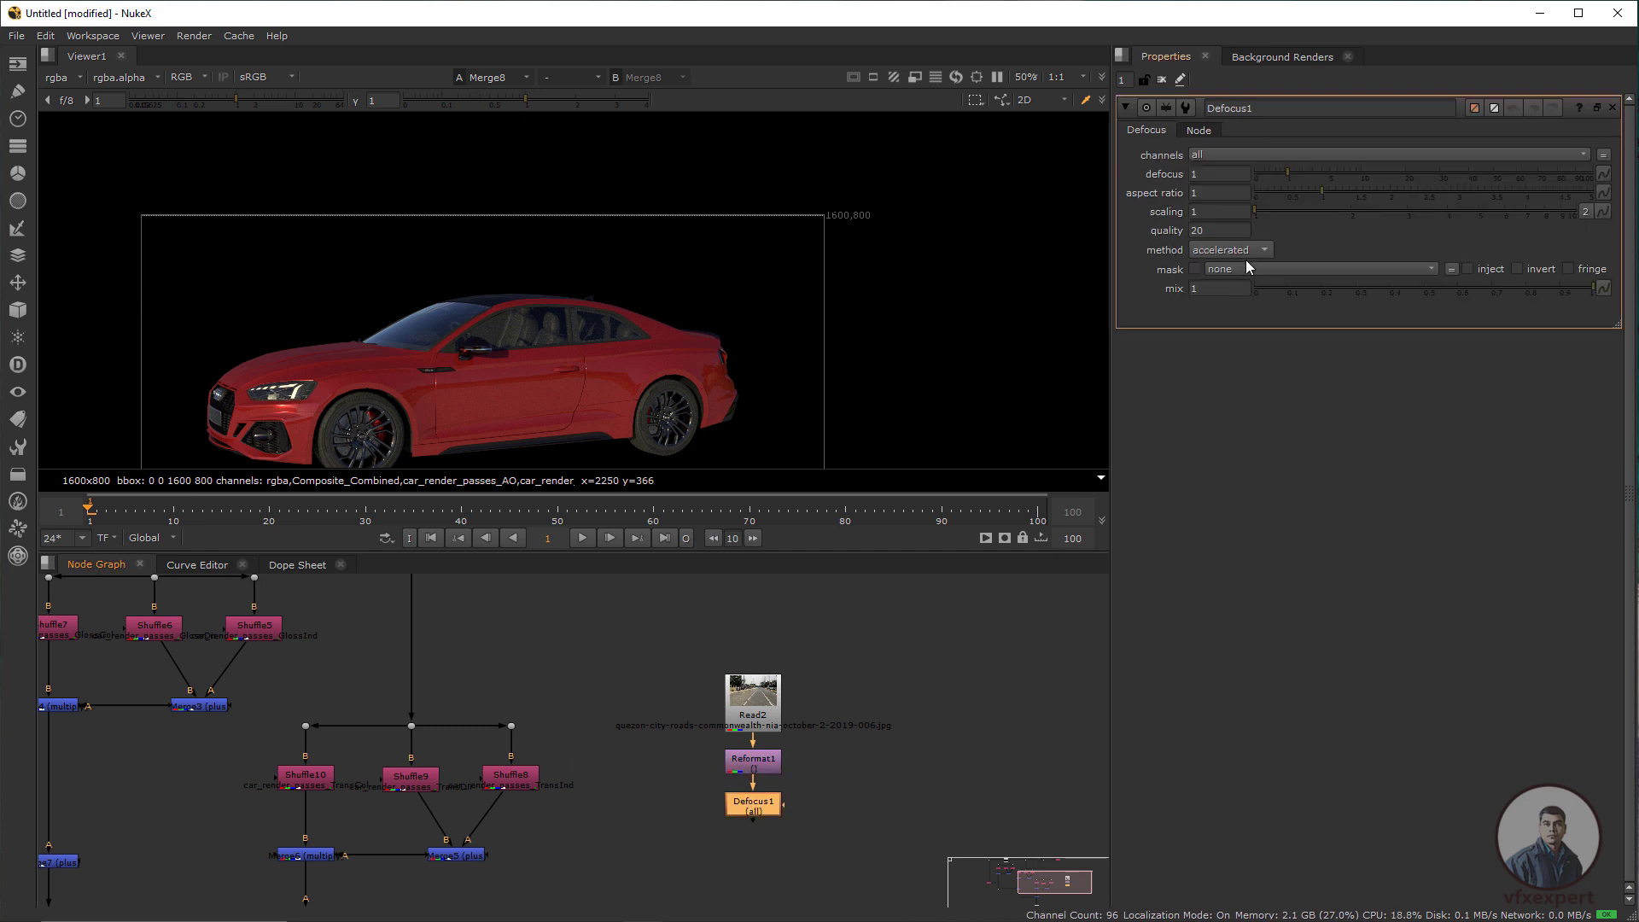
left_click_drag(1284, 179, 1306, 176)
key("1")
left_click_drag(1305, 175, 1326, 173)
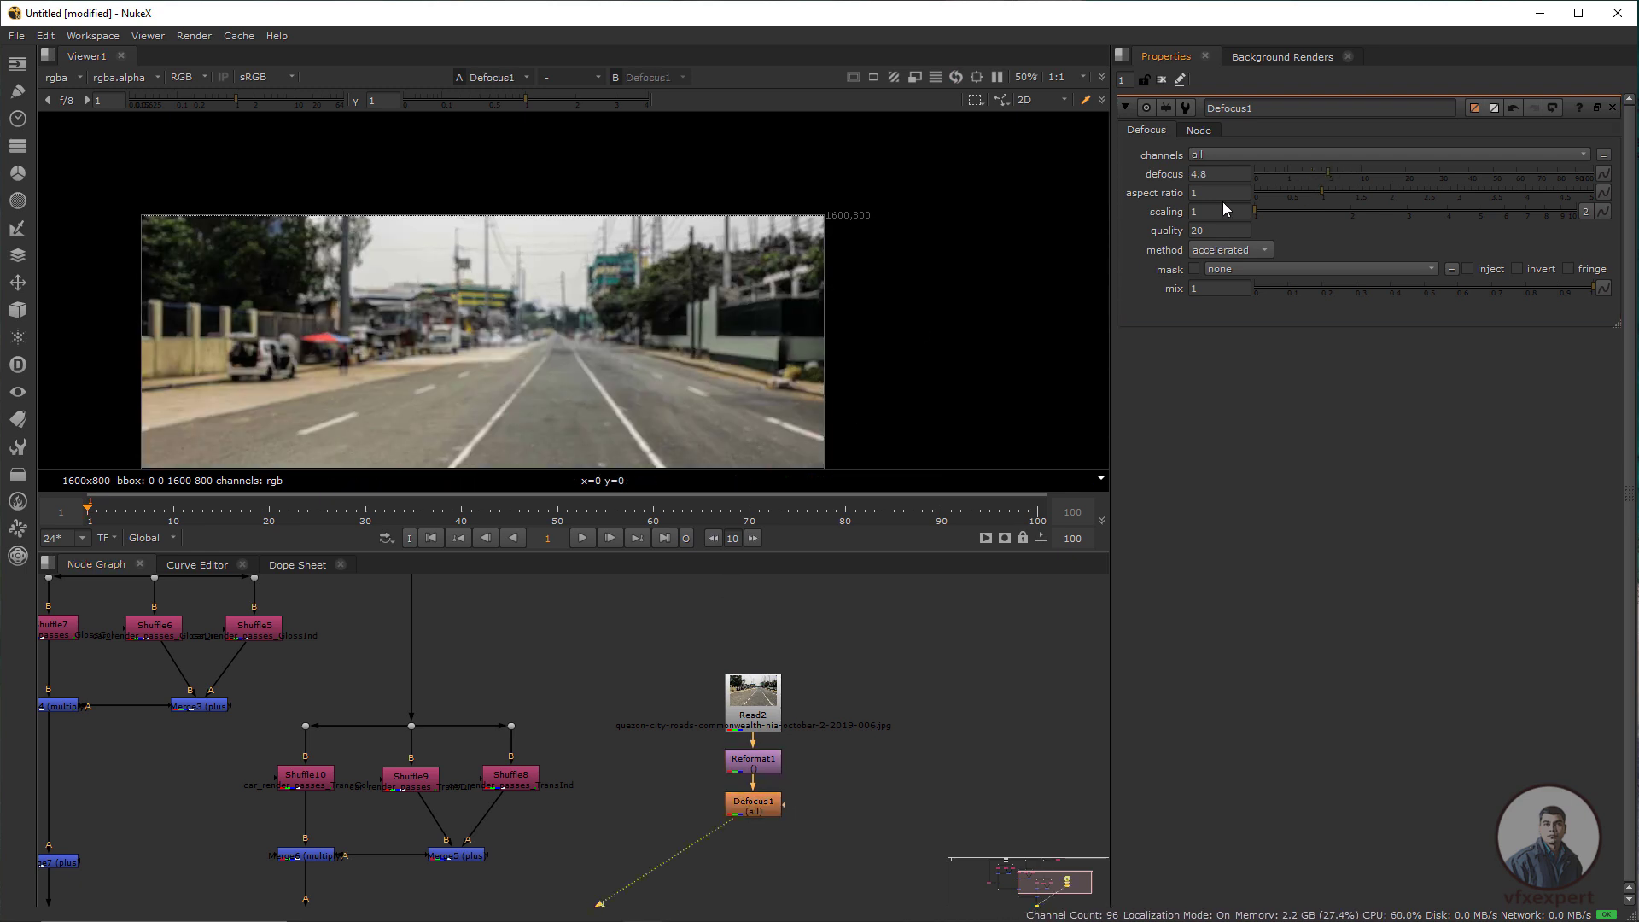
Show the car's last Merge in the viewer again and place the Viewer node just below it
left_click_drag(604, 848, 535, 717)
scroll(453, 832, "down", 3)
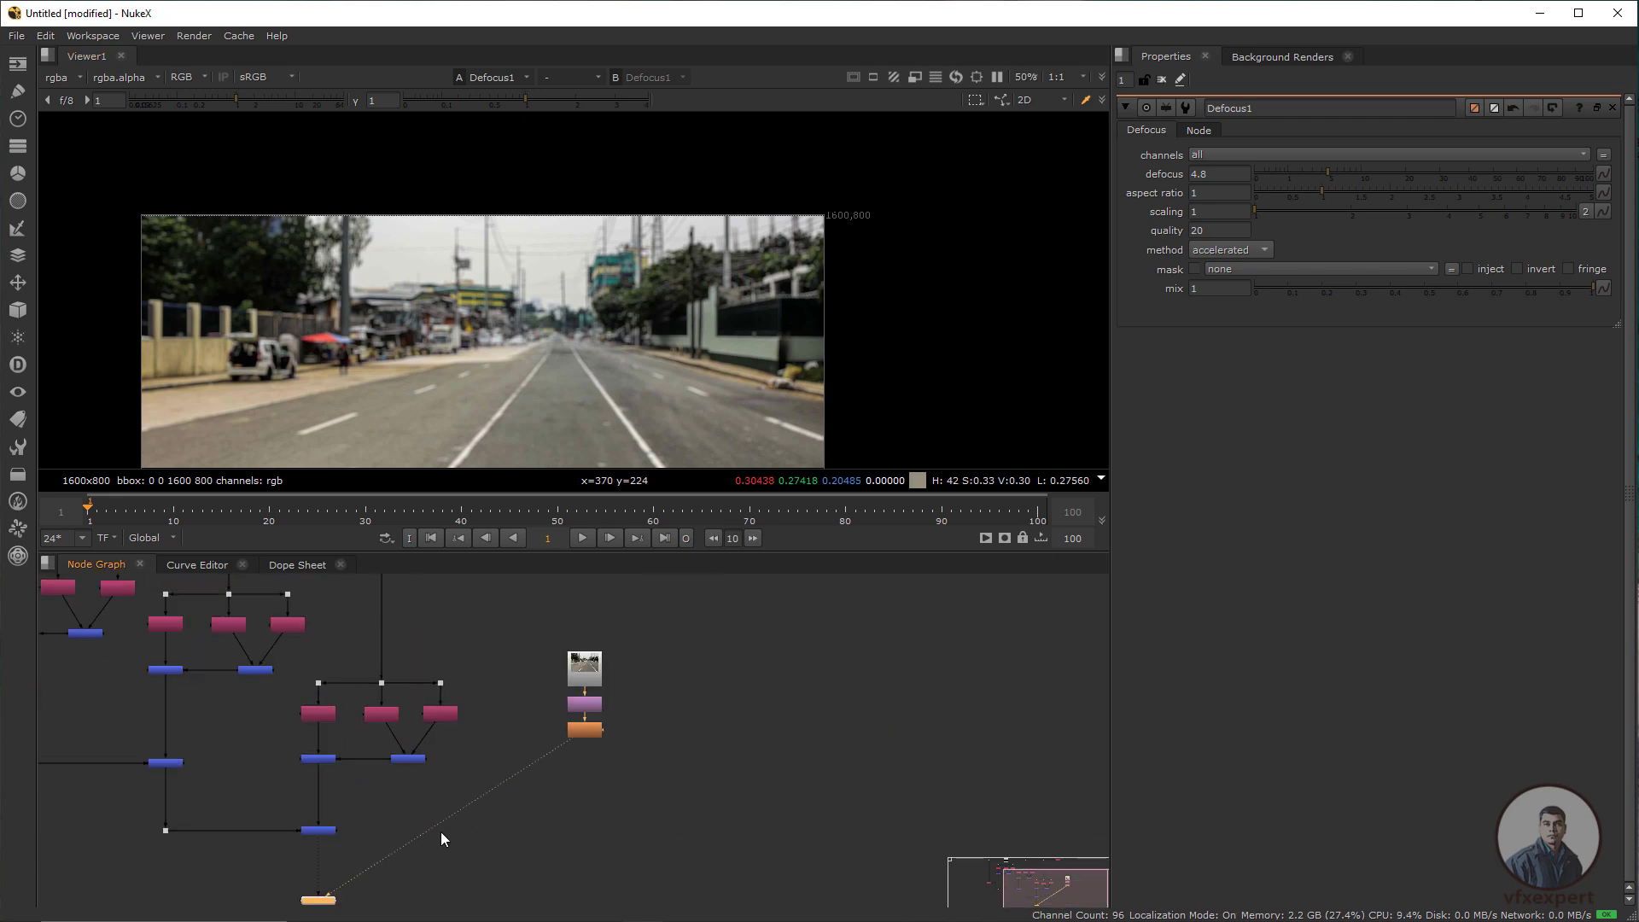
left_click_drag(345, 862, 468, 869)
left_click(334, 794)
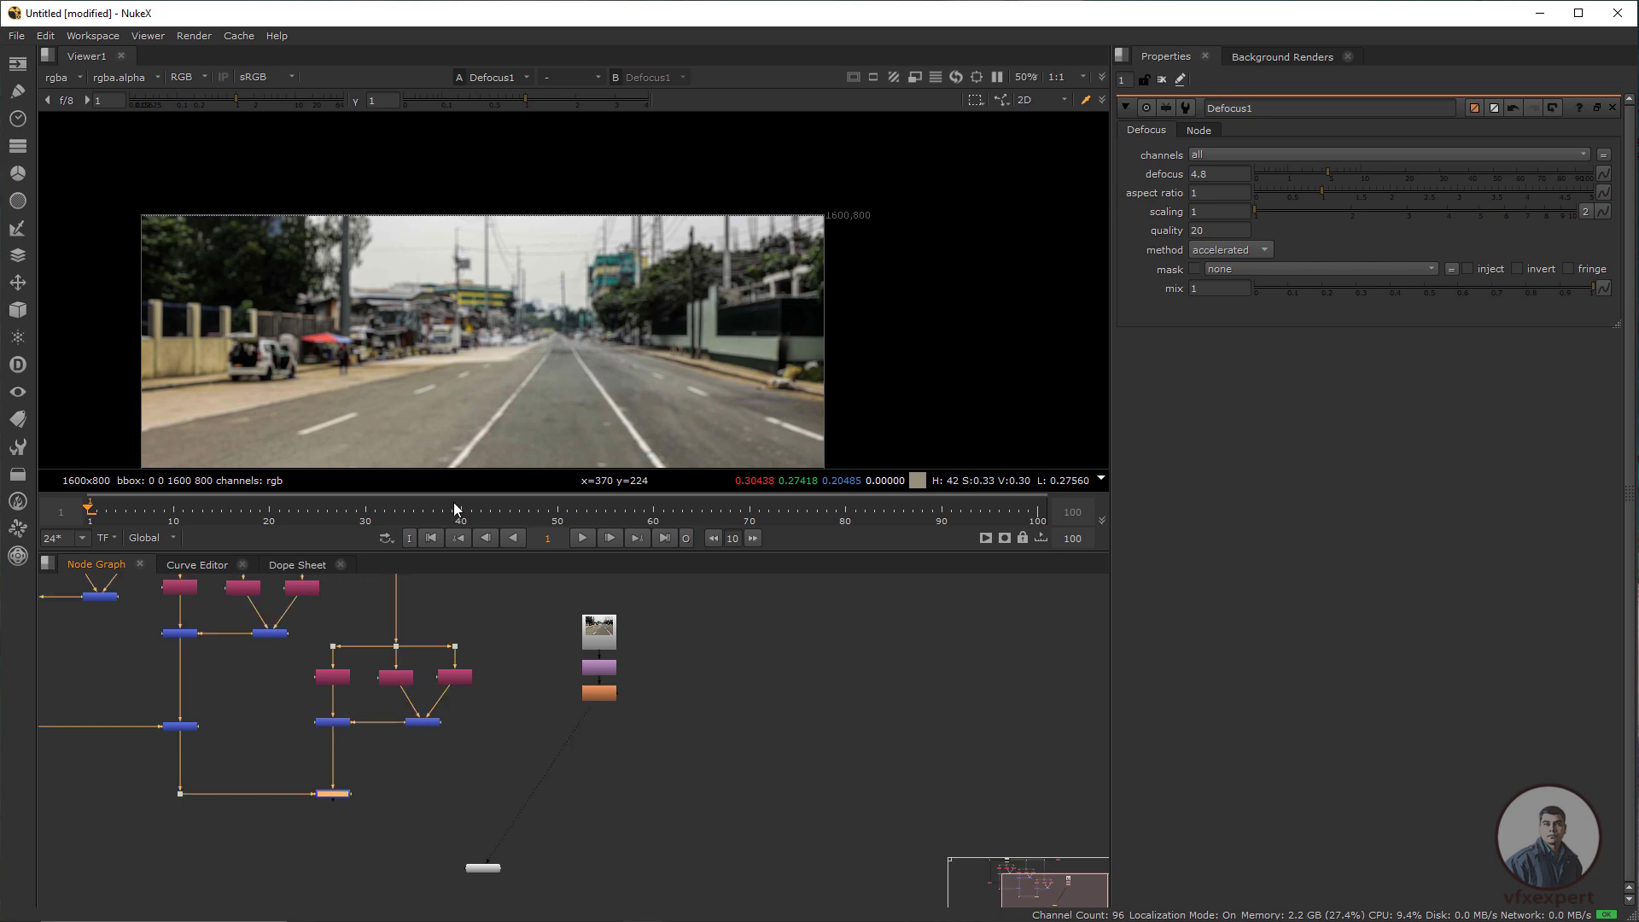
key("1")
left_click_drag(489, 872, 340, 854)
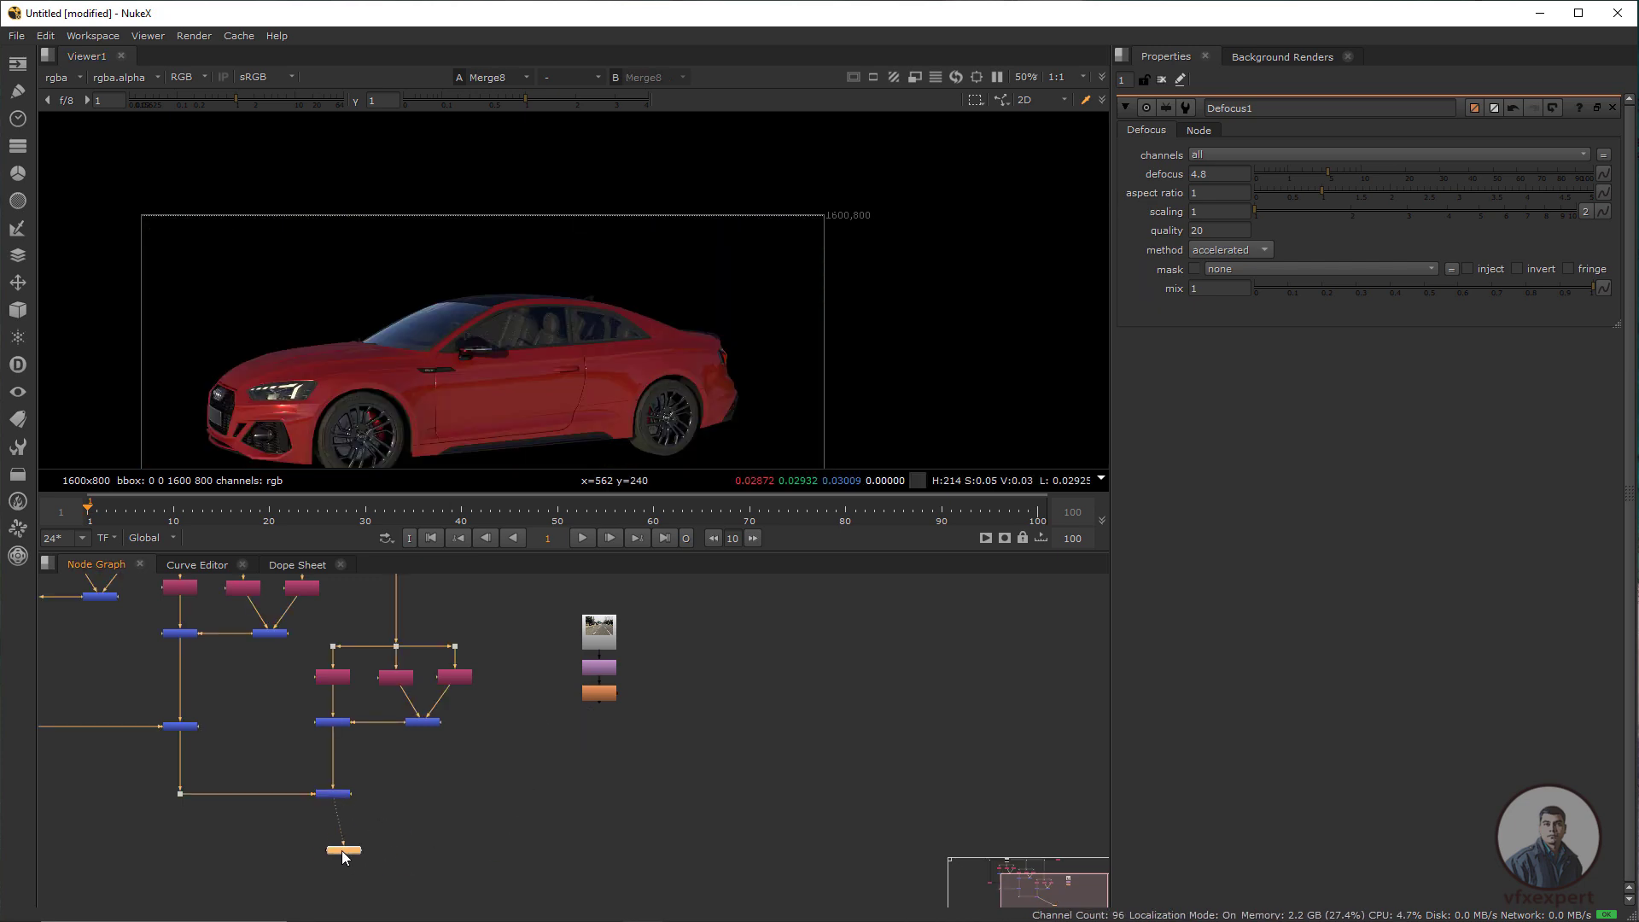
Move the Read, Reformat and Defocus nodes of the street background together to free space beside the car tree
left_click_drag(695, 597, 543, 843)
scroll(531, 787, "up", 5)
scroll(730, 804, "down", 3)
left_click_drag(775, 621, 591, 828)
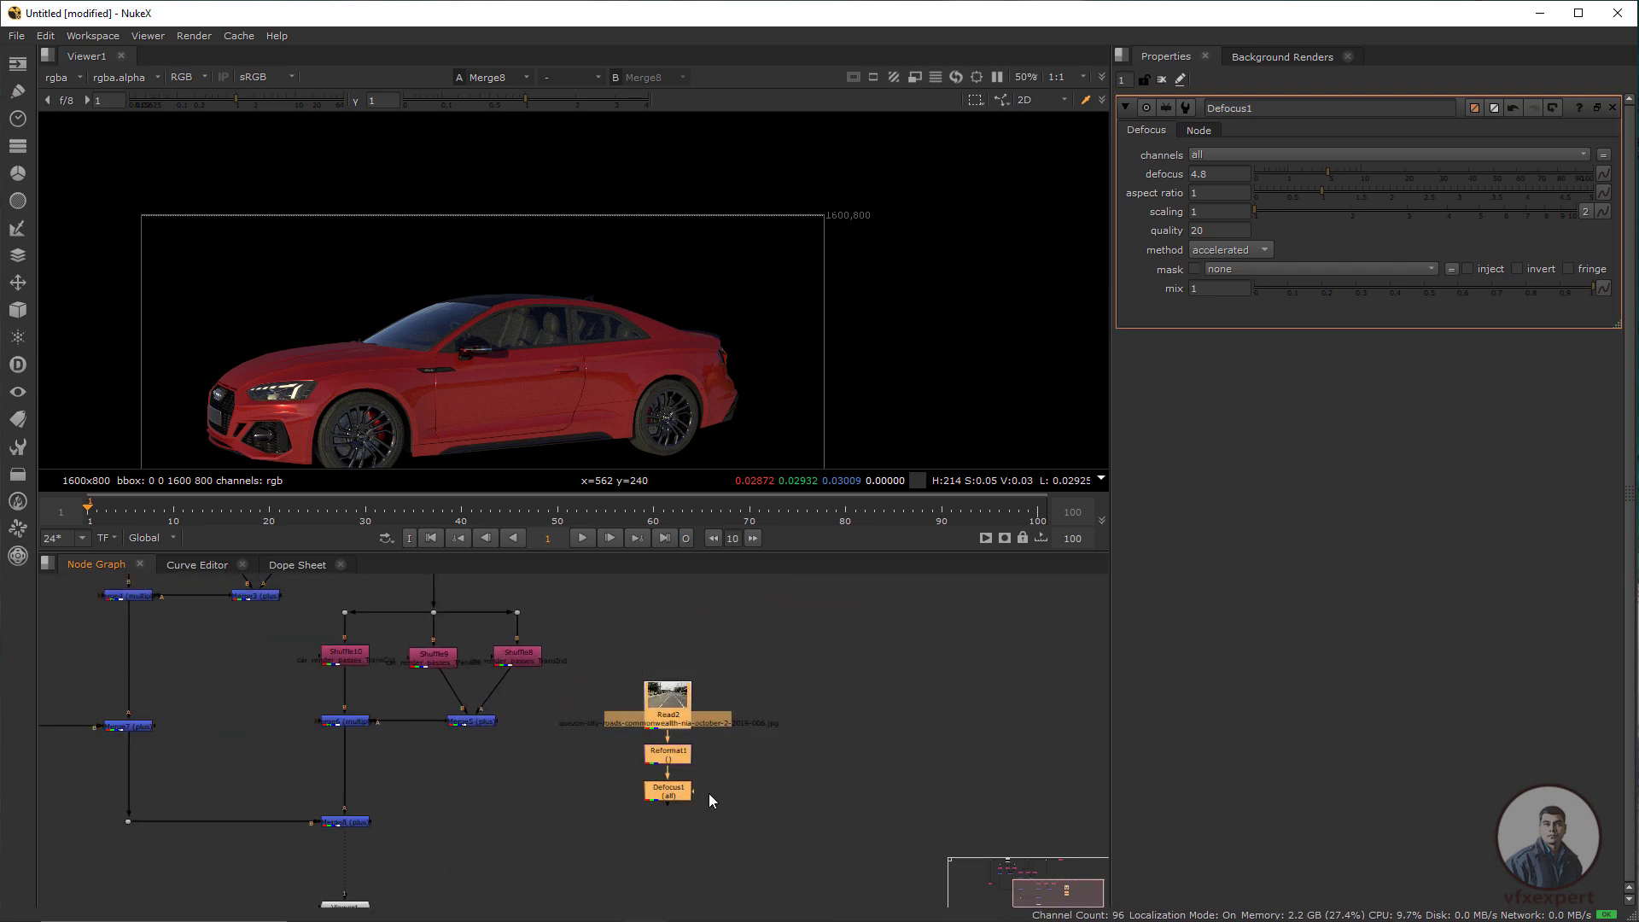
left_click_drag(671, 792, 796, 790)
Add a Merge node between the two branches and connect it to the background Defocus and the car's last Merge
left_click(536, 866)
key("m")
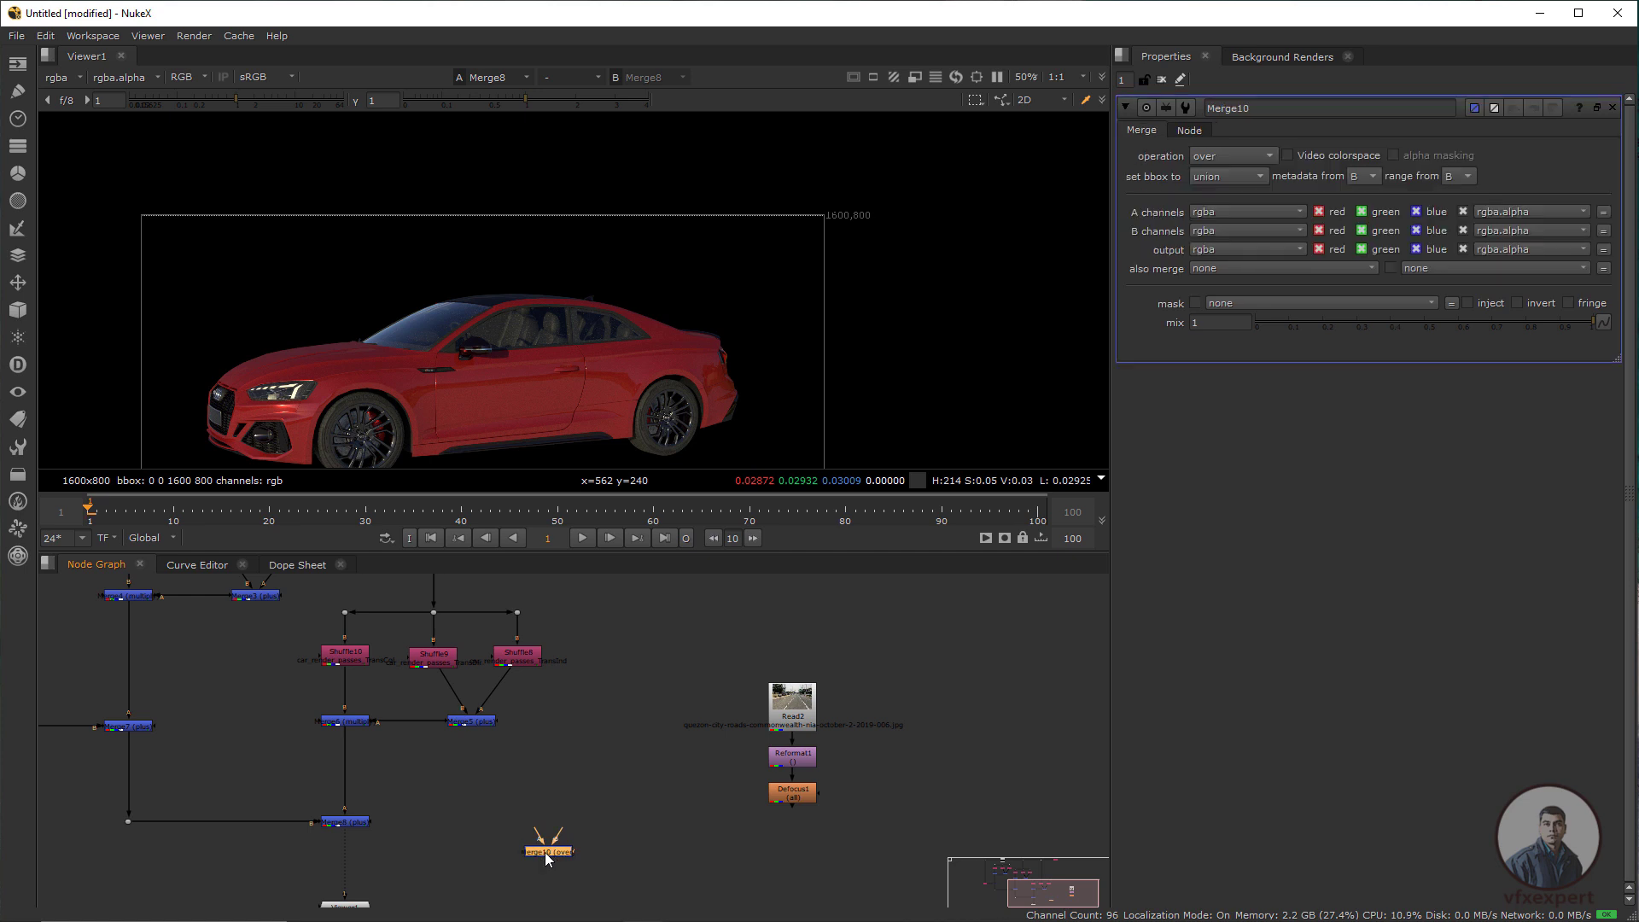
left_click_drag(575, 847, 793, 792)
left_click_drag(493, 848, 345, 822)
left_click_drag(551, 854, 597, 860)
Open the street background Read node's properties and enable Auto Alpha
left_click(768, 669)
left_click(799, 700)
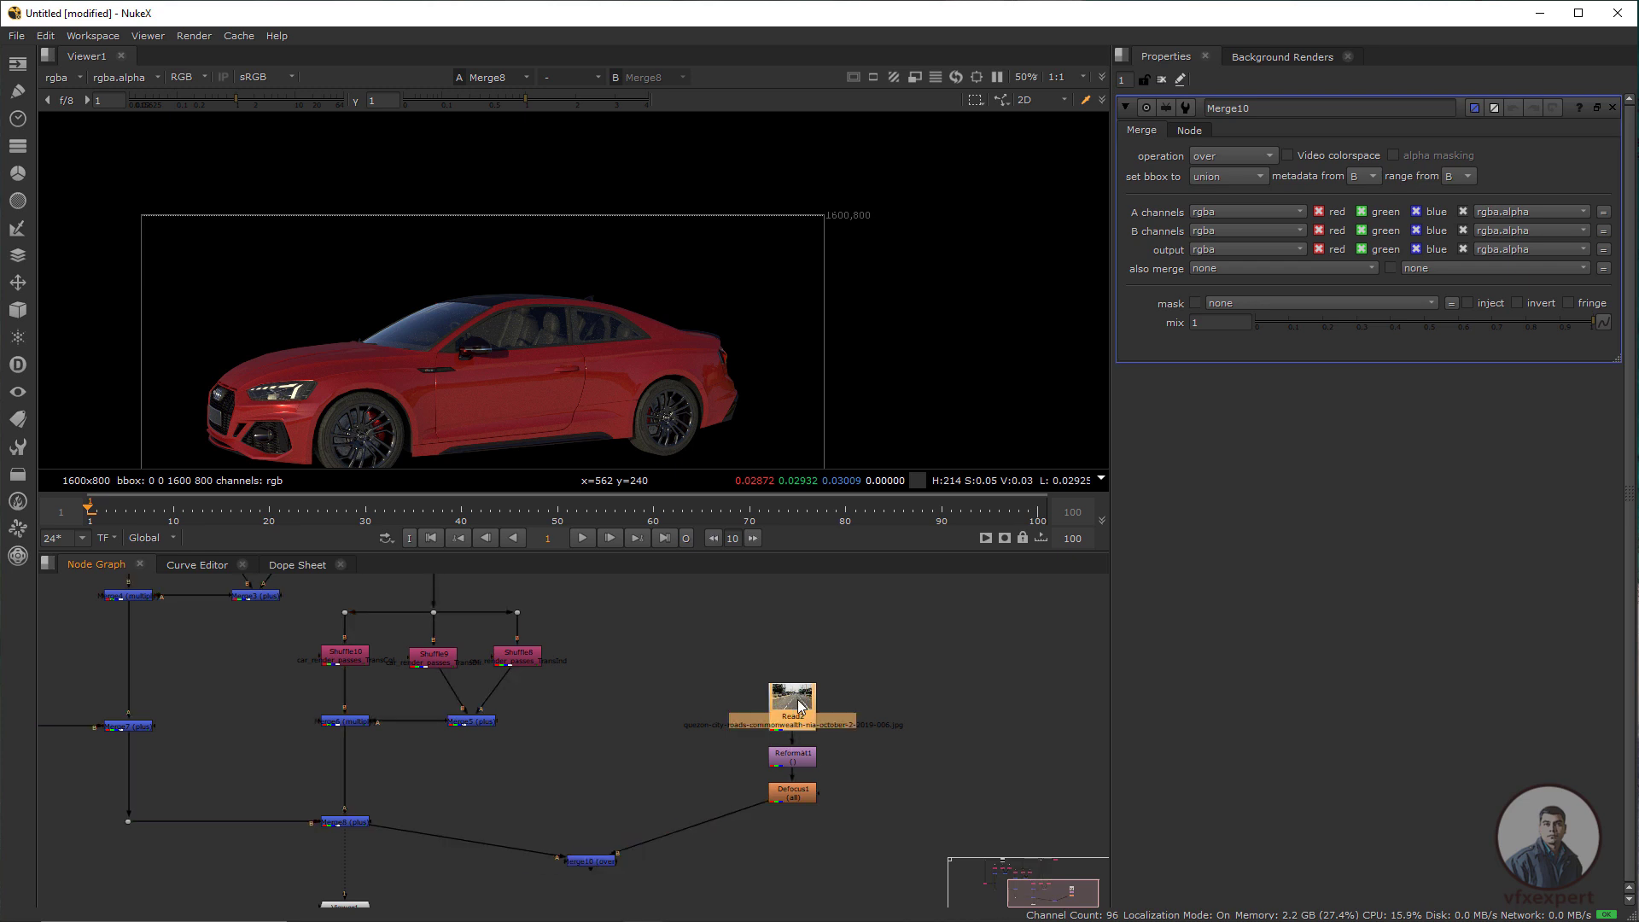
double_click(801, 705)
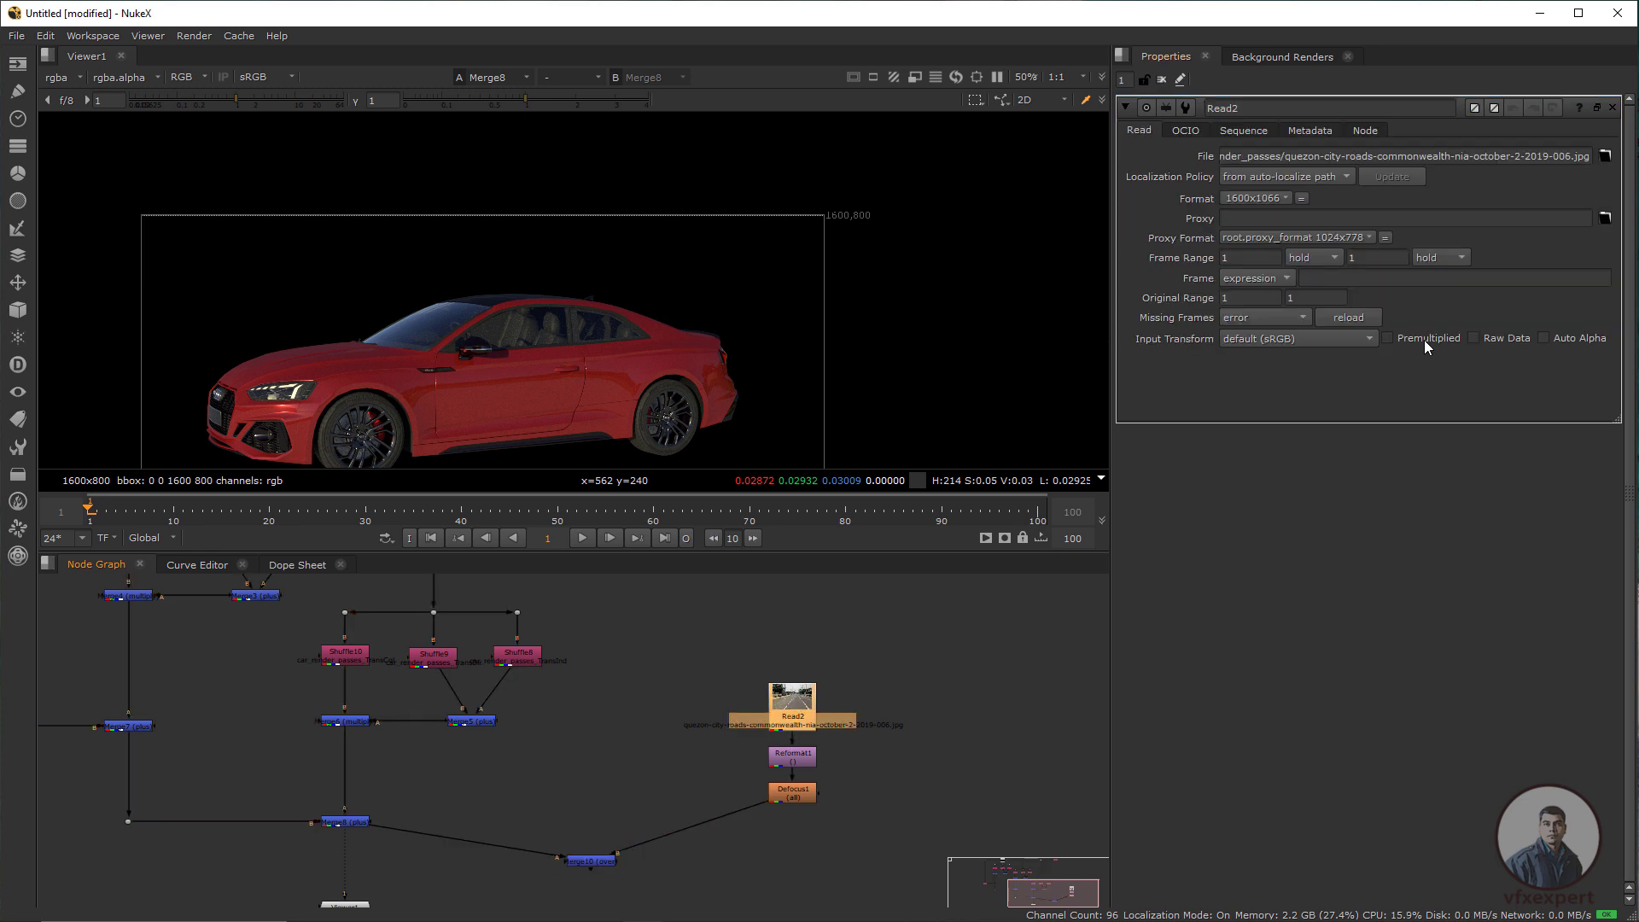
left_click(1543, 338)
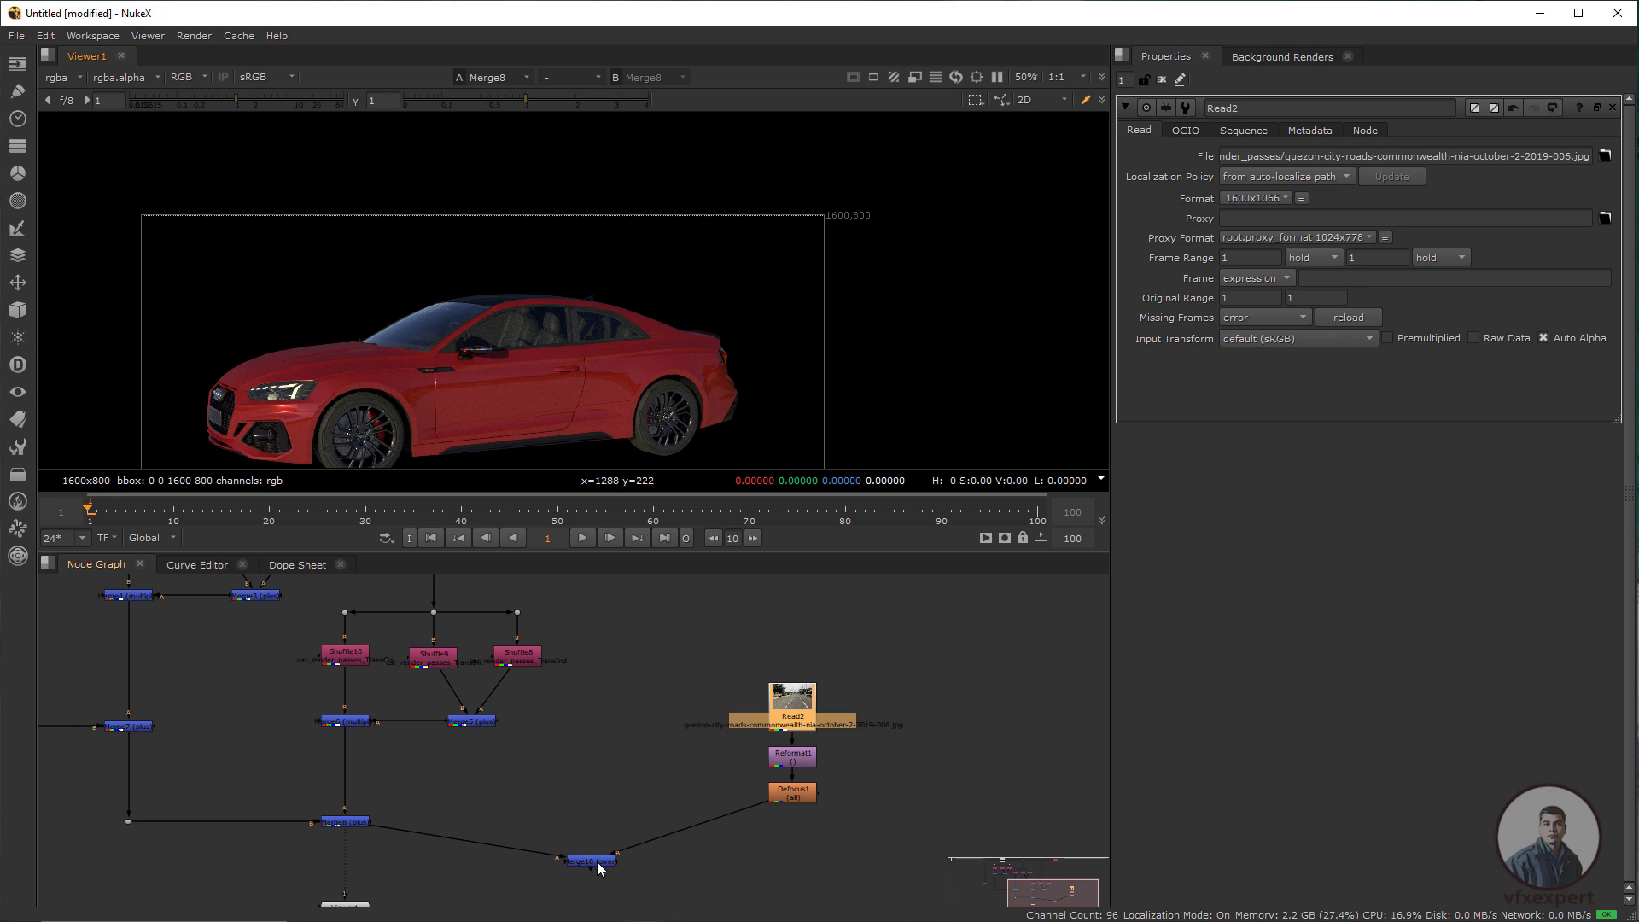
Show the car-and-background Merge in the viewer and move the Viewer node beneath it
left_click_drag(597, 862, 583, 851)
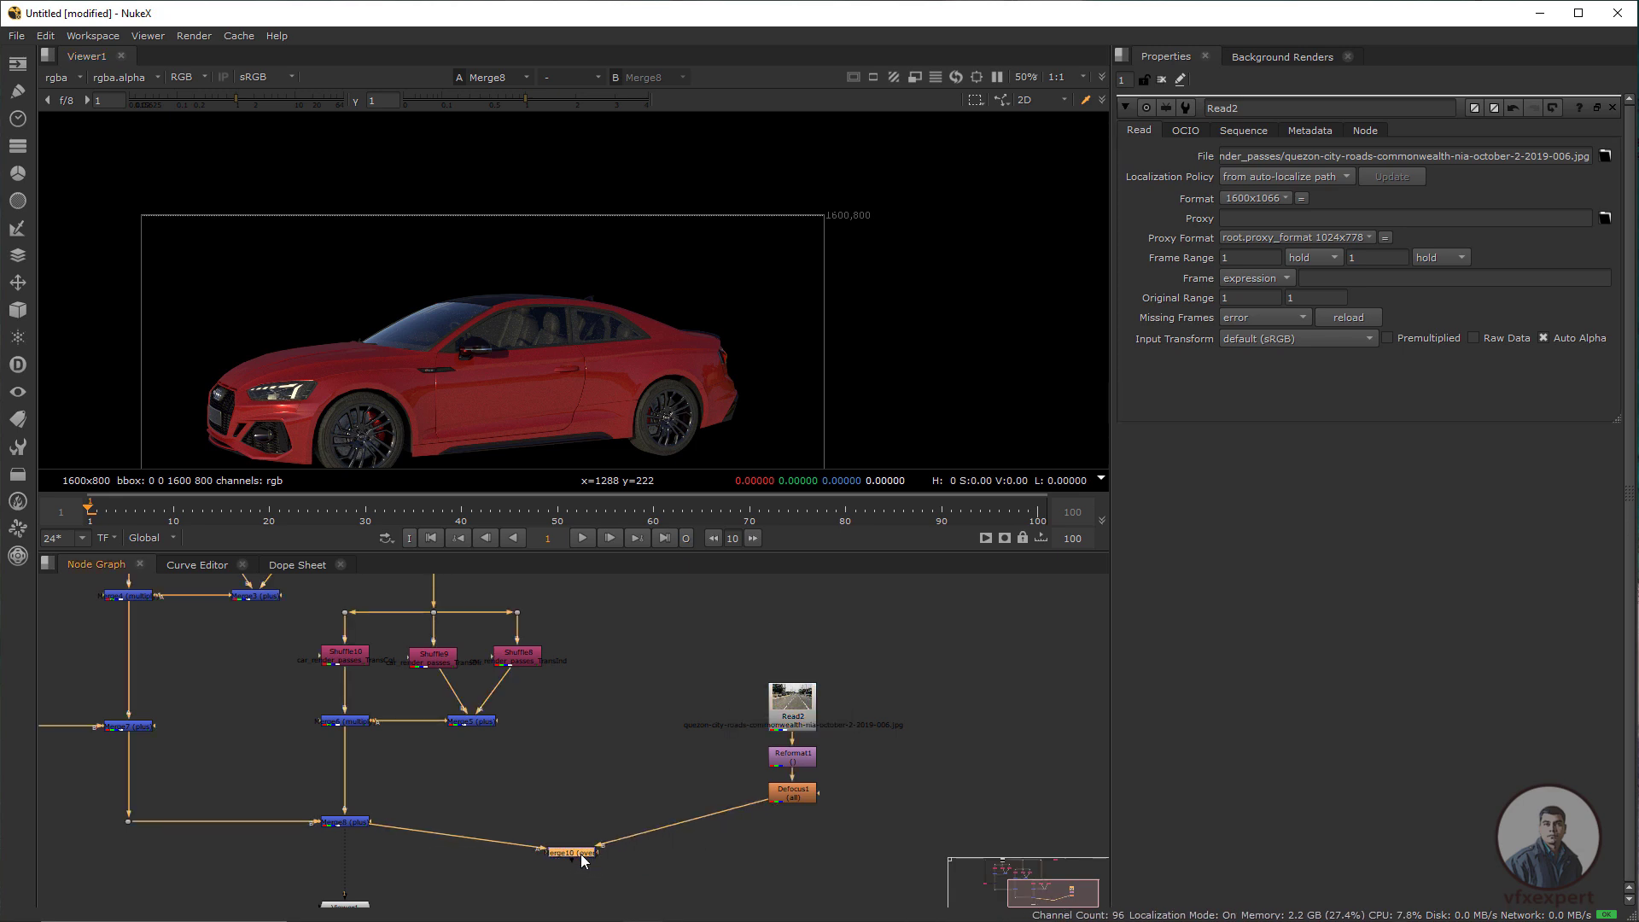
key("1")
scroll(728, 252, "up", 2)
left_click_drag(572, 343, 471, 393)
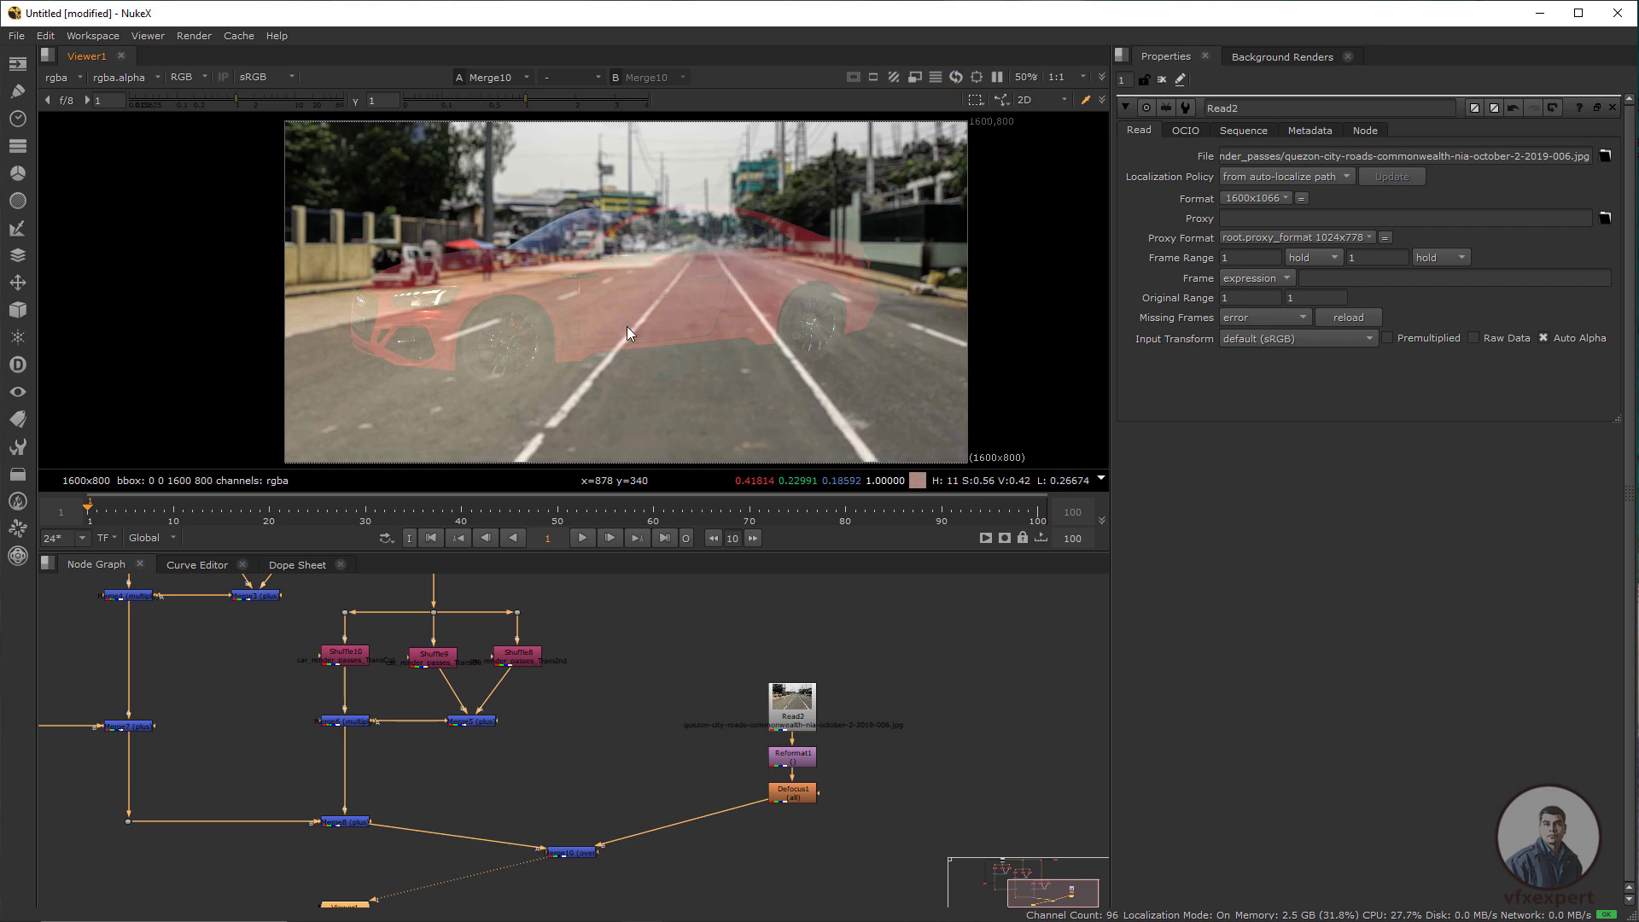
left_click_drag(459, 765, 521, 716)
left_click_drag(406, 862, 642, 878)
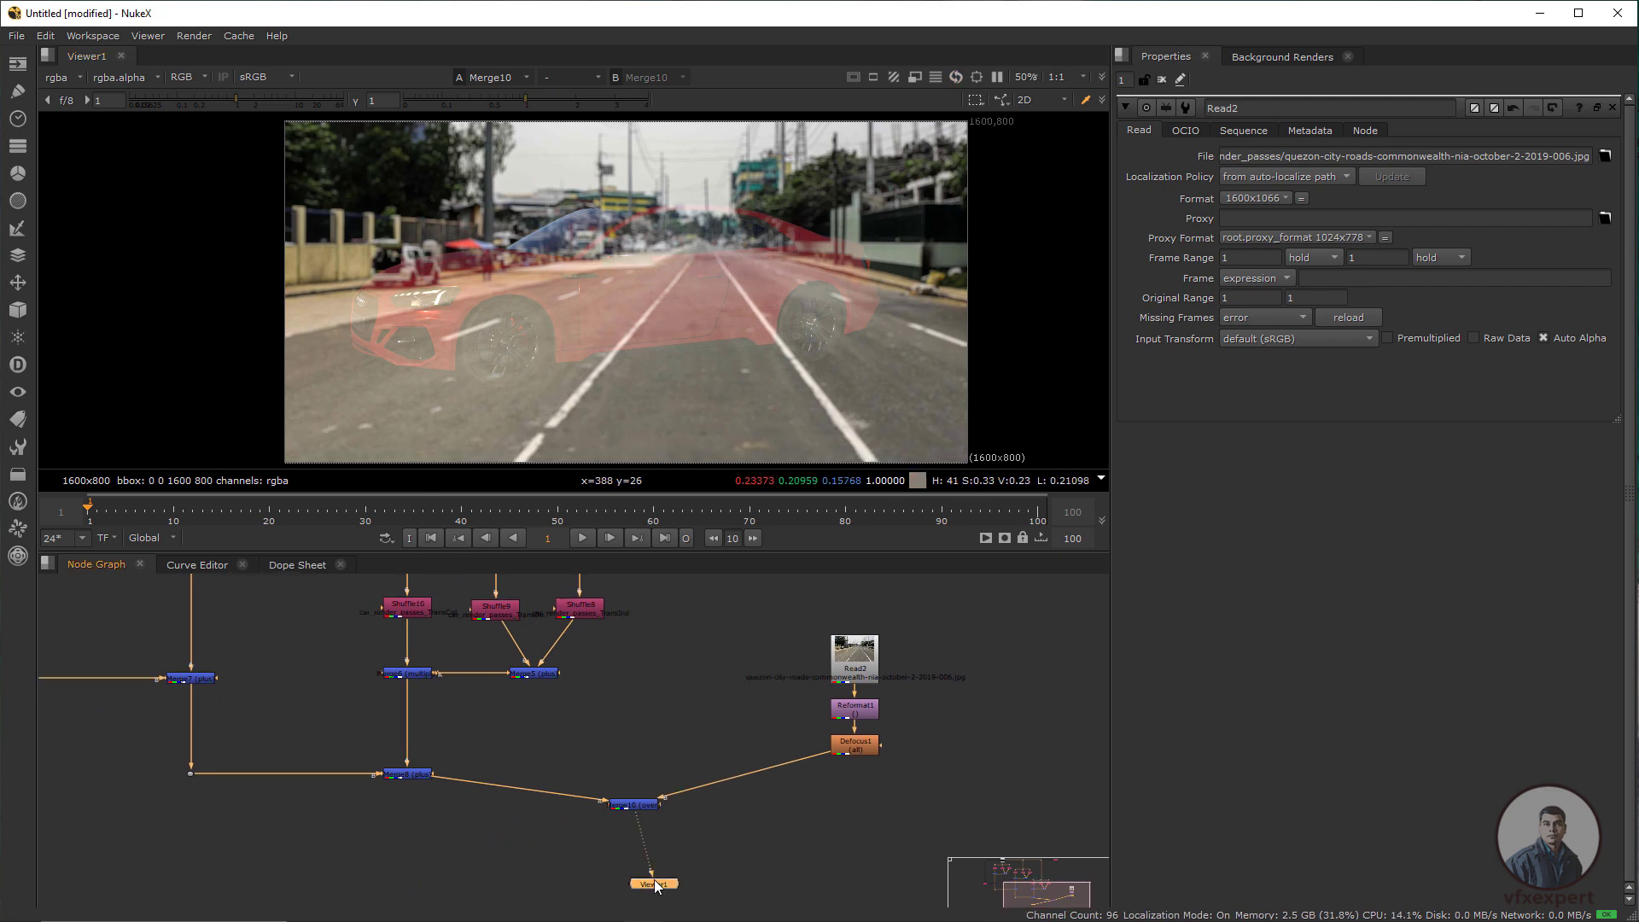
View the car branch's last Merge, check its alpha channel, and place the Viewer node beneath that Merge
left_click(409, 775)
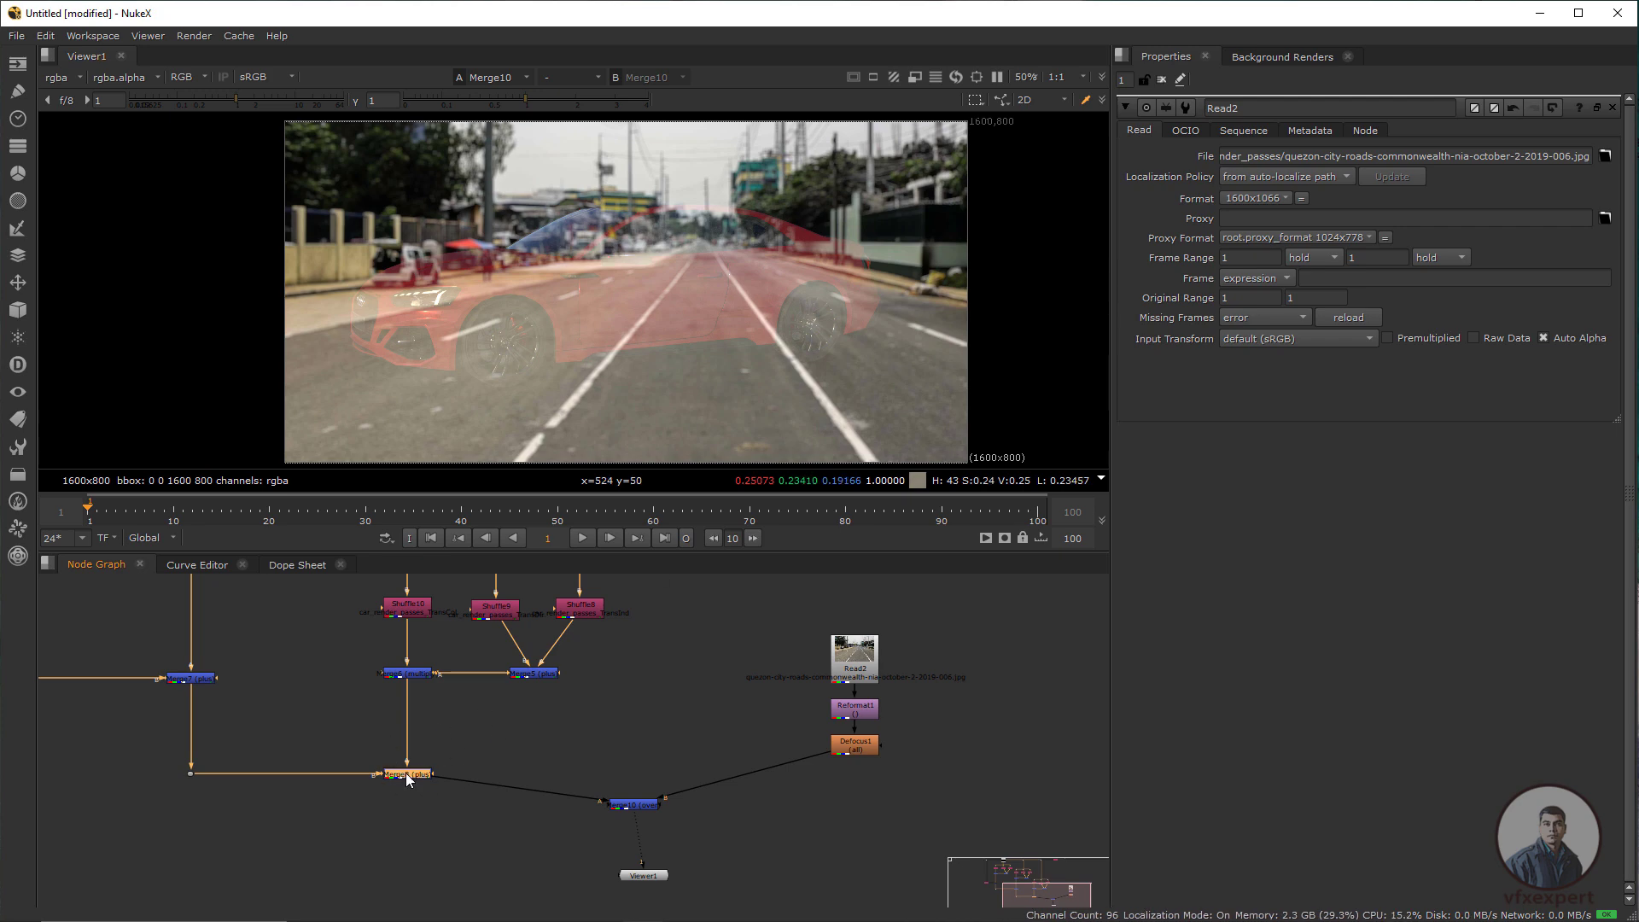
key("1")
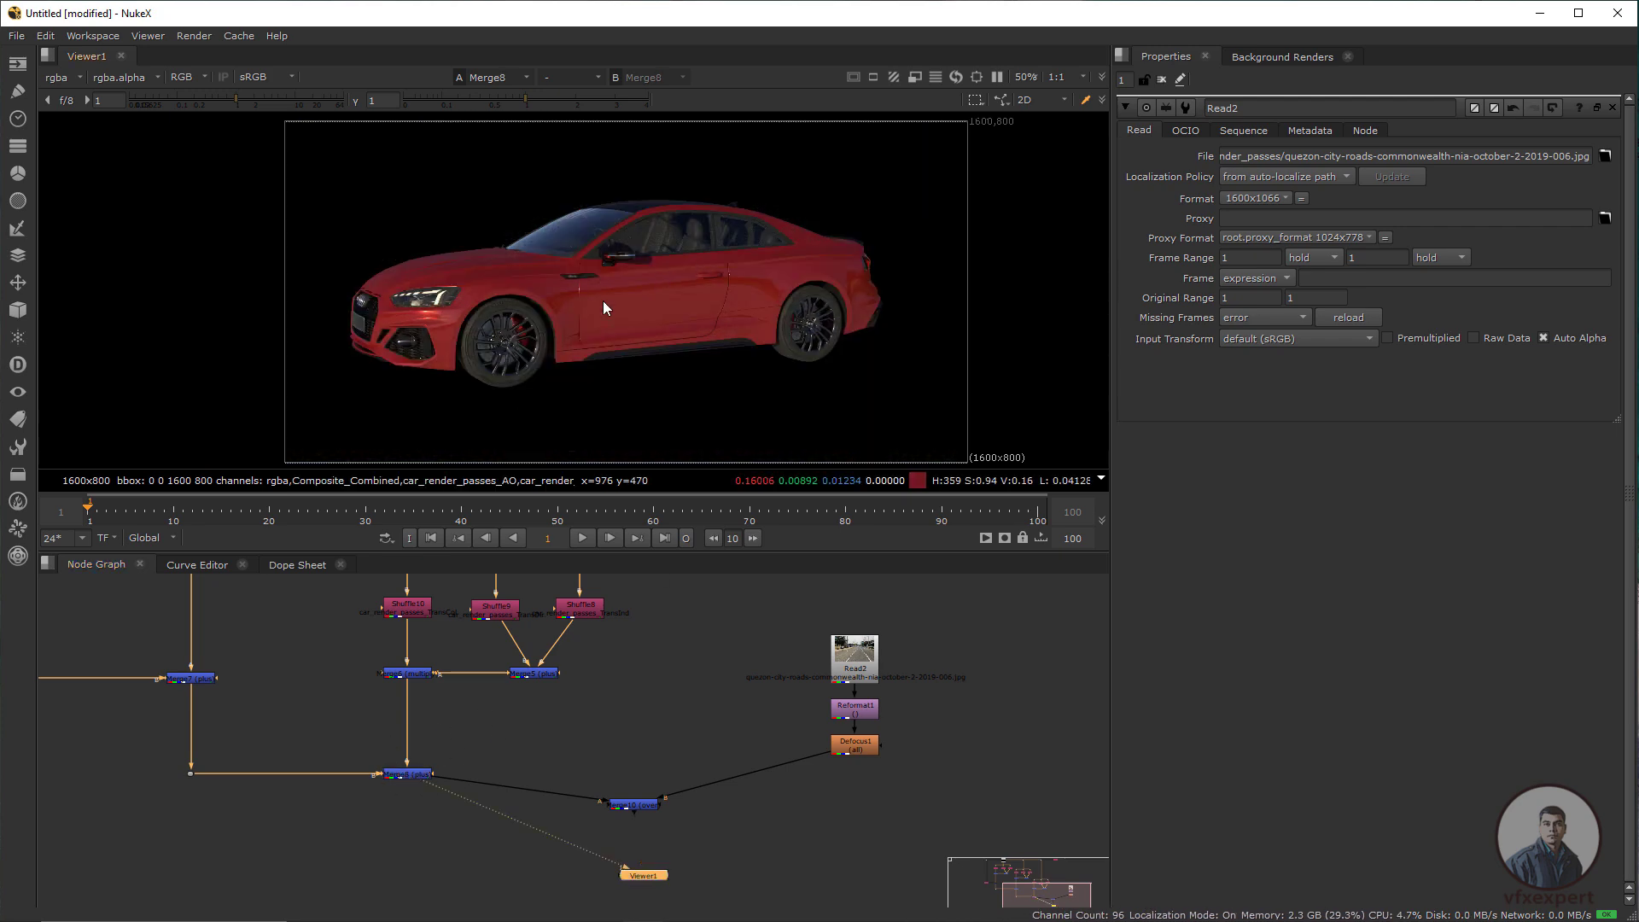
left_click_drag(563, 346, 525, 361)
key("a")
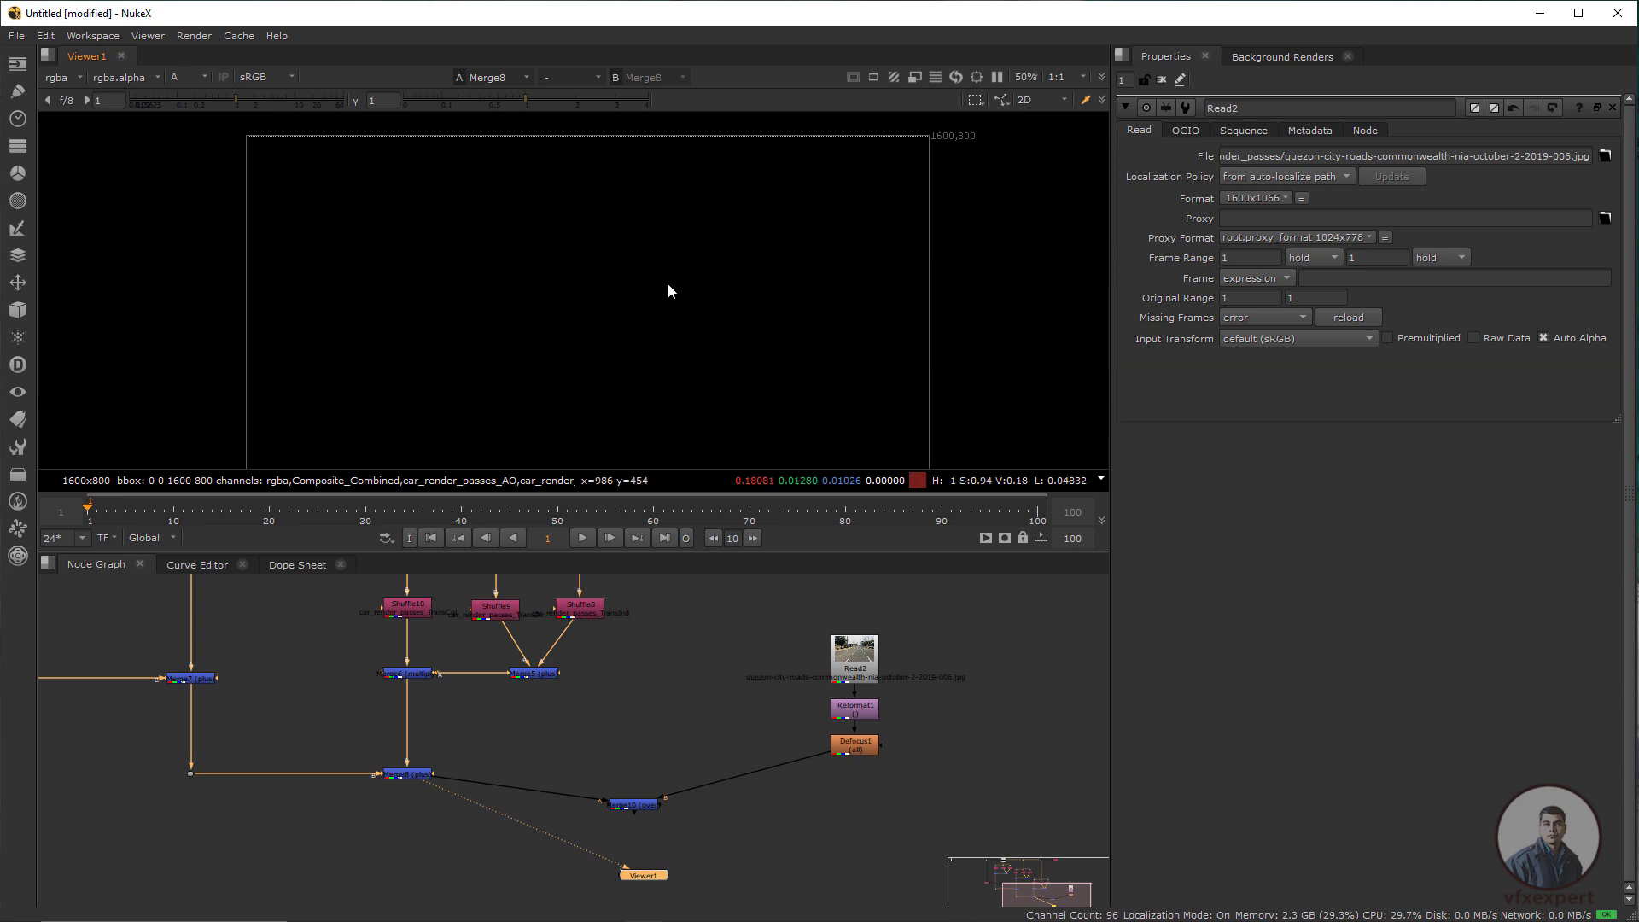
key("a")
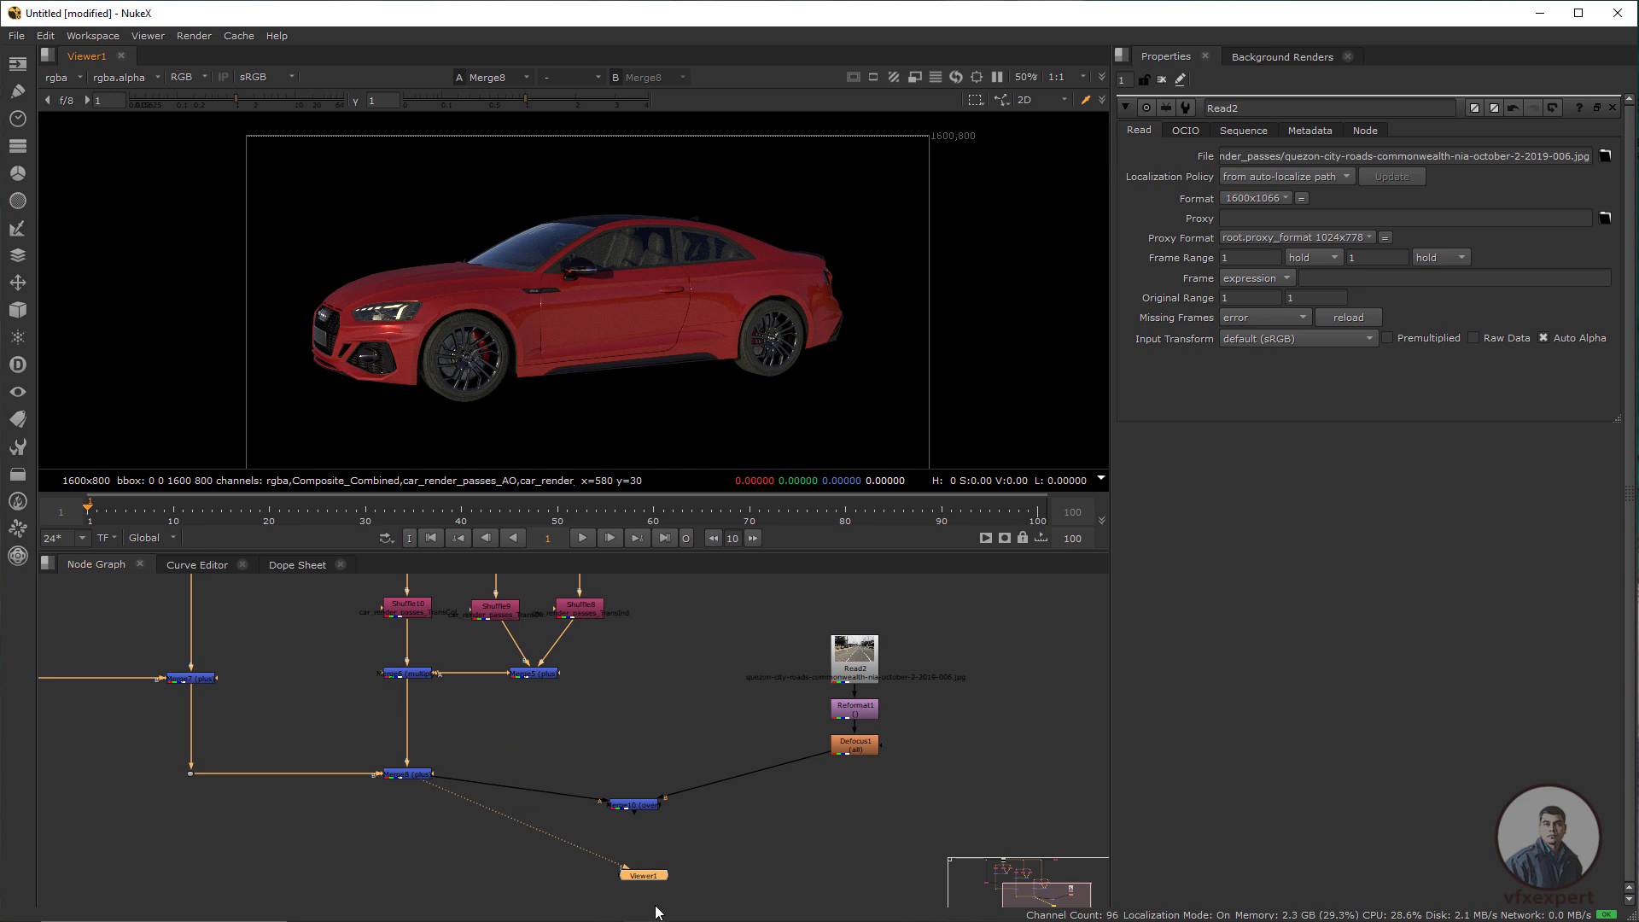
left_click_drag(653, 884, 411, 872)
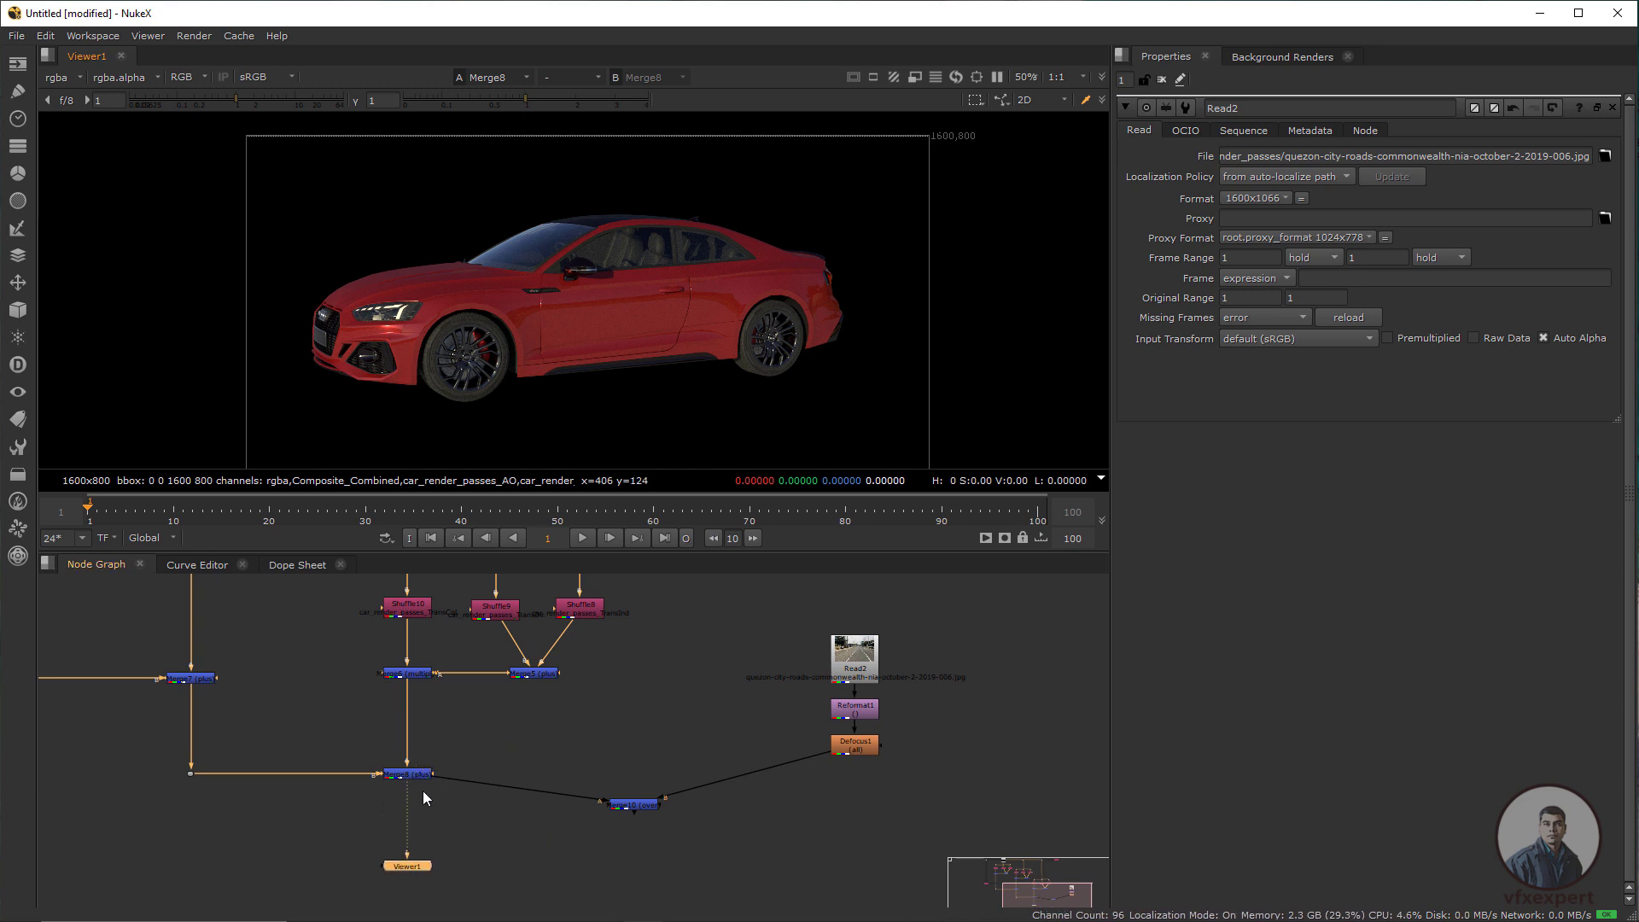
View the Composite_Combined Shuffle of the car render and examine the car silhouette in its alpha channel
scroll(505, 758, "down", 3)
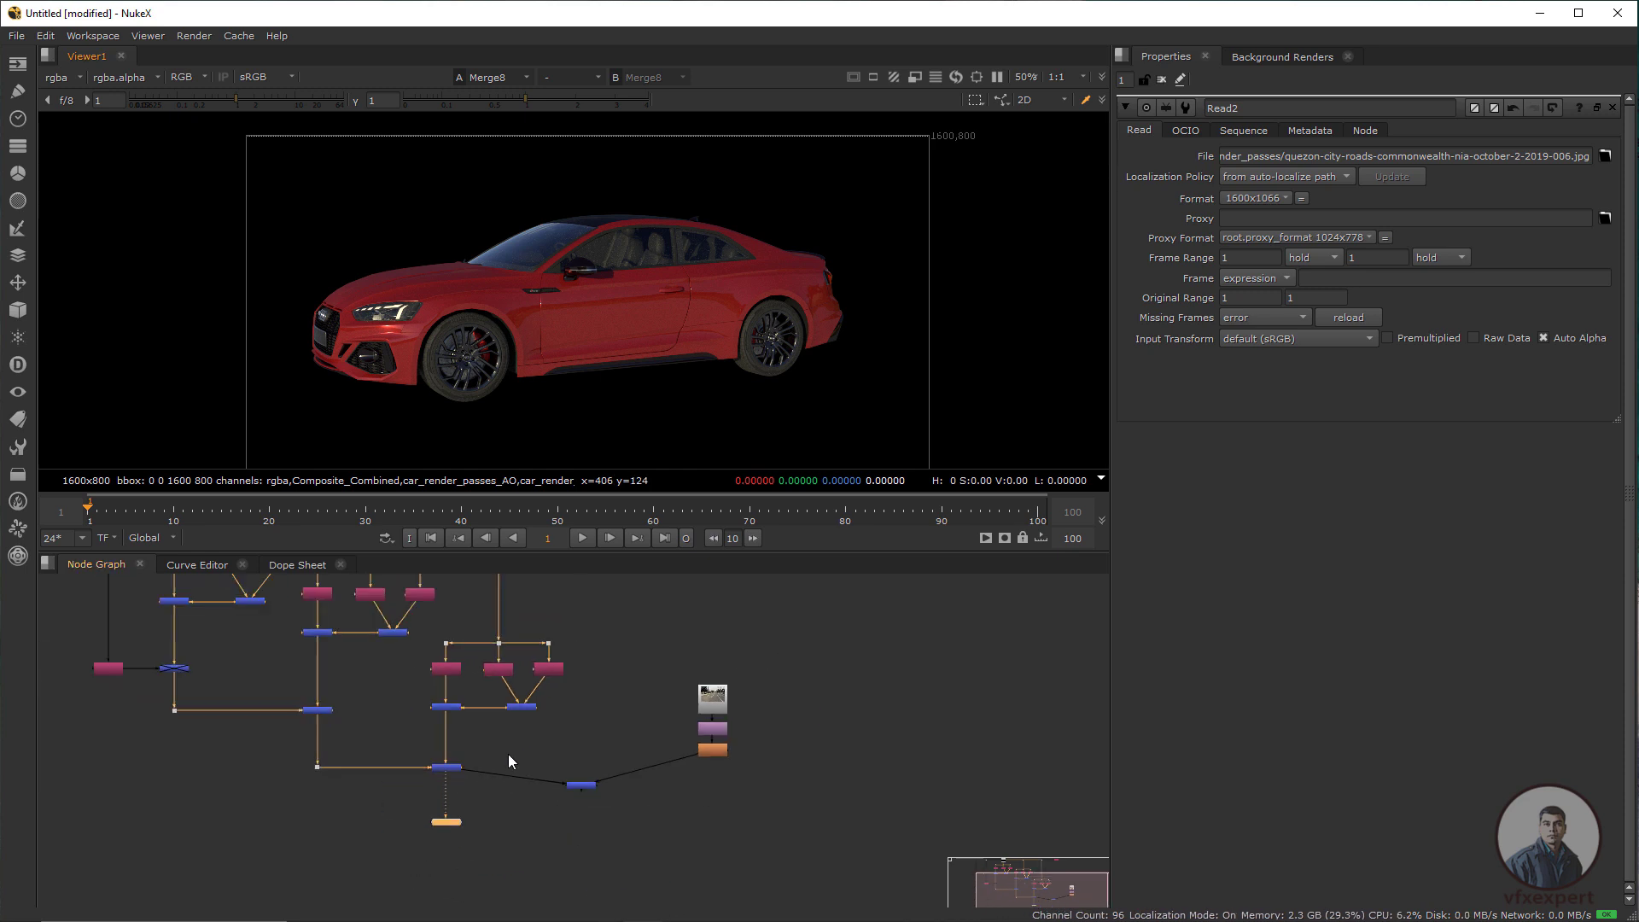
left_click_drag(542, 675, 528, 823)
scroll(585, 689, "up", 3)
left_click(589, 629)
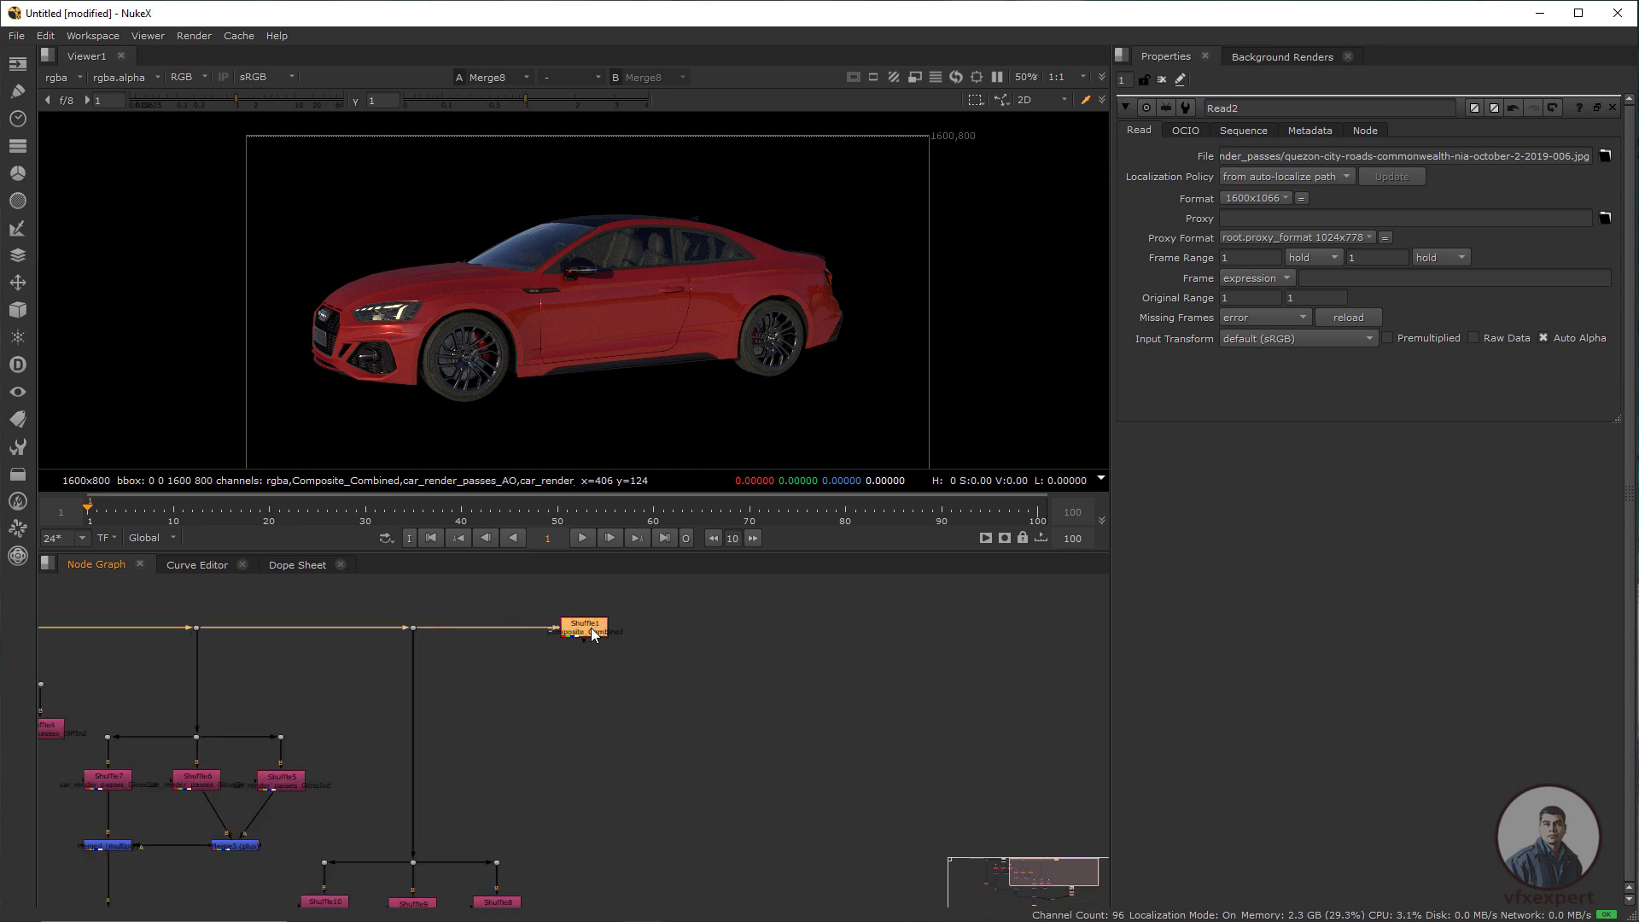
key("1")
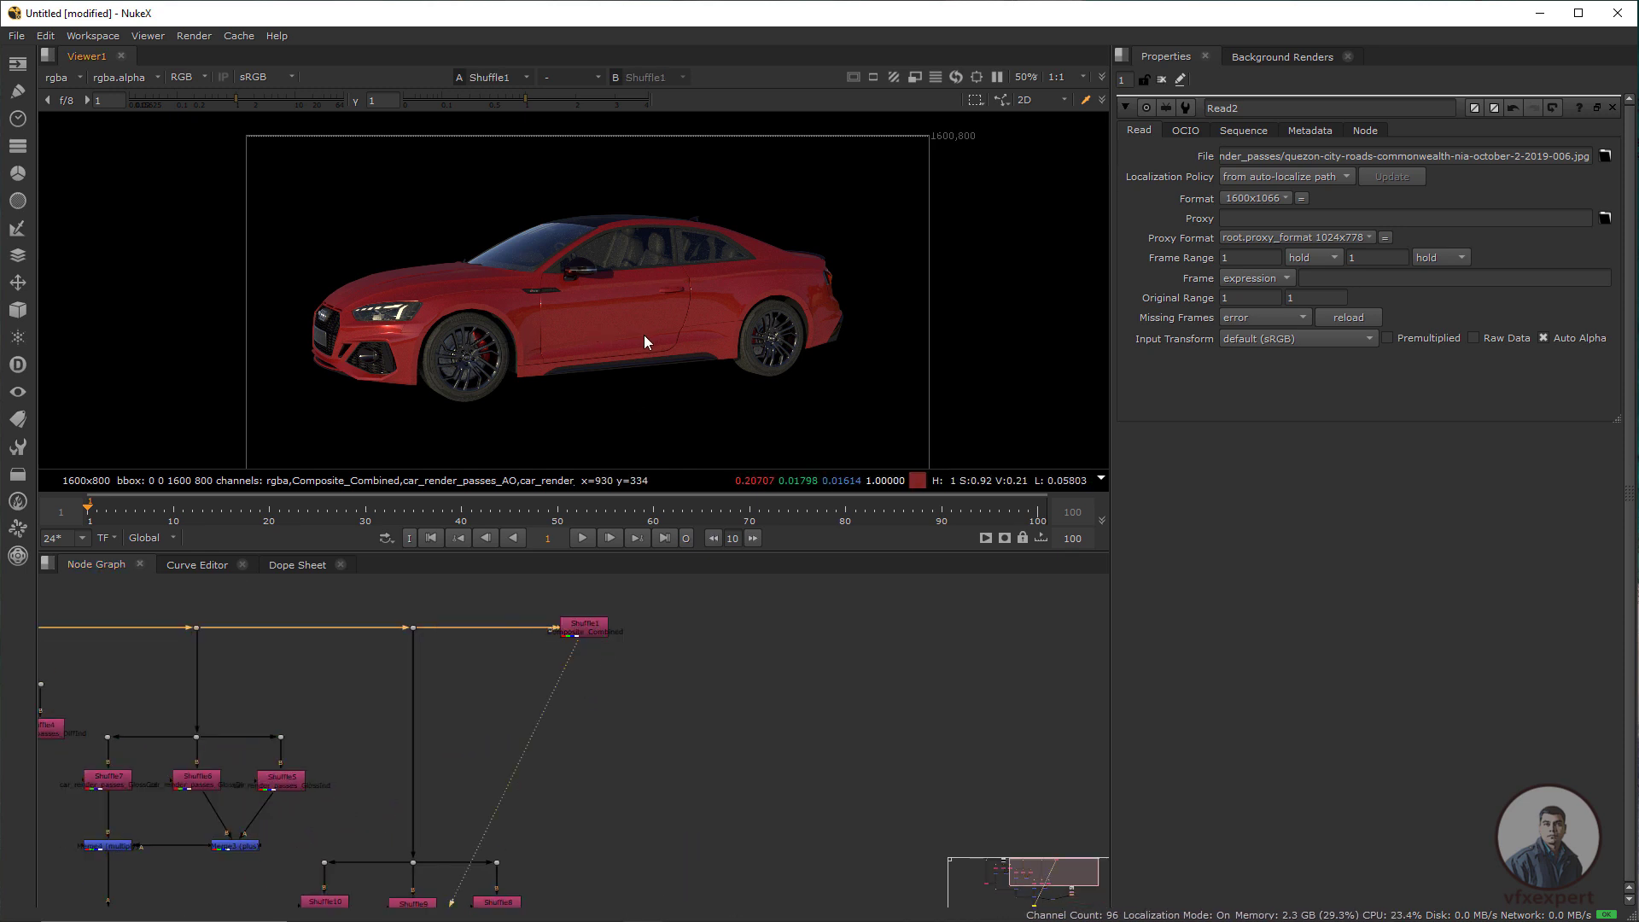
left_click_drag(644, 334, 666, 320)
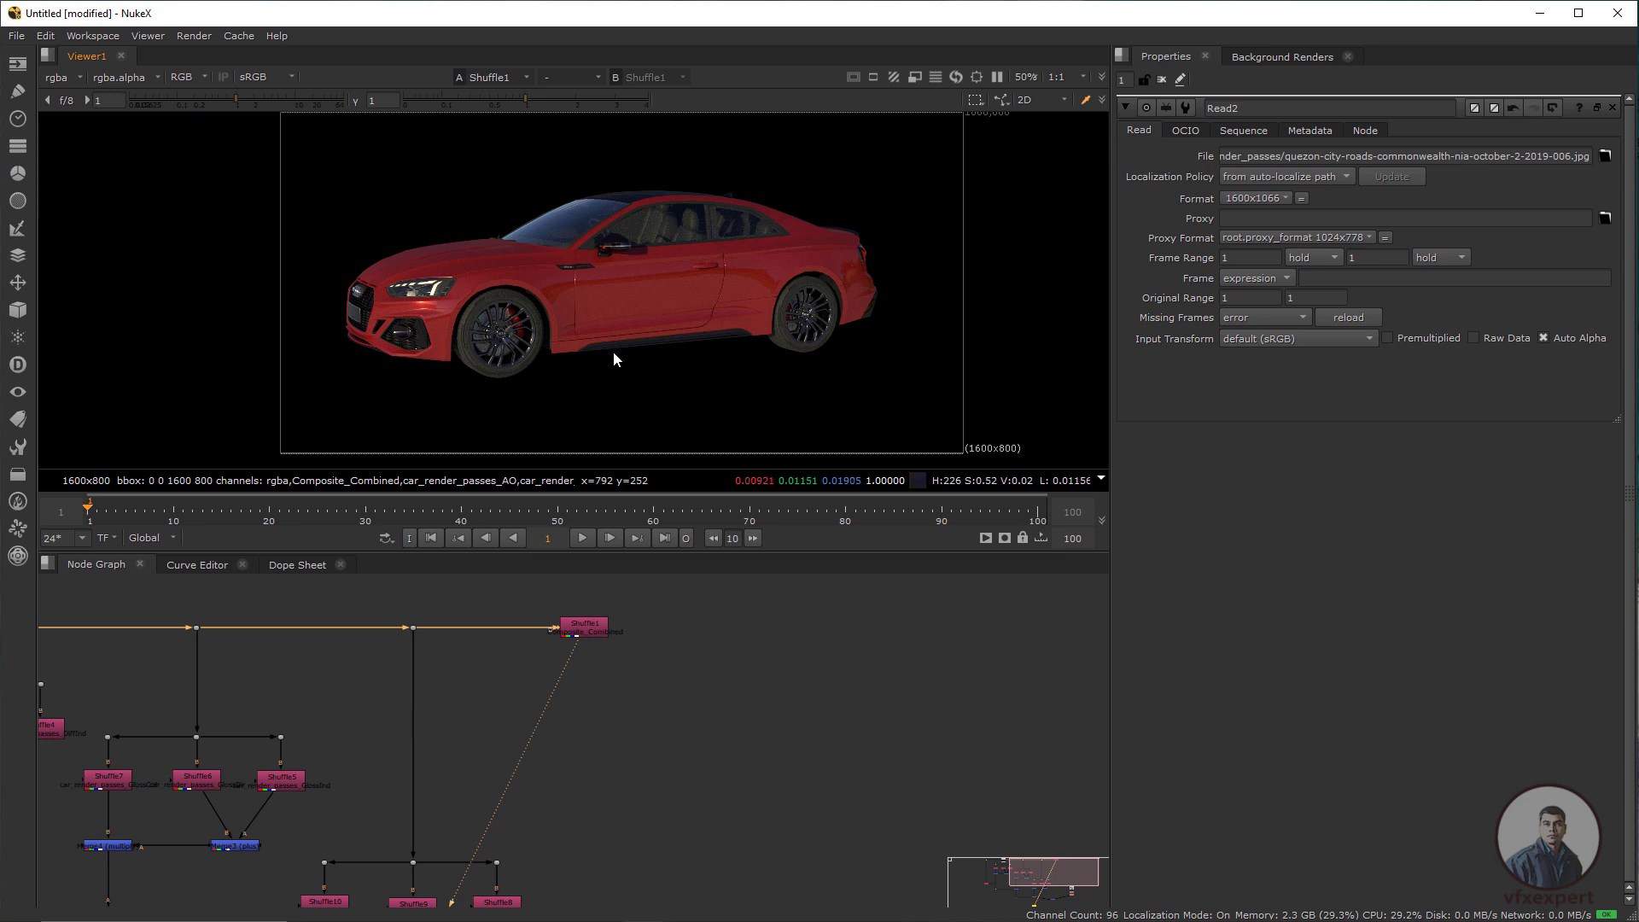
key("a")
left_click_drag(768, 246, 414, 373)
left_click_drag(651, 260, 425, 382)
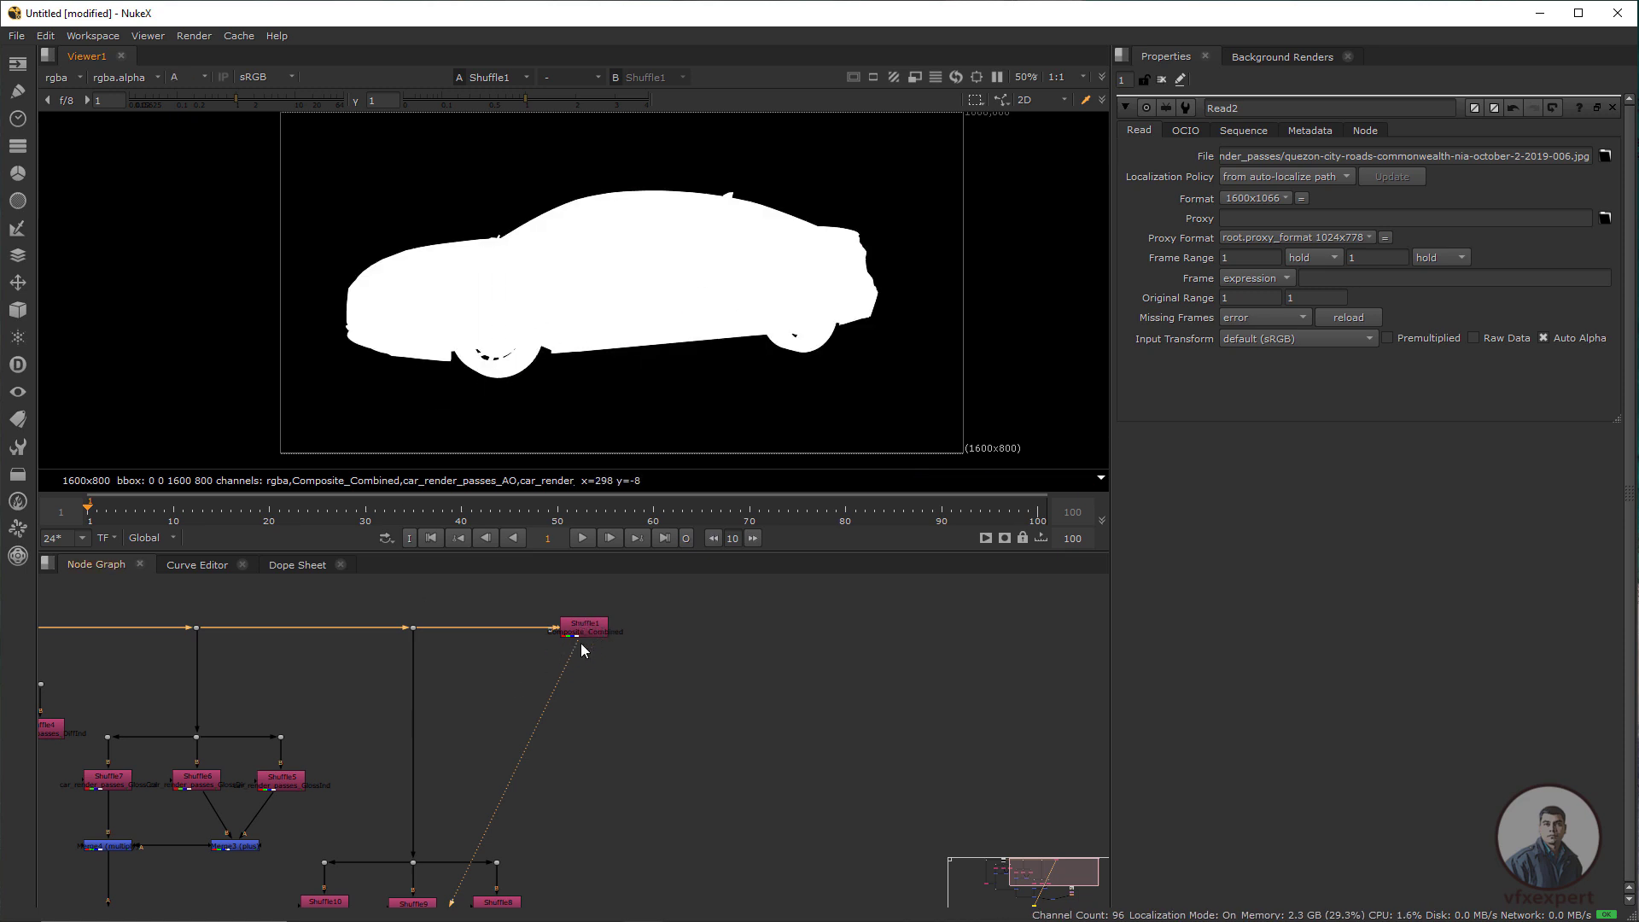
Move the Viewer node and the car-and-background Merge farther from the car tree to make room between the branches
scroll(554, 725, "down", 3)
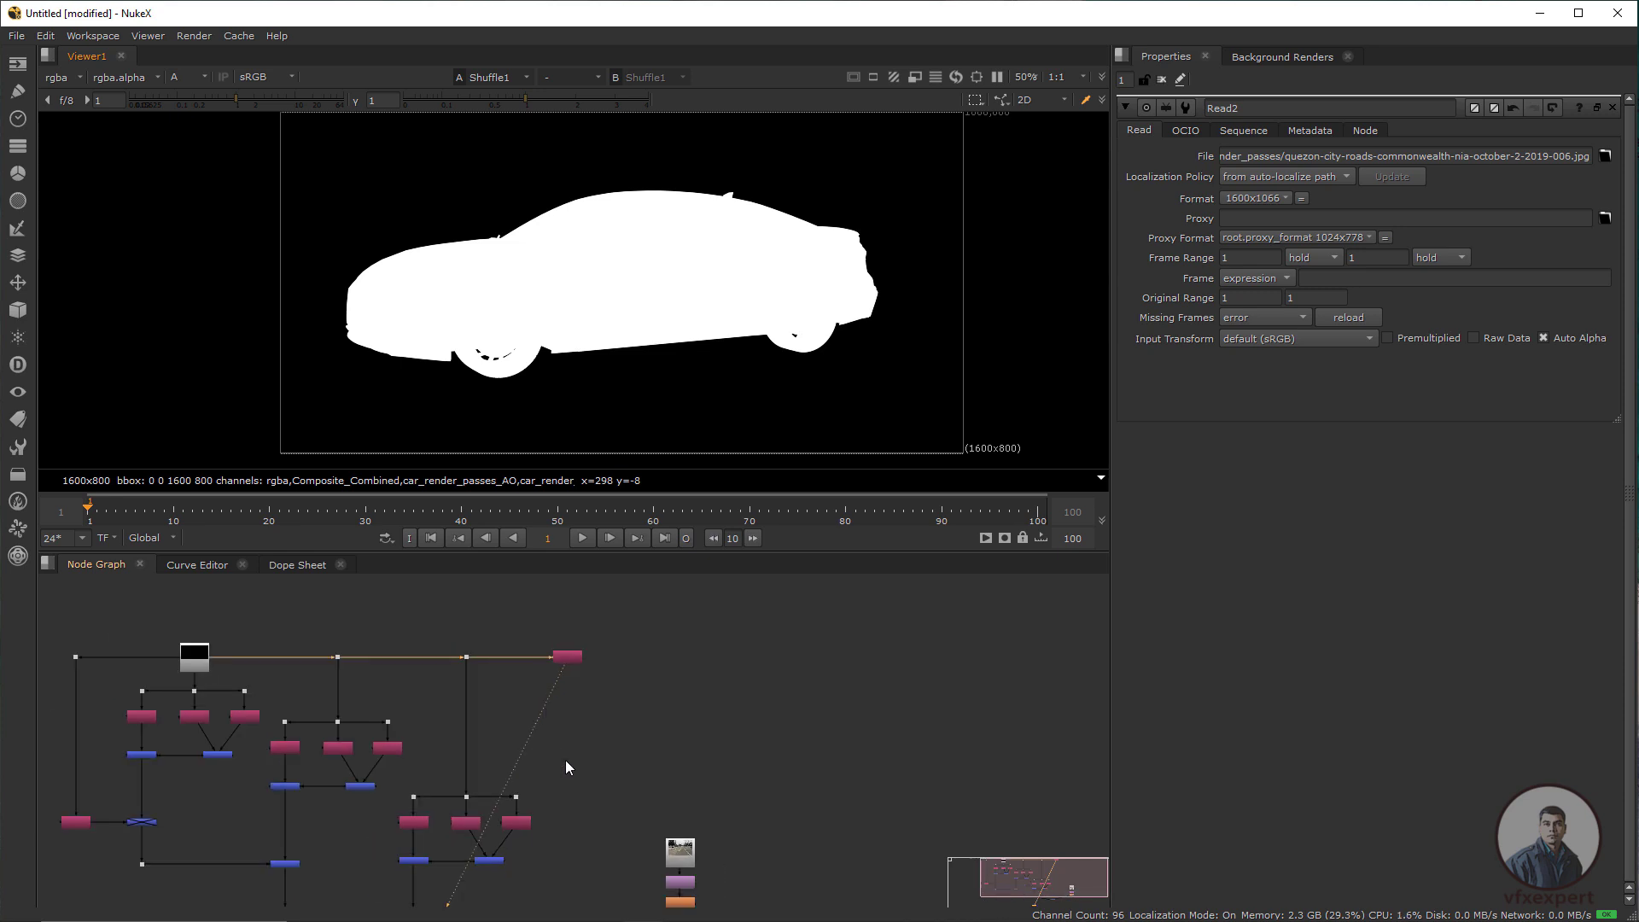
key("space")
scroll(561, 770, "up", 2)
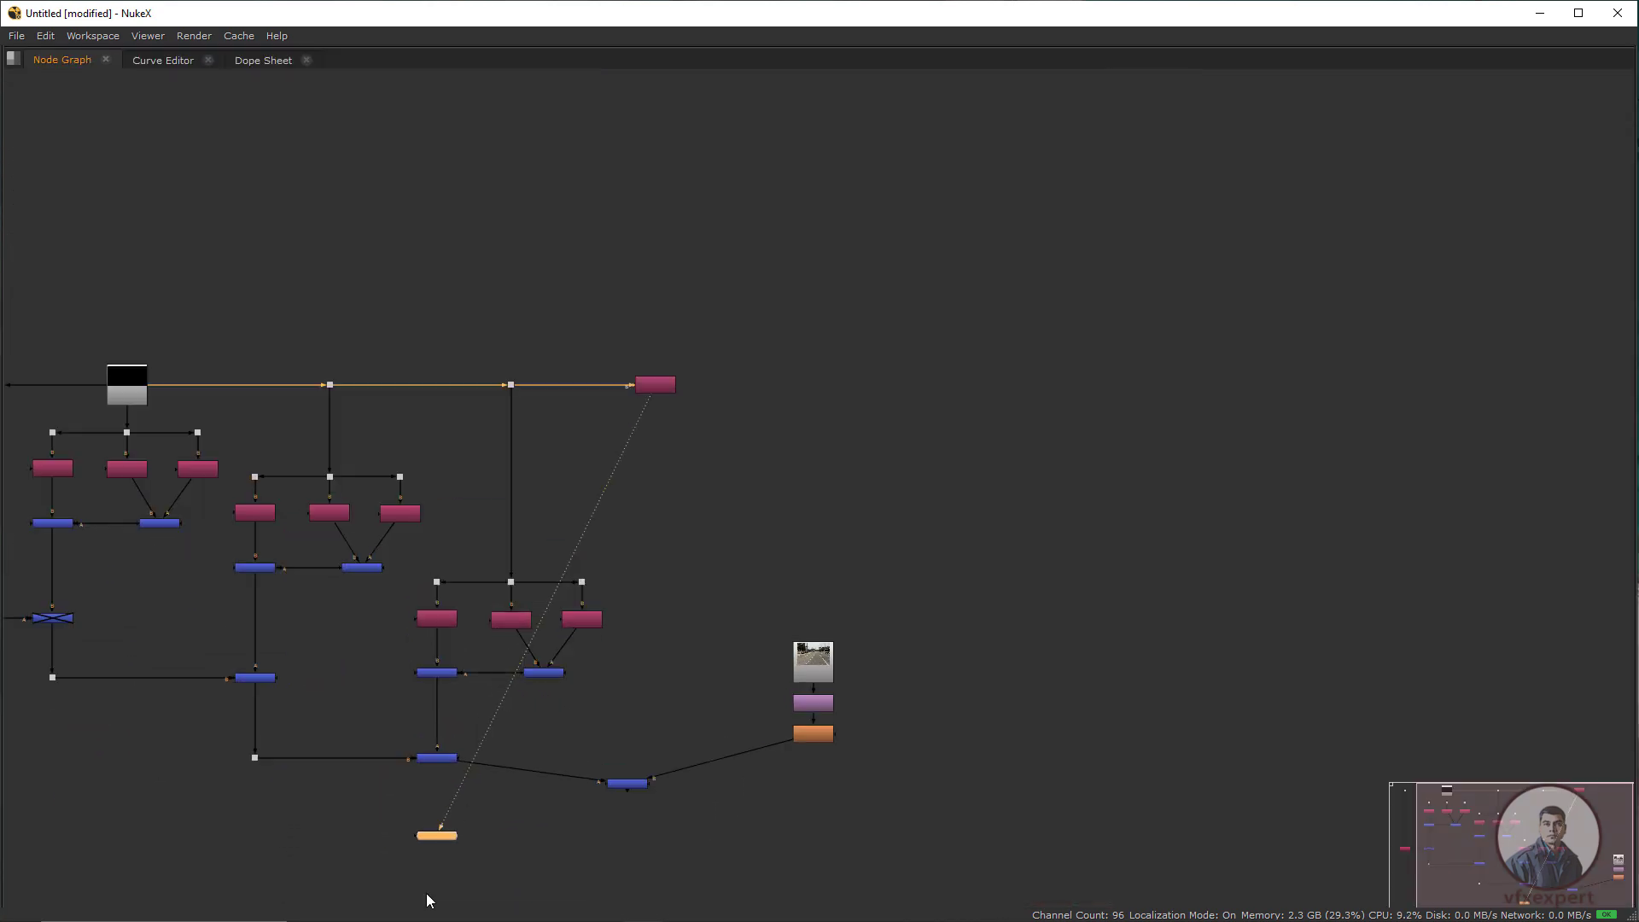
left_click_drag(457, 837, 780, 841)
left_click_drag(623, 783, 702, 767)
scroll(674, 717, "up", 4)
scroll(670, 706, "down", 2)
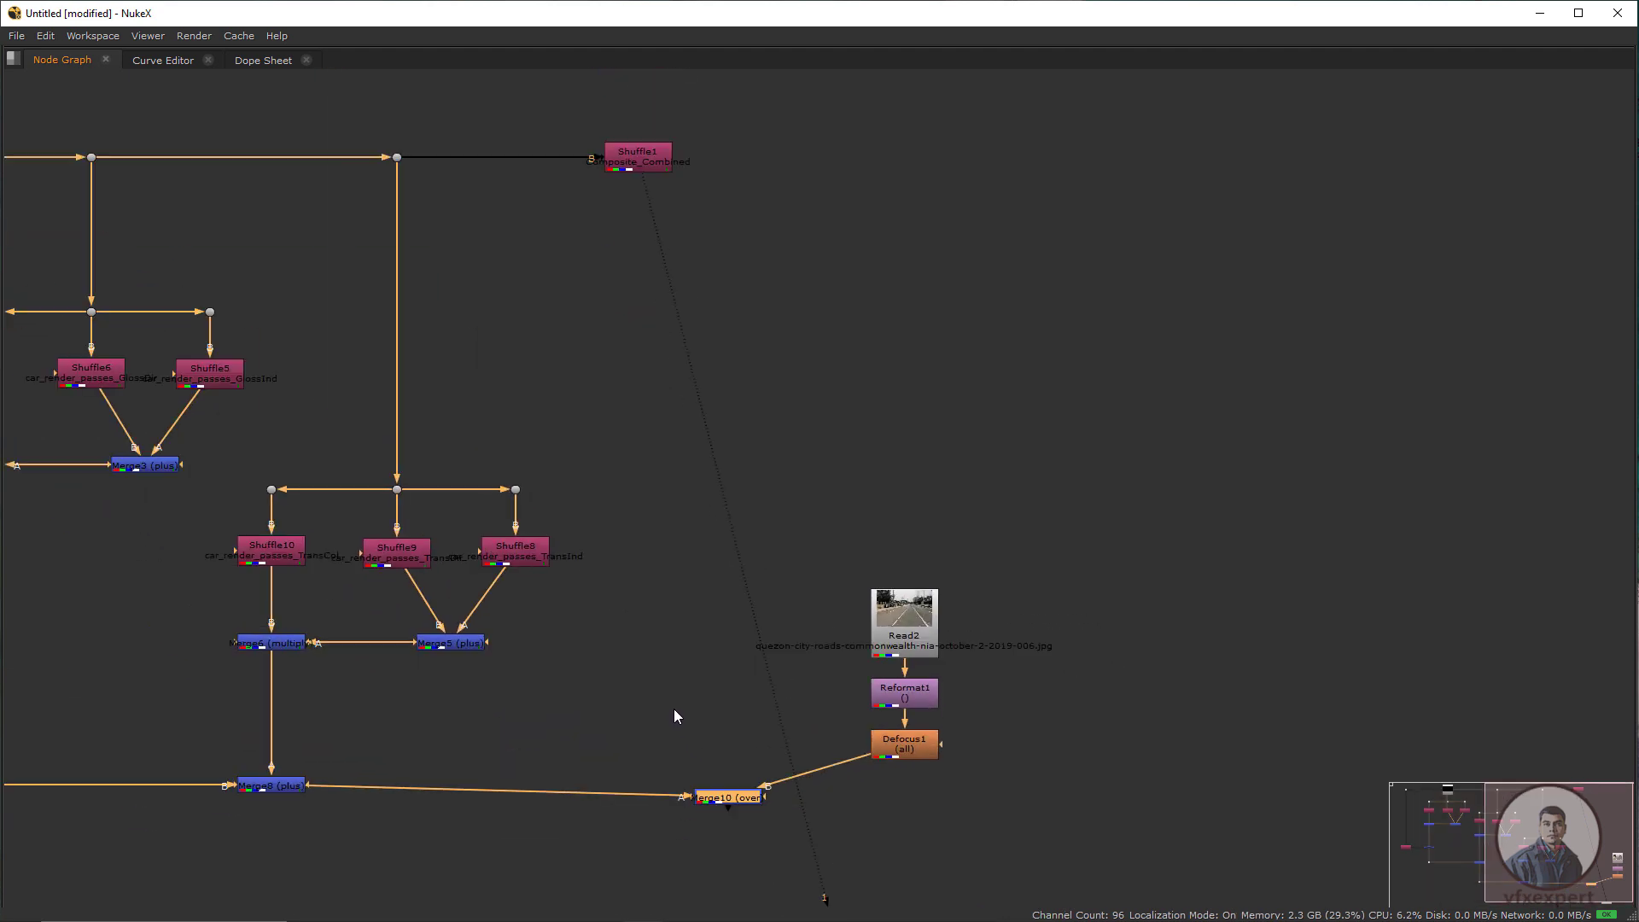
Add a Copy node after the car's last Merge and connect its A input to the Composite_Combined Shuffle to bring in the alpha
left_click(669, 249)
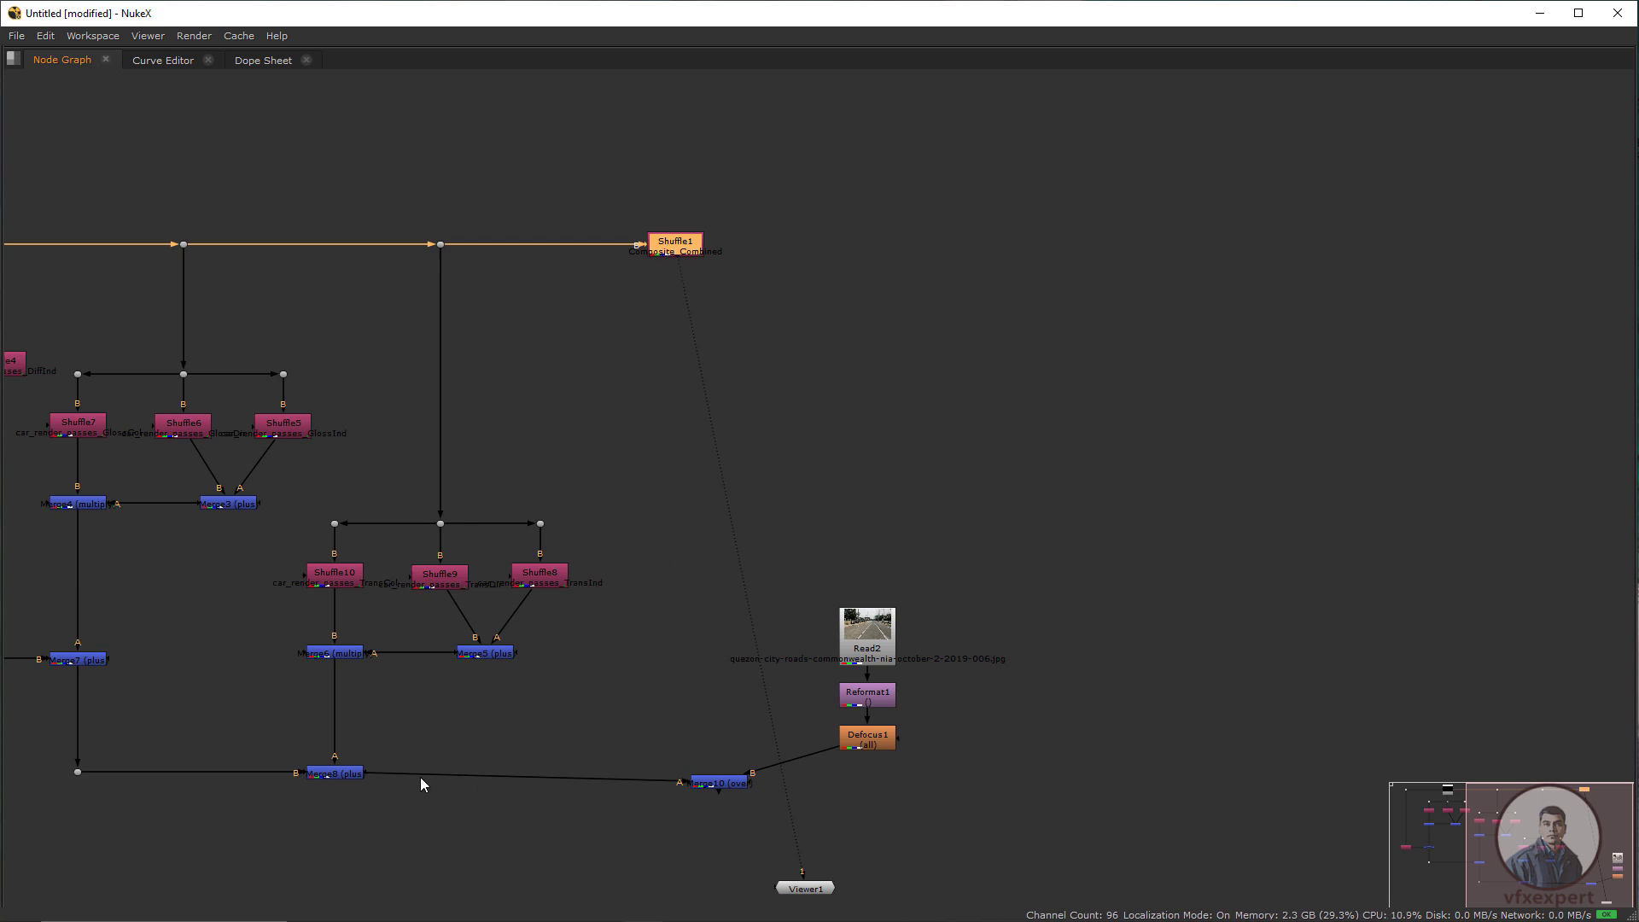
left_click(333, 773)
left_click(681, 700)
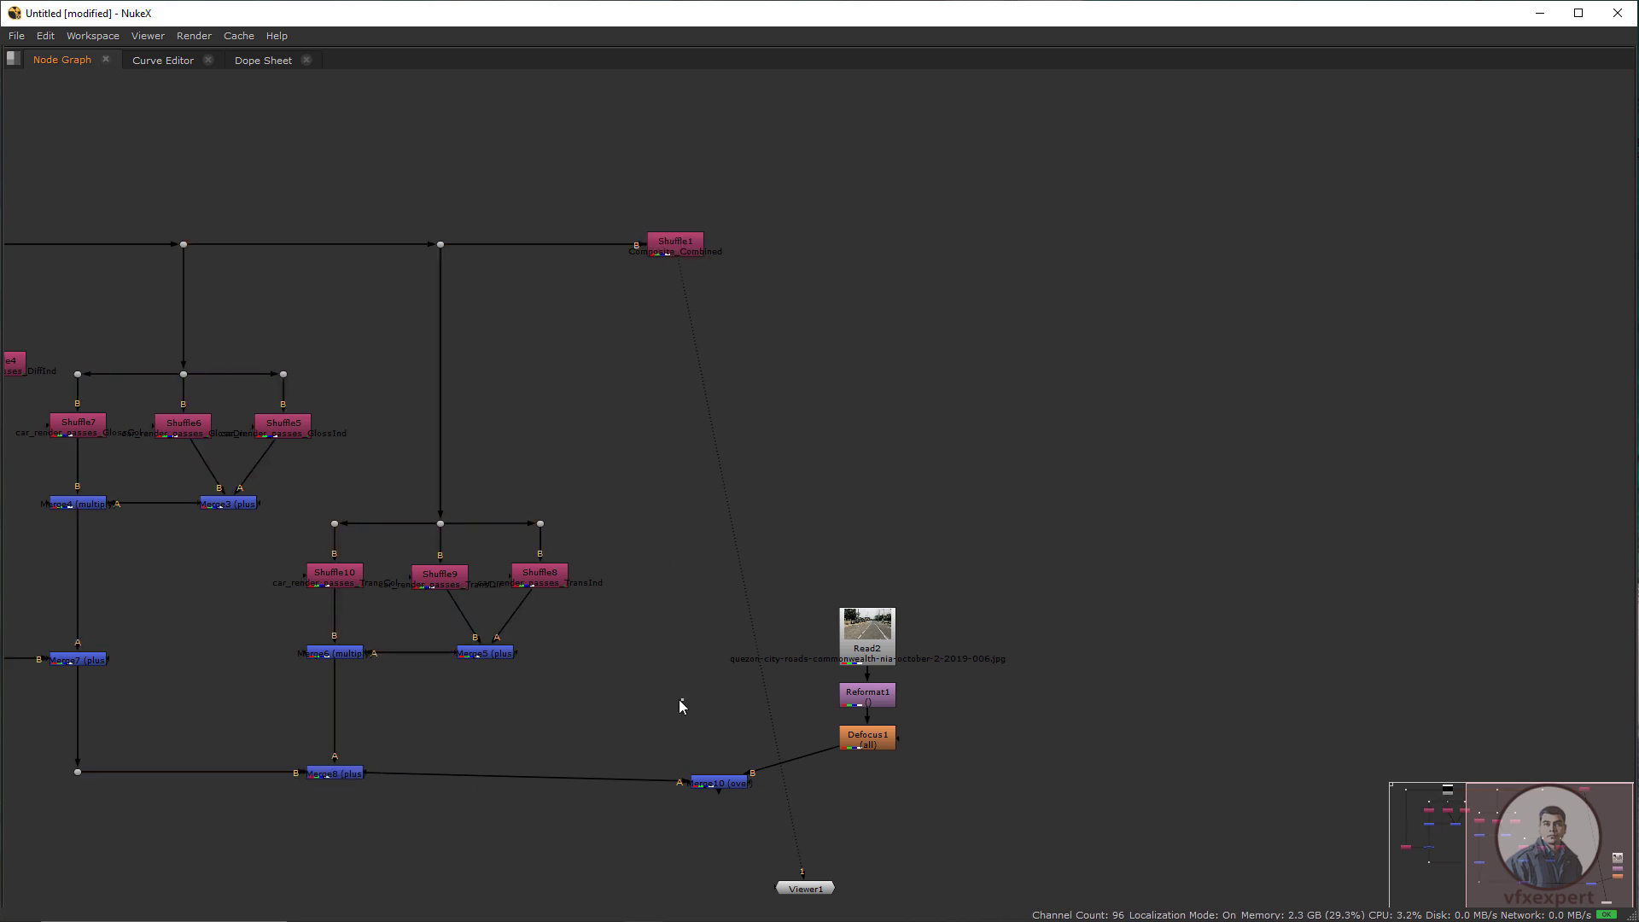
key("k")
left_click_drag(643, 682, 617, 263)
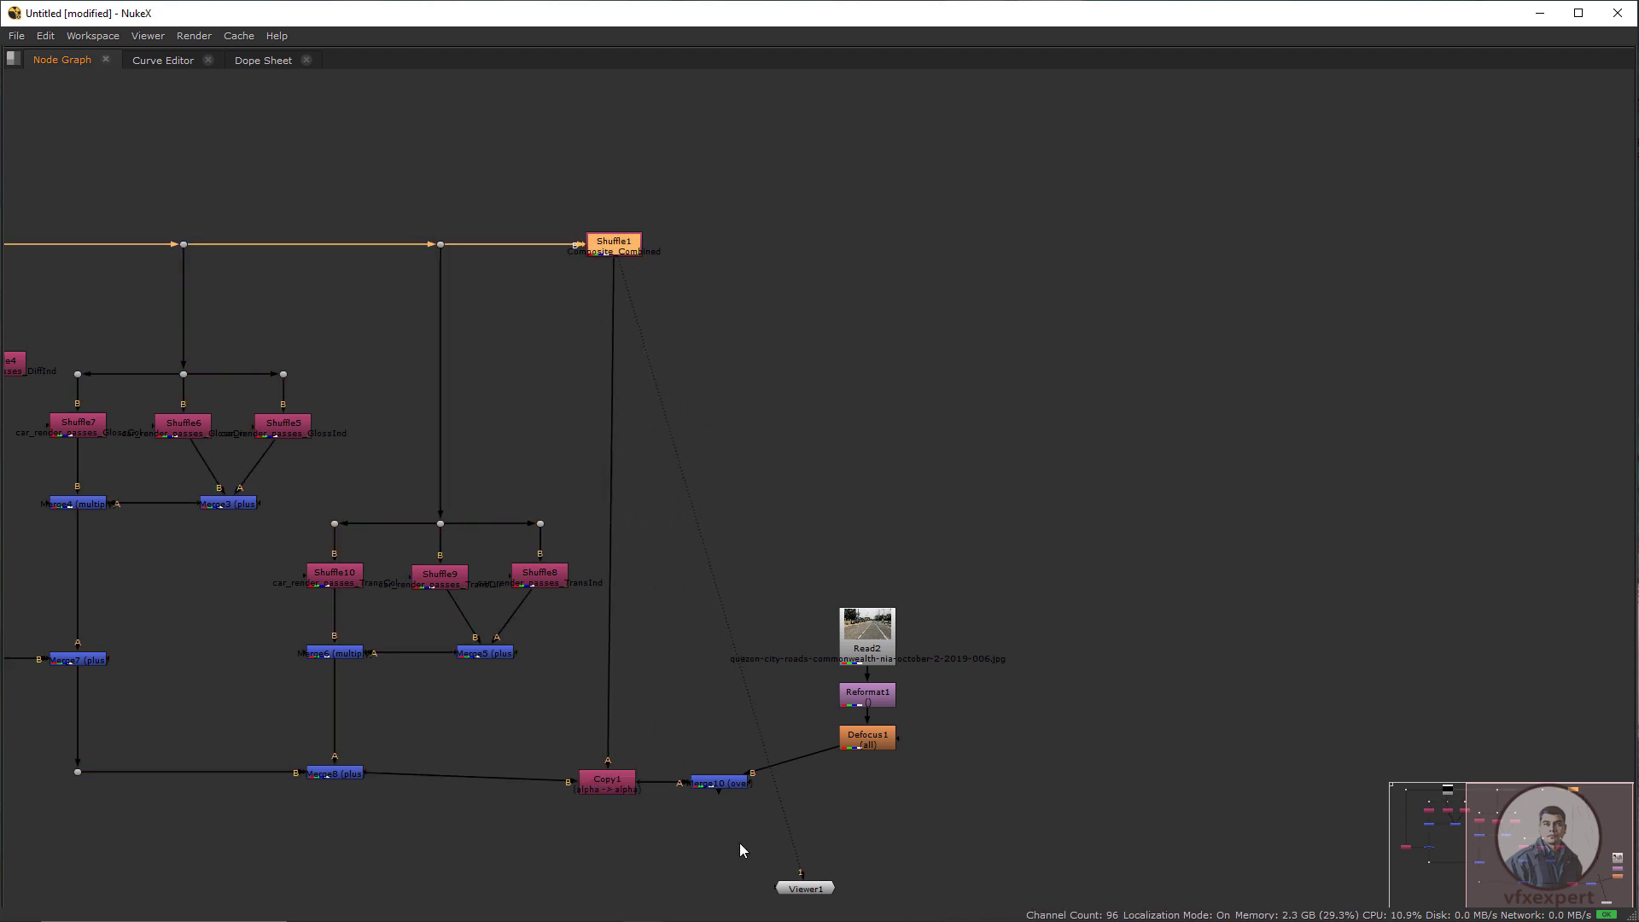
Align the over Merge below the background Defocus and raise the street Read, Reformat and Defocus nodes together
left_click_drag(724, 782, 874, 783)
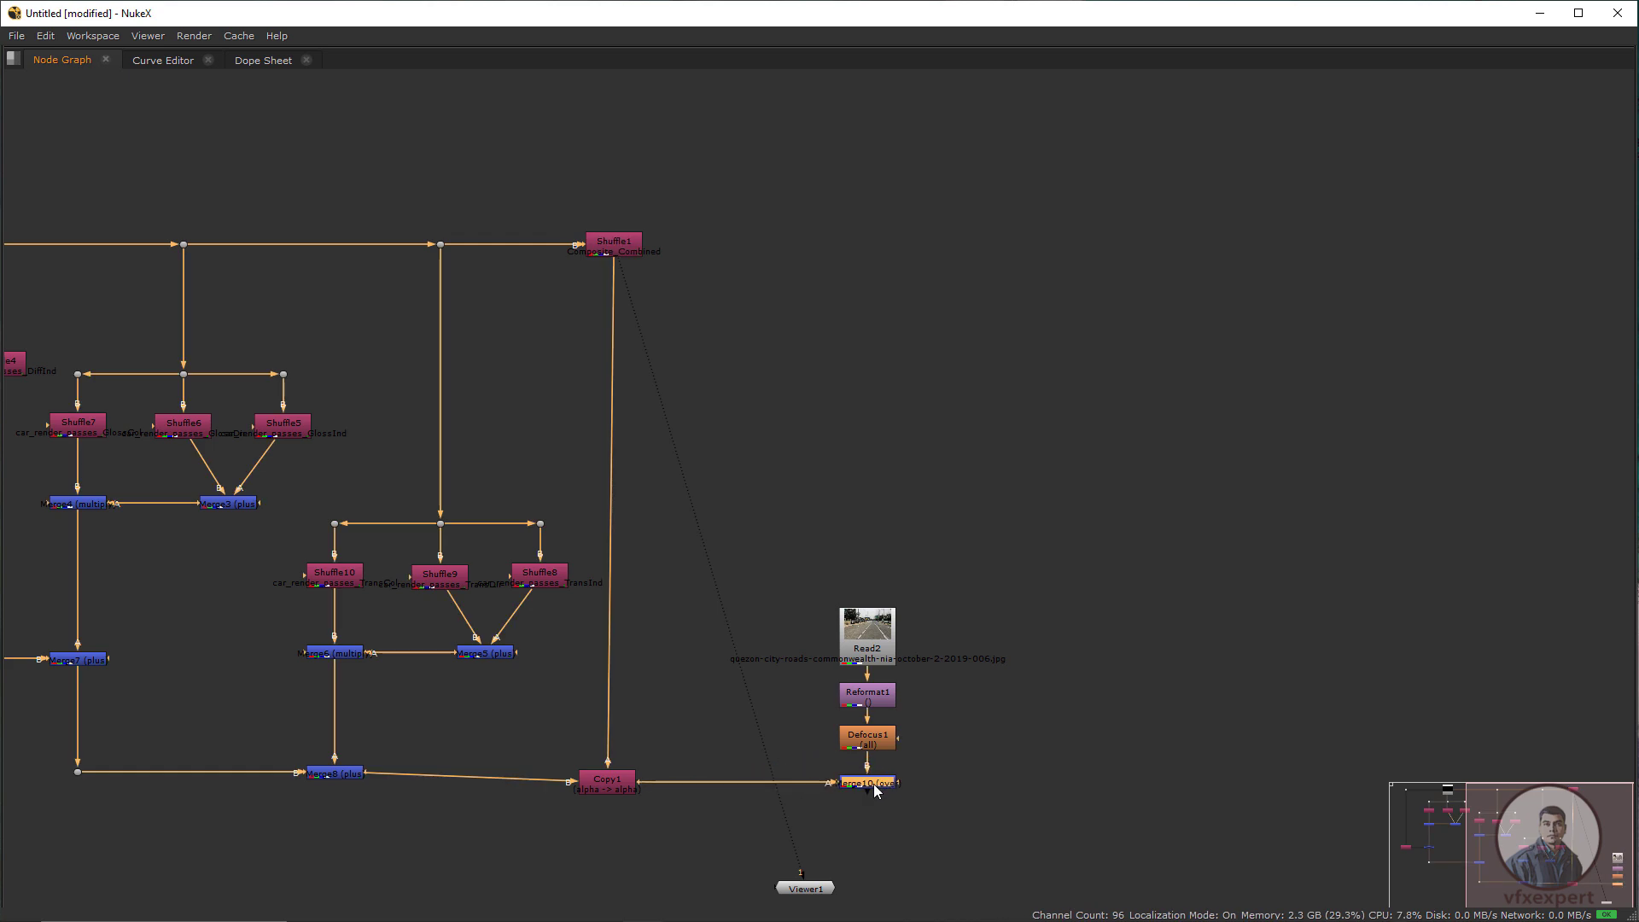
left_click_drag(802, 499, 977, 751)
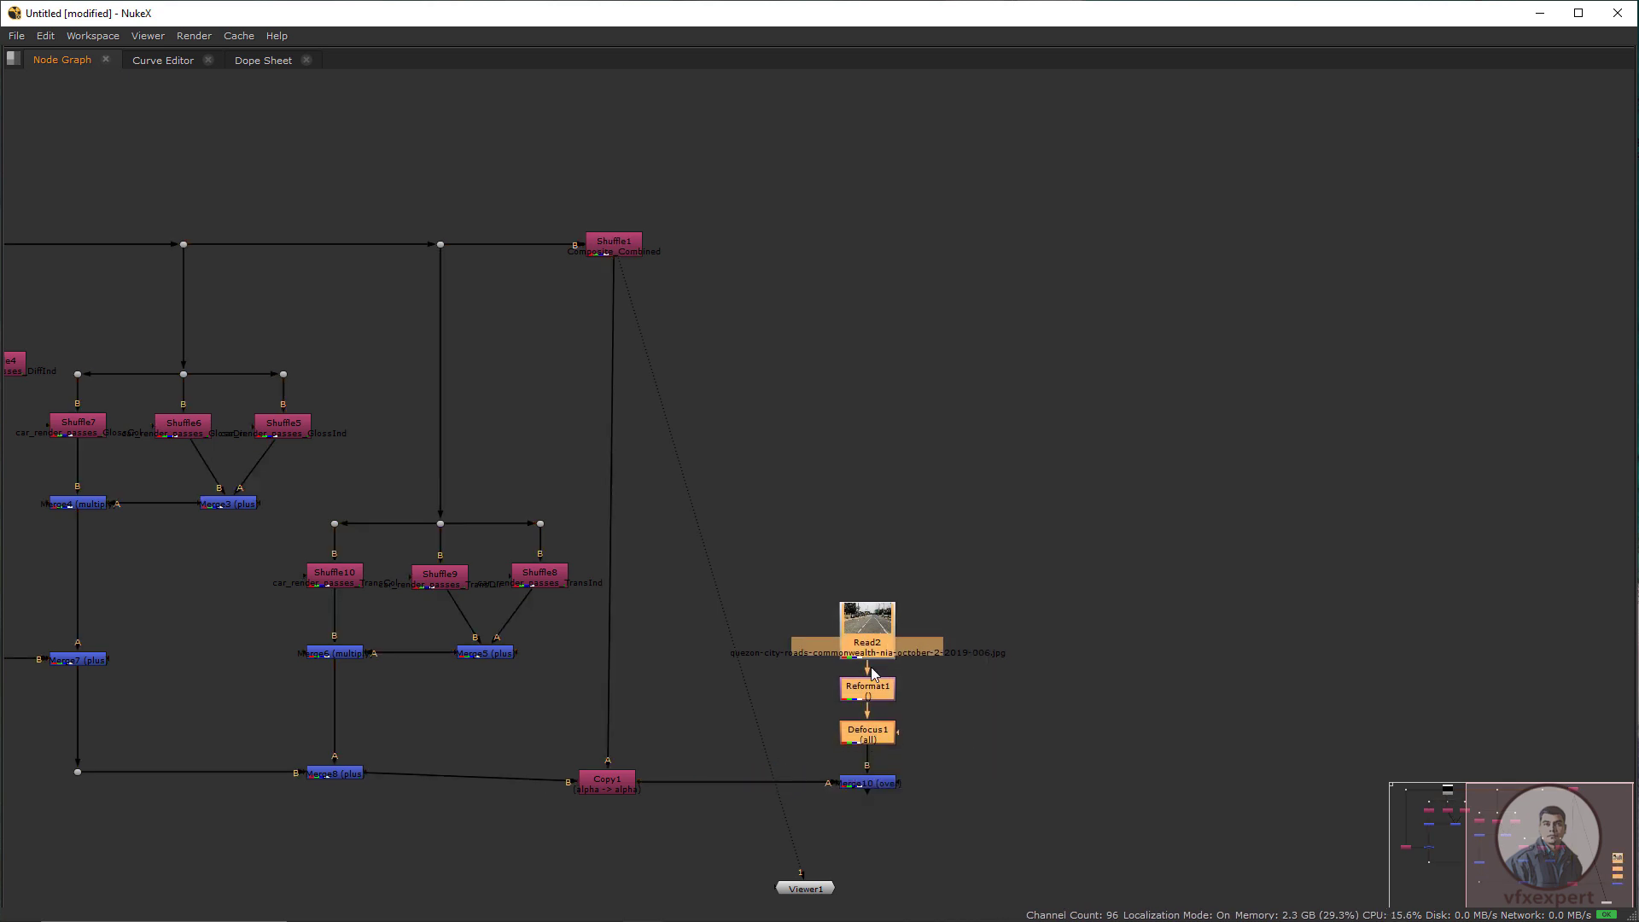
left_click_drag(868, 752, 862, 572)
left_click(845, 603)
key("space")
Switch the viewer back to full colour and show the car-and-background Merge
scroll(802, 704, "down", 4)
left_click_drag(830, 695, 713, 749)
scroll(743, 768, "up", 2)
left_click(713, 749)
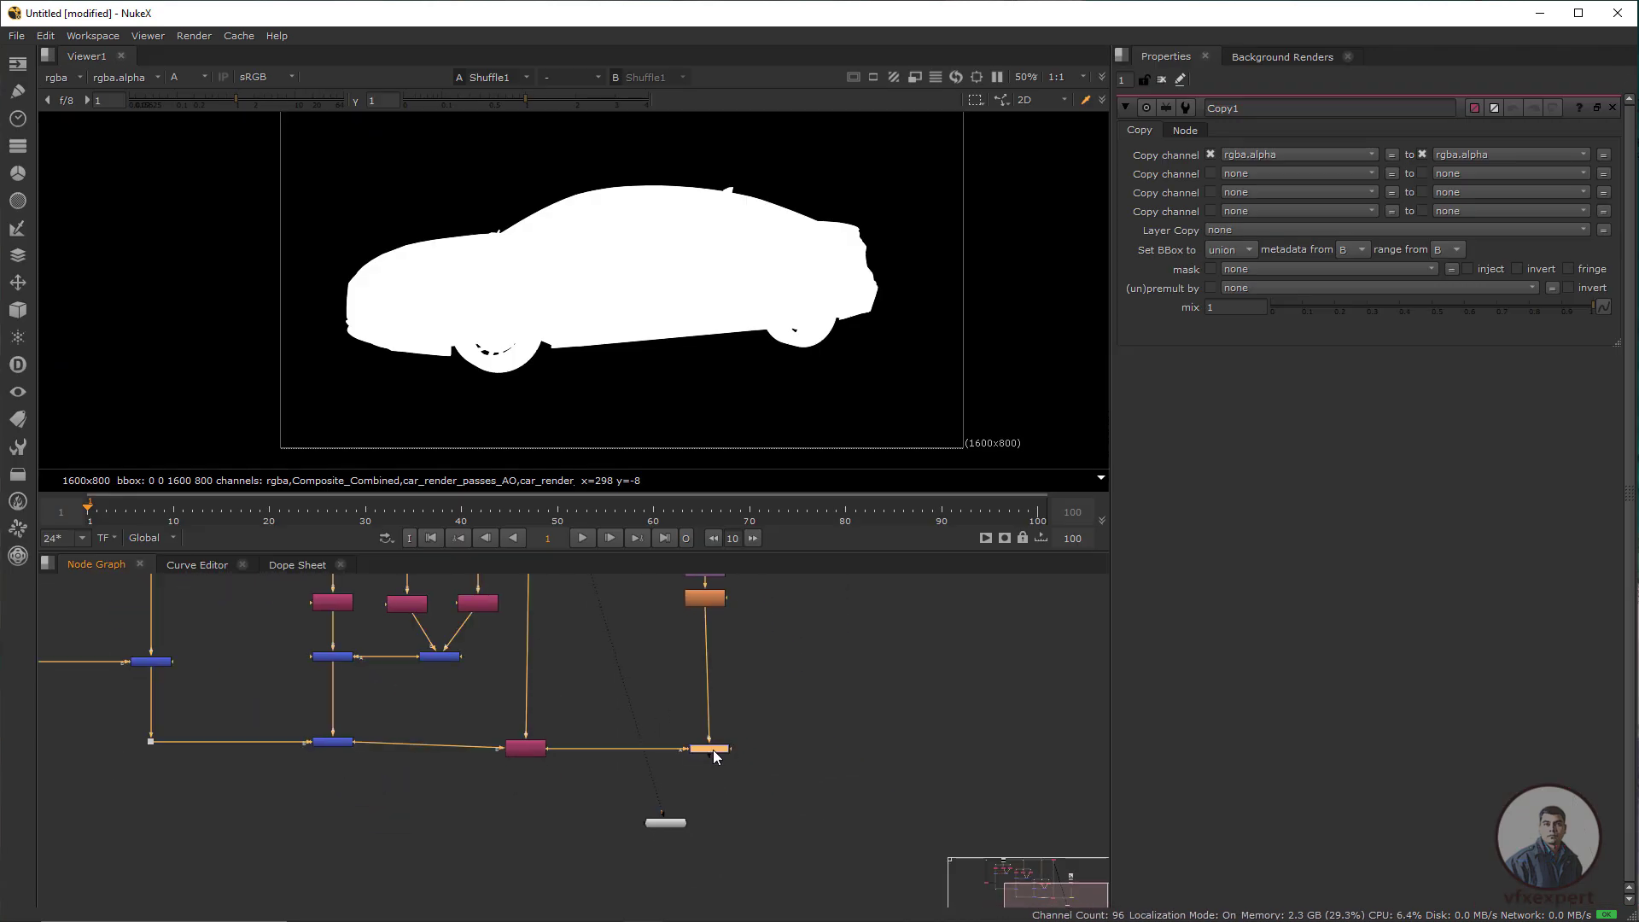
key("a")
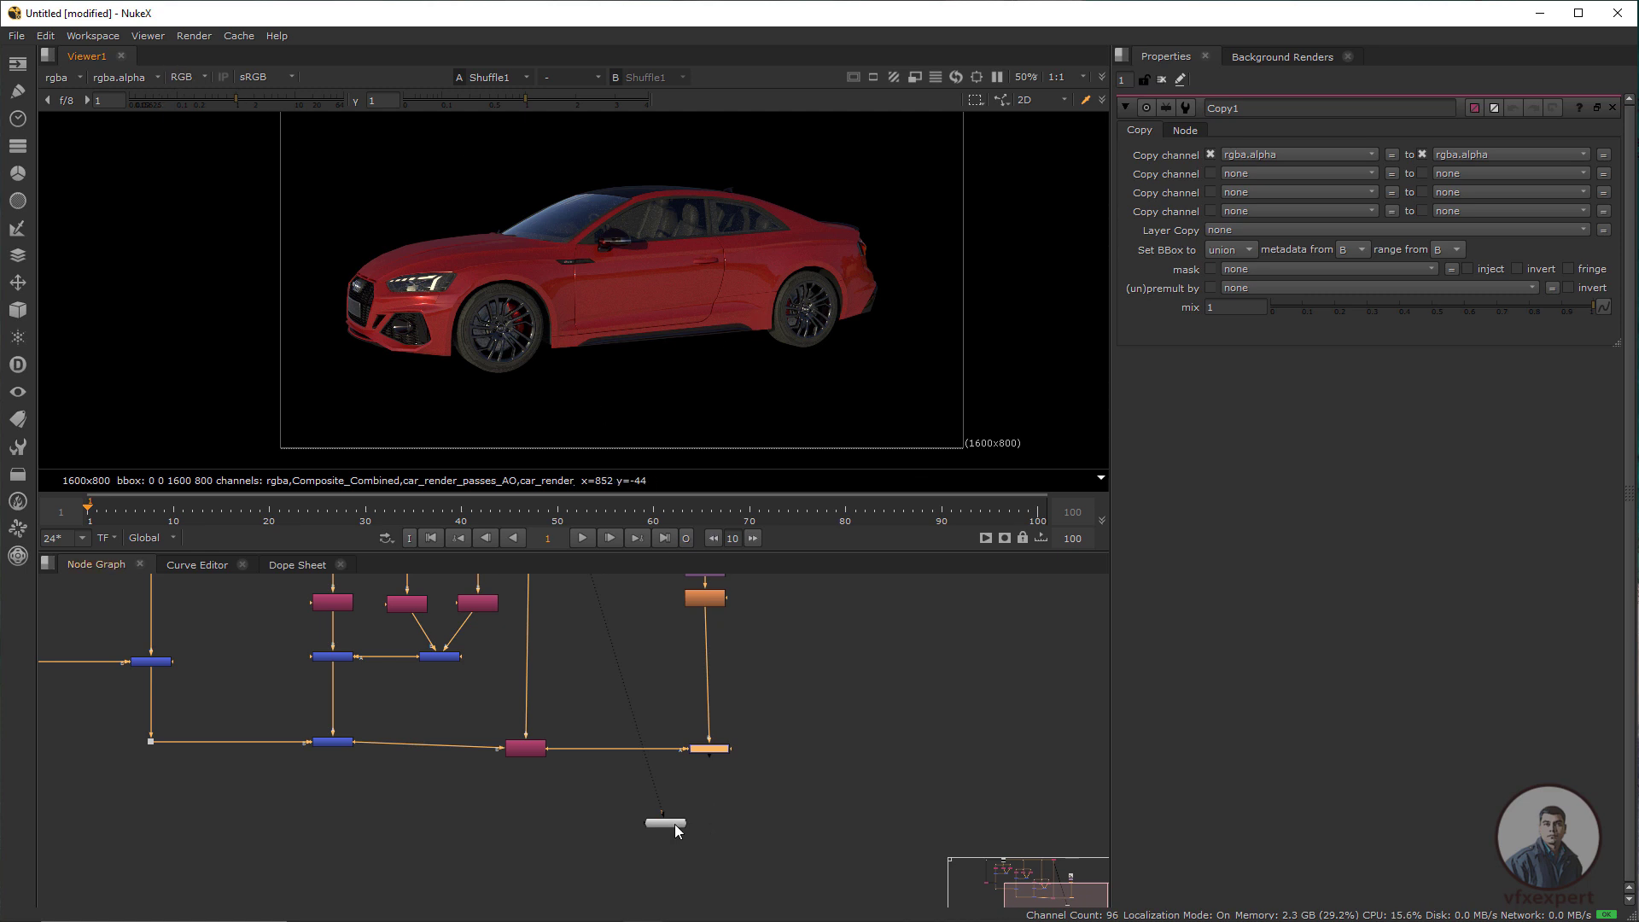
scroll(686, 816, "up", 1)
left_click_drag(675, 824, 737, 806)
scroll(685, 822, "up", 2)
left_click(728, 680)
scroll(716, 773, "down", 3)
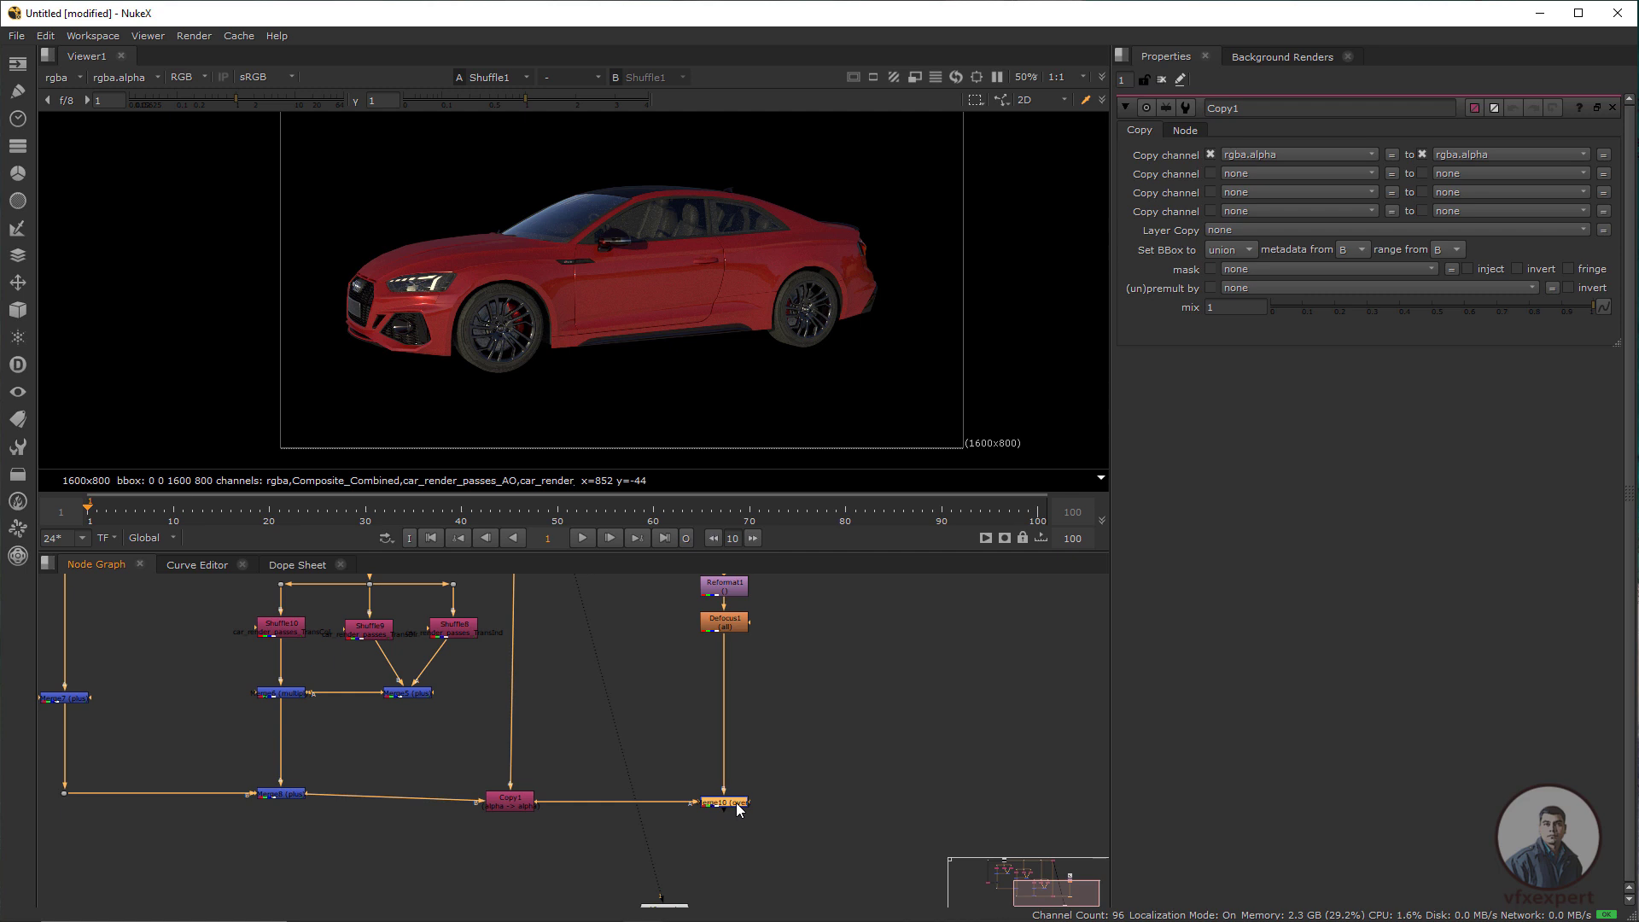
key("1")
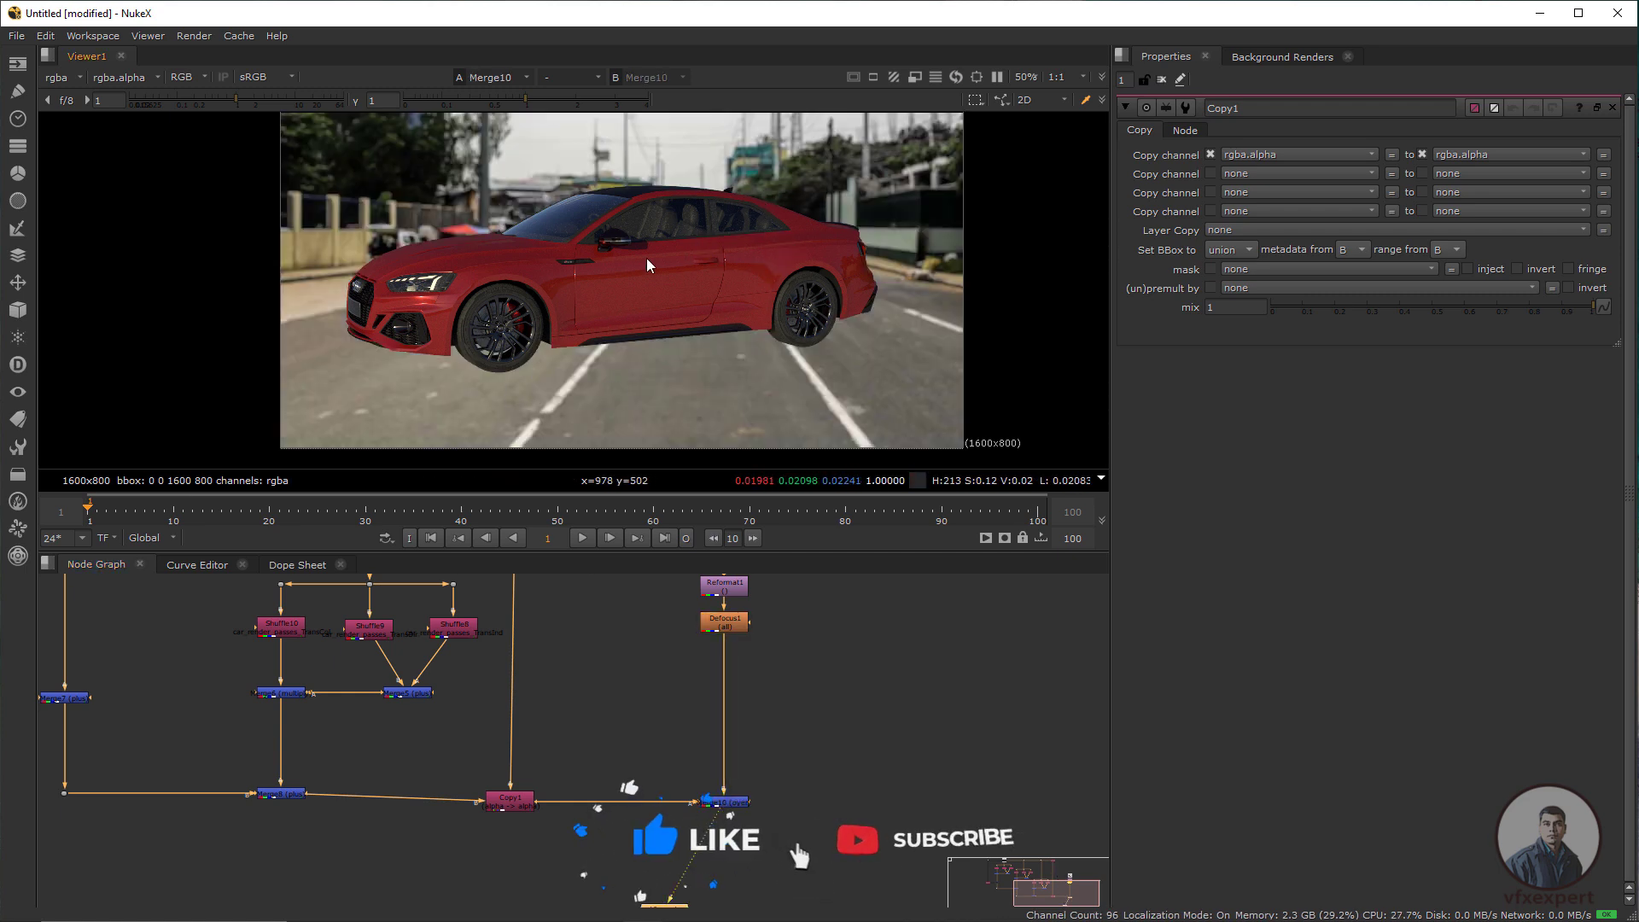
Move the Viewer node directly beneath the car-and-background Merge
scroll(875, 845, "down", 5)
scroll(887, 783, "up", 2)
left_click_drag(875, 845, 799, 782)
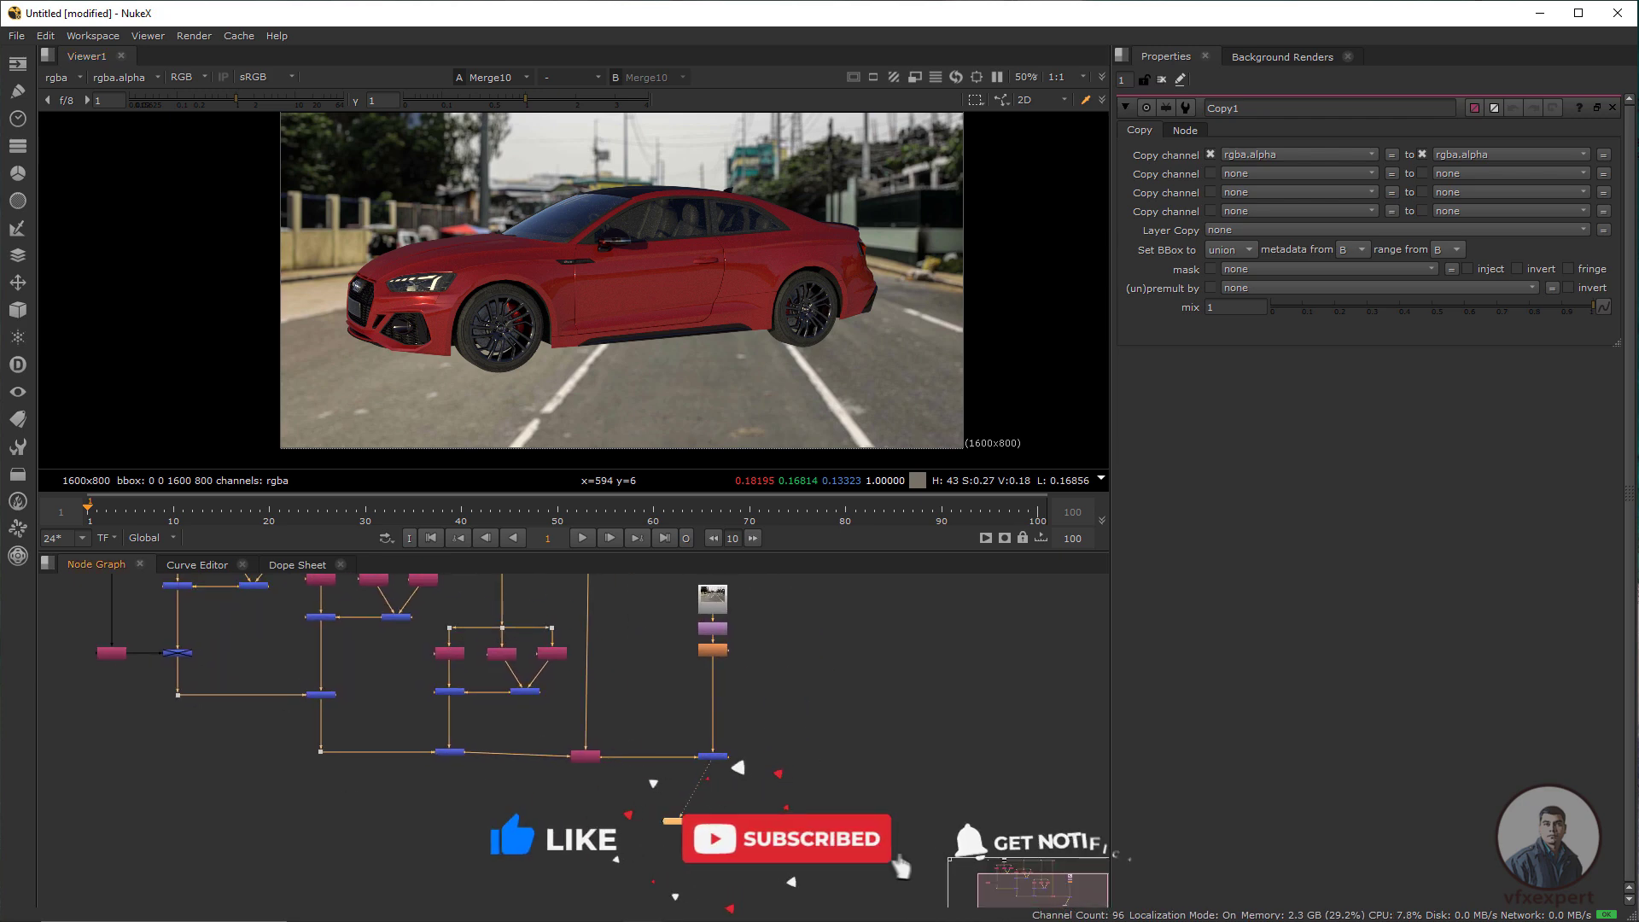
scroll(607, 785, "up", 5)
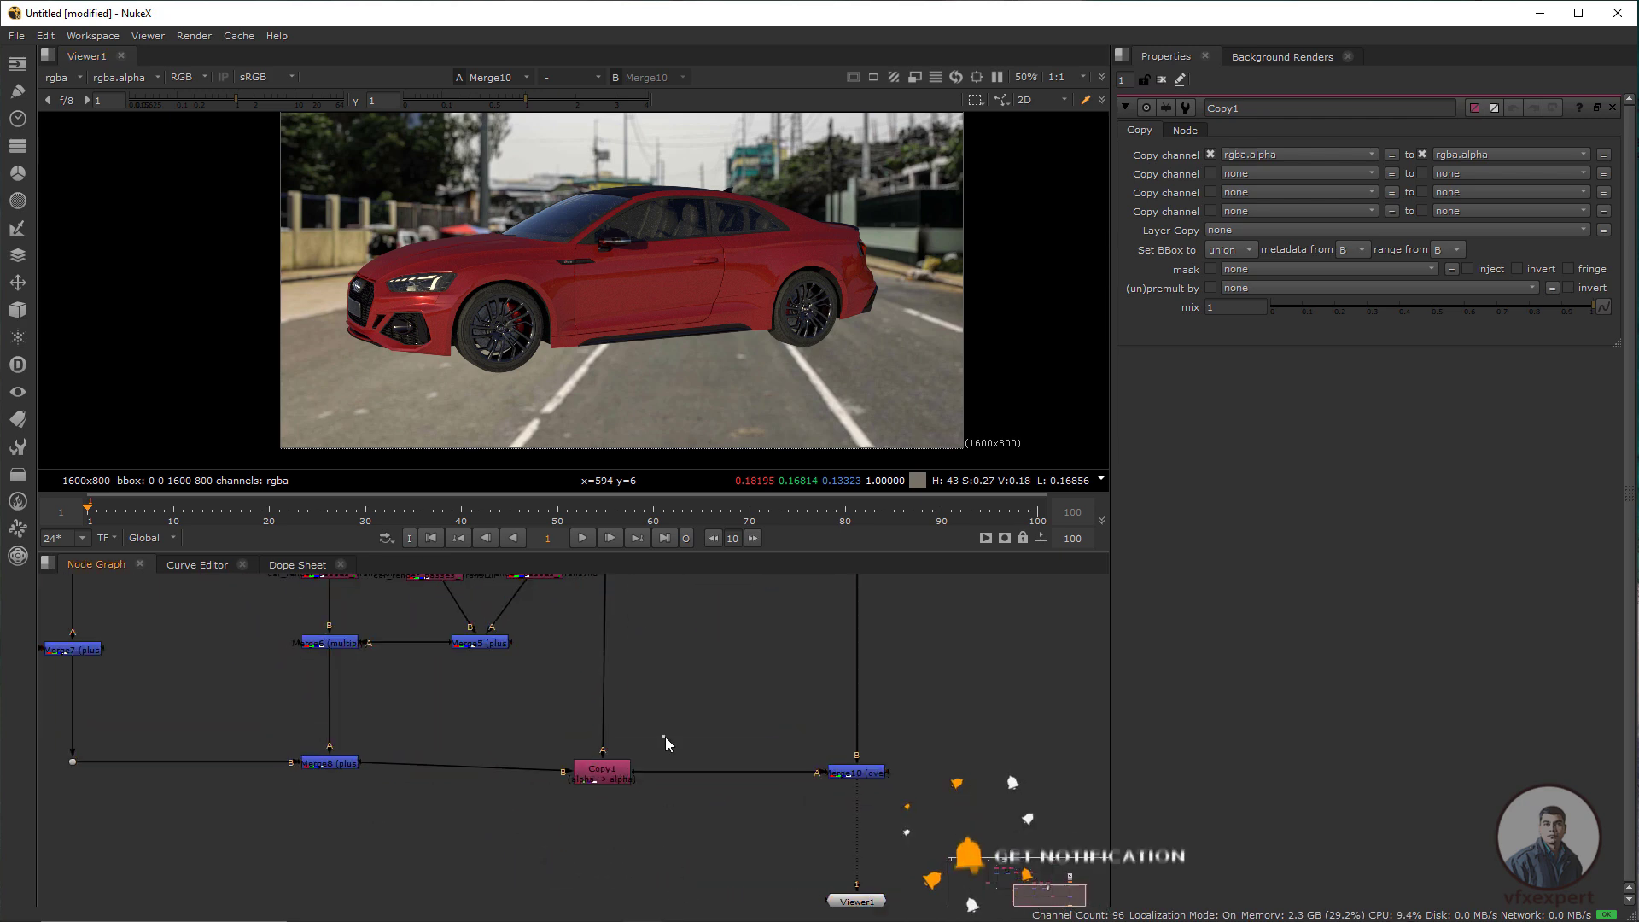
Insert a Grade node between the car's last Merge and the Copy node and set its gain to 1.9
double_click(606, 780)
left_click(680, 703)
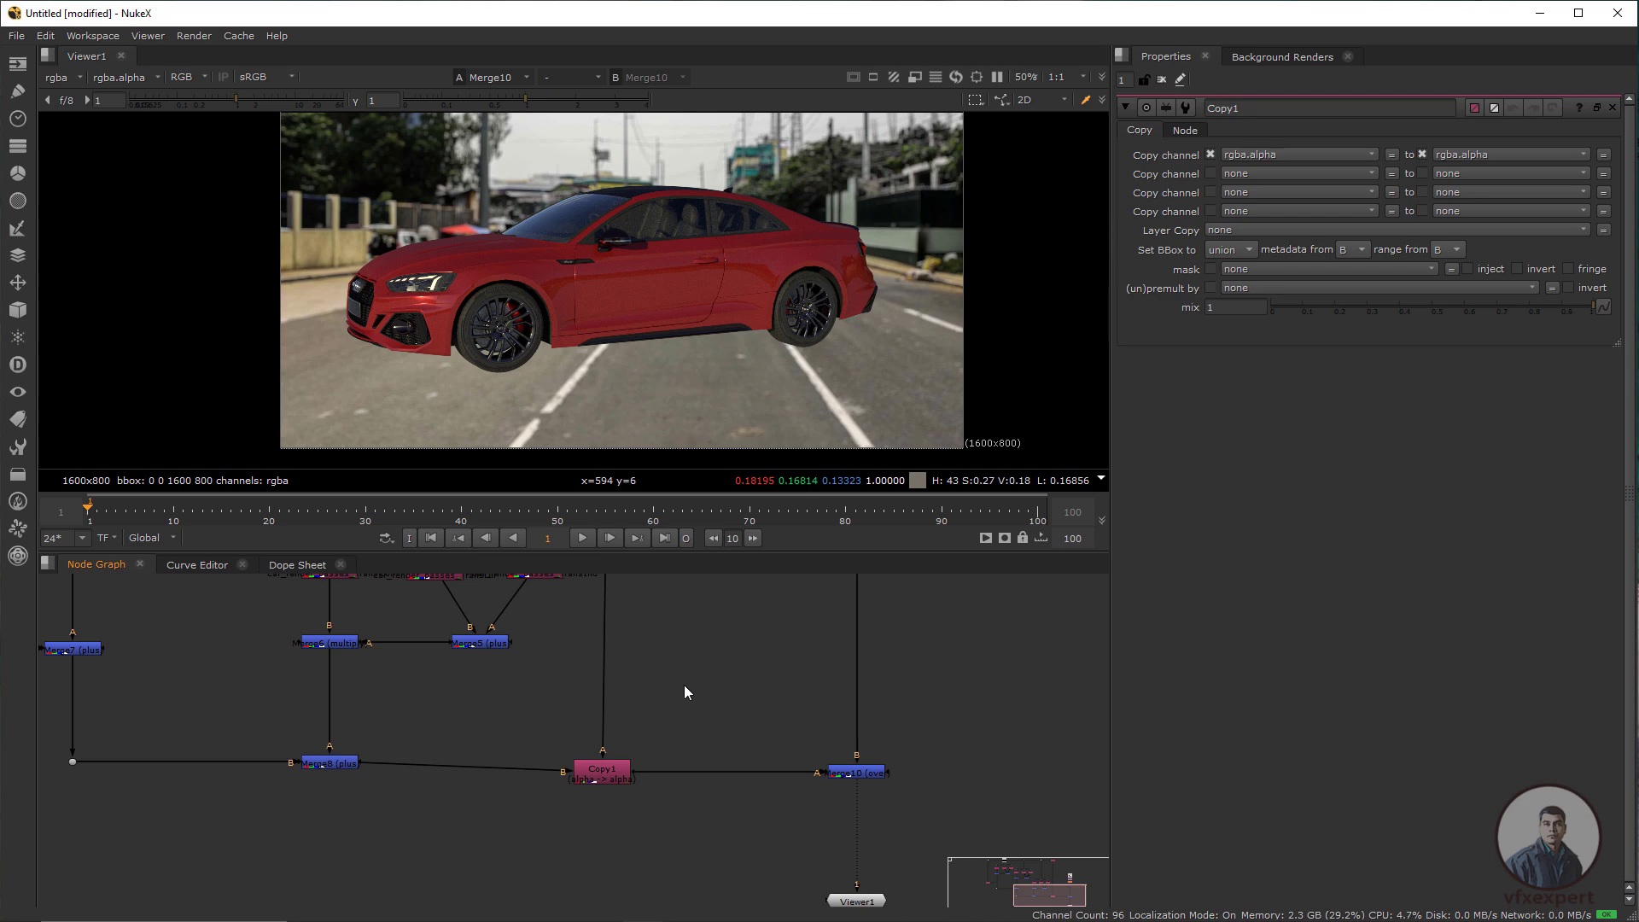
key("g")
left_click(509, 770)
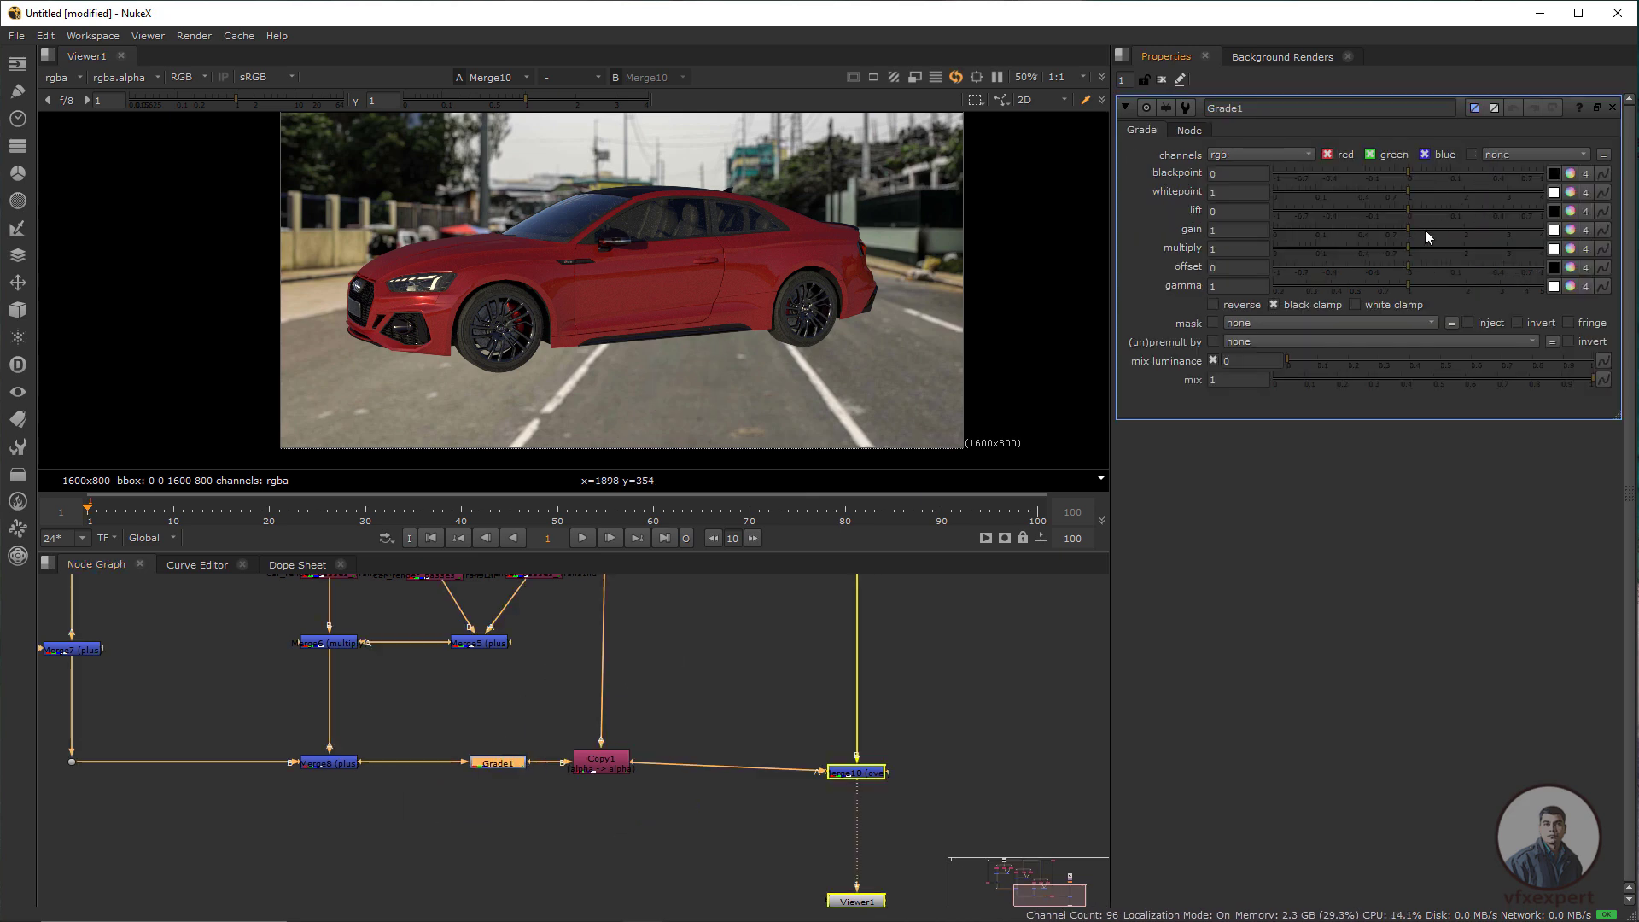
left_click_drag(1425, 229, 1458, 232)
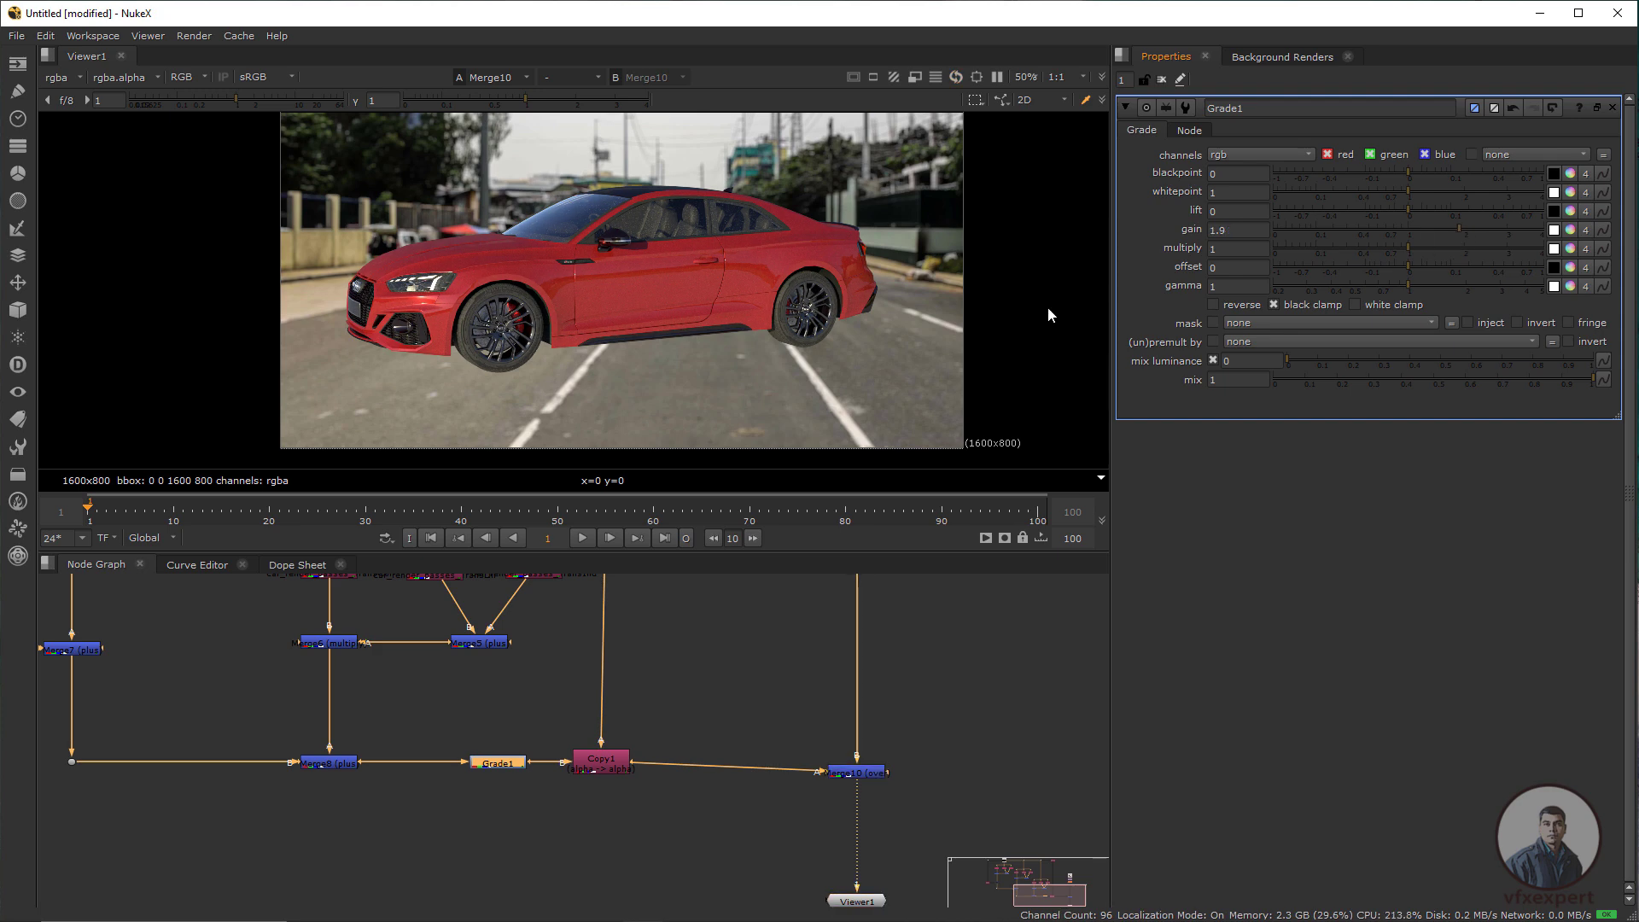
scroll(725, 764, "down", 2)
left_click(649, 763)
left_click(832, 771)
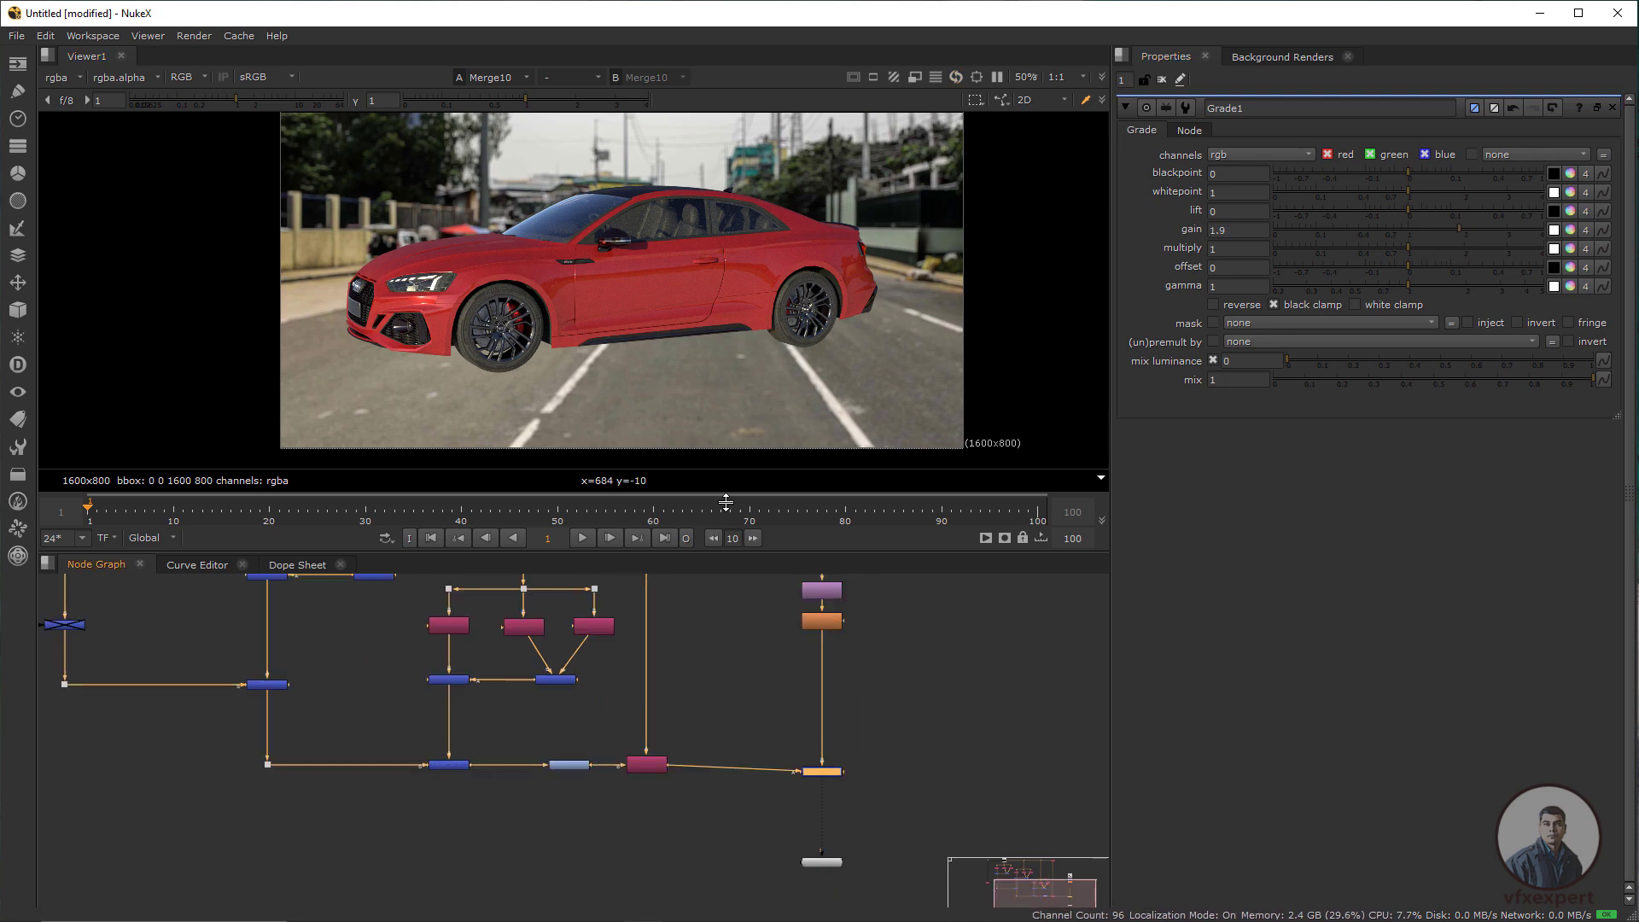
left_click(734, 280)
Duplicate the Composite_Combined Shuffle and paste the copy unconnected into the free space near the street background
scroll(800, 796, "down", 2)
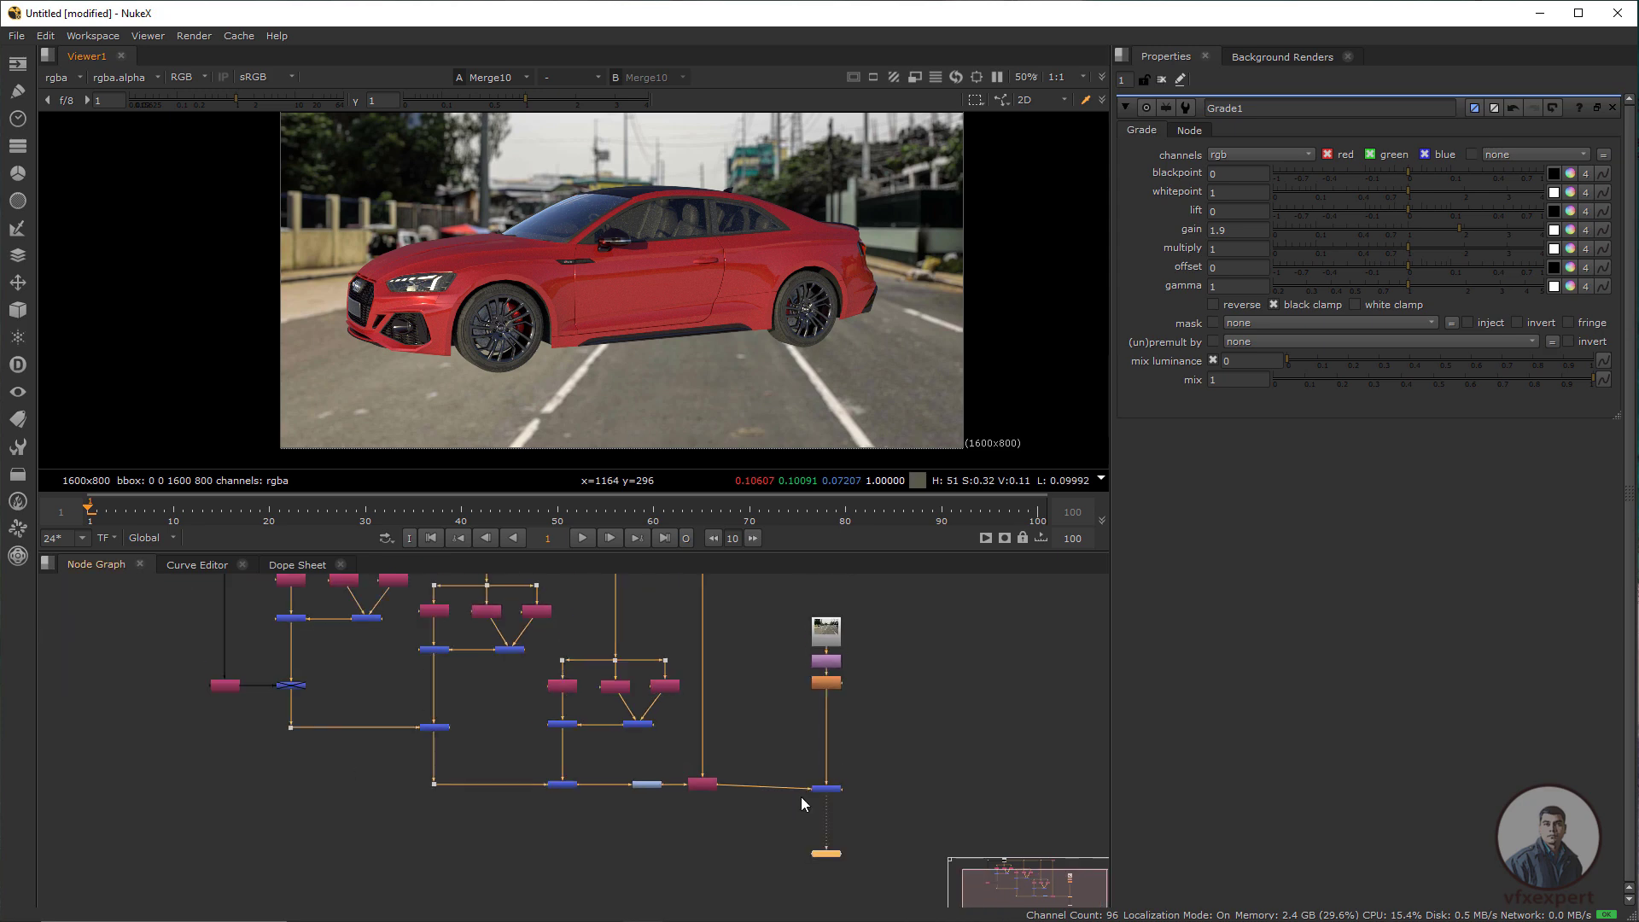
scroll(725, 785, "down", 1)
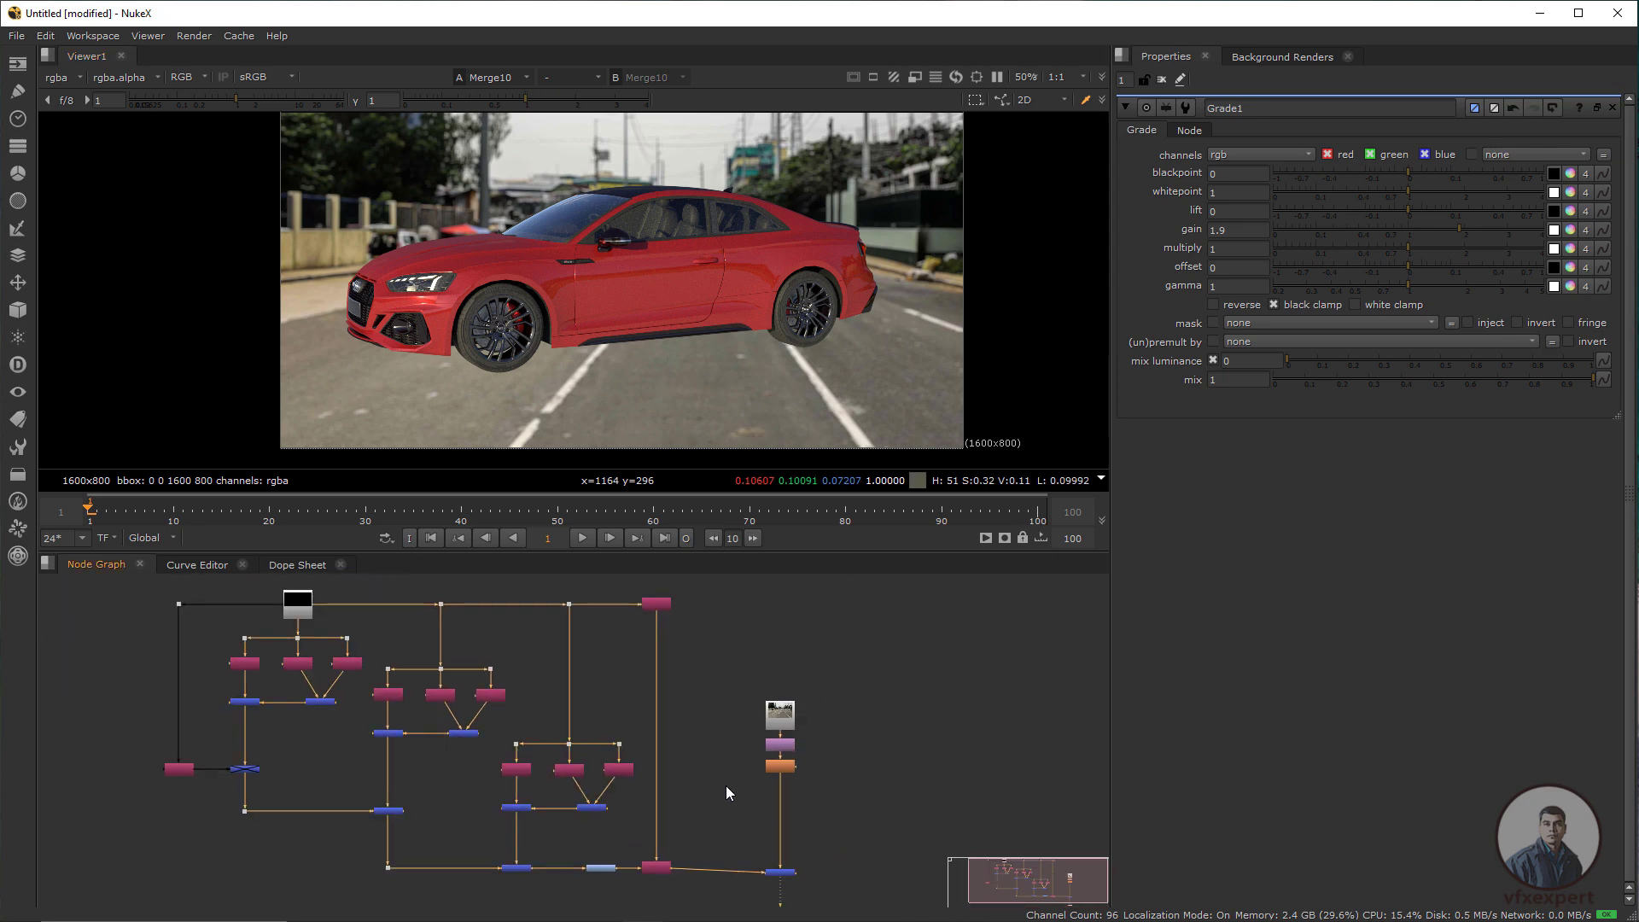
left_click(657, 606)
left_click(761, 617)
left_click(658, 605)
left_click(733, 624)
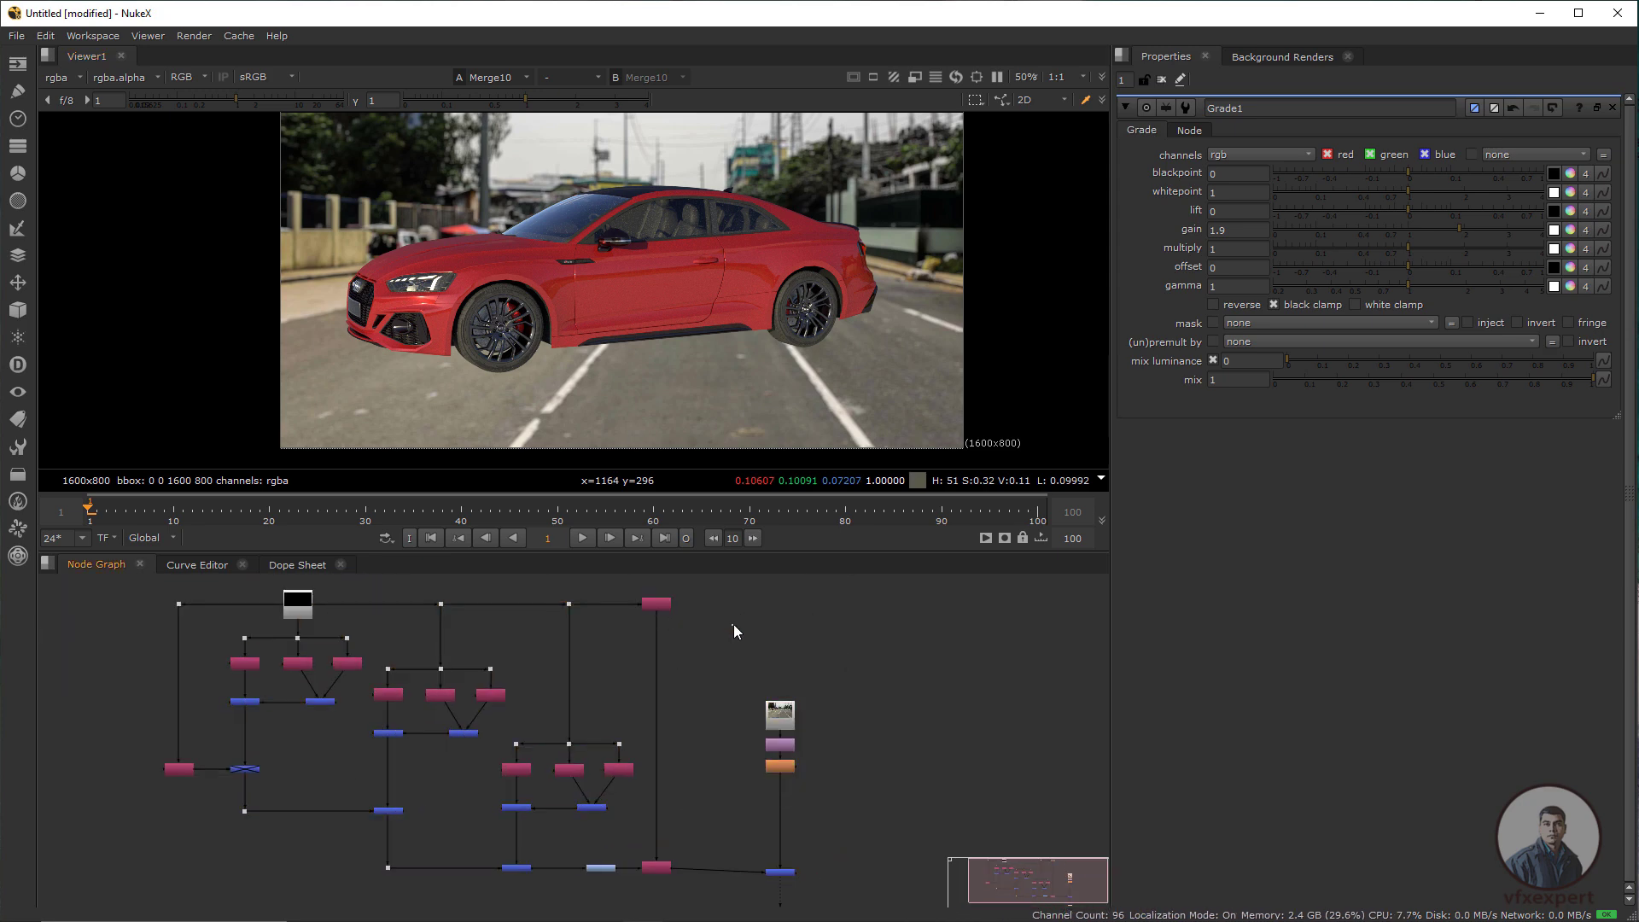
left_click(663, 605)
left_click(700, 663)
scroll(684, 660, "up", 6)
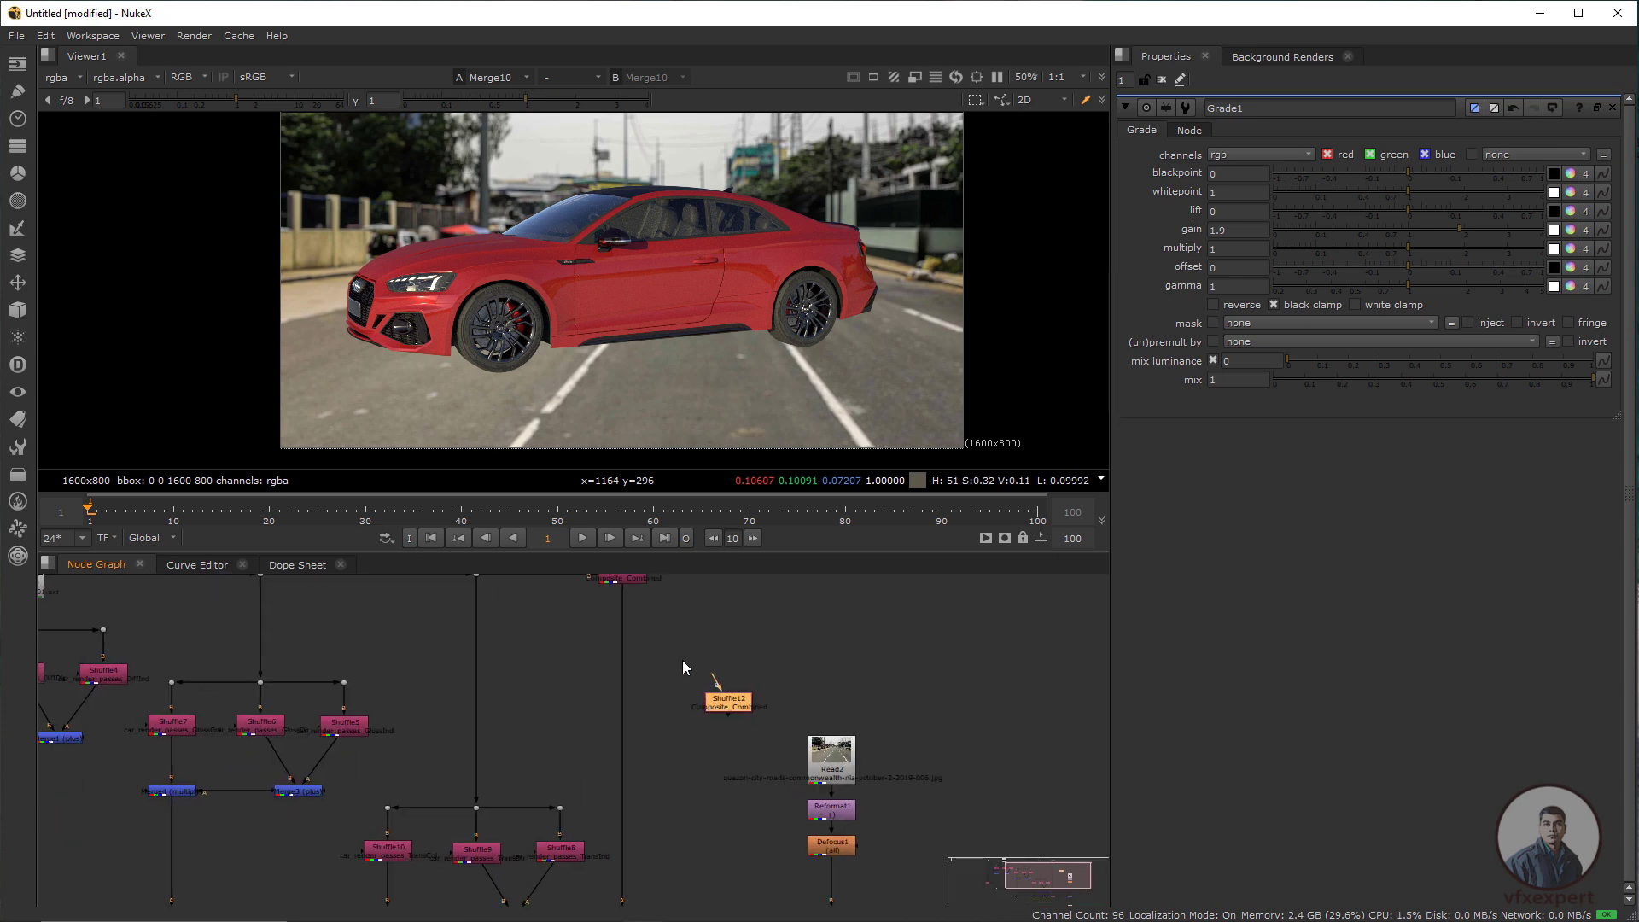
Lower the original Composite_Combined Shuffle, add a Dot above it, and connect the duplicate Shuffle's input to that Dot
left_click_drag(616, 626, 593, 699)
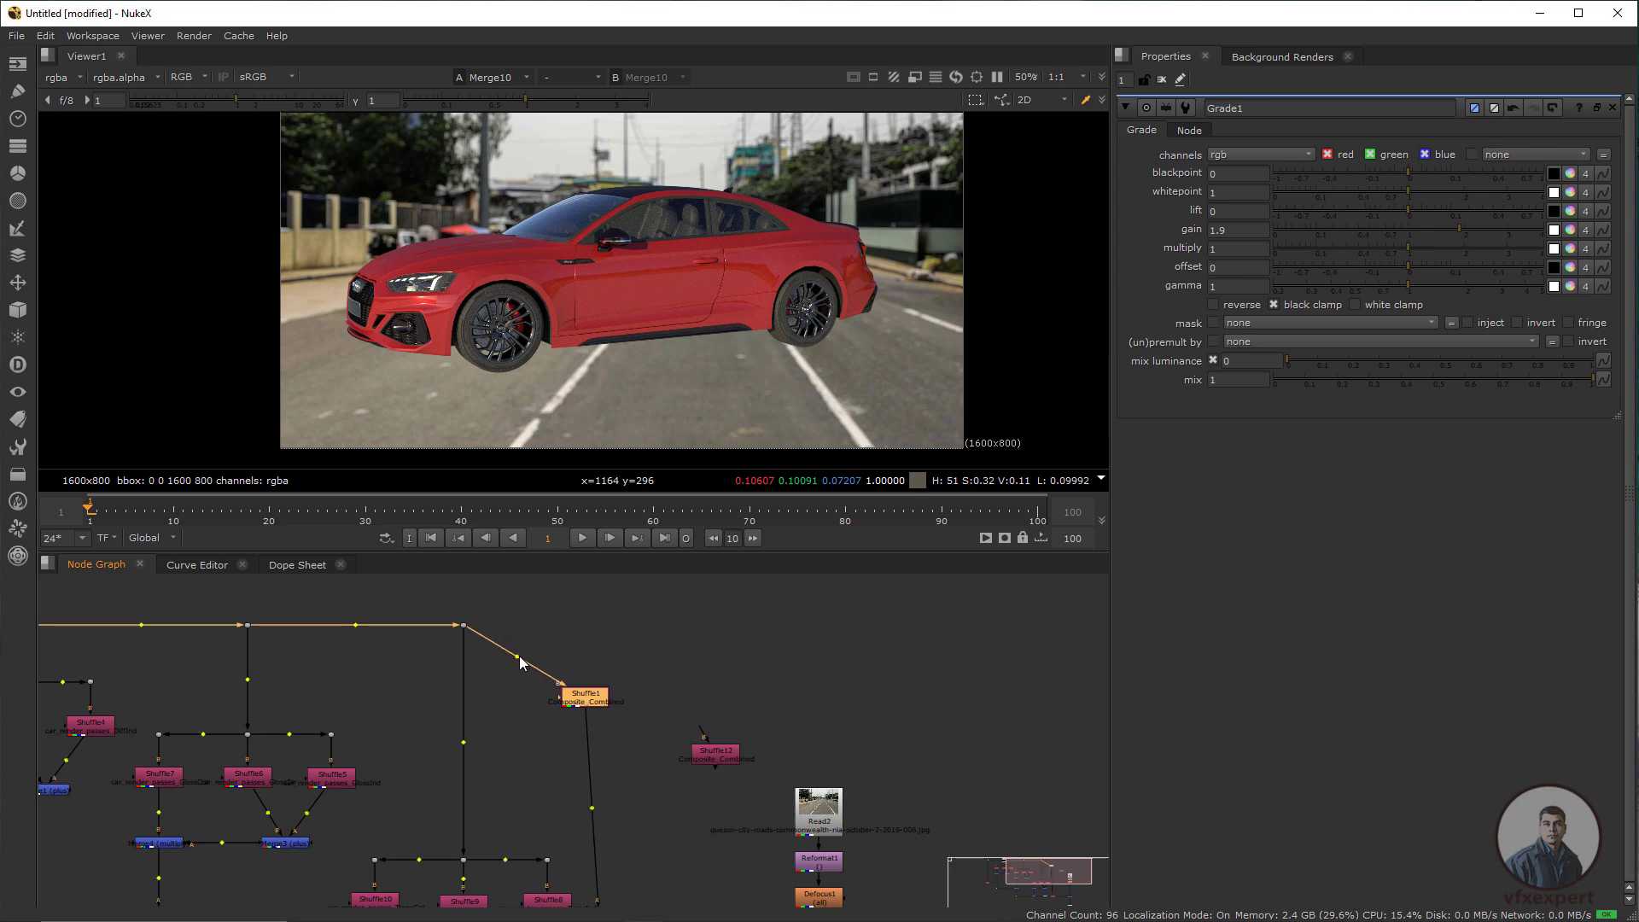
left_click_drag(519, 657, 592, 625)
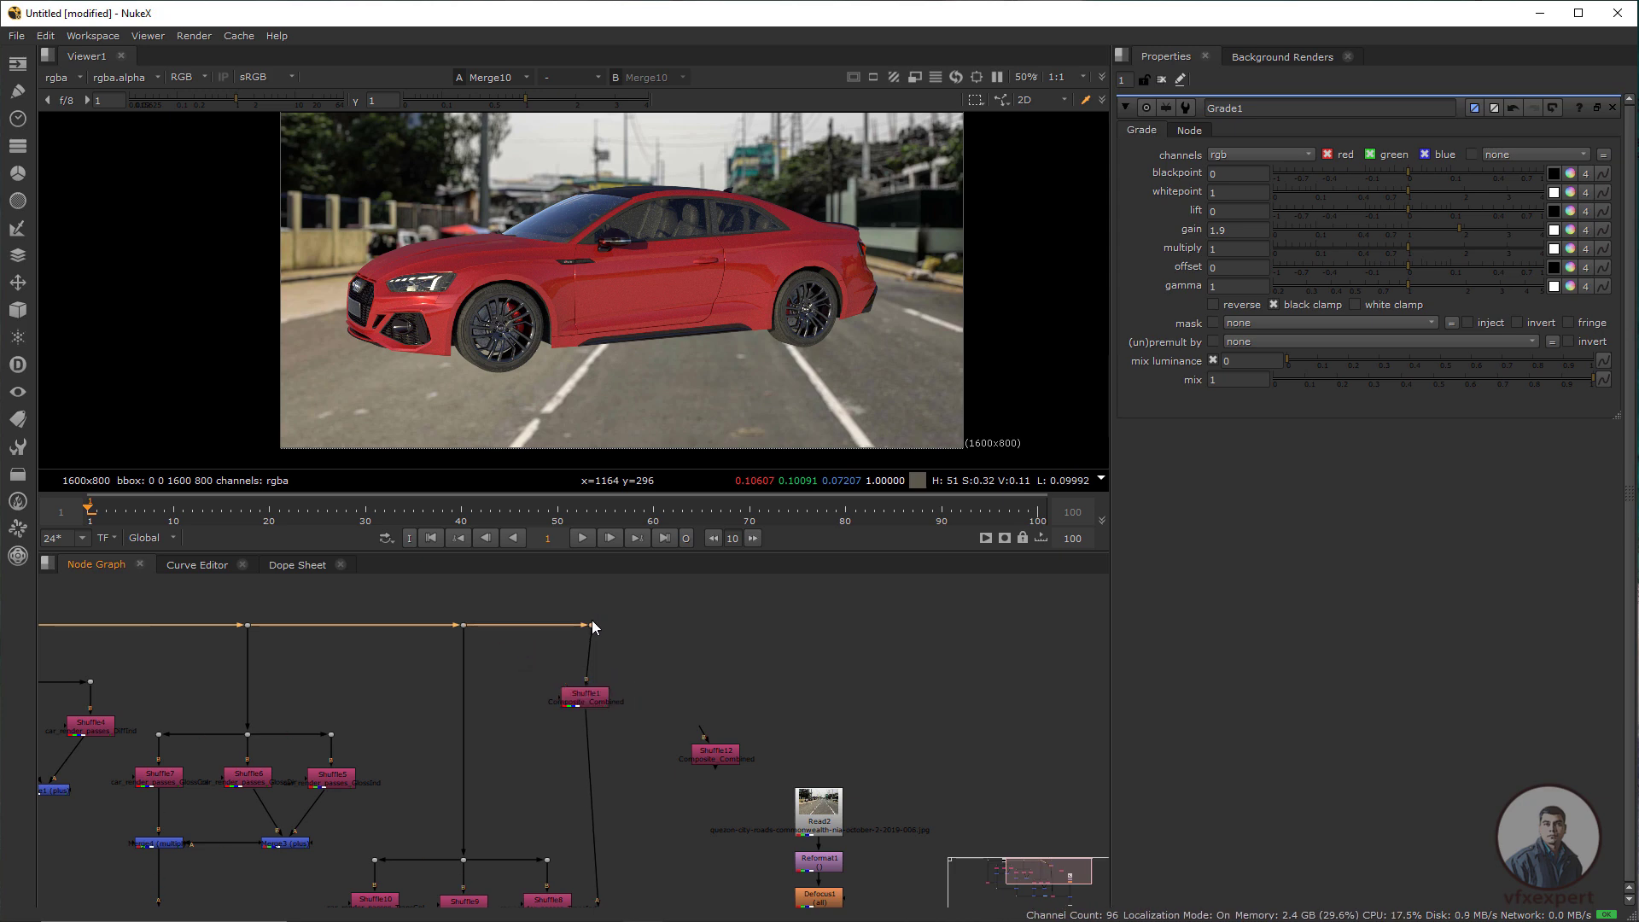
left_click_drag(715, 754, 585, 625)
left_click_drag(712, 709, 697, 722)
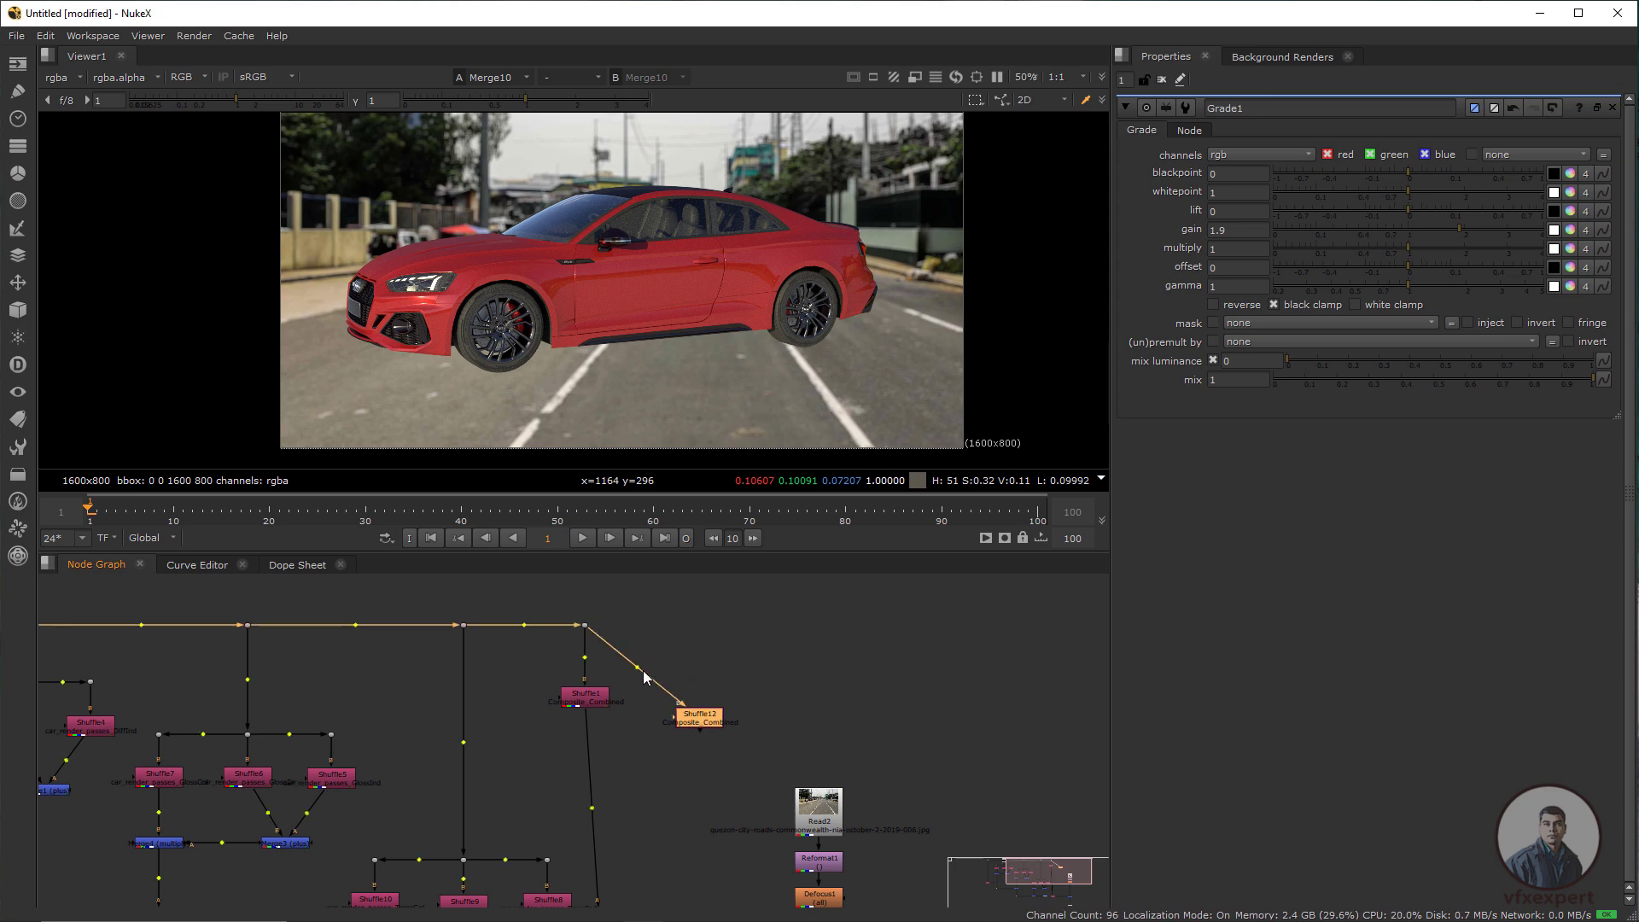
Route the duplicate Shuffle's input through a new Dot, view the Shuffle, and set its input layer to car_render_passes_Shadow_Catcher
left_click_drag(642, 666, 697, 625)
left_click_drag(712, 727, 704, 712)
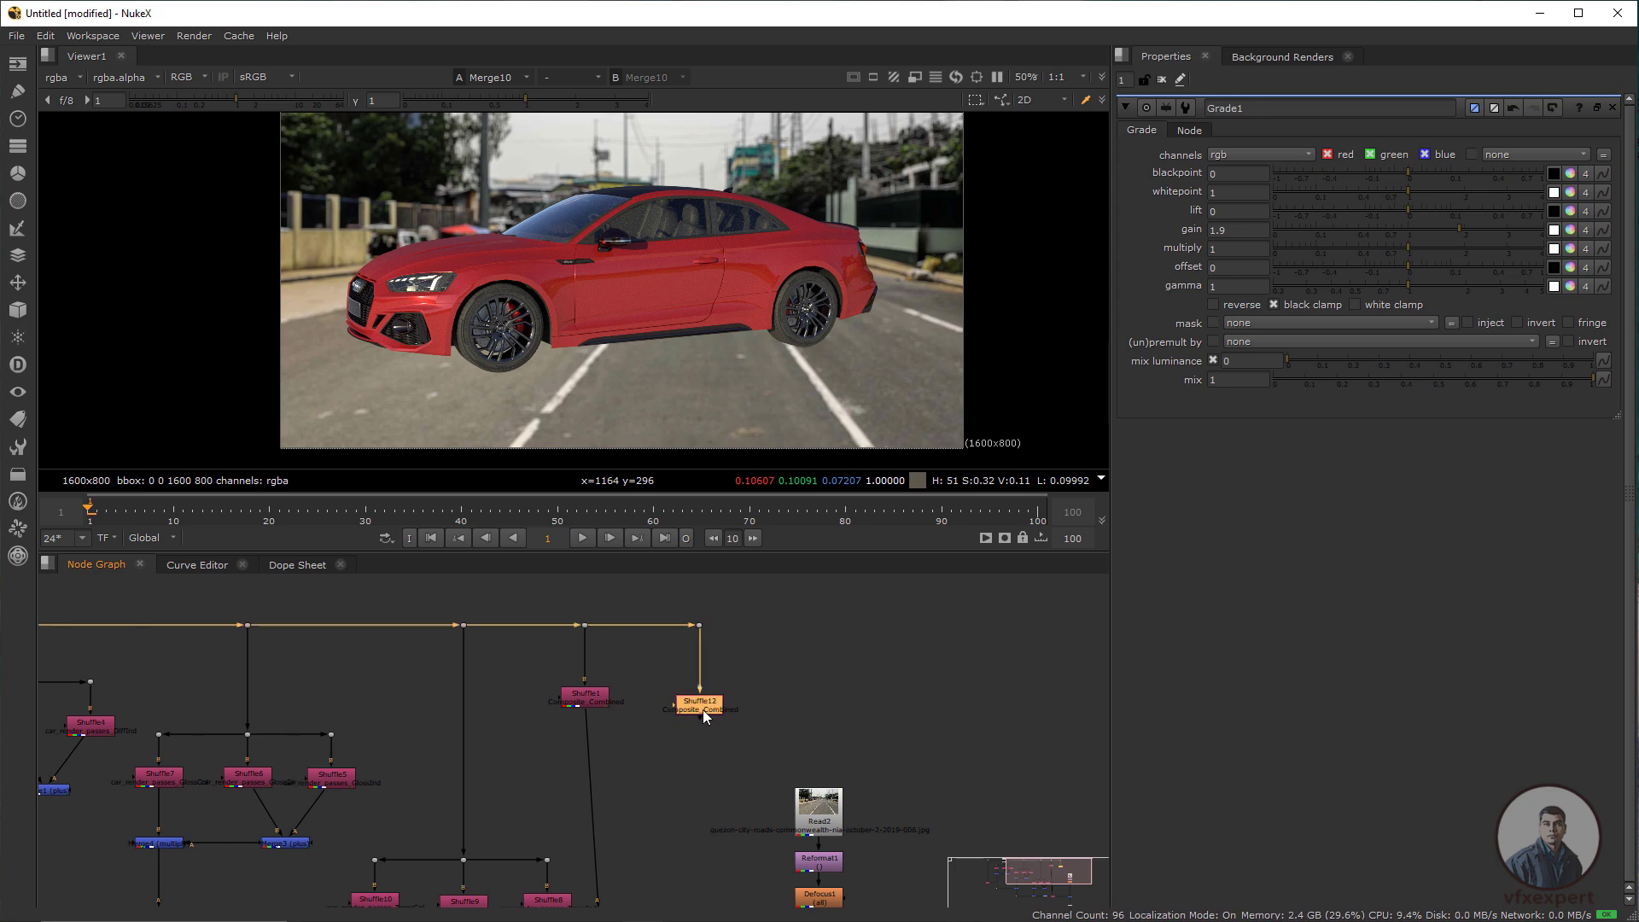
key("1")
double_click(705, 711)
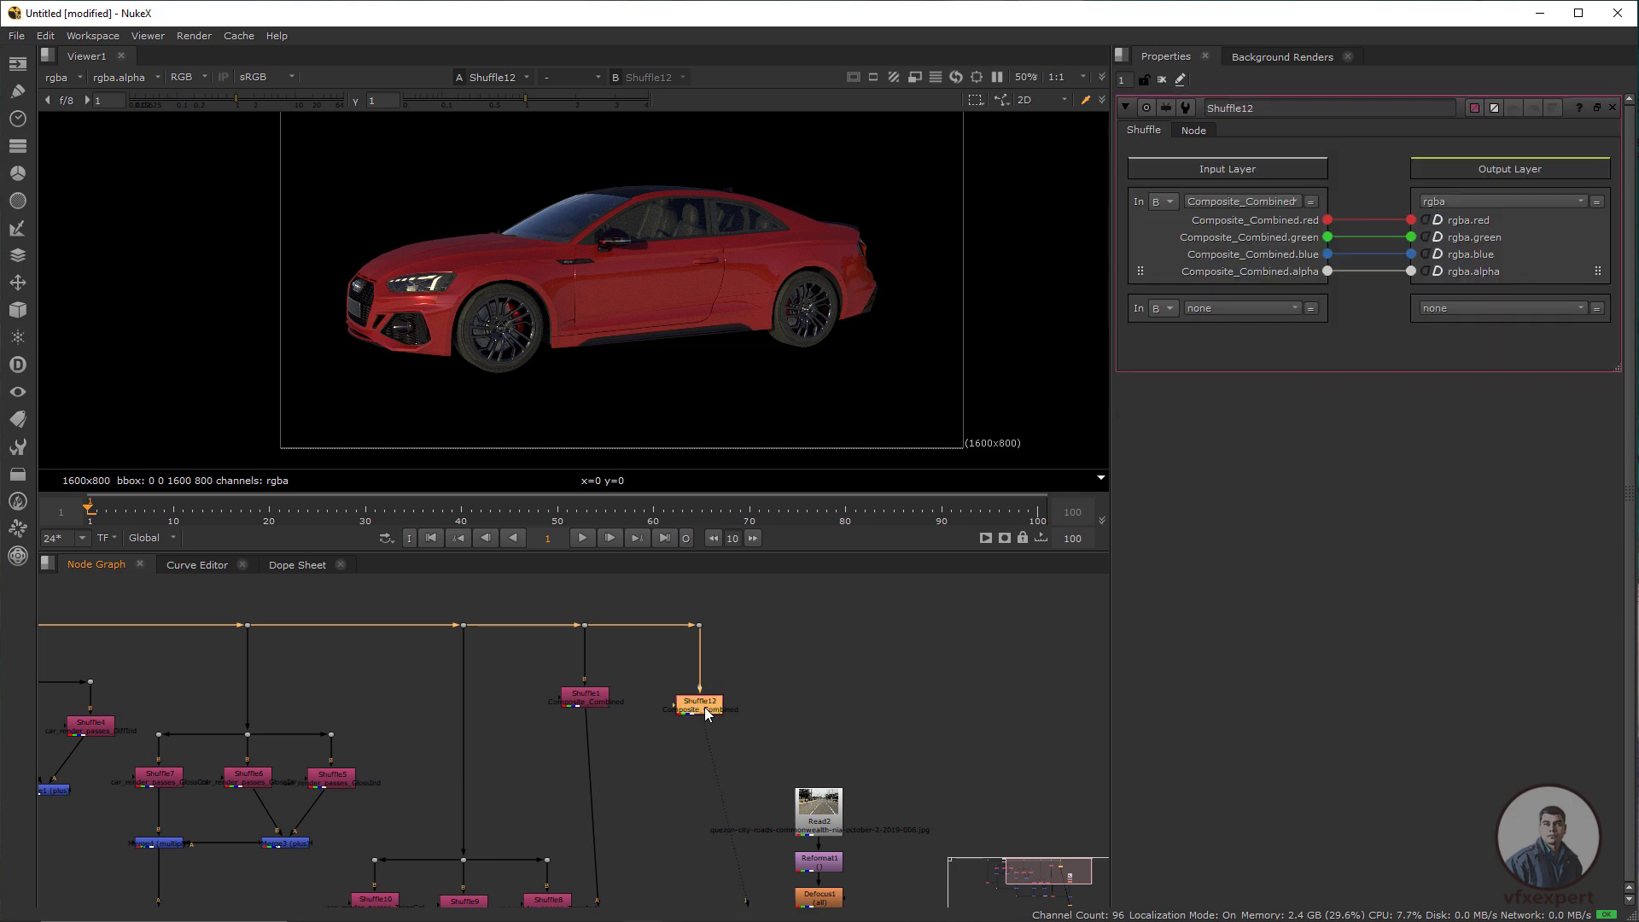
left_click(1242, 202)
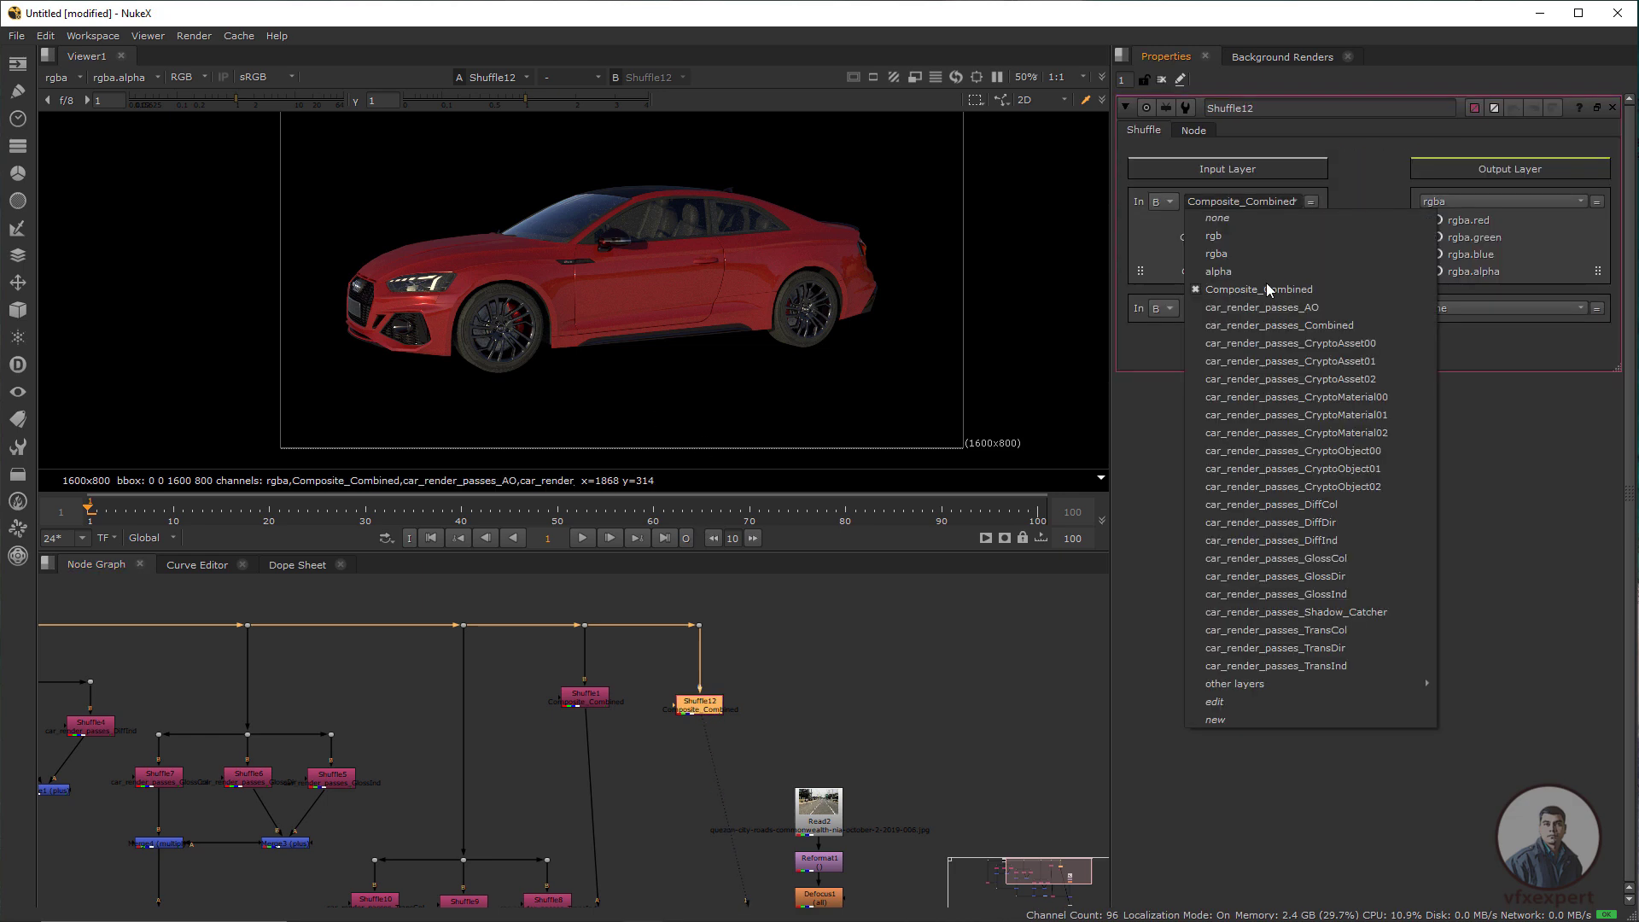
left_click(1345, 616)
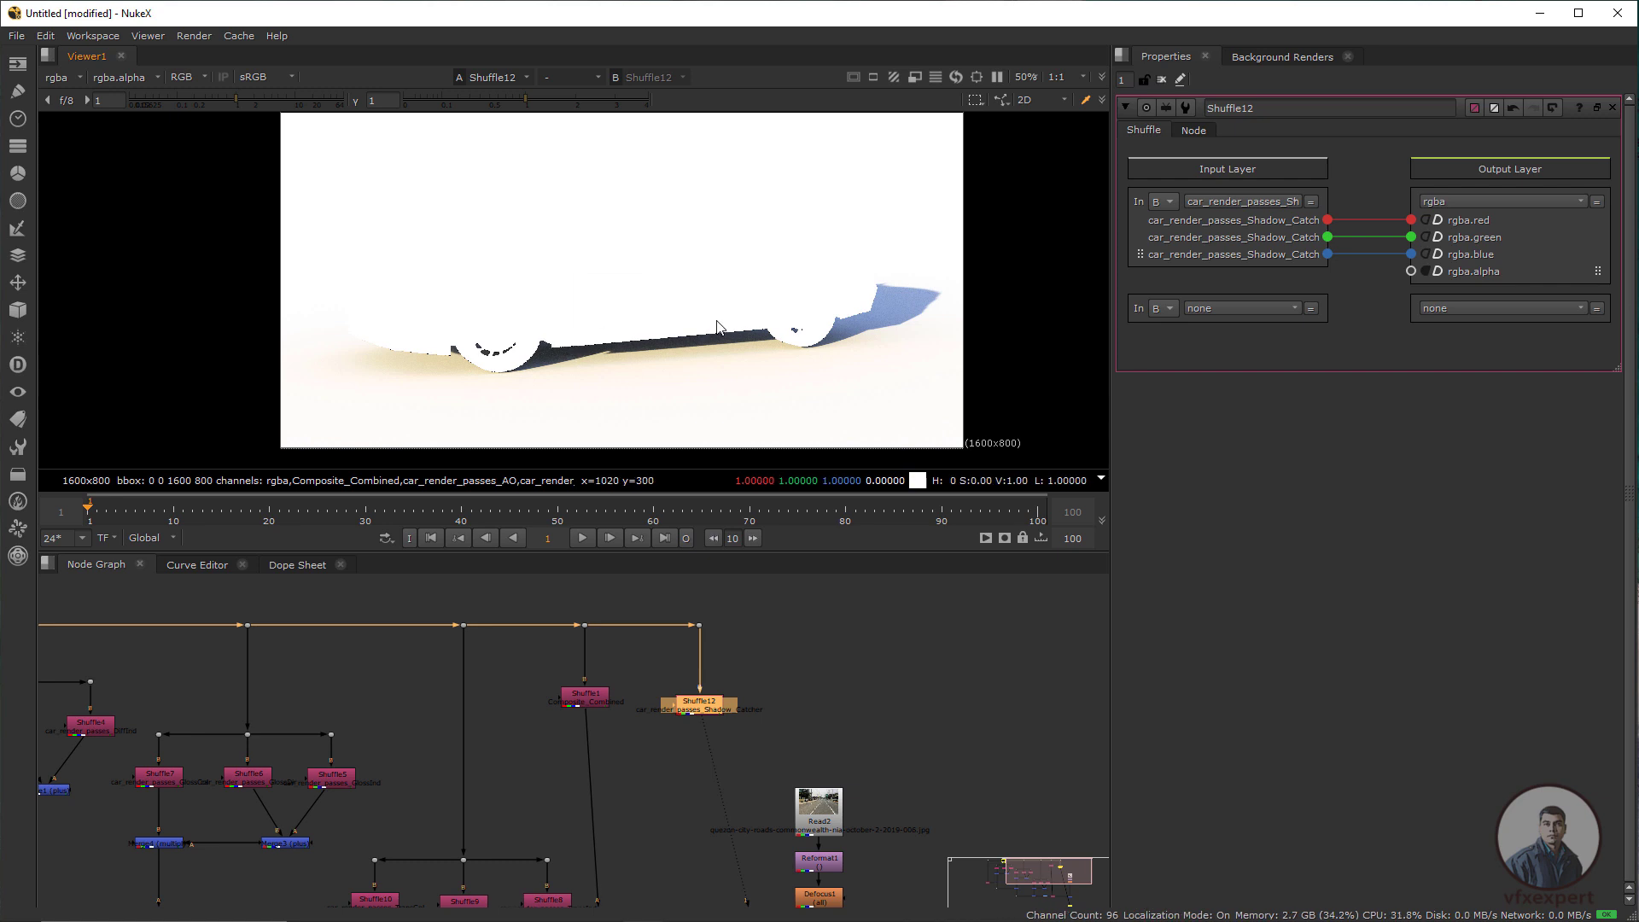
scroll(717, 323, "down", 2)
scroll(819, 348, "up", 2)
left_click_drag(830, 359, 755, 408)
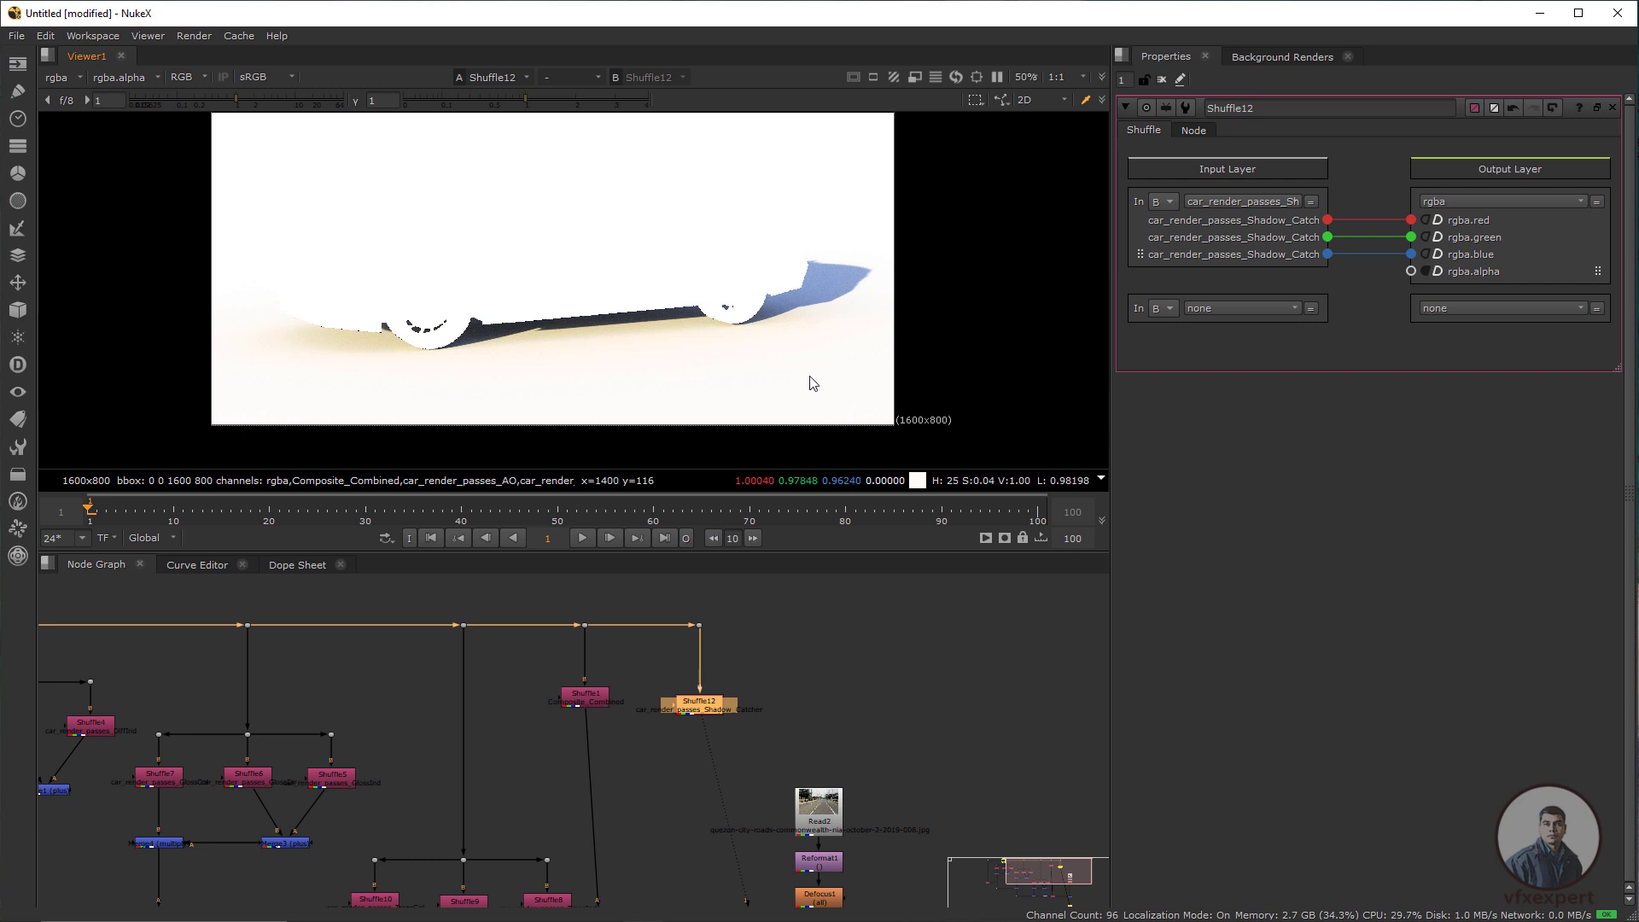
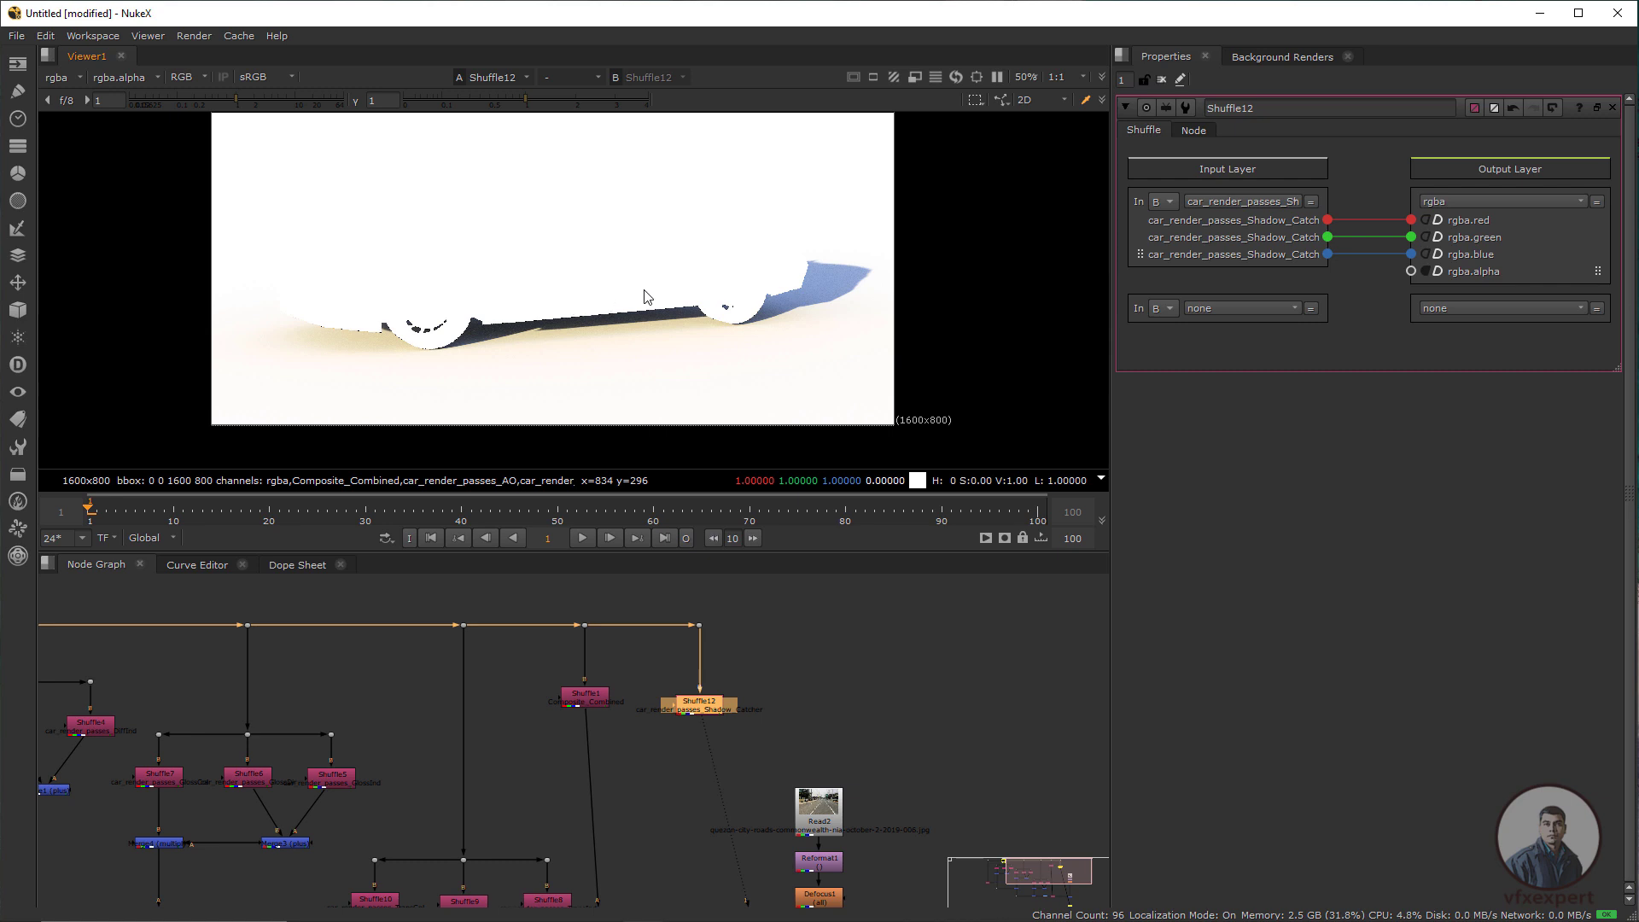
left_click_drag(746, 257, 564, 278)
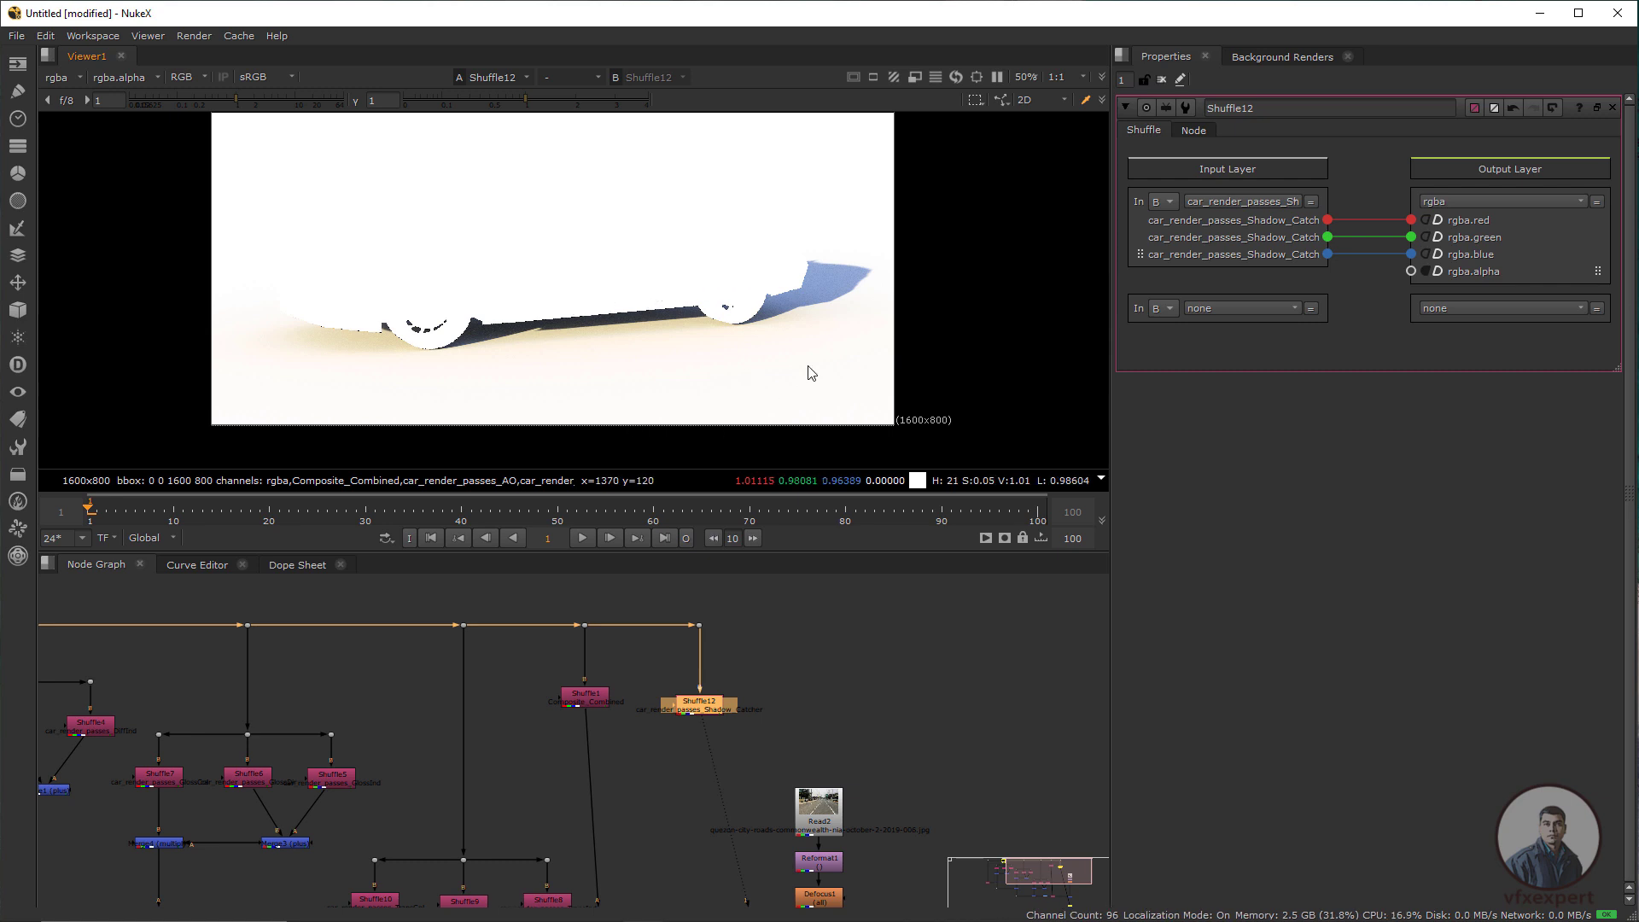
Move the Shadow_Catcher Shuffle down into the free space between the Copy node and the street background branch
left_click_drag(707, 703, 708, 709)
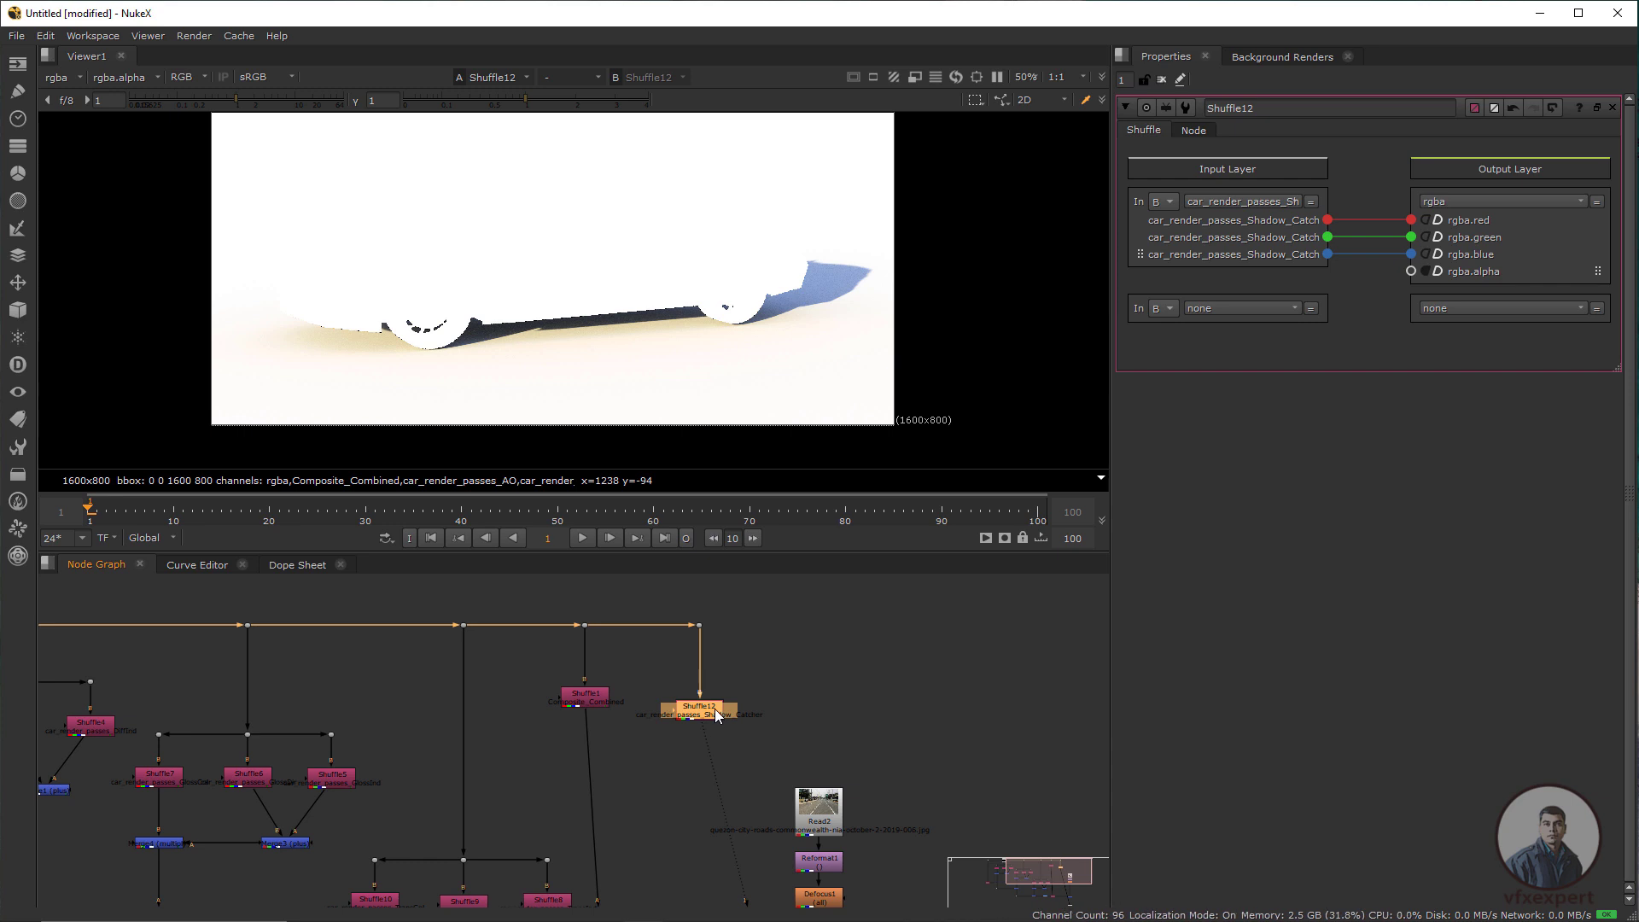
left_click_drag(715, 708, 714, 714)
left_click(753, 661)
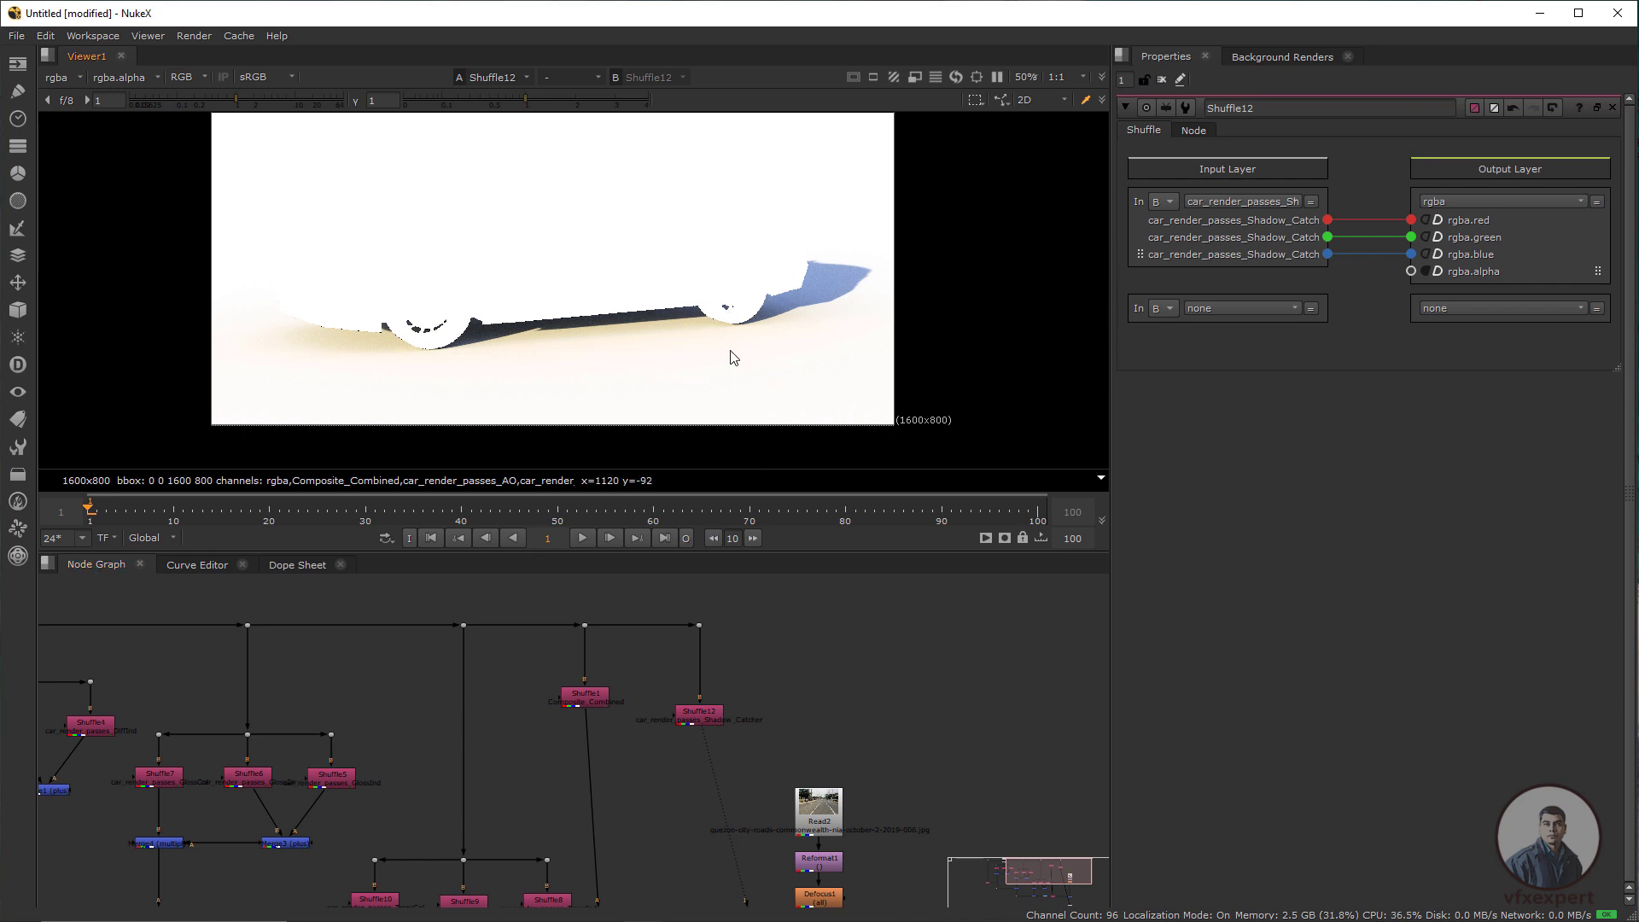
left_click_drag(703, 786, 634, 715)
left_click_drag(628, 645, 630, 852)
left_click_drag(806, 889, 756, 758)
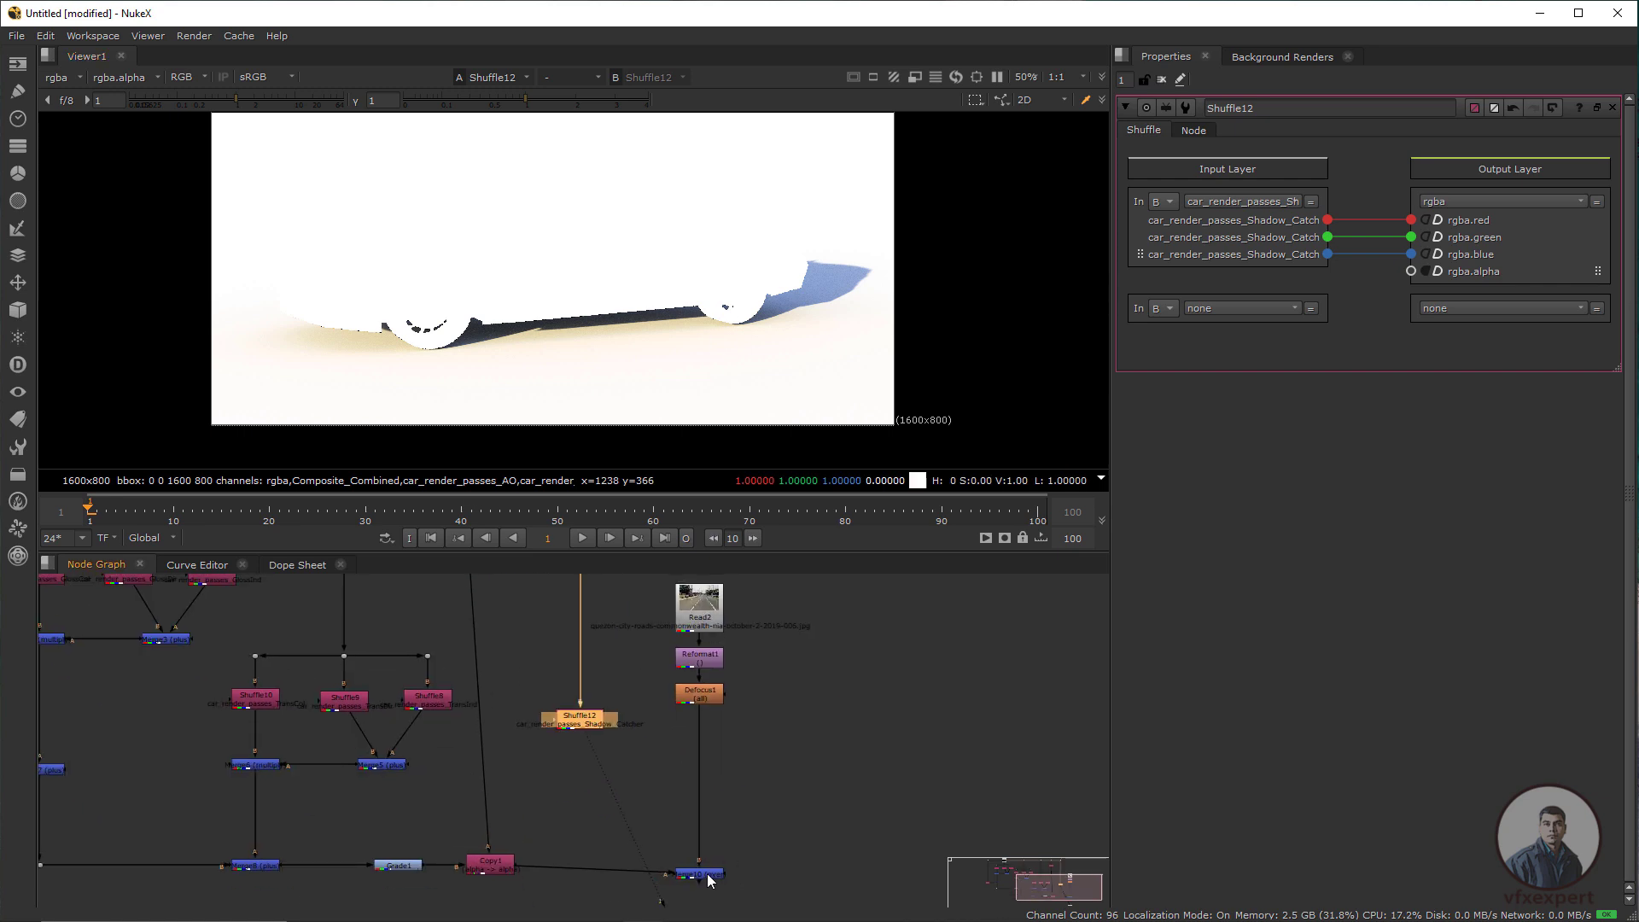
left_click(789, 811)
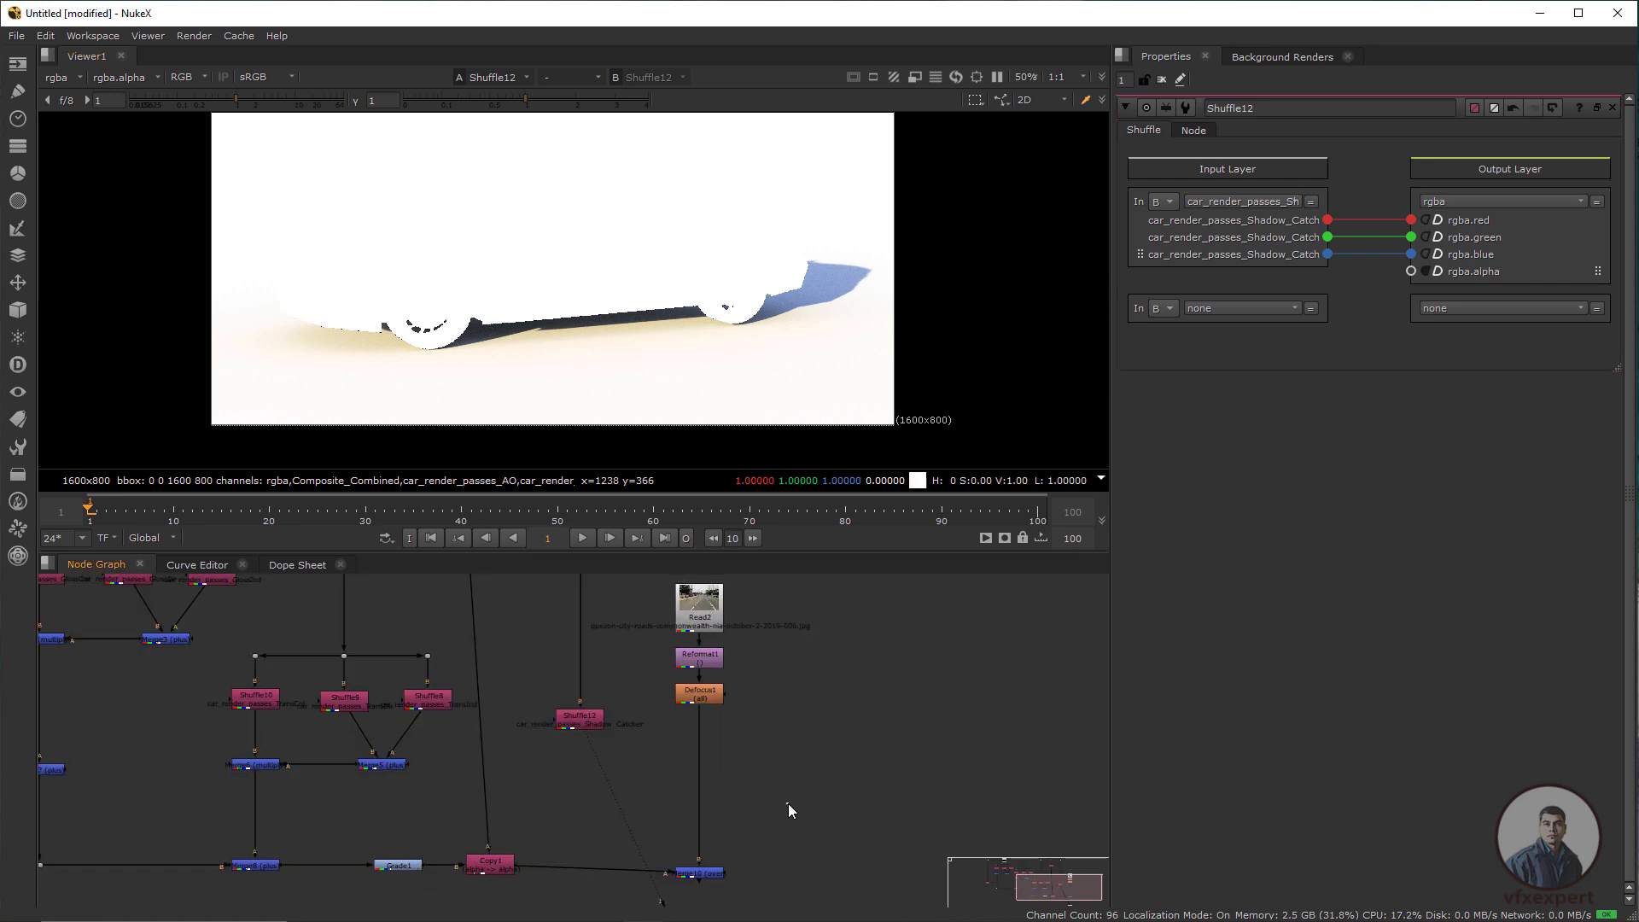
View the car-and-background Merge and level it with the Copy node
double_click(690, 870)
key("1")
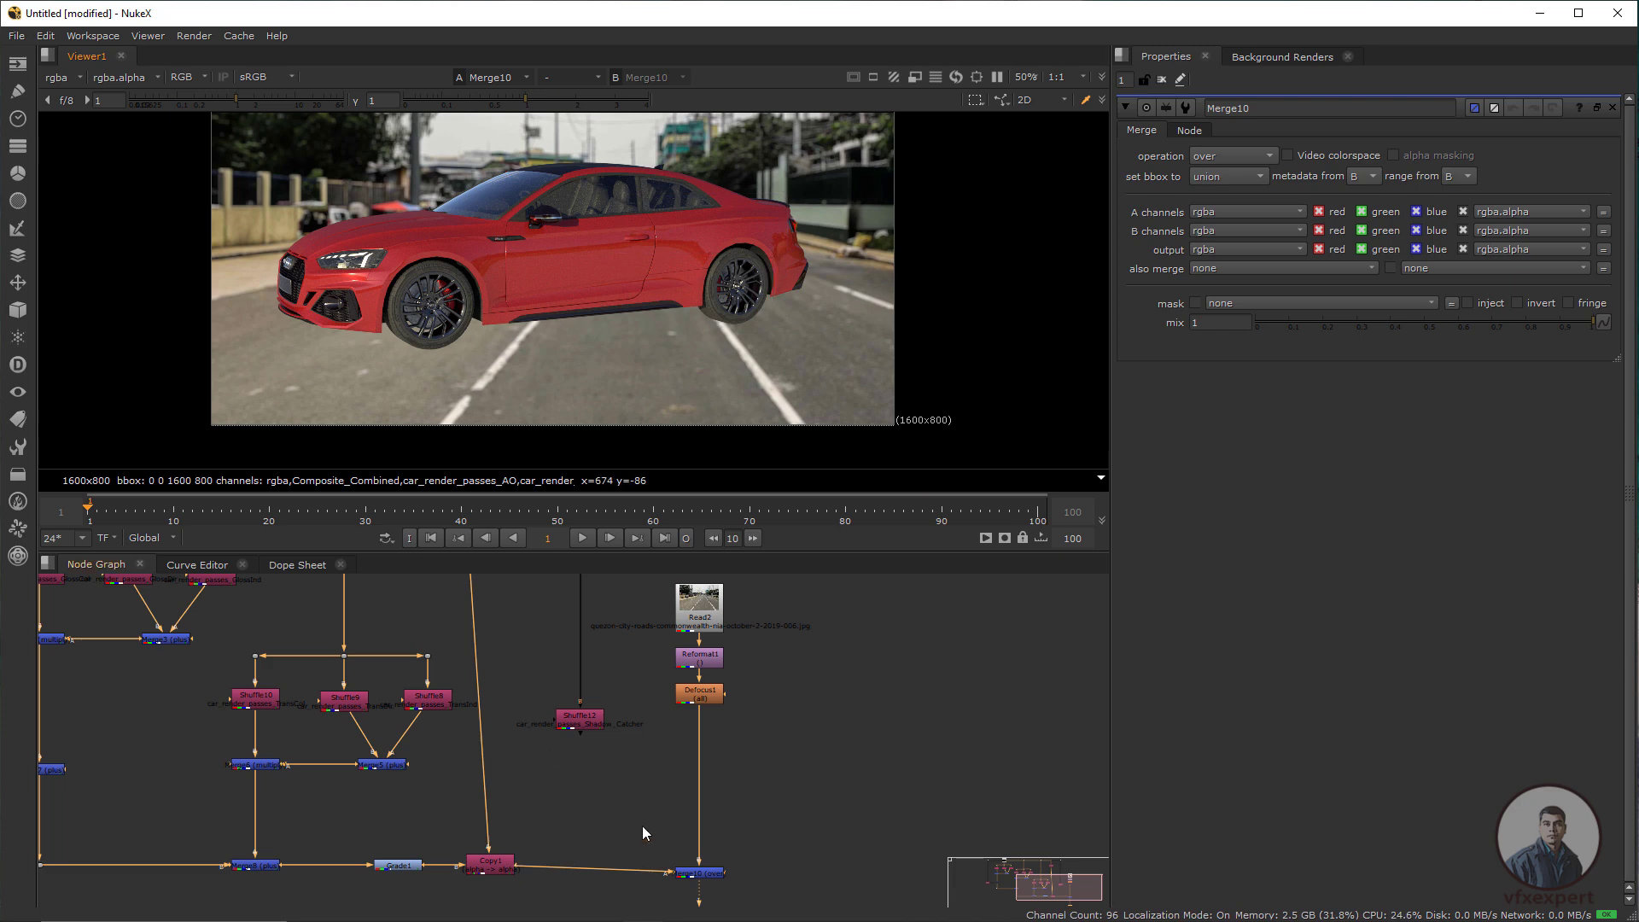
left_click_drag(642, 826, 673, 850)
mouse_move(623, 747)
left_mouse_down()
mouse_move(623, 803)
mouse_move(643, 754)
left_mouse_up()
scroll(638, 811, "up", 2)
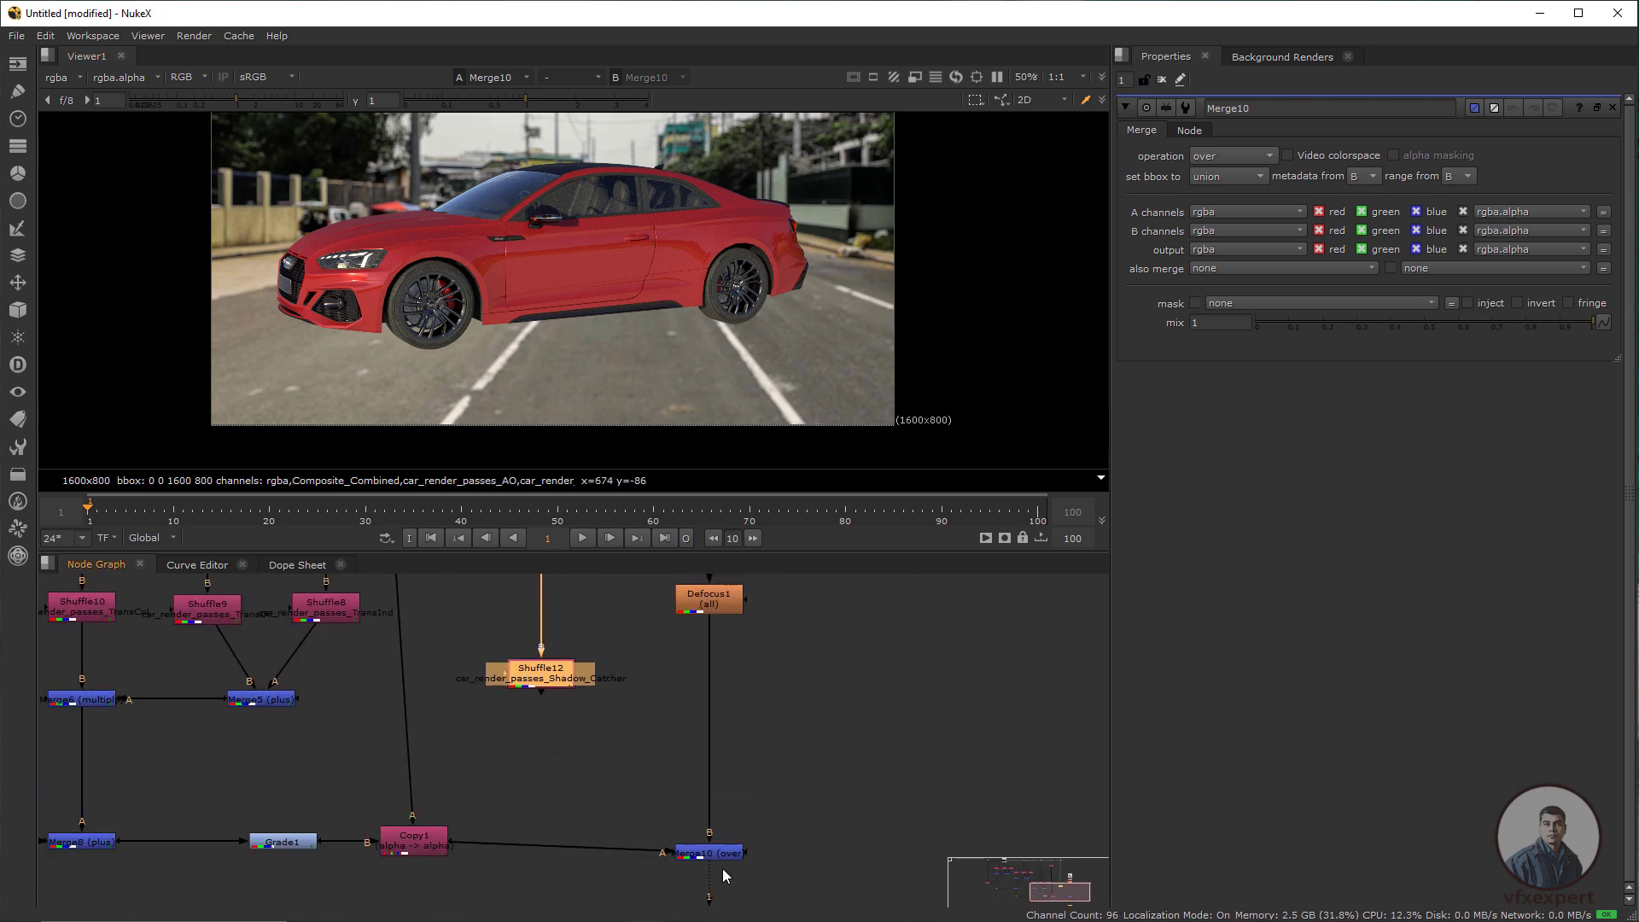
left_click_drag(721, 850, 720, 841)
Insert a Merge below the background's Defocus, connect the Shadow_Catcher Shuffle to its A input, and set its operation to multiply
left_click(655, 737)
key("m")
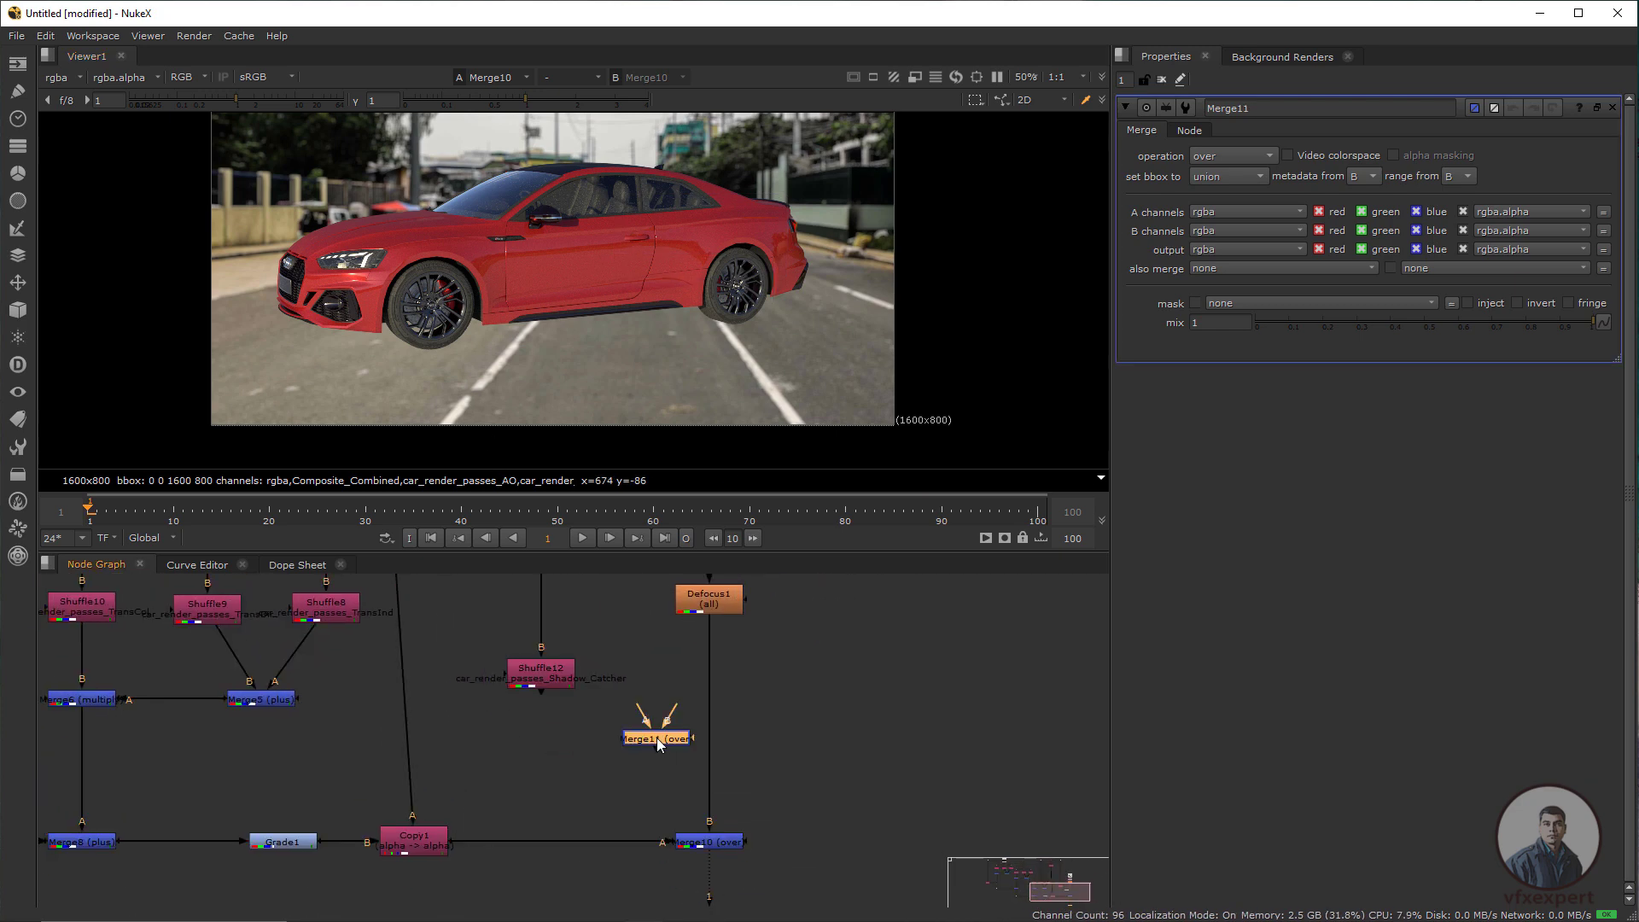
left_click_drag(669, 777, 544, 739)
left_click(710, 732)
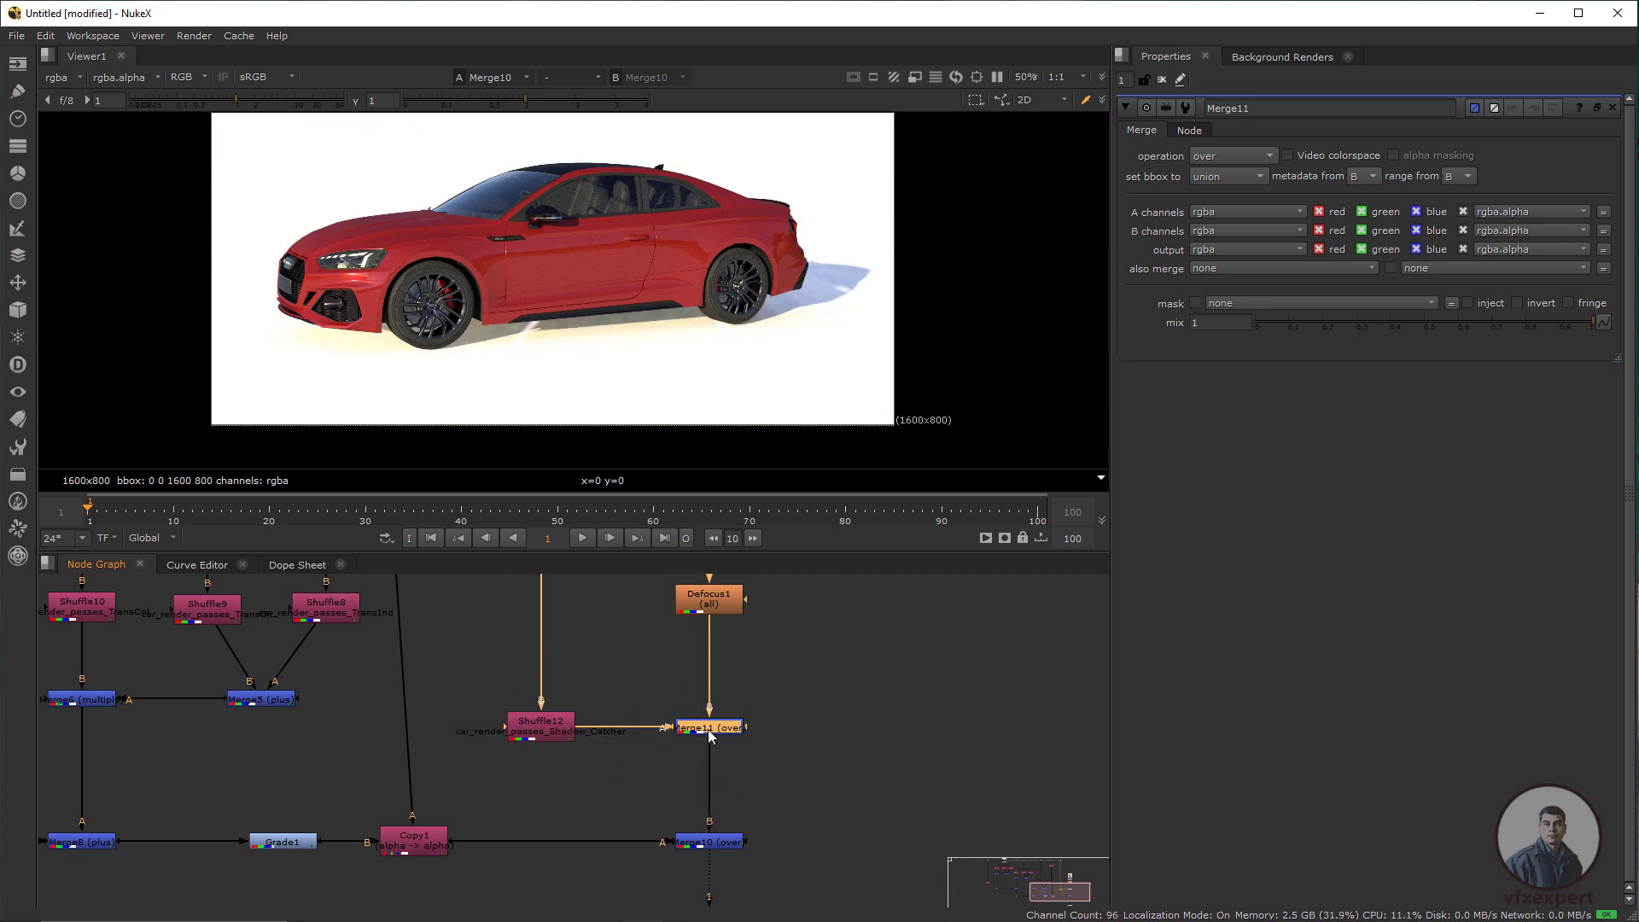
left_click(1220, 157)
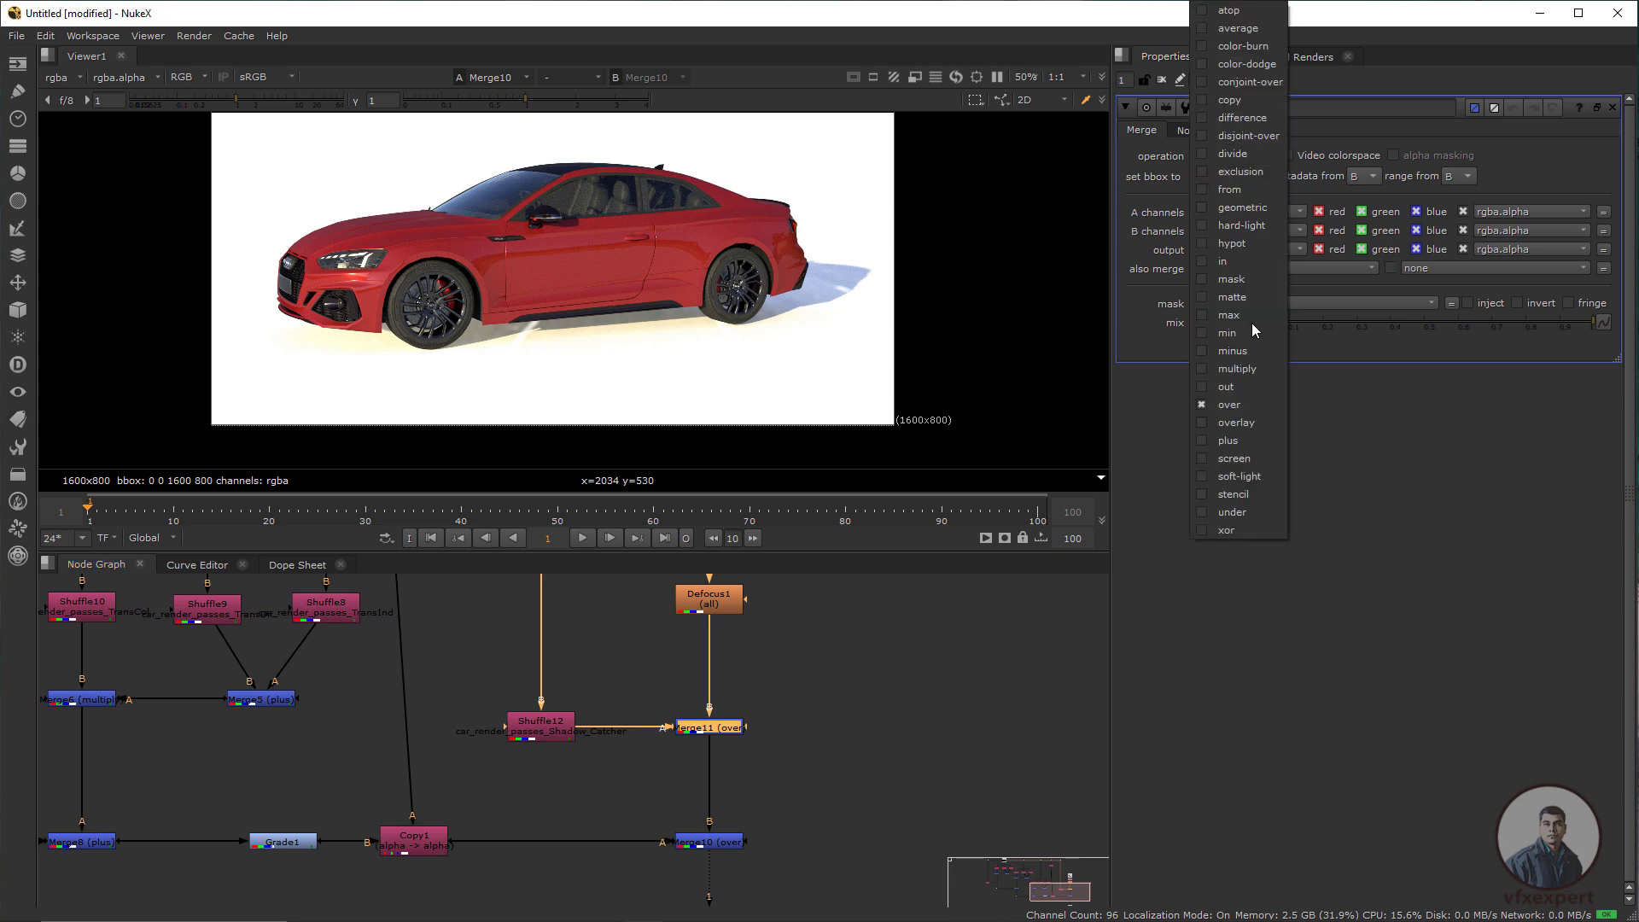
left_click(1237, 368)
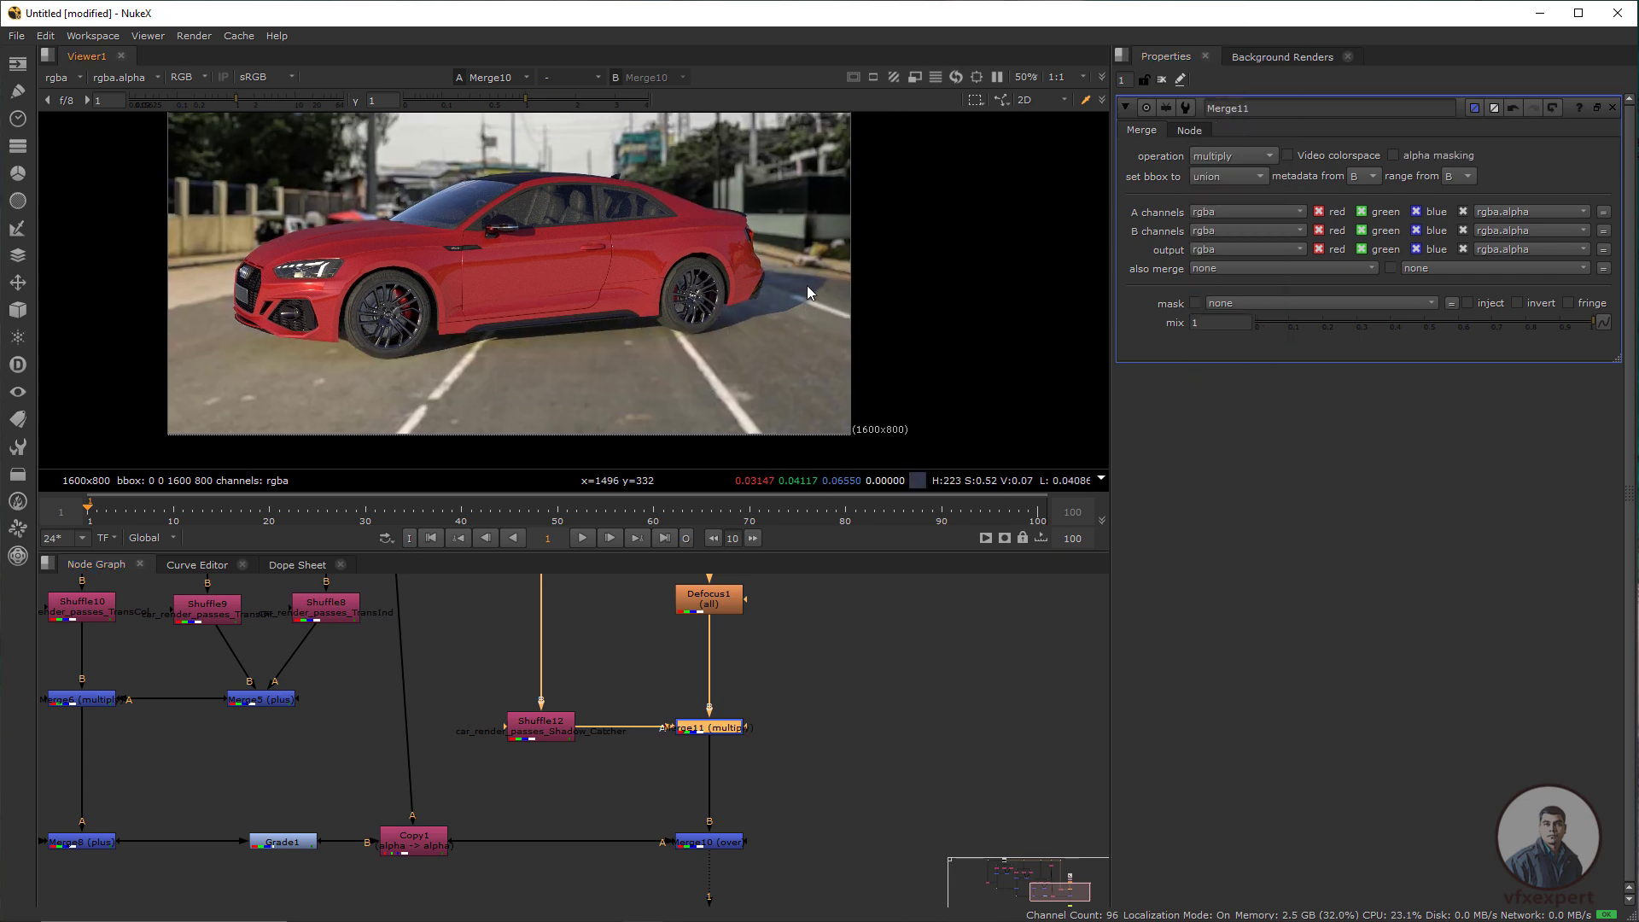
Examine the multiplied shadow behind the car and try out the shadow Merge's mix
left_click_drag(809, 275, 765, 386)
left_click(811, 316, "ctrl")
scroll(750, 652, "down", 2)
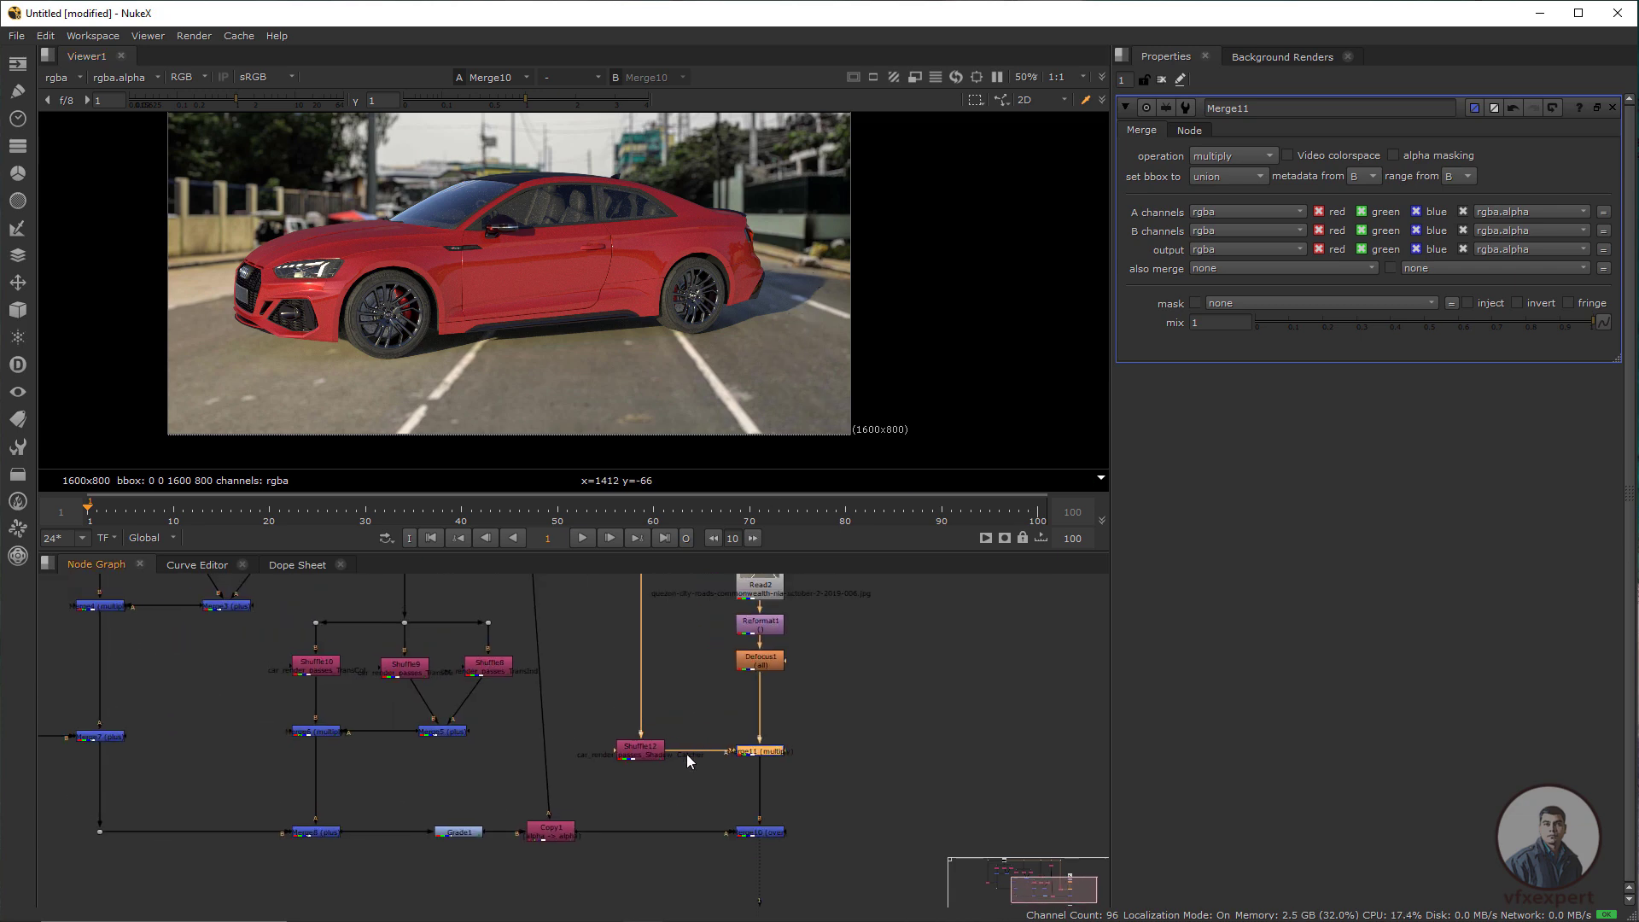
left_click(640, 748)
scroll(817, 302, "up", 2)
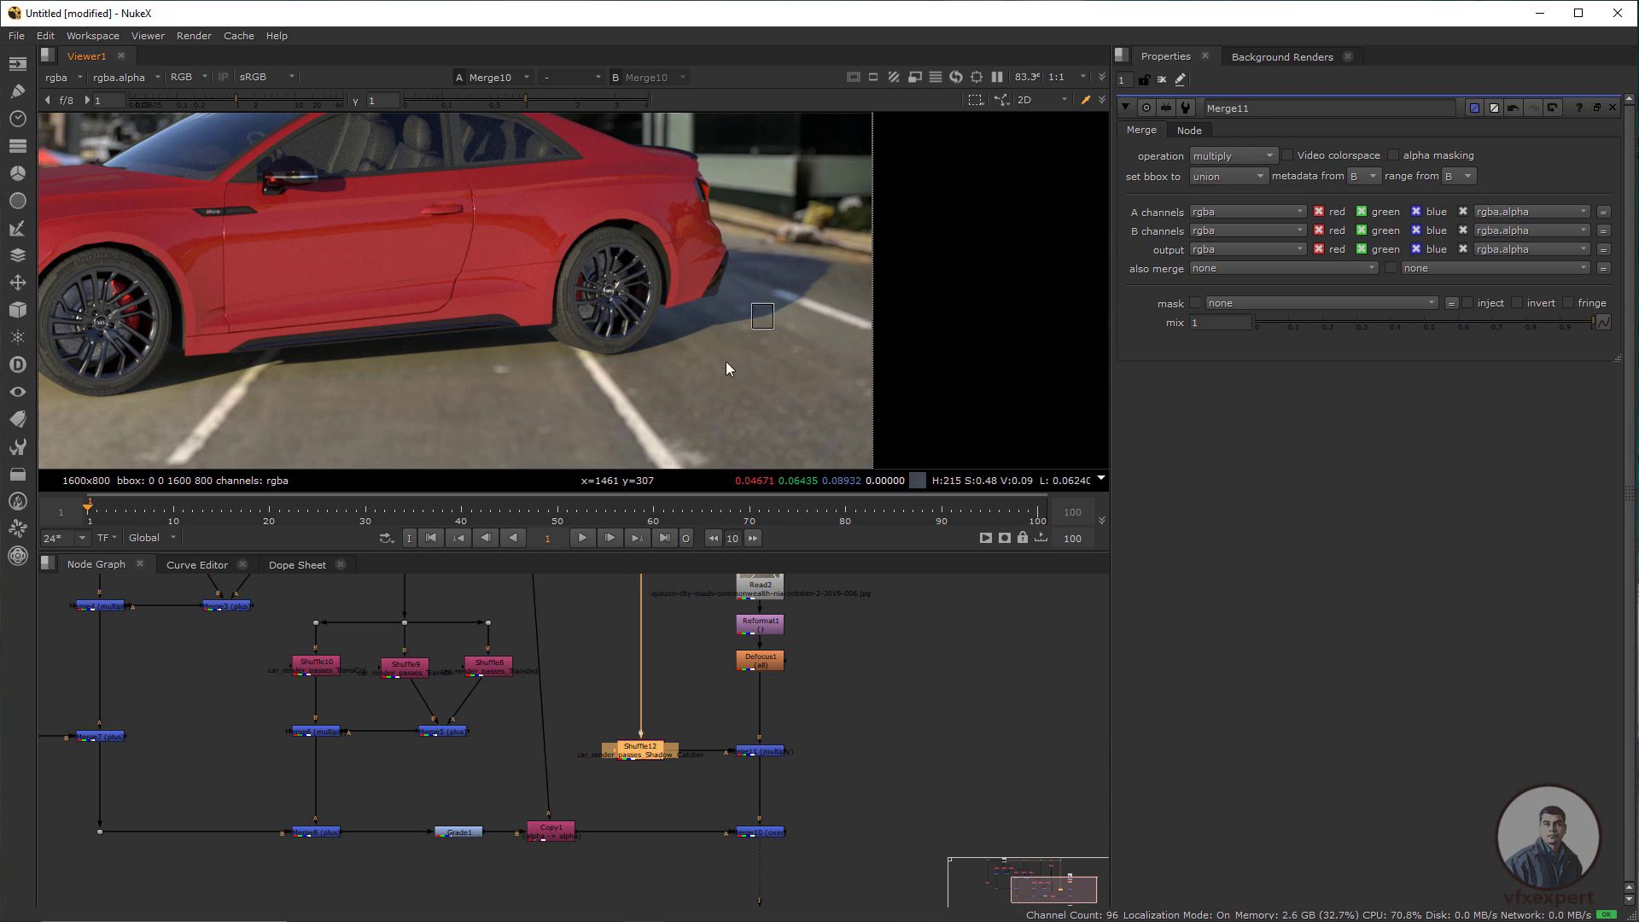
left_click(778, 725)
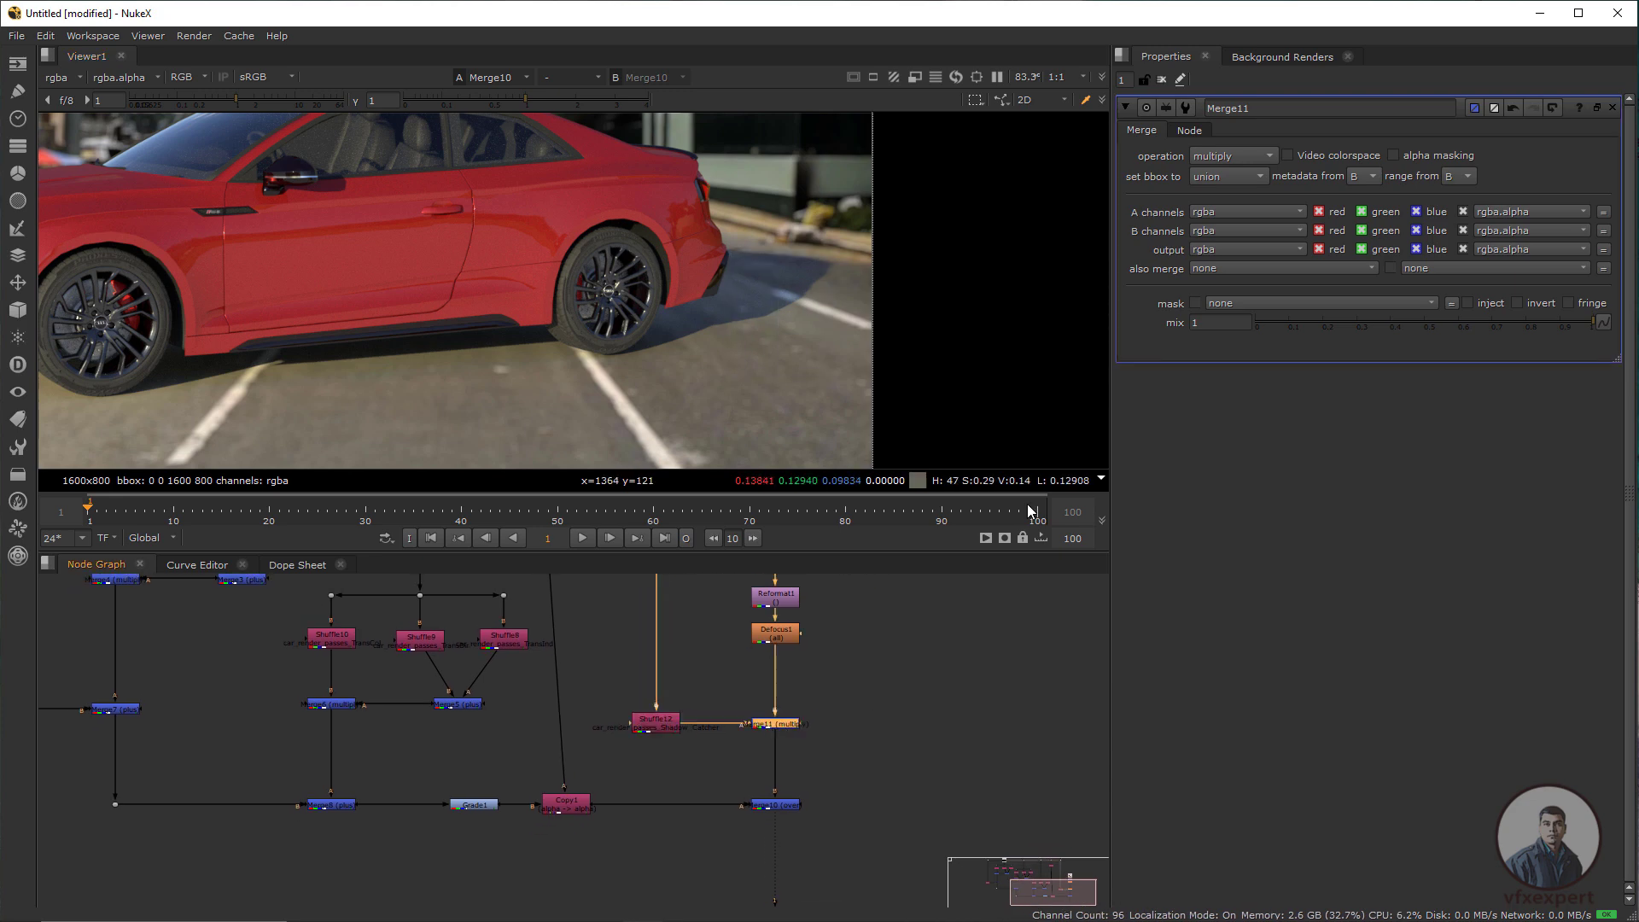
mouse_move(1584, 321)
left_mouse_down()
mouse_move(1285, 322)
mouse_move(1586, 314)
left_mouse_up()
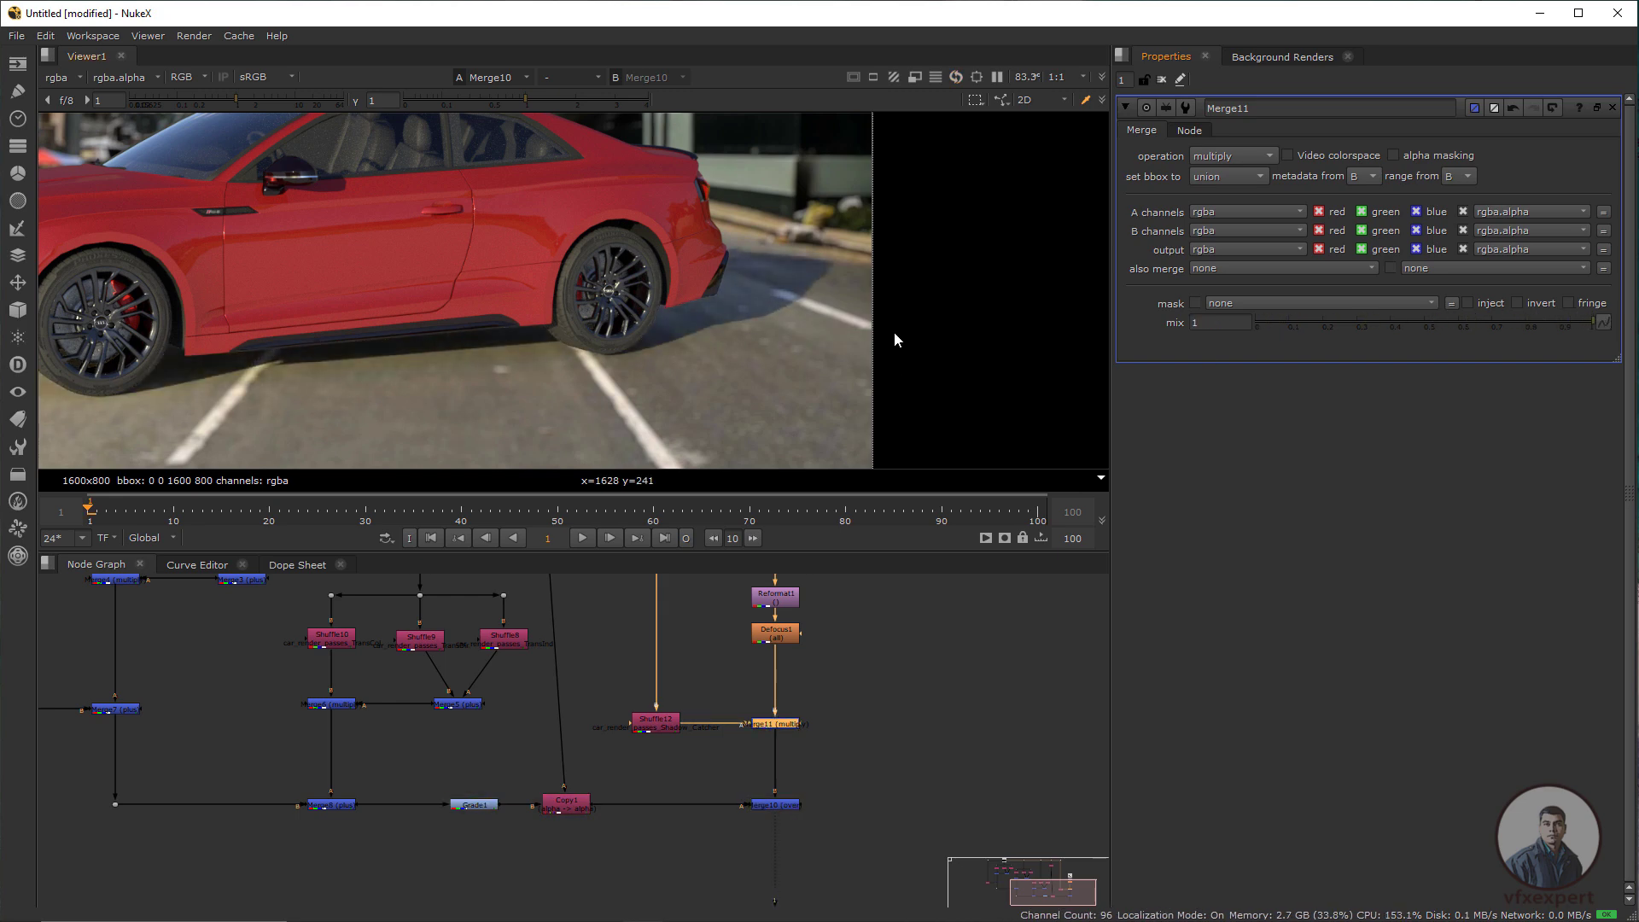
Insert a Blur node between the Shadow_Catcher Shuffle and the multiply Merge, and lower the Merge to line up with it
left_click(654, 726)
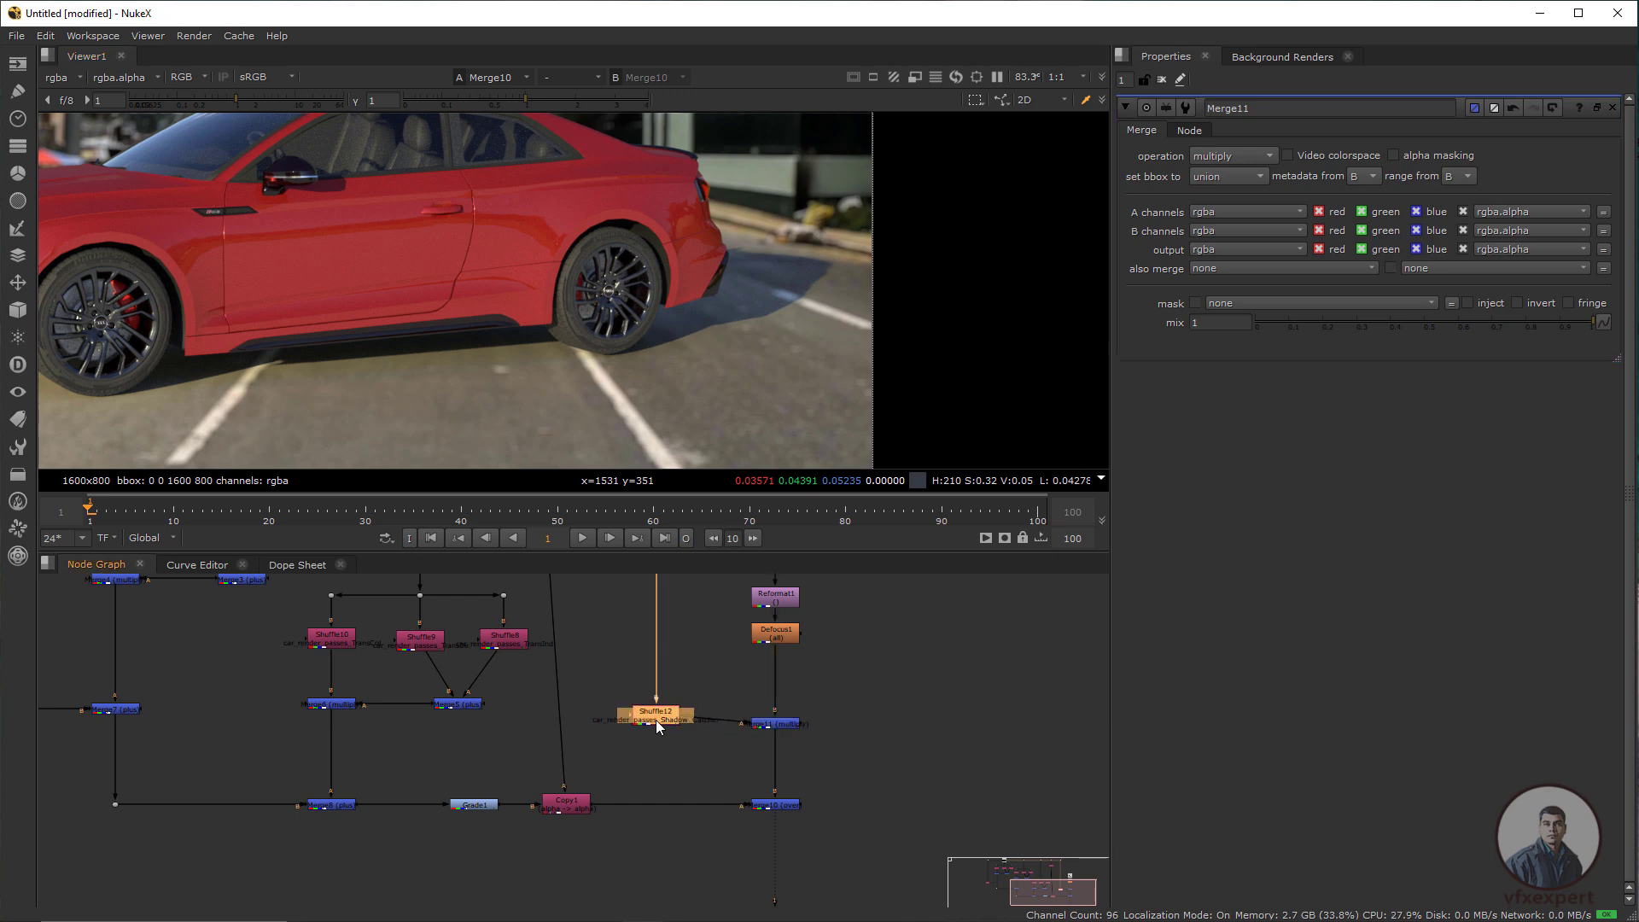
left_click(720, 672)
key("b")
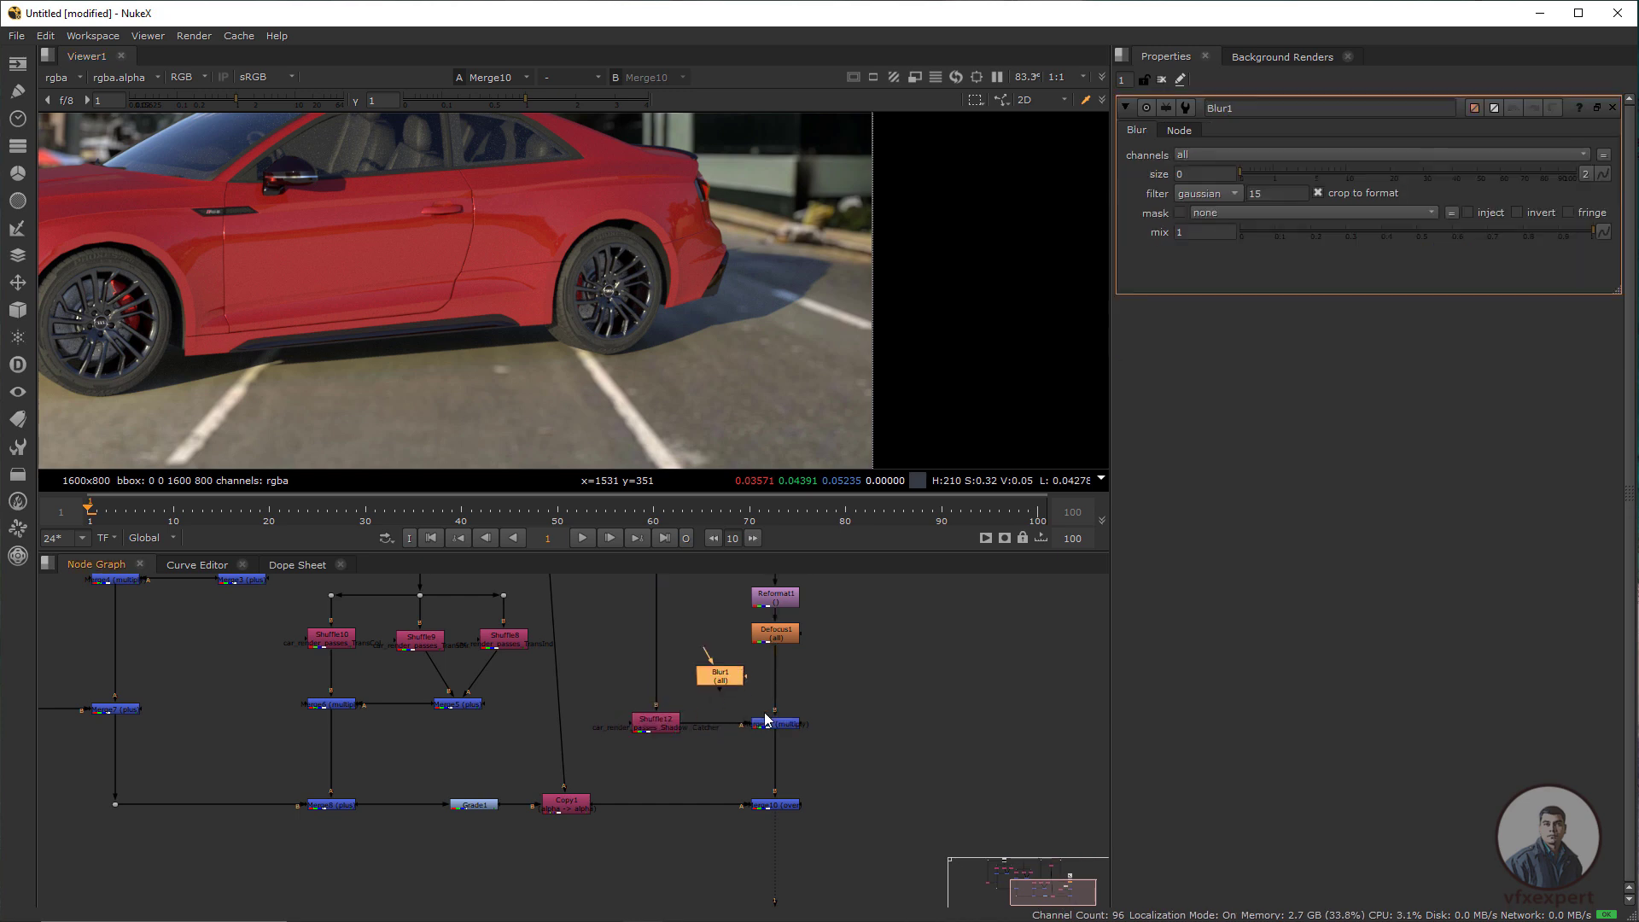
left_click(775, 722)
left_click_drag(711, 674, 651, 751)
left_click_drag(774, 734, 773, 760)
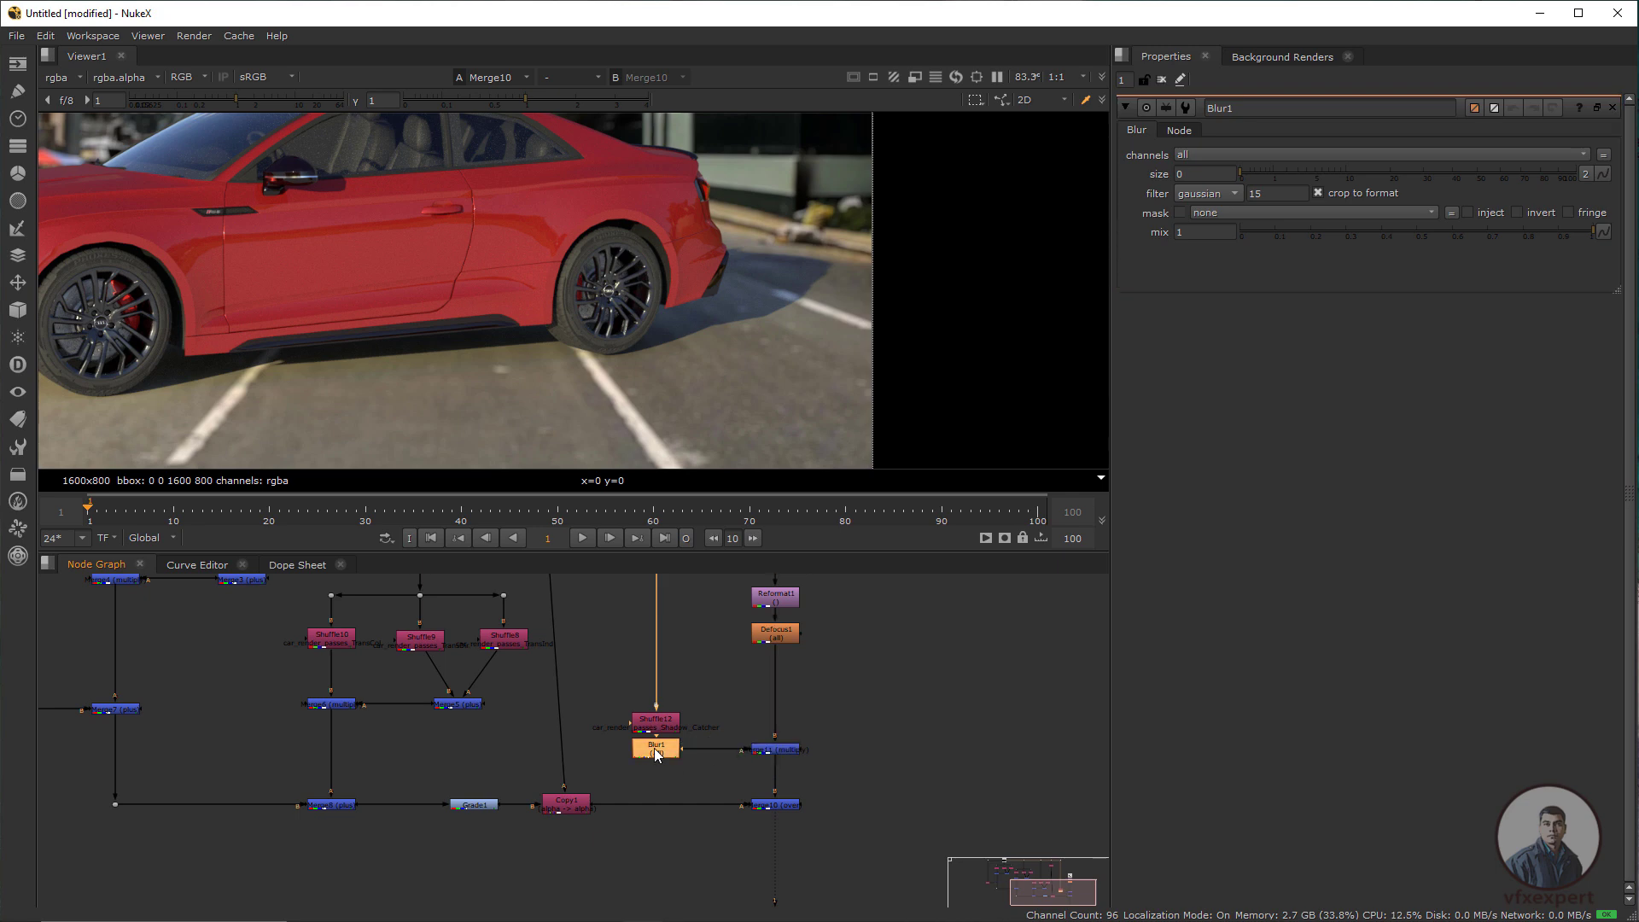
Set the shadow Blur's size to 6.8 and check the softened shadow around the car
scroll(827, 325, "down", 2)
left_click_drag(1244, 173, 1301, 172)
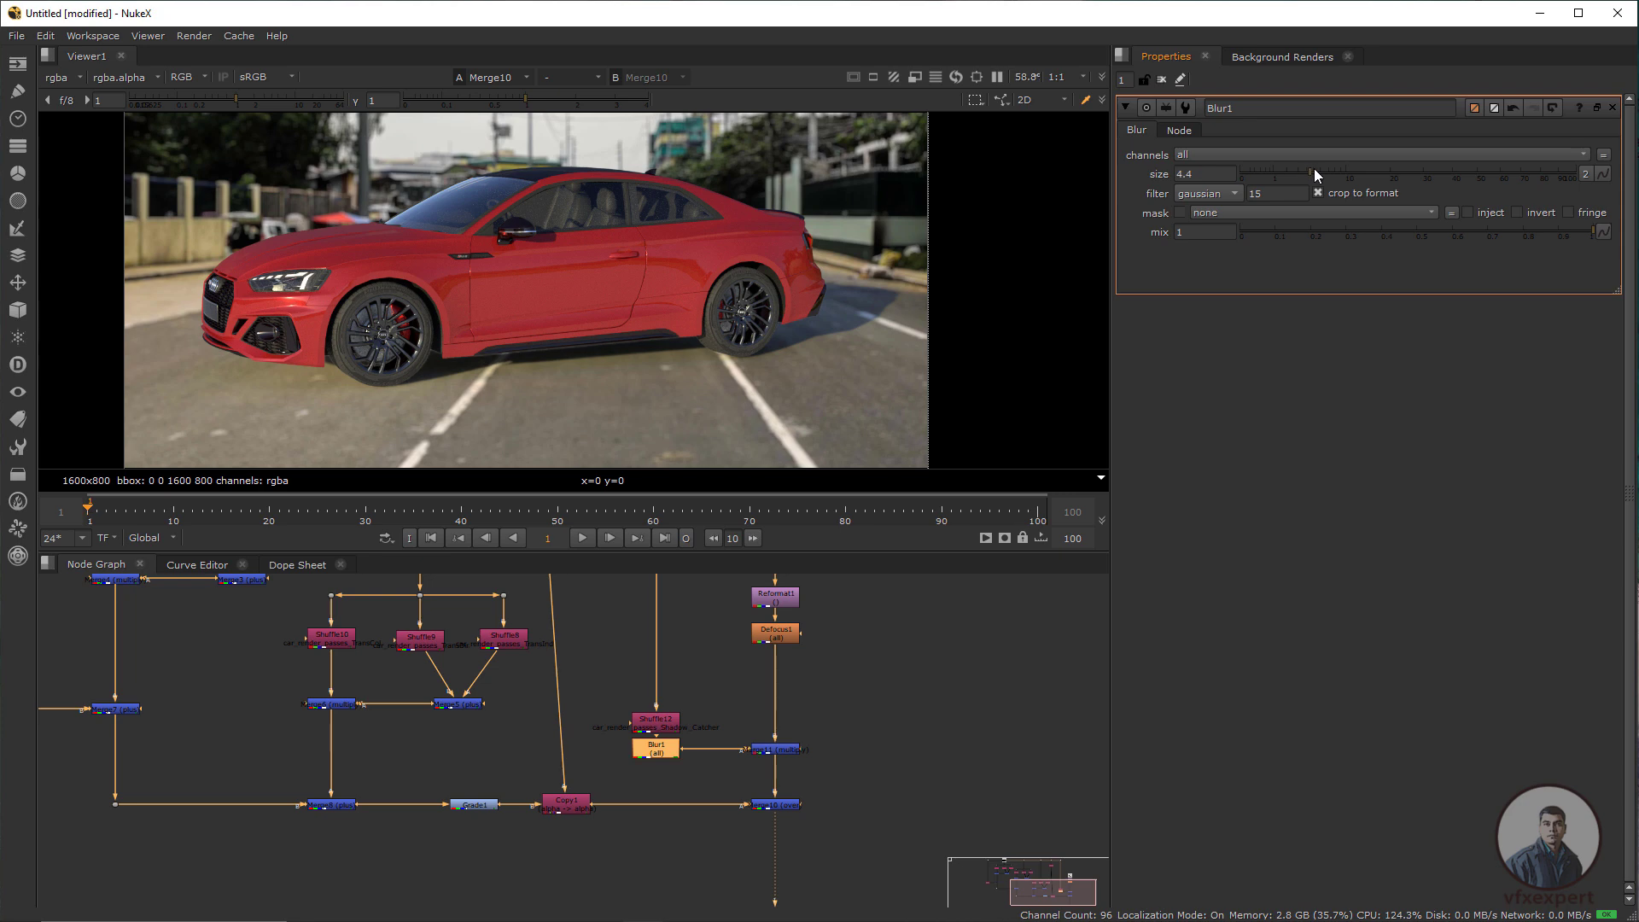
scroll(571, 340, "up", 2)
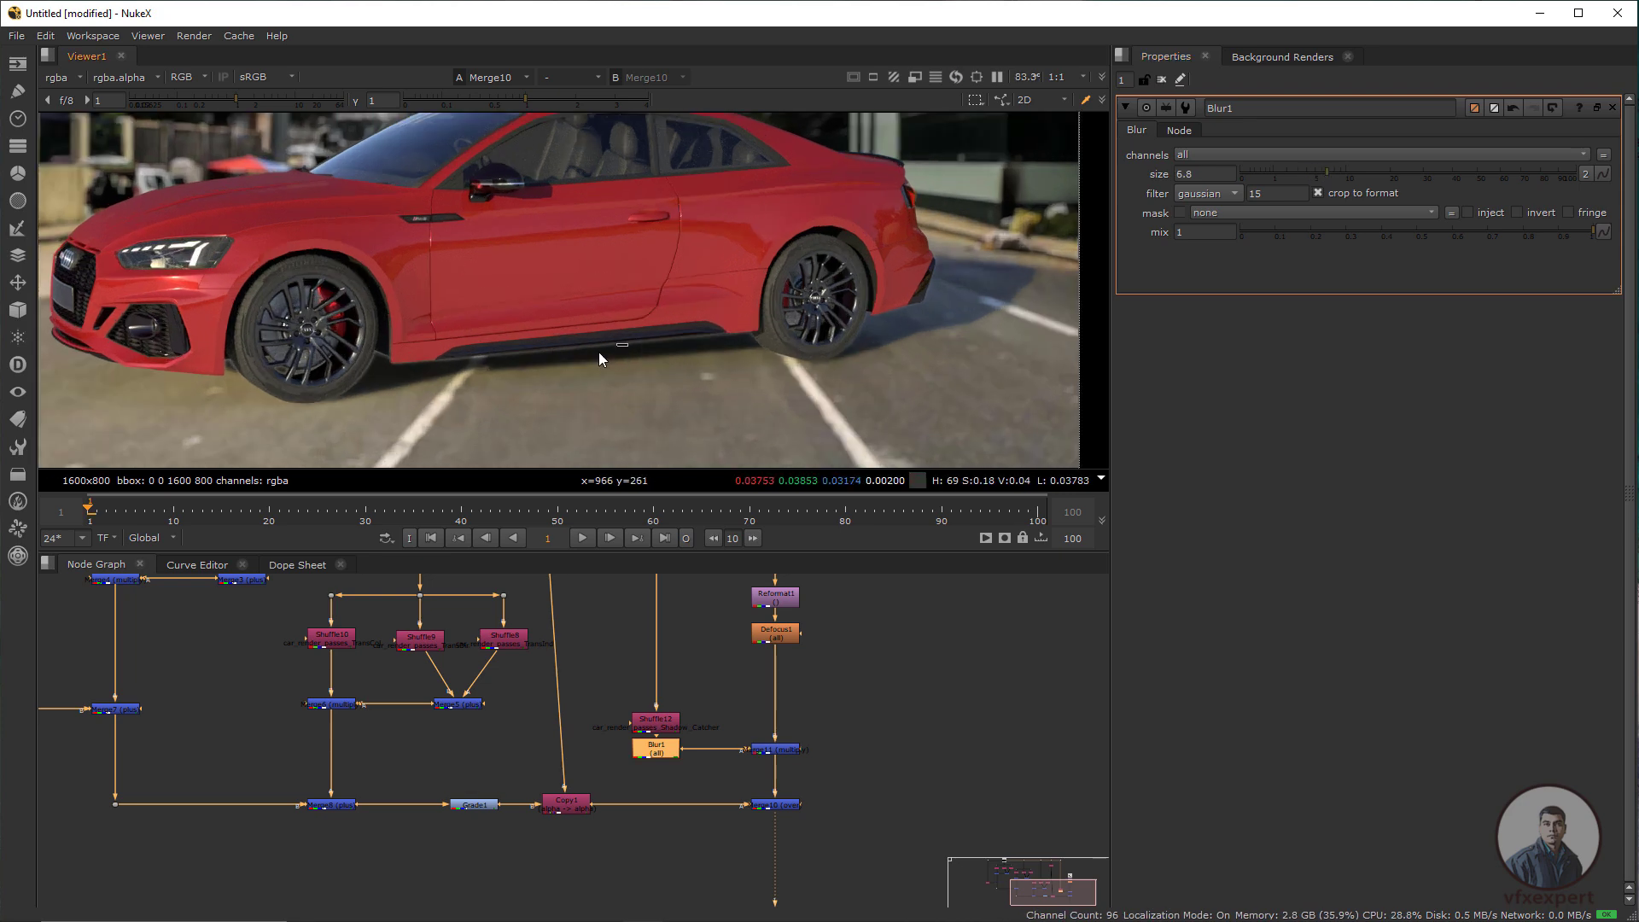
scroll(726, 348, "down", 2)
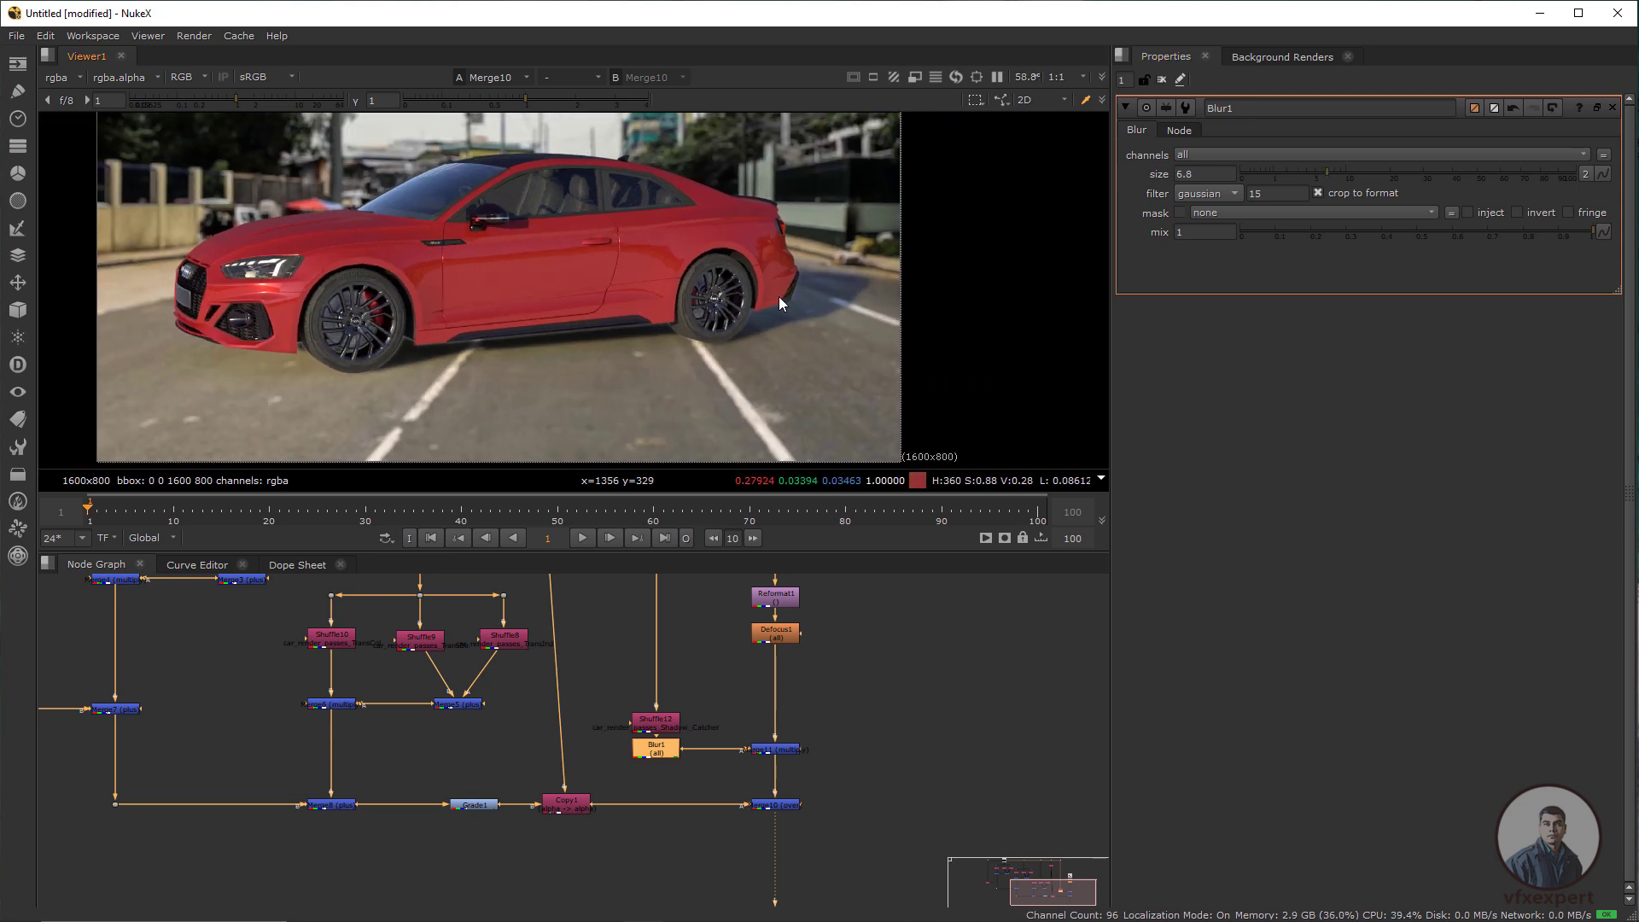
left_click(744, 759)
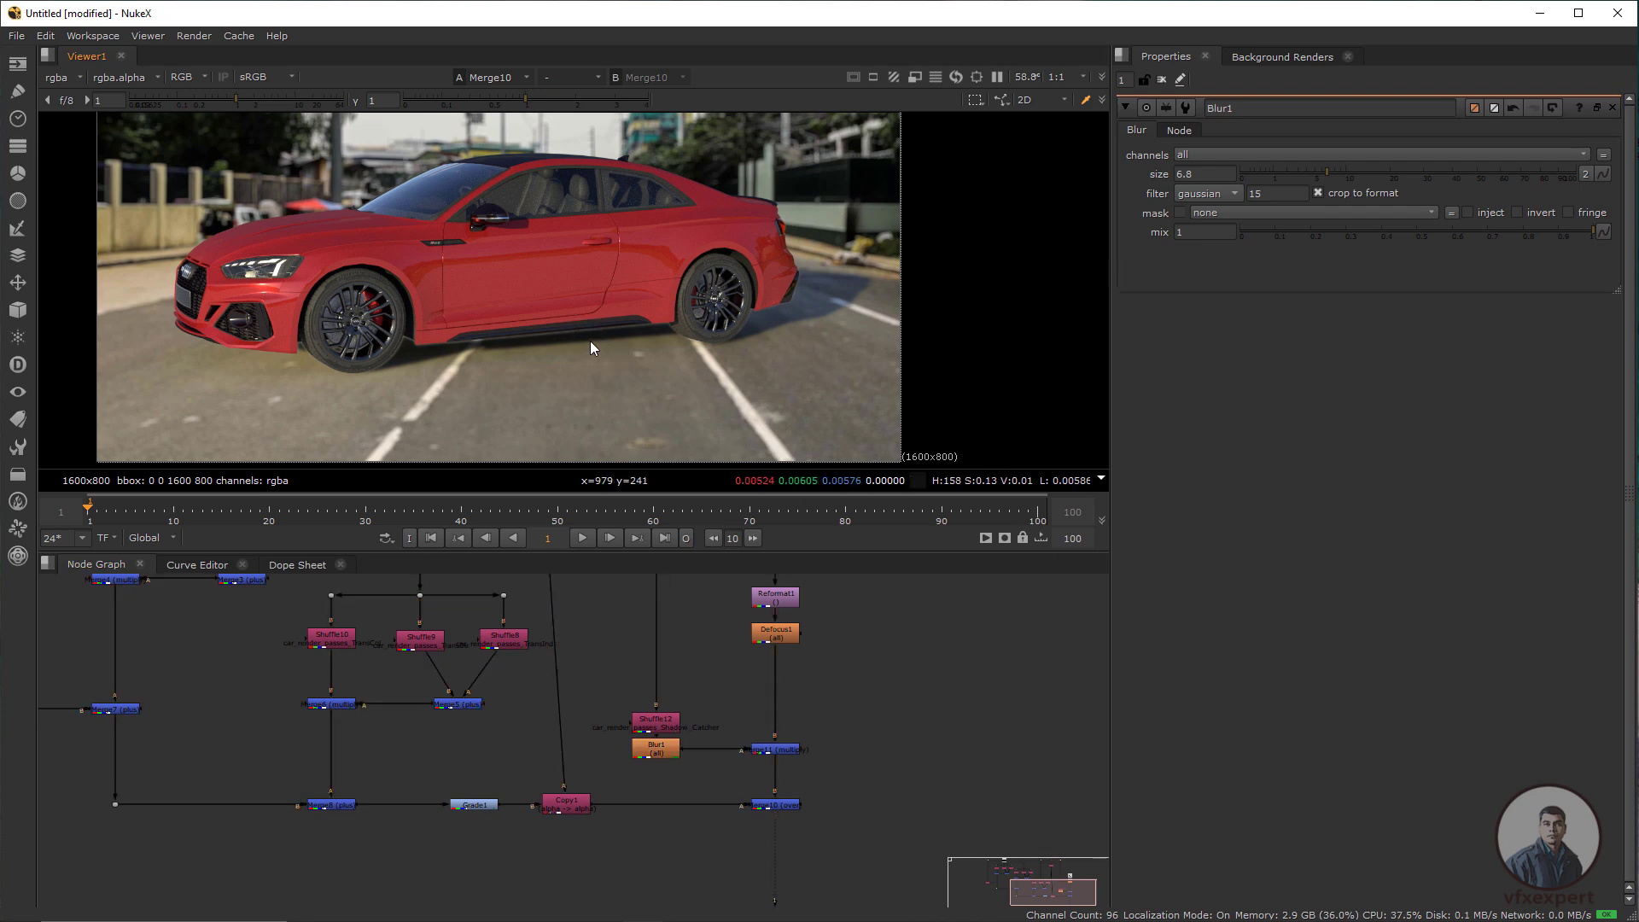
Connect the shadow Blur's mask input to the car's Copy node
left_click(654, 755)
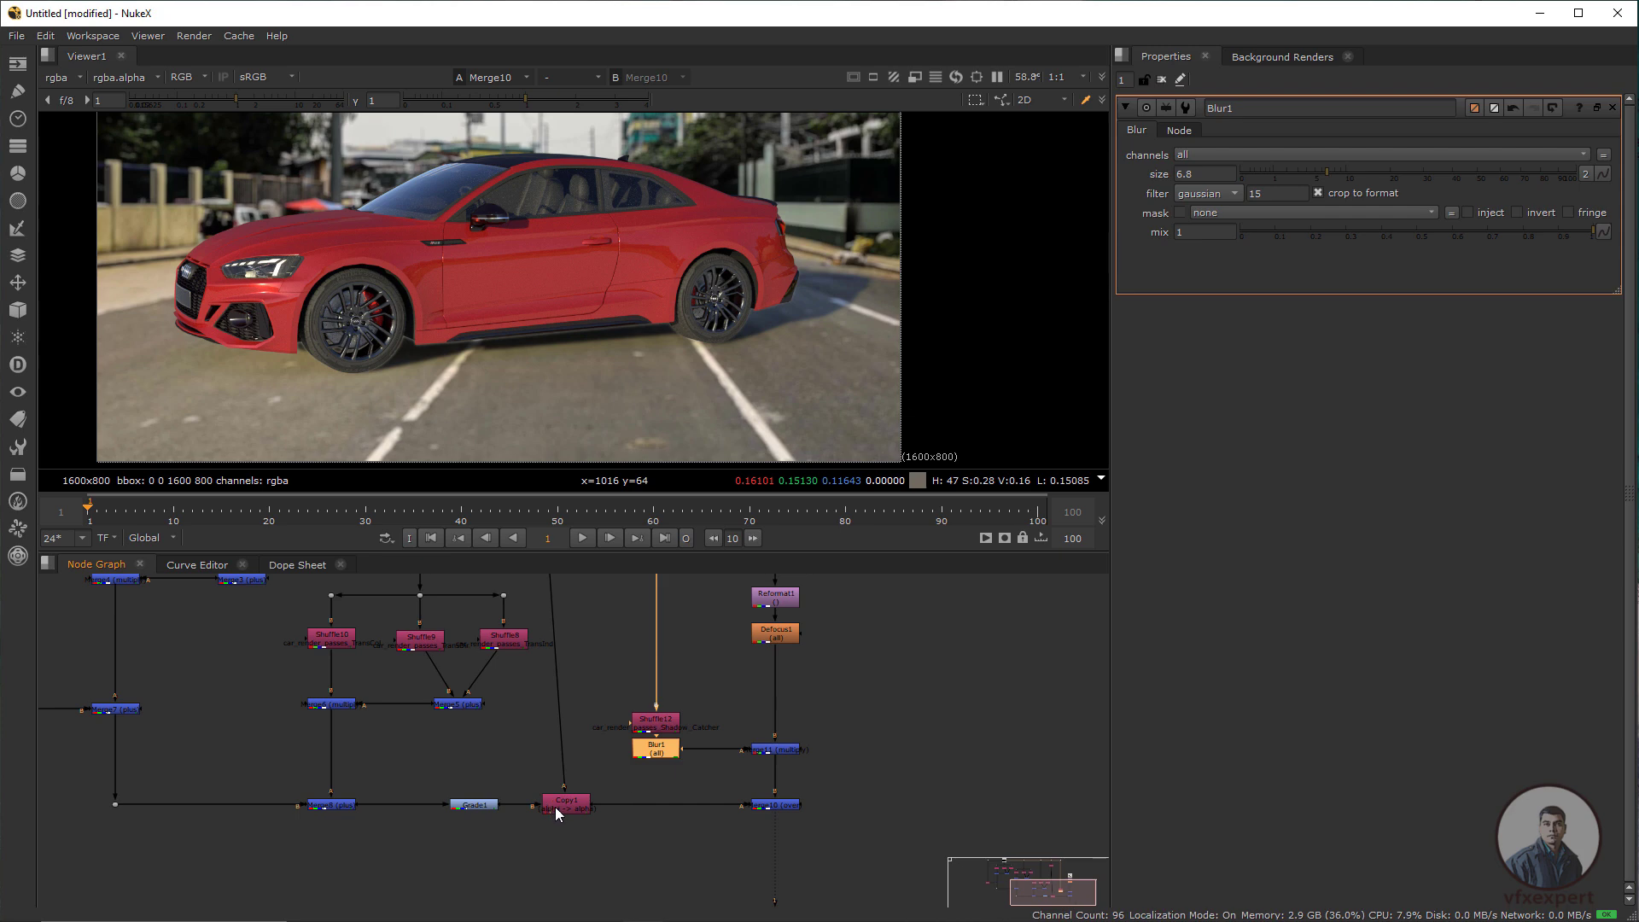
left_click_drag(555, 807, 530, 807)
mouse_move(683, 755)
left_mouse_down()
mouse_move(645, 816)
mouse_move(552, 802)
mouse_move(657, 755)
mouse_move(663, 698)
mouse_move(672, 748)
left_mouse_up()
scroll(653, 775, "up", 4)
left_click(651, 783)
Insert an Invert node into the Blur's mask connection and place it directly beneath the Blur
left_click(549, 708)
key("Tab")
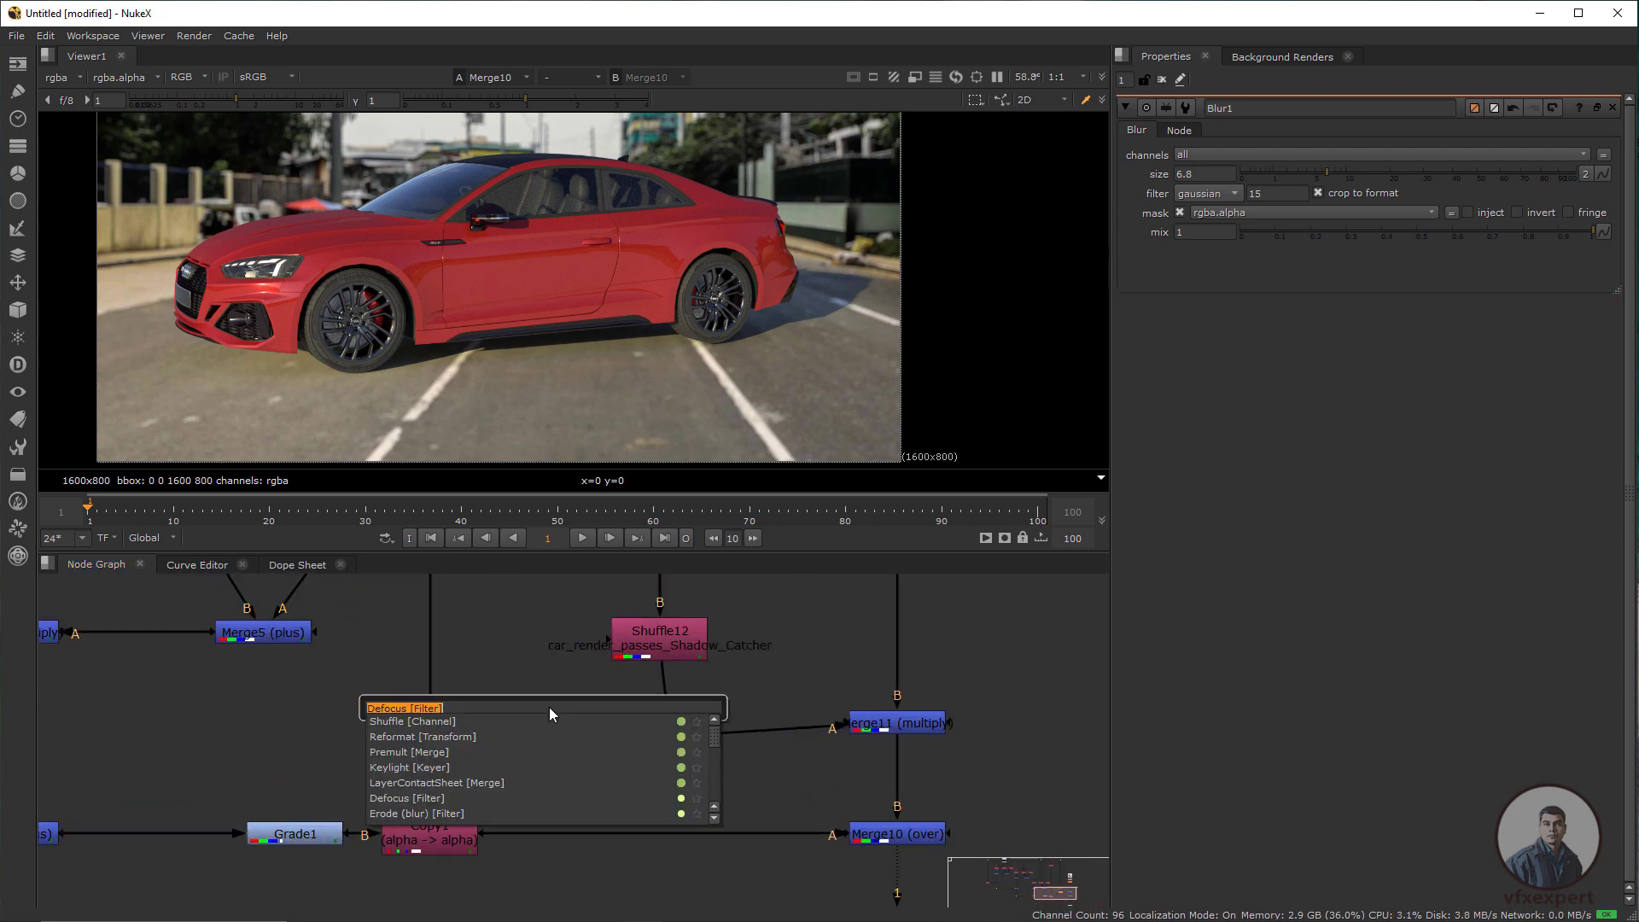
type("in")
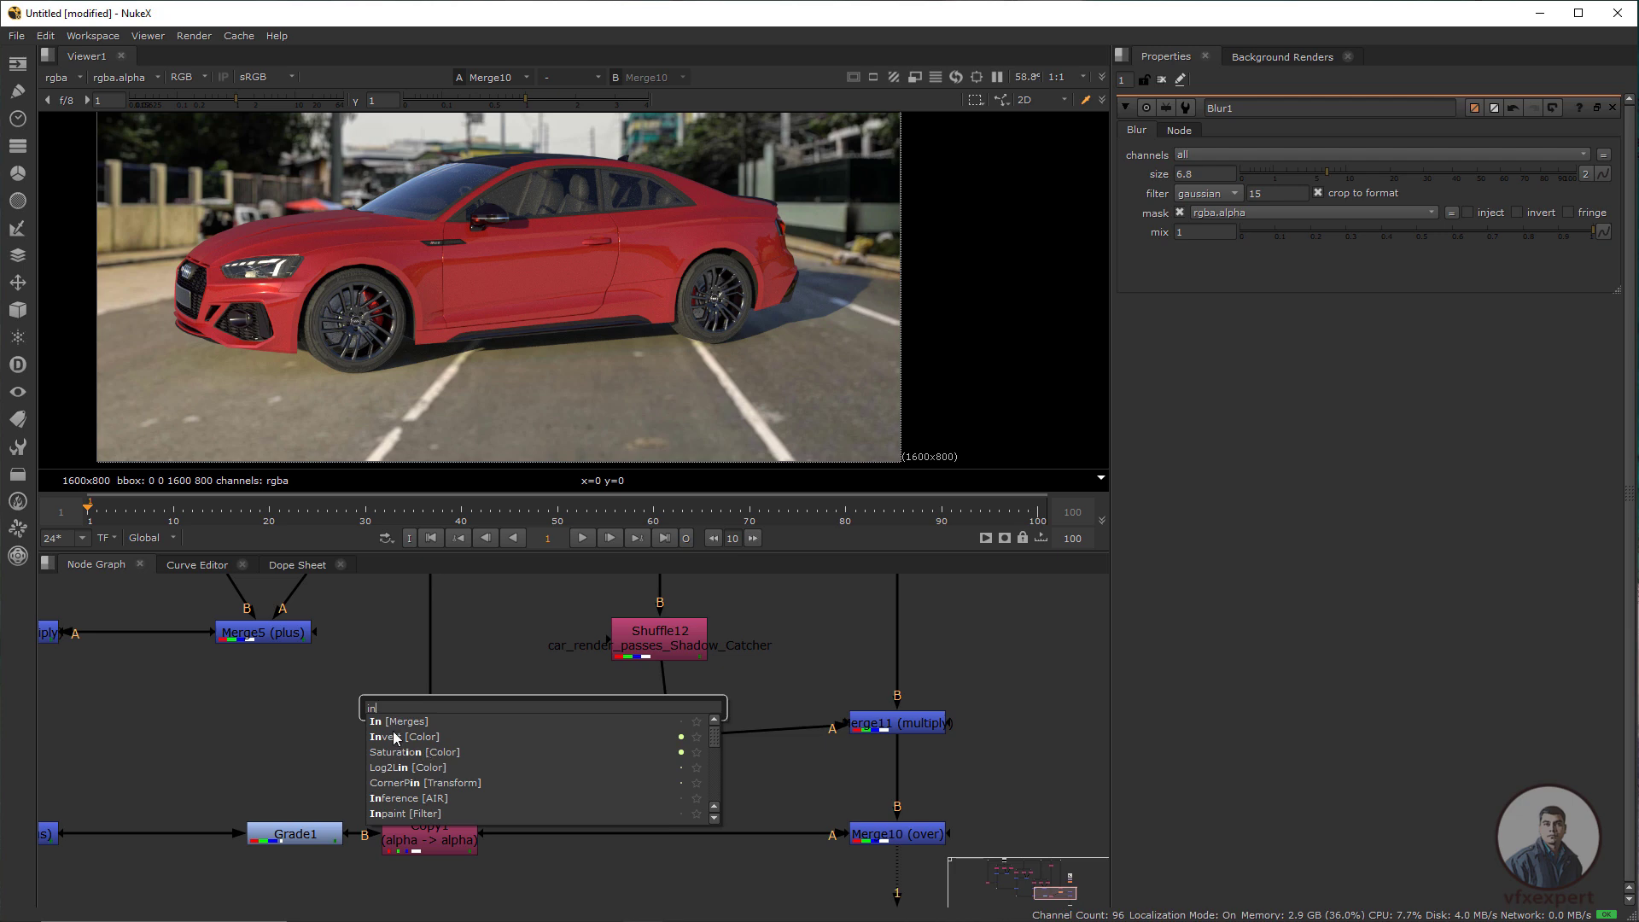
left_click(398, 737)
left_click_drag(564, 717, 688, 789)
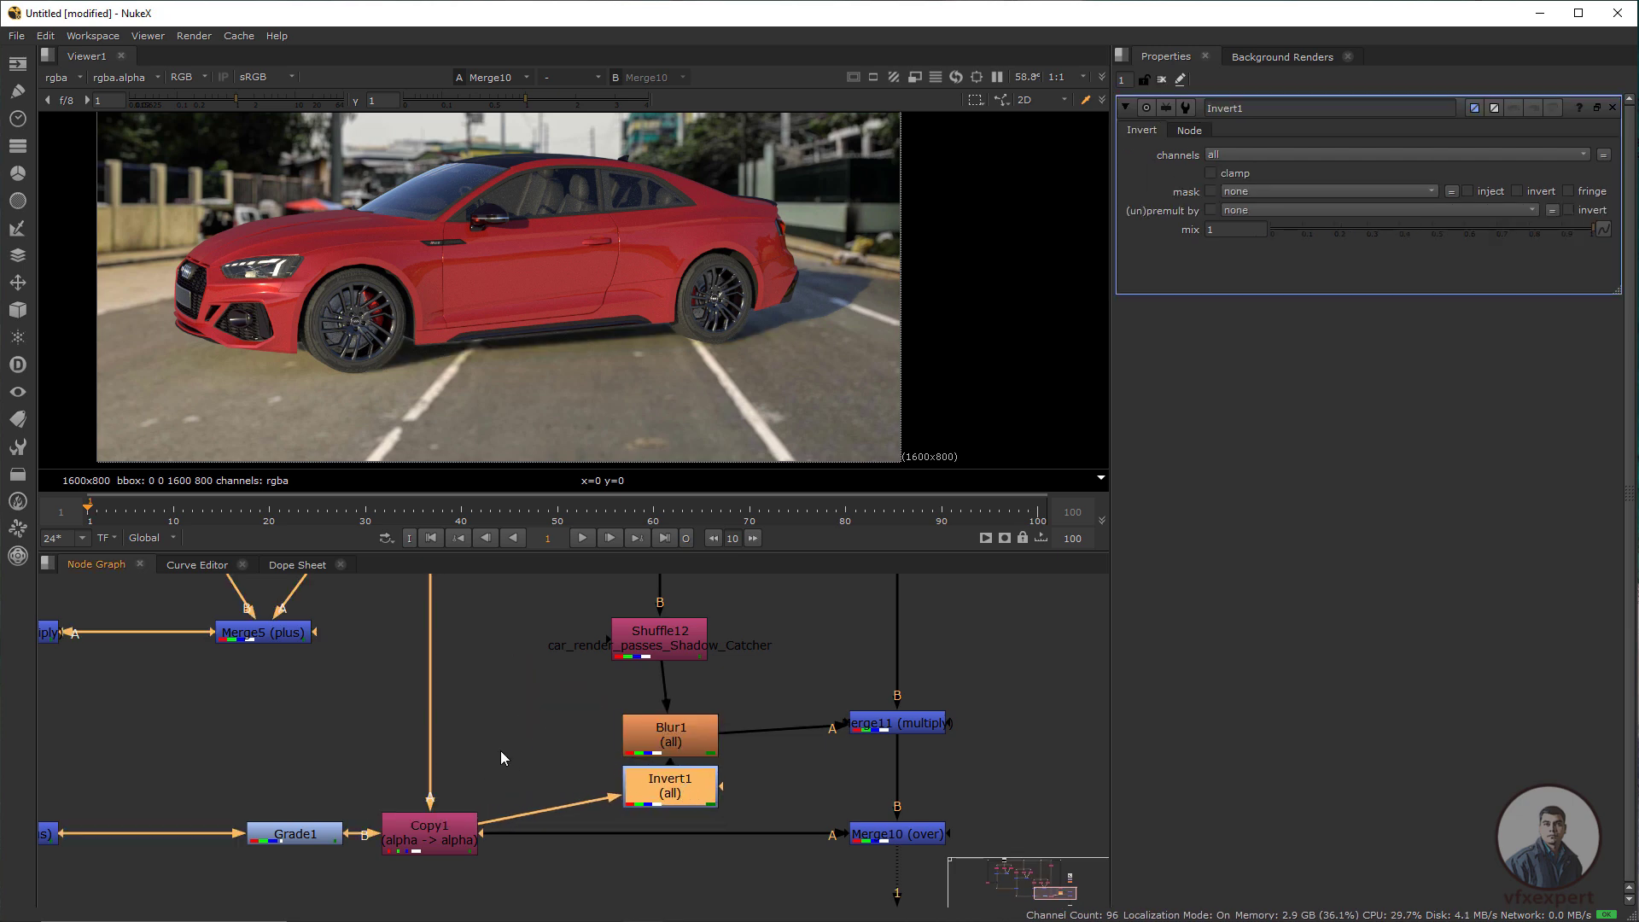
Insert an Erode (blur) node between the Copy and Invert nodes, and align the Blur beneath the Shadow_Catcher Shuffle
left_click(534, 759)
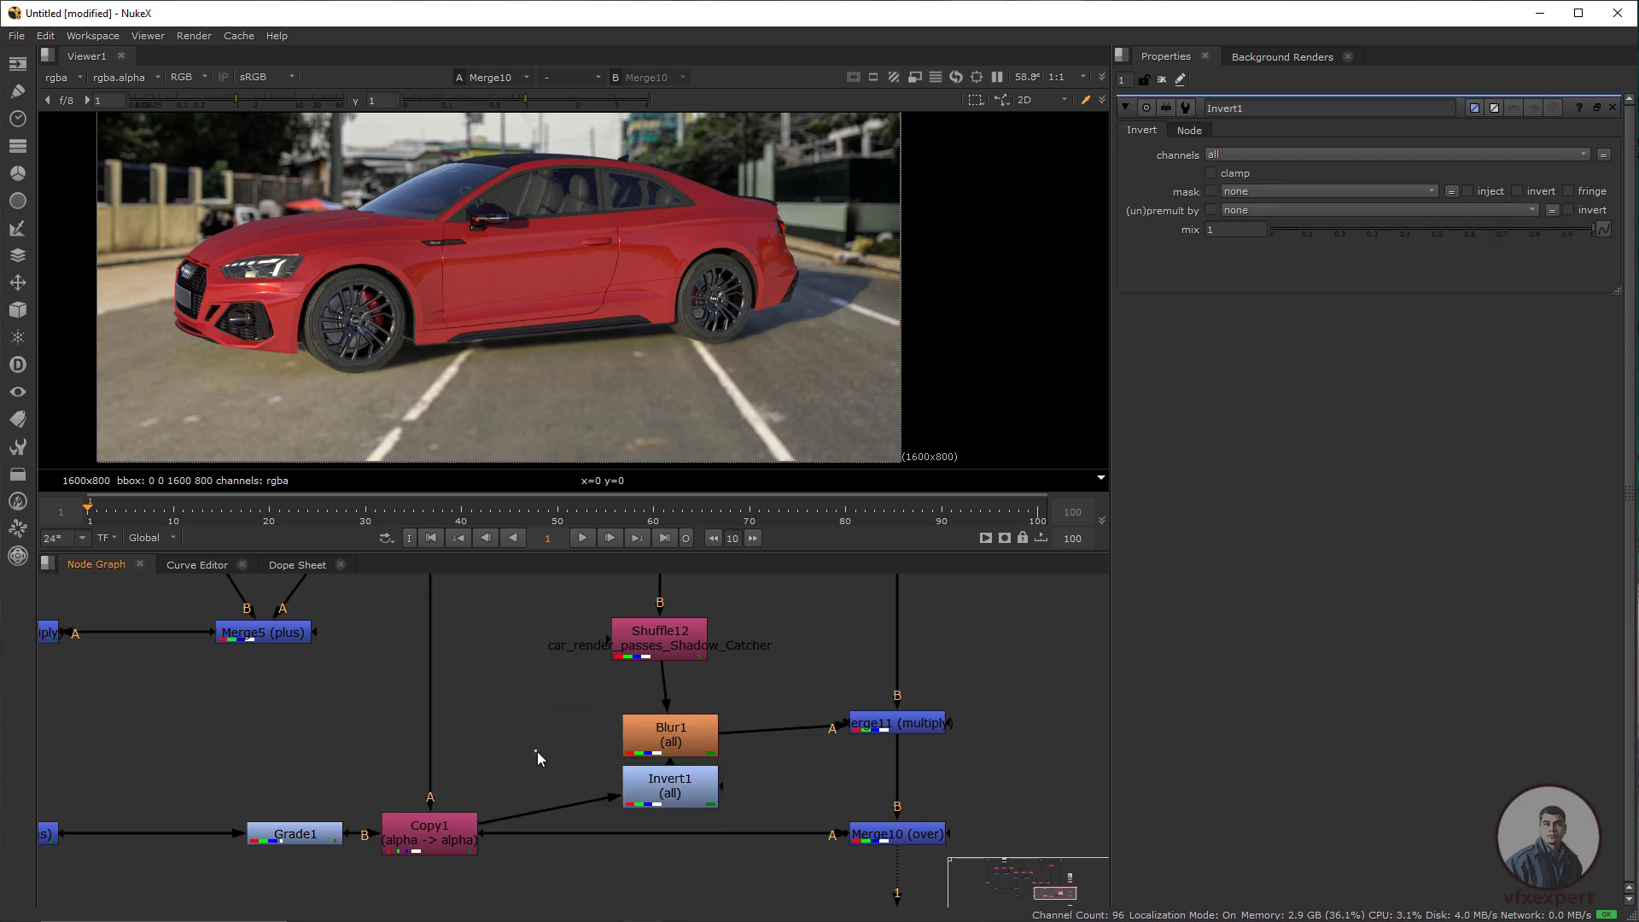
key("Tab")
type("er")
left_click(402, 781)
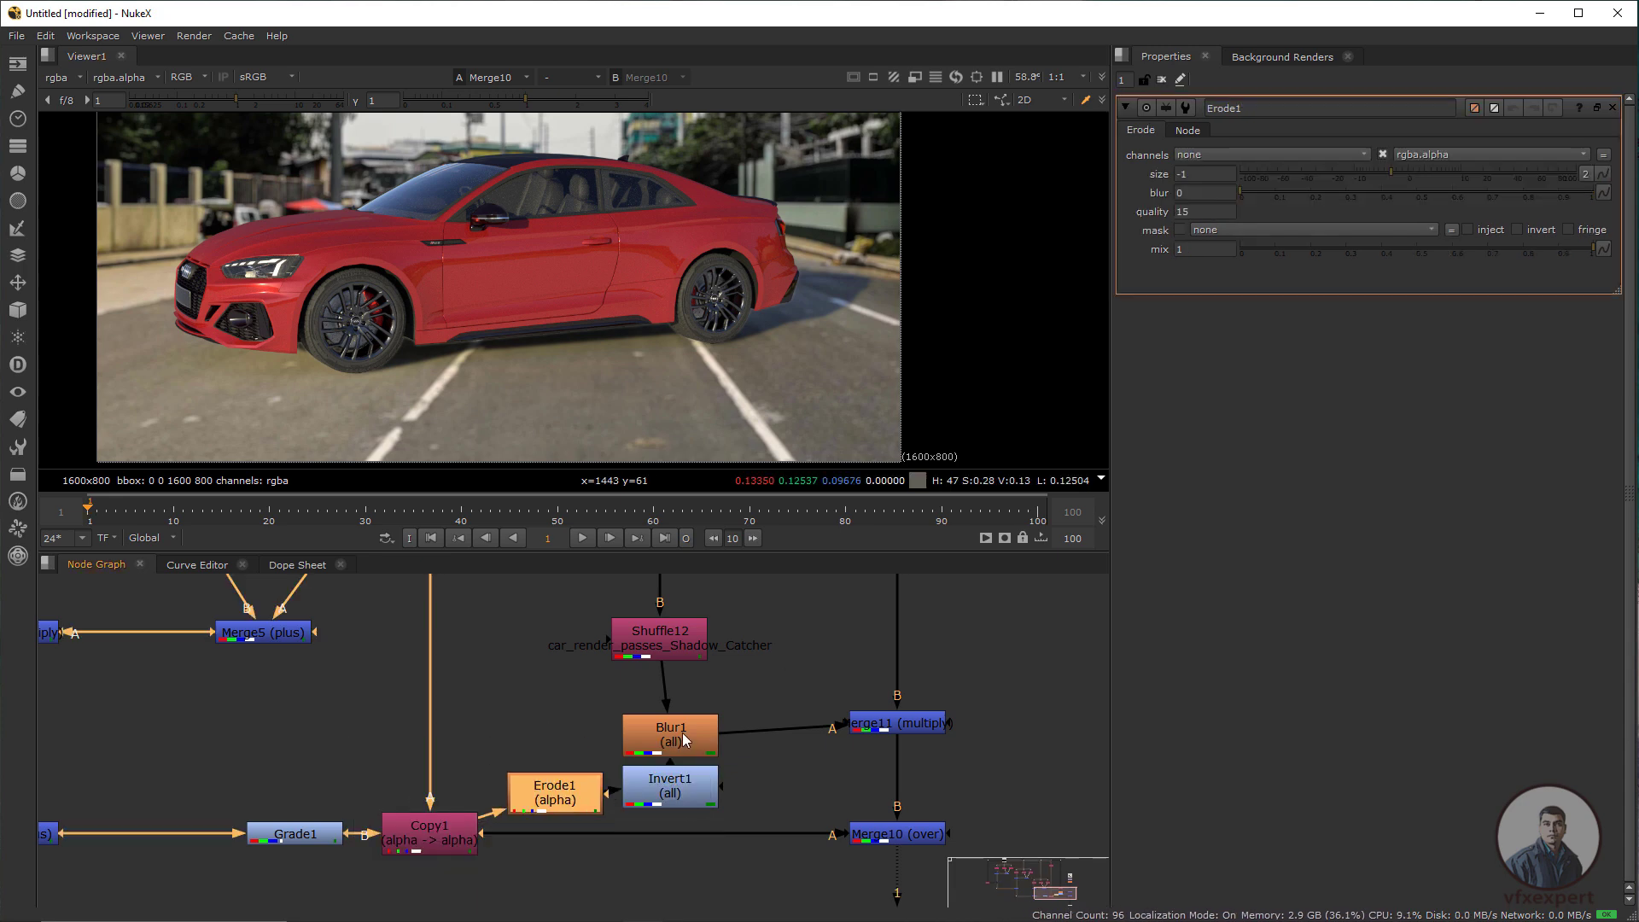
left_click_drag(682, 734, 671, 721)
left_click(561, 789)
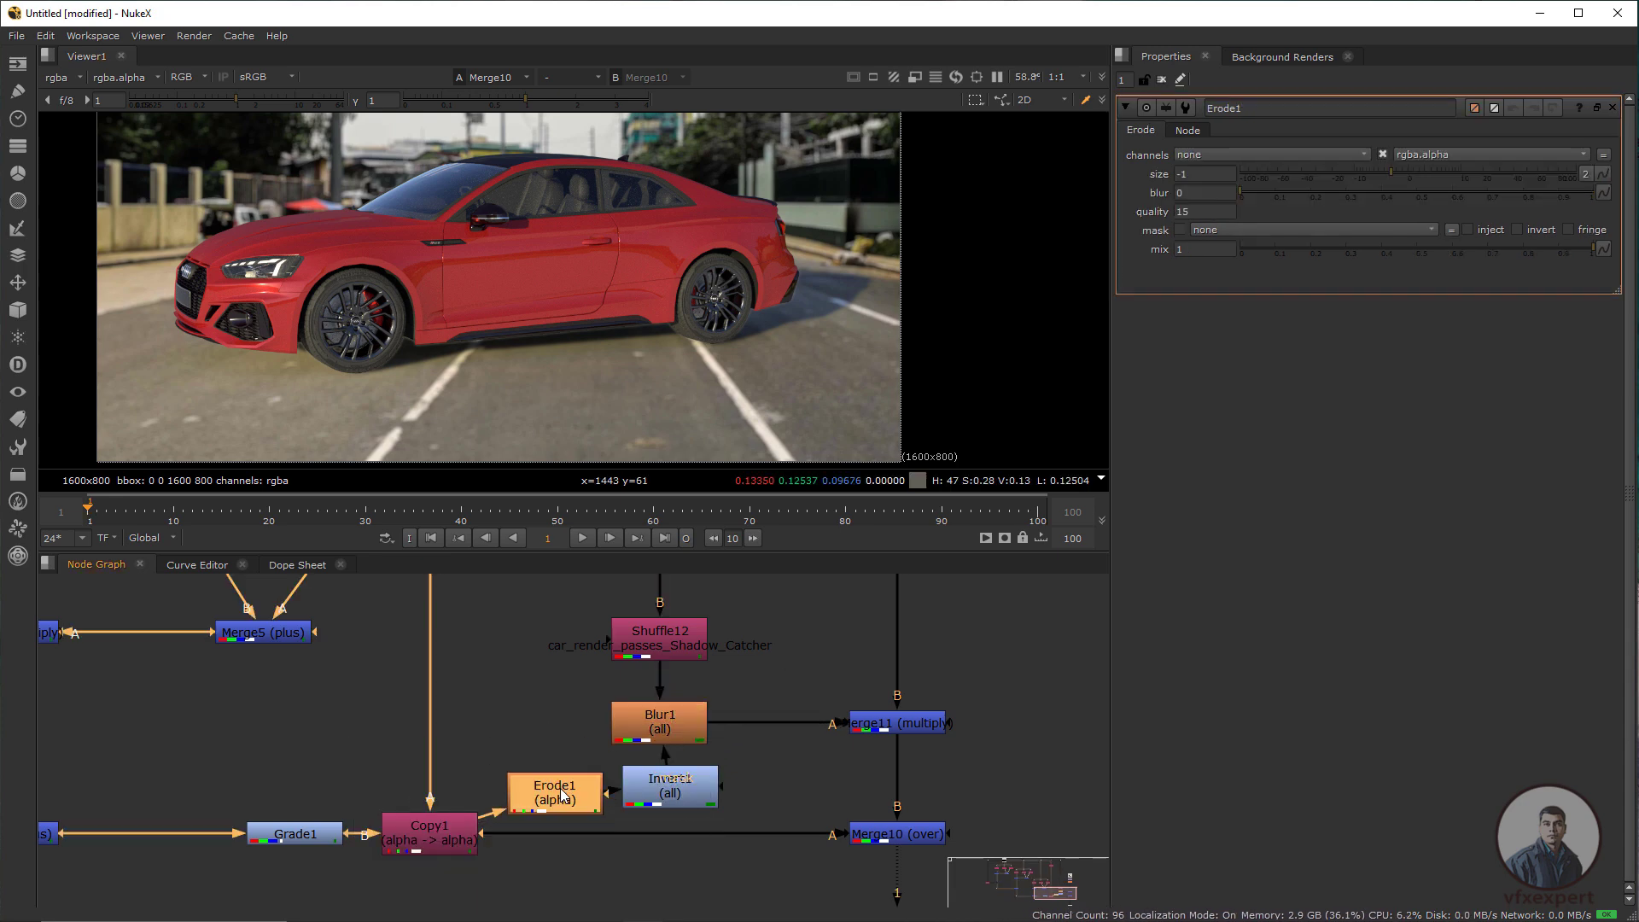
Adjust the mask Erode's size, set the shadow Blur's size to 15.5, and check the shadow around the wheels
mouse_move(1390, 178)
left_mouse_down()
mouse_move(1344, 179)
mouse_move(1371, 183)
left_mouse_up()
double_click(659, 735)
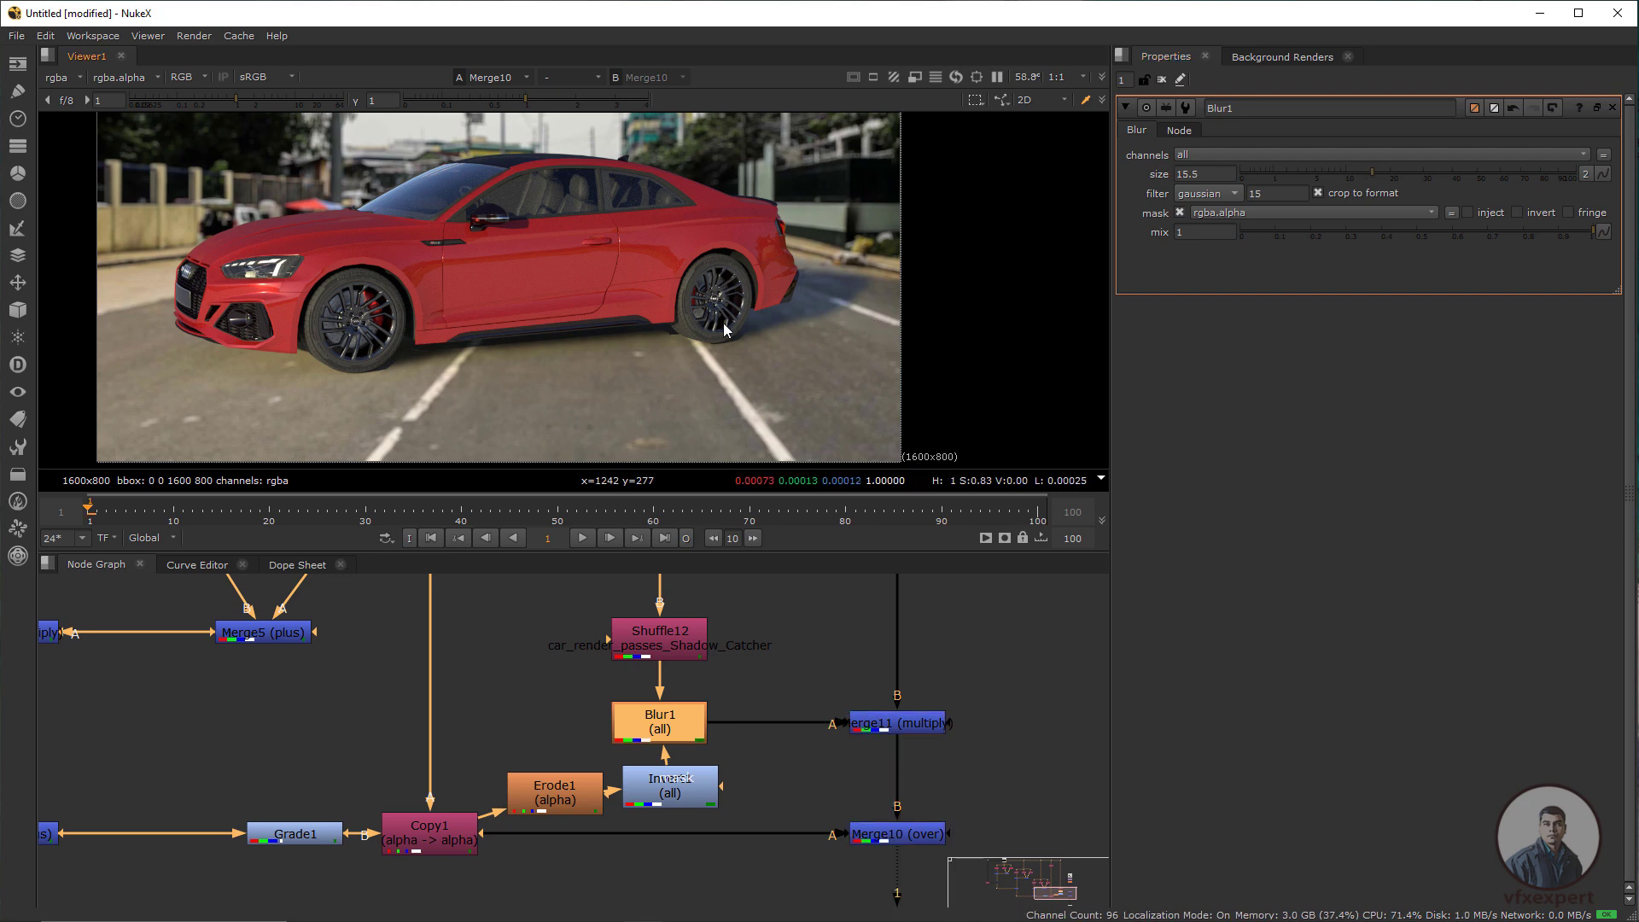
scroll(676, 375, "down", 2)
left_click_drag(655, 370, 662, 388)
scroll(632, 384, "up", 2)
scroll(745, 713, "down", 1)
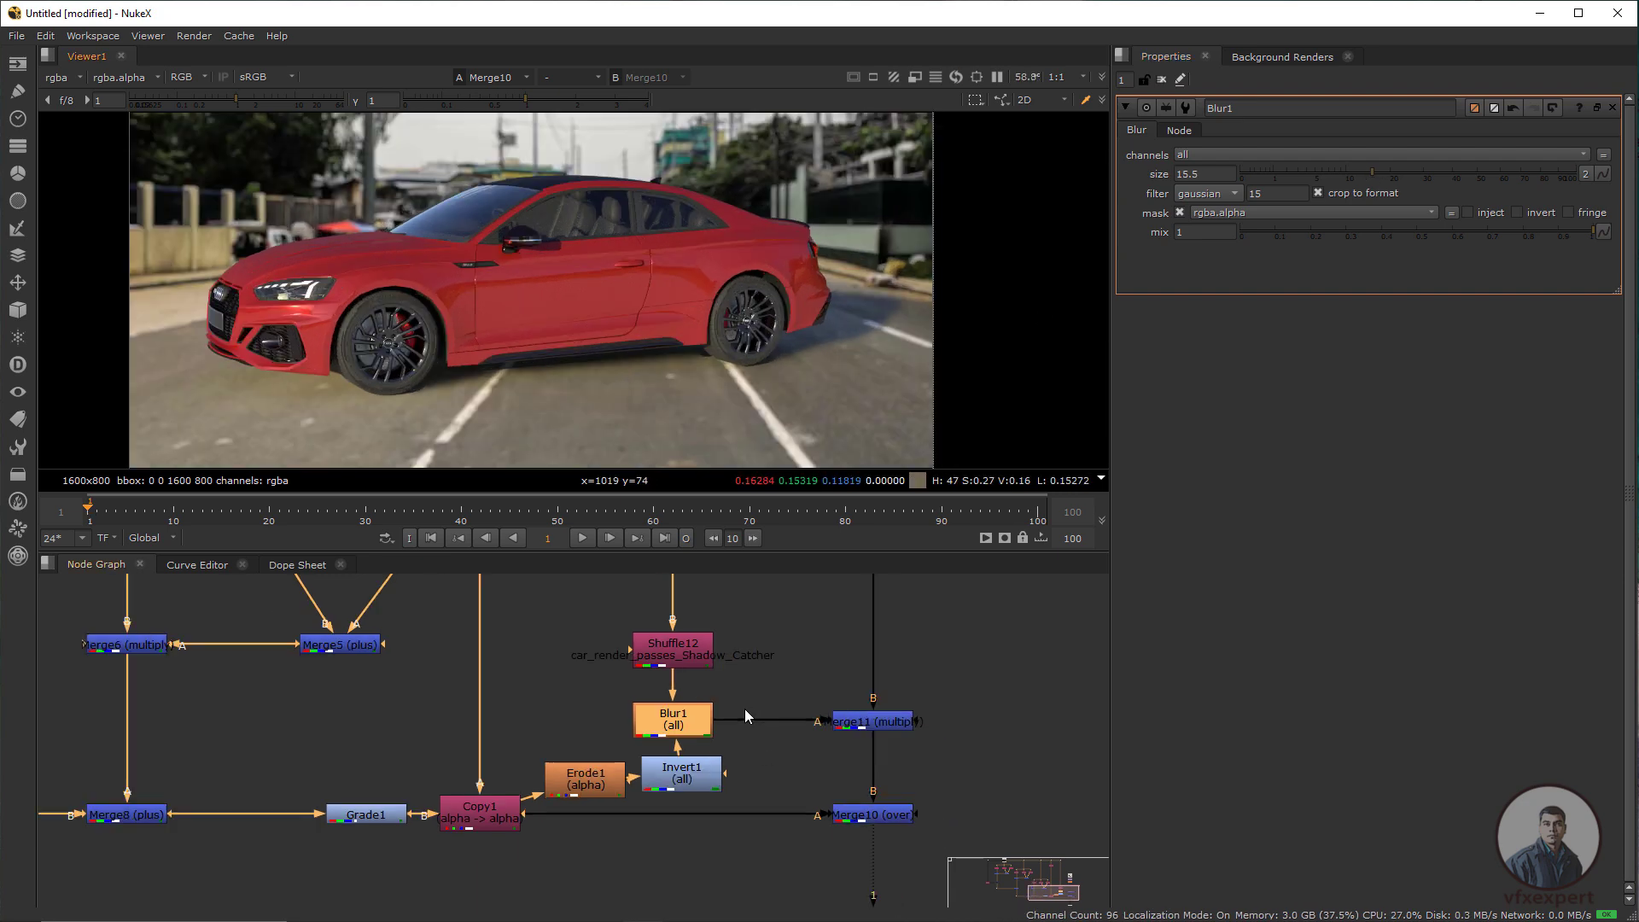
Examine the finished composite and review the node tree from the final Merge back to the EXR Read
left_click_drag(745, 716, 700, 763)
scroll(700, 763, "down", 1)
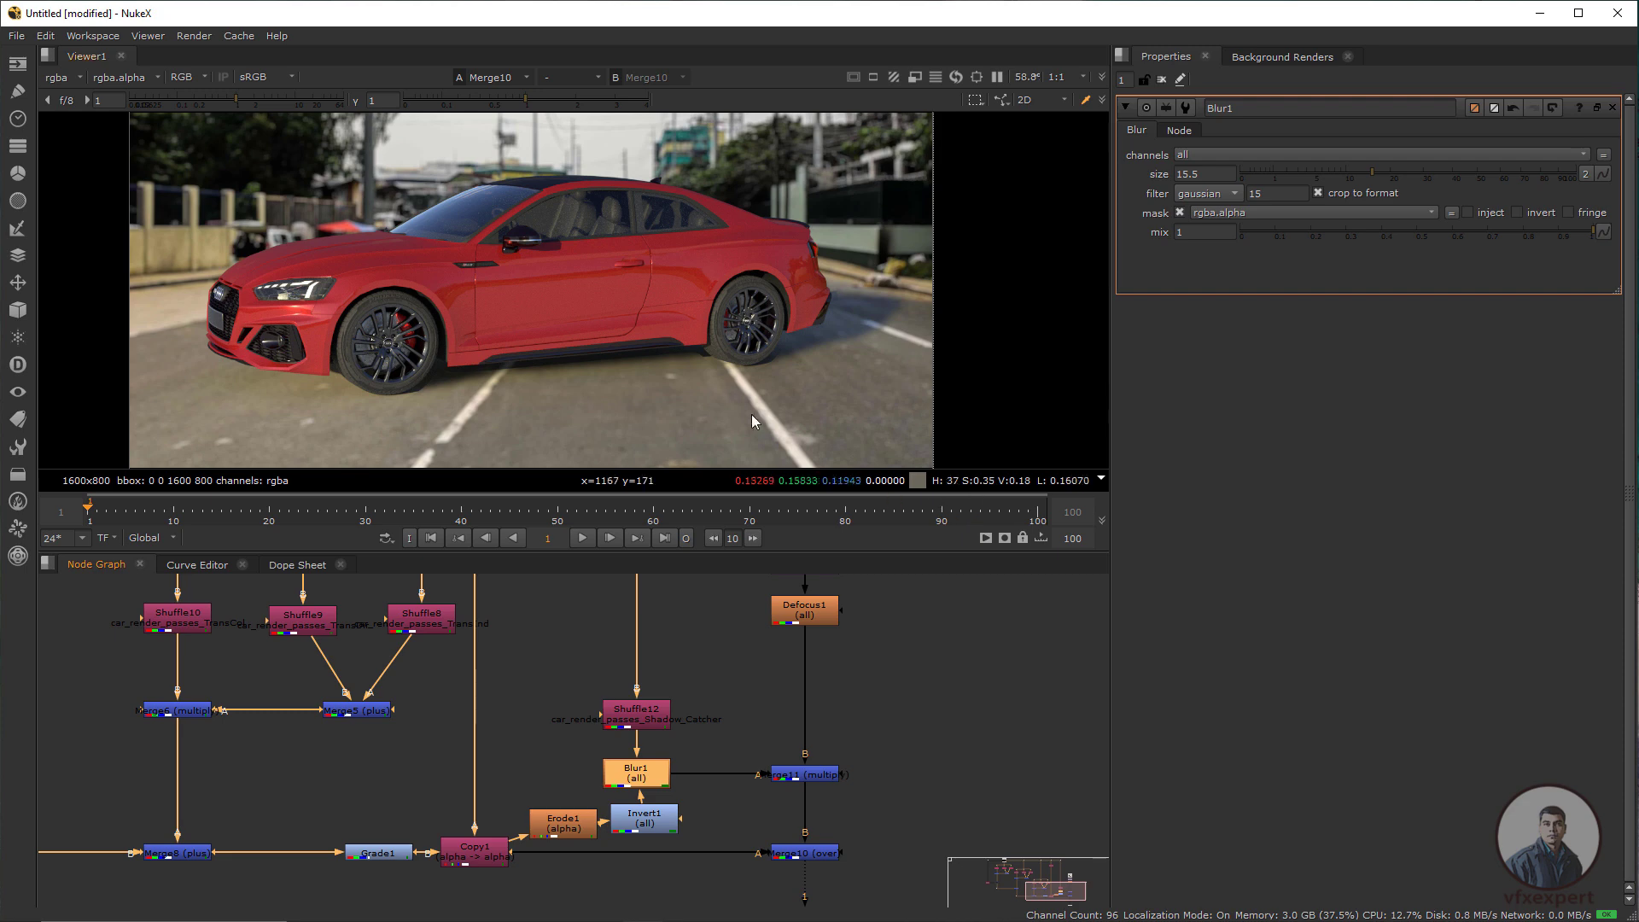
left_click(864, 642)
scroll(740, 725, "down", 2)
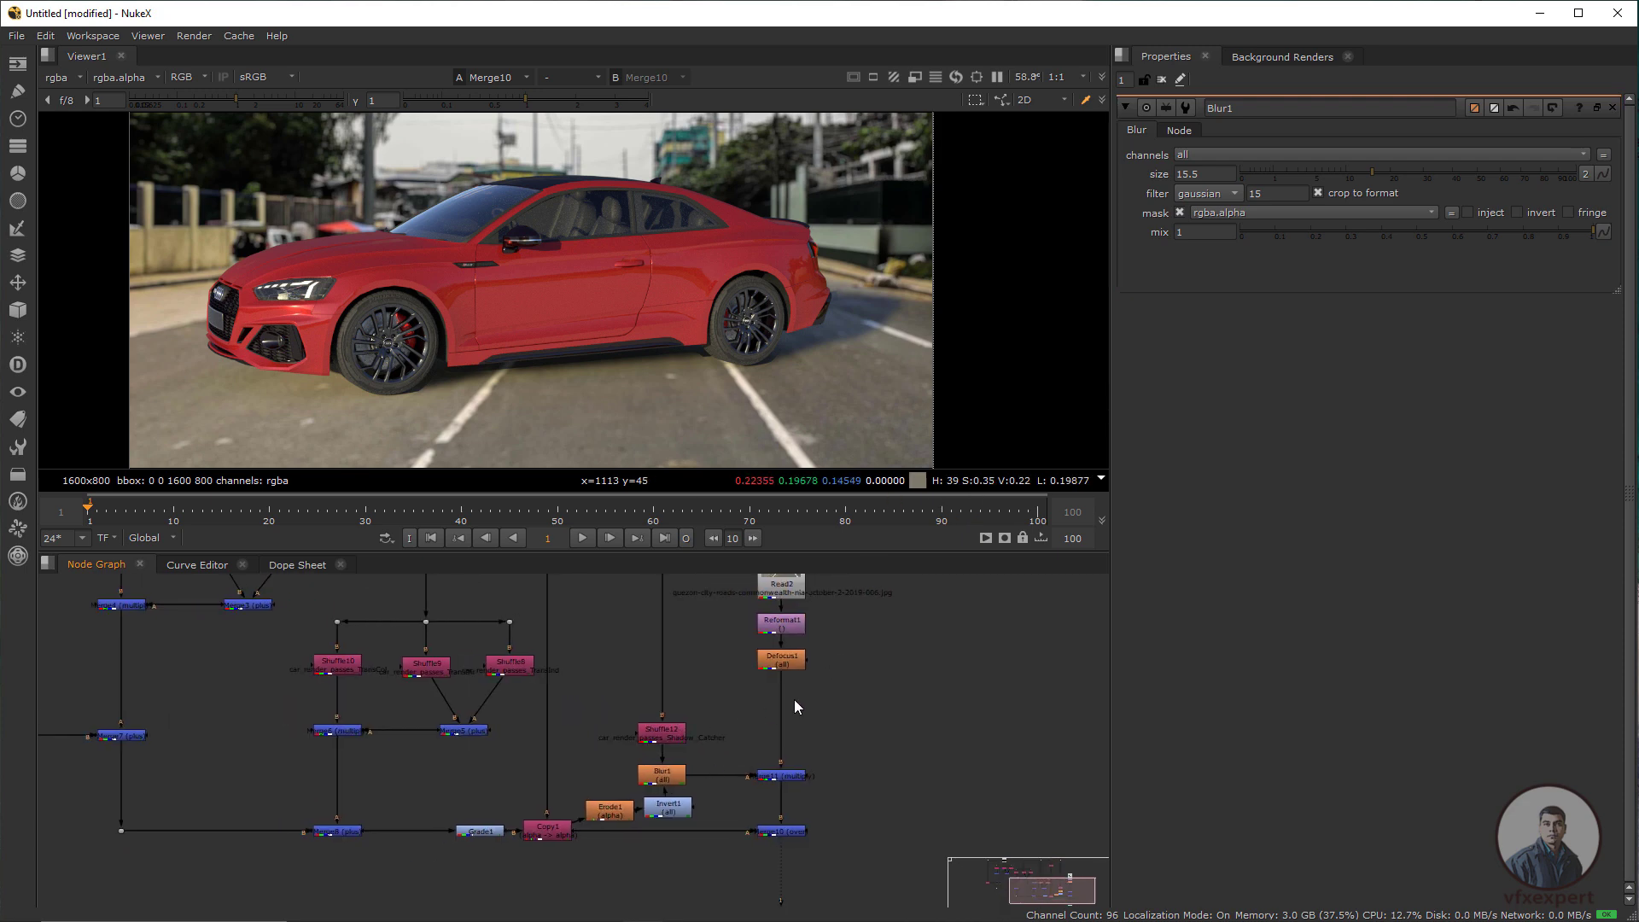
scroll(732, 725, "up", 2)
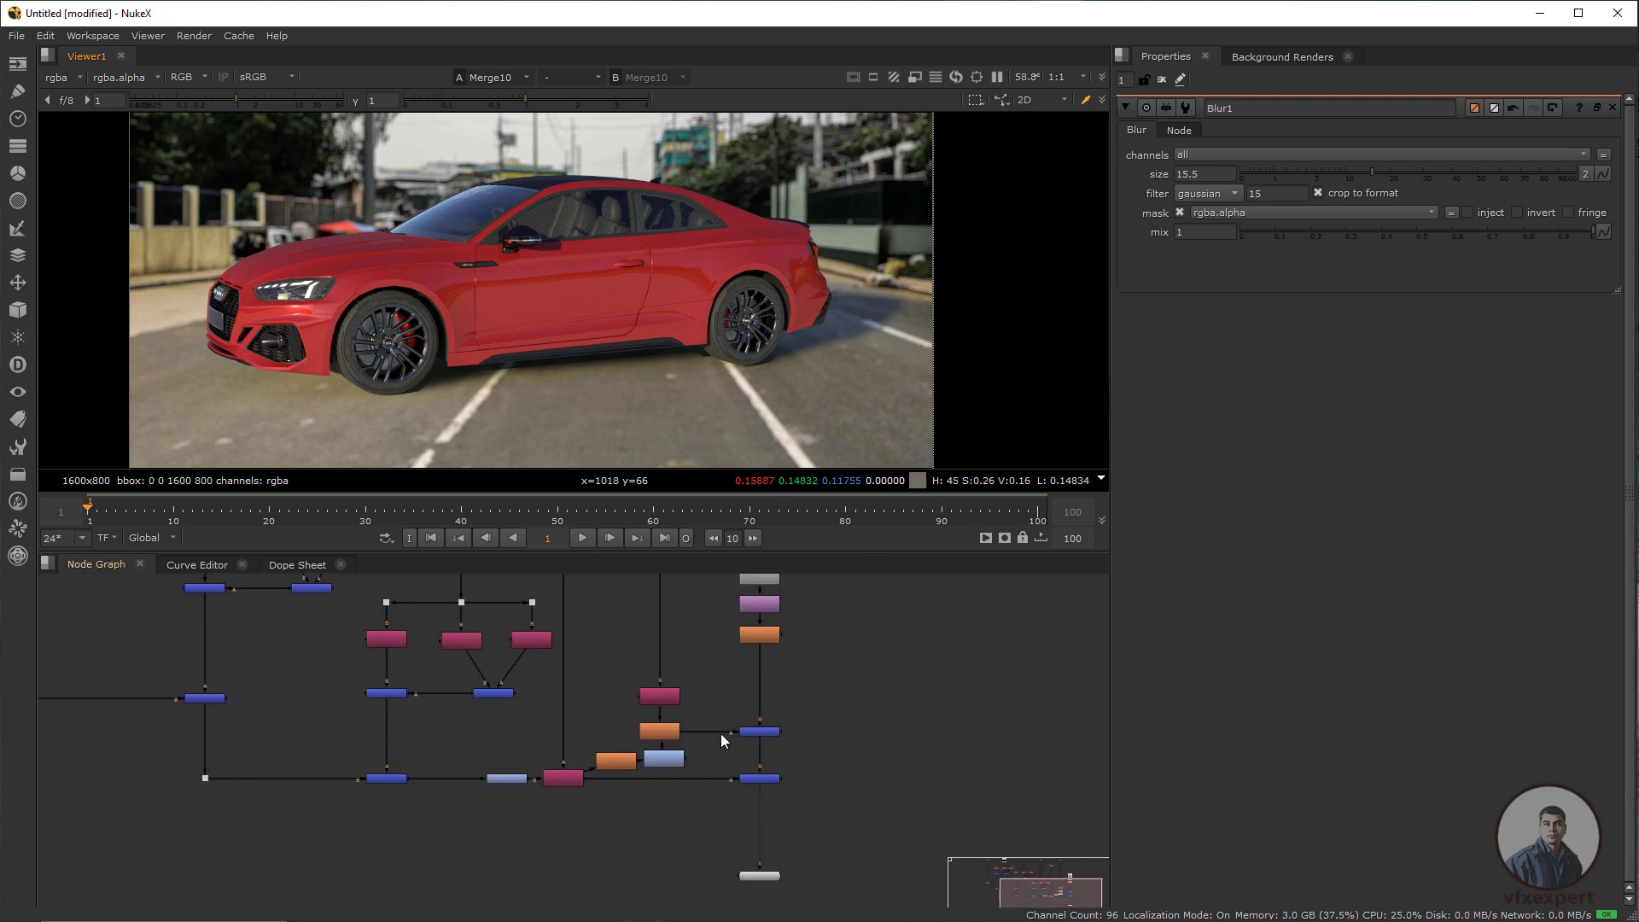
scroll(768, 742, "up", 1)
scroll(809, 750, "up", 2)
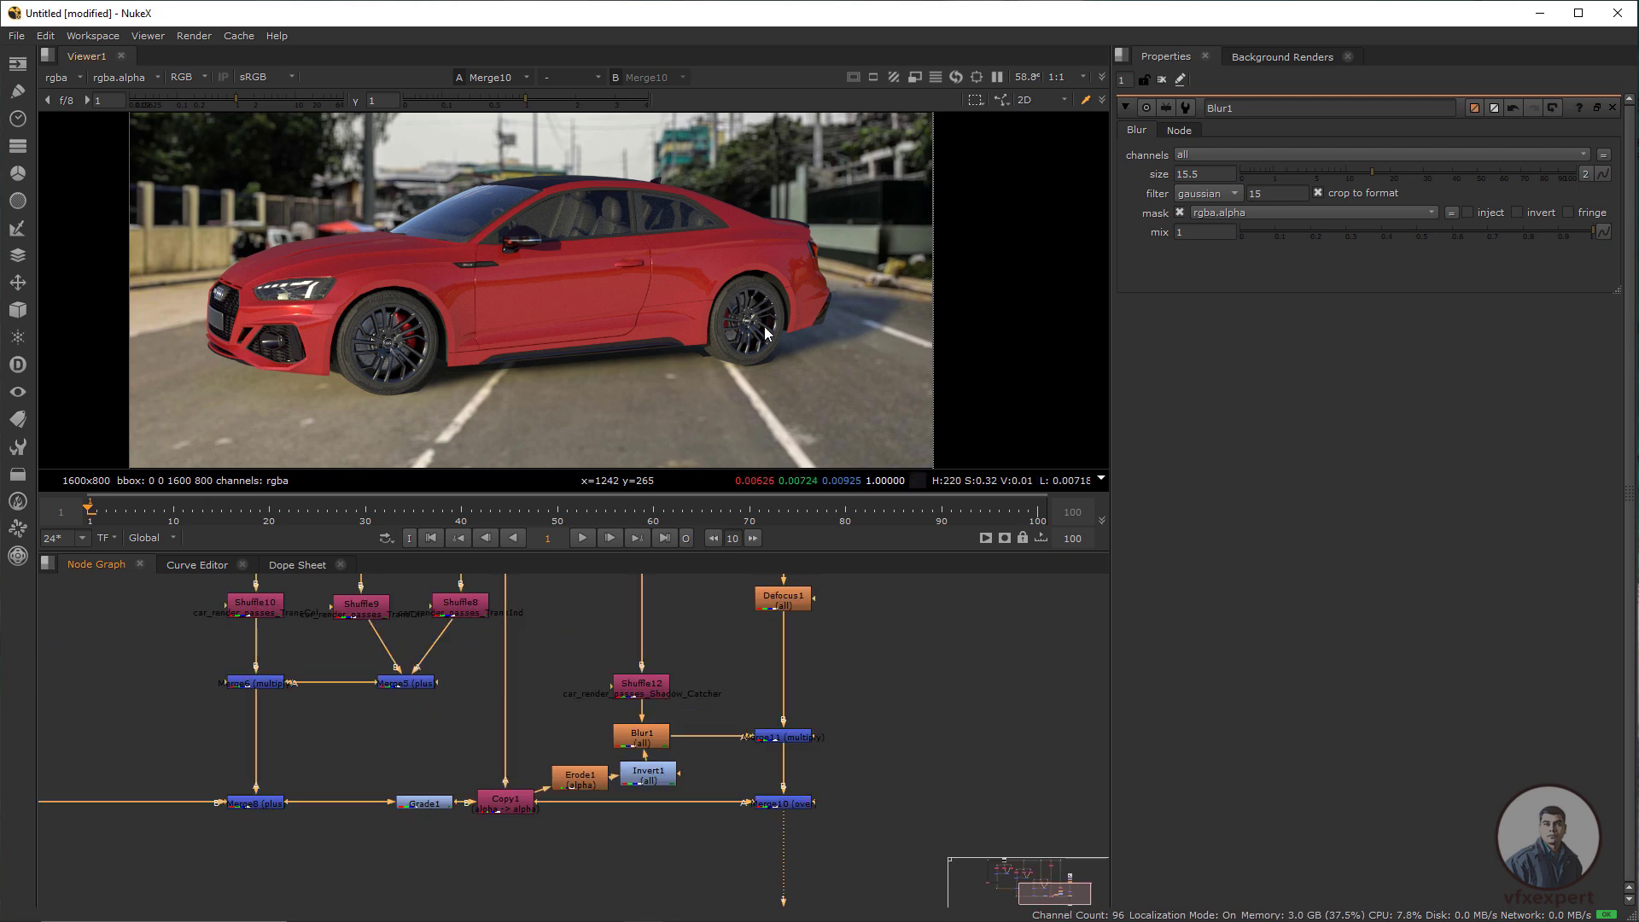
scroll(649, 347, "down", 2)
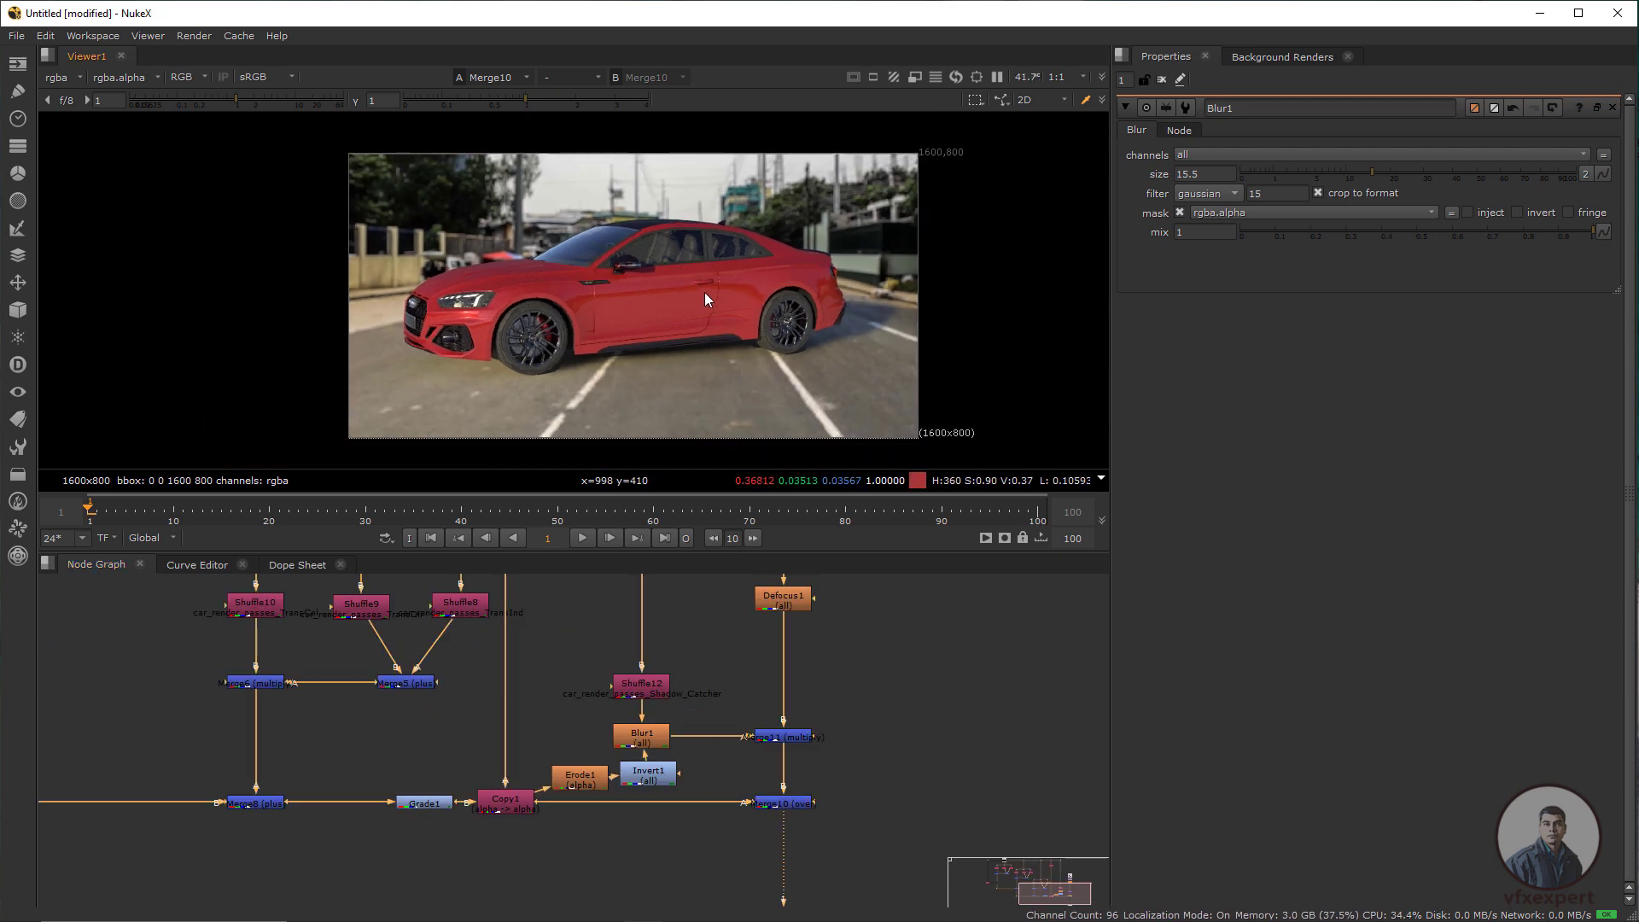
scroll(565, 736, "down", 3)
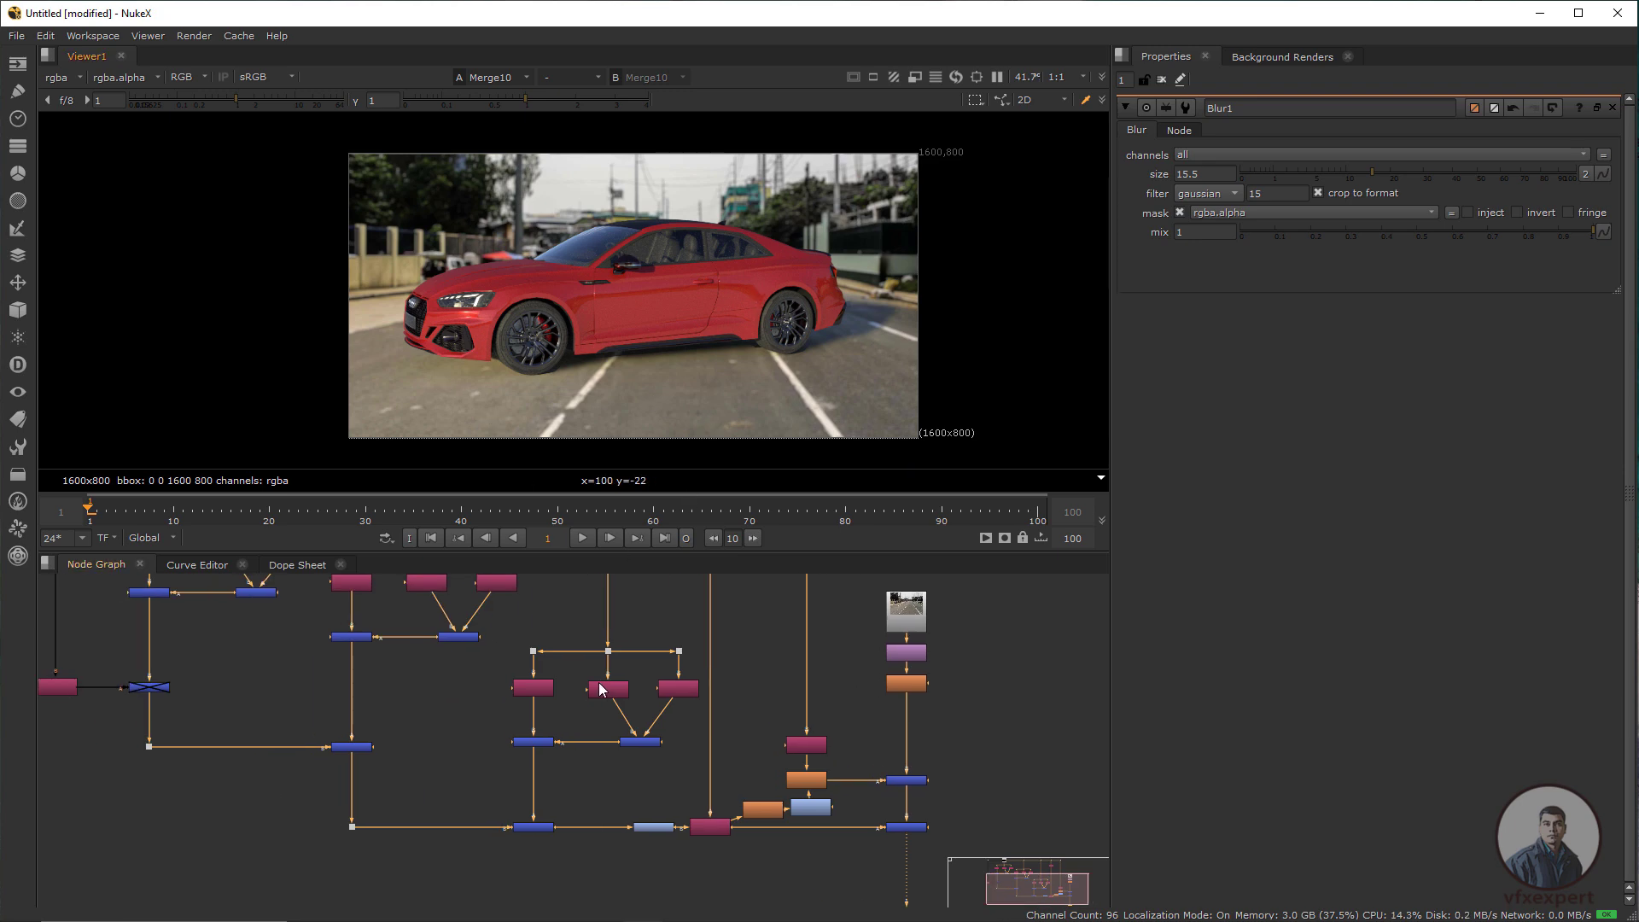
scroll(399, 751, "down", 2)
left_click_drag(312, 691, 481, 802)
scroll(459, 664, "up", 3)
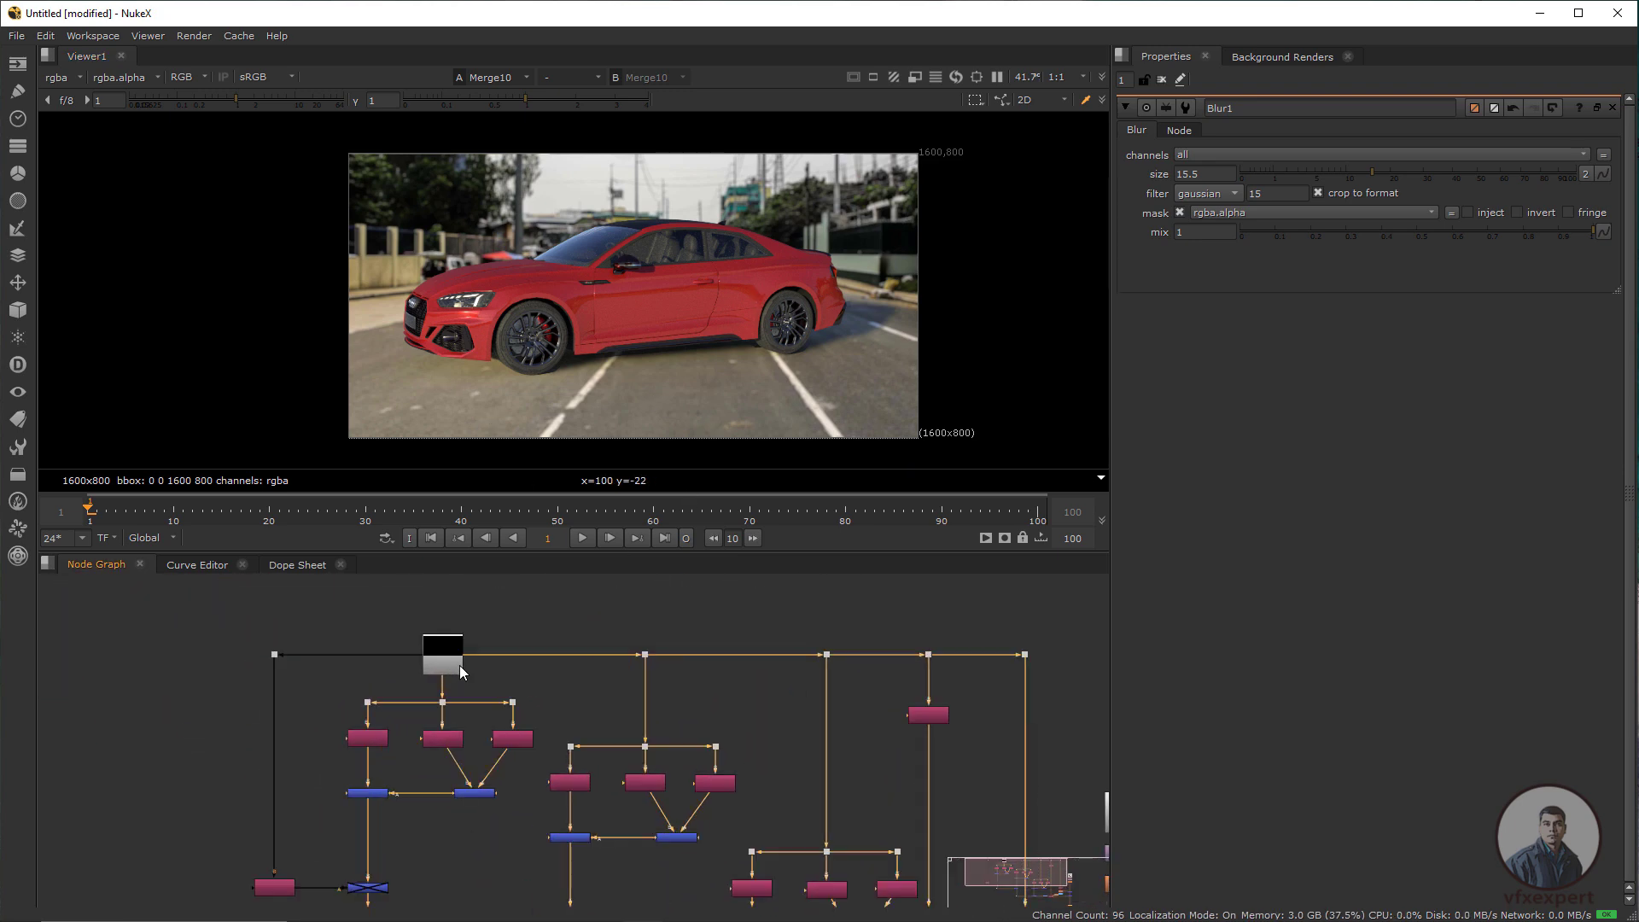
Create a Cryptomatte node in the empty area above the street background's Read node
left_click_drag(527, 697, 422, 716)
left_click(488, 641)
scroll(563, 723, "down", 1)
left_click_drag(680, 622, 704, 667)
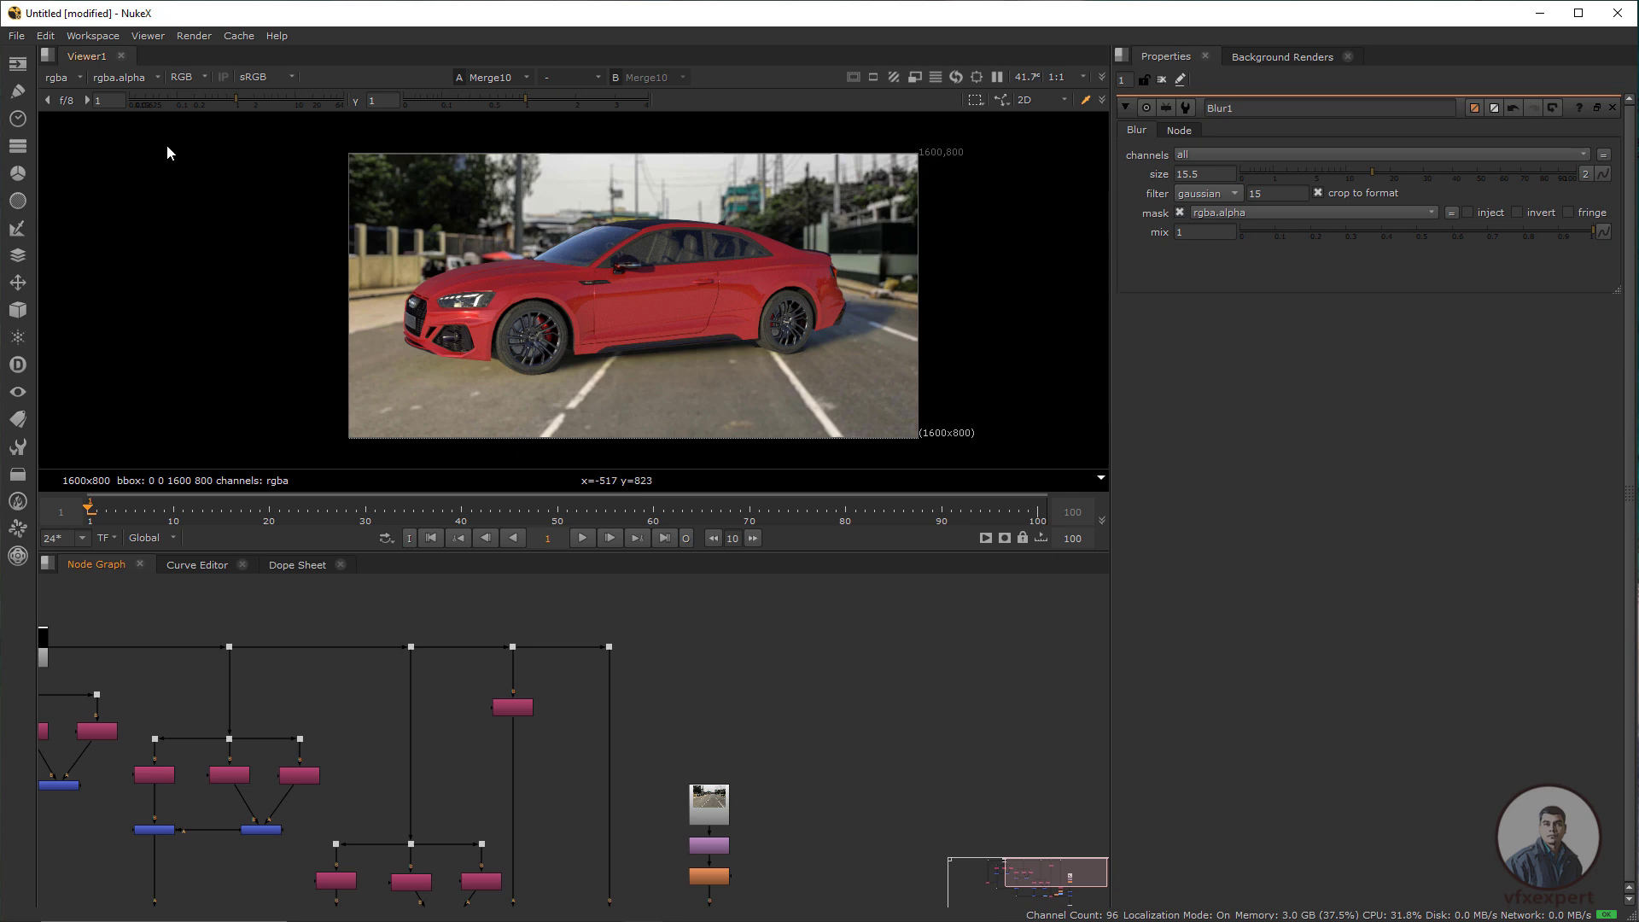
left_click(18, 231)
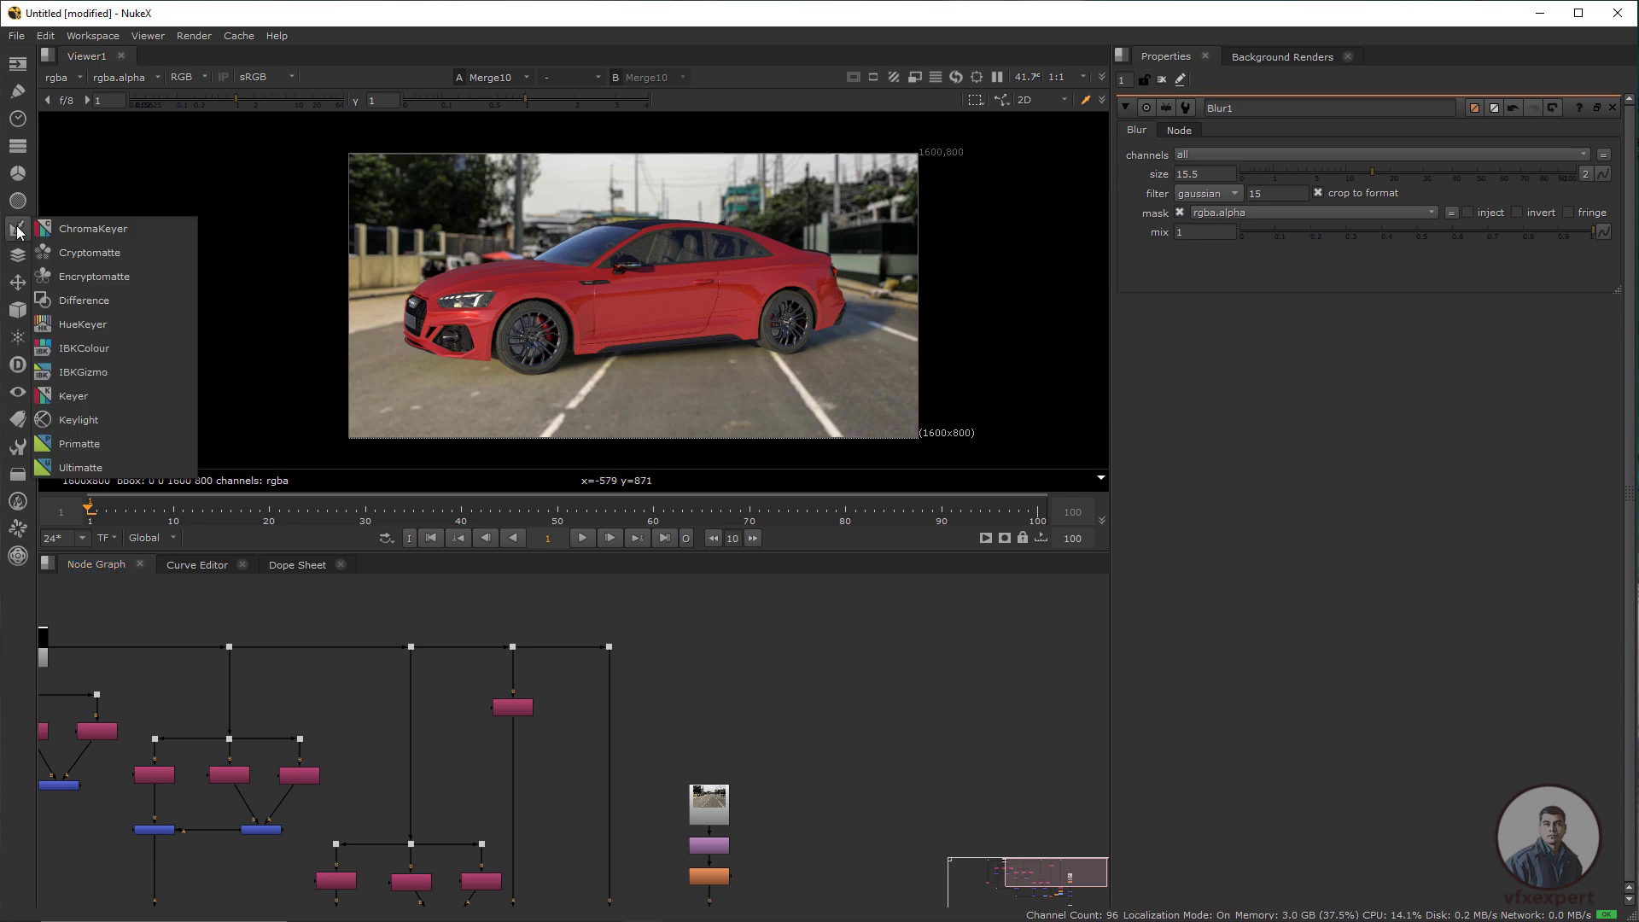
left_click(116, 255)
scroll(693, 666, "up", 2)
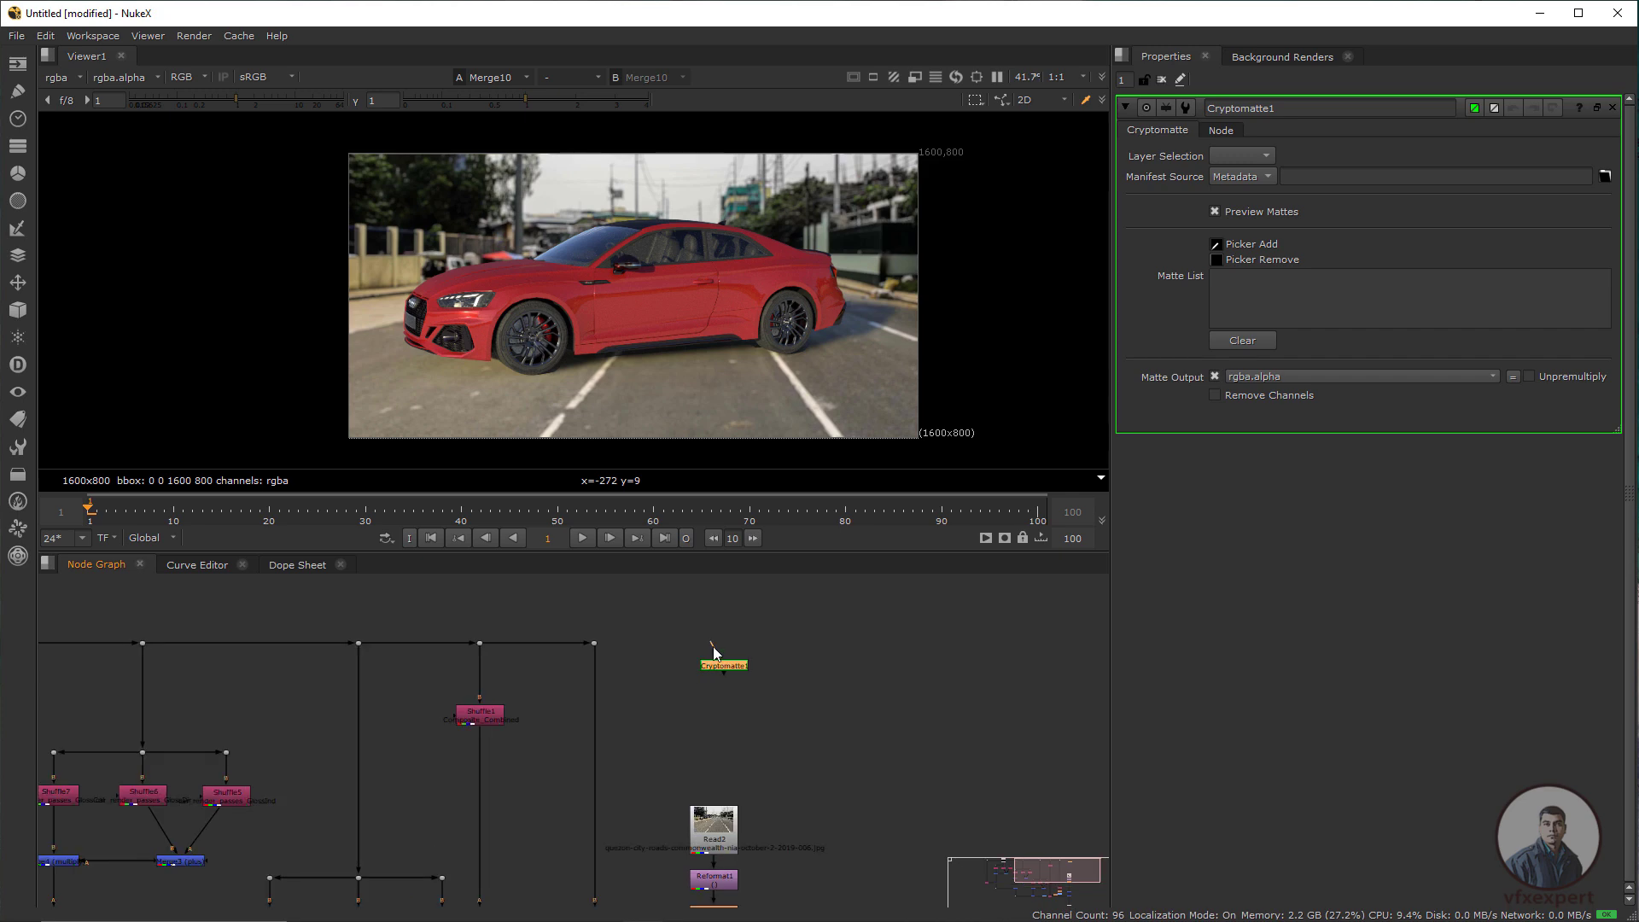
Connect the Cryptomatte's input to the EXR pass line, routing it through a new corner dot beyond the last branch
left_click_drag(597, 641, 595, 643)
left_click_drag(724, 669, 689, 653)
left_click_drag(685, 771, 682, 721)
left_click_drag(679, 595, 682, 788)
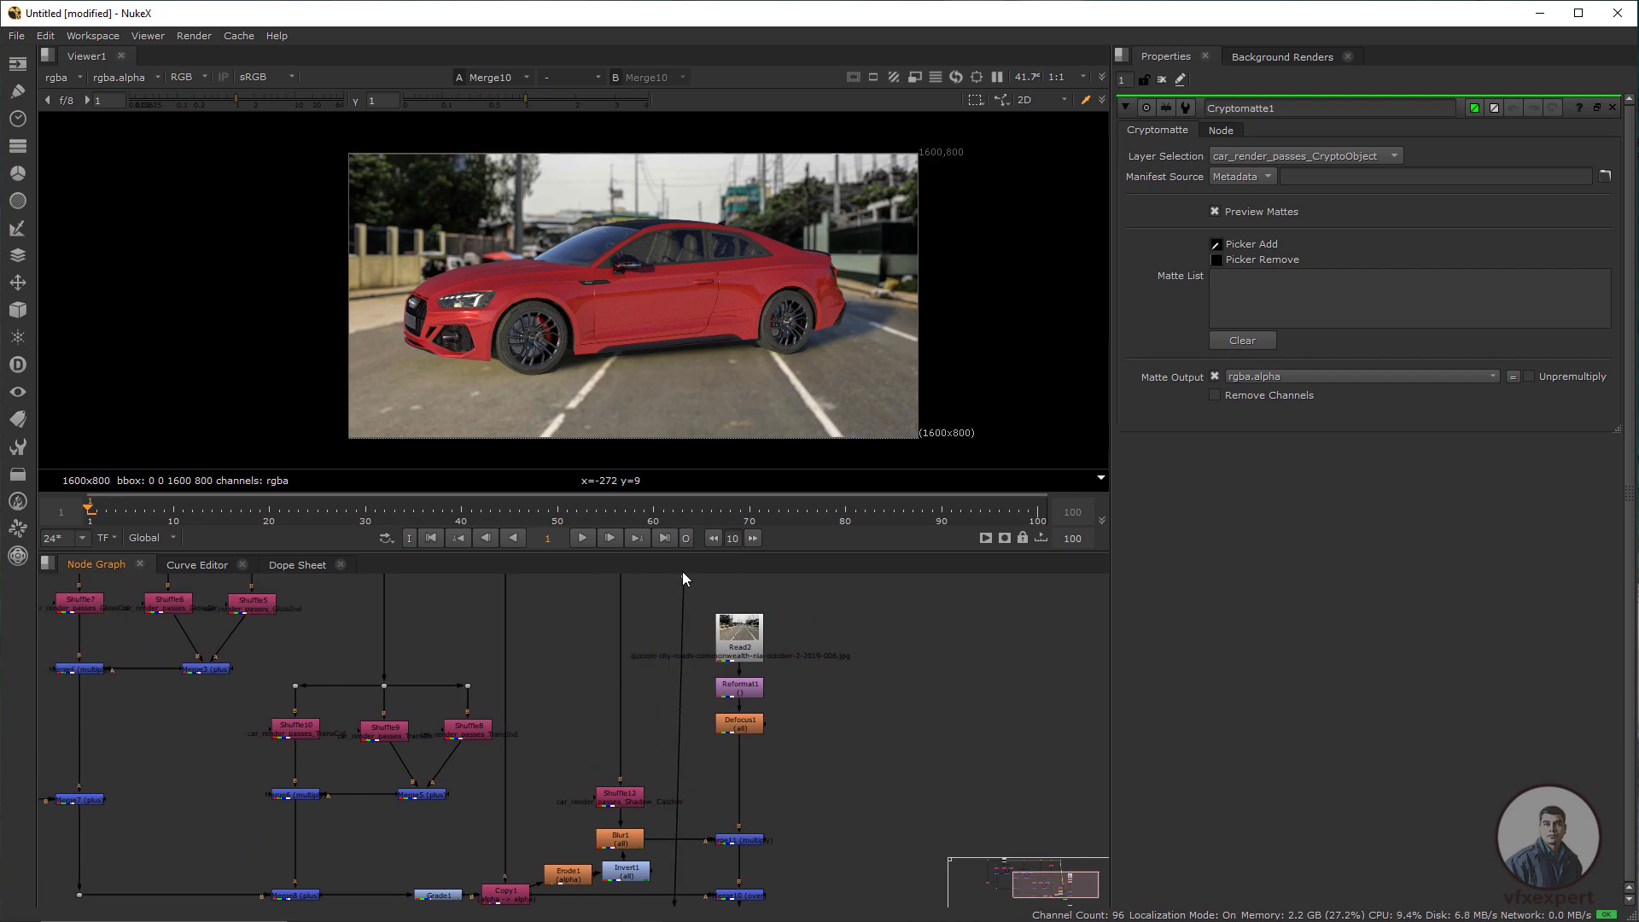
left_click_drag(683, 571, 664, 606)
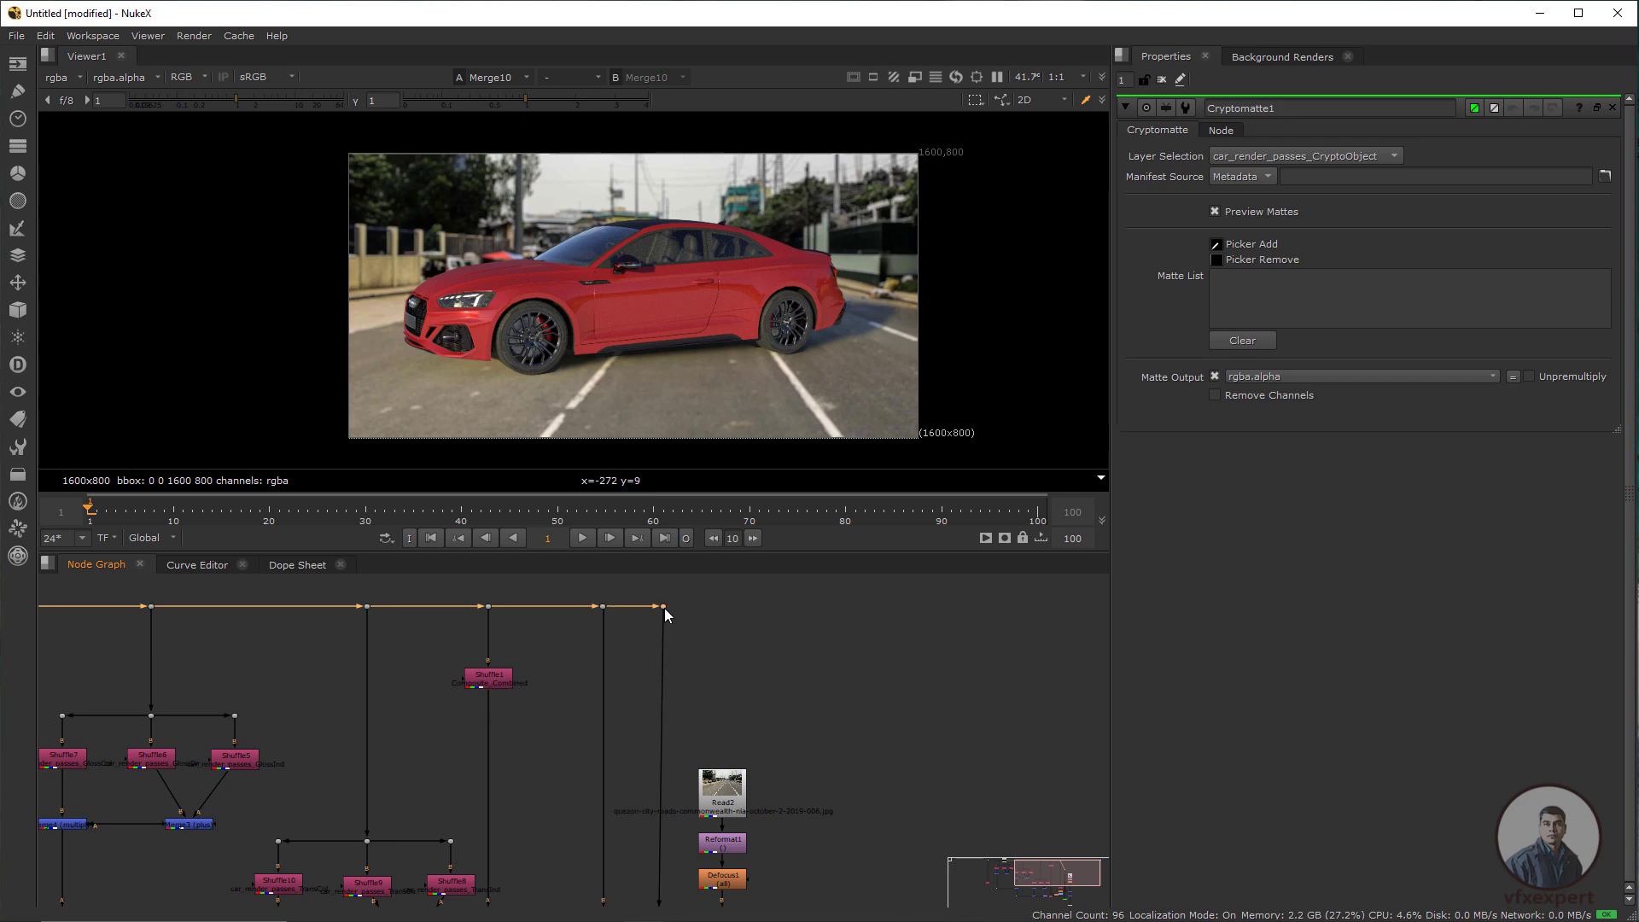
Position the Cryptomatte node just below the final over Merge and view its CryptoObject mattes
scroll(668, 691, "down", 3)
scroll(659, 881, "up", 5)
left_click_drag(623, 771, 641, 785)
left_click_drag(729, 906, 738, 896)
left_click(769, 829)
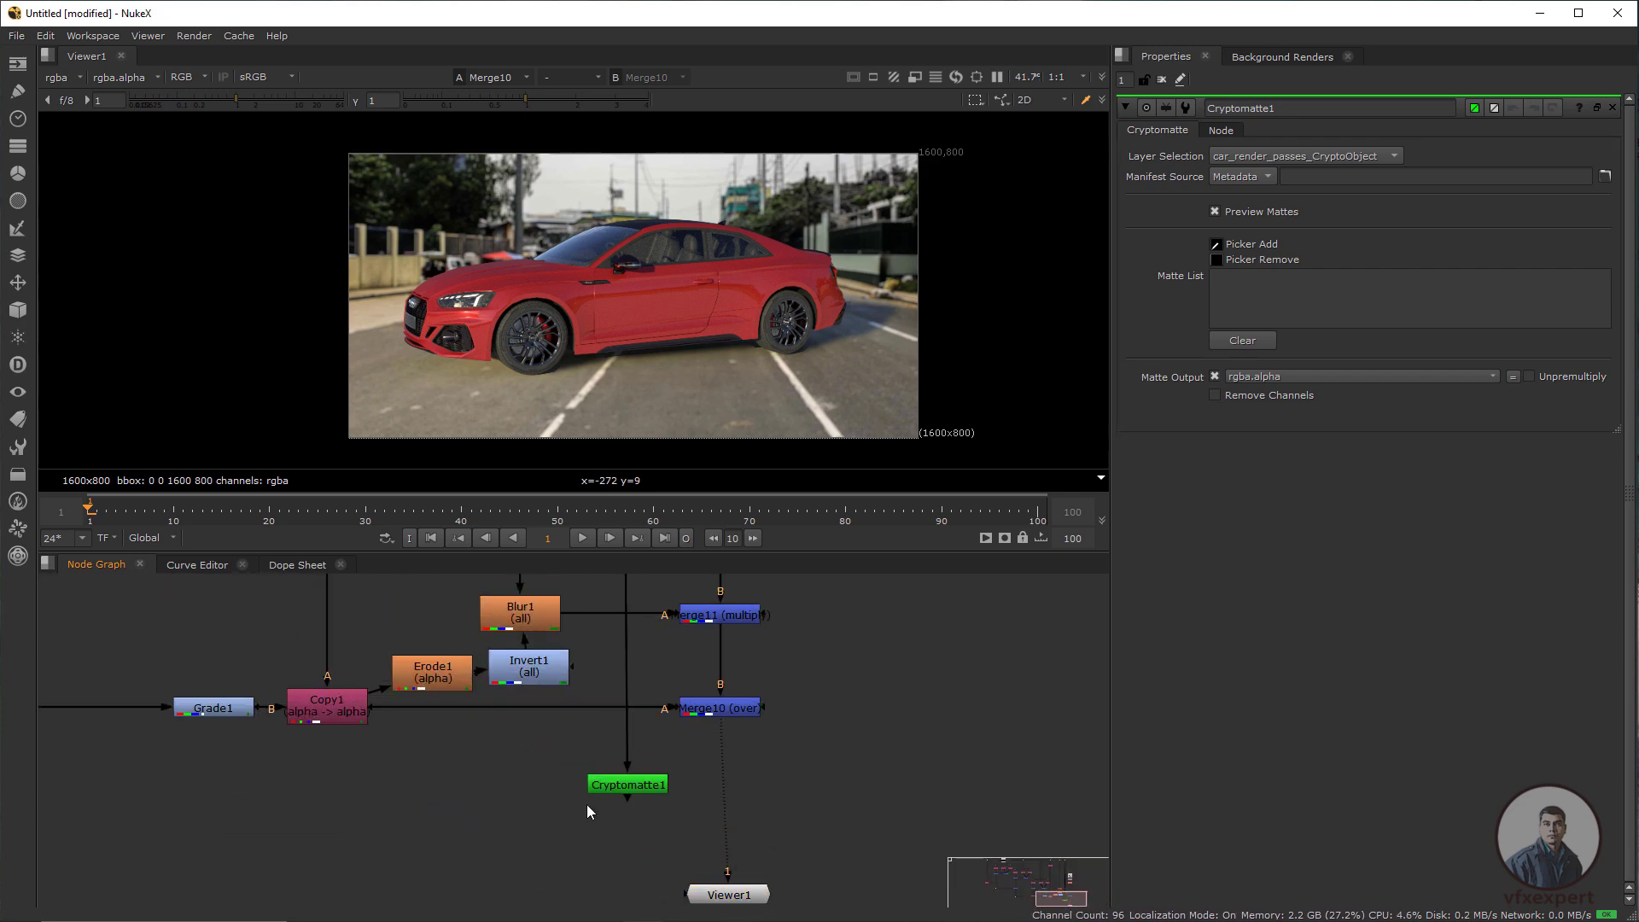
left_click_drag(586, 804, 652, 847)
left_click(695, 832)
key("1")
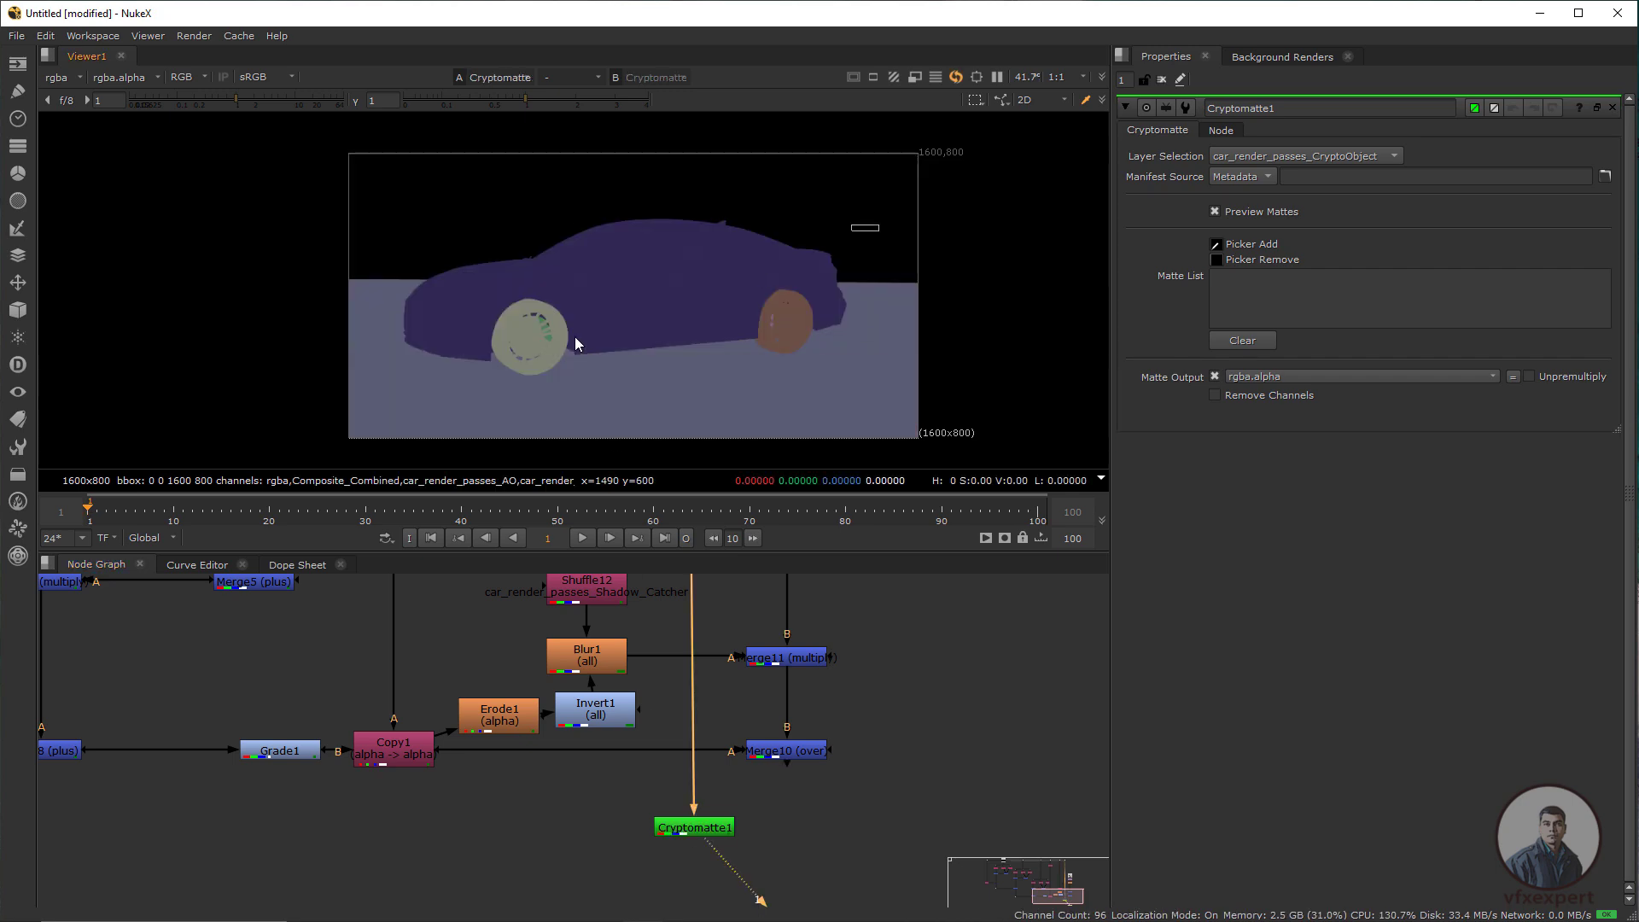
left_click_drag(760, 268, 529, 345)
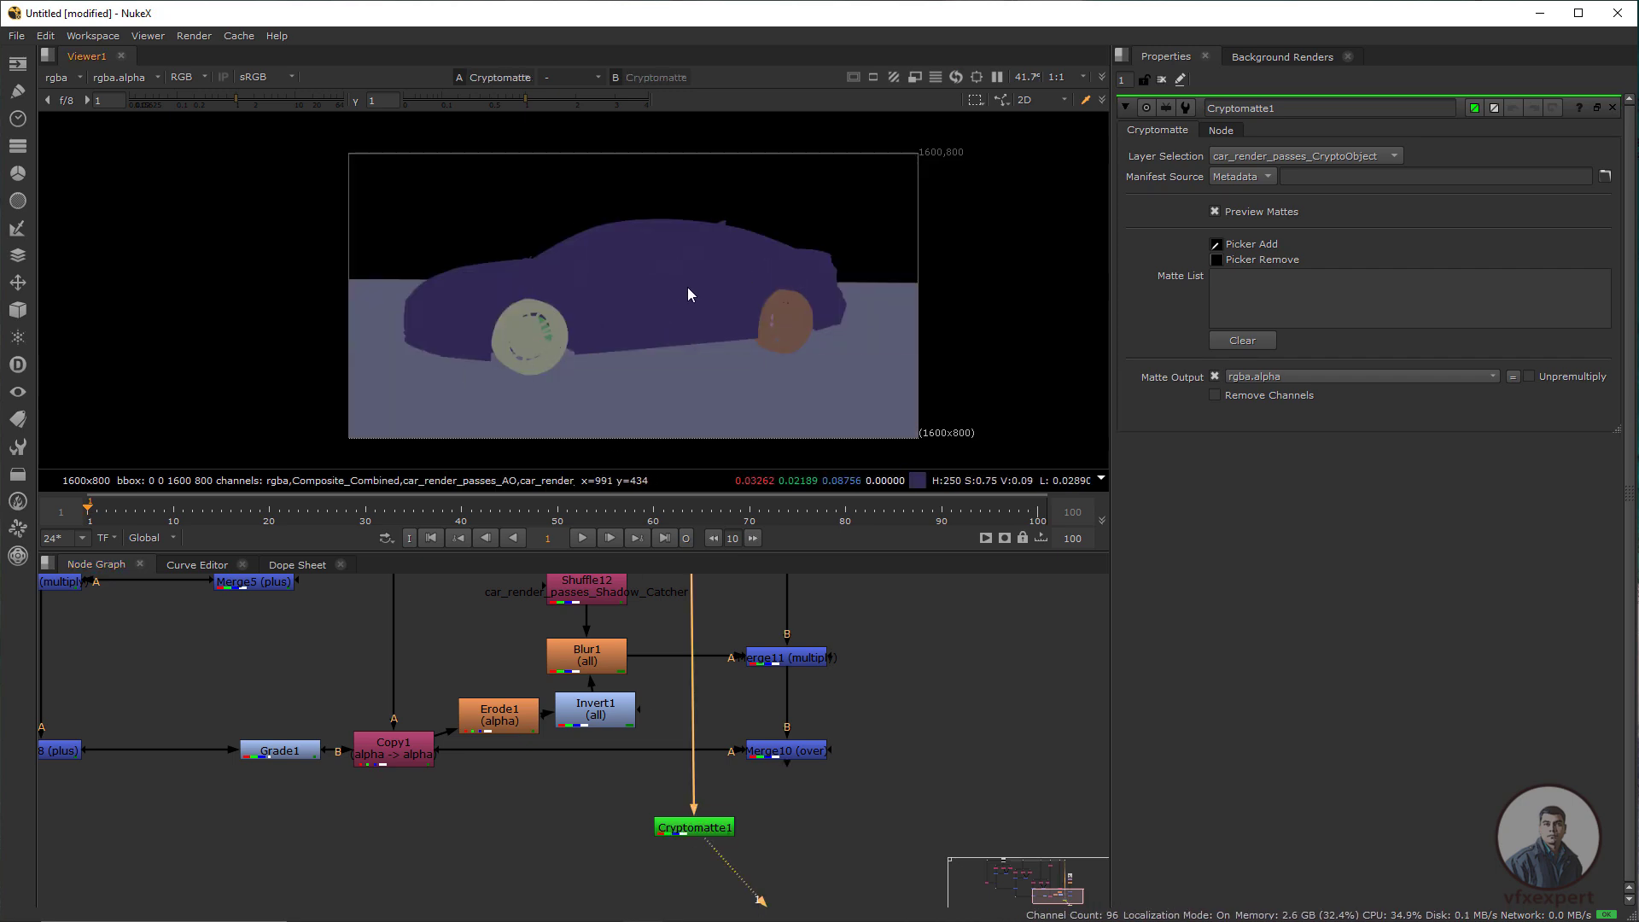
Set the Cryptomatte's layer selection to car_render_passes_CryptoMaterial and inspect the material mattes on the body and wheels
left_click(1231, 157)
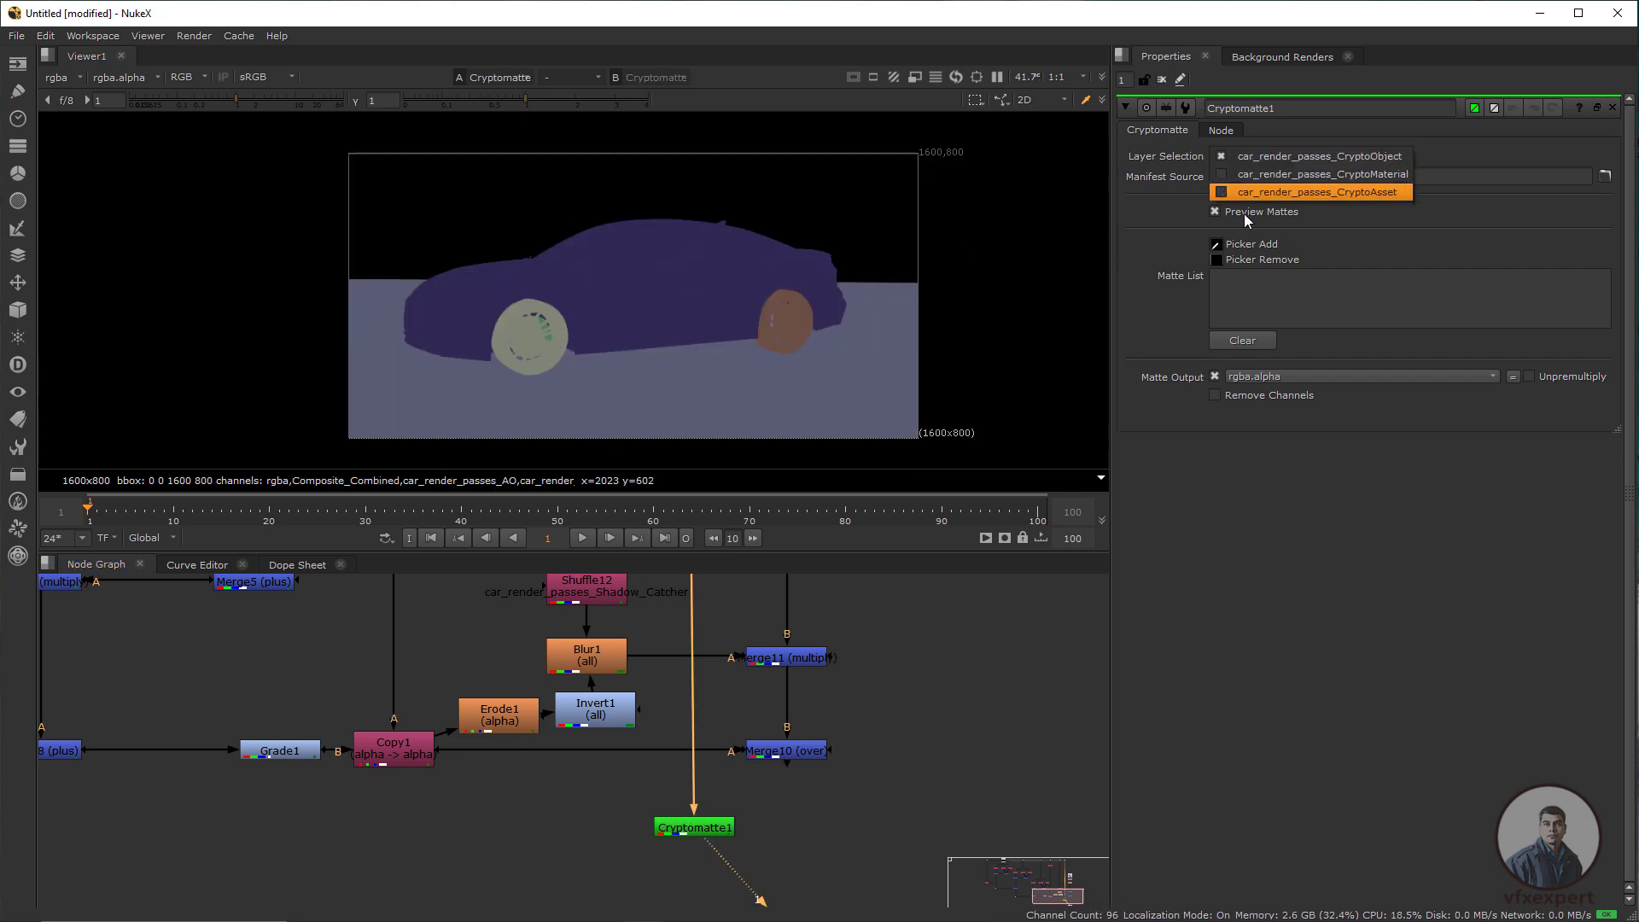
left_click(1315, 174)
scroll(733, 328, "up", 3)
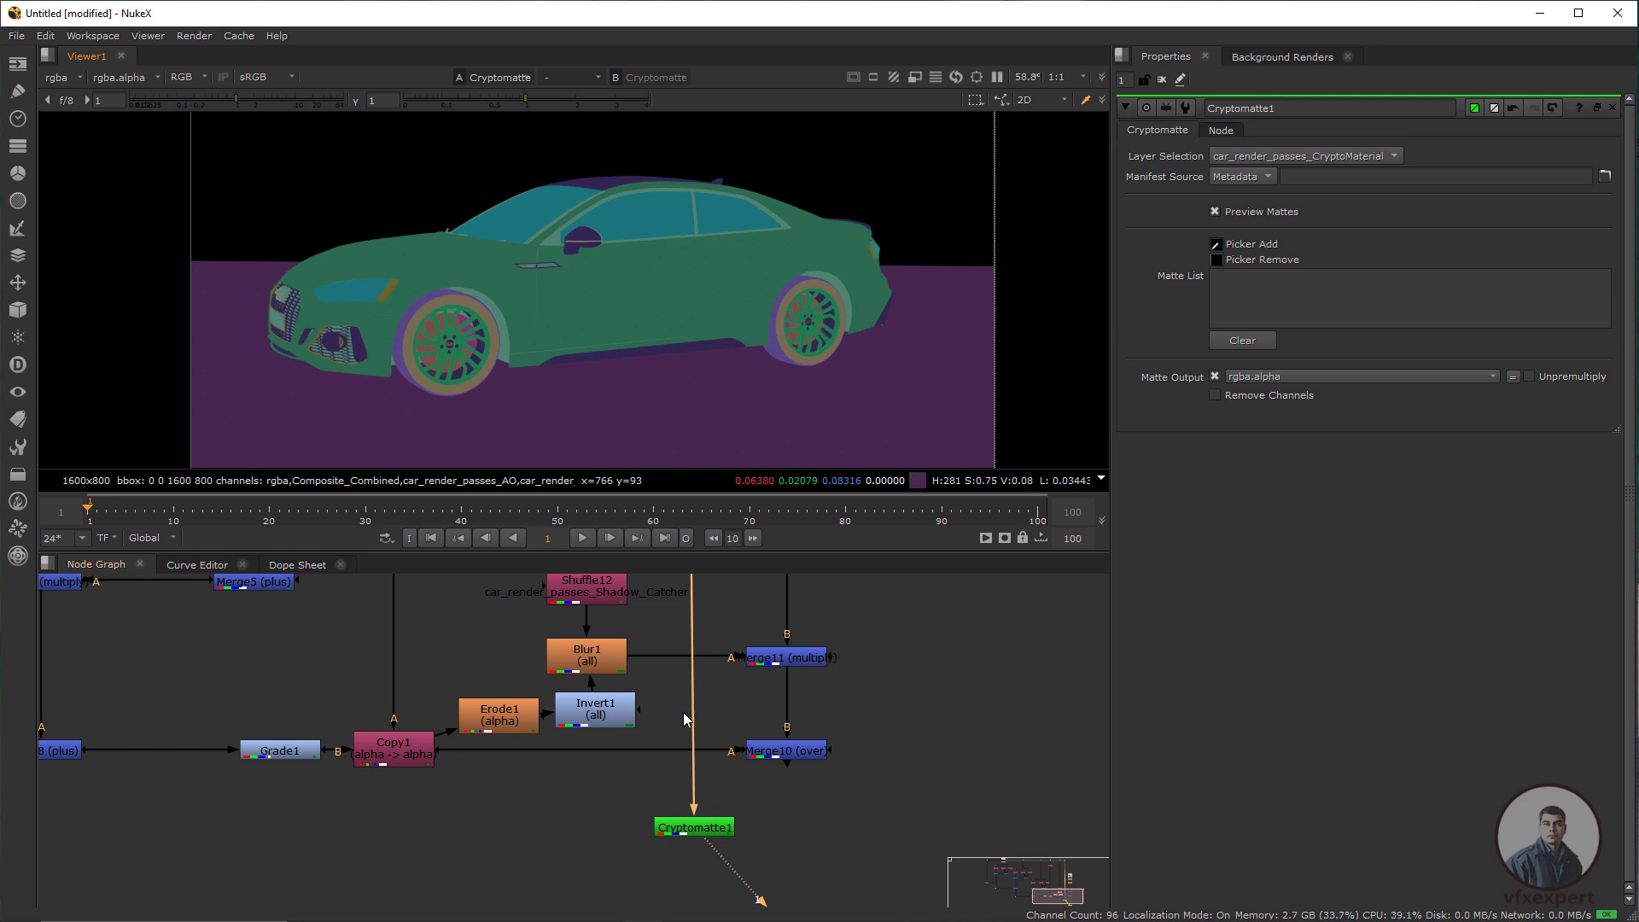
scroll(479, 351, "up", 1)
scroll(548, 346, "up", 1)
scroll(435, 352, "up", 1)
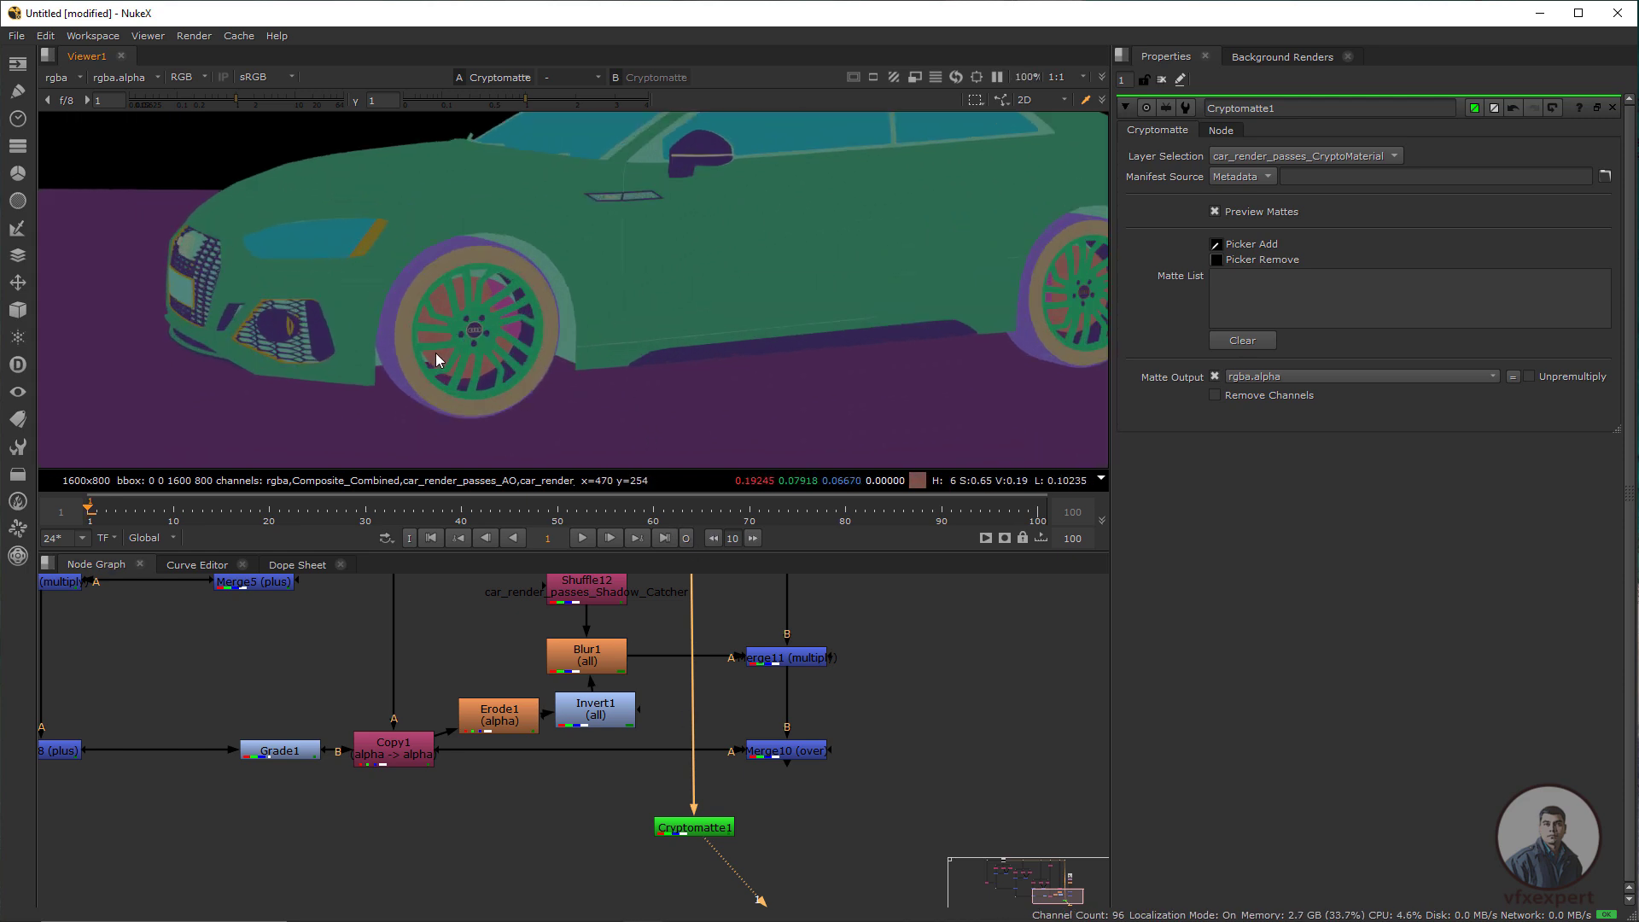
left_click_drag(412, 362, 434, 388)
scroll(633, 275, "down", 2)
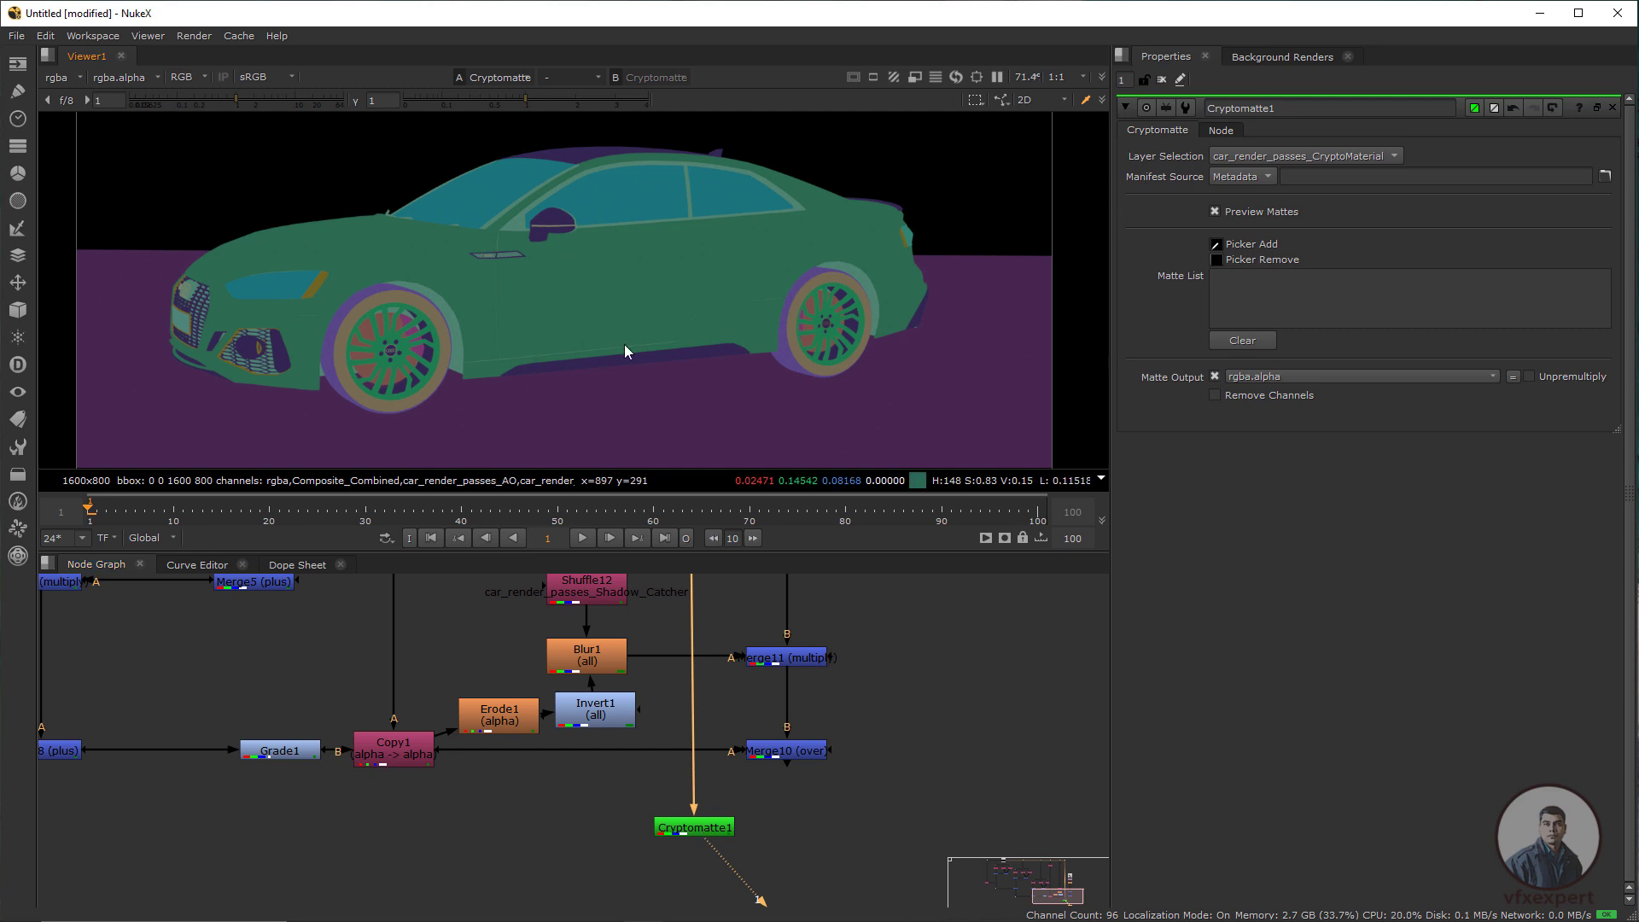
scroll(626, 350, "down", 1)
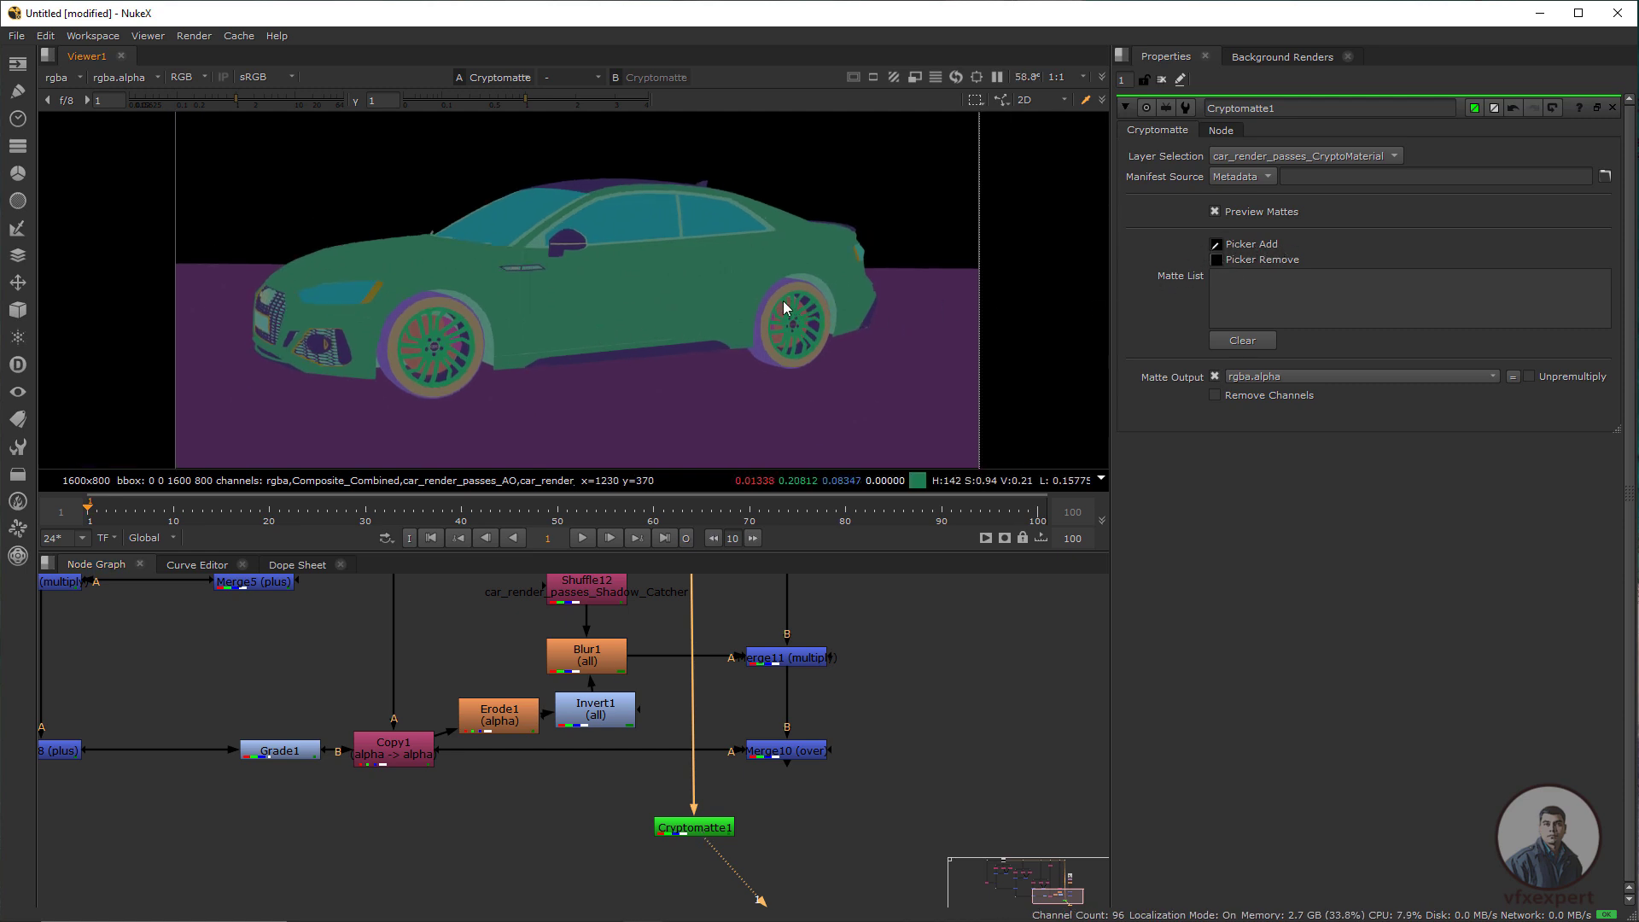
Pick the car body's Carpaint shader_3DShaker material as the matte and check it in the alpha channel
left_click(575, 326, "ctrl")
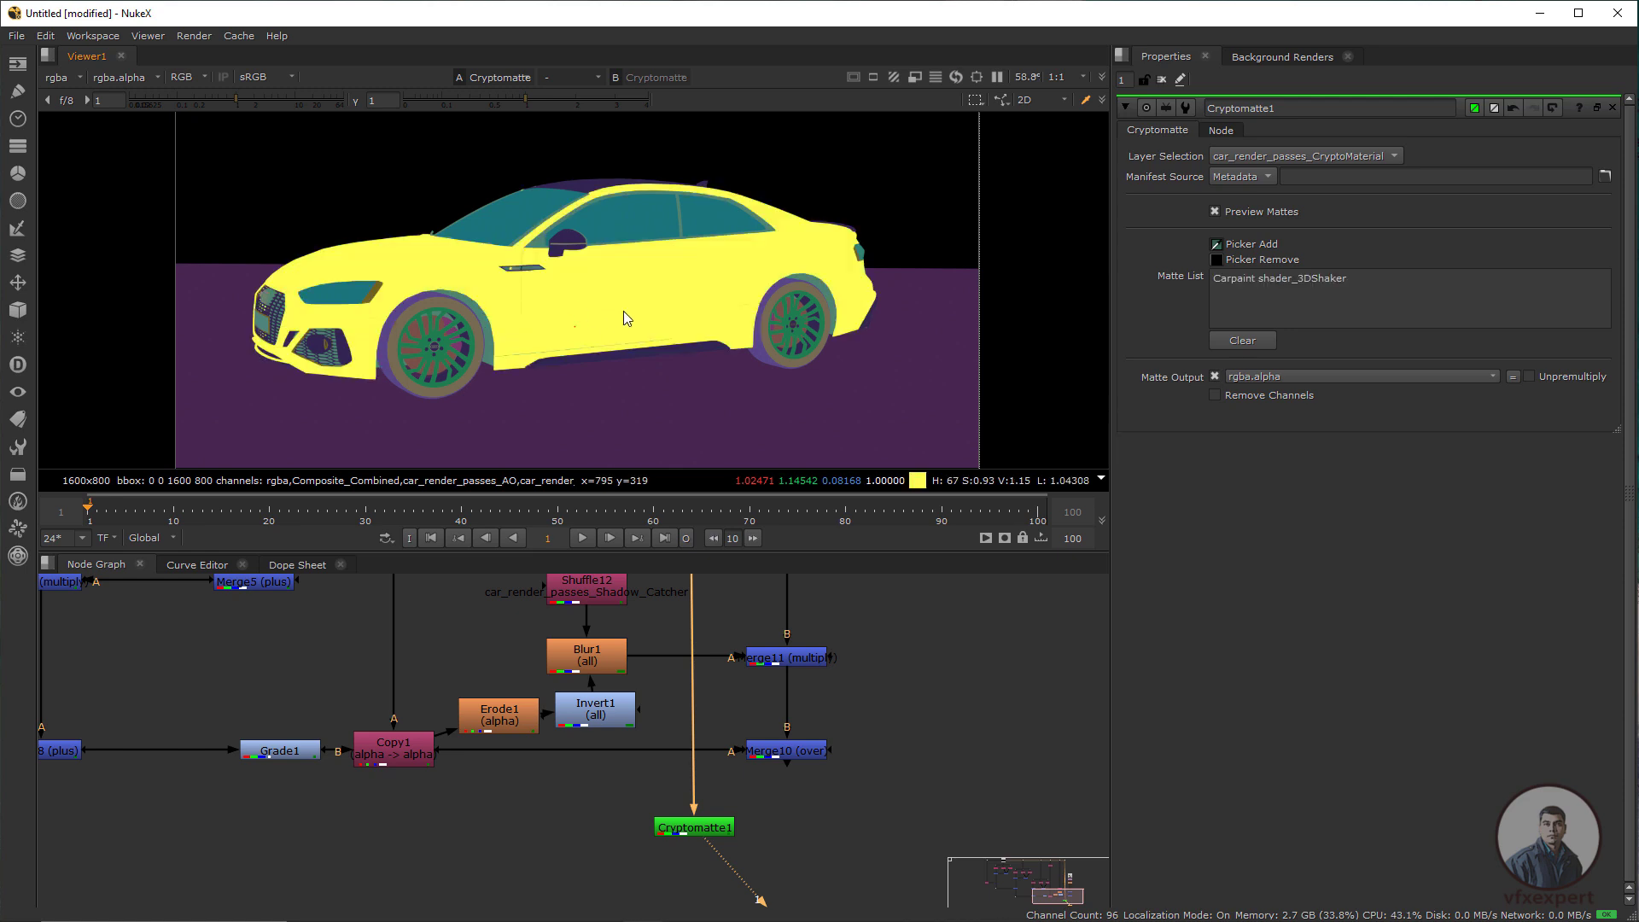
key("a")
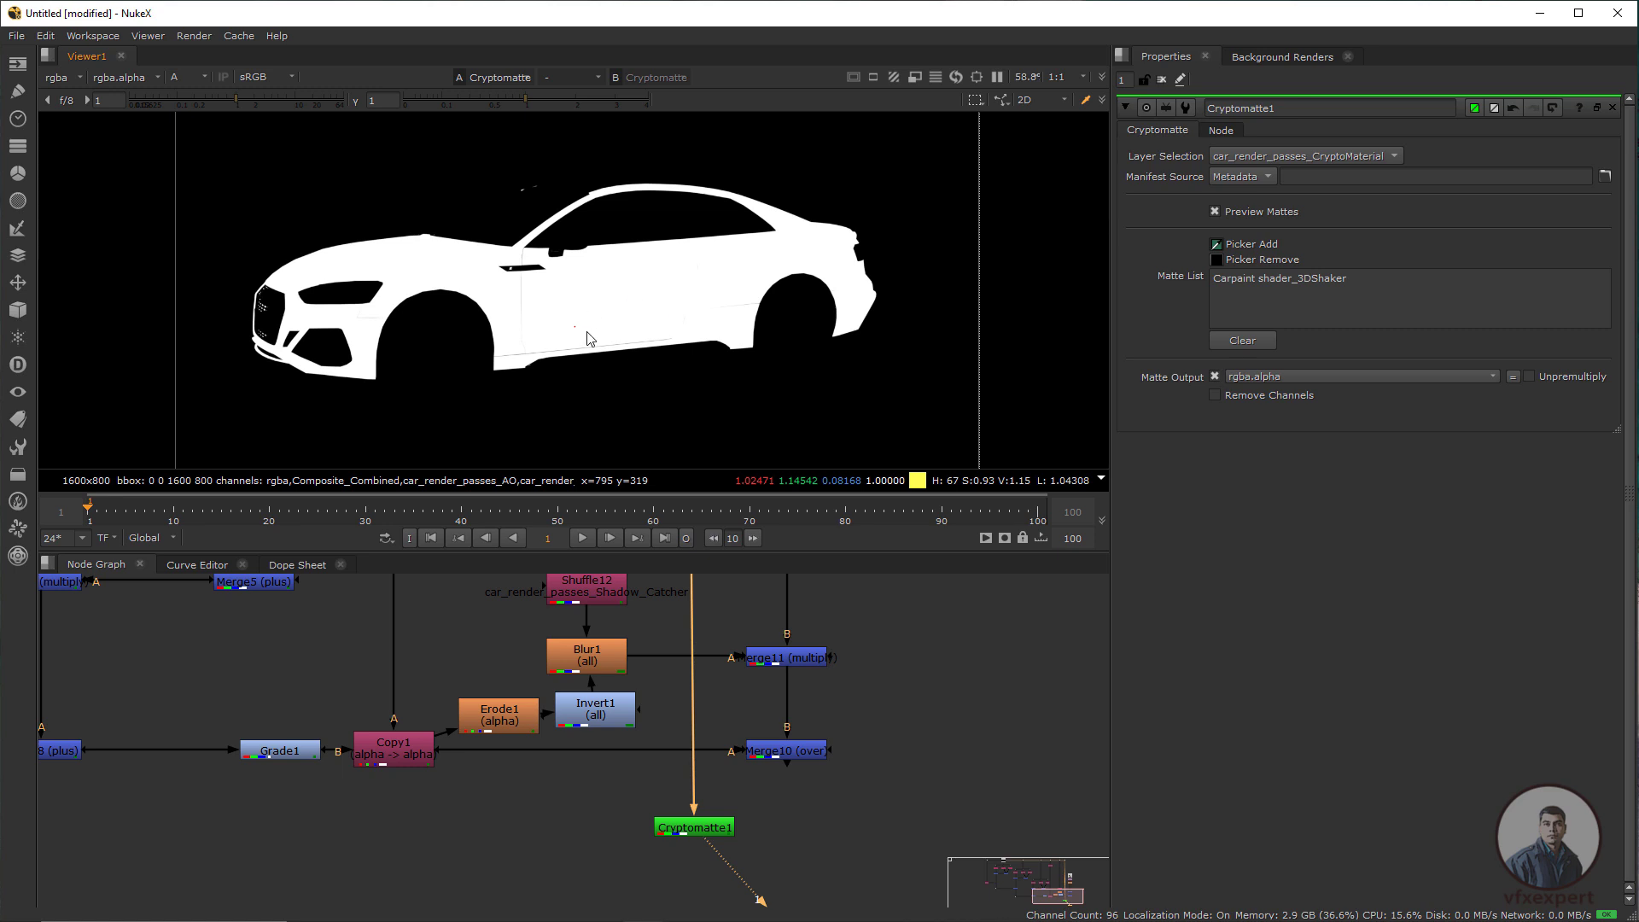
key("a")
Insert a Grade node between the car's Copy node and the over Merge, and connect its mask to the Cryptomatte
left_click_drag(500, 854, 561, 865)
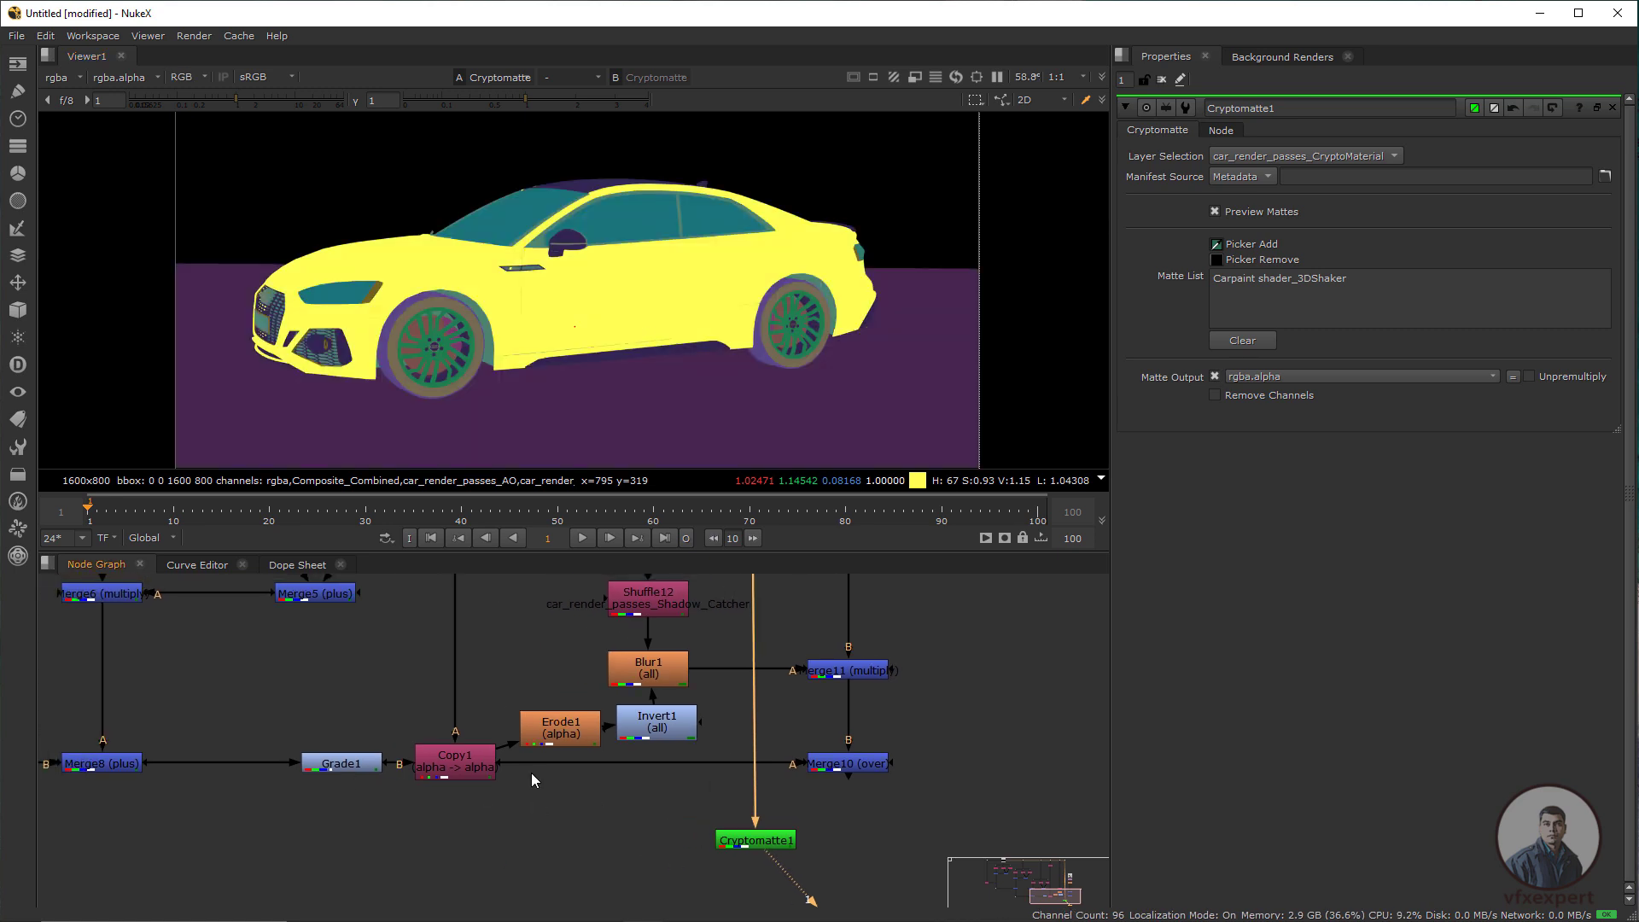
left_click_drag(468, 771, 468, 800)
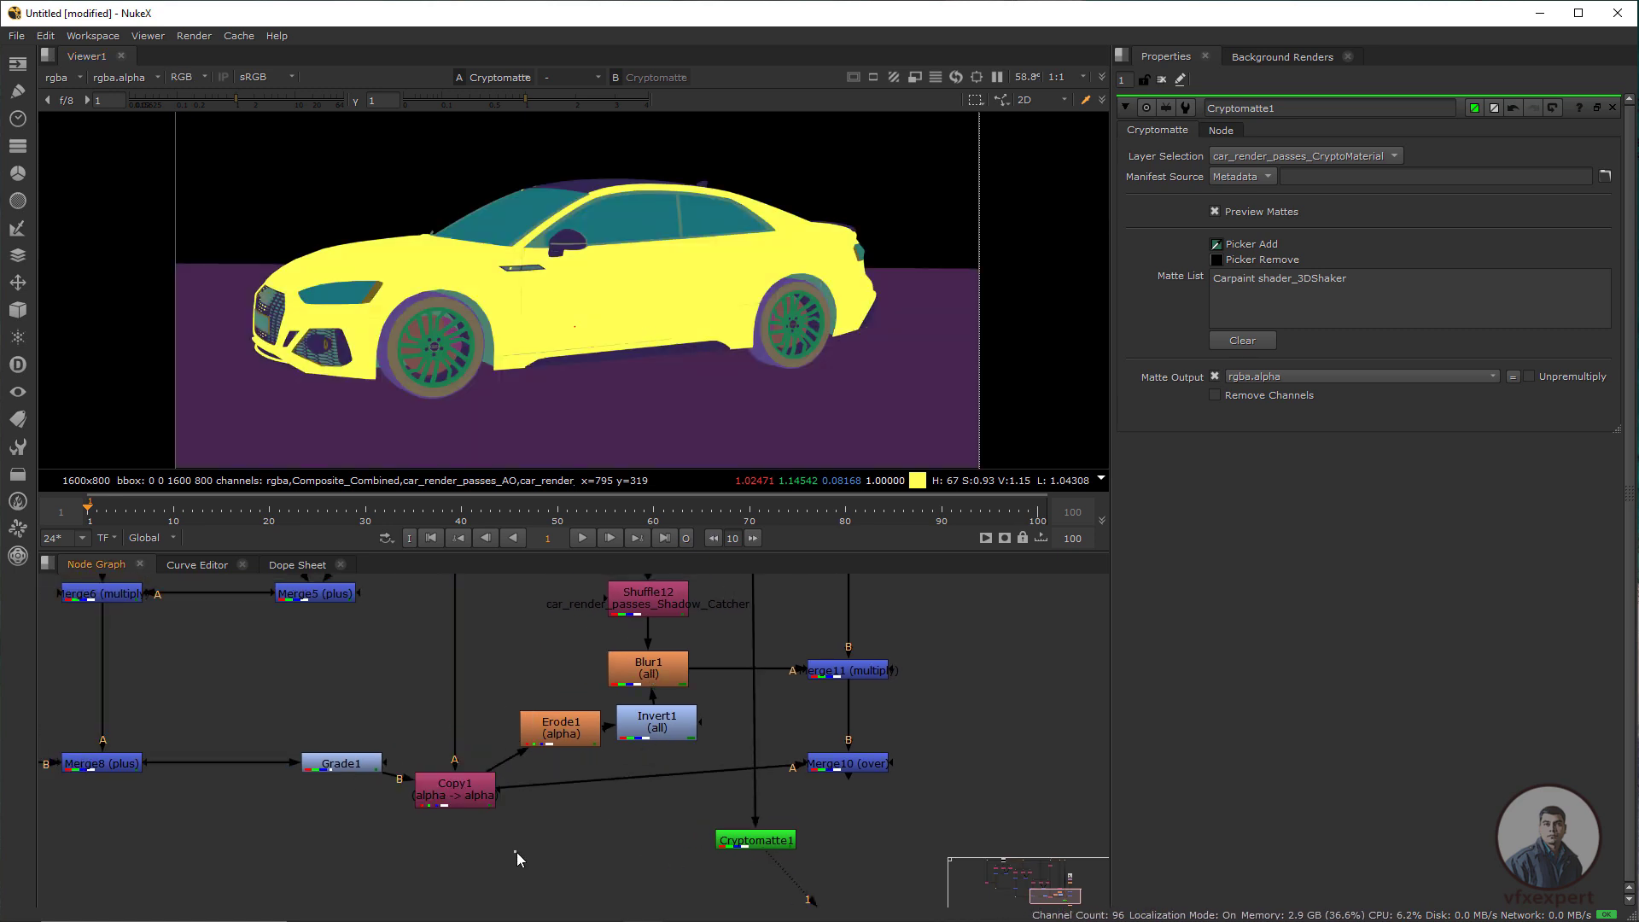
key("g")
left_click_drag(548, 853, 770, 861)
left_click(640, 818)
left_click(636, 812)
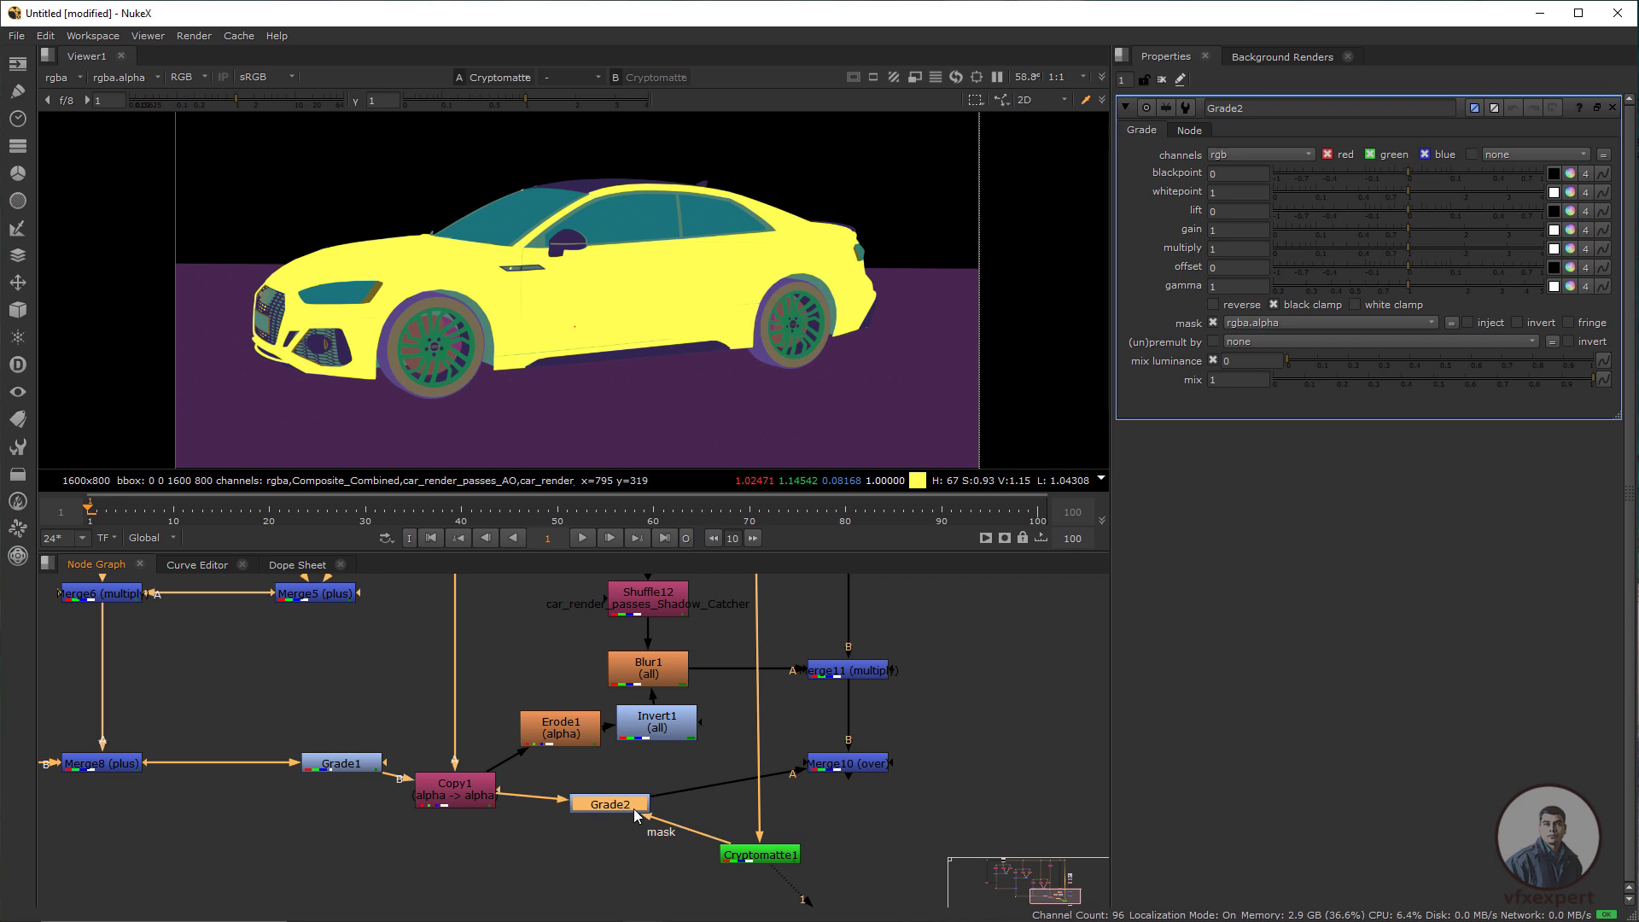
View the over Merge's output and try a test adjustment of the paint Grade on the car body
left_click(869, 765)
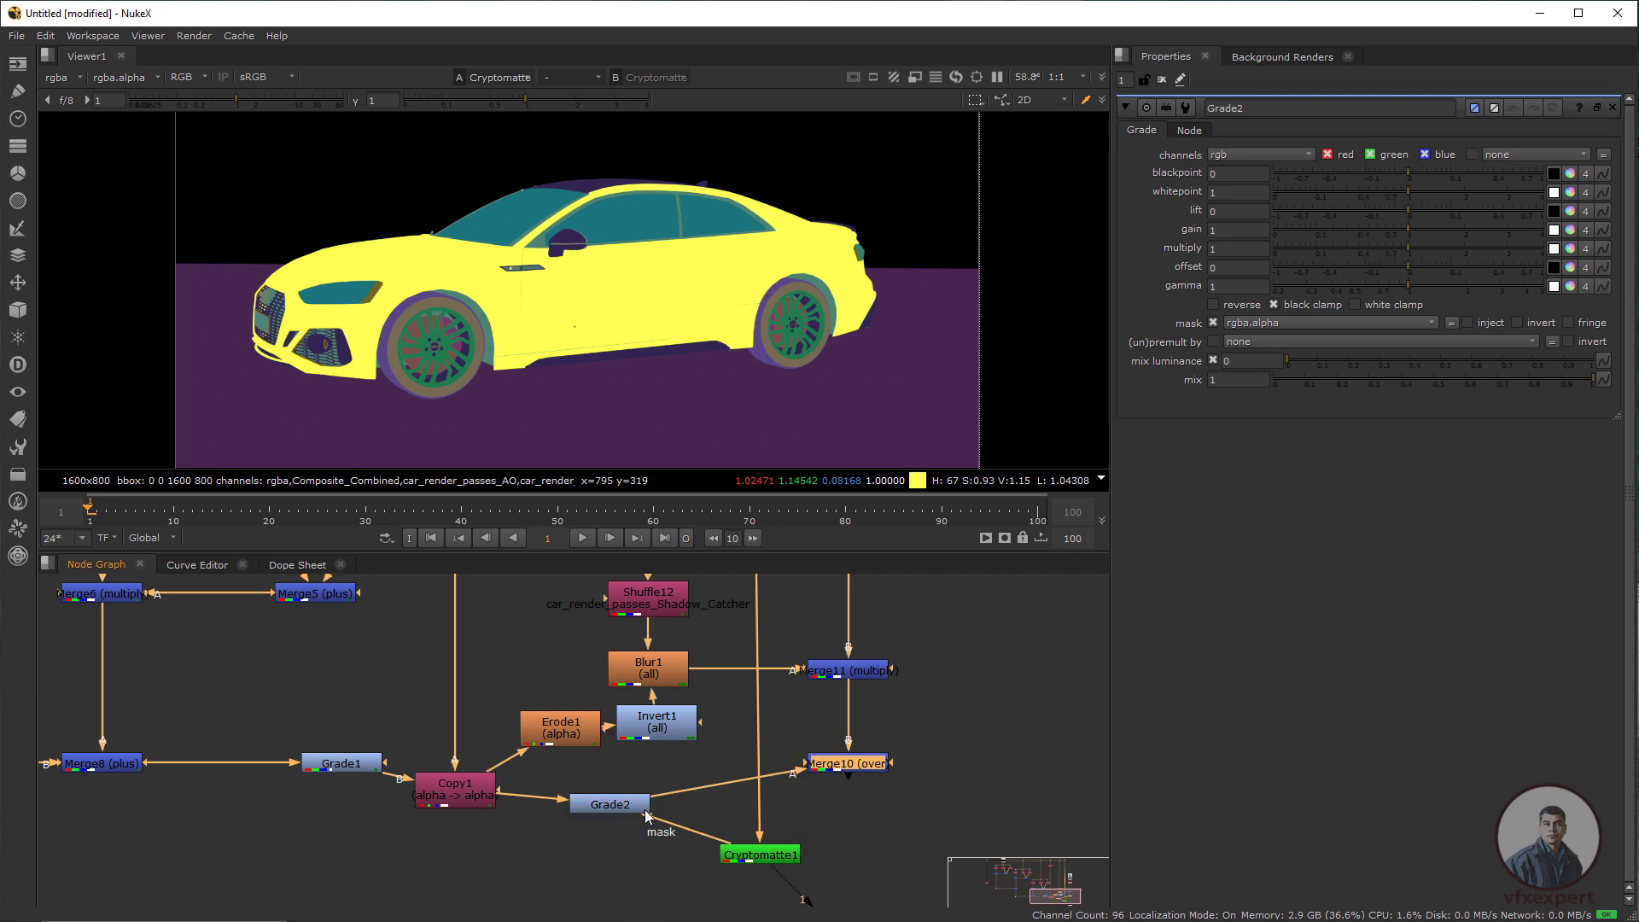
key("1")
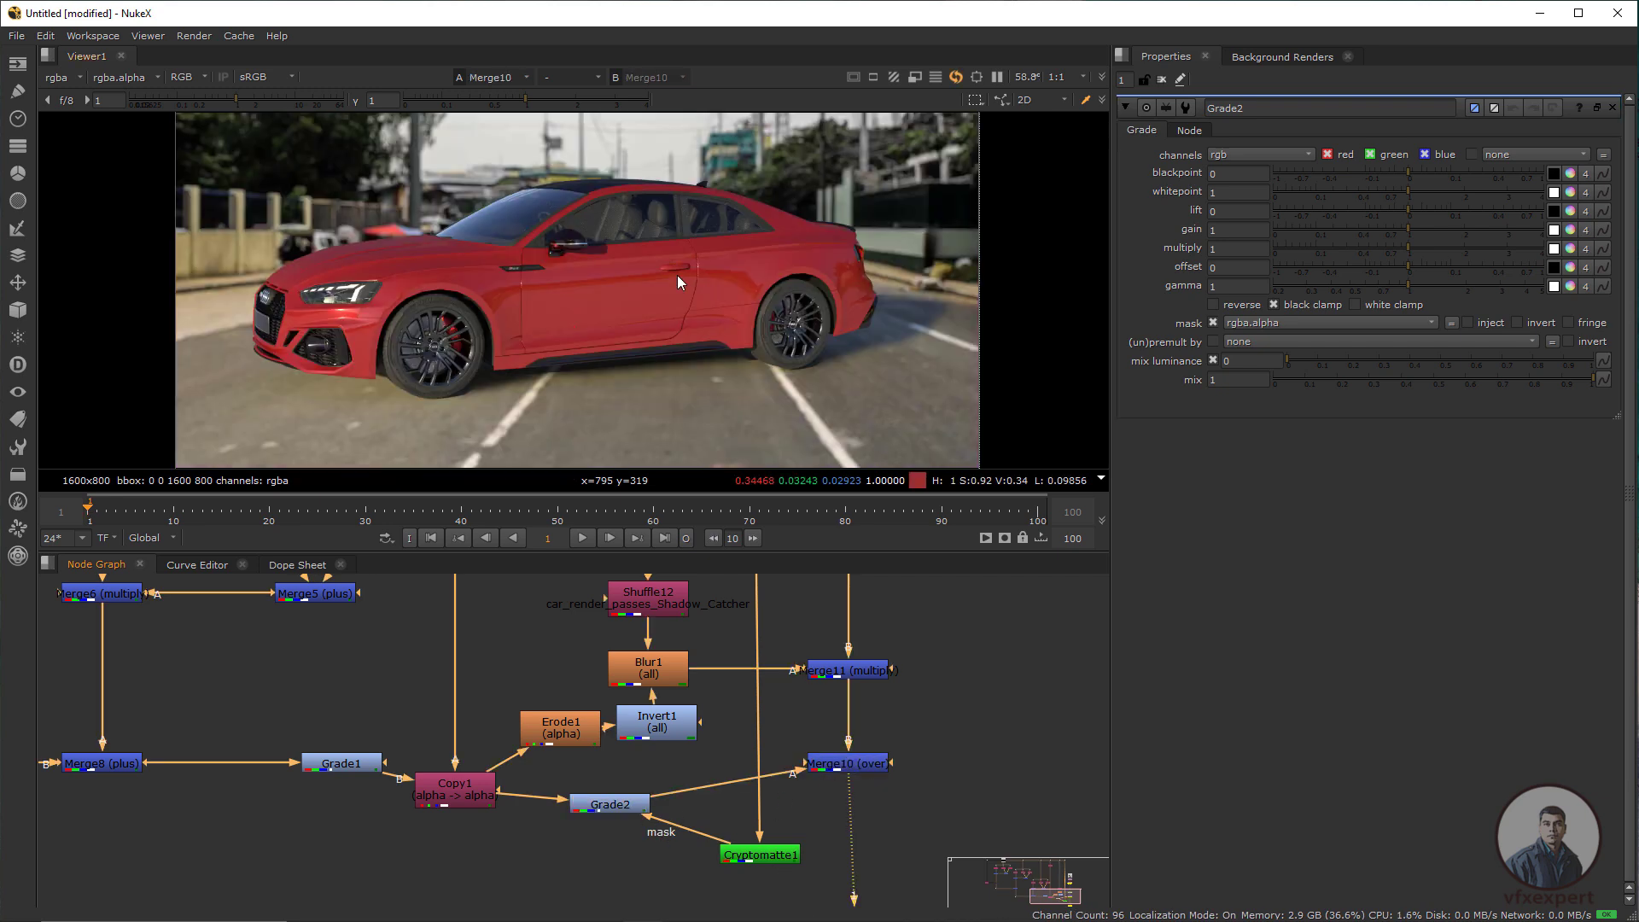
left_click(631, 804)
mouse_move(1410, 238)
left_mouse_down()
mouse_move(1344, 232)
mouse_move(1408, 238)
left_mouse_up()
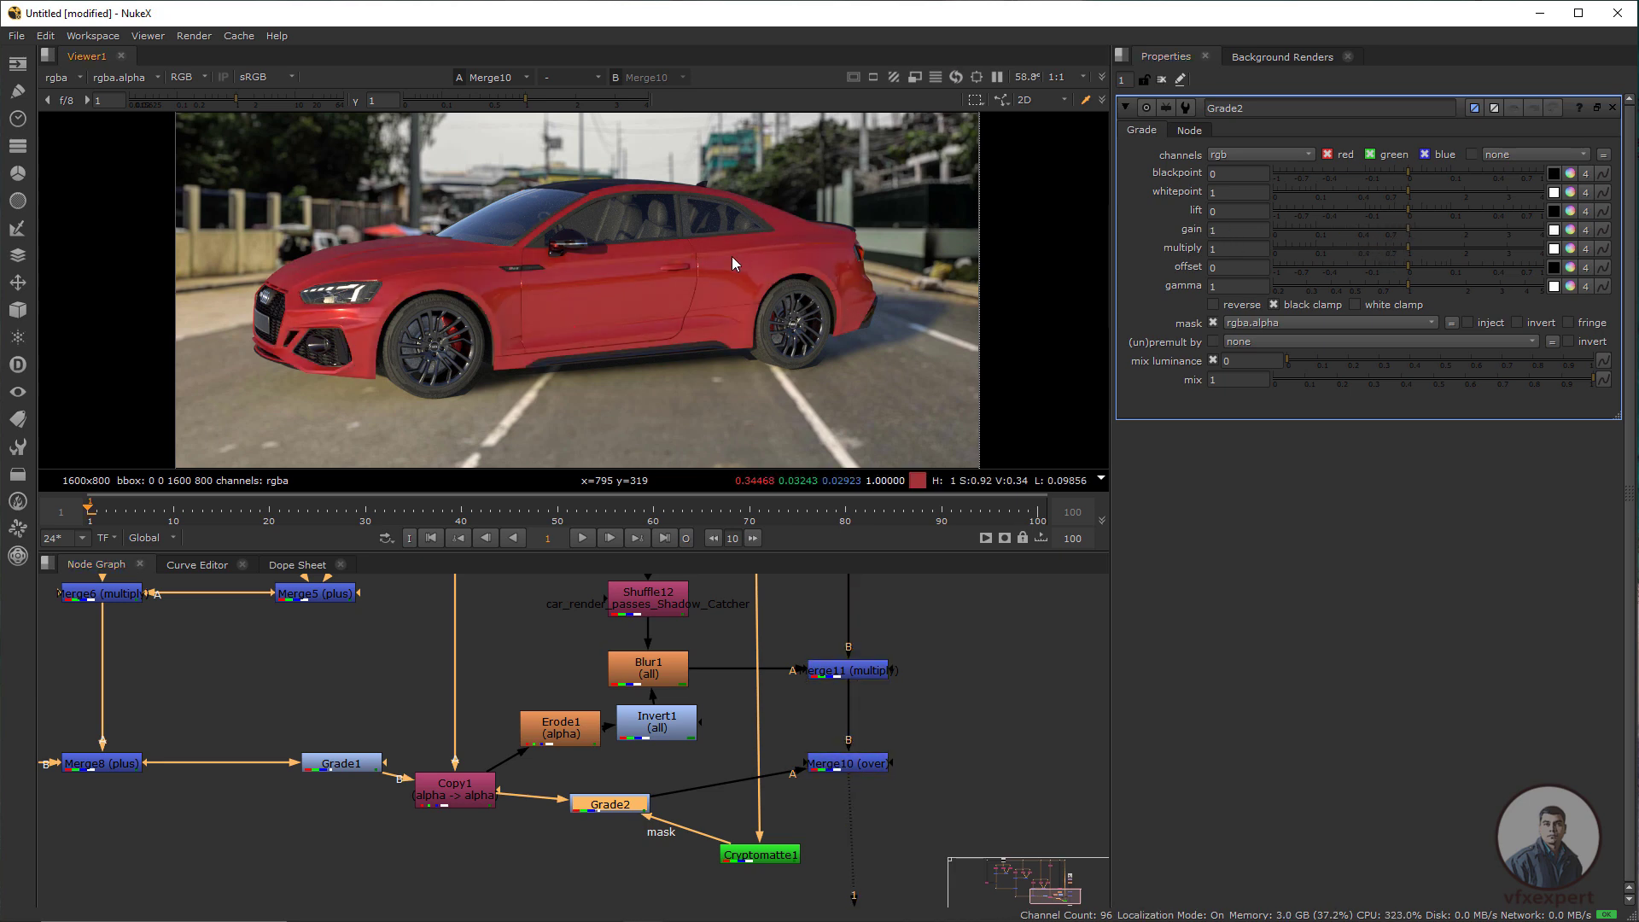
scroll(575, 340, "down", 2)
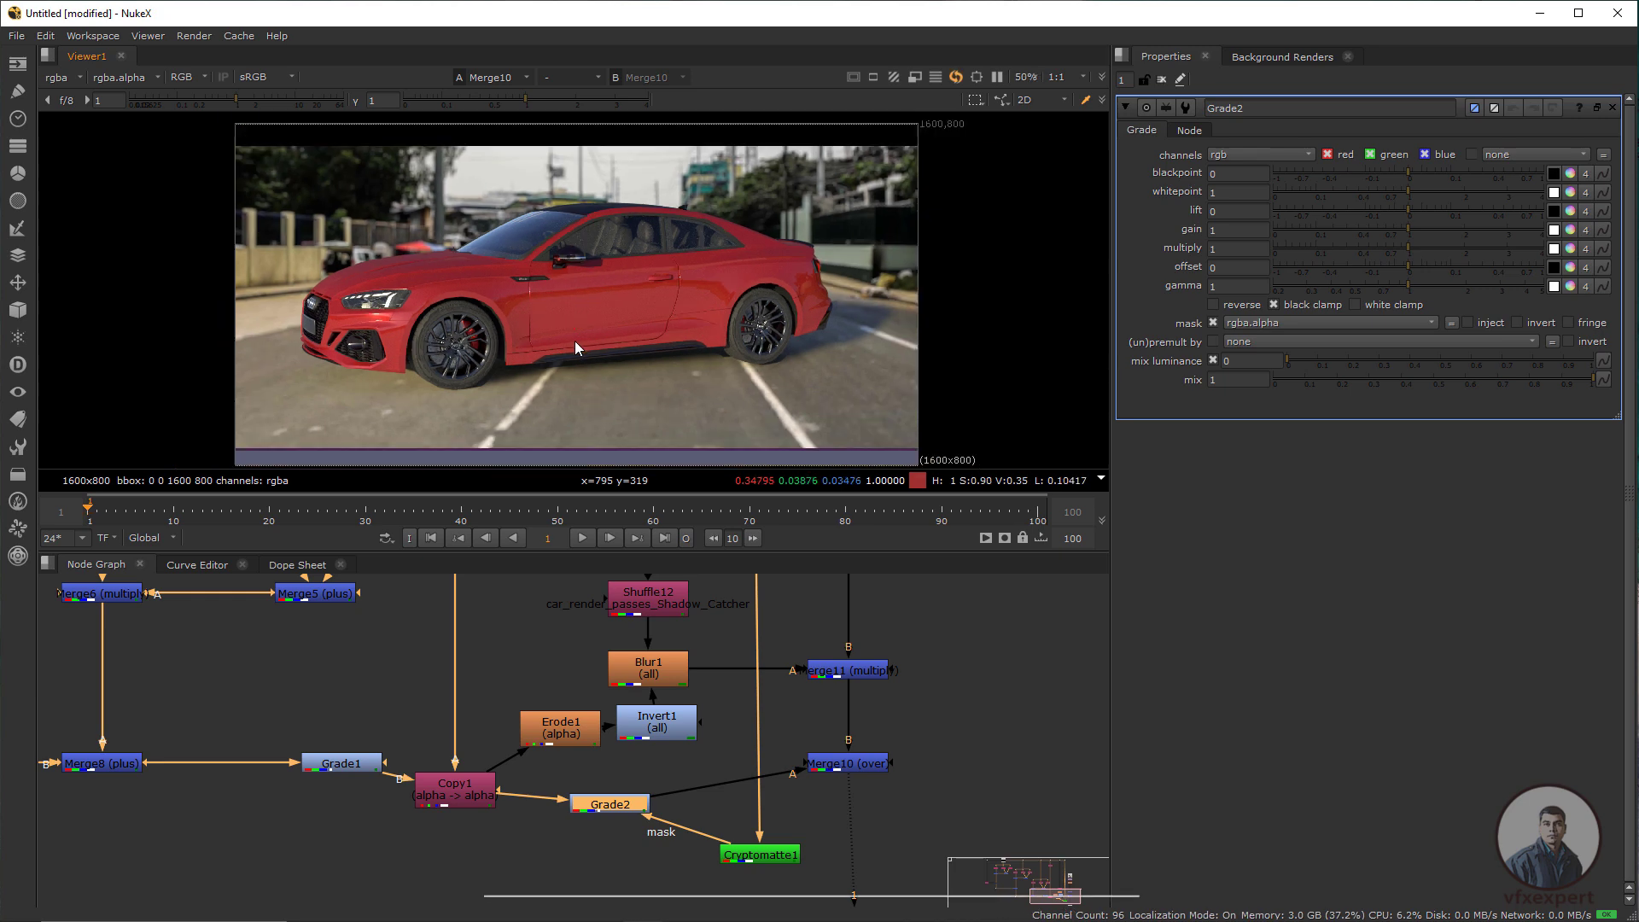
Insert a second Grade node between the paint Grade and the over Merge, rearranging the paint Grade and Cryptomatte to make room
left_click_drag(610, 751, 505, 850)
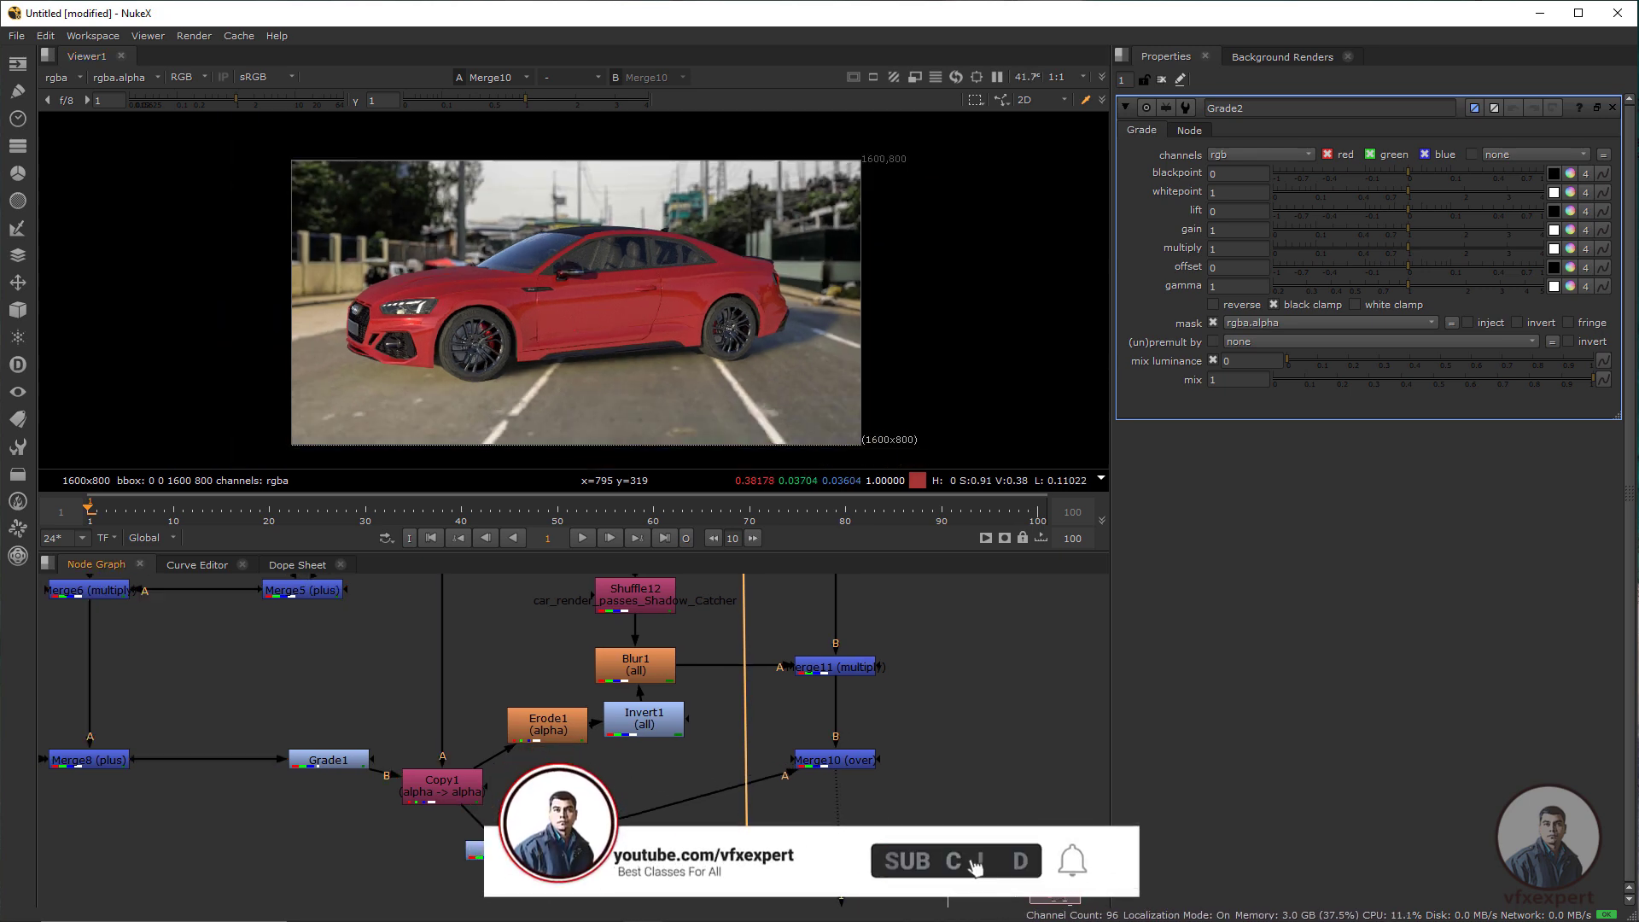
left_click_drag(746, 879, 687, 864)
key("g")
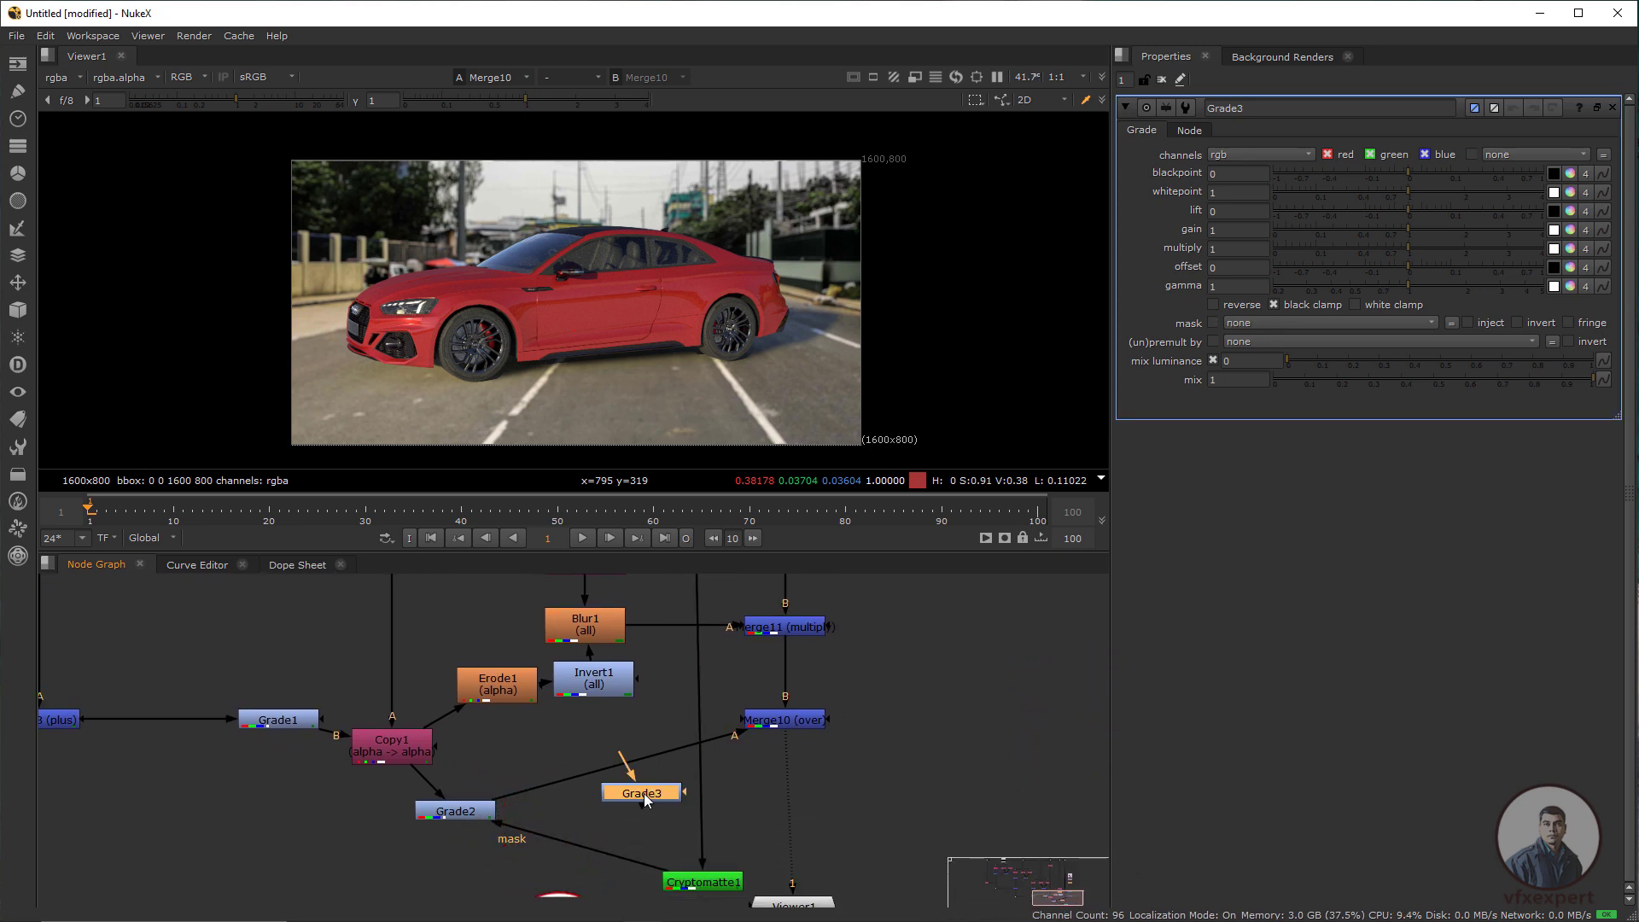
left_click_drag(694, 896, 560, 860)
left_click(693, 821)
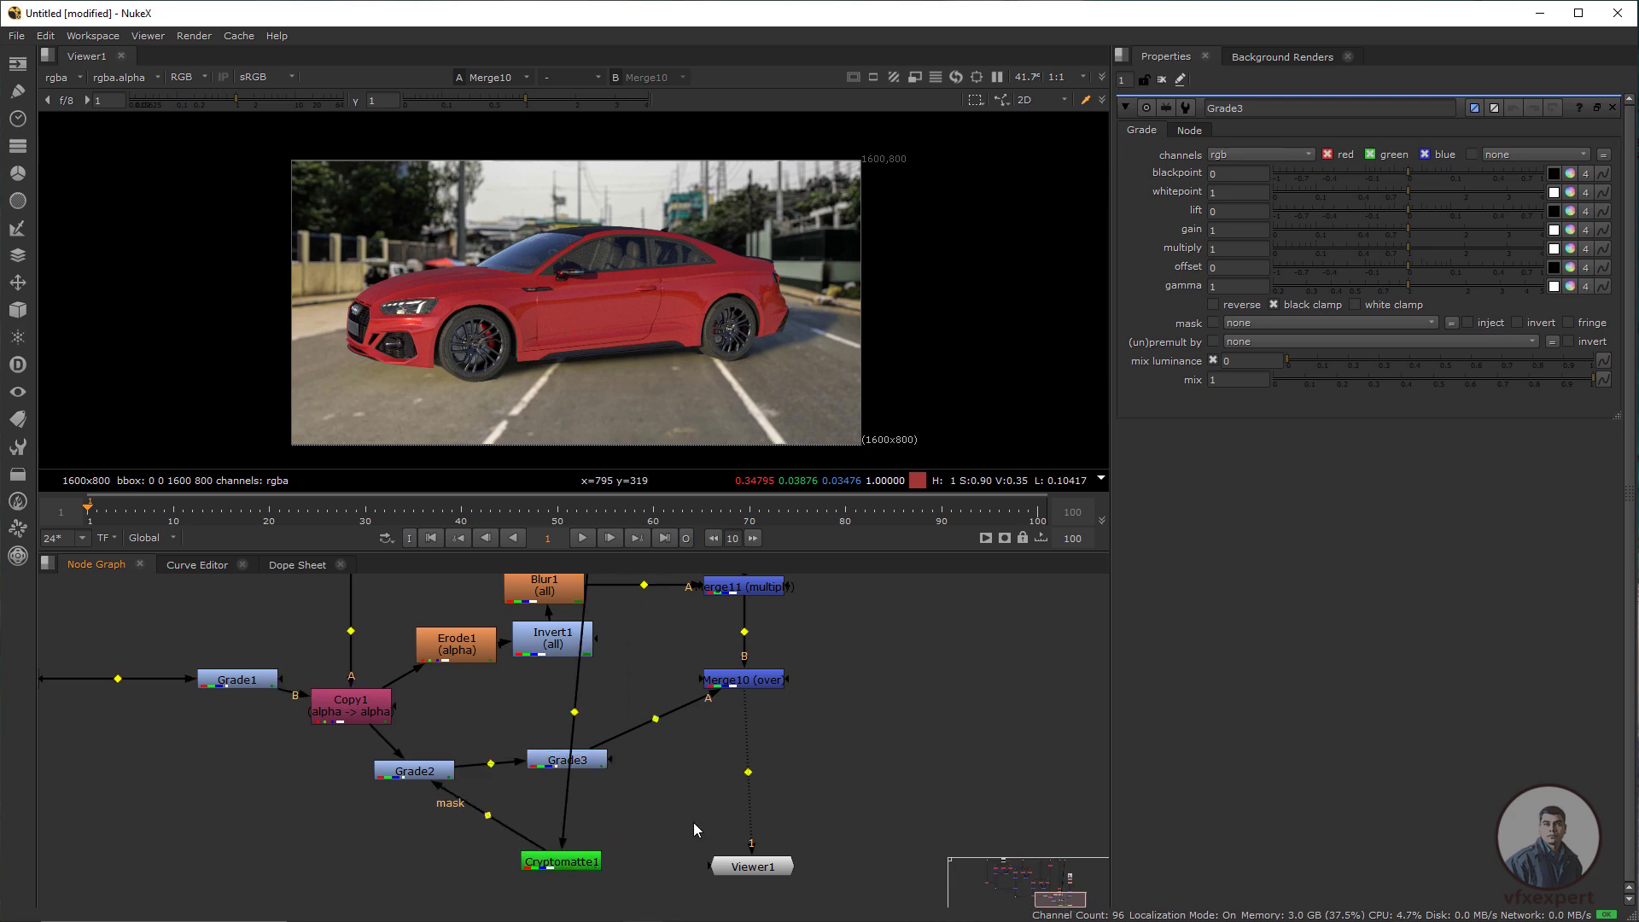
Add a second Cryptomatte node beside the new Grade, fed from a dot on the first Cryptomatte's input line
left_click_drag(693, 822, 666, 854)
left_click_drag(594, 762, 661, 858)
left_click_drag(655, 856, 665, 848)
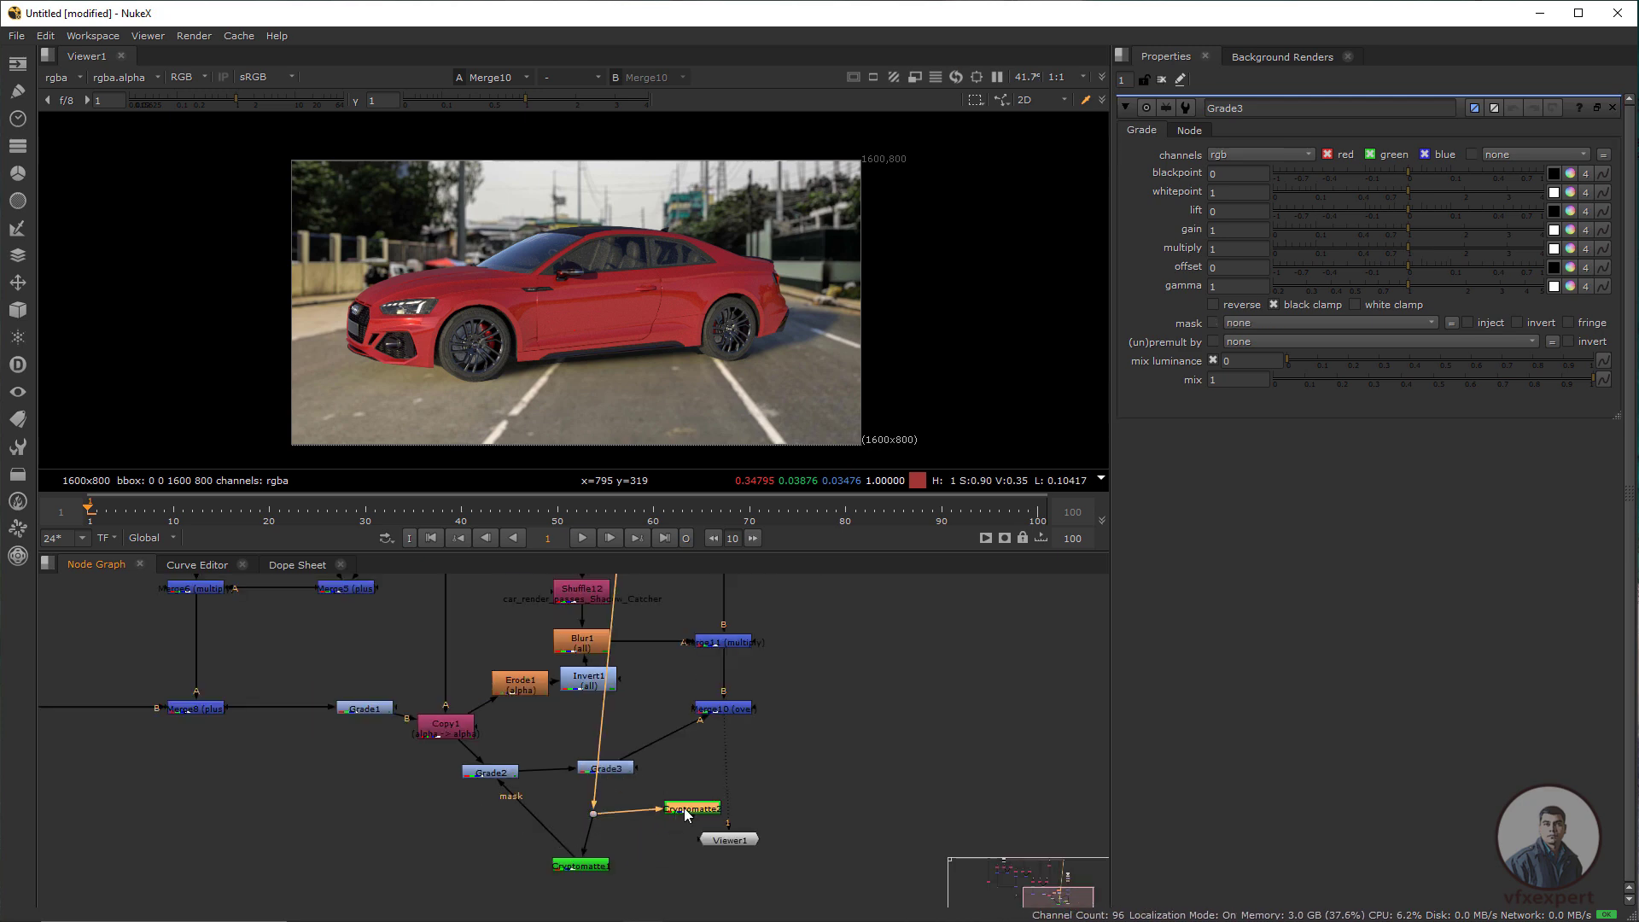
View the second Cryptomatte, remove the car paint from its matte list, add the tire rubber material, and check the alpha matte
key("1")
left_click_drag(681, 819, 685, 813)
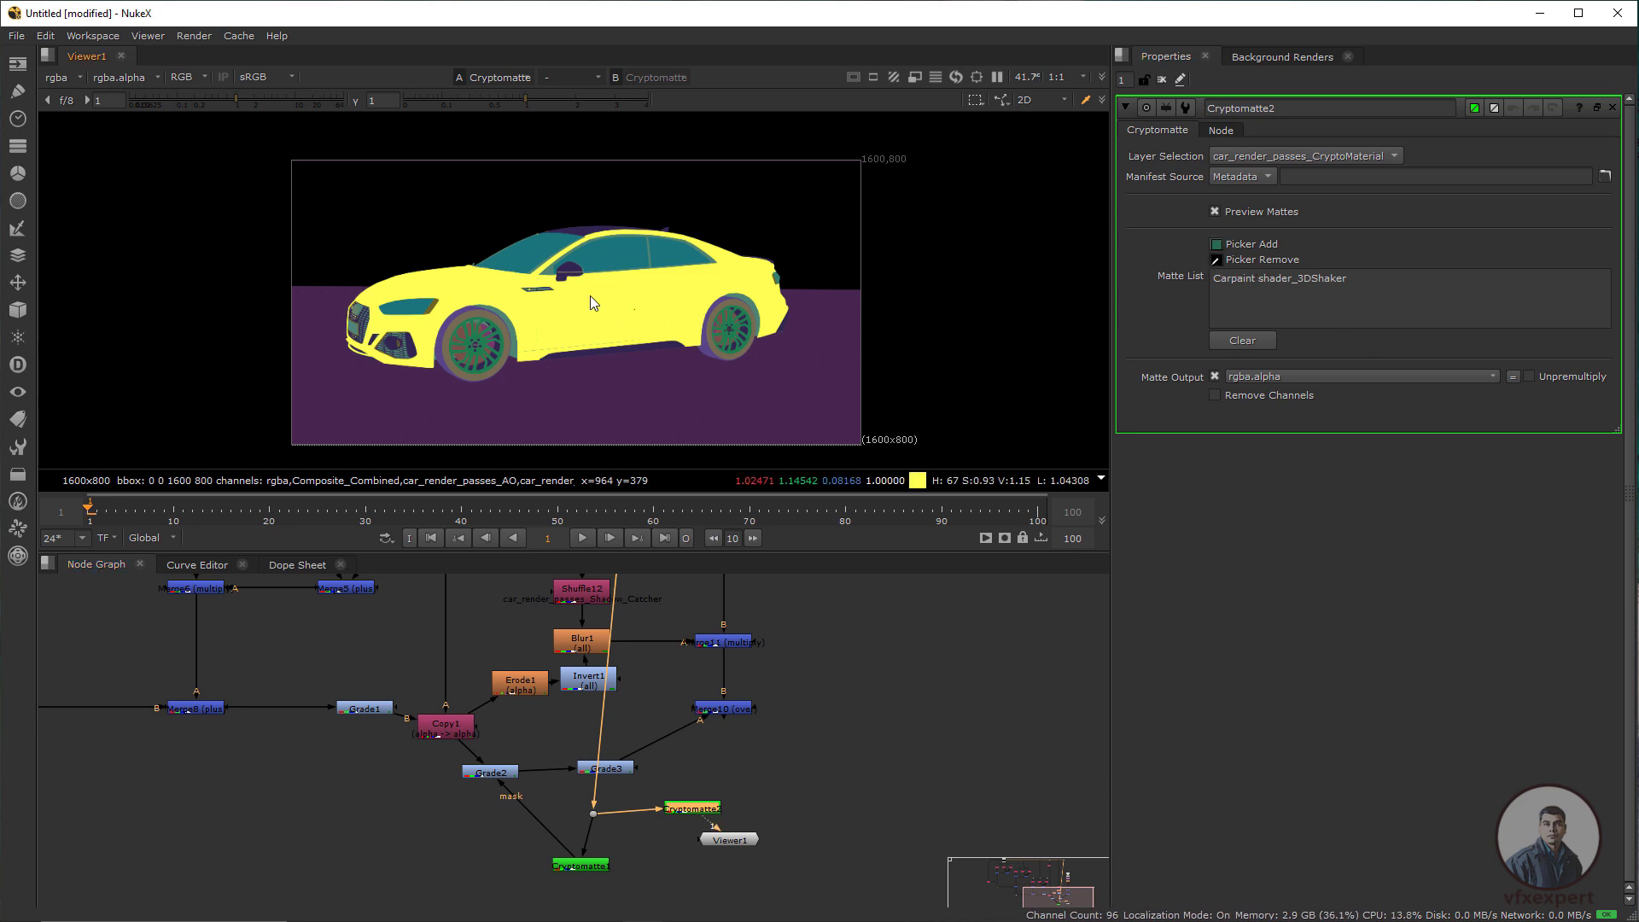
left_click_drag(725, 840, 688, 862)
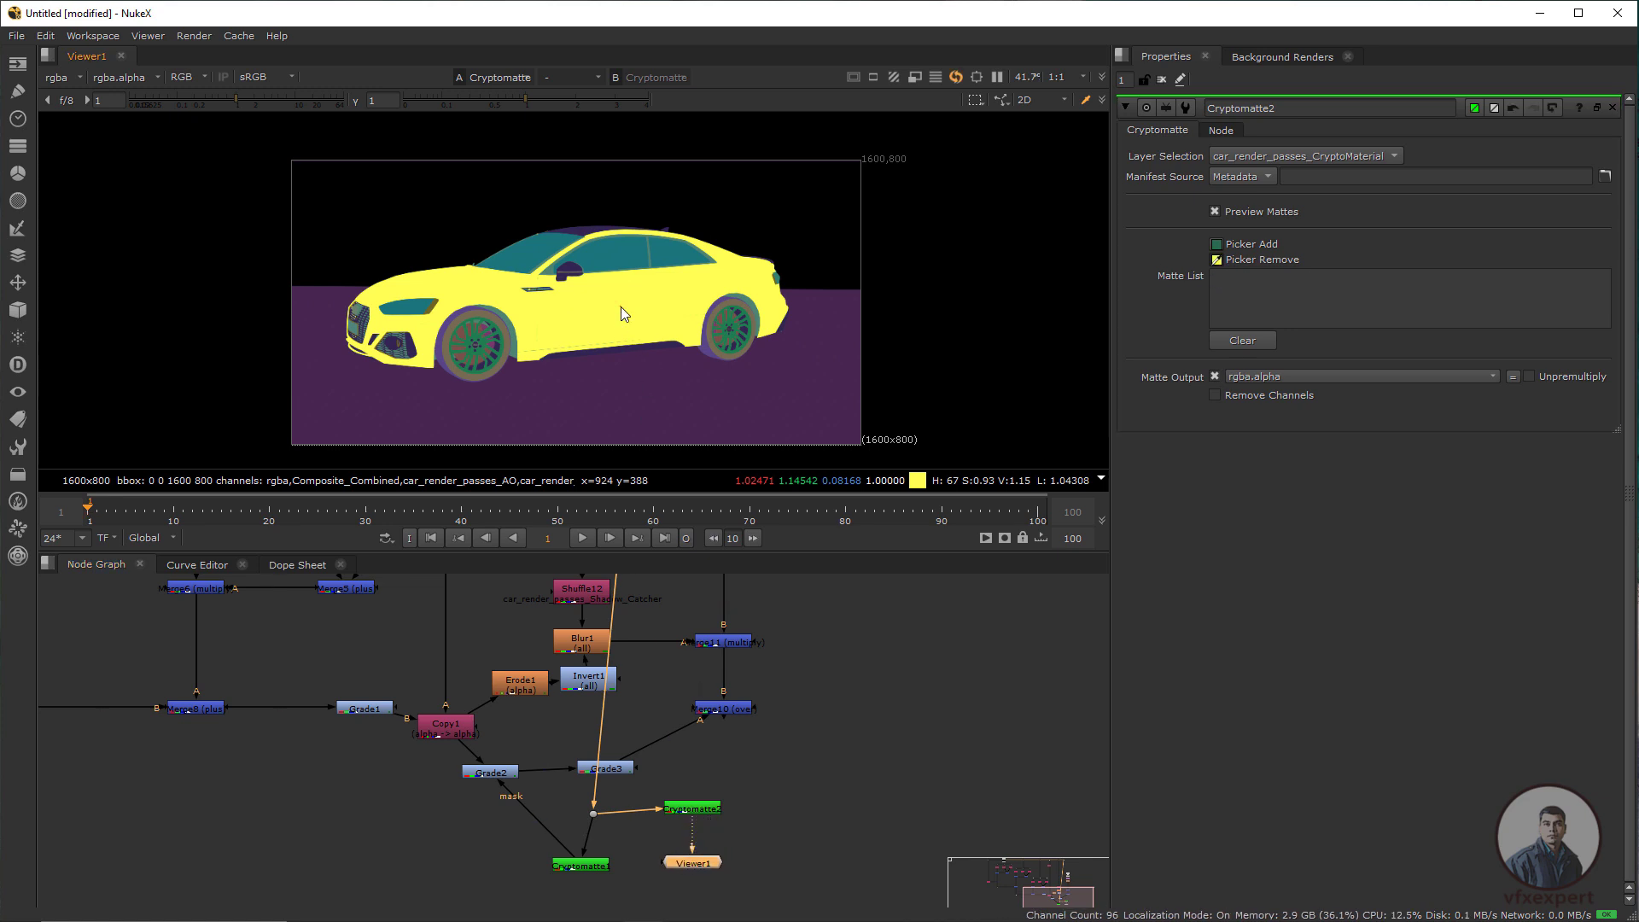
left_click(621, 306, "ctrl")
scroll(688, 311, "up", 3)
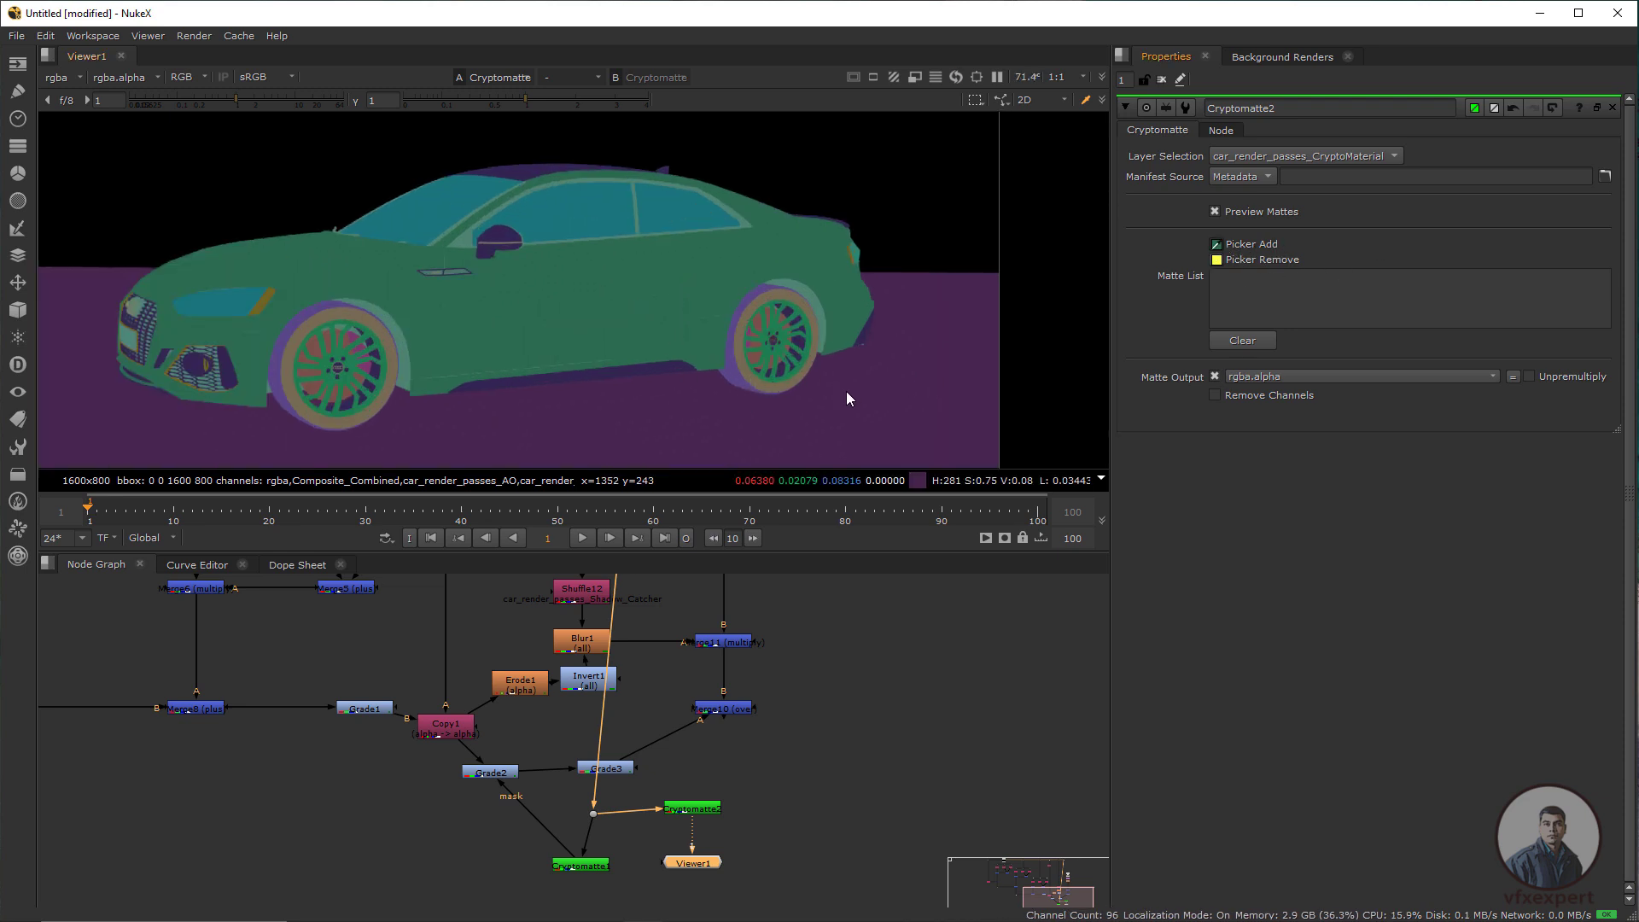
left_click(770, 386, "ctrl")
key("a")
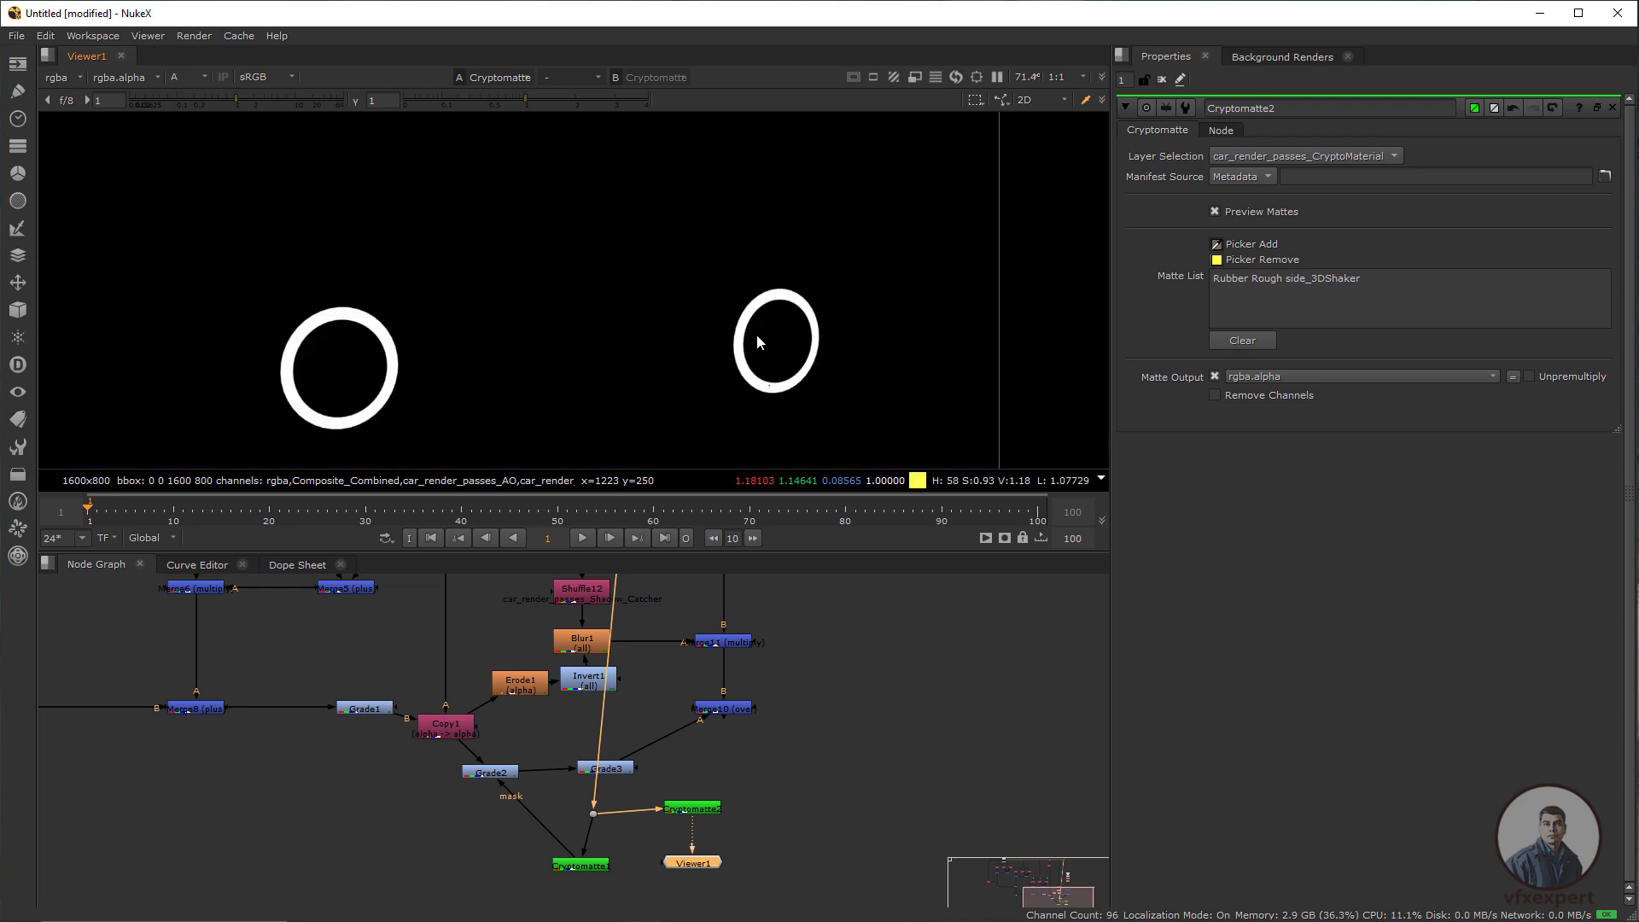
key("a")
Connect the second Grade's mask input to the second Cryptomatte and reposition the Grade above it
left_click_drag(691, 811, 715, 871)
left_click(704, 800)
left_click_drag(639, 754, 715, 810)
left_click(725, 768)
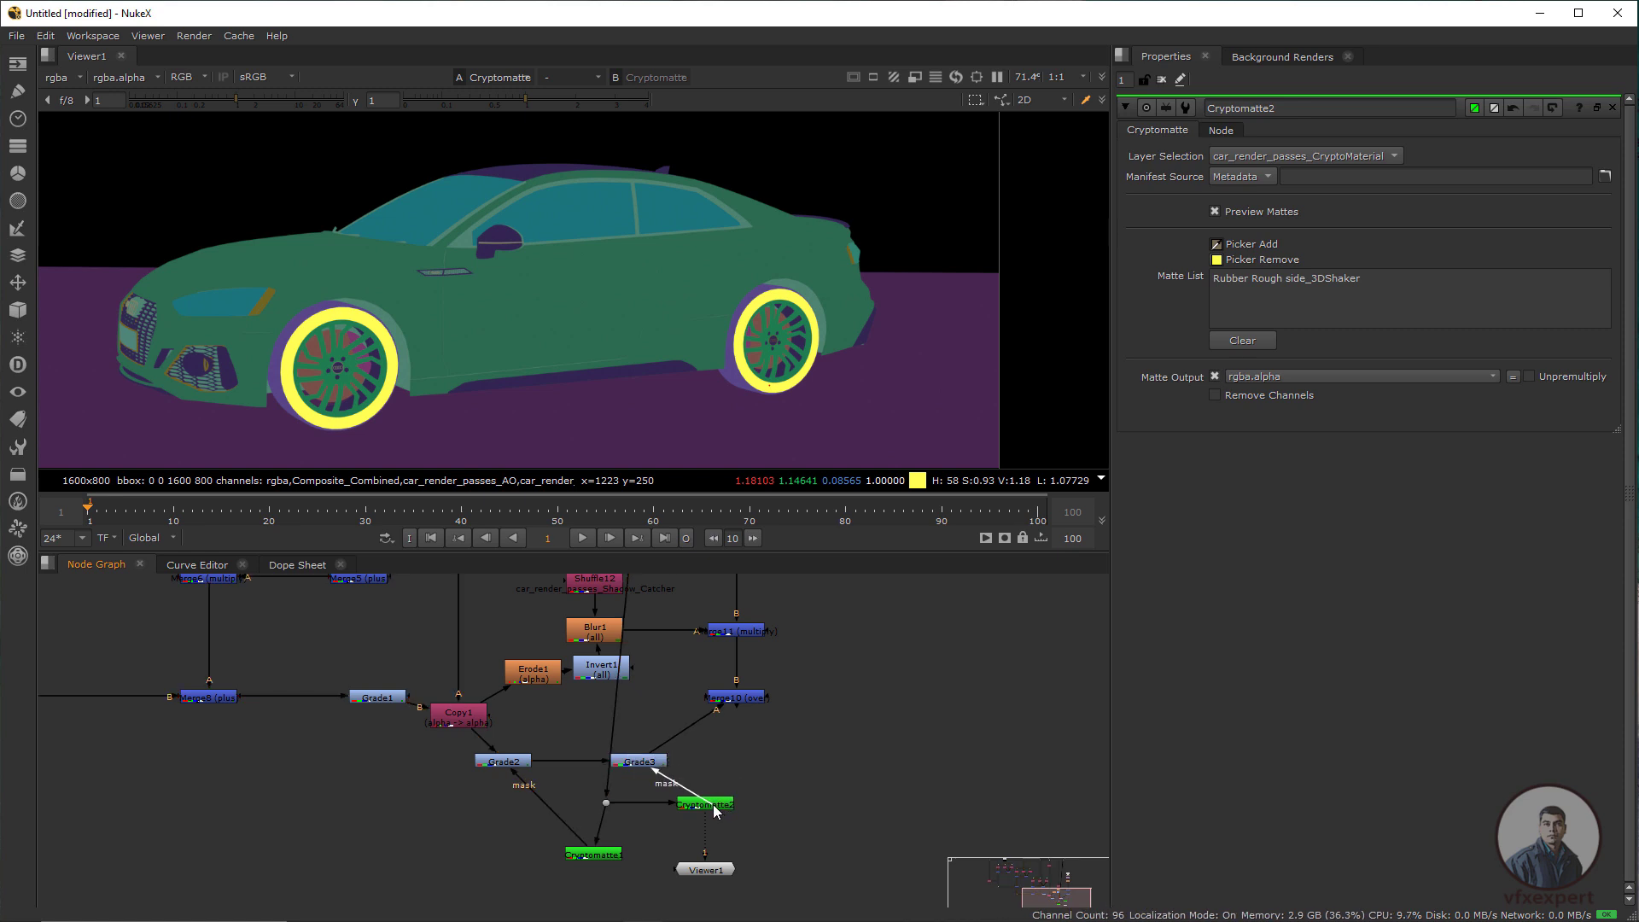
left_click_drag(646, 762, 663, 762)
Rearrange the over Merge, both Cryptomattes and their dot into a compact layout around the Grades, and view the Merge's output
left_click(754, 697)
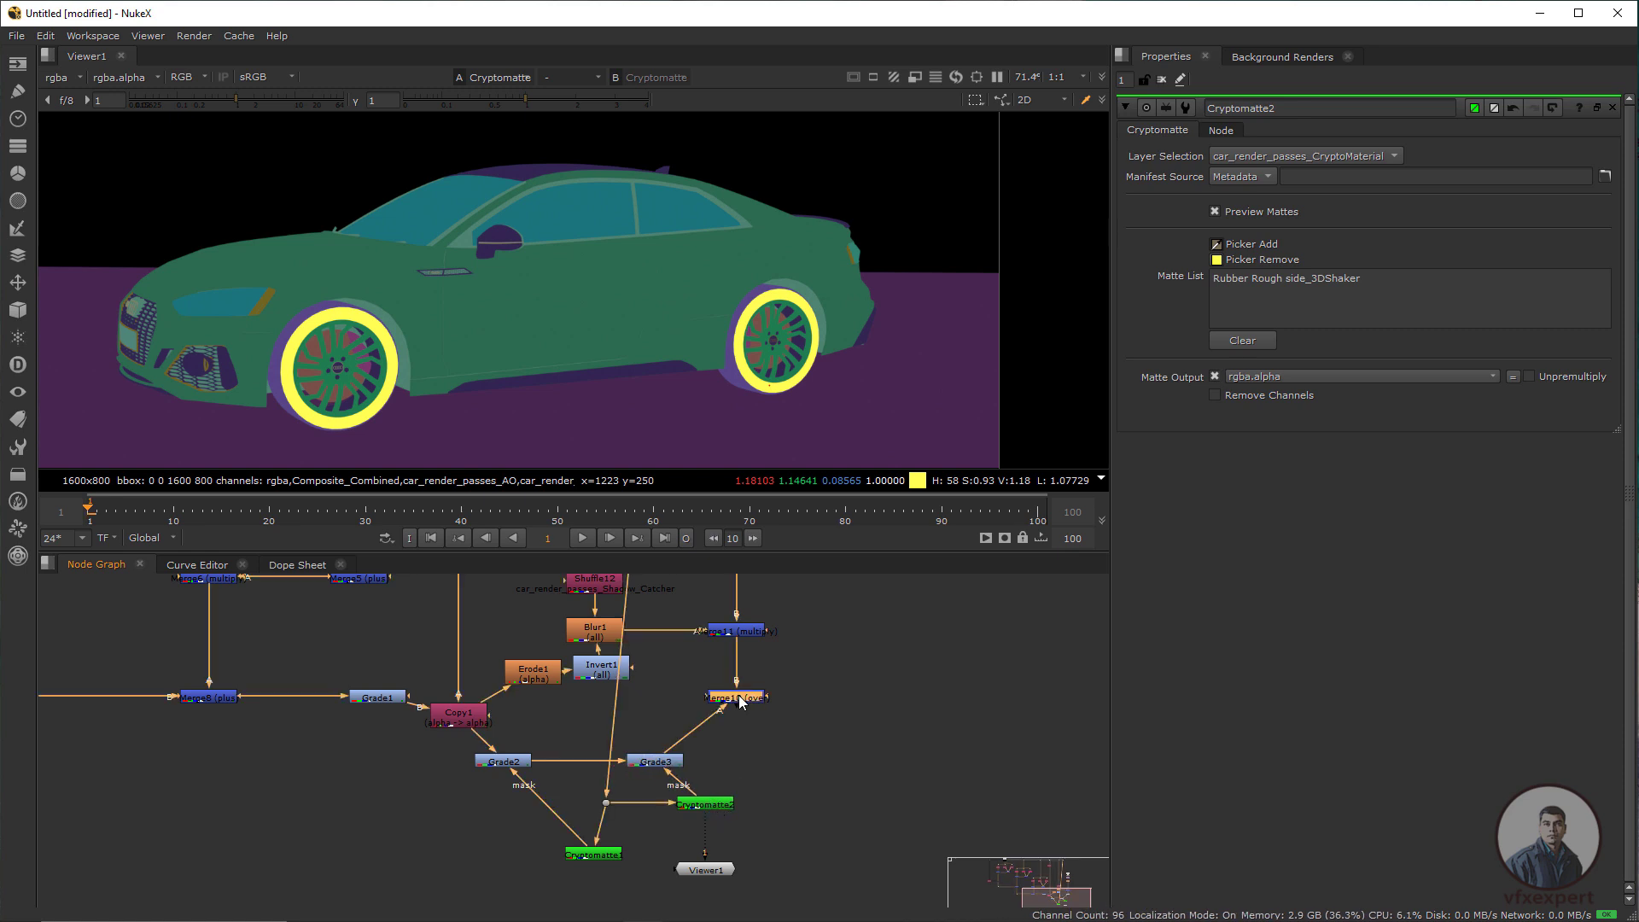
left_click_drag(739, 697, 674, 707)
left_click_drag(583, 855, 561, 727)
left_click_drag(606, 802, 620, 687)
left_click_drag(664, 703, 673, 724)
scroll(539, 835, "down", 3)
left_click_drag(638, 855, 658, 862)
left_click(687, 800)
key("1")
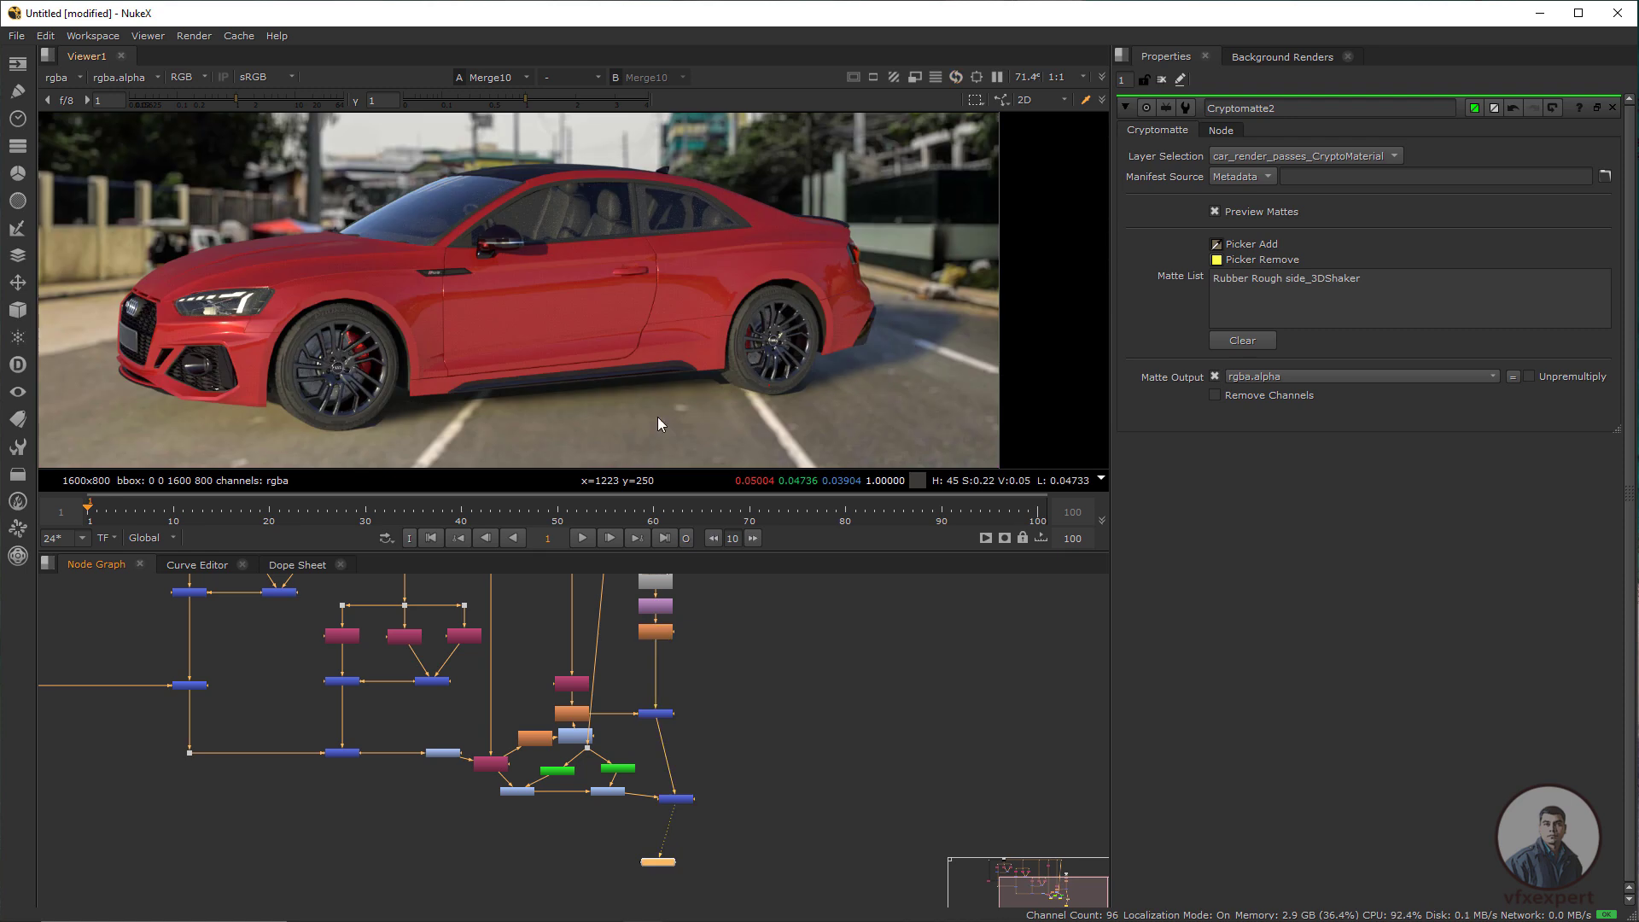
Darken the tires by setting the tire Grade's gain to 0.29, and inspect the car in the composite
scroll(602, 810, "up", 4)
left_click_drag(686, 754, 678, 758)
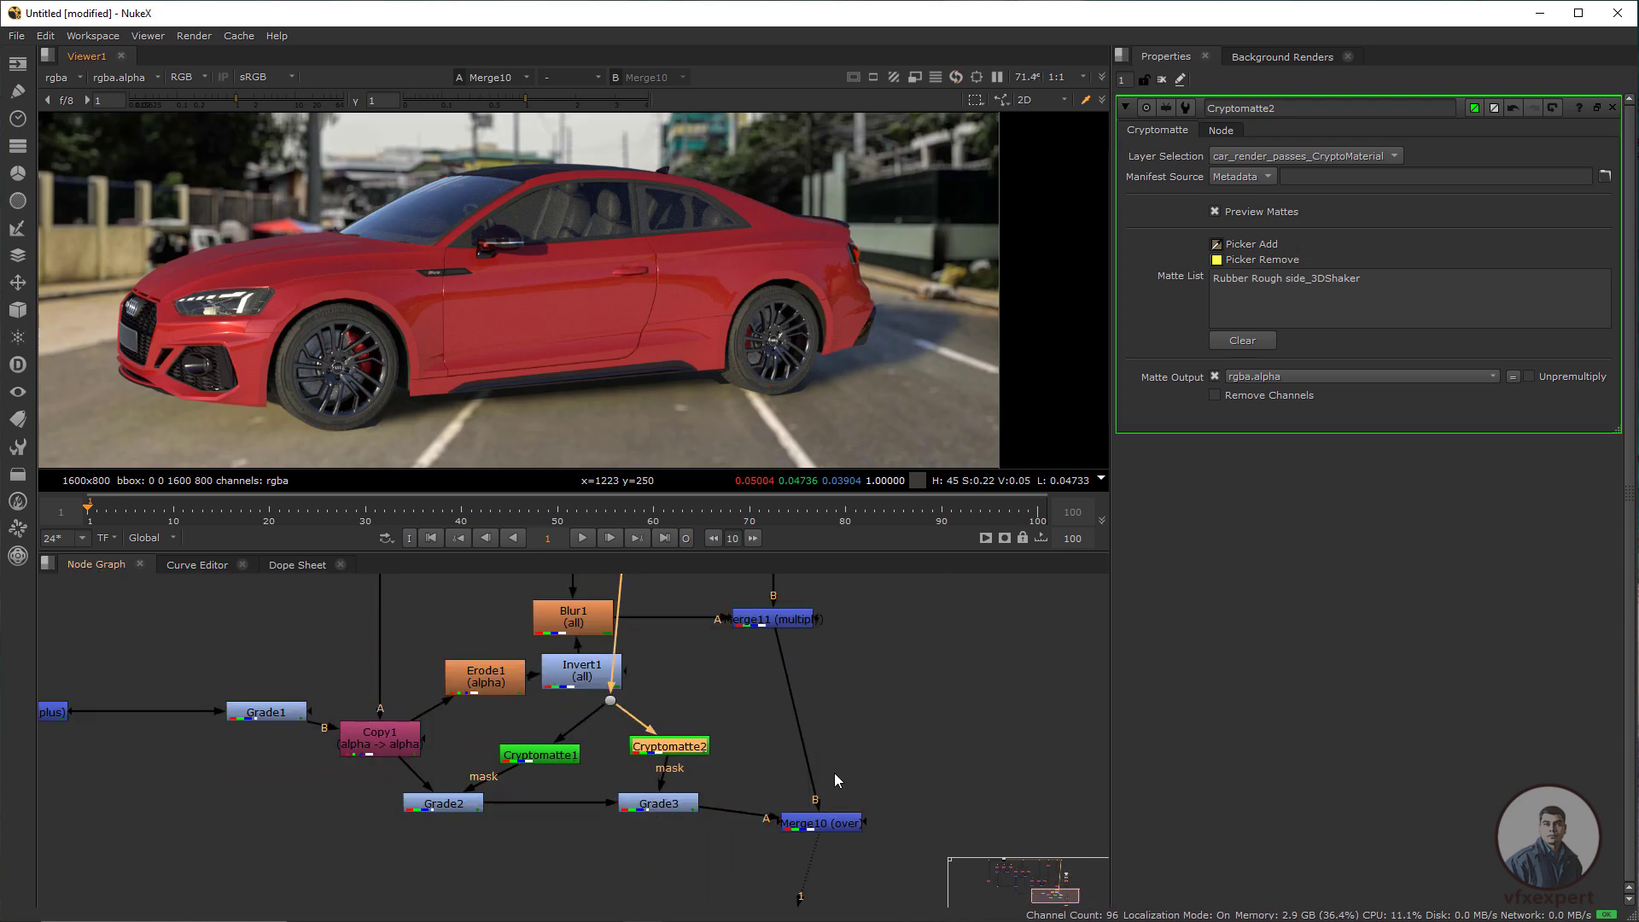
double_click(677, 808)
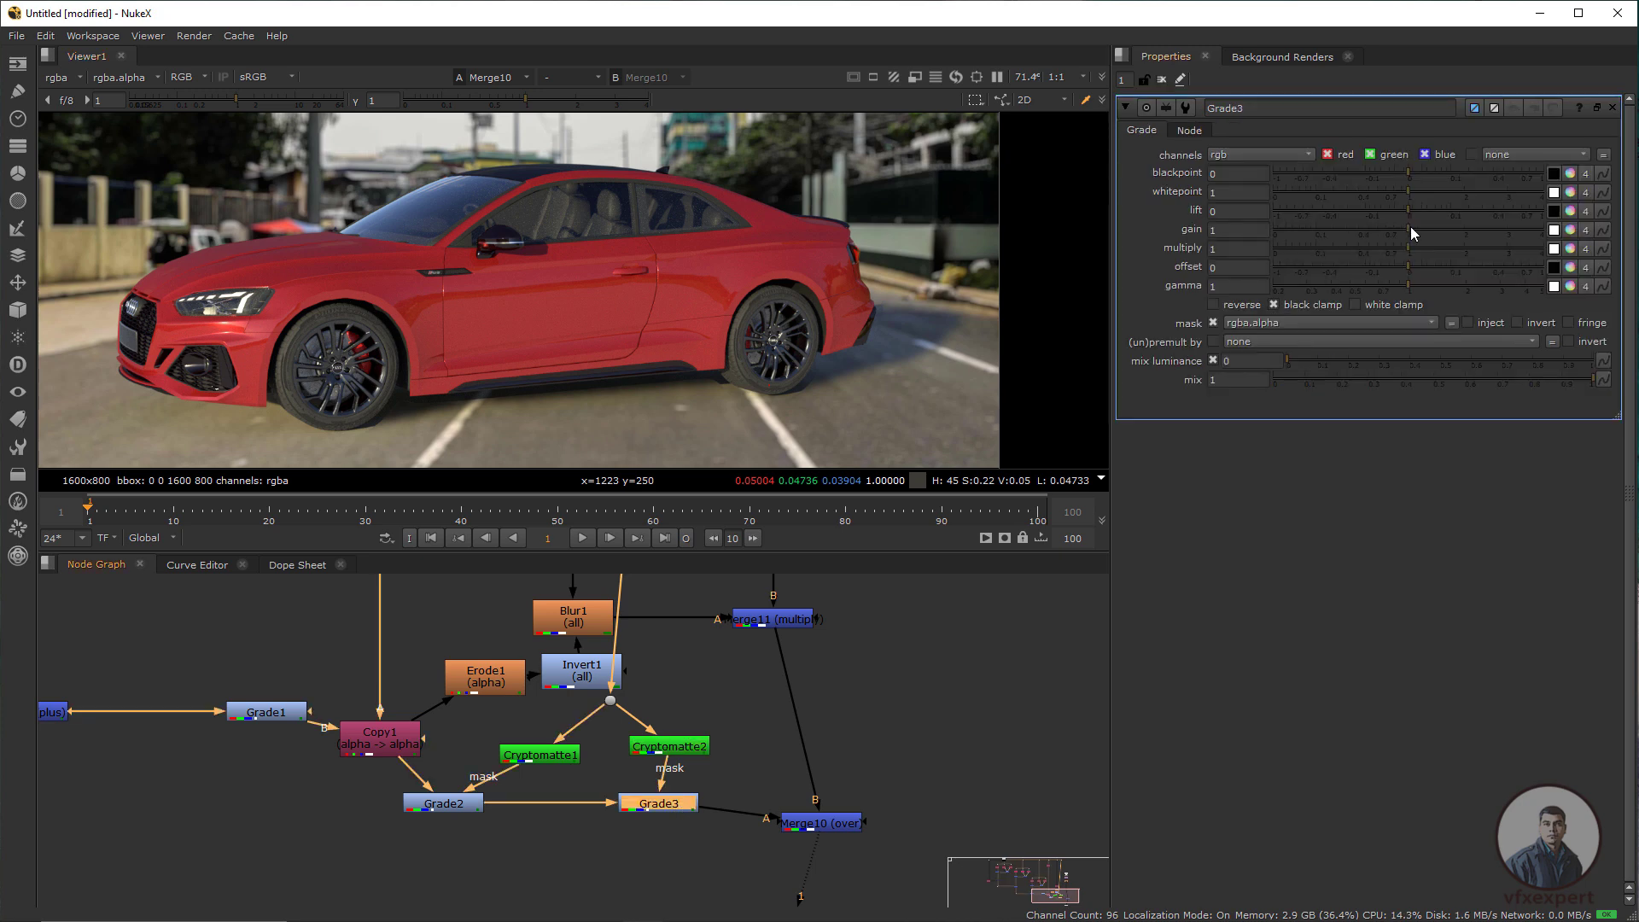
left_click_drag(1410, 227, 1345, 237)
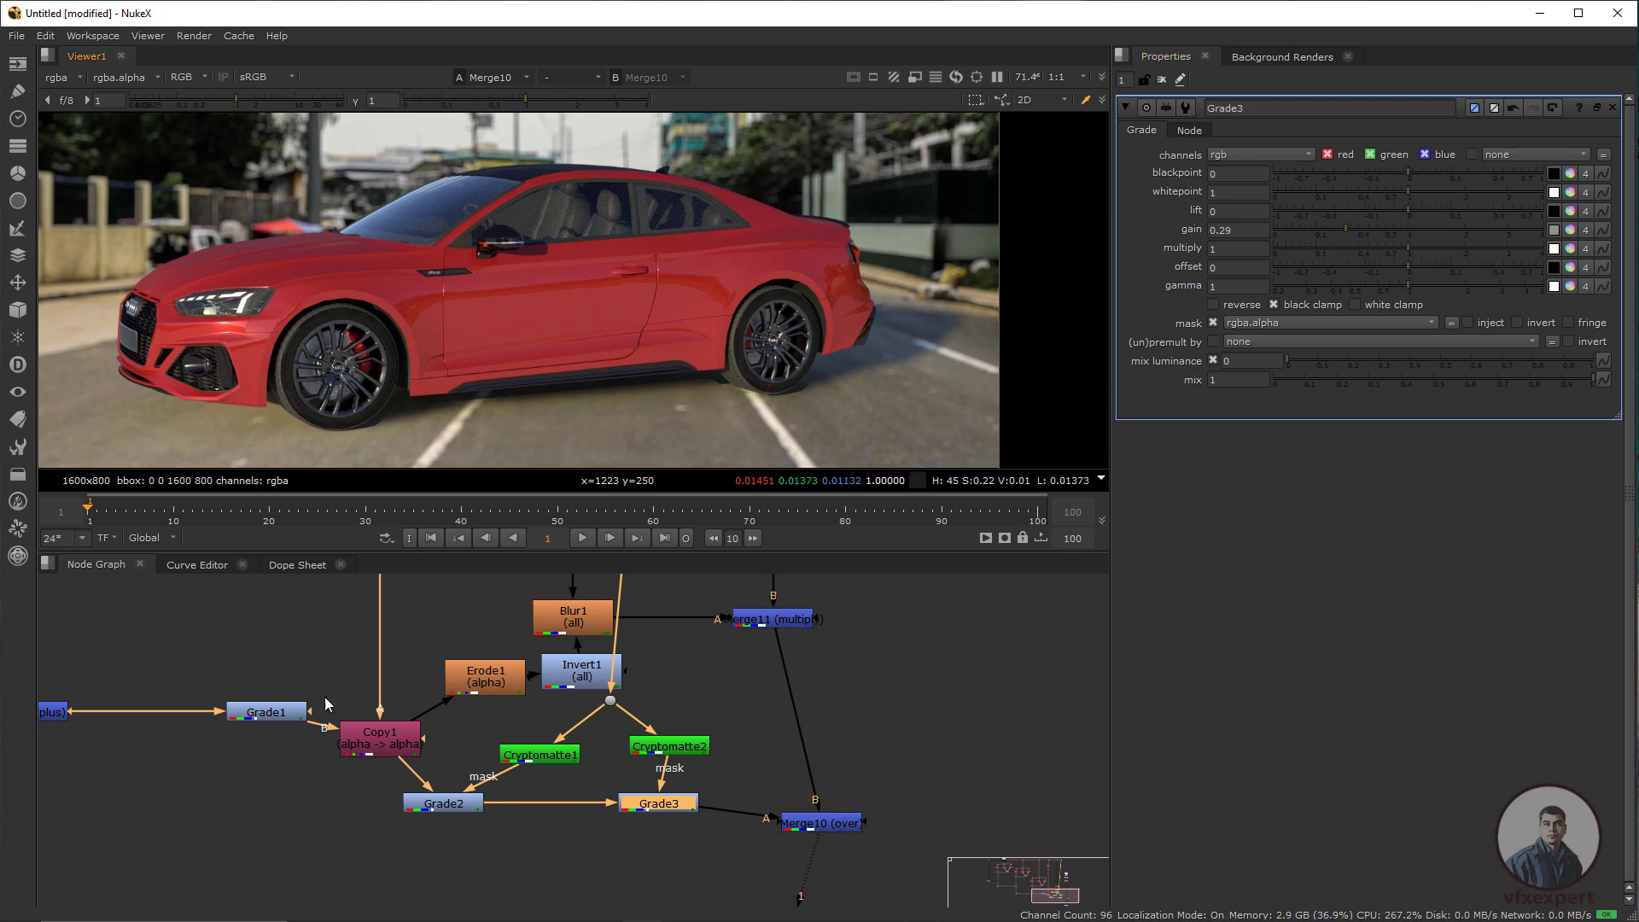
scroll(690, 775, "down", 2)
scroll(671, 375, "down", 5)
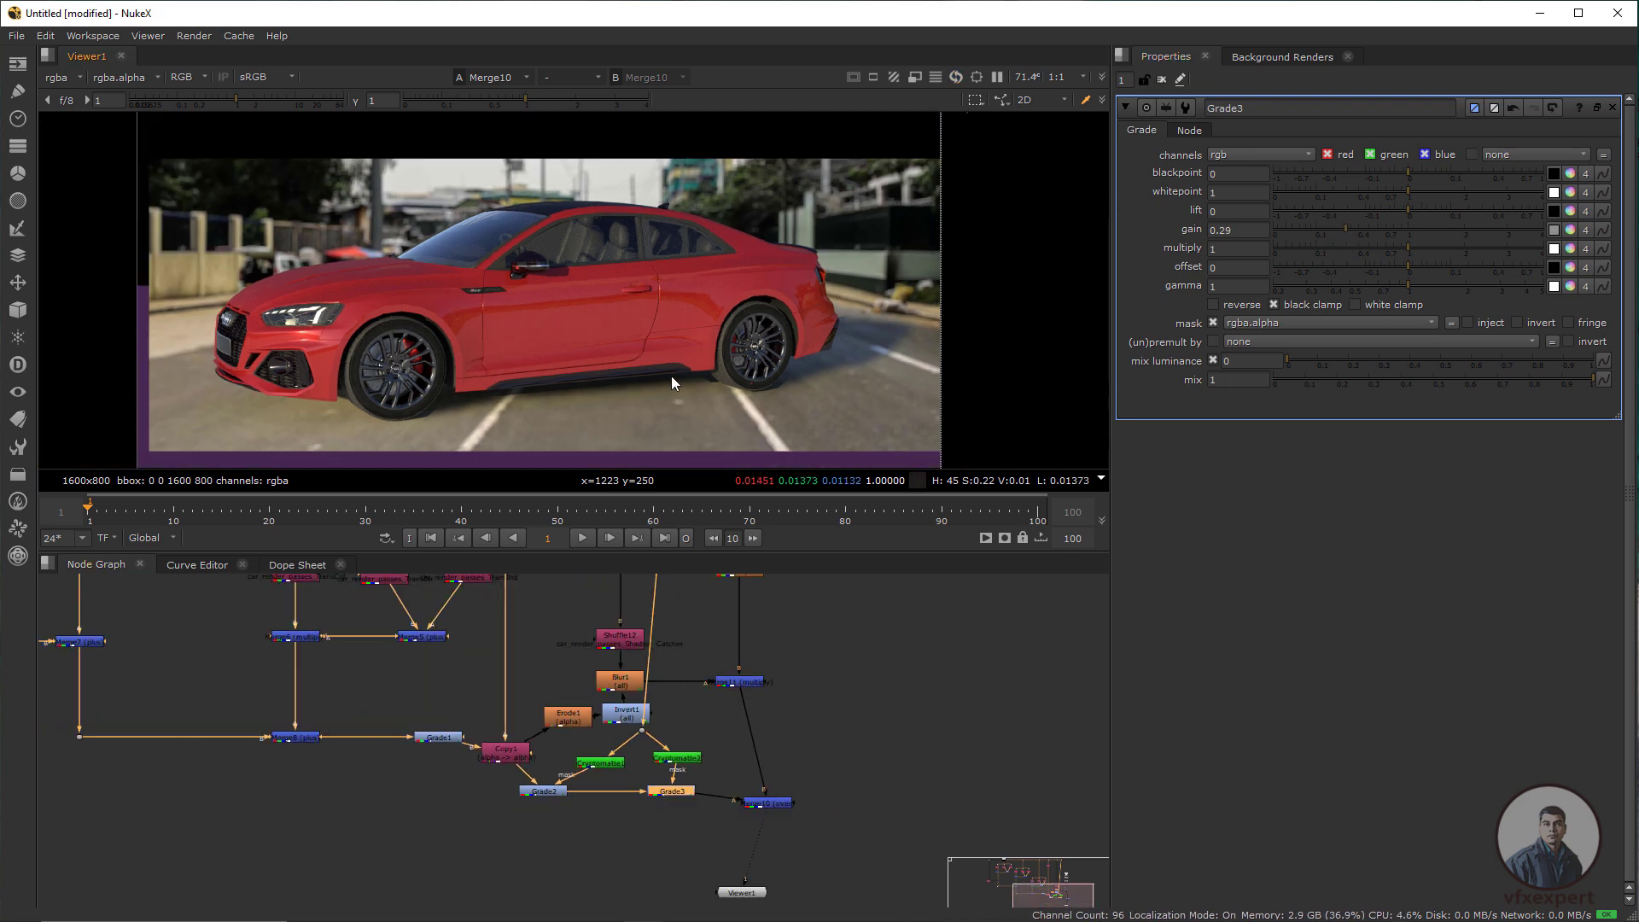
scroll(674, 380, "up", 3)
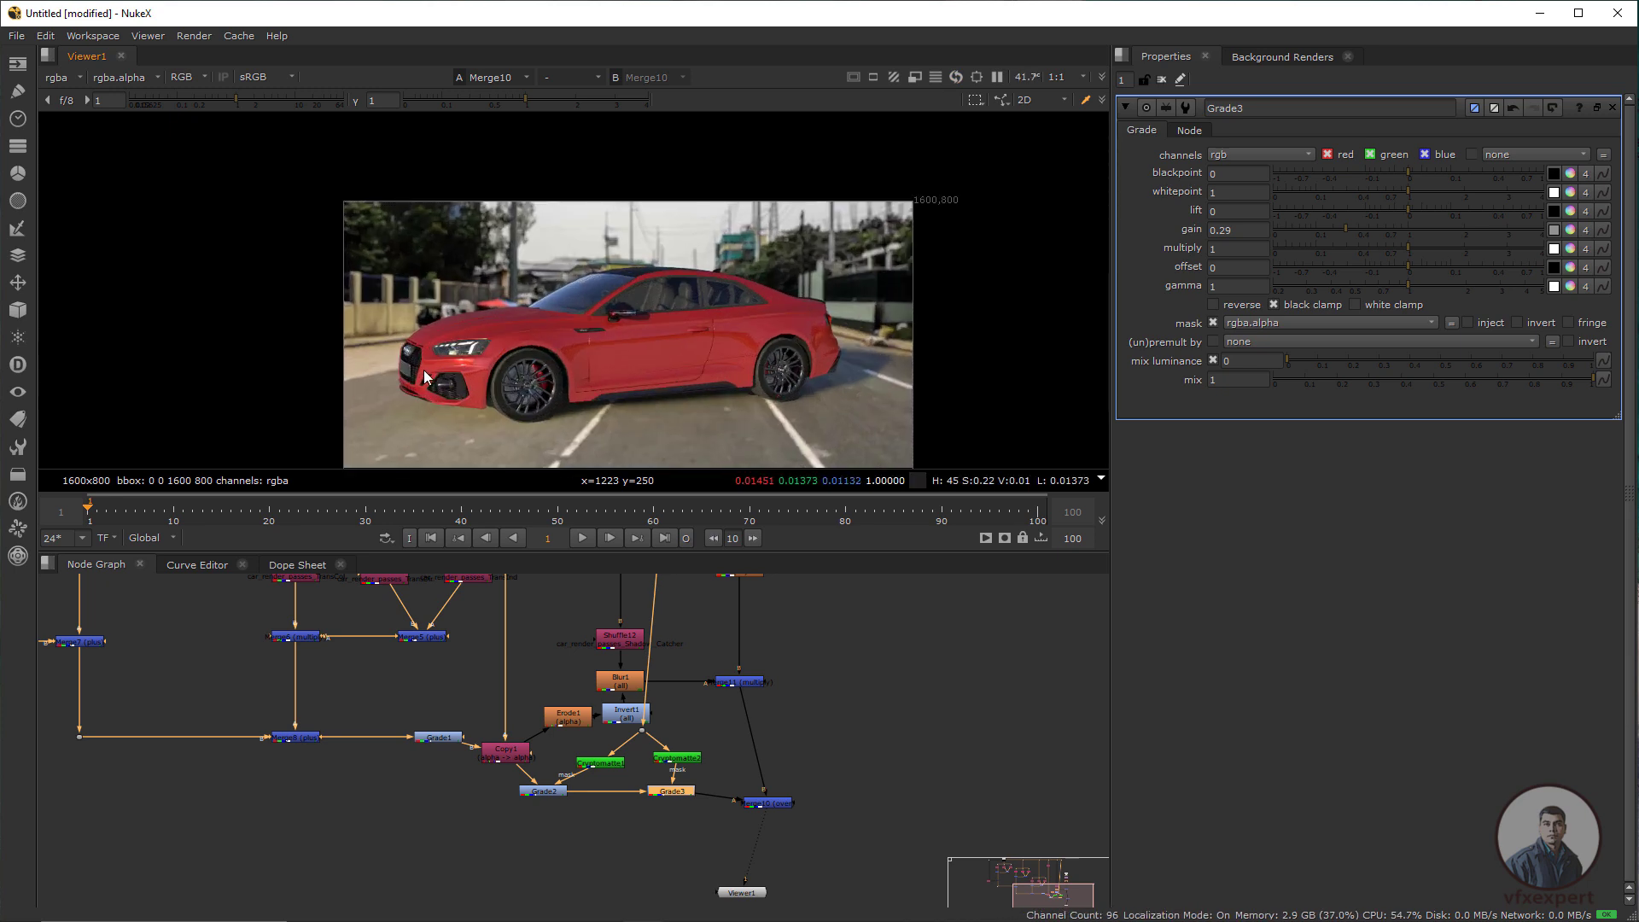
left_click_drag(513, 361, 772, 314)
left_click_drag(787, 300, 735, 312)
Insert a HueShift node between the DiffCol Shuffle and the diffuse multiply Merge
scroll(458, 705, "down", 5)
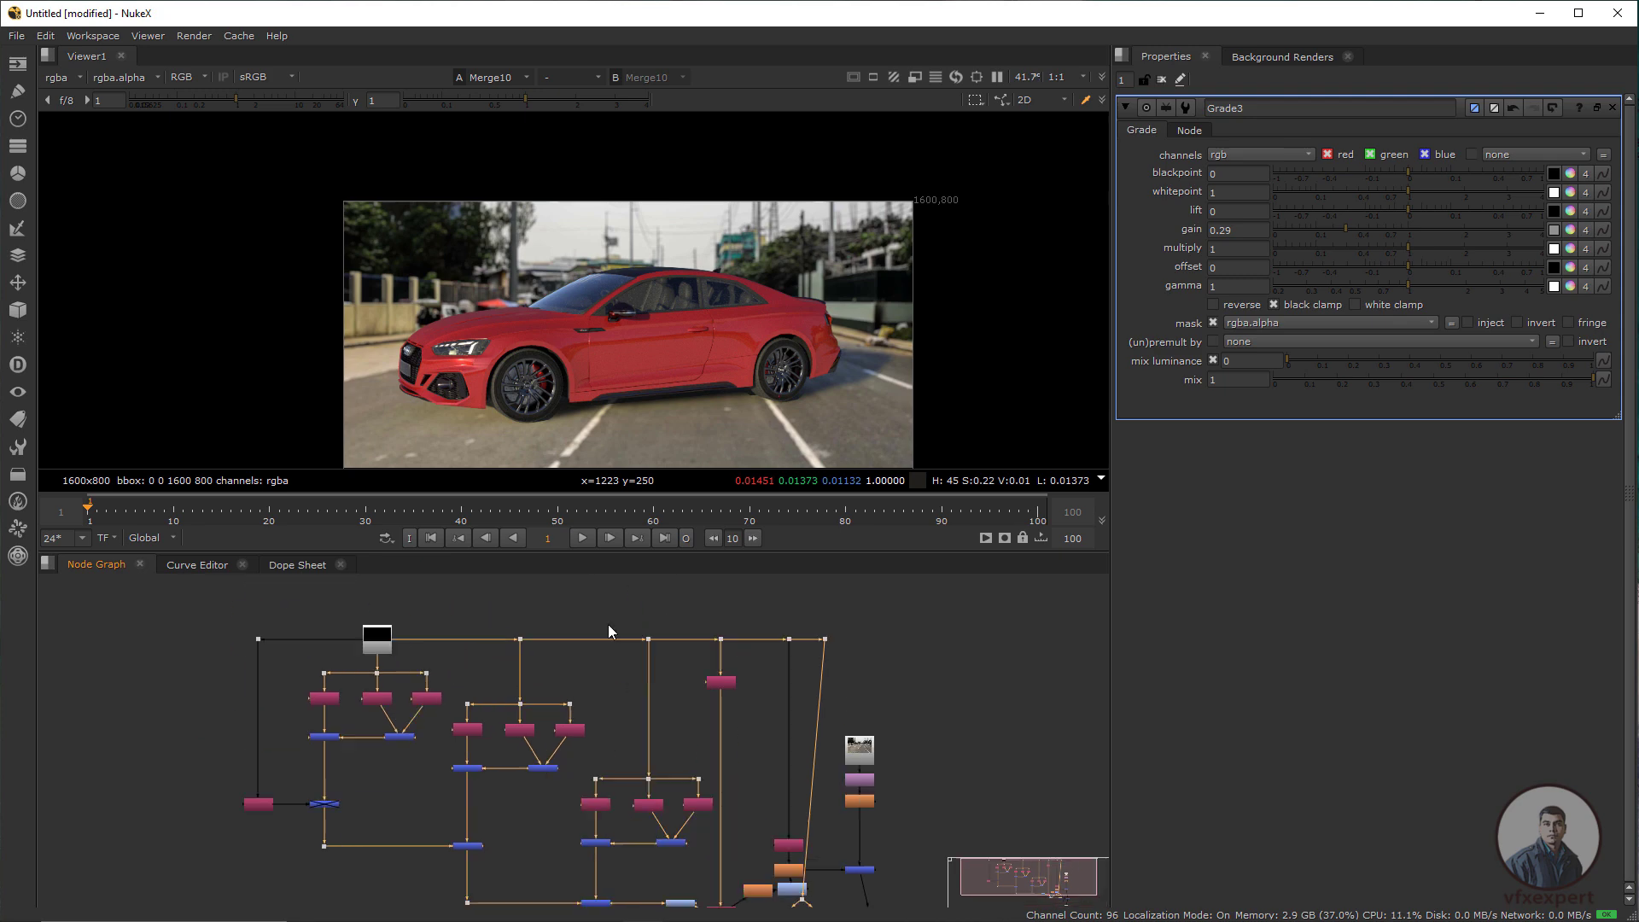
scroll(679, 361, "up", 1)
scroll(679, 361, "up", 1)
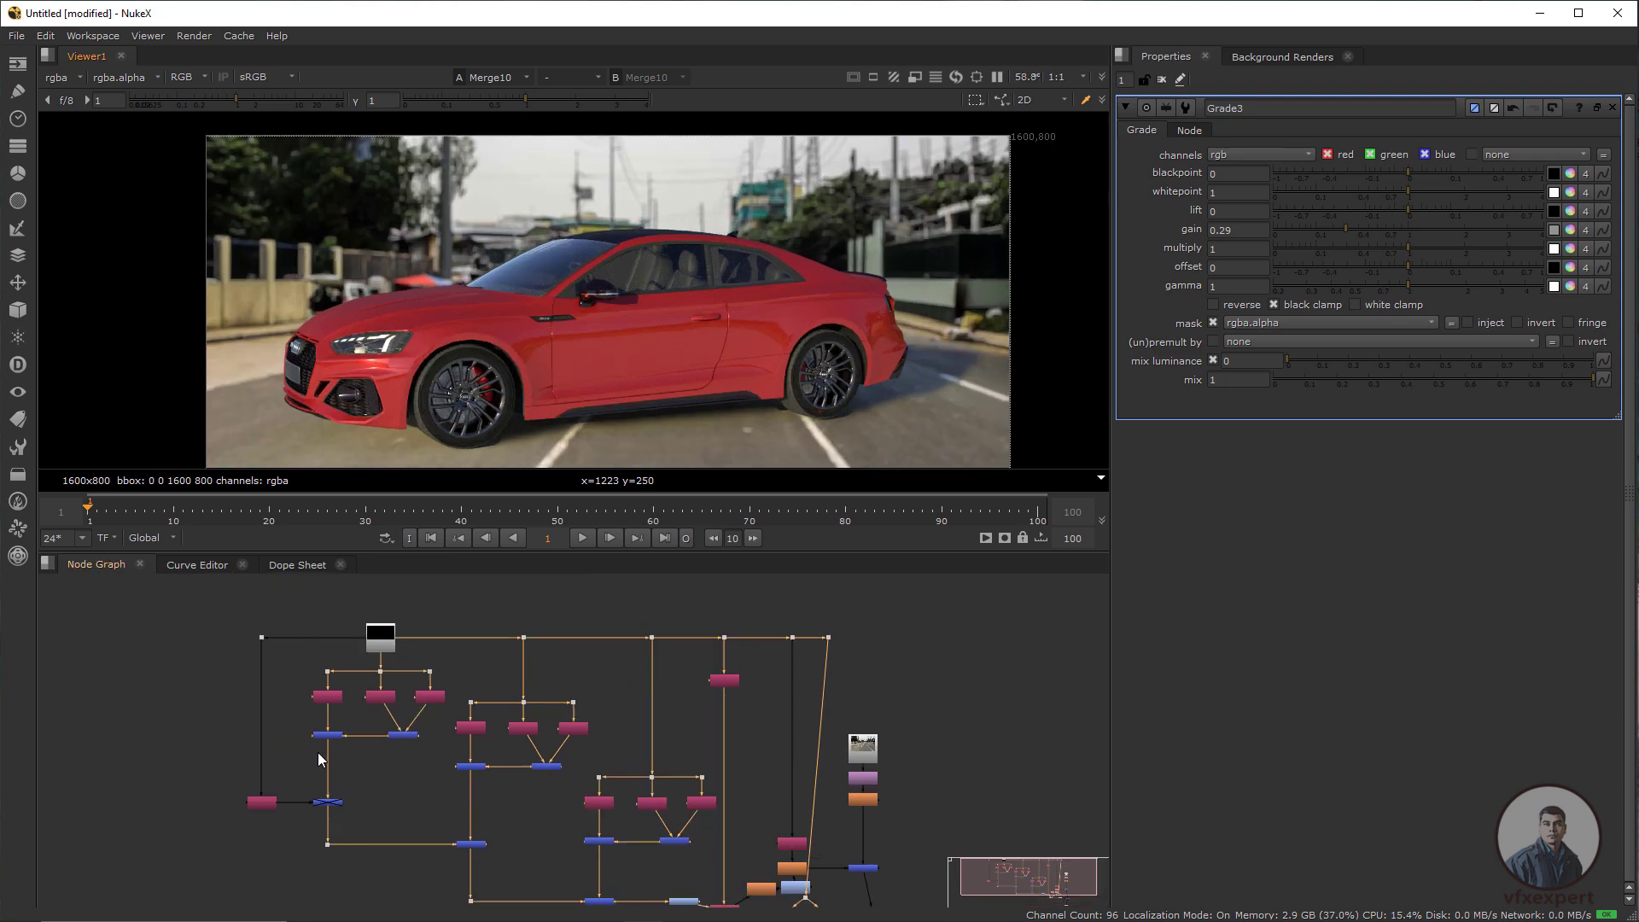
scroll(394, 757, "up", 2)
scroll(395, 757, "up", 2)
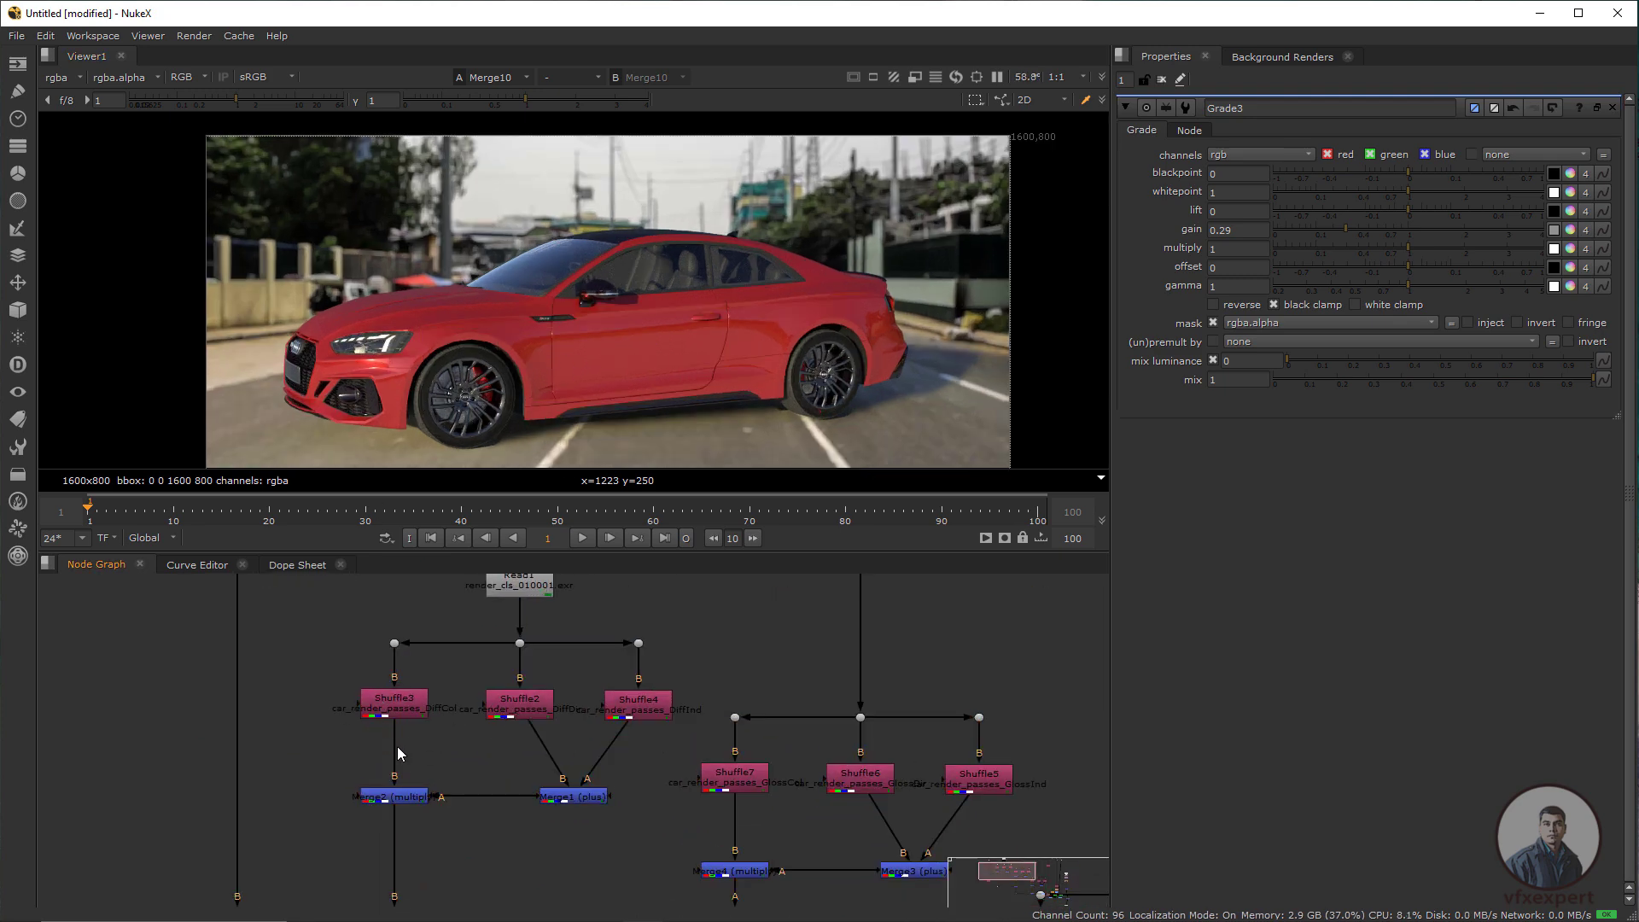
scroll(397, 746, "up", 2)
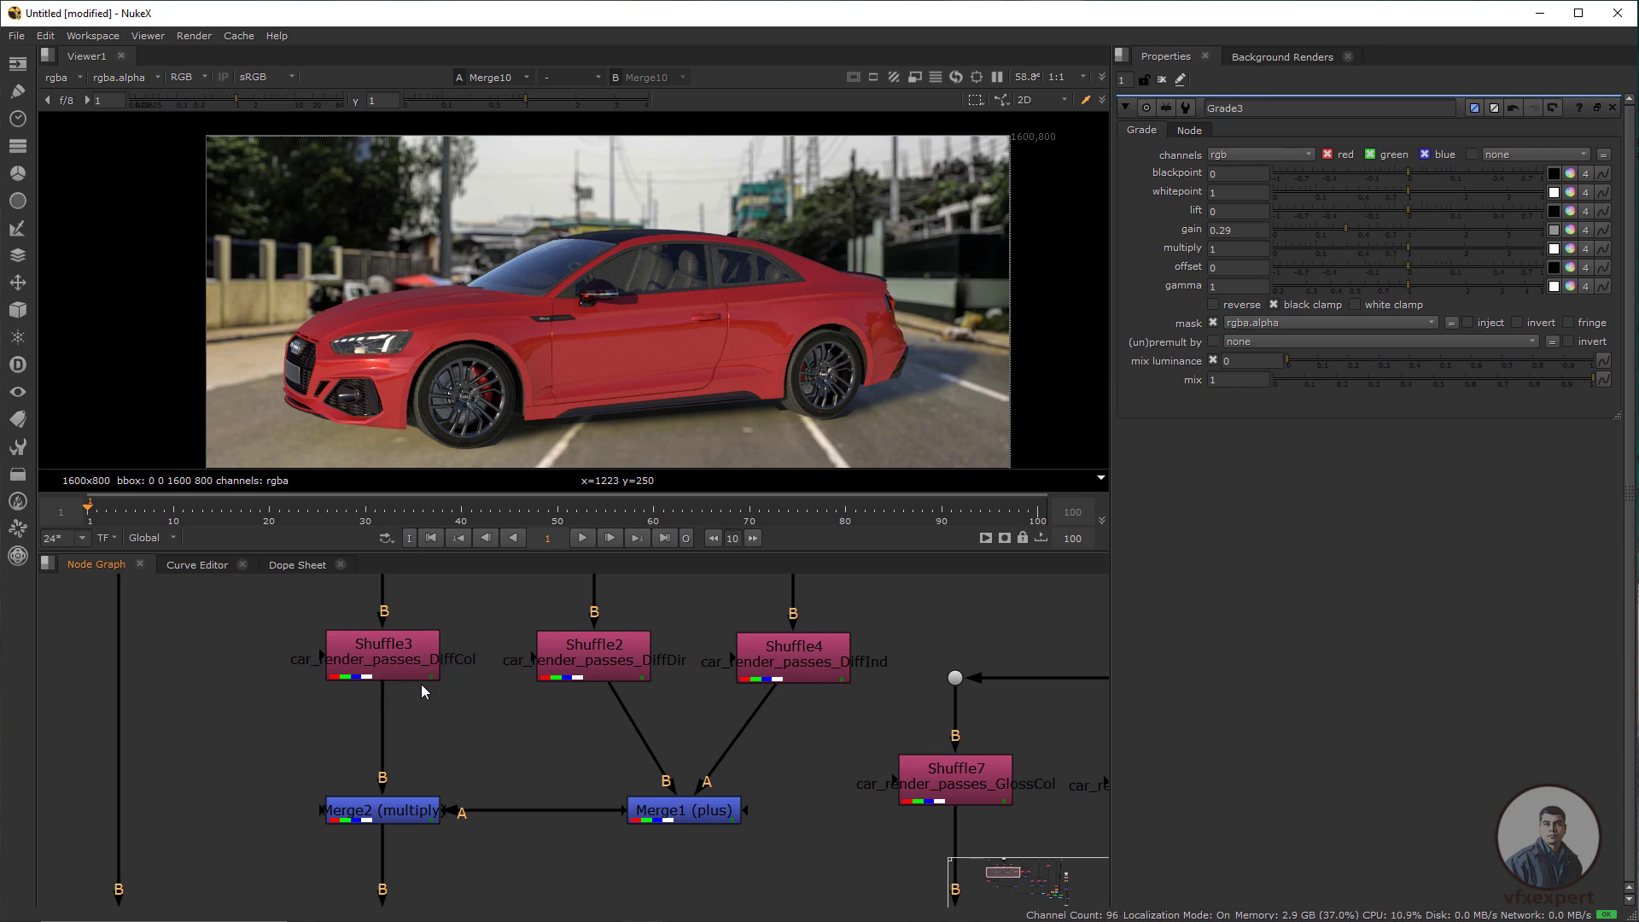
key("Tab")
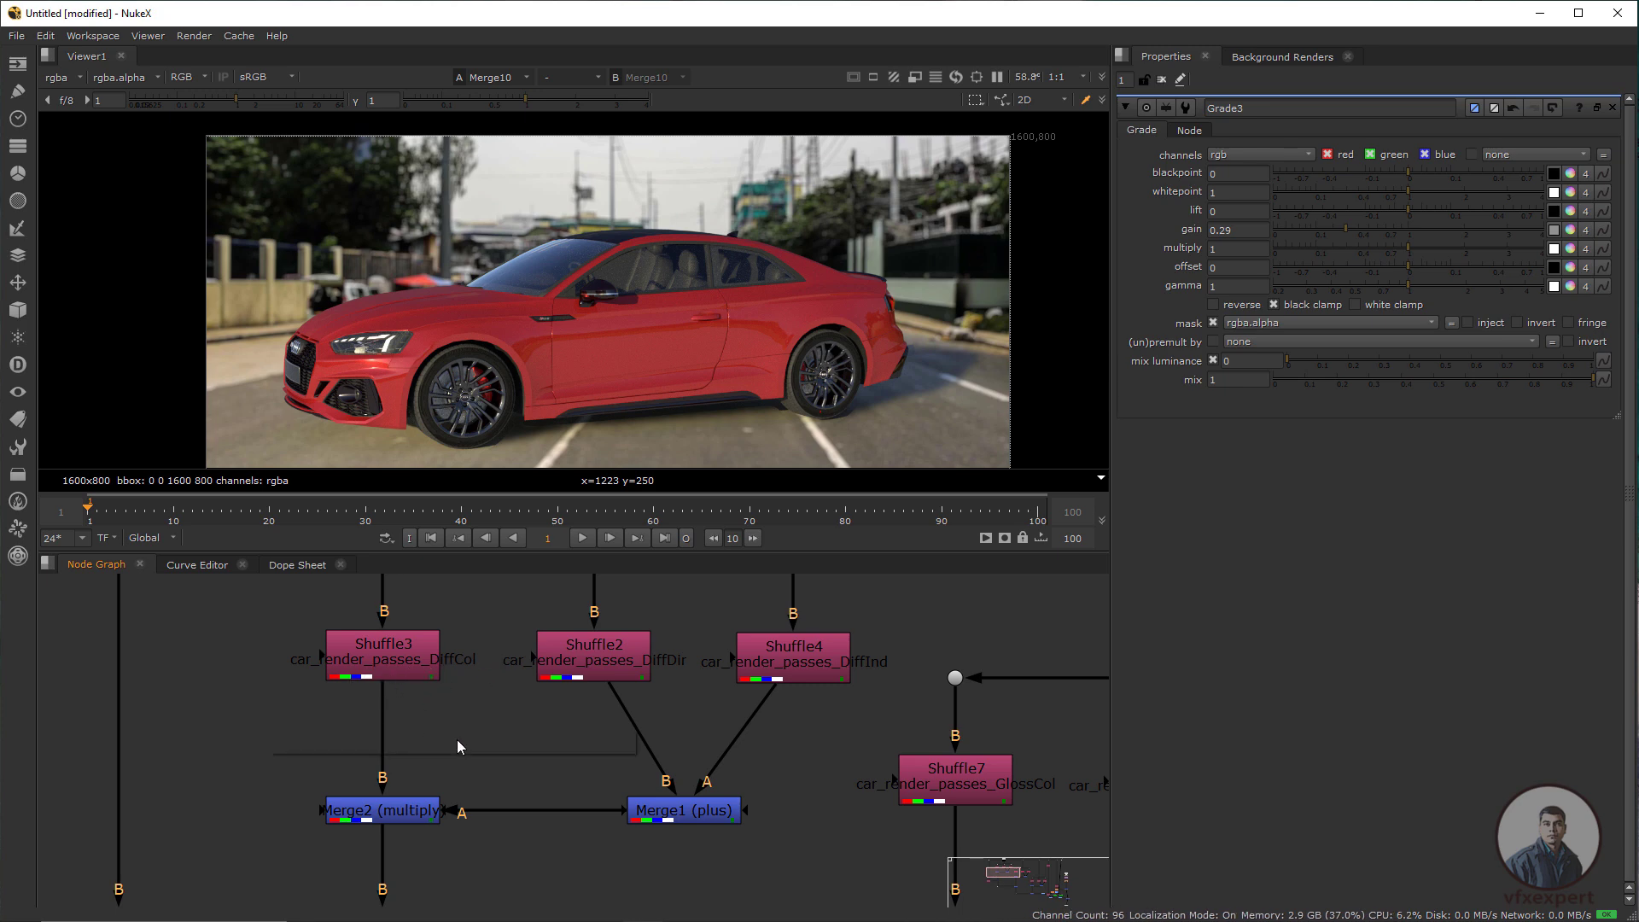
type("hu")
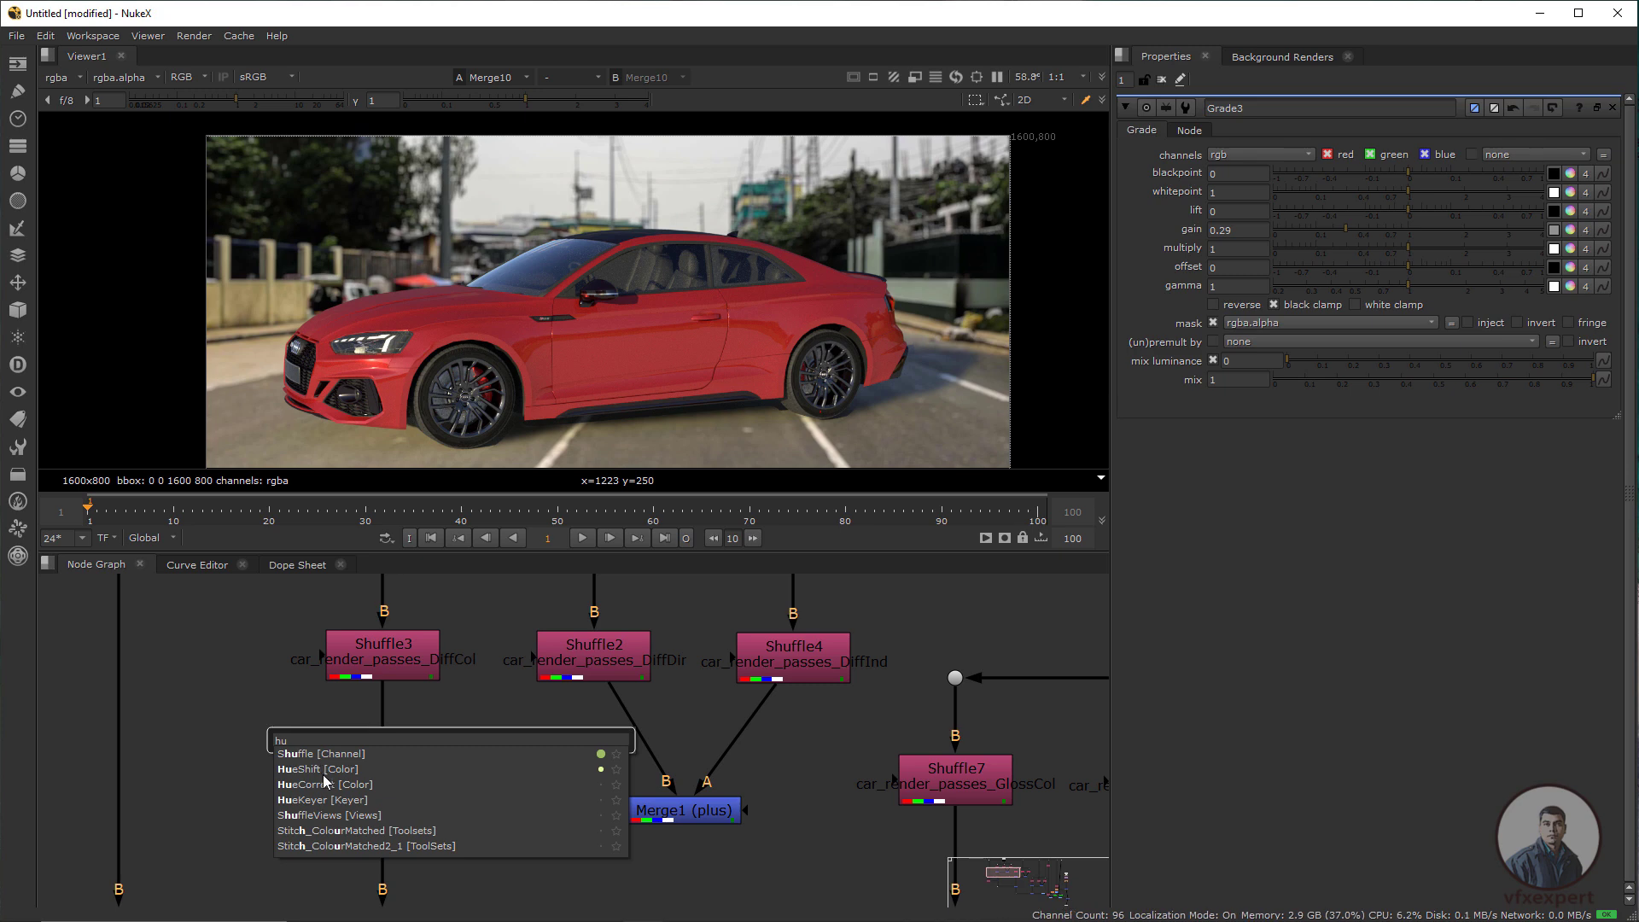
left_click(320, 771)
left_click_drag(454, 744, 379, 754)
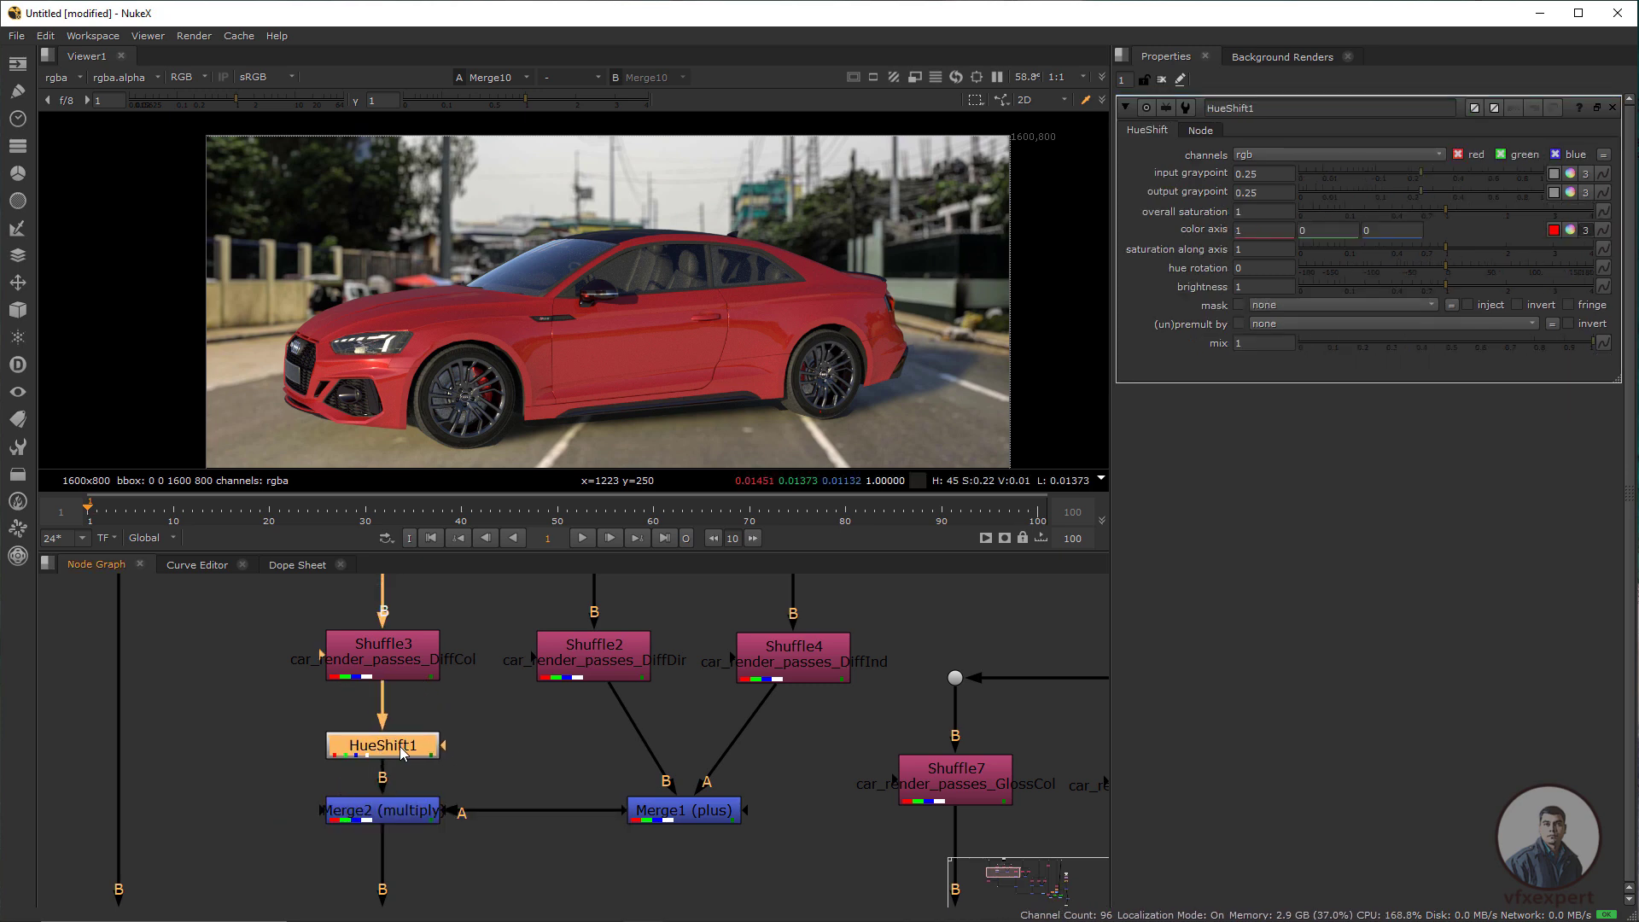
Set the HueShift's hue rotation to -50, and disable the node after previewing the paint color
mouse_move(1433, 268)
left_mouse_down()
mouse_move(1532, 269)
mouse_move(1351, 264)
mouse_move(1405, 262)
left_mouse_up()
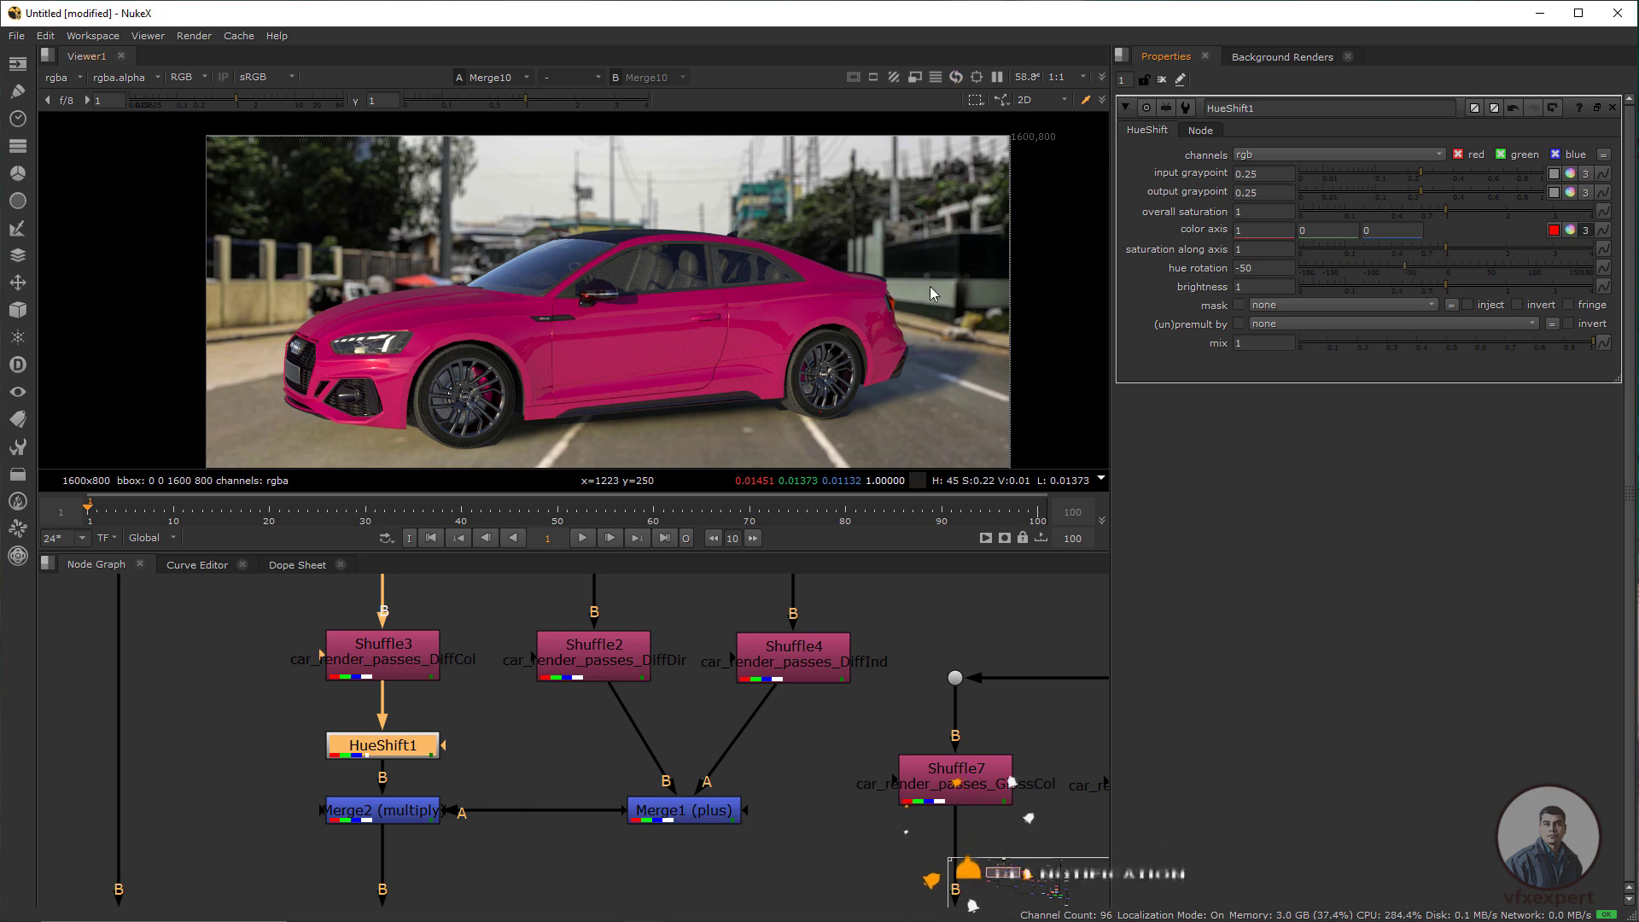
scroll(443, 771, "down", 4)
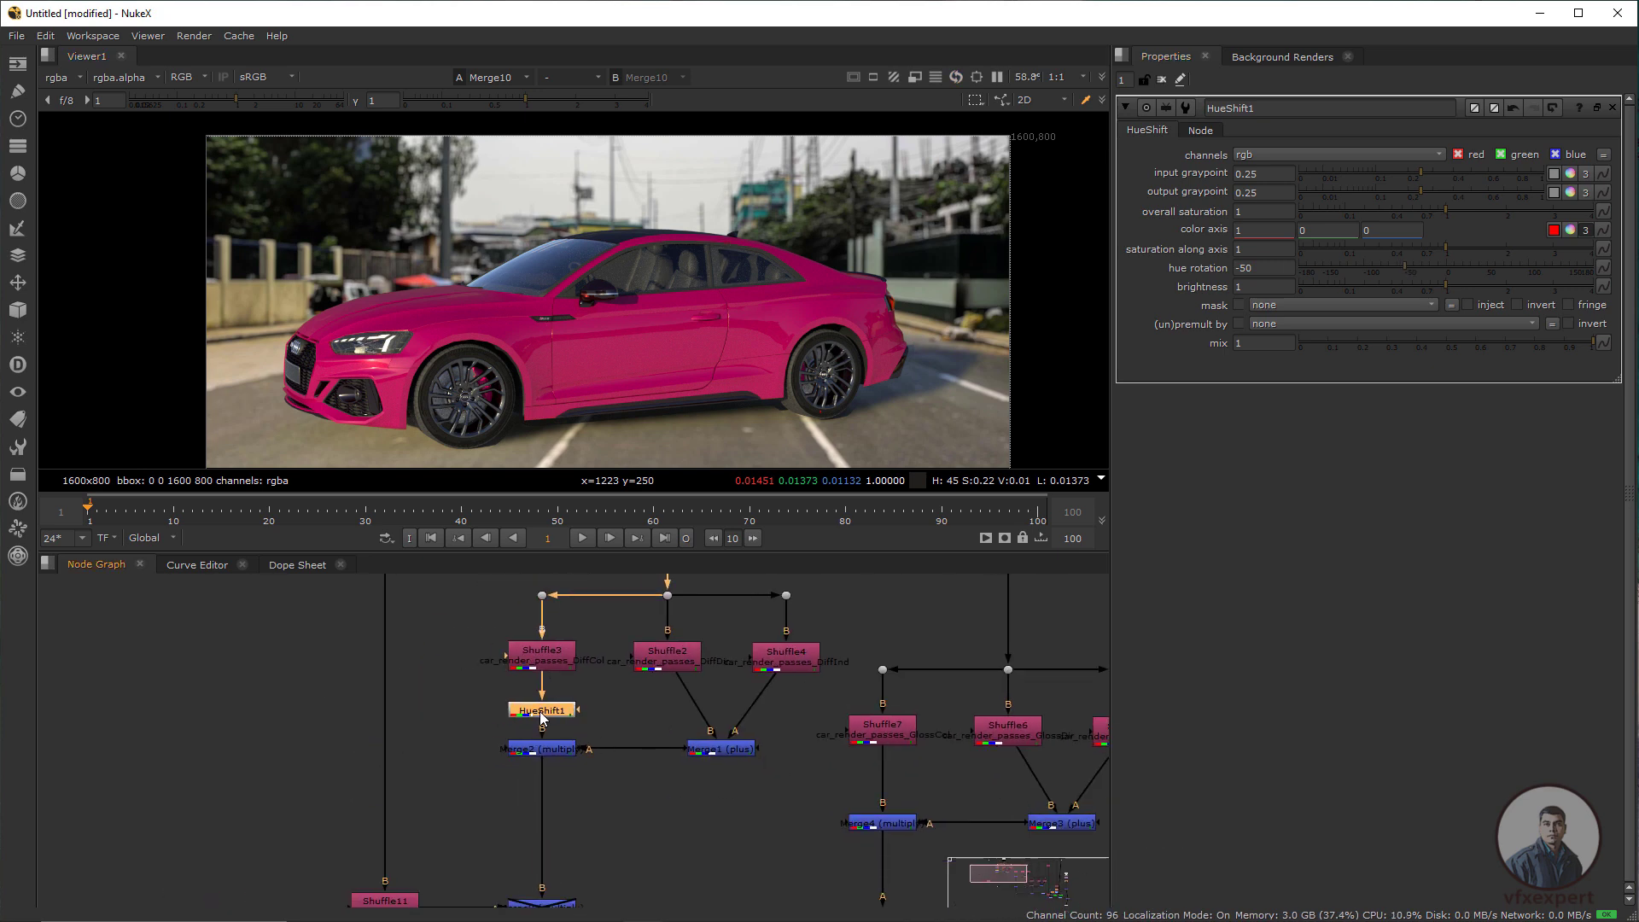
key("d")
Enable the disabled multiply Merge that combines the ambient occlusion pass with the diffuse branch
scroll(611, 780, "down", 2)
scroll(546, 768, "up", 2)
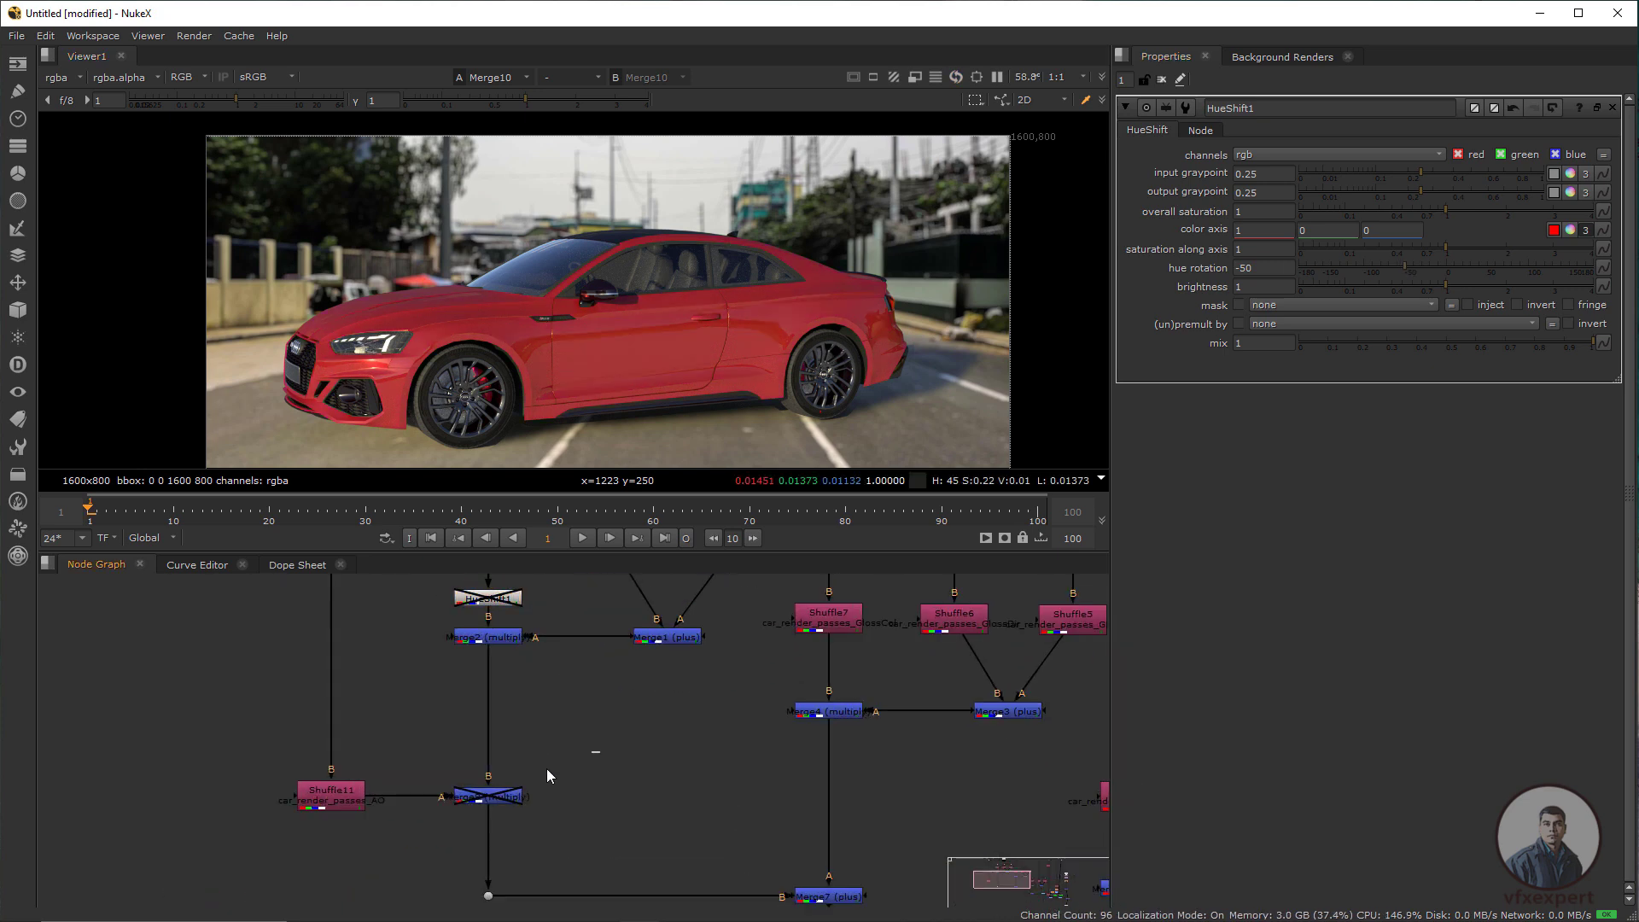
left_click(492, 798)
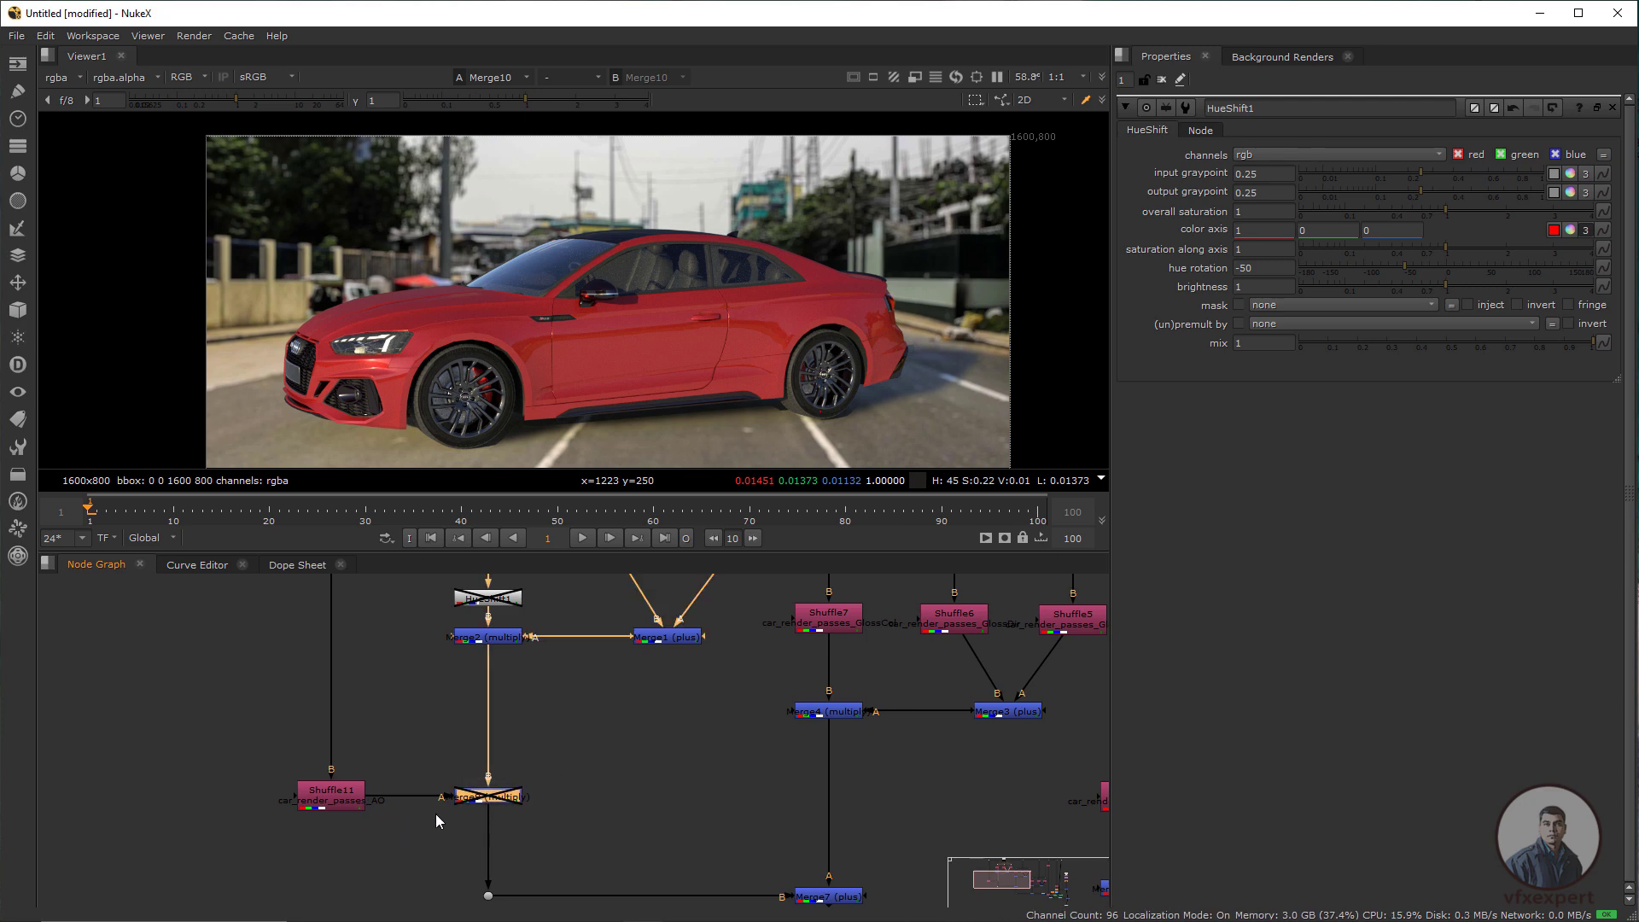
key("d")
scroll(664, 751, "down", 3)
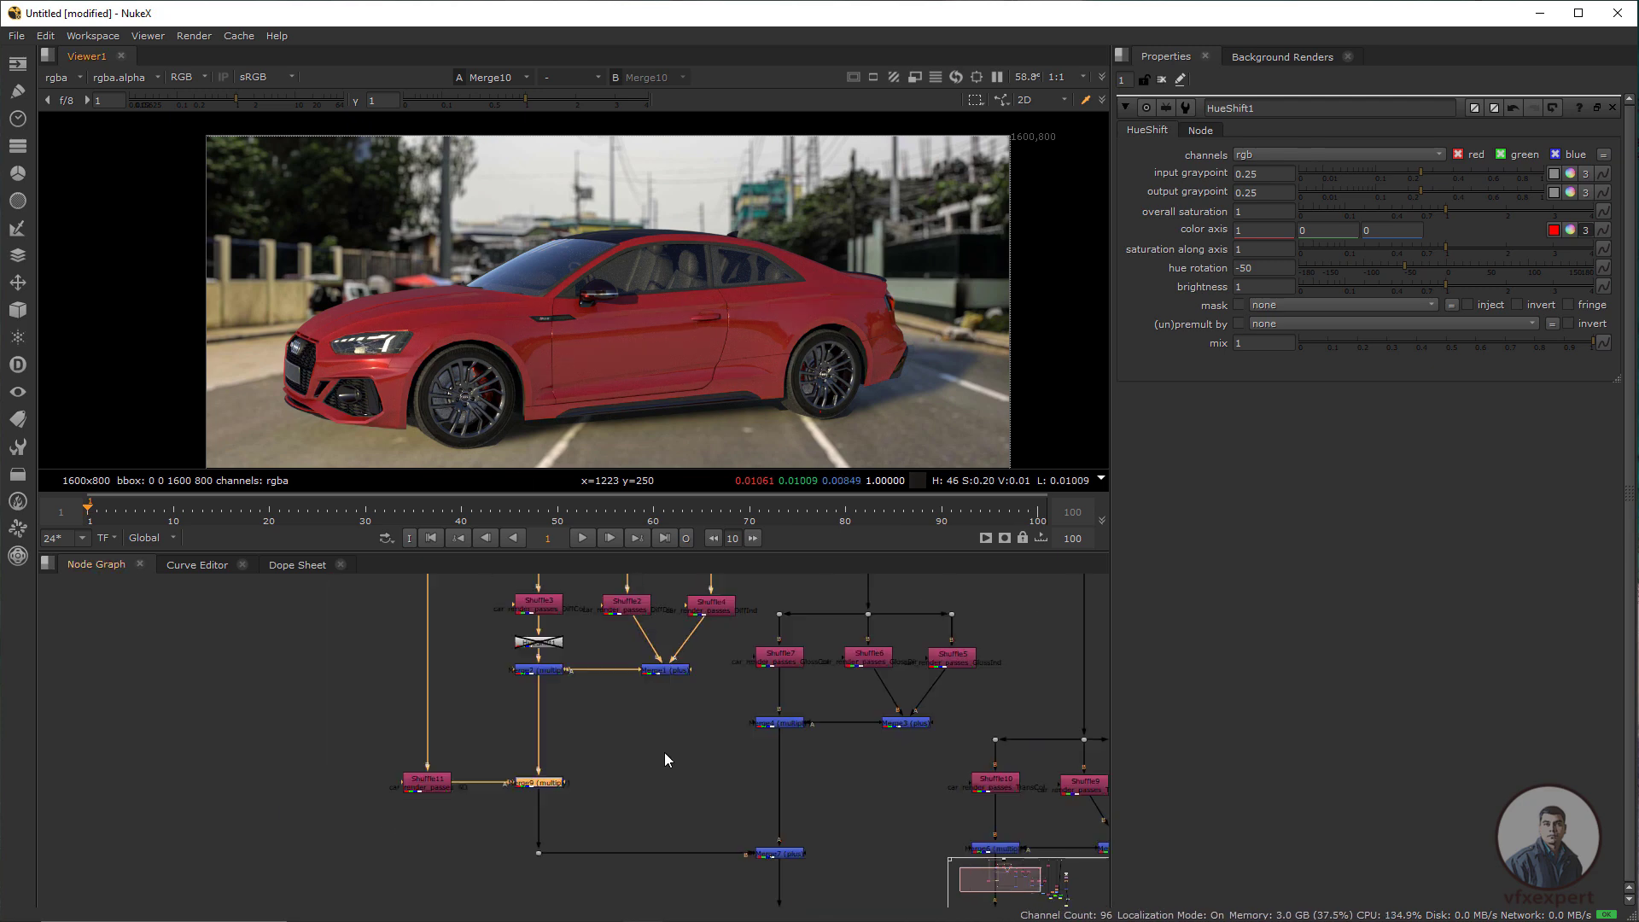
Set the gain to 1.7 on the Grade that feeds the car's Copy node
left_click_drag(872, 886, 708, 824)
scroll(708, 817, "down", 2)
scroll(747, 856, "up", 4)
left_click_drag(840, 890, 742, 784)
double_click(558, 765)
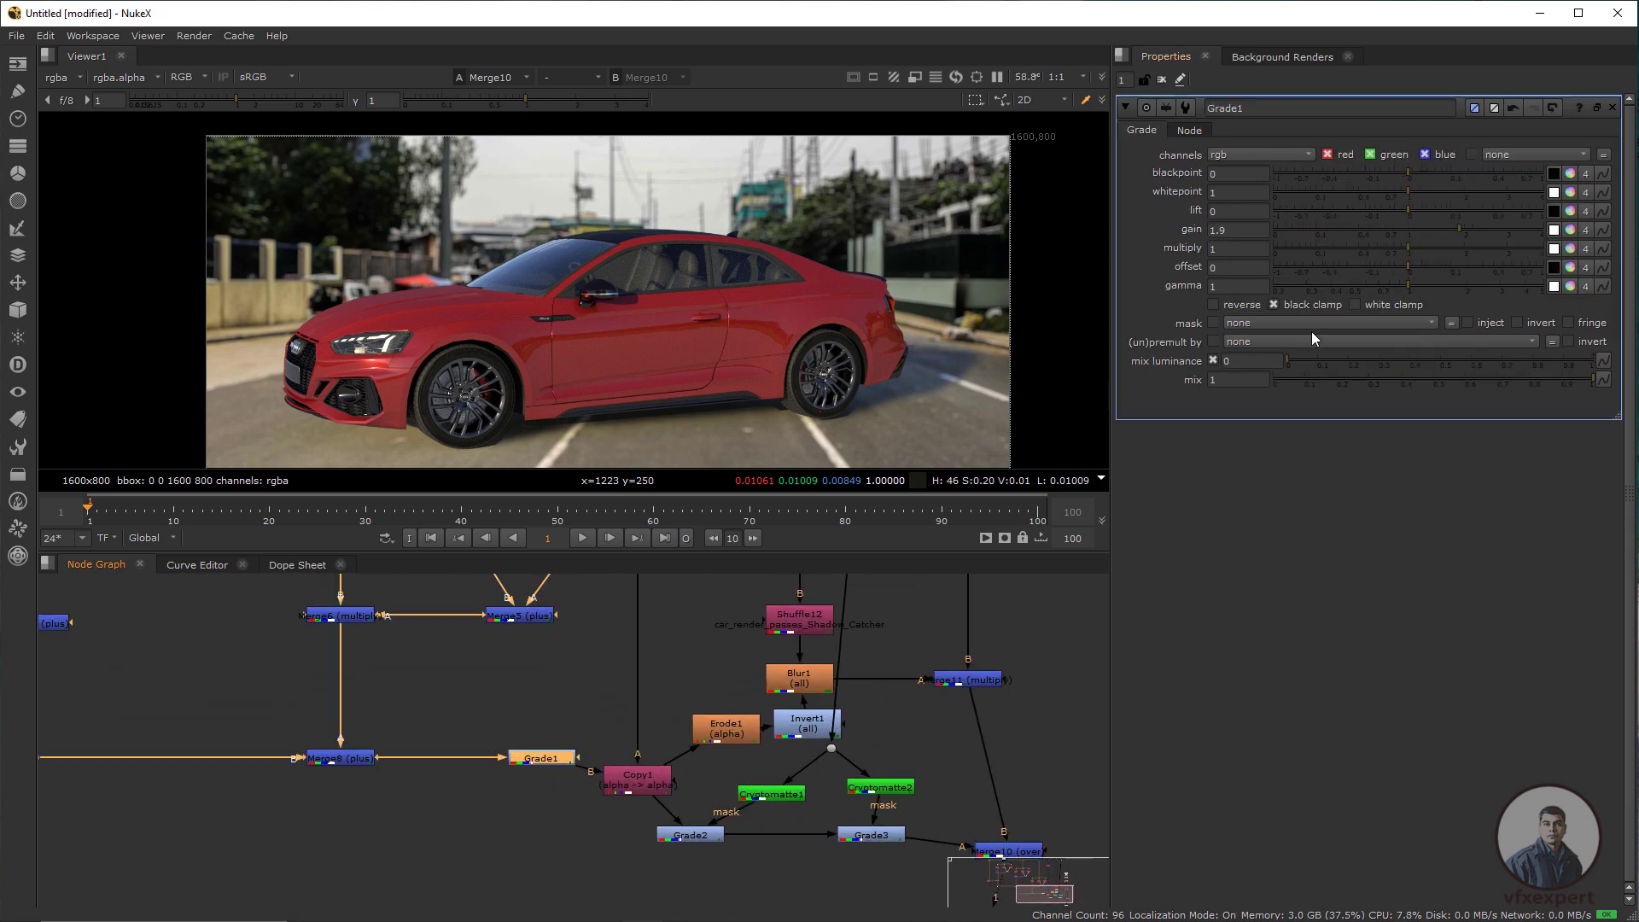
mouse_move(1461, 229)
left_mouse_down()
mouse_move(1405, 229)
mouse_move(1447, 234)
left_mouse_up()
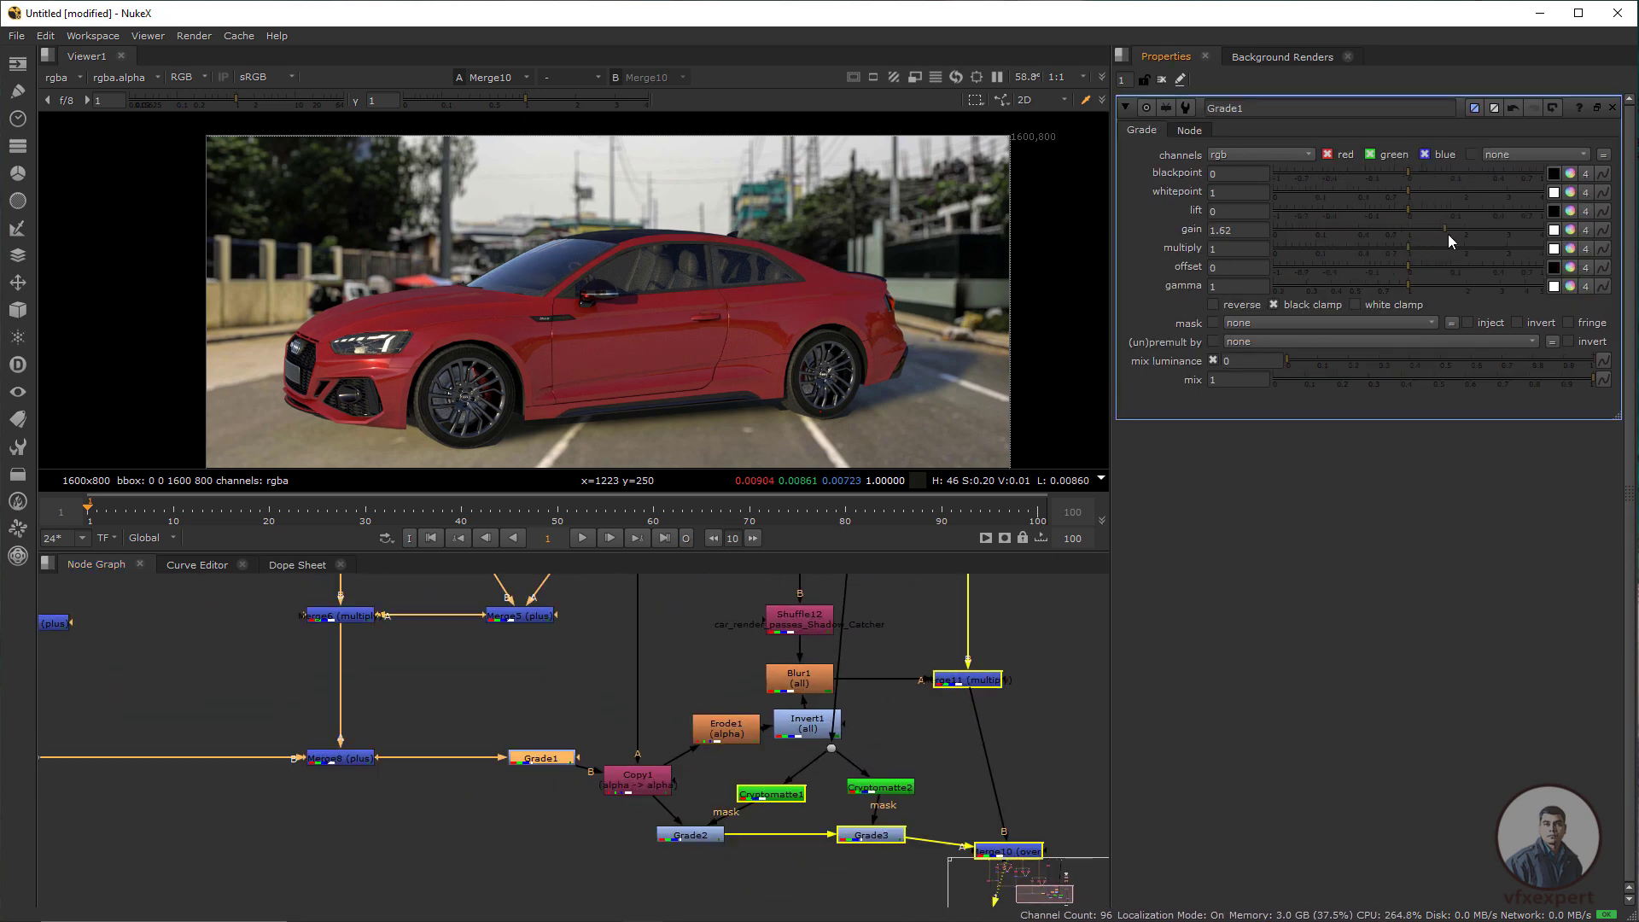
Insert a Grade node below the glossy passes' multiply Merge and raise its gain
scroll(568, 816, "down", 3)
left_click_drag(392, 648, 527, 744)
scroll(527, 744, "up", 2)
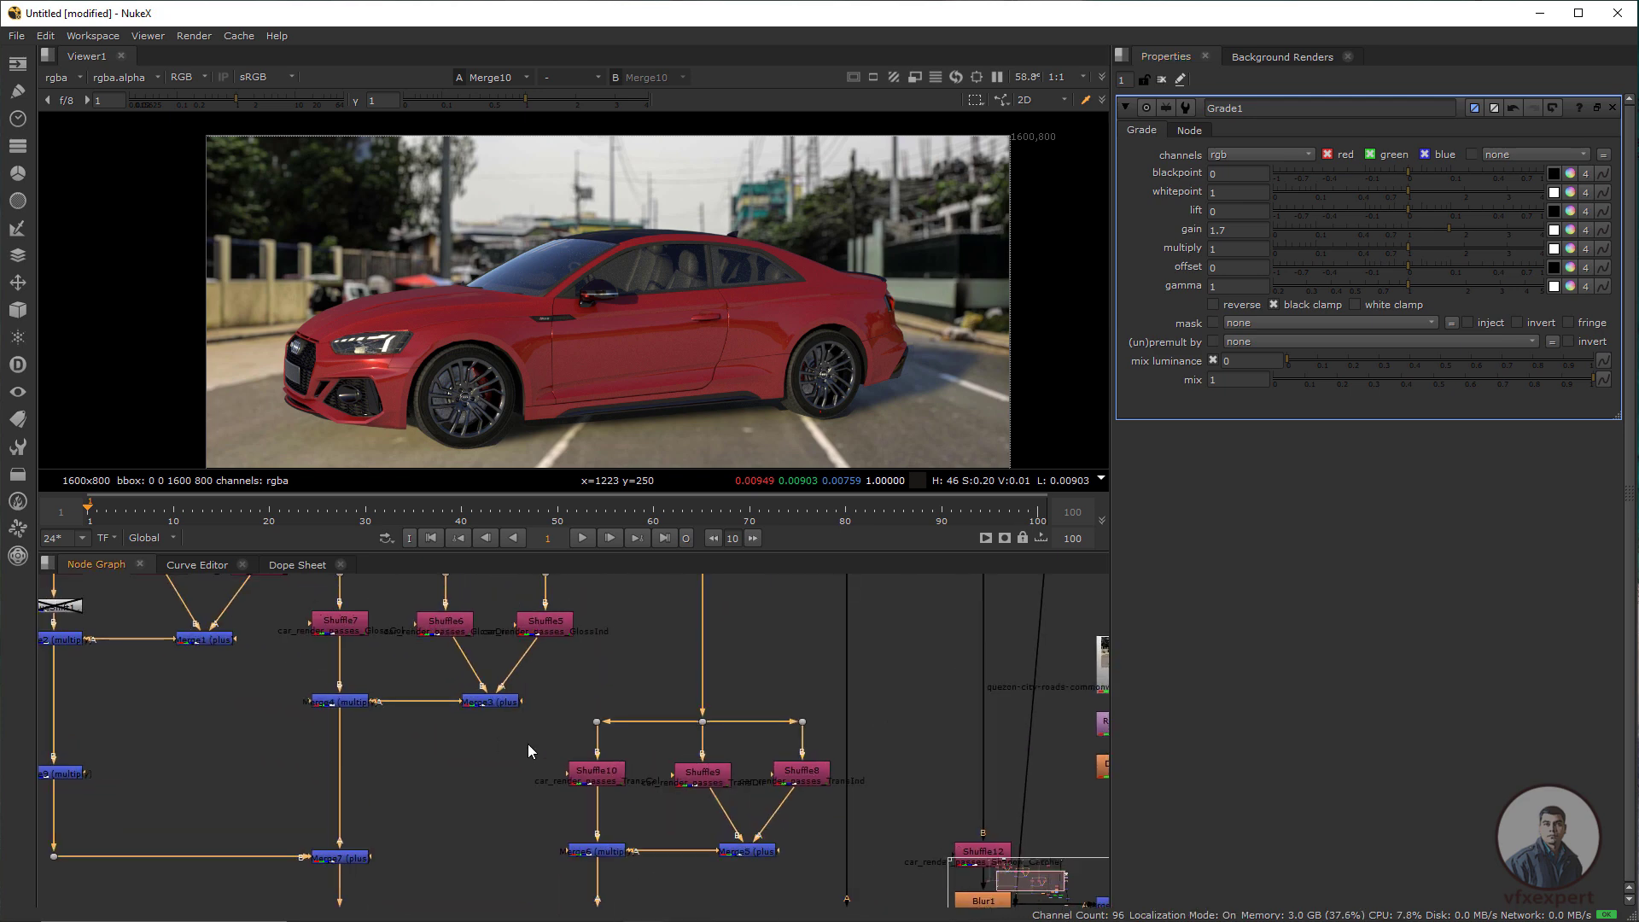
left_click_drag(309, 618, 547, 791)
scroll(635, 814, "up", 2)
left_click_drag(626, 898, 525, 711)
scroll(526, 712, "down", 7)
scroll(615, 701, "up", 1)
left_click_drag(589, 778, 703, 850)
scroll(614, 696, "up", 3)
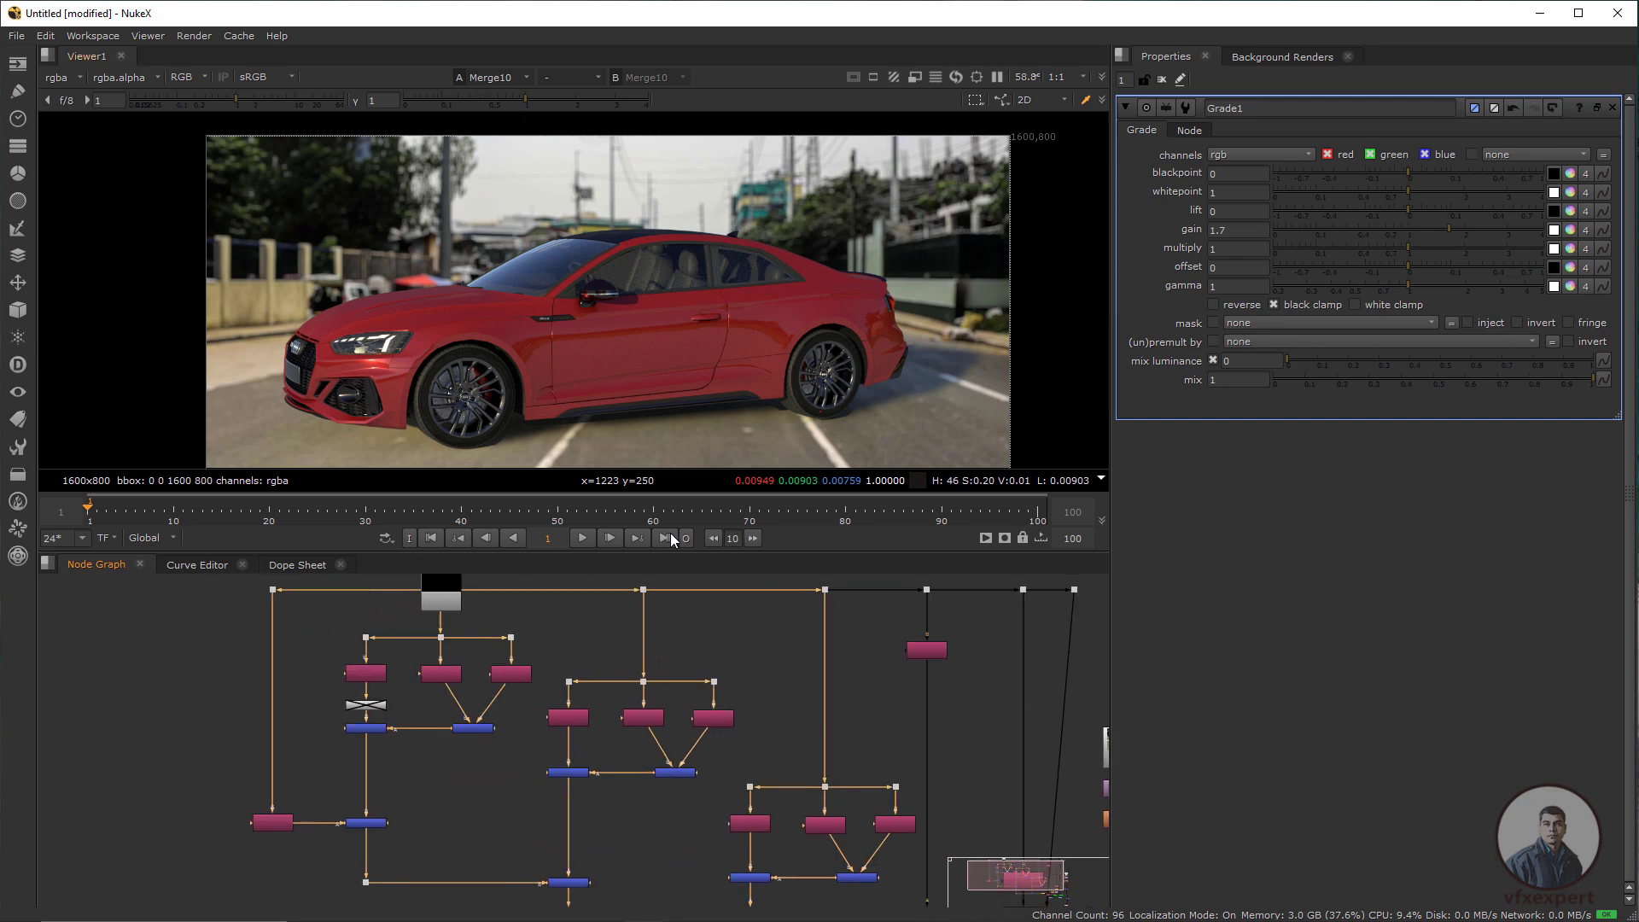
left_click(642, 860)
scroll(643, 861, "up", 2)
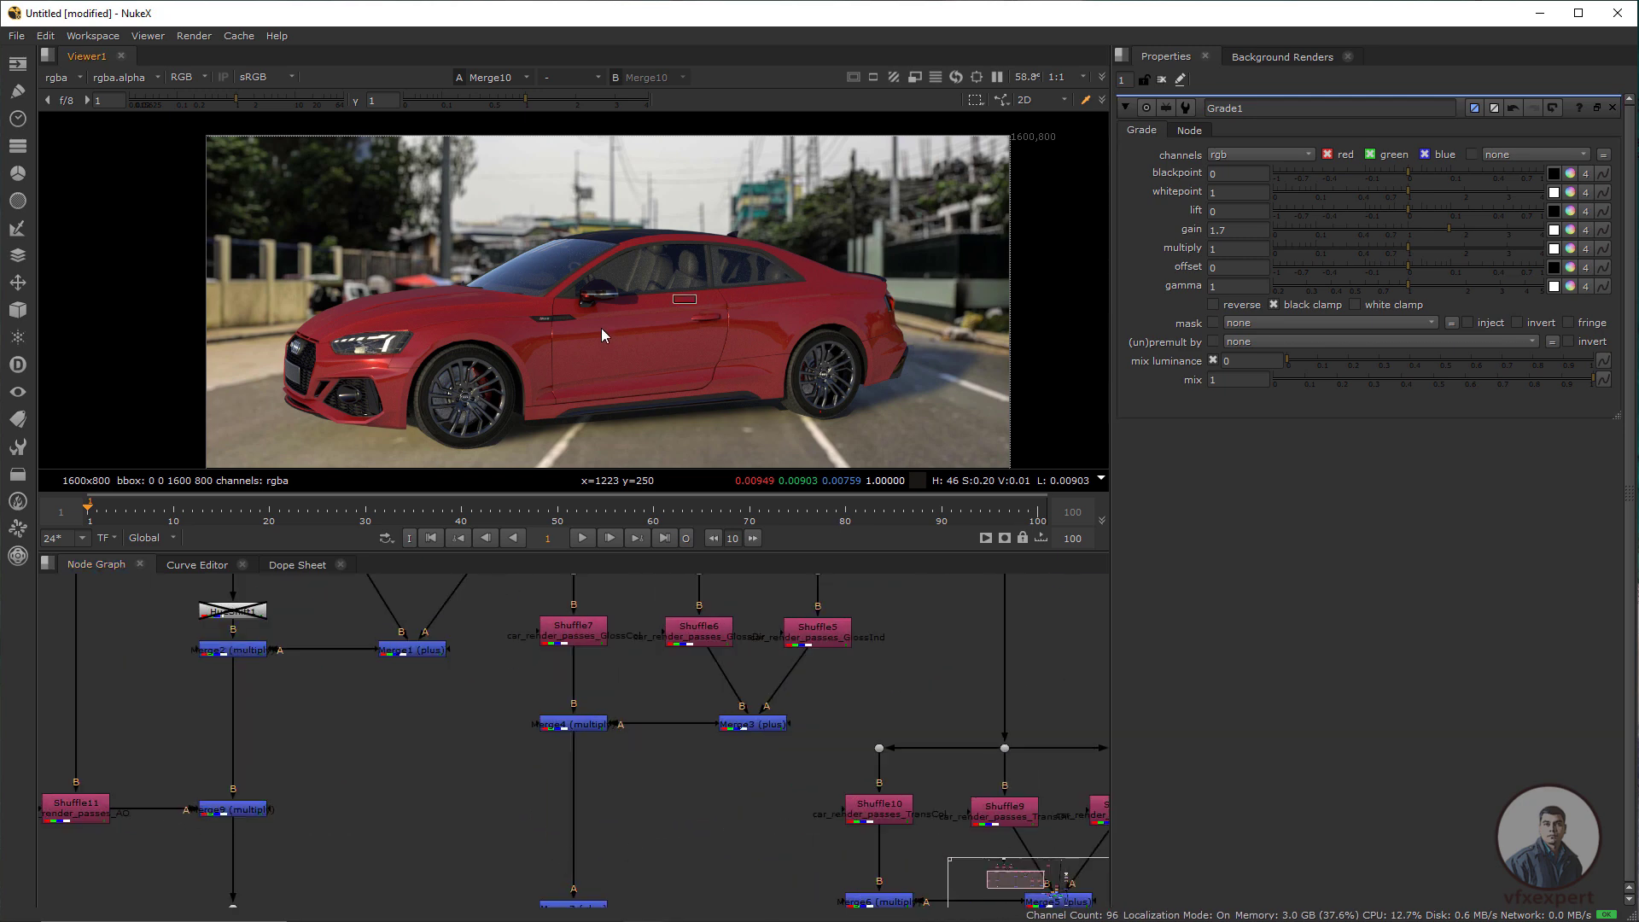
key("g")
left_click_drag(602, 793, 578, 810)
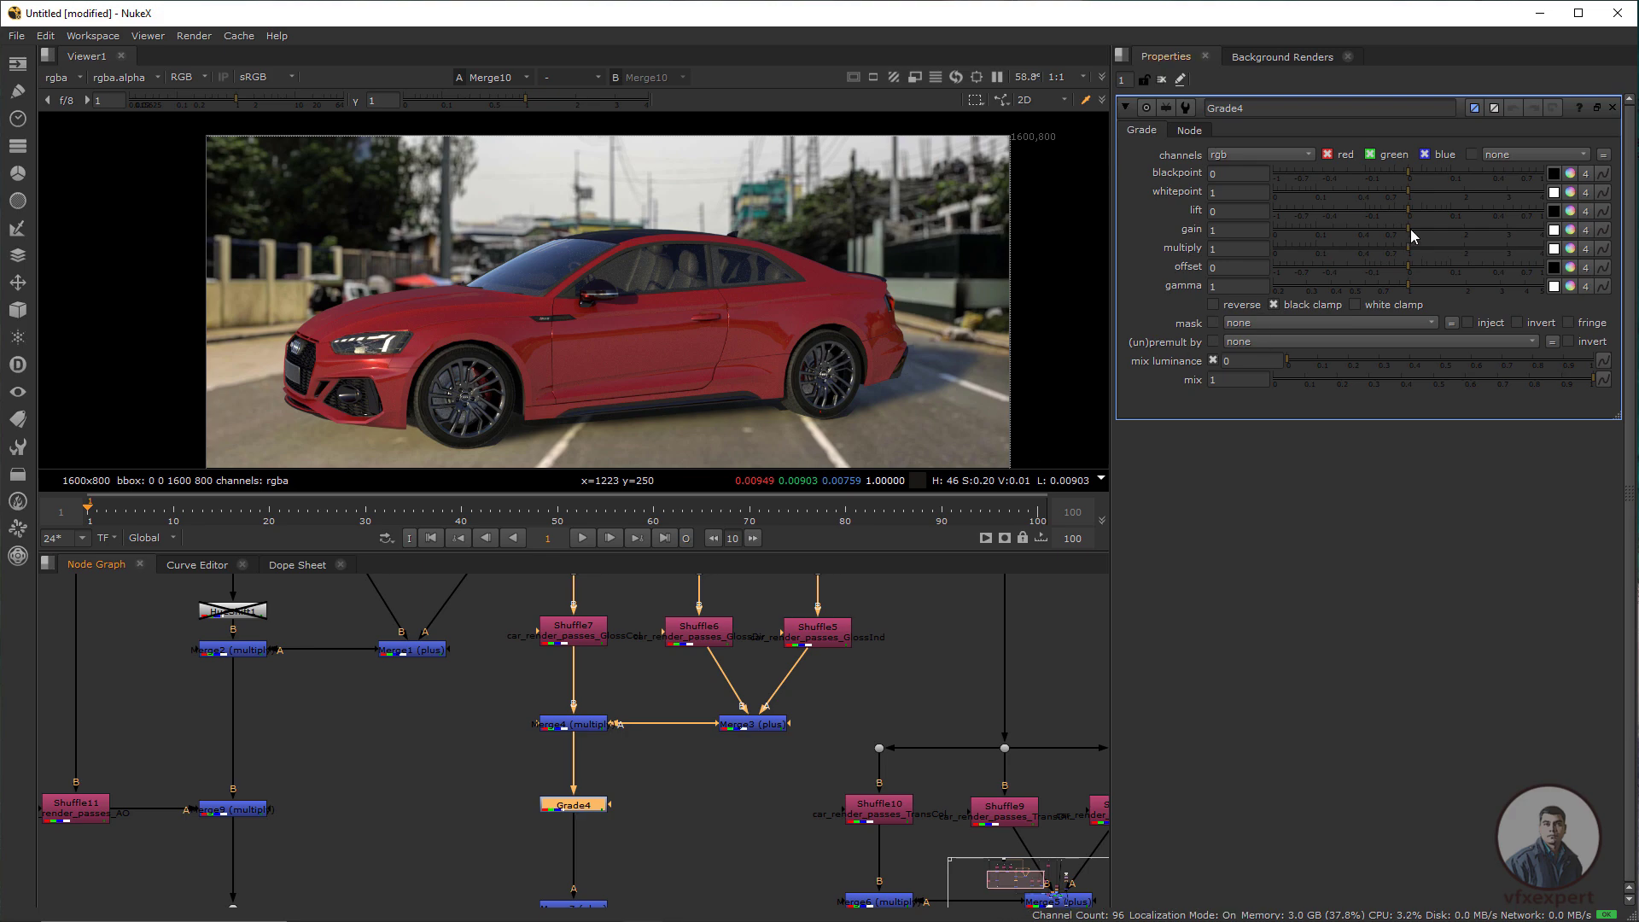
mouse_move(1409, 235)
left_mouse_down()
mouse_move(1455, 237)
mouse_move(1439, 241)
left_mouse_up()
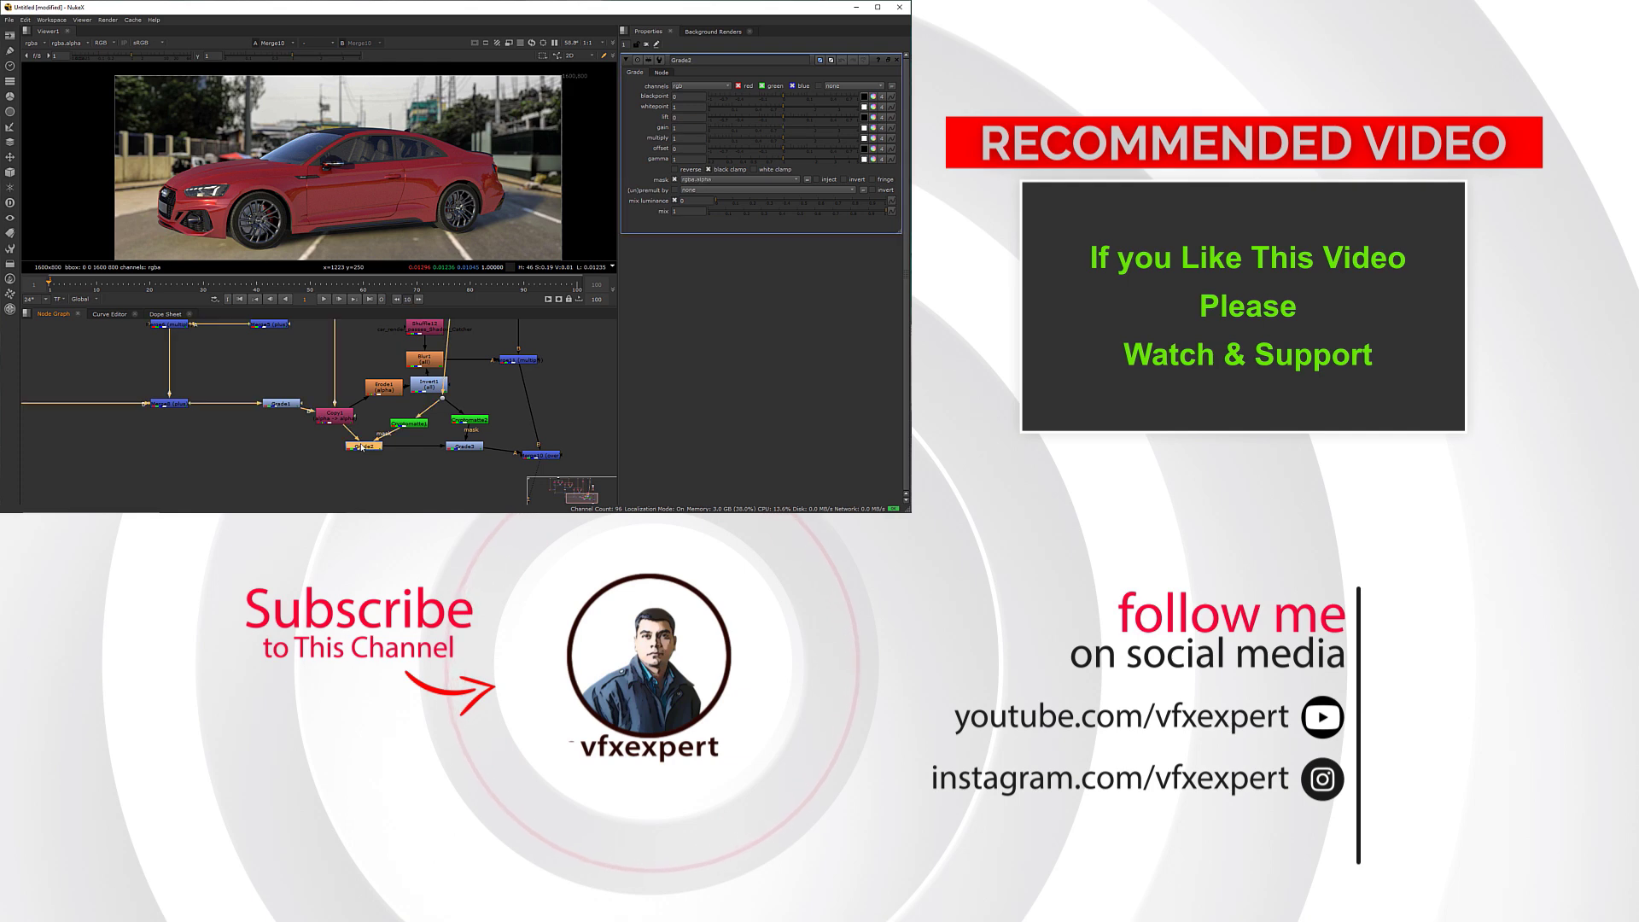
Raise the gain of the car paint Grade to brighten the body, and check the composite
left_click_drag(780, 126, 807, 128)
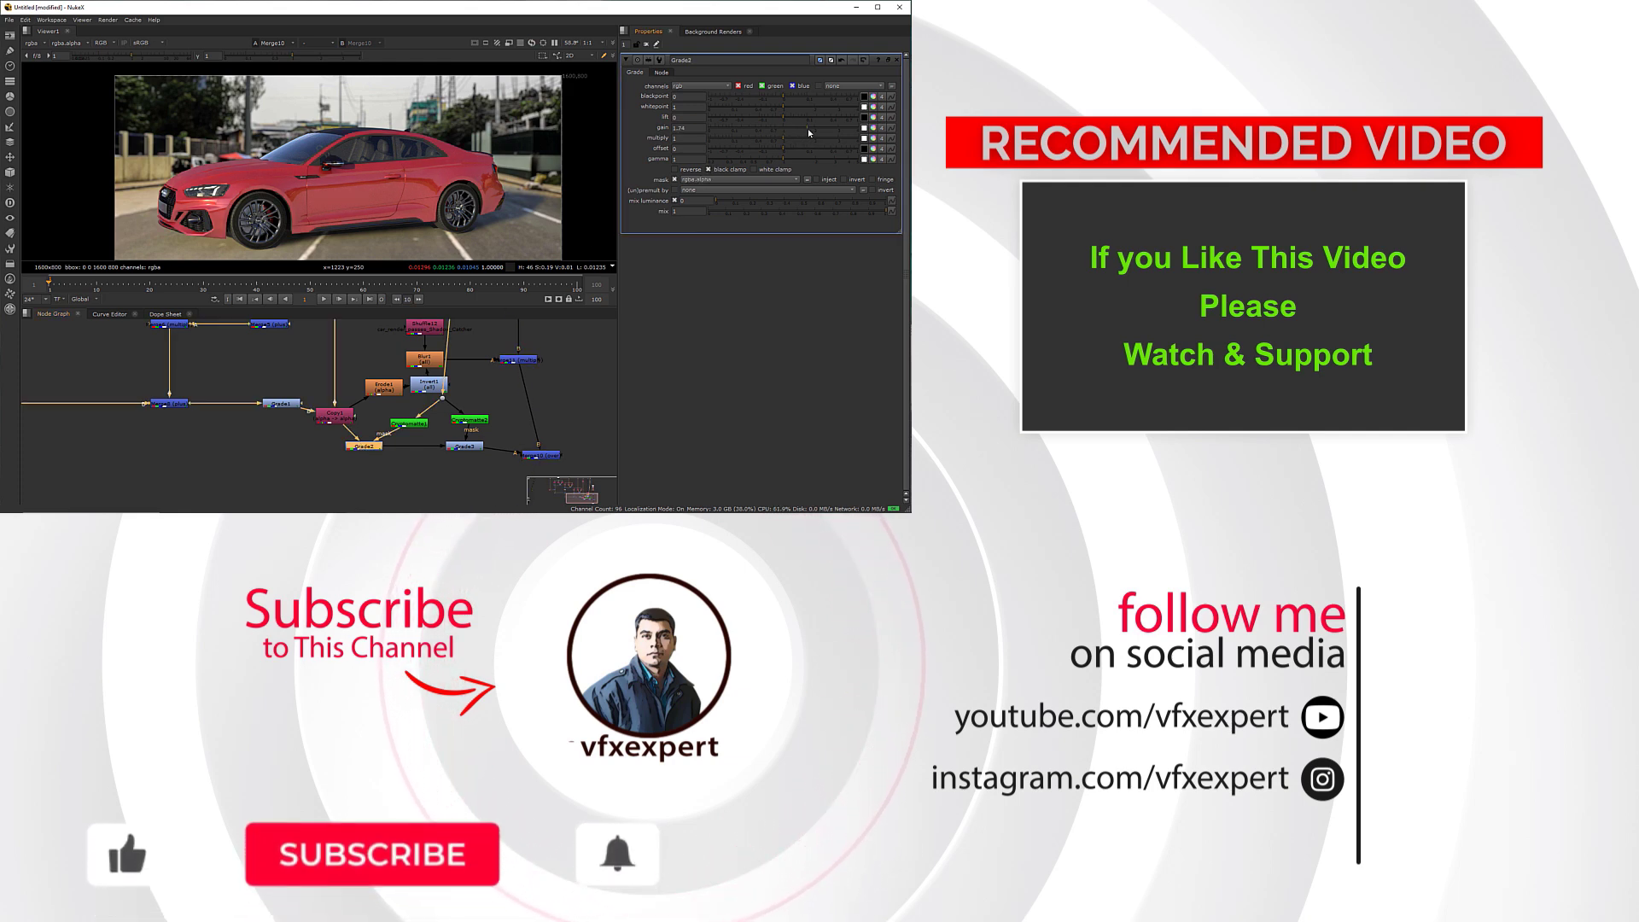
scroll(342, 218, "down", 2)
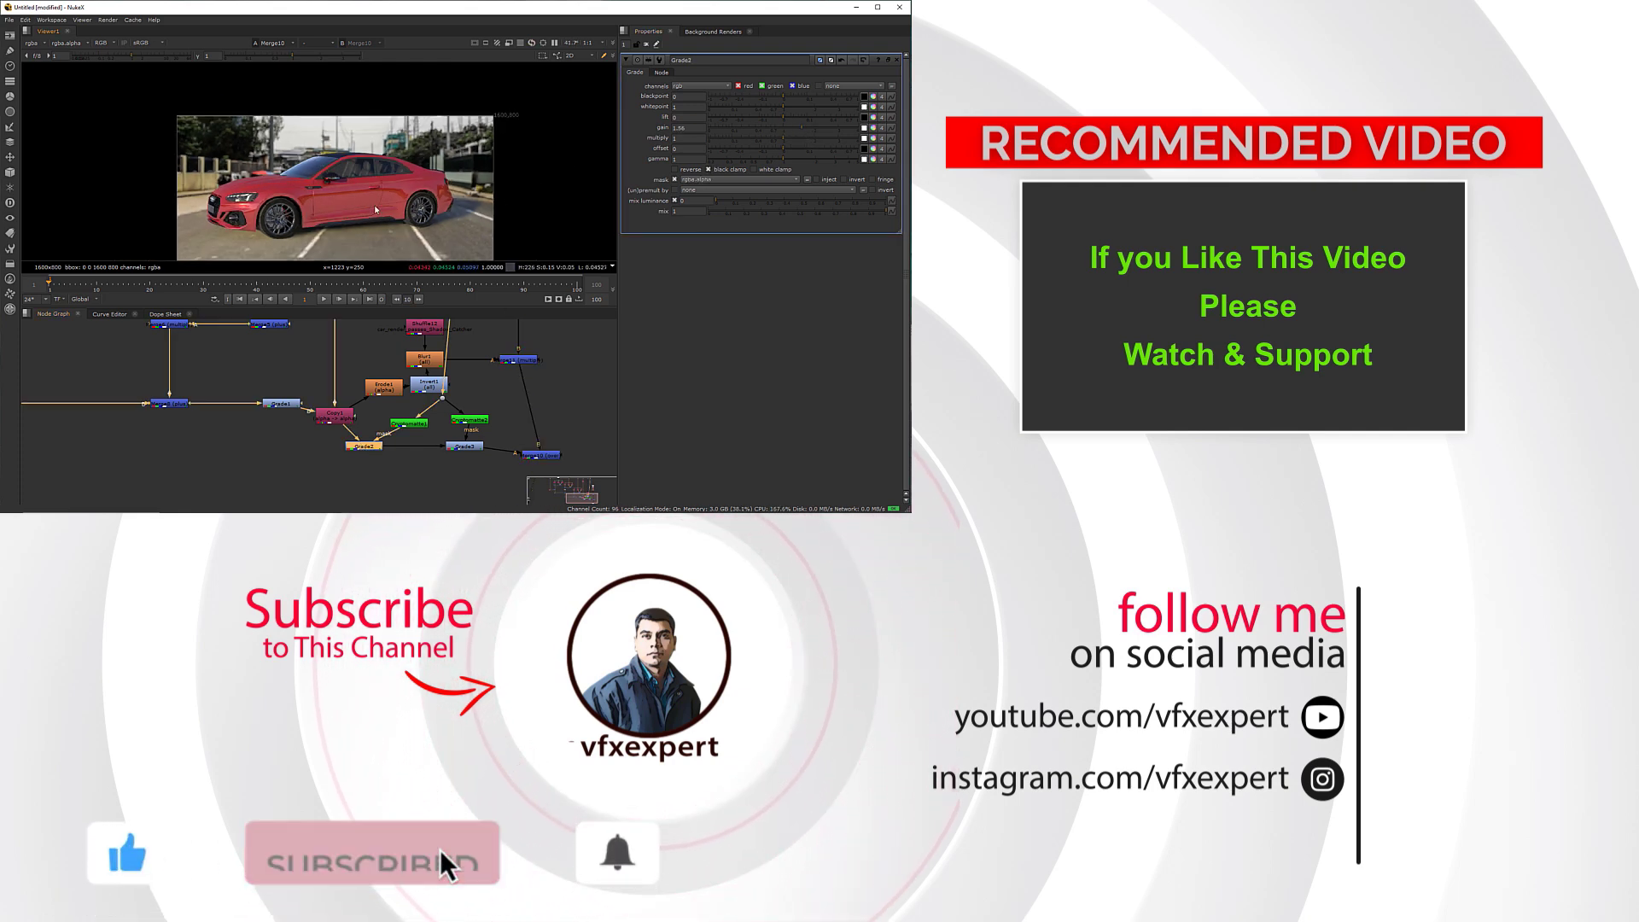
mouse_move(410, 248)
left_mouse_down()
mouse_move(415, 222)
mouse_move(349, 227)
mouse_move(391, 227)
left_mouse_up()
scroll(381, 210, "up", 2)
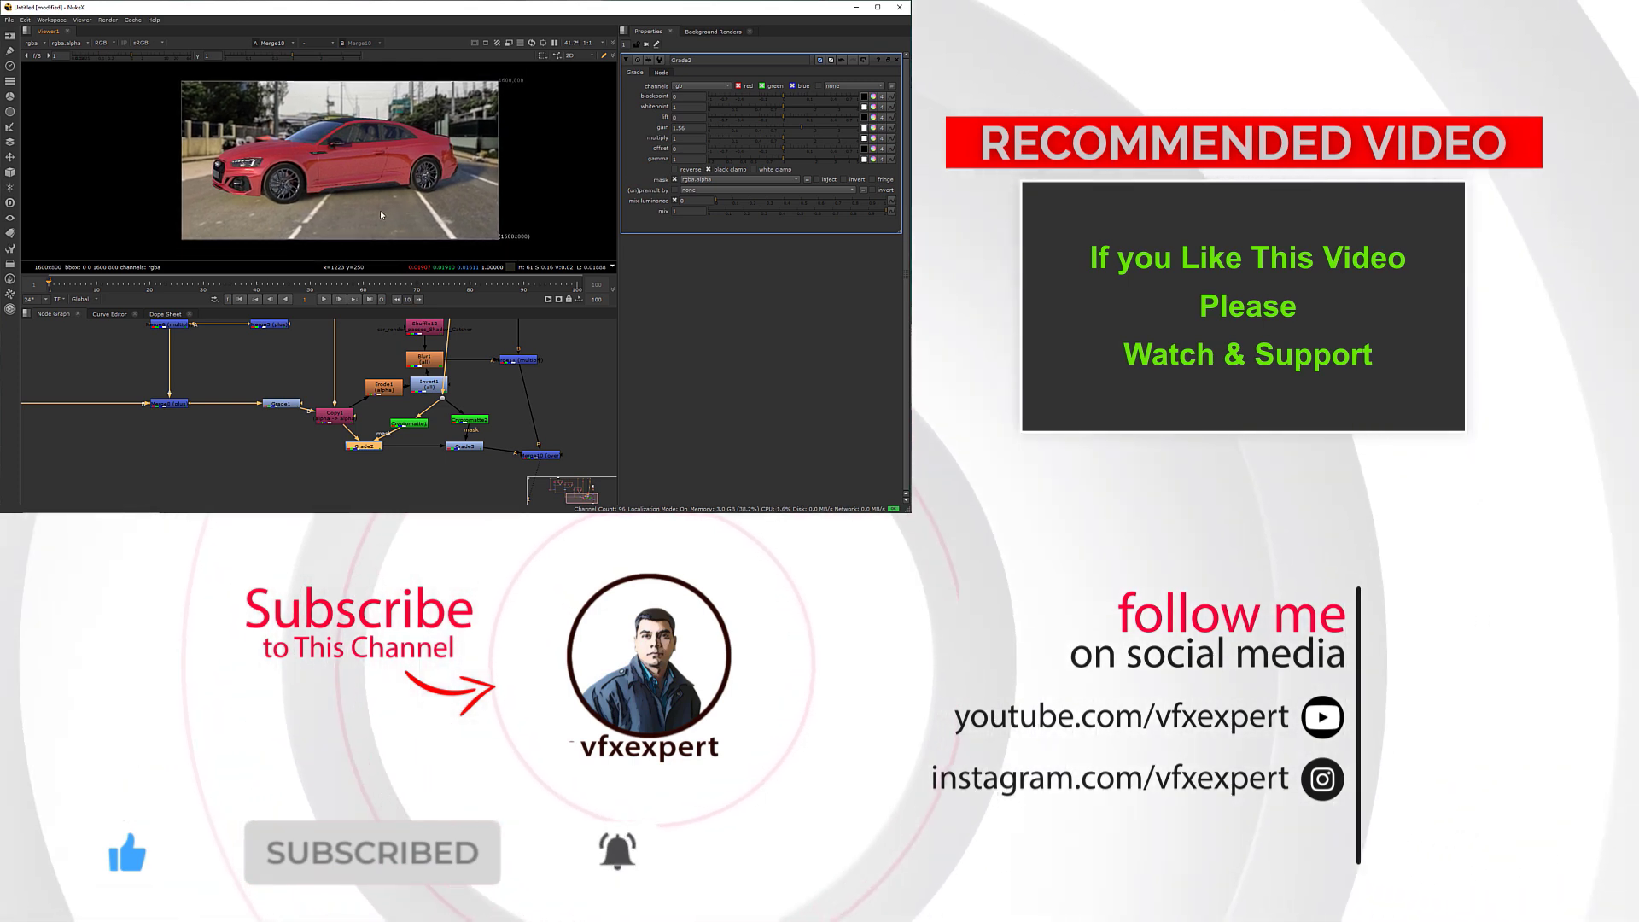